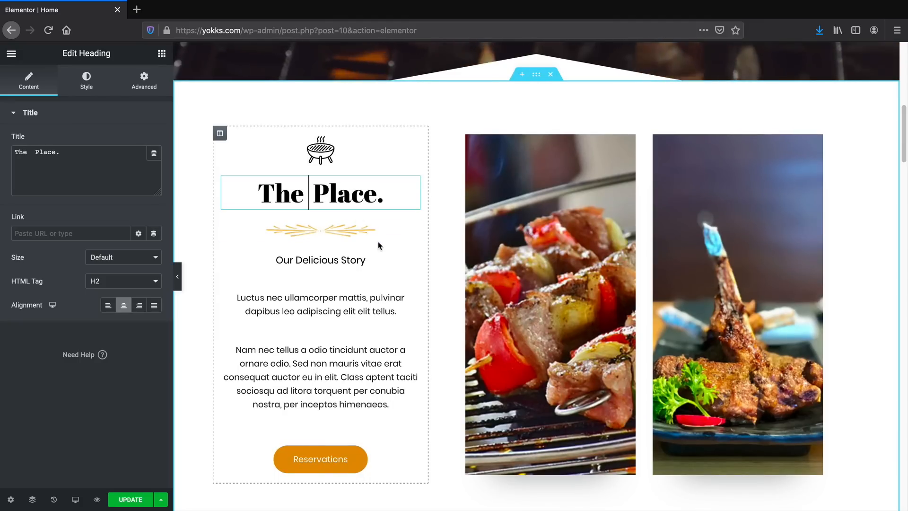
# Insert "BBQ" between the two words of the section heading so it reads "The BBQ Place.".
pyautogui.write('BBQ')
pyautogui.moveTo(435, 133); pyautogui.dragTo(670, 138)
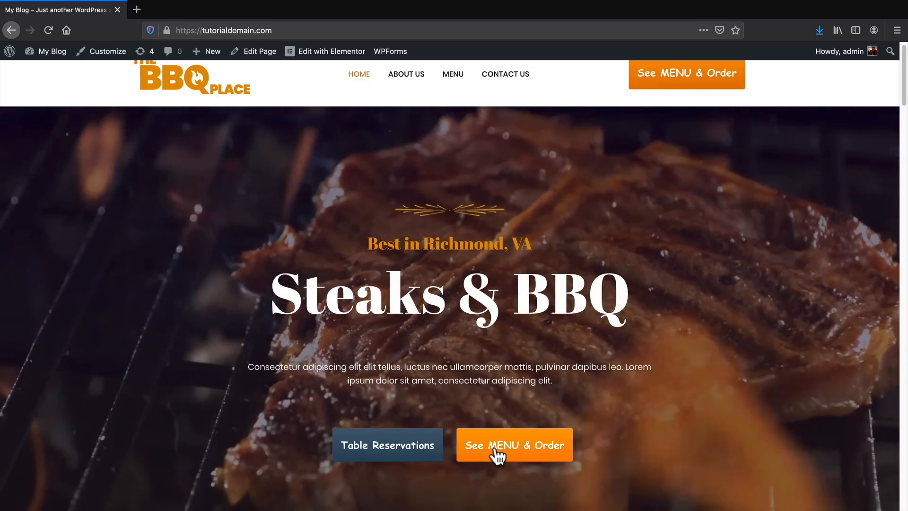
# Open the restaurant's online ordering menu and look through its Burgers, Salads, Sides and Drinks categories.
pyautogui.click(499, 449)
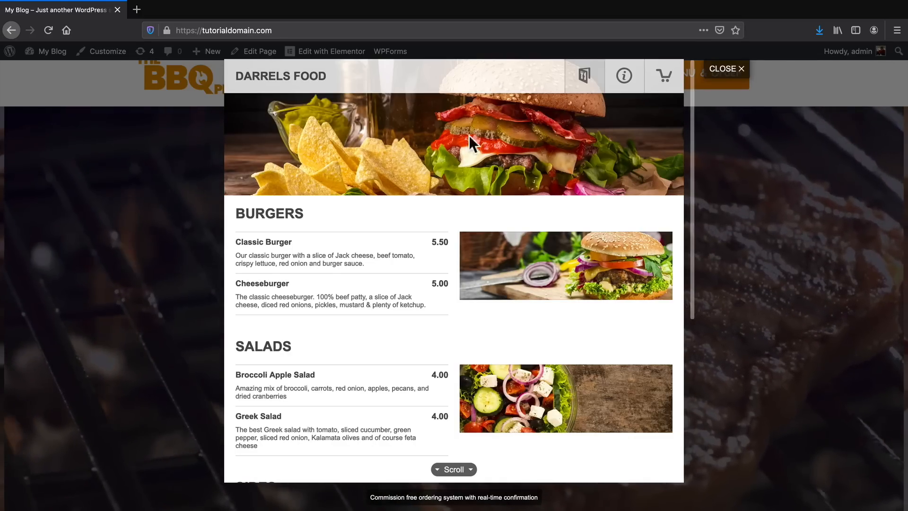
pyautogui.scroll(-1, 611, 272)
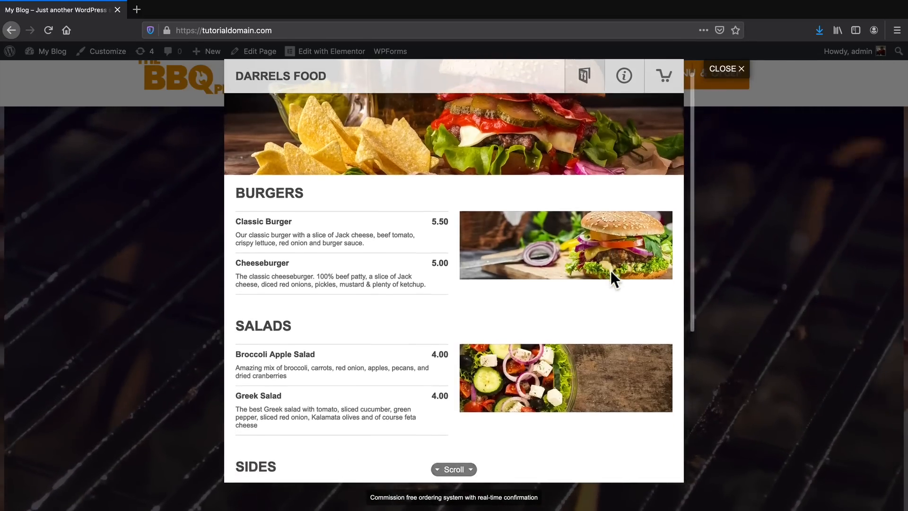
pyautogui.scroll(-1, 572, 356)
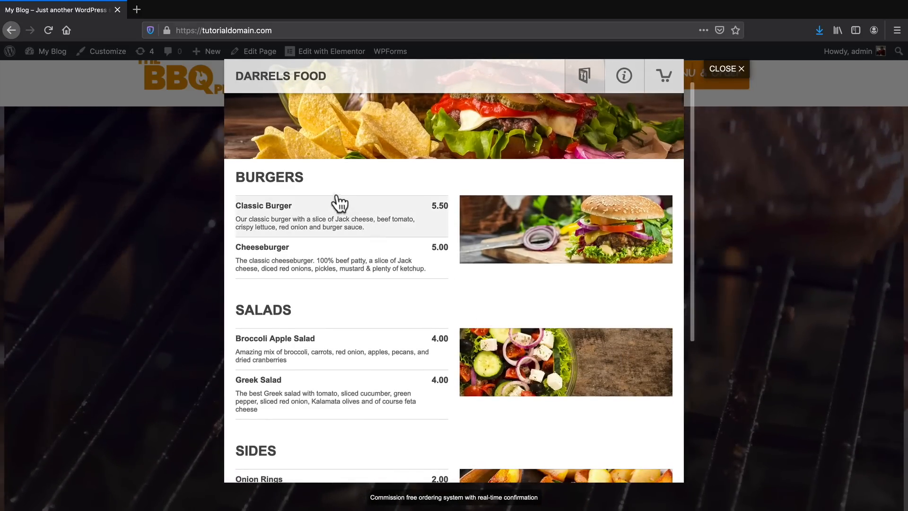
pyautogui.moveTo(311, 178); pyautogui.dragTo(234, 176)
pyautogui.scroll(-3, 279, 304)
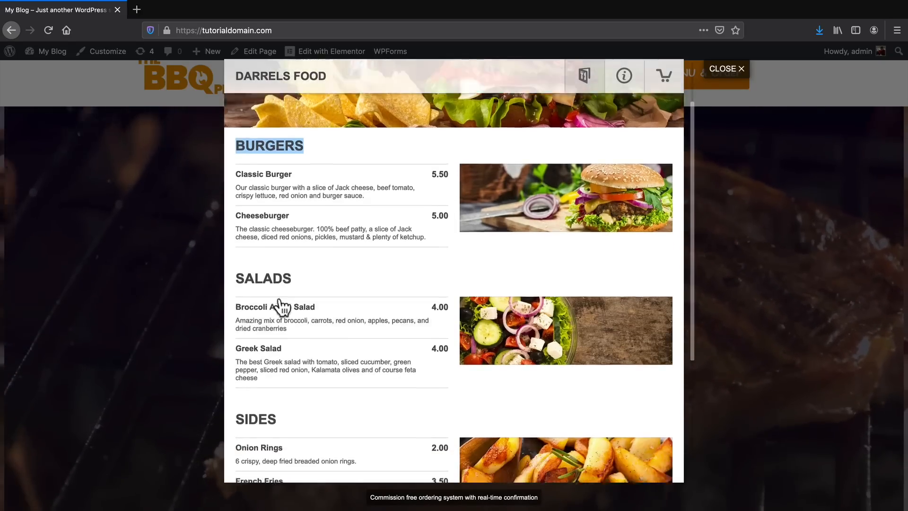
pyautogui.scroll(-2, 284, 322)
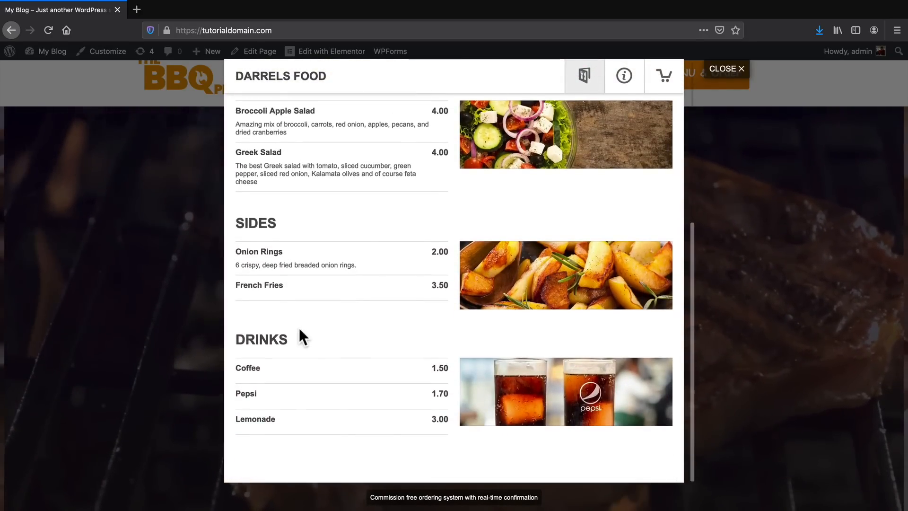
pyautogui.scroll(6, 299, 328)
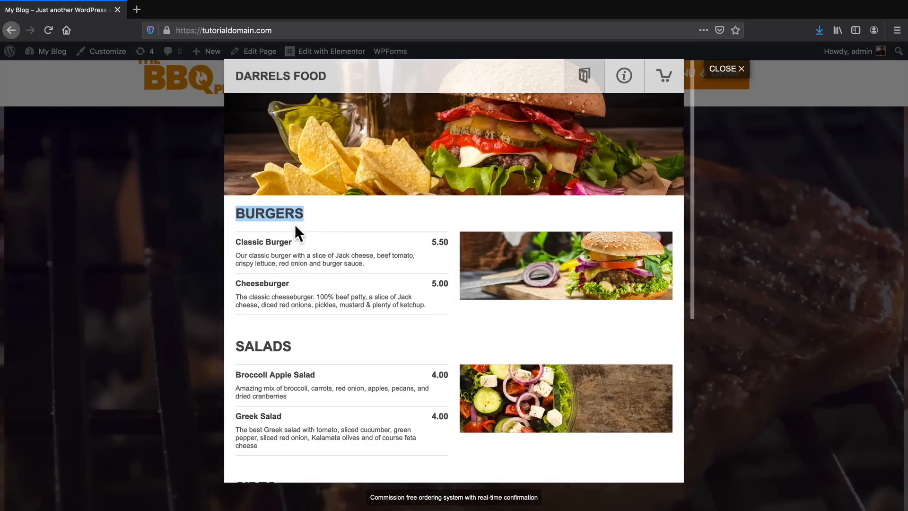
pyautogui.doubleClick(286, 345)
pyautogui.scroll(-3, 286, 345)
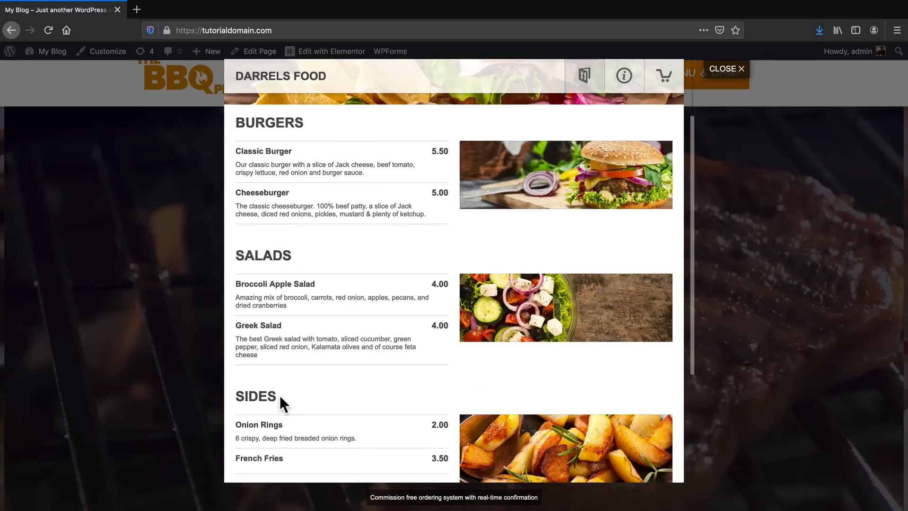
pyautogui.doubleClick(279, 395)
pyautogui.scroll(-2, 279, 395)
pyautogui.scroll(-1, 283, 402)
pyautogui.doubleClick(281, 408)
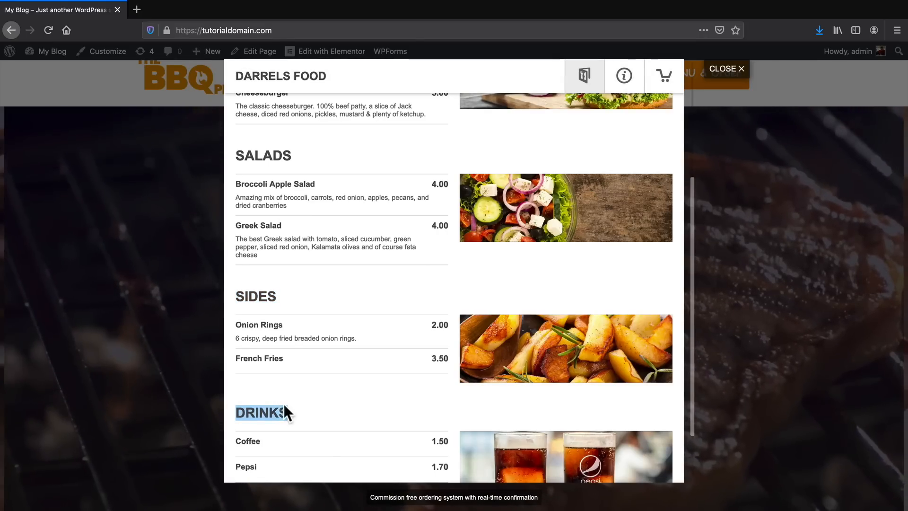
pyautogui.scroll(5, 283, 399)
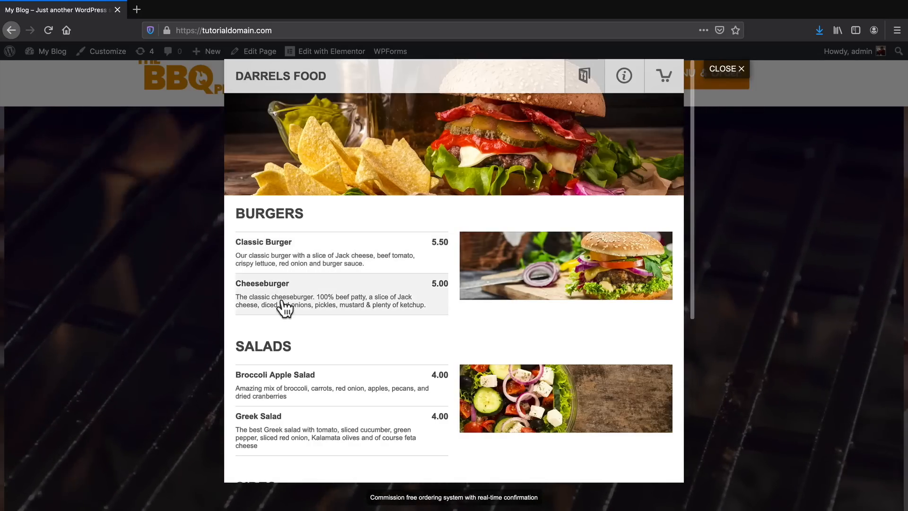
# Customize a Classic Burger with red onion, jalapenos, mixed peppers, beef tomato, cheese and picked red cabbage.
pyautogui.click(288, 252)
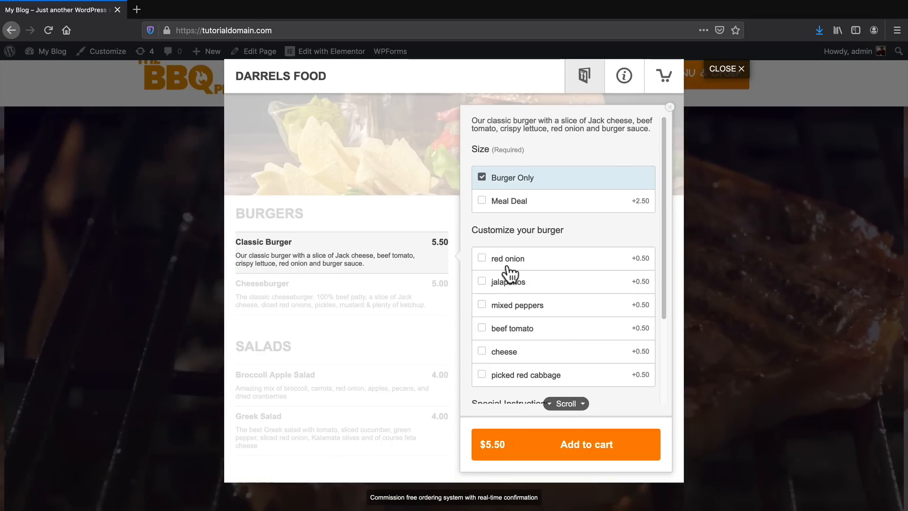
pyautogui.click(507, 266)
pyautogui.click(508, 283)
pyautogui.click(510, 307)
pyautogui.click(514, 328)
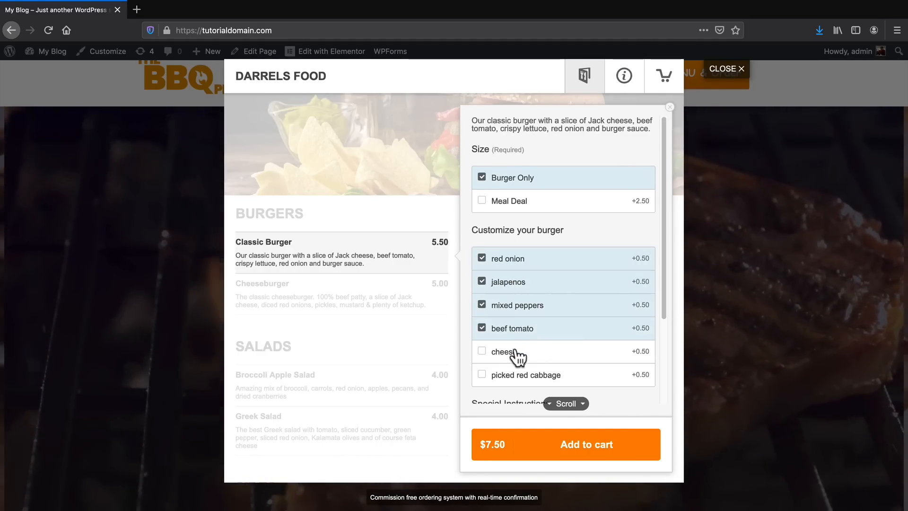
pyautogui.click(518, 353)
pyautogui.click(529, 373)
# Add the special instruction "no hot sauce" to the Classic Burger and put it in the cart.
pyautogui.scroll(-3, 523, 348)
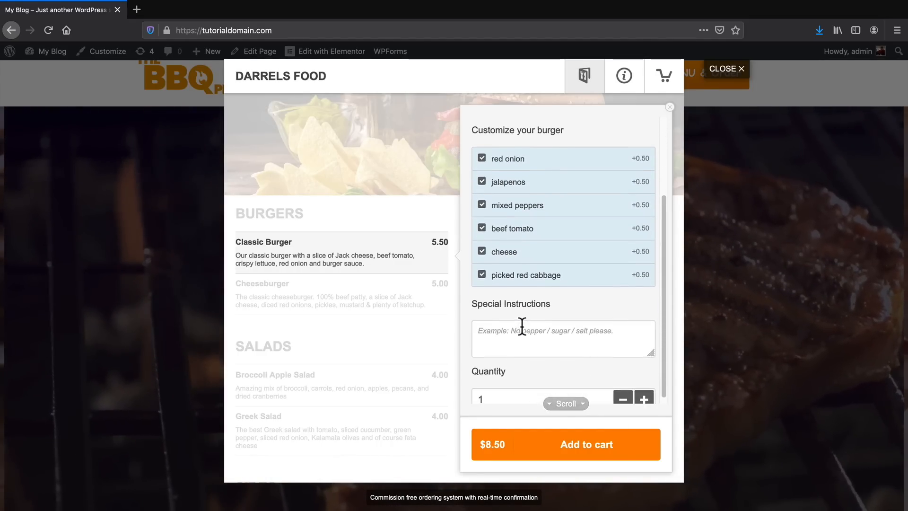
pyautogui.click(523, 326)
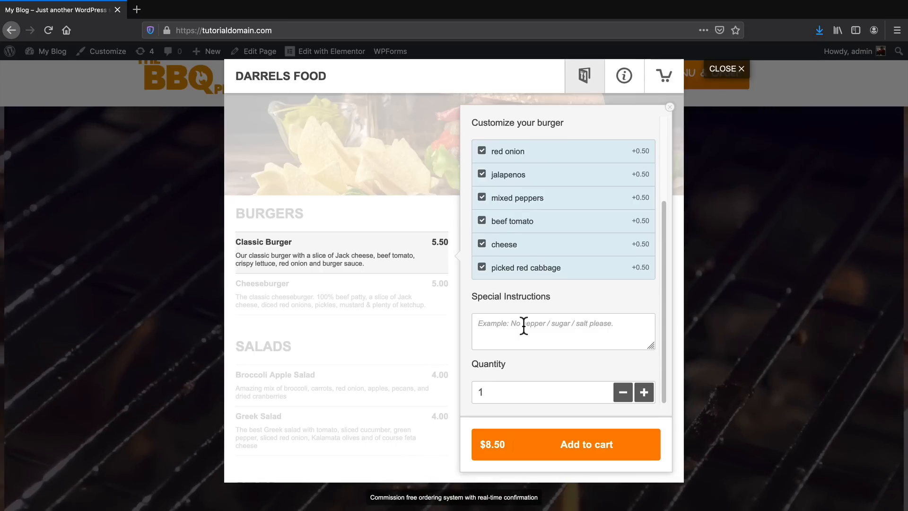
pyautogui.write('no hot sauce')
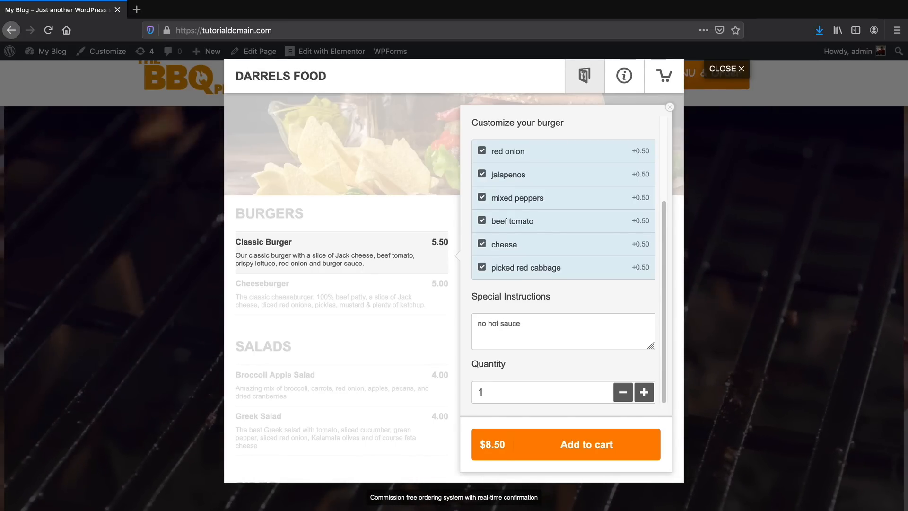
pyautogui.click(574, 455)
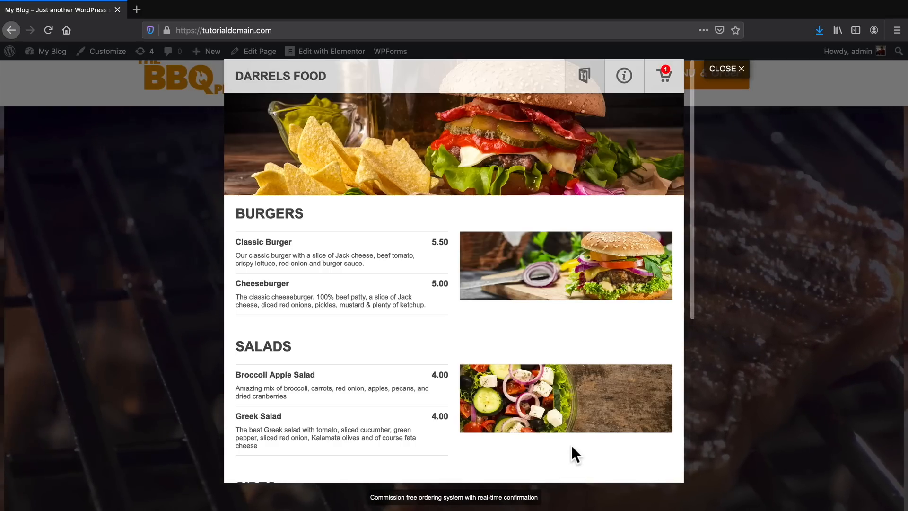
# Open the restaurant information and examine the delivery fees, delivery hours, payment methods and phone details.
pyautogui.click(622, 85)
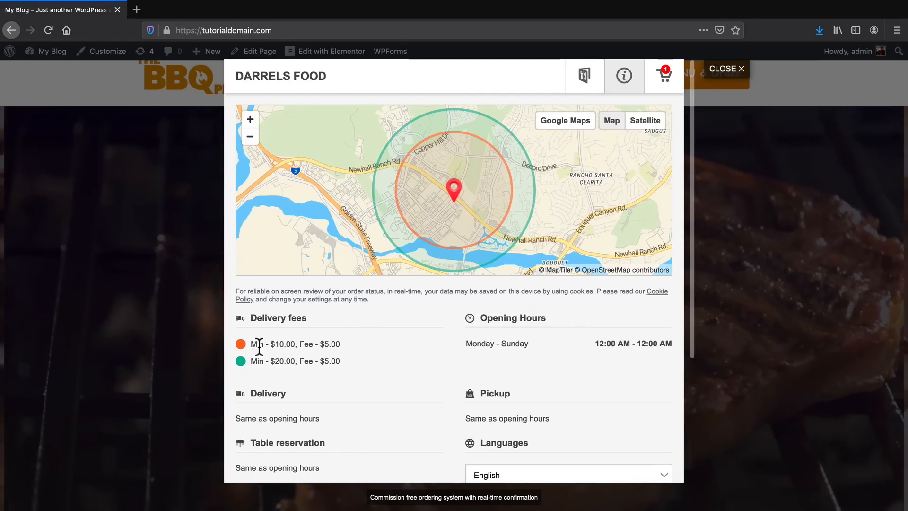
pyautogui.moveTo(299, 343); pyautogui.dragTo(304, 344)
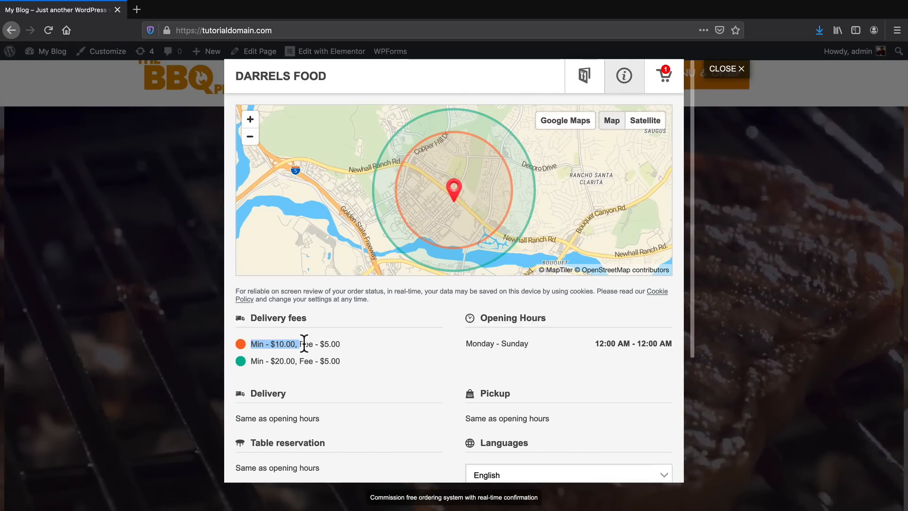
pyautogui.scroll(-1, 304, 344)
pyautogui.moveTo(250, 352); pyautogui.dragTo(256, 353)
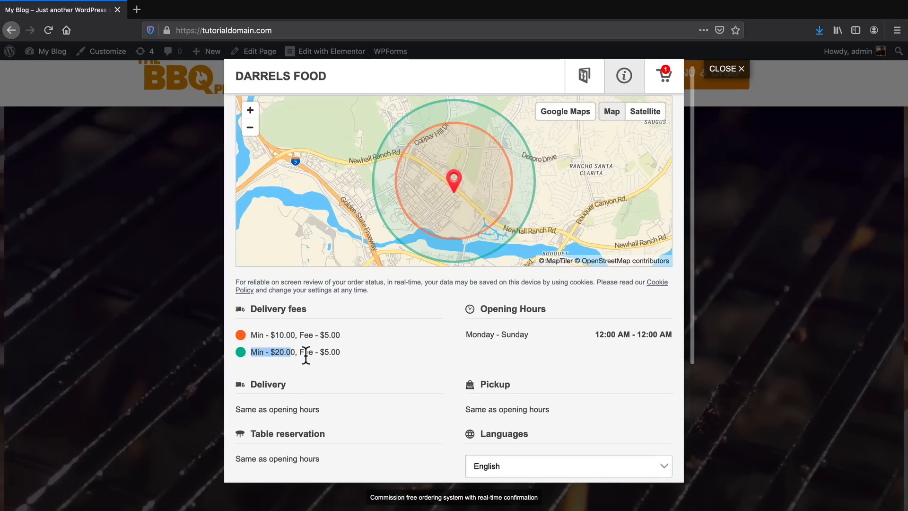
pyautogui.scroll(-3, 345, 344)
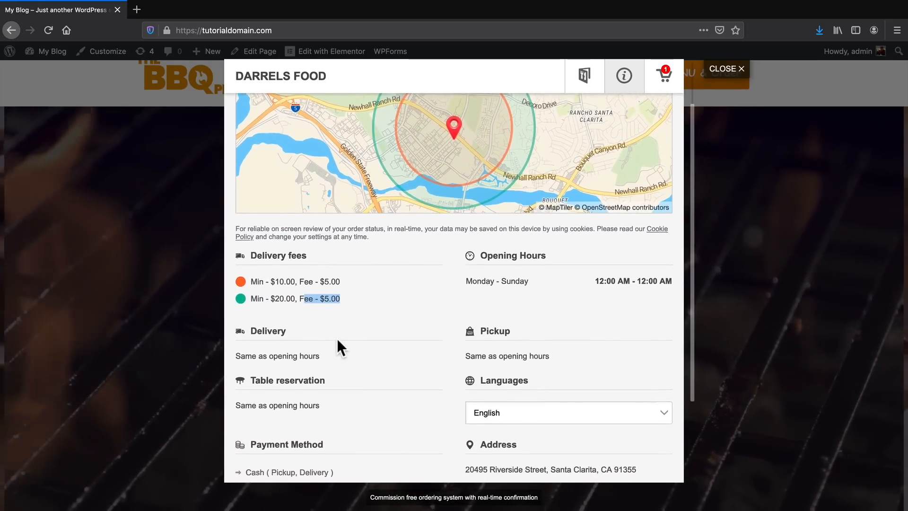
pyautogui.moveTo(245, 337); pyautogui.dragTo(322, 339)
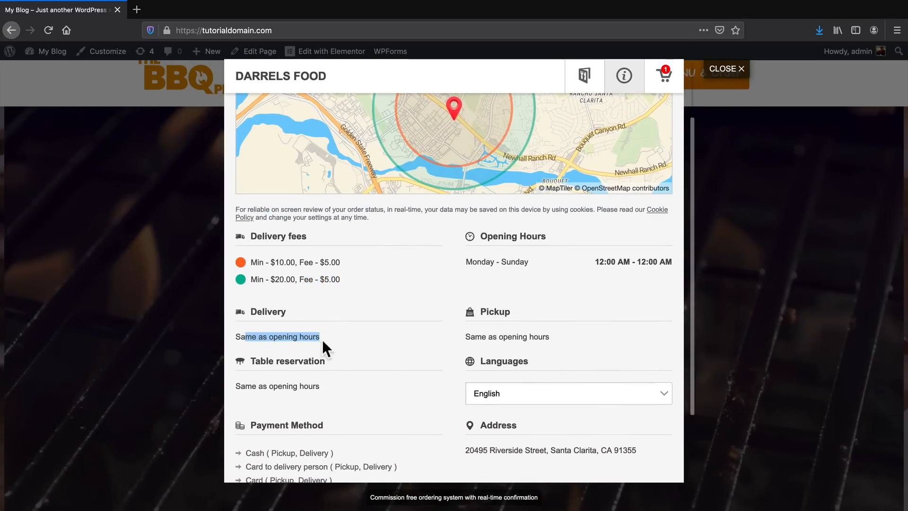
pyautogui.scroll(-1, 323, 335)
pyautogui.moveTo(245, 355); pyautogui.dragTo(351, 381)
pyautogui.scroll(-2, 286, 365)
pyautogui.click(255, 358)
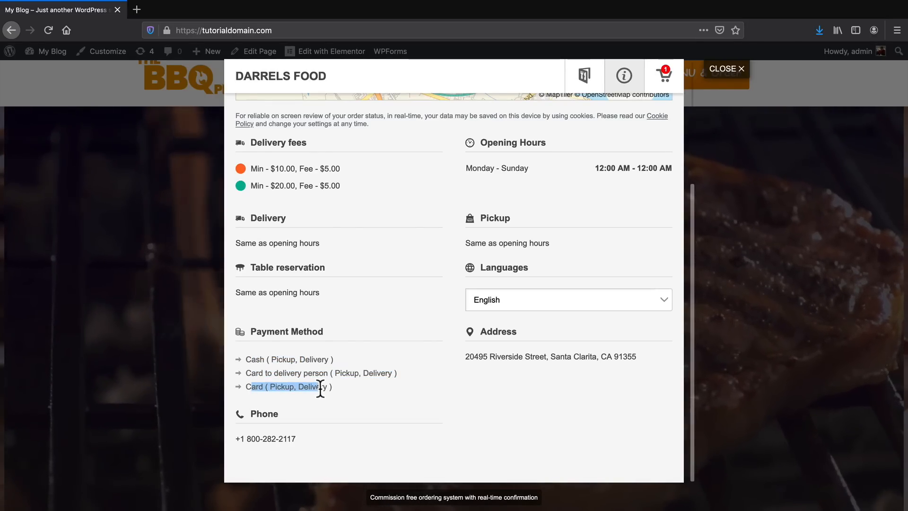
pyautogui.click(308, 429)
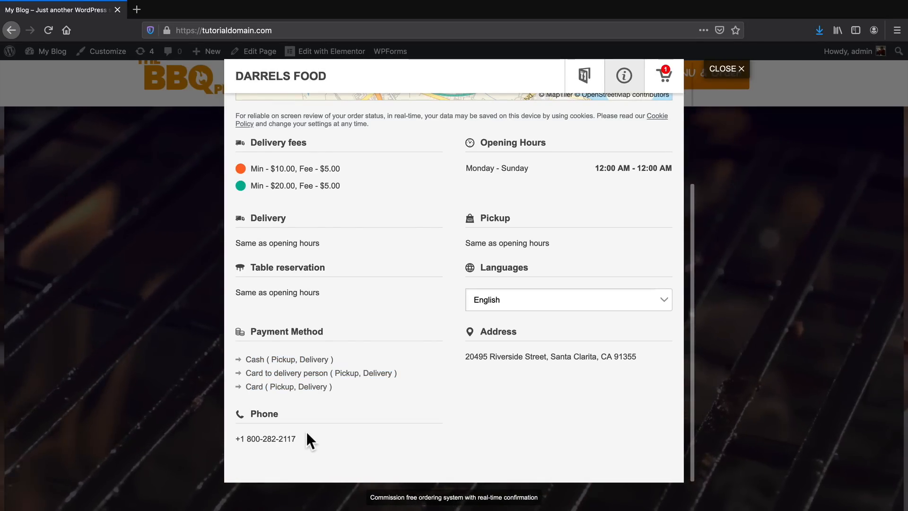
# Try the ordering window in Deutsch, Español, Italiano and Japanese, and return its language to English.
pyautogui.scroll(1, 488, 206)
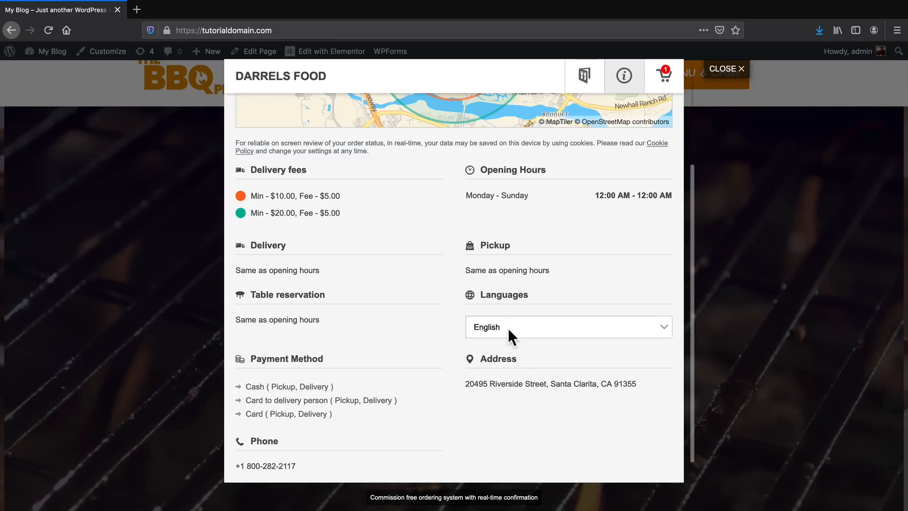
pyautogui.click(509, 328)
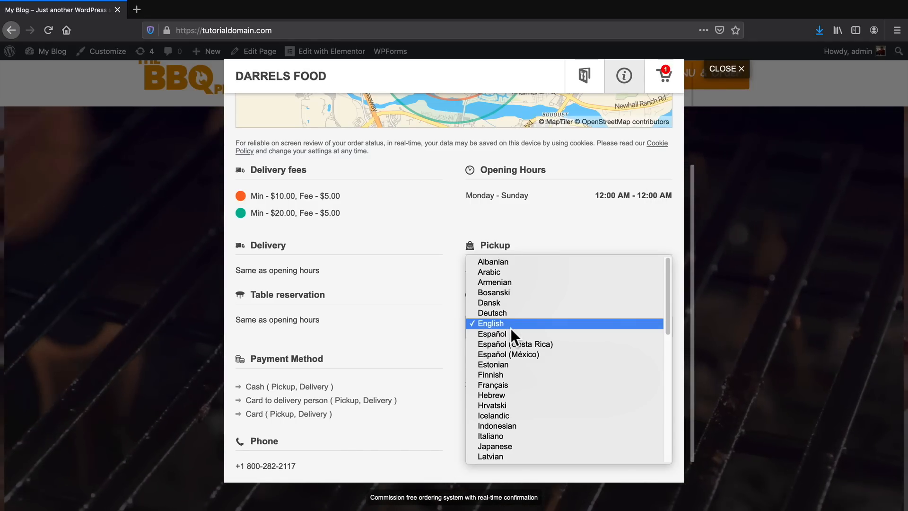
pyautogui.click(507, 313)
pyautogui.click(523, 327)
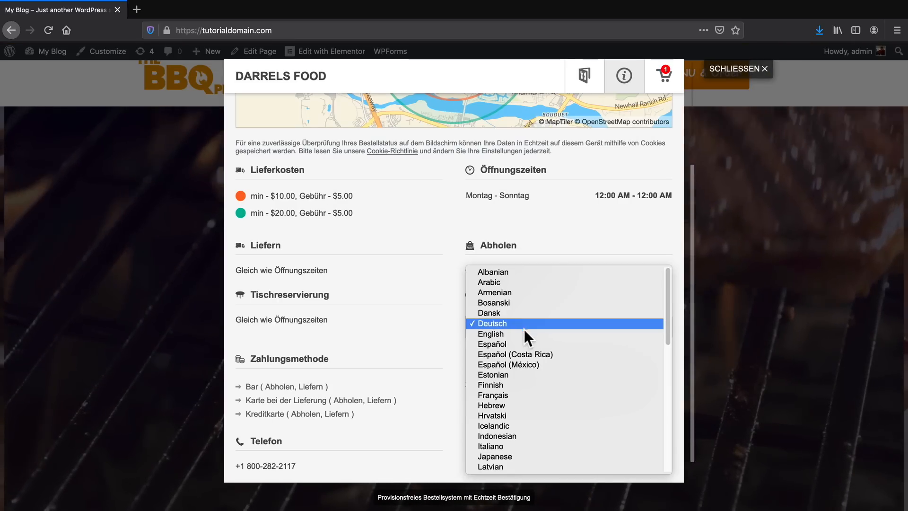
pyautogui.click(524, 334)
pyautogui.click(526, 331)
pyautogui.click(527, 334)
pyautogui.click(527, 330)
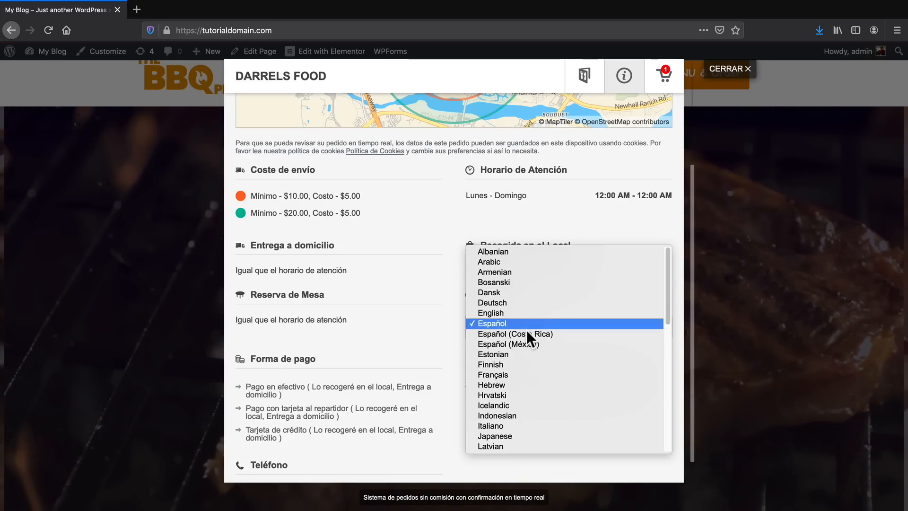
pyautogui.click(535, 425)
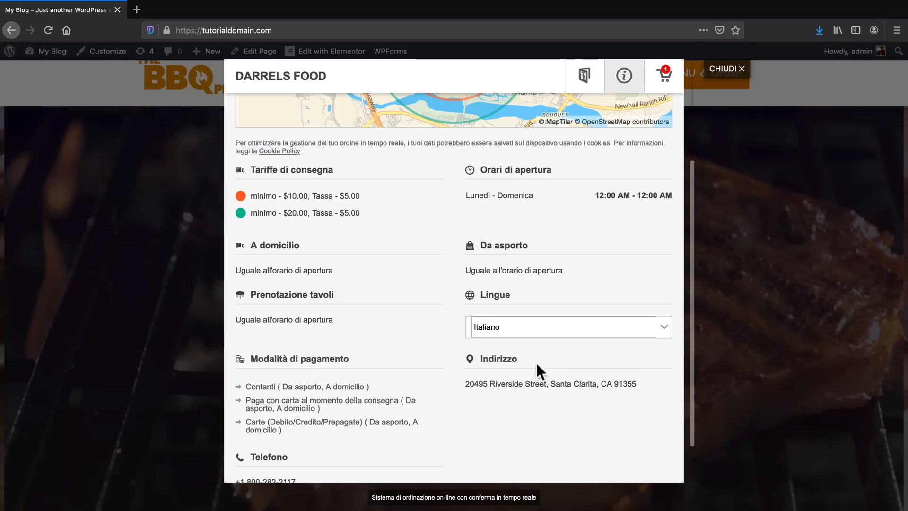
pyautogui.click(532, 331)
pyautogui.click(531, 331)
pyautogui.click(534, 319)
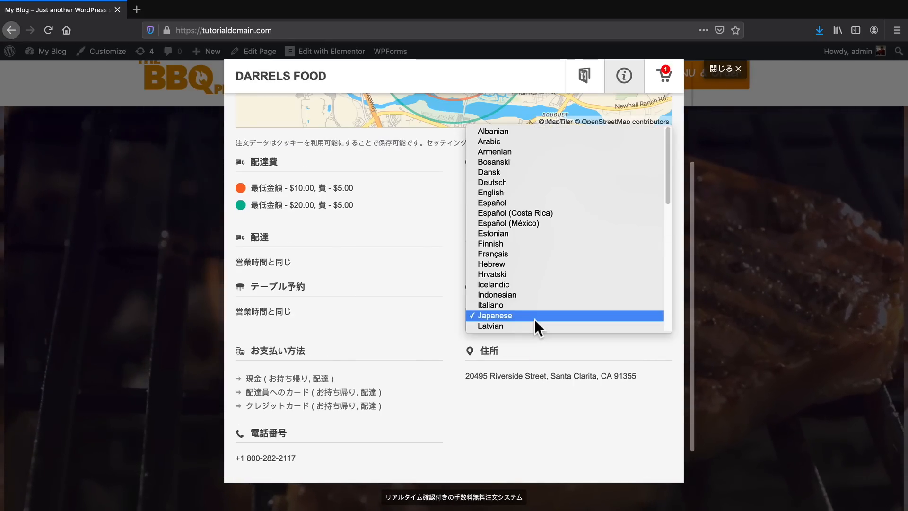
pyautogui.click(535, 191)
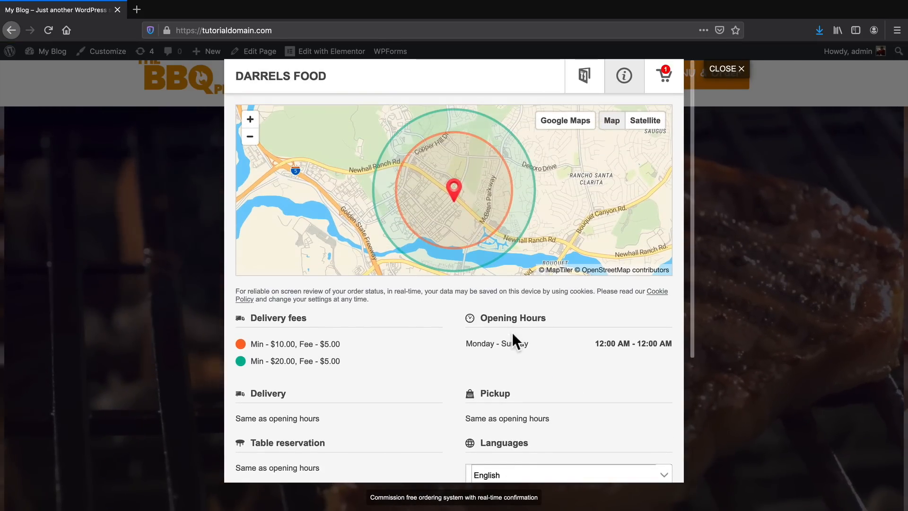
# Open the cart, check the customer's contact details and save them as entered.
pyautogui.click(664, 78)
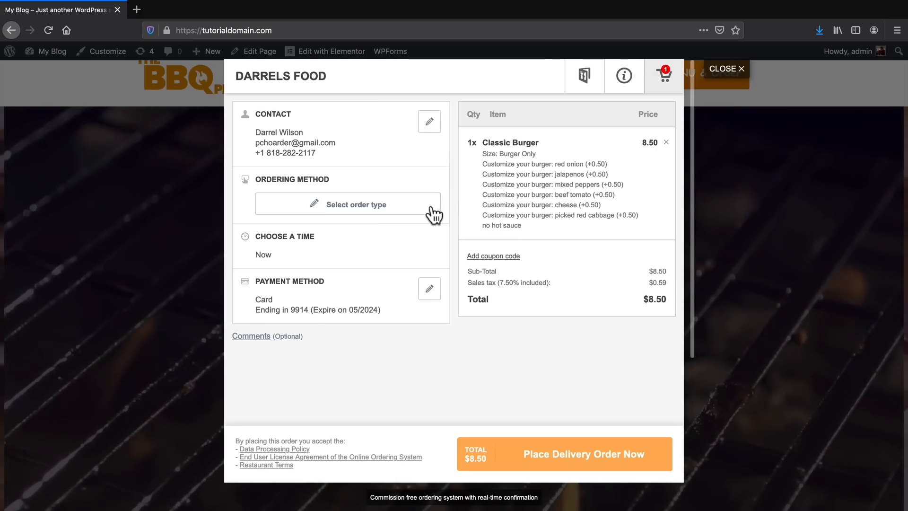
pyautogui.click(429, 122)
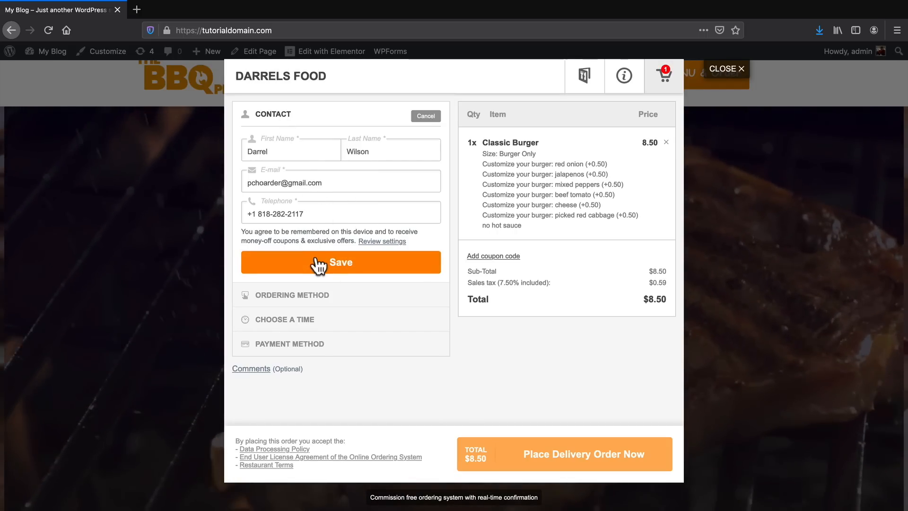
pyautogui.click(340, 263)
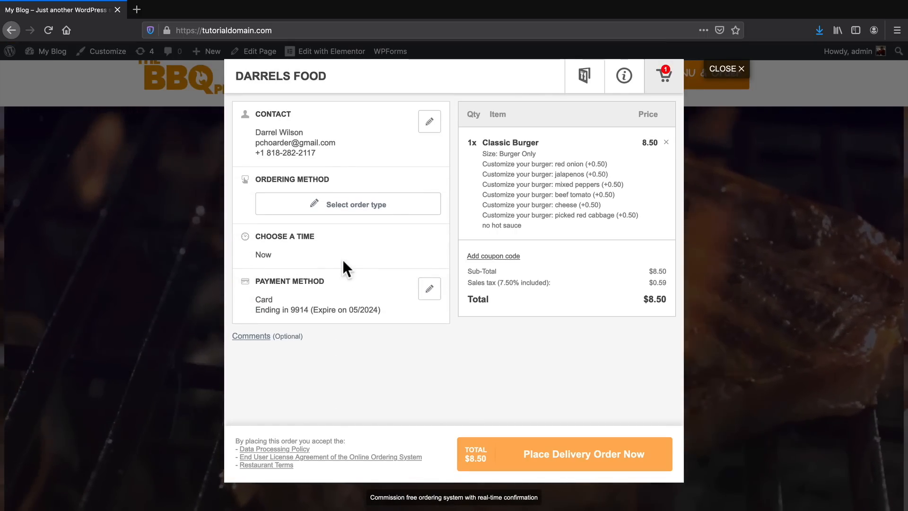
# Set the ordering method to Pickup, save it, and place the pickup order with the card payment method.
pyautogui.click(345, 204)
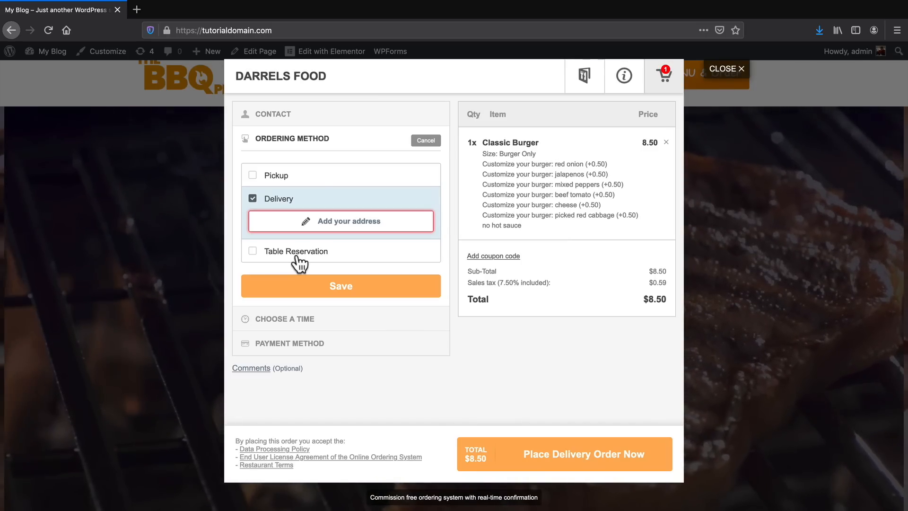
pyautogui.click(332, 187)
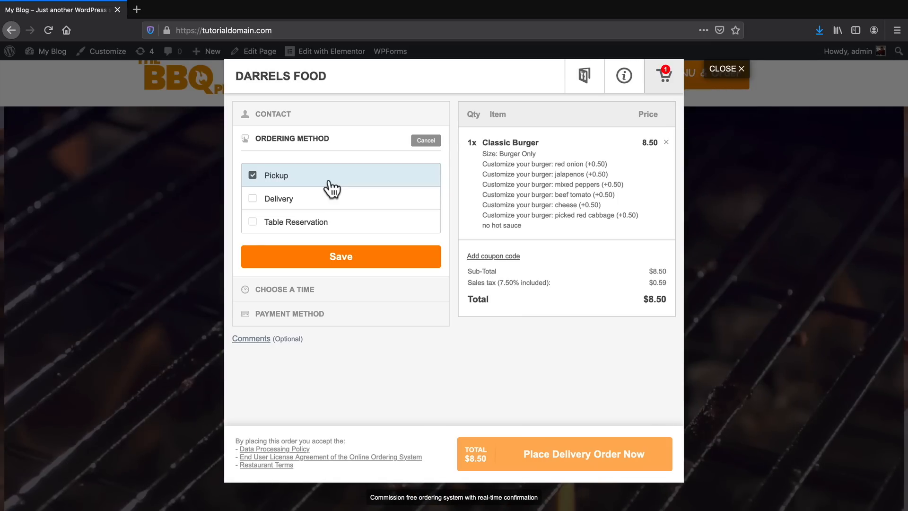
pyautogui.click(354, 262)
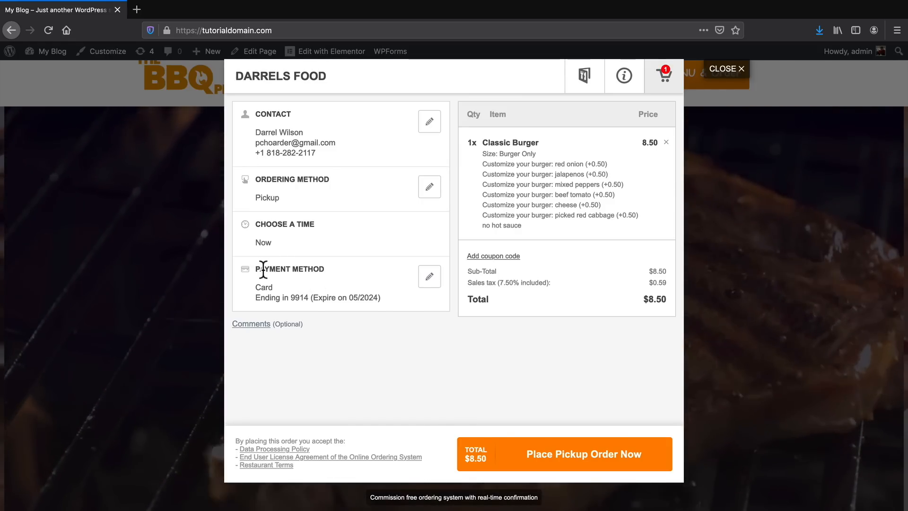
pyautogui.moveTo(264, 269); pyautogui.dragTo(320, 272)
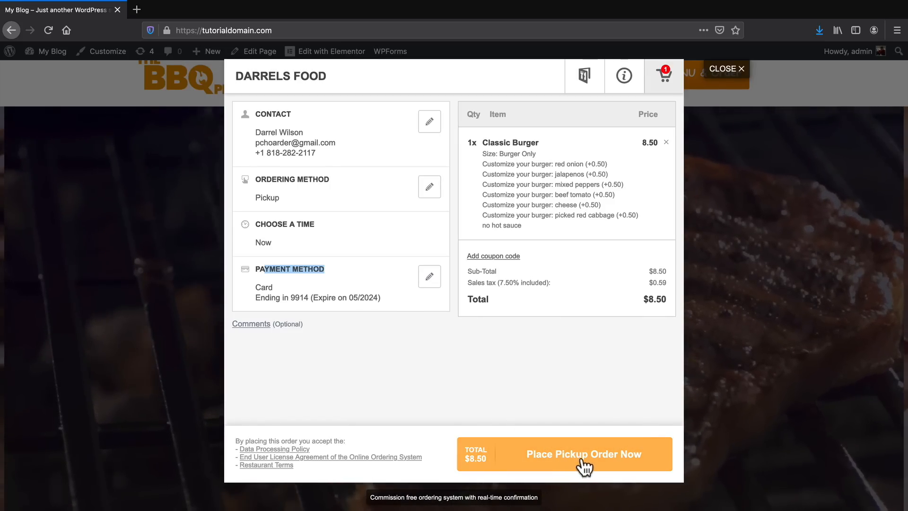
pyautogui.click(580, 456)
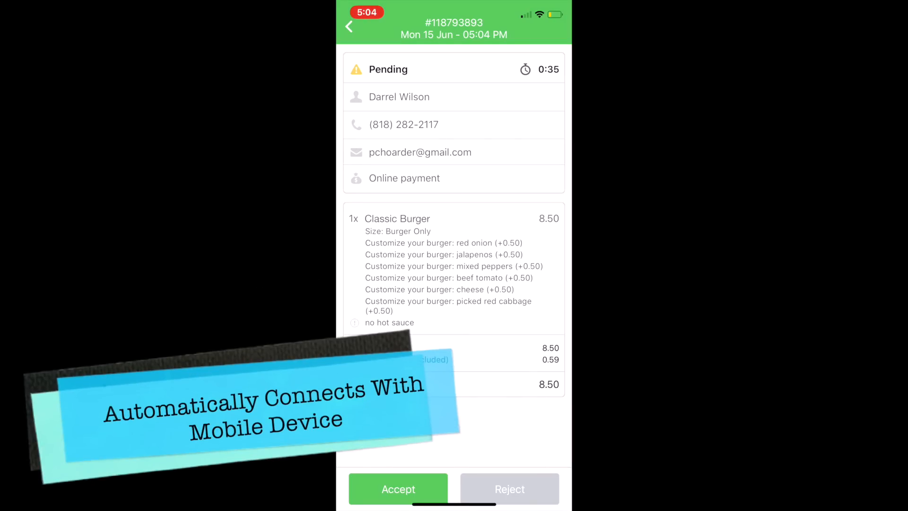
# In the mobile order-taking app, accept the pending pickup order and open the Thermal printer settings from the orders list.
pyautogui.click(398, 489)
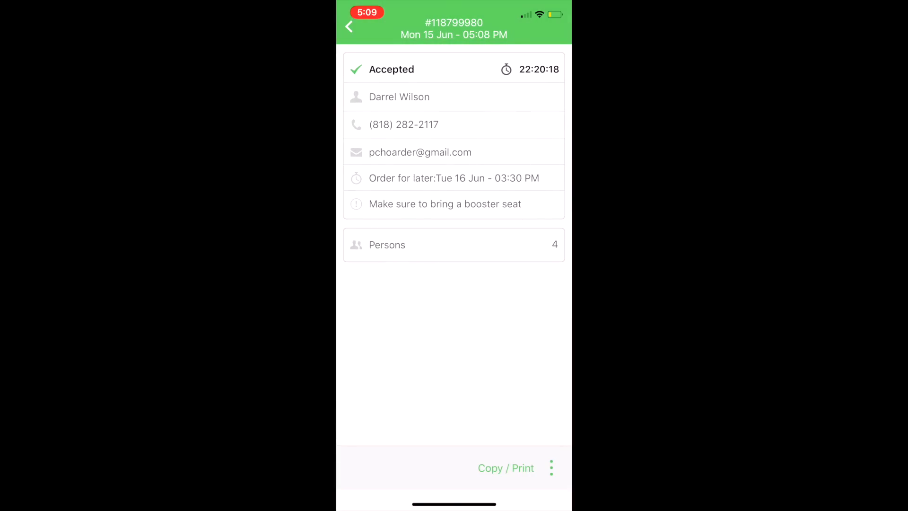
pyautogui.click(348, 27)
pyautogui.click(348, 28)
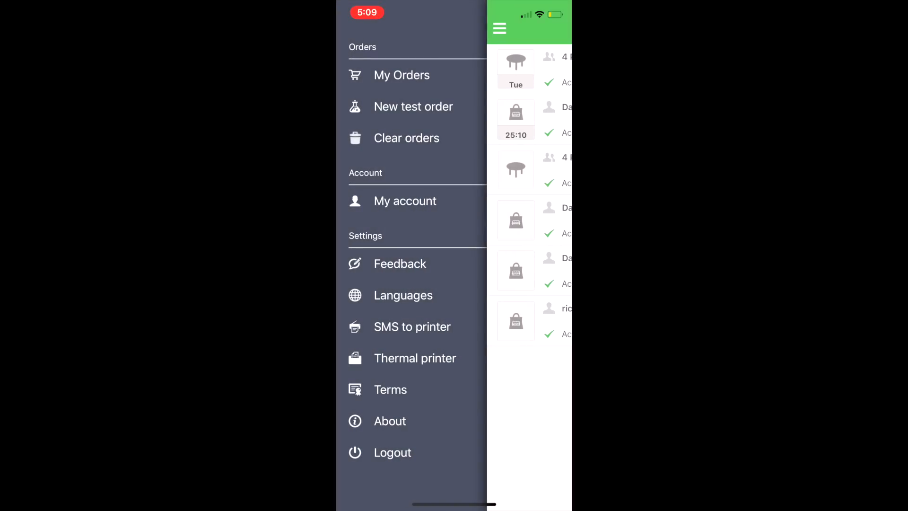
pyautogui.click(415, 358)
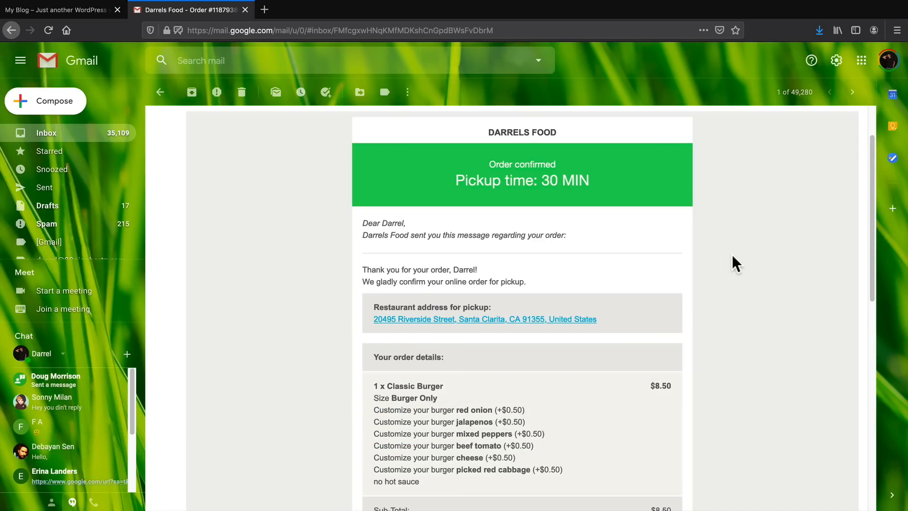
# In Gmail, examine the customer's order confirmation and the restaurant's accepted-order notice, including its order type and payment status.
pyautogui.scroll(-5, 730, 264)
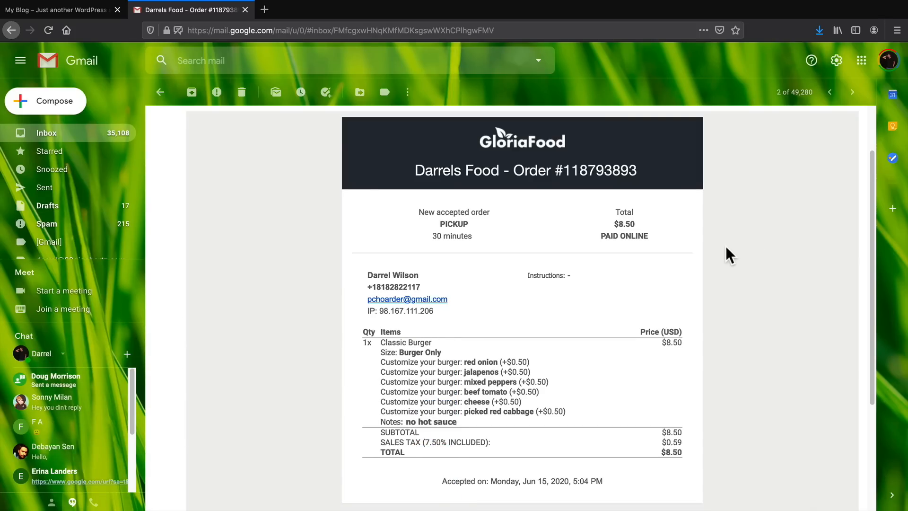
pyautogui.moveTo(439, 224); pyautogui.dragTo(464, 225)
pyautogui.moveTo(599, 235); pyautogui.dragTo(662, 235)
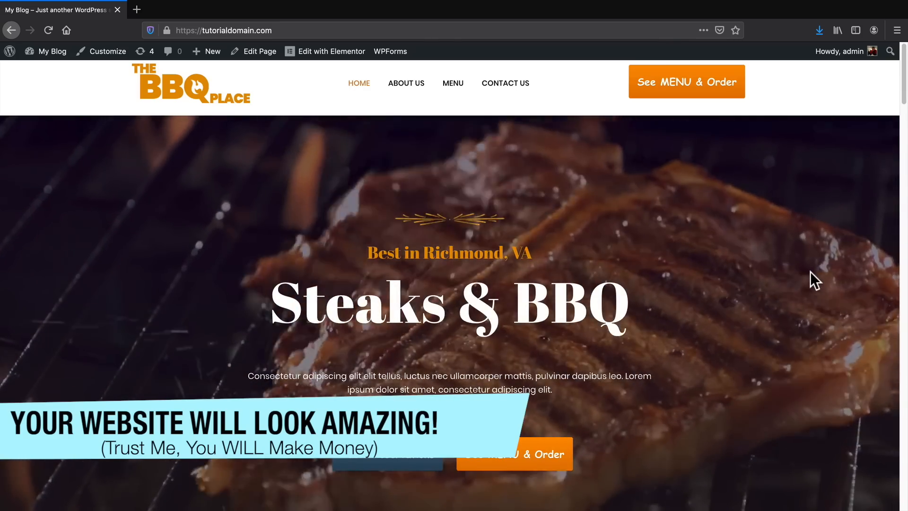
# Look through the BBQ restaurant's home page, including the dishes, Happy Hours section and customer testimonials, and return to its beginning.
pyautogui.middleClick(810, 272)
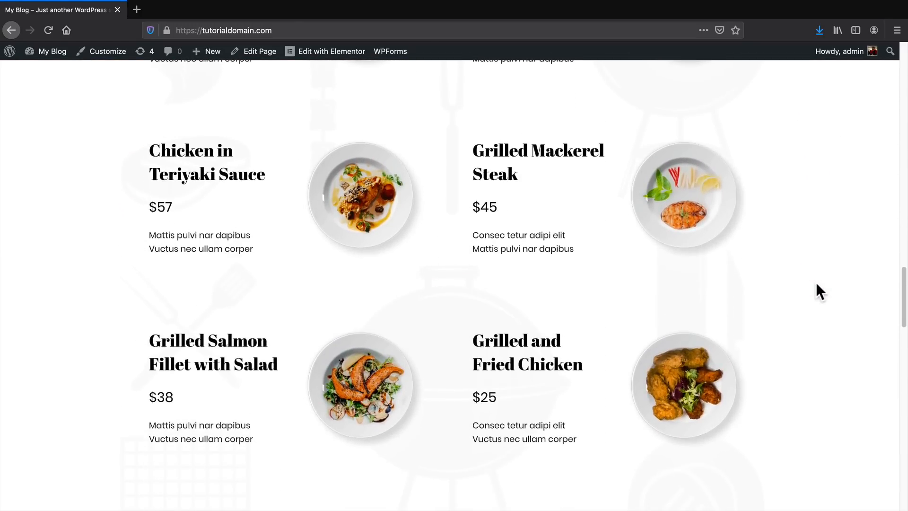
pyautogui.scroll(-8, 816, 287)
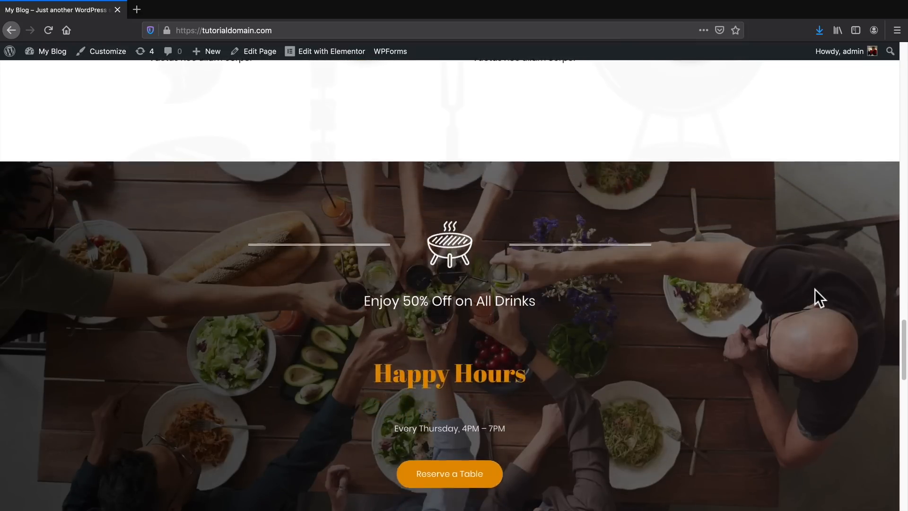
pyautogui.scroll(-14, 813, 304)
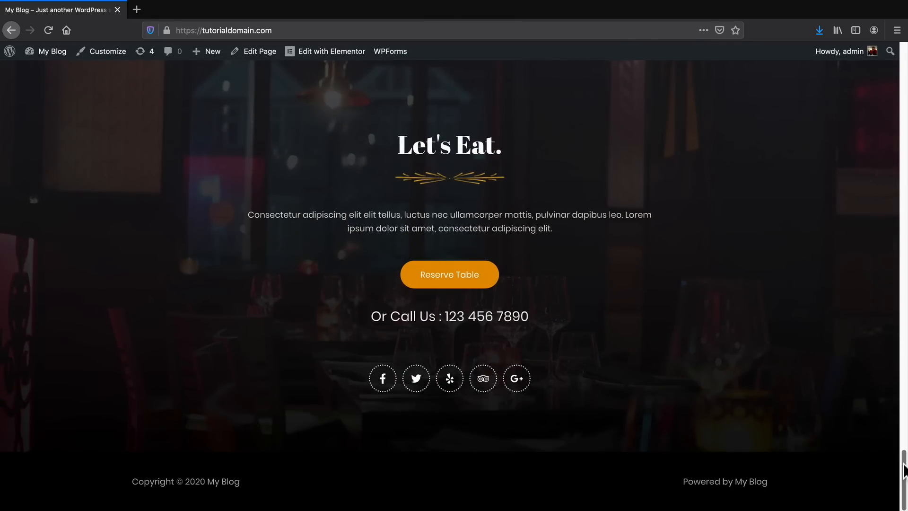
pyautogui.moveTo(904, 469); pyautogui.dragTo(896, 71)
pyautogui.scroll(2, 896, 68)
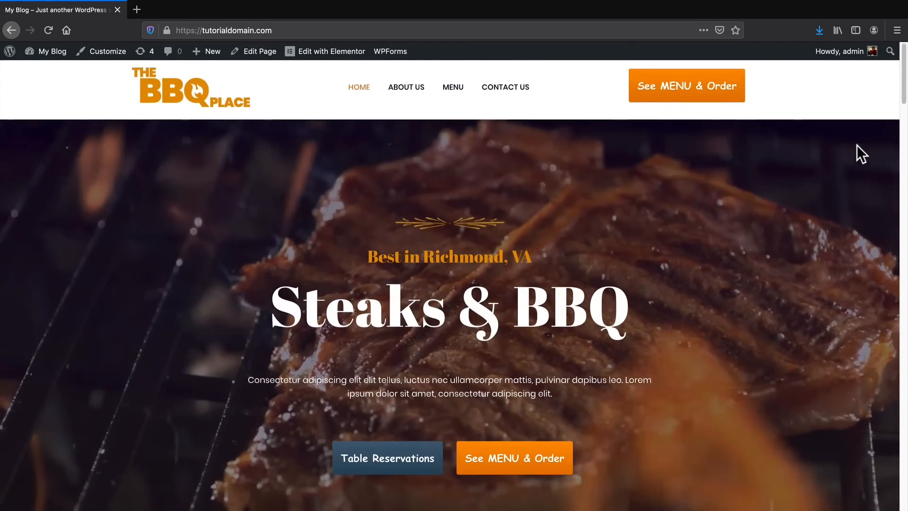
pyautogui.scroll(-2, 634, 199)
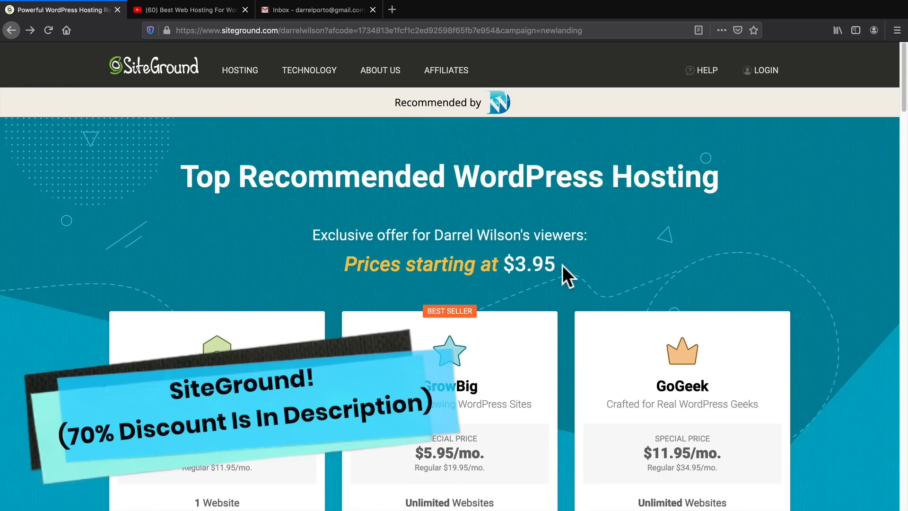
# Switch to the YouTube video "Best Web Hosting For Wordpress 2020" and examine SiteGround's page speed results.
pyautogui.click(215, 11)
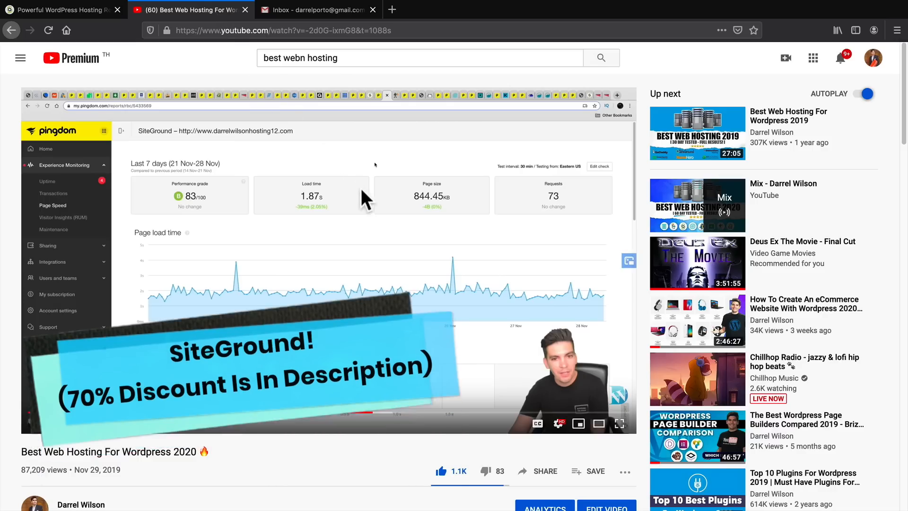
pyautogui.scroll(-1, 382, 279)
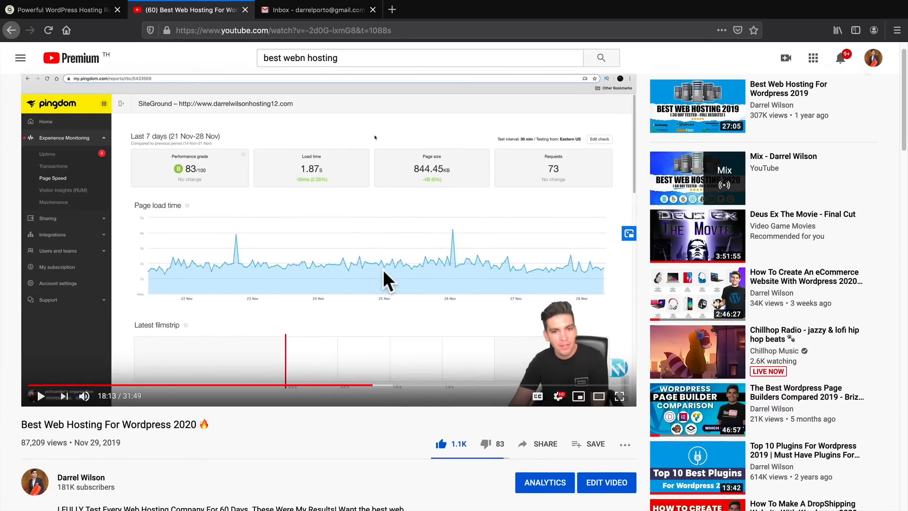
pyautogui.scroll(-1, 384, 280)
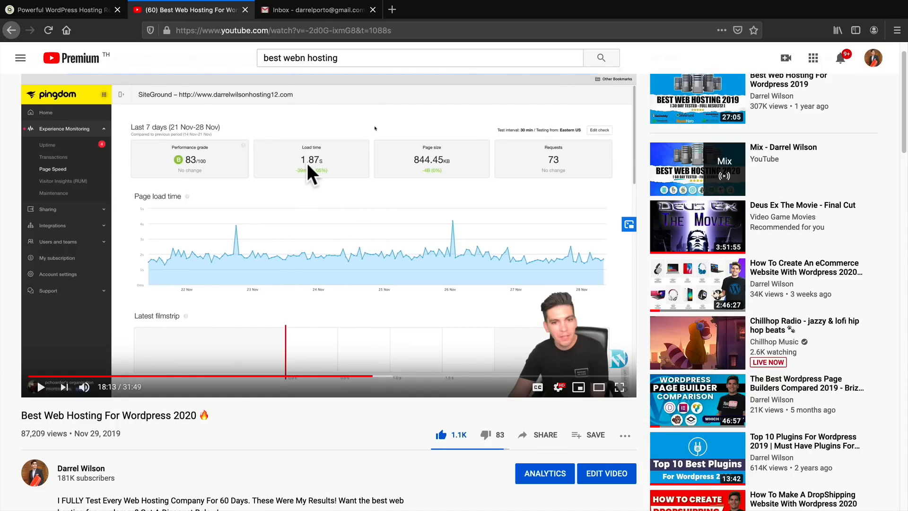
# Return to SiteGround's hosting offer and compare the websites, web space and prices of the StartUp, GrowBig and GoGeek plans.
pyautogui.click(84, 15)
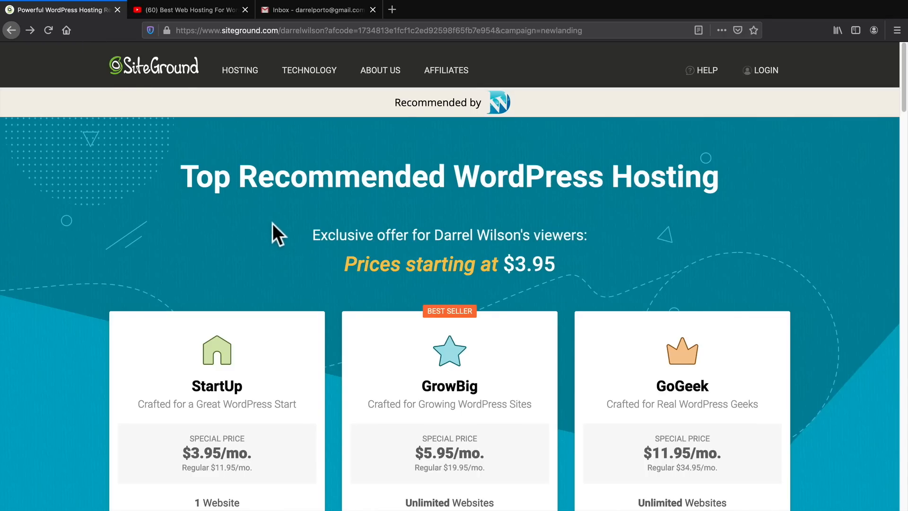
pyautogui.scroll(-3, 299, 231)
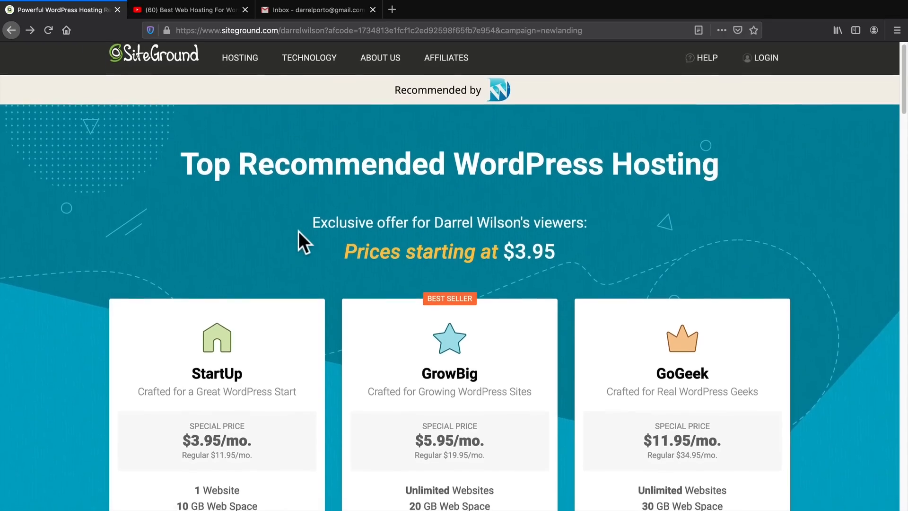
pyautogui.scroll(-2, 300, 231)
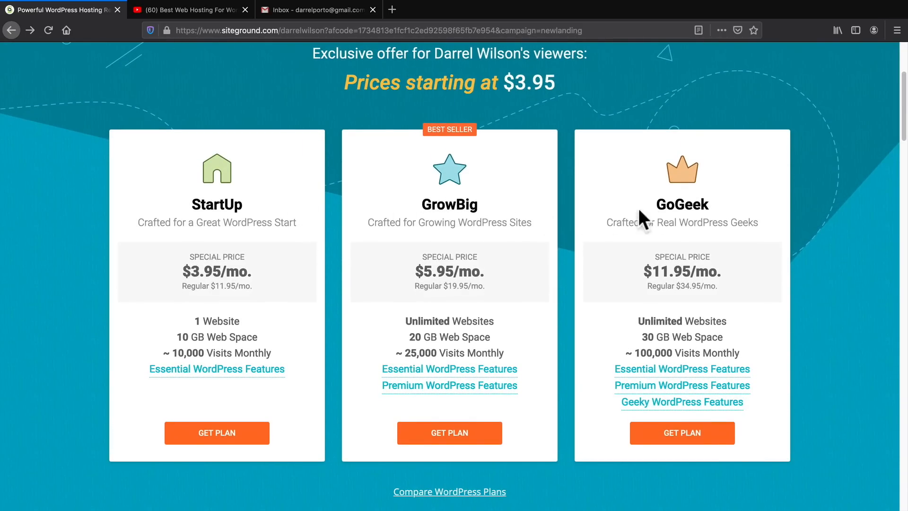
pyautogui.moveTo(709, 204); pyautogui.dragTo(655, 203)
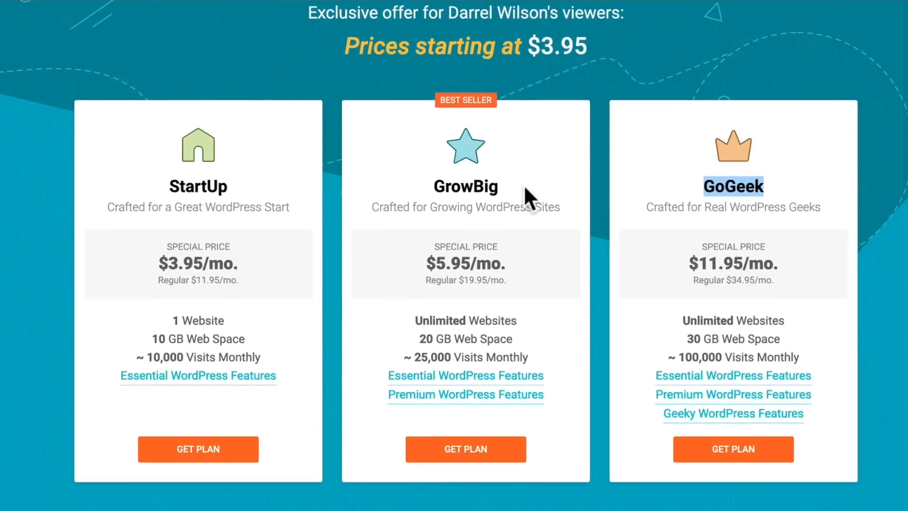
pyautogui.moveTo(480, 205); pyautogui.dragTo(426, 202)
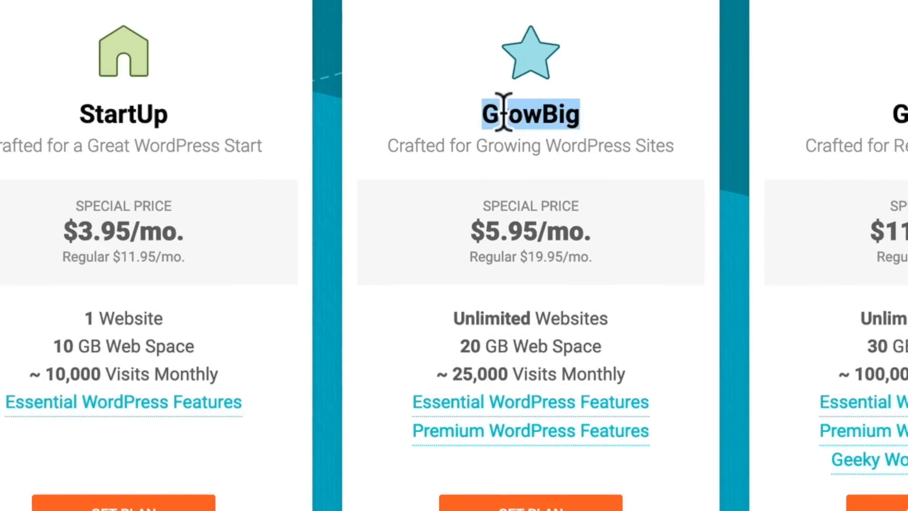
pyautogui.scroll(-1, 530, 189)
pyautogui.moveTo(611, 272); pyautogui.dragTo(486, 264)
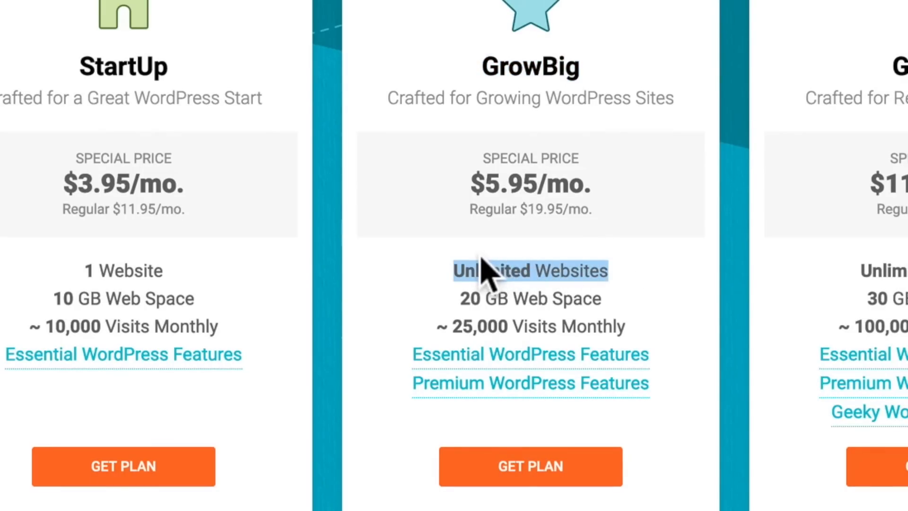
pyautogui.moveTo(592, 299); pyautogui.dragTo(461, 297)
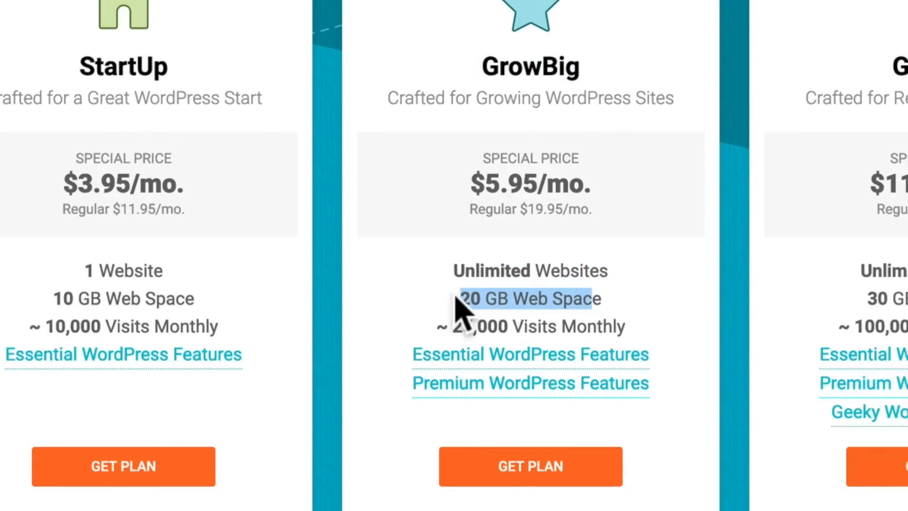
pyautogui.moveTo(164, 272); pyautogui.dragTo(79, 279)
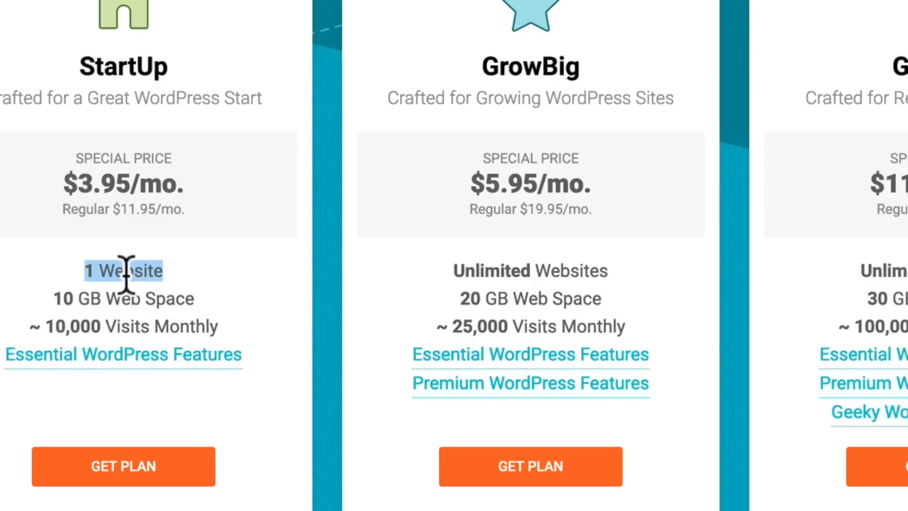
pyautogui.click(428, 259)
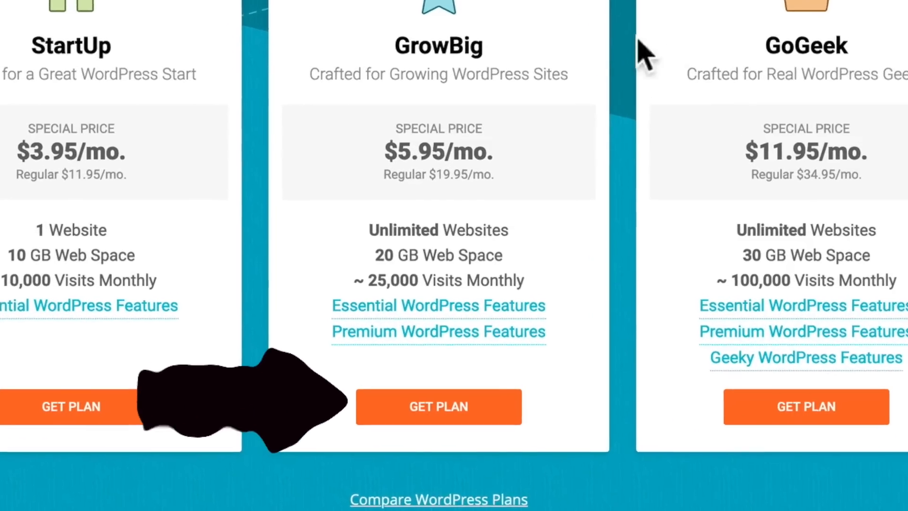
# Order the GrowBig plan and proceed with registering the new domain websitetutorialdarrel.com.
pyautogui.doubleClick(403, 9)
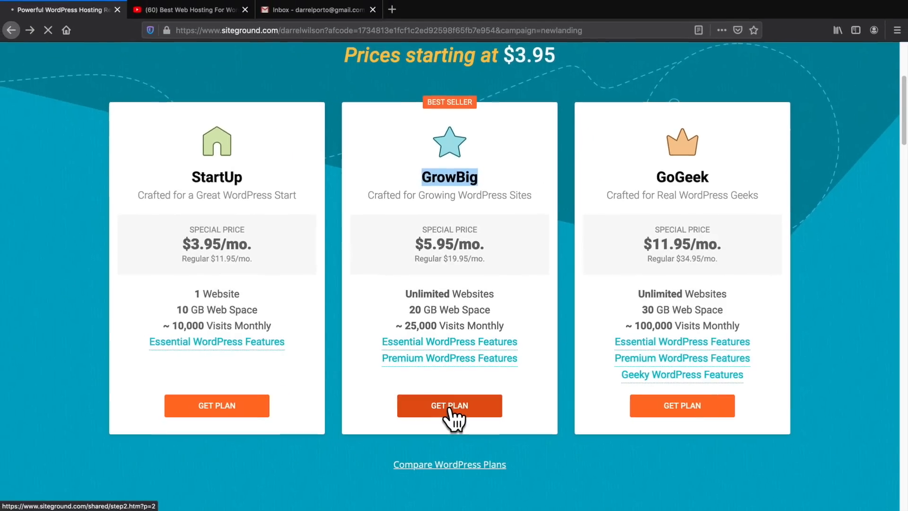
pyautogui.click(435, 408)
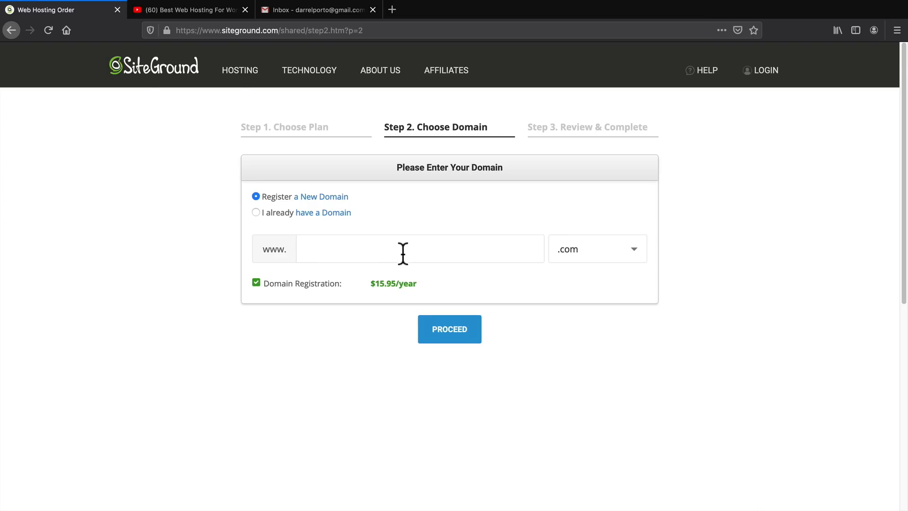
pyautogui.write('websitetutorialdarrel')
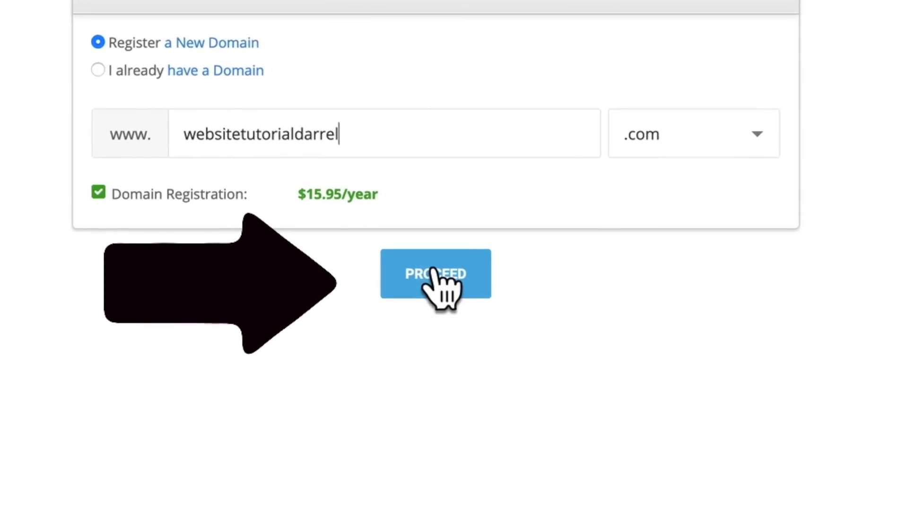
pyautogui.click(440, 274)
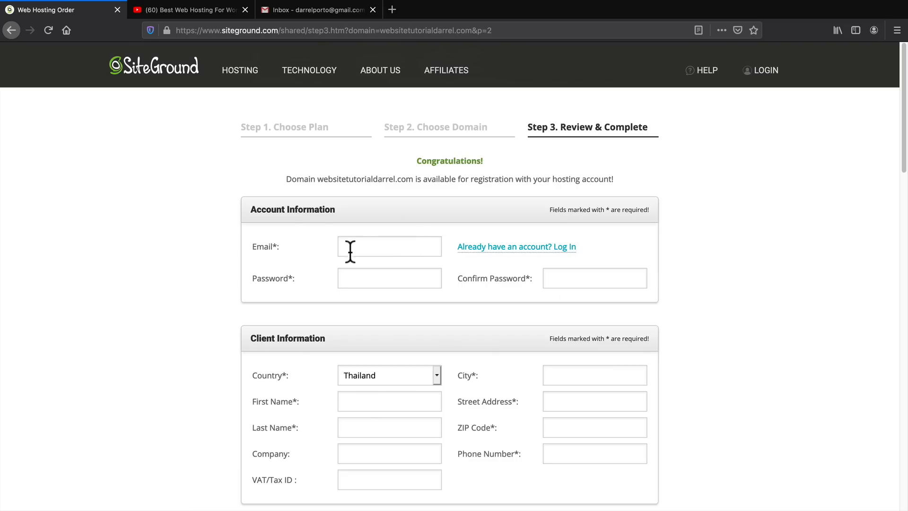
# Review the order form's account, client and payment fields and the hosting and extra services under Purchase Information.
pyautogui.middleClick(703, 289)
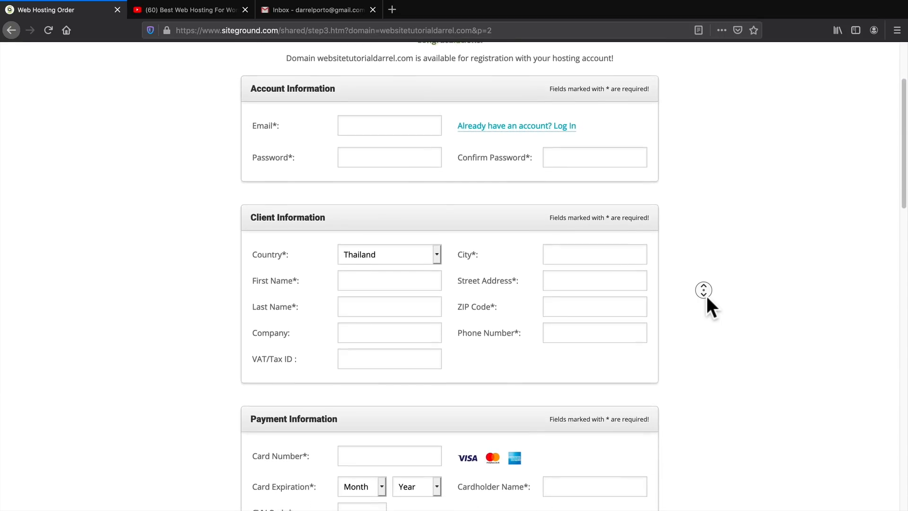
pyautogui.middleClick(706, 296)
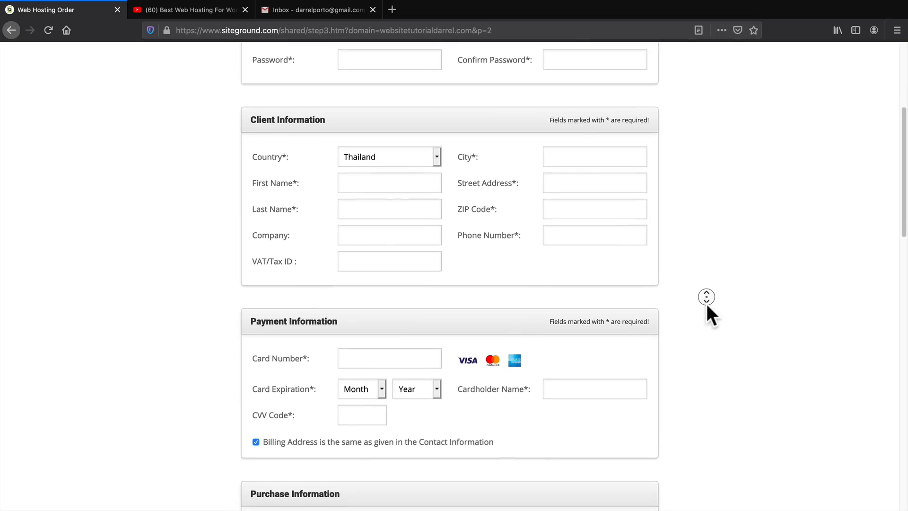
pyautogui.middleClick(707, 305)
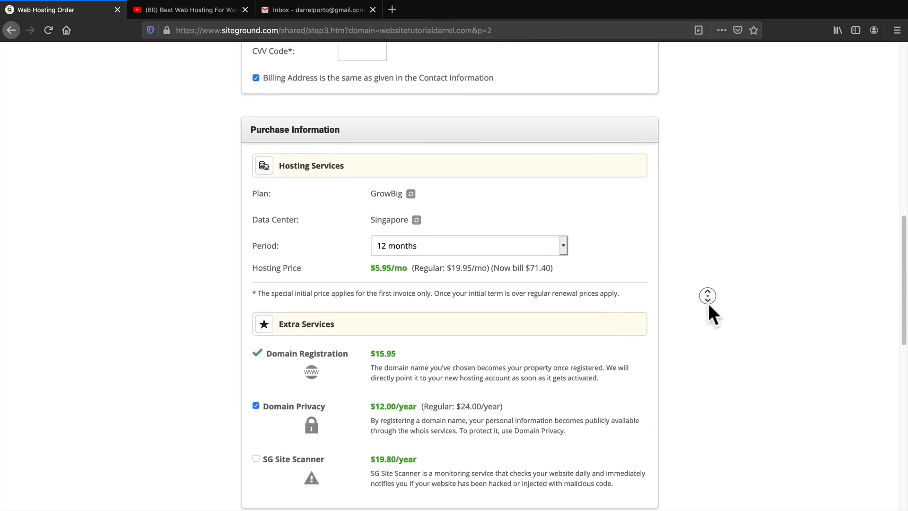
pyautogui.middleClick(708, 307)
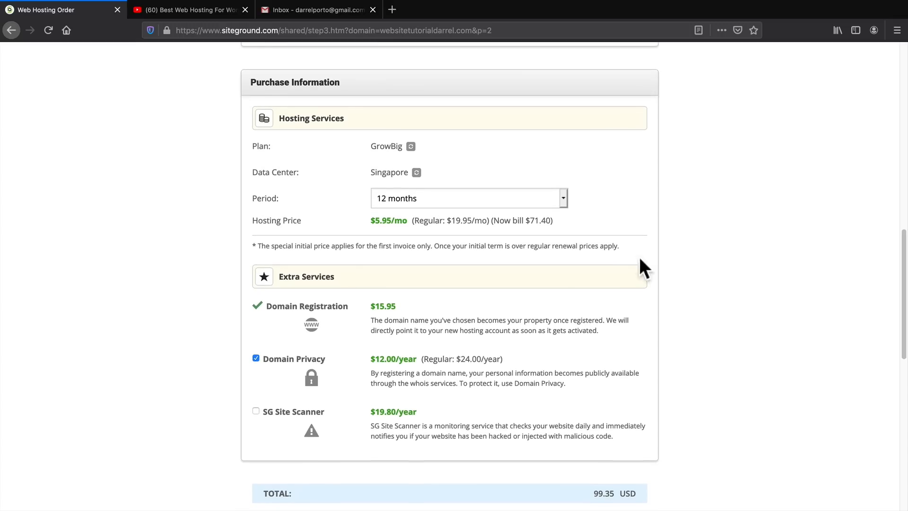
# Keep the hosting period at 12 months, review the extra services with Domain Privacy included, and pay for the order.
pyautogui.click(416, 199)
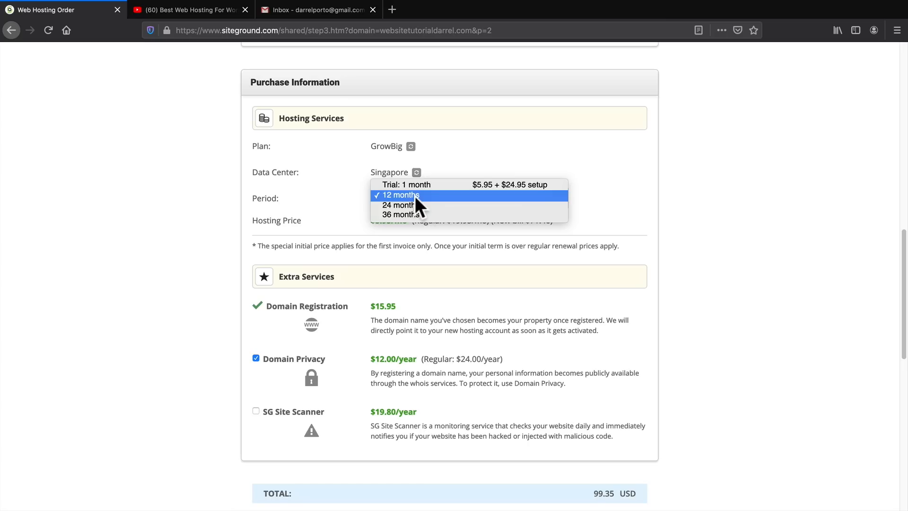
pyautogui.click(416, 196)
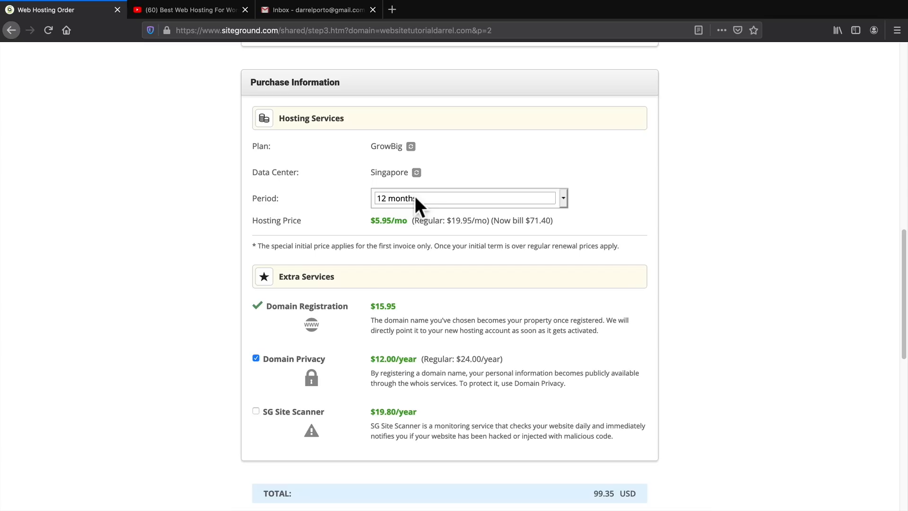
pyautogui.scroll(-3, 676, 227)
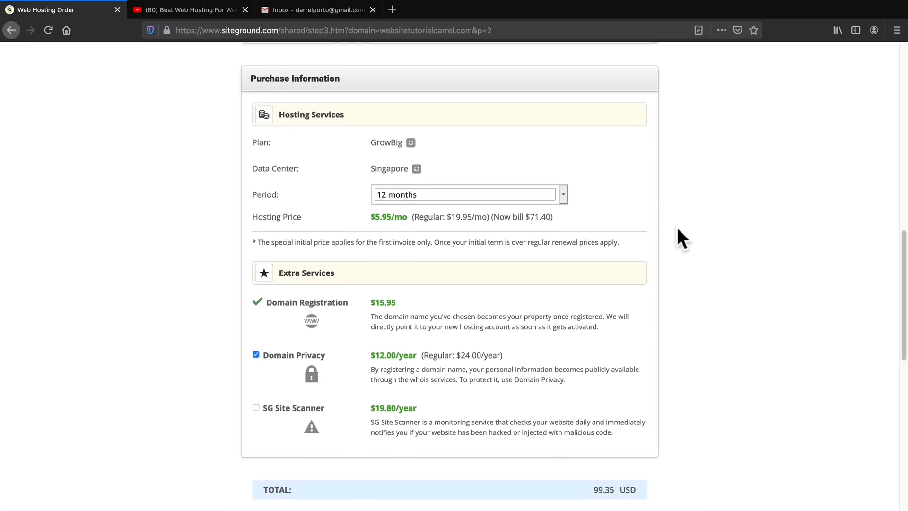
pyautogui.scroll(-2, 679, 232)
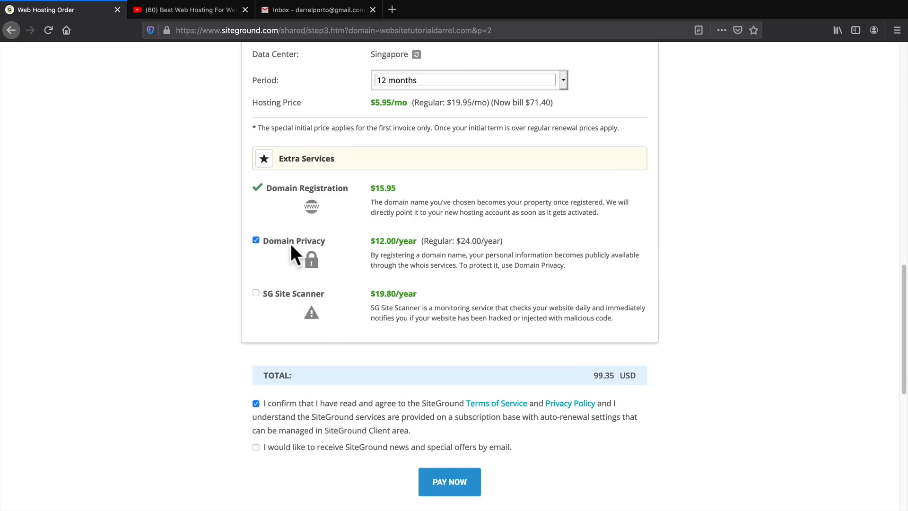
pyautogui.middleClick(684, 281)
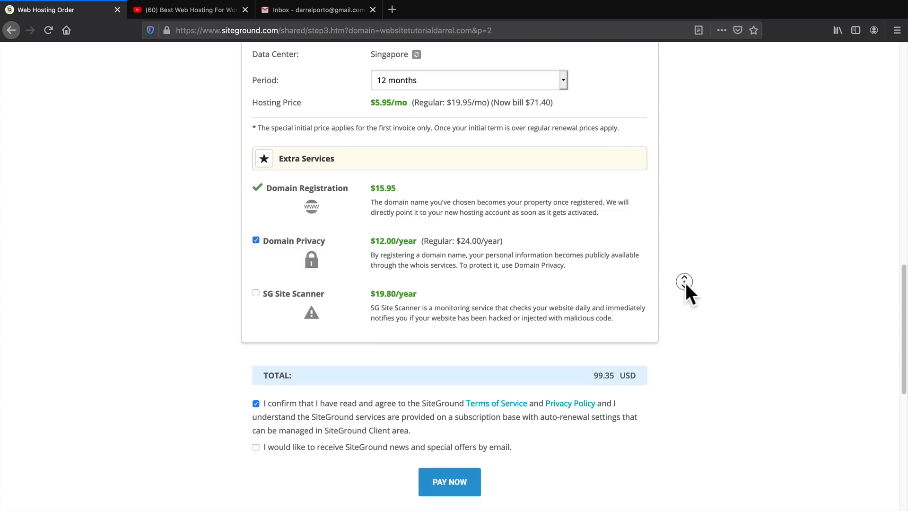
pyautogui.middleClick(685, 290)
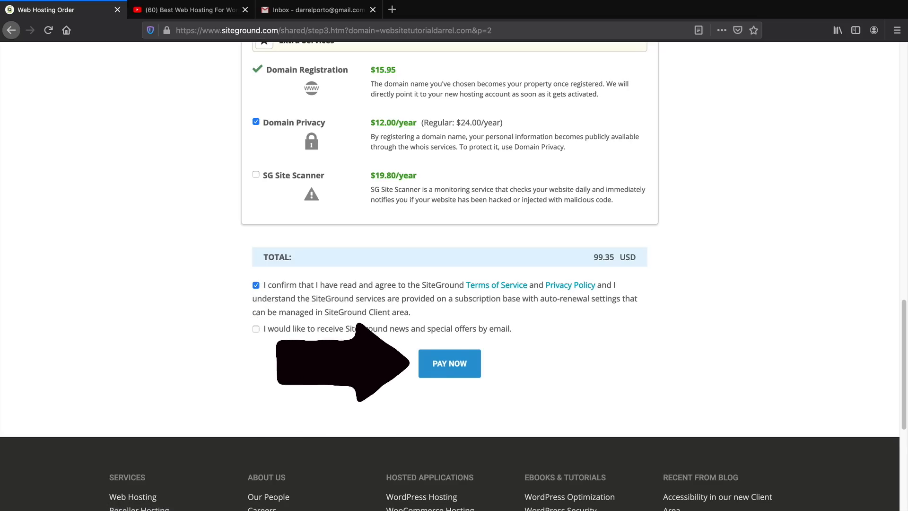
pyautogui.click(443, 369)
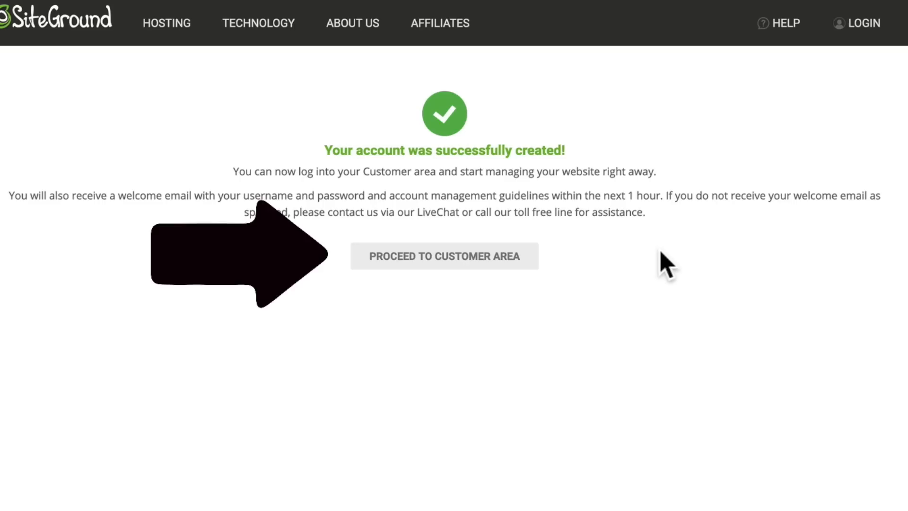
# Proceed to the customer area and set up websitetutorialdarrel.com as a new WordPress website, finishing without adding SG Site Scanner.
pyautogui.click(447, 260)
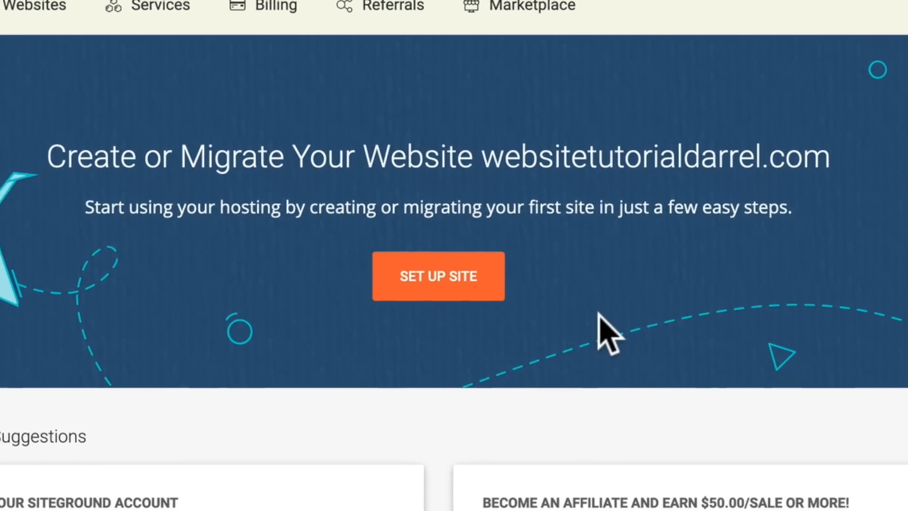
pyautogui.click(456, 286)
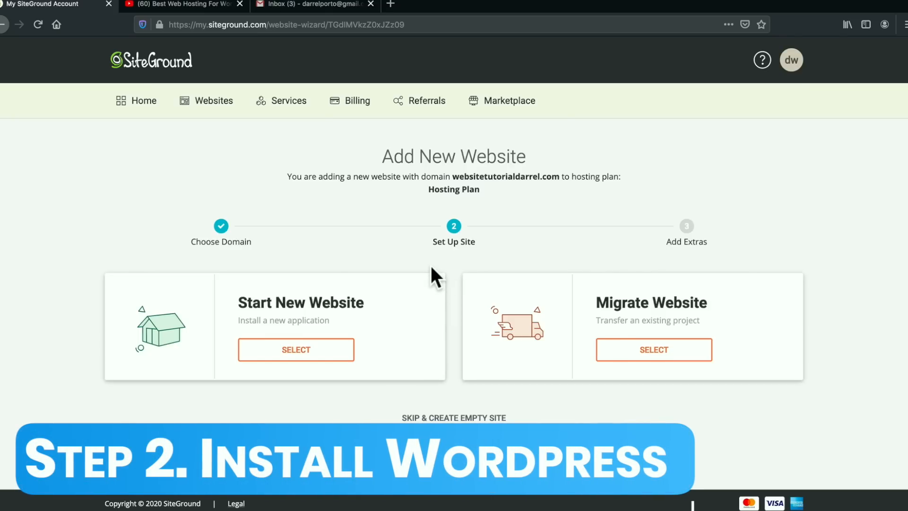
pyautogui.click(306, 355)
pyautogui.scroll(-3, 270, 334)
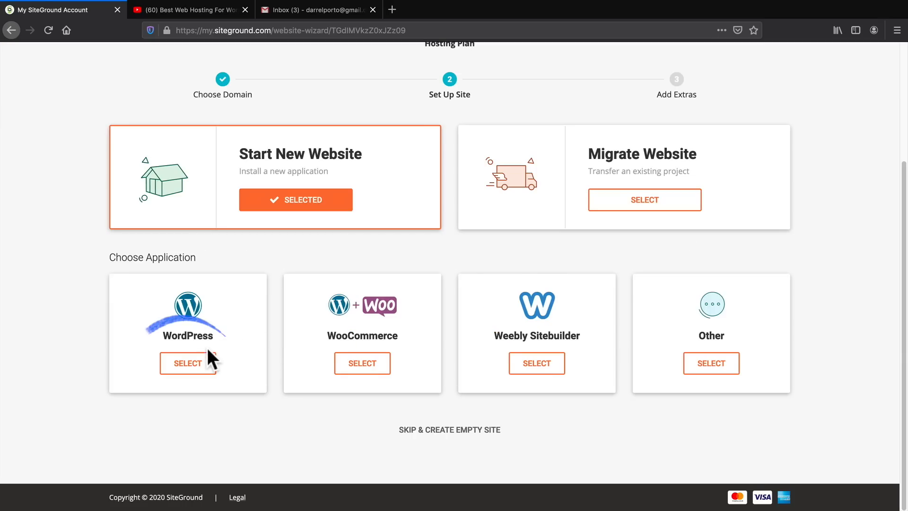
pyautogui.click(187, 363)
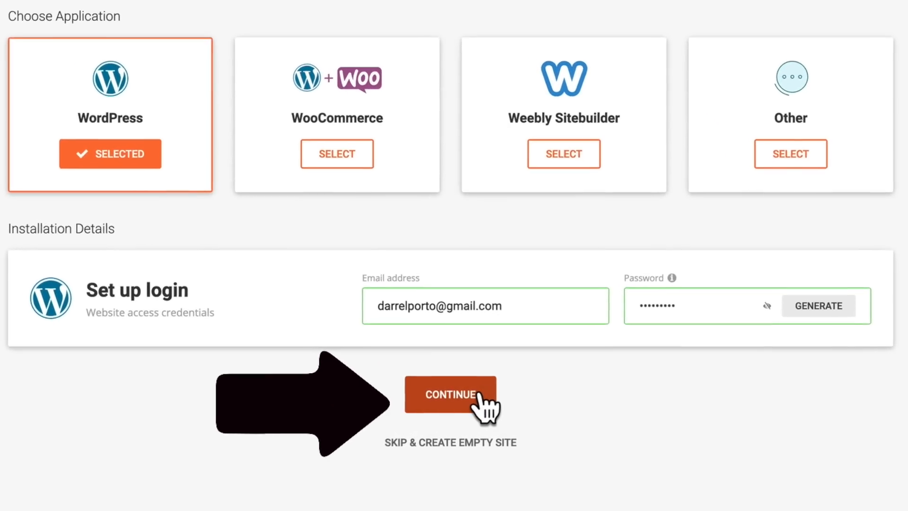
pyautogui.click(478, 394)
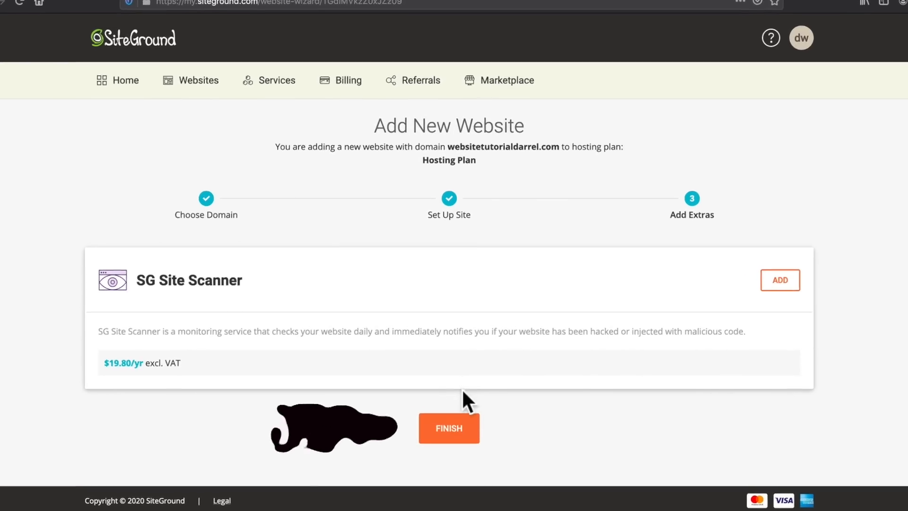
pyautogui.click(434, 426)
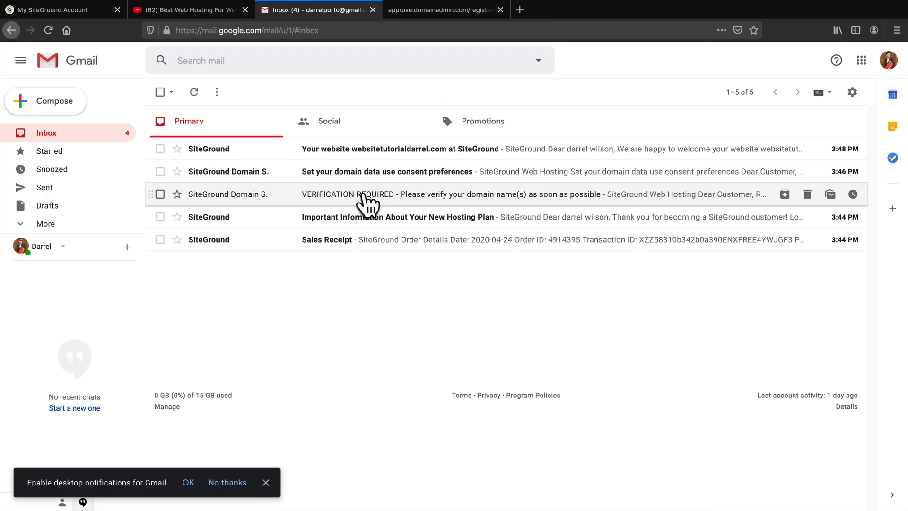
# Open the domain verification email in Gmail and review the linked page's contact information for websitetutorialdarrel.com.
pyautogui.click(363, 195)
pyautogui.scroll(-2, 722, 283)
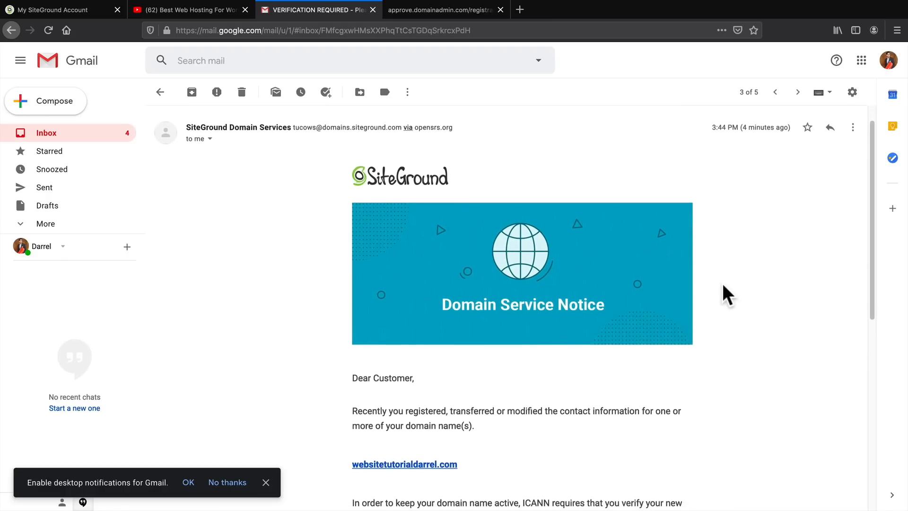
pyautogui.scroll(-3, 722, 283)
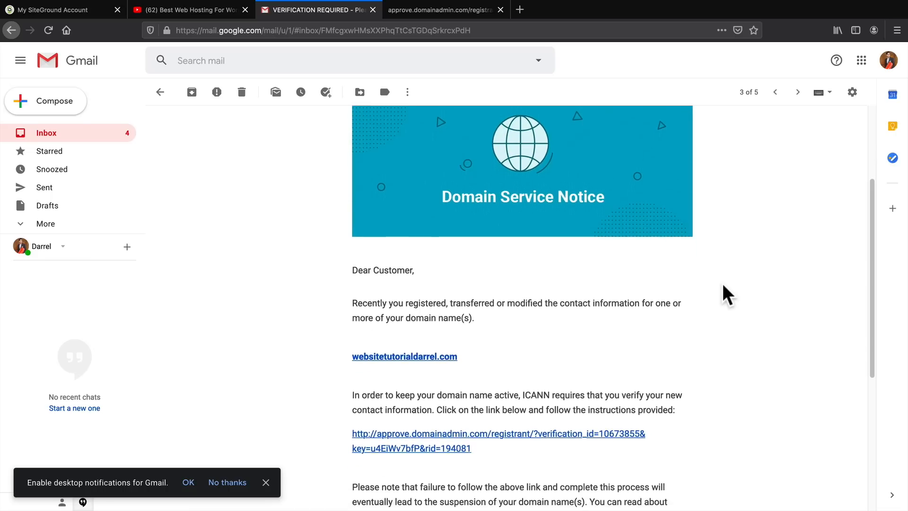
pyautogui.scroll(-2, 722, 282)
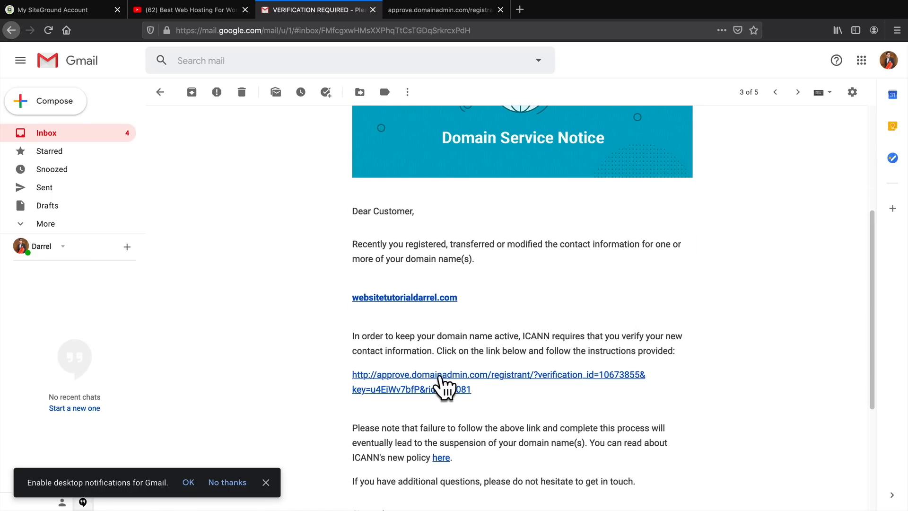
pyautogui.click(452, 12)
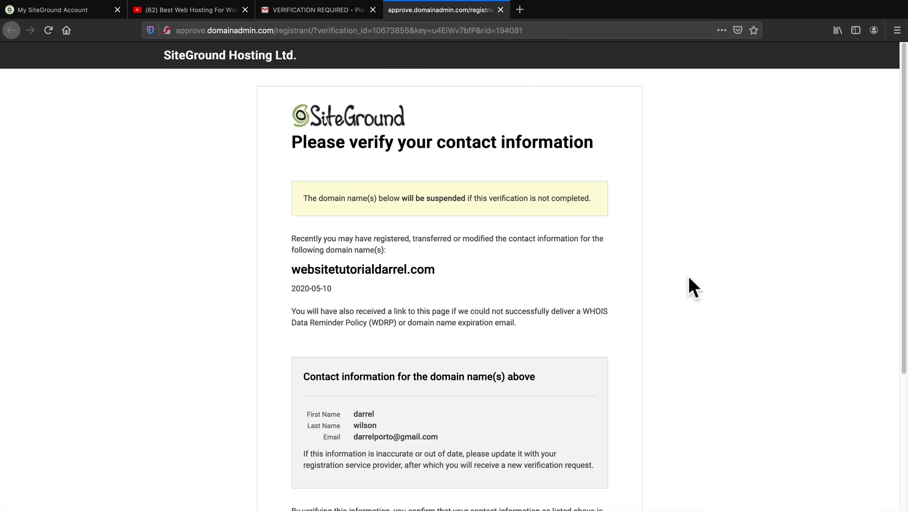
pyautogui.scroll(-3, 688, 279)
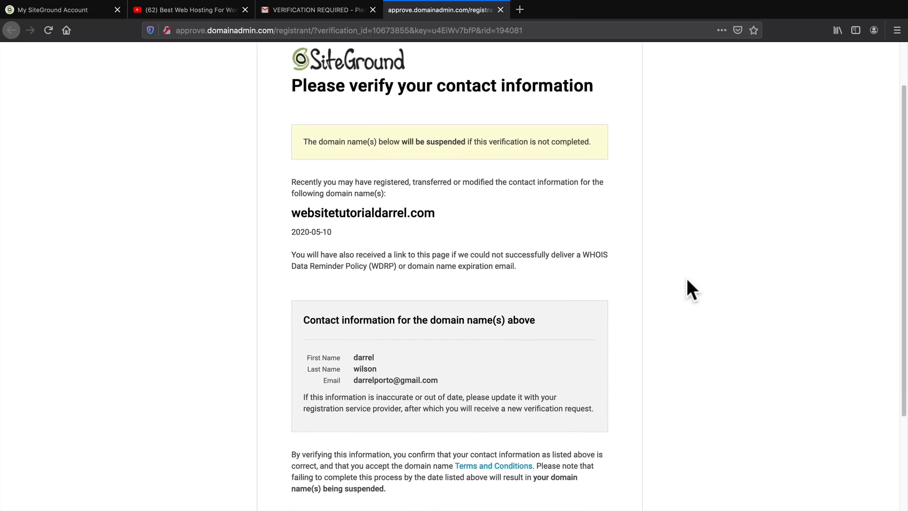
pyautogui.scroll(-3, 687, 280)
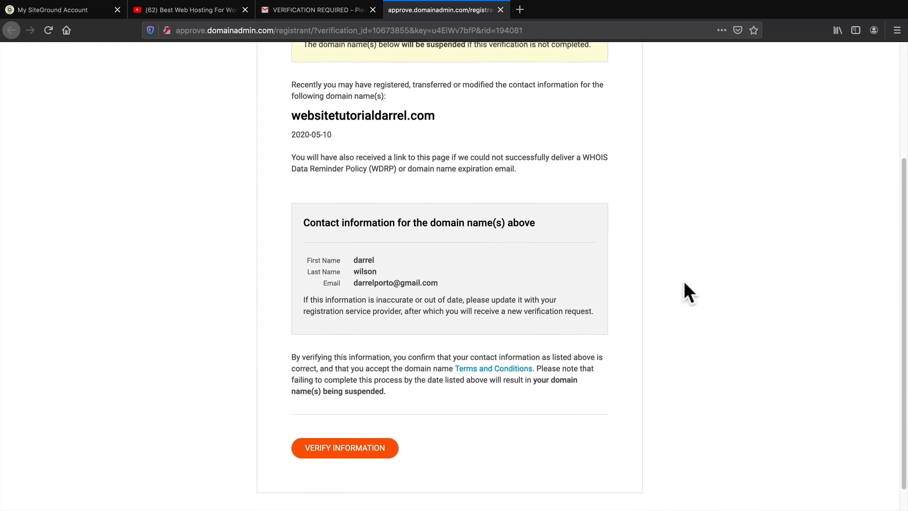
pyautogui.scroll(-1, 684, 282)
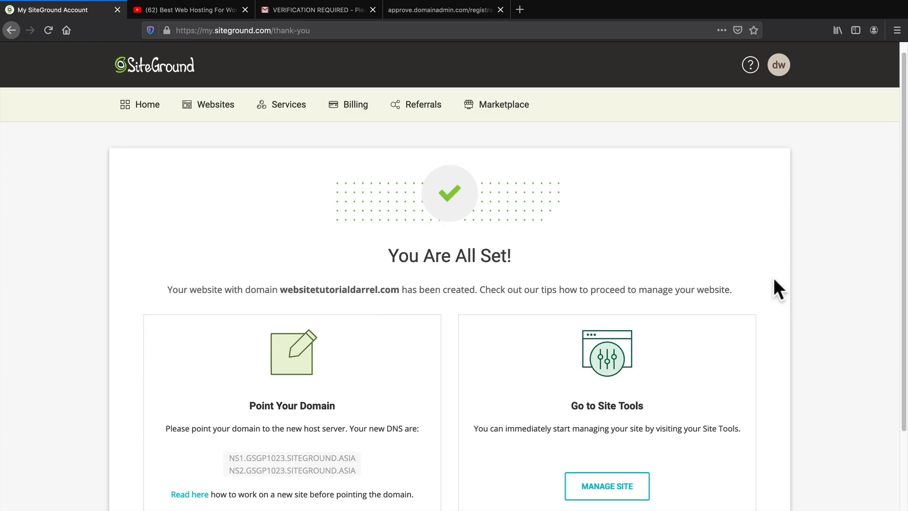
# Open Site Tools for the new website and go to the WordPress Install & Manage page.
pyautogui.scroll(-3, 761, 331)
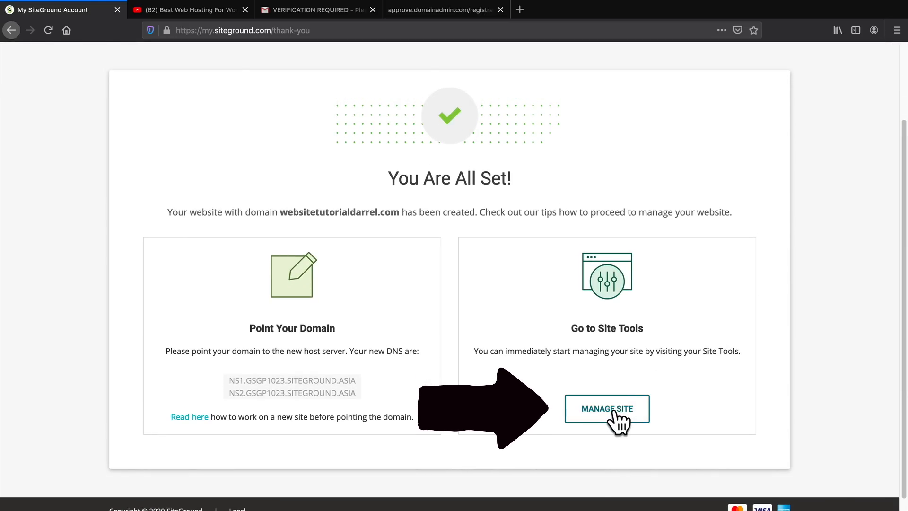
pyautogui.click(625, 404)
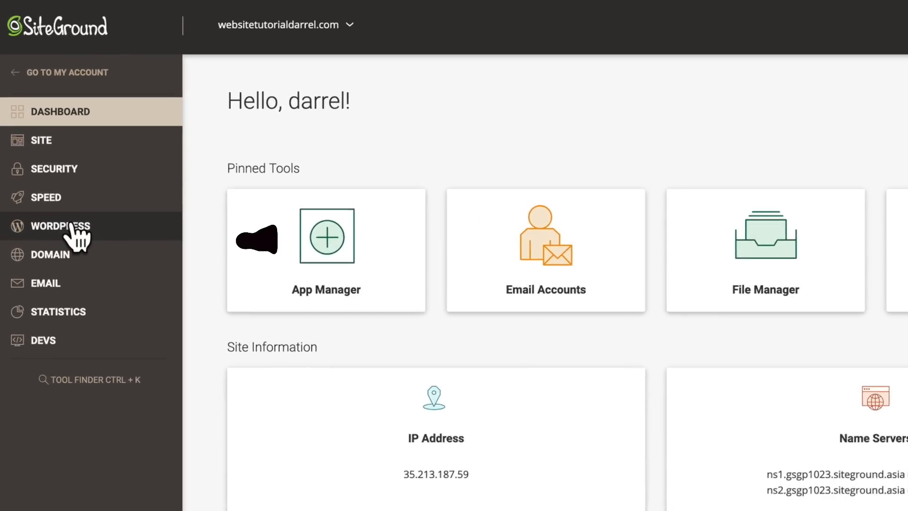
pyautogui.click(70, 225)
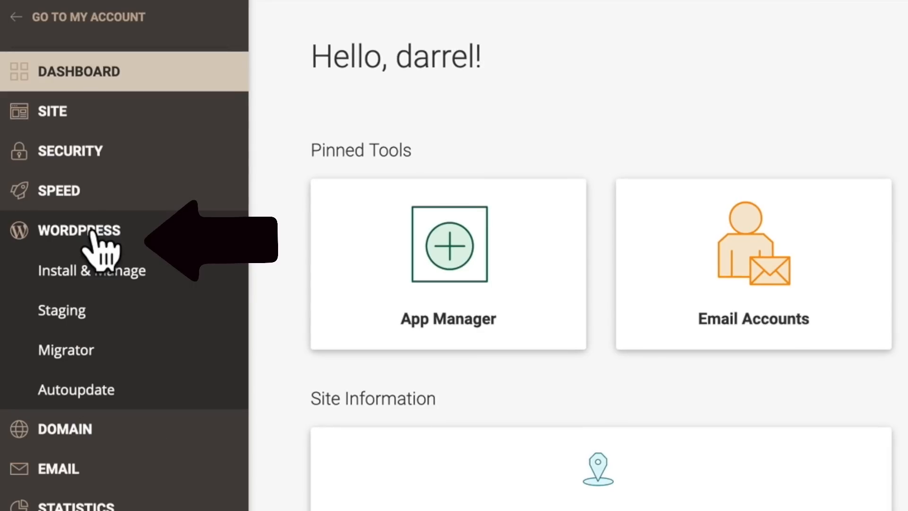
pyautogui.click(96, 271)
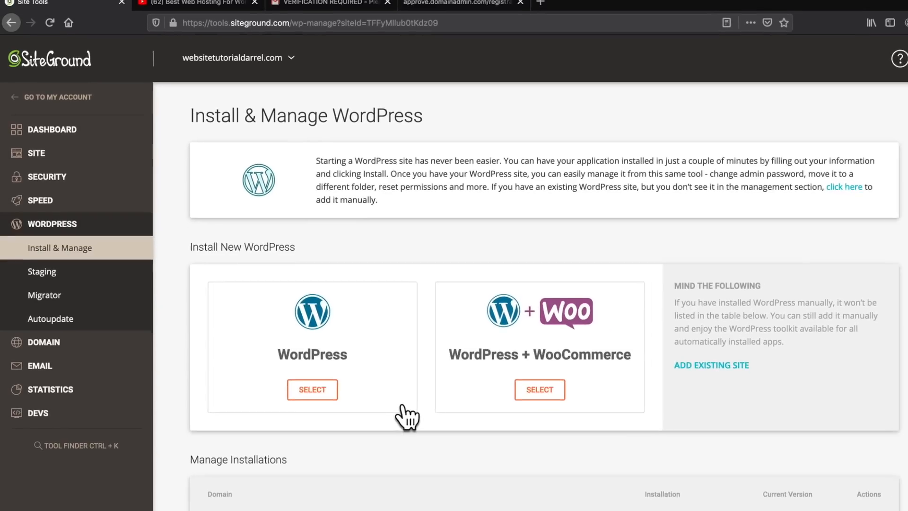
# Find the websitetutorialdarrel.com WordPress installation under Manage Installations and log in to its admin panel.
pyautogui.scroll(-1, 402, 407)
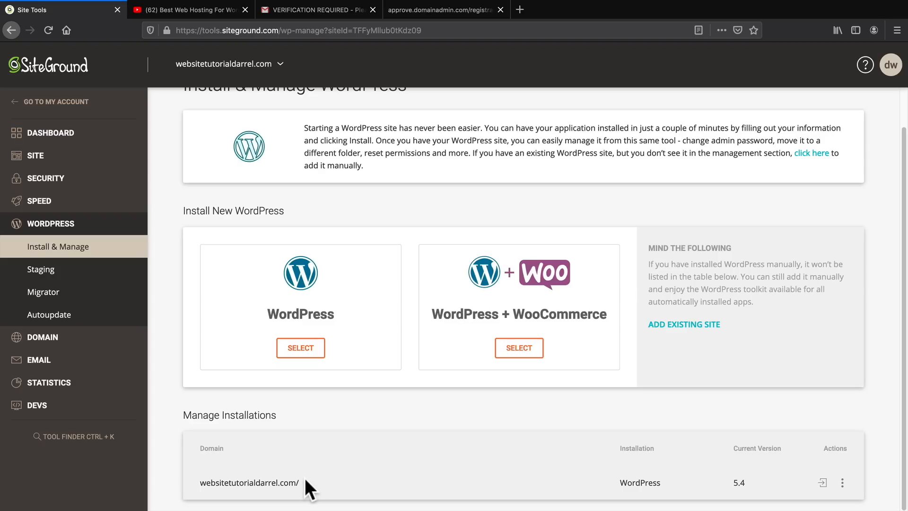
pyautogui.moveTo(201, 481); pyautogui.dragTo(545, 478)
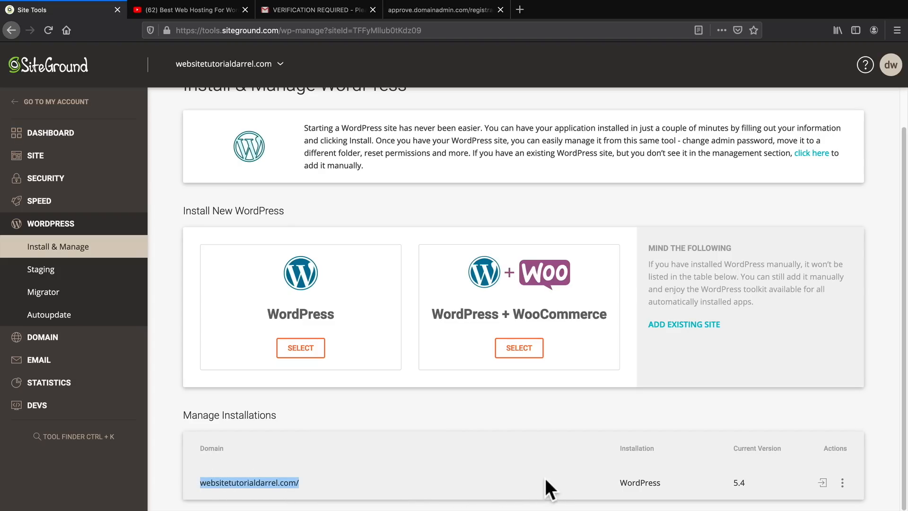
pyautogui.moveTo(618, 478); pyautogui.dragTo(663, 479)
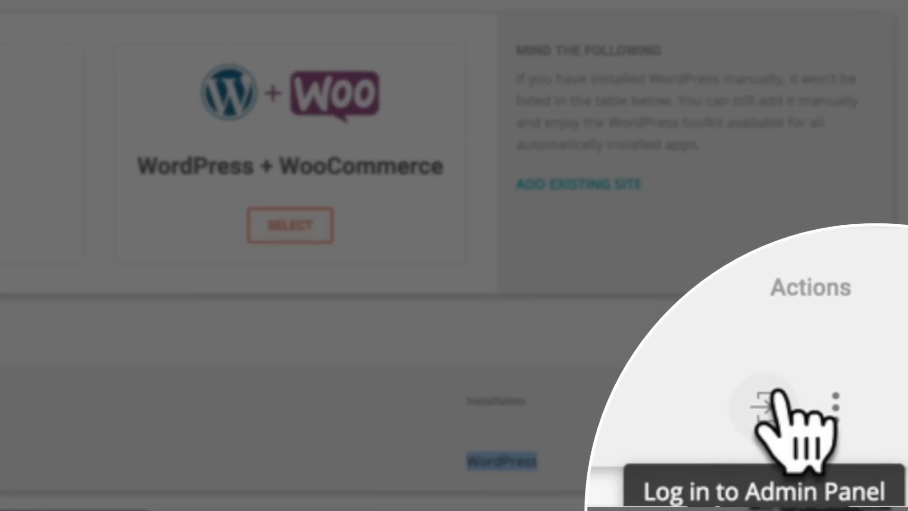
pyautogui.click(775, 395)
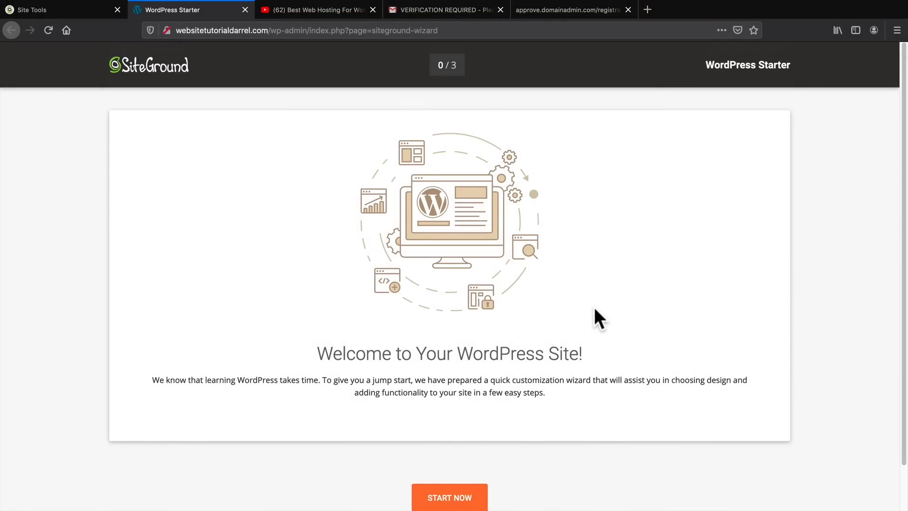
# Exit the WordPress Starter wizard without starting it to reach the WordPress dashboard.
pyautogui.scroll(-1, 591, 308)
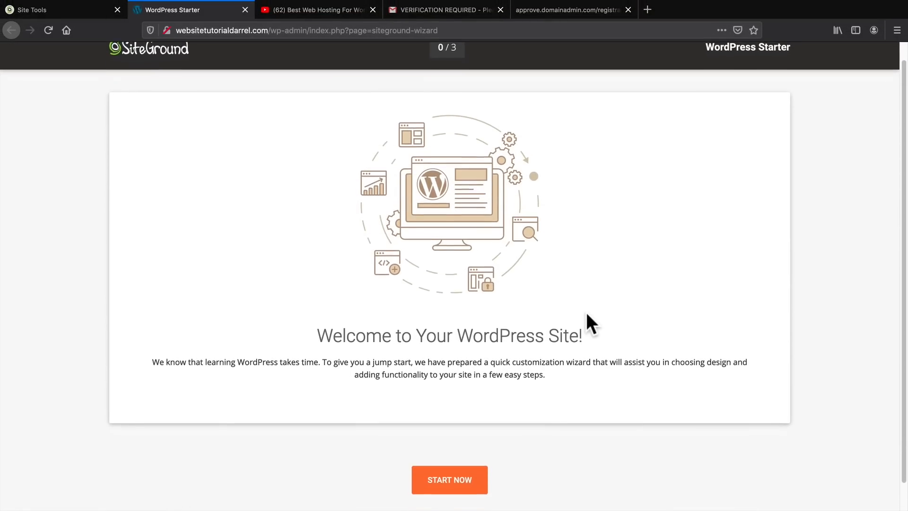
pyautogui.scroll(-1, 348, 370)
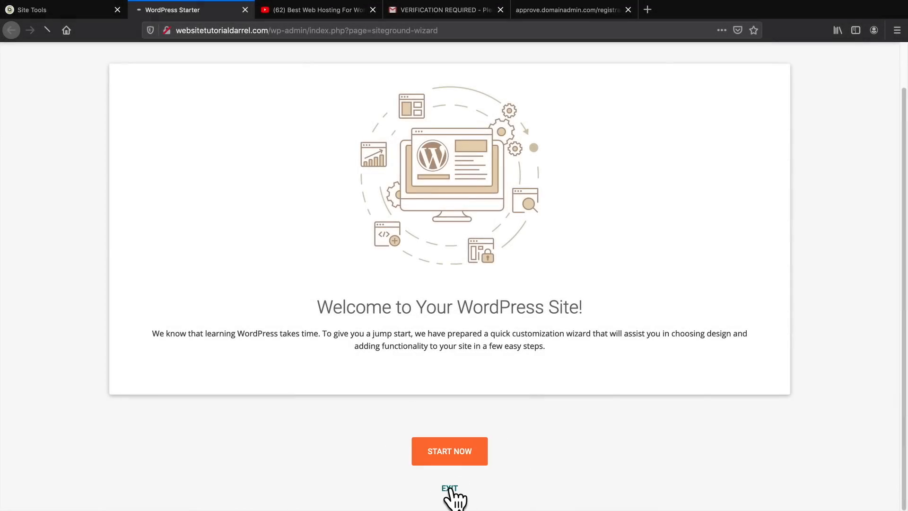
pyautogui.click(453, 491)
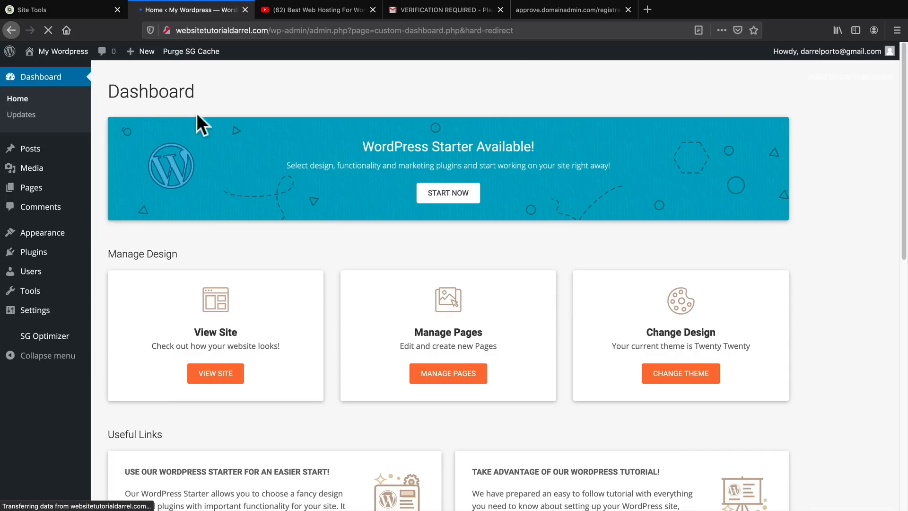
# Visit the new site's front end from the dashboard and look over its default home page.
pyautogui.moveTo(75, 52)
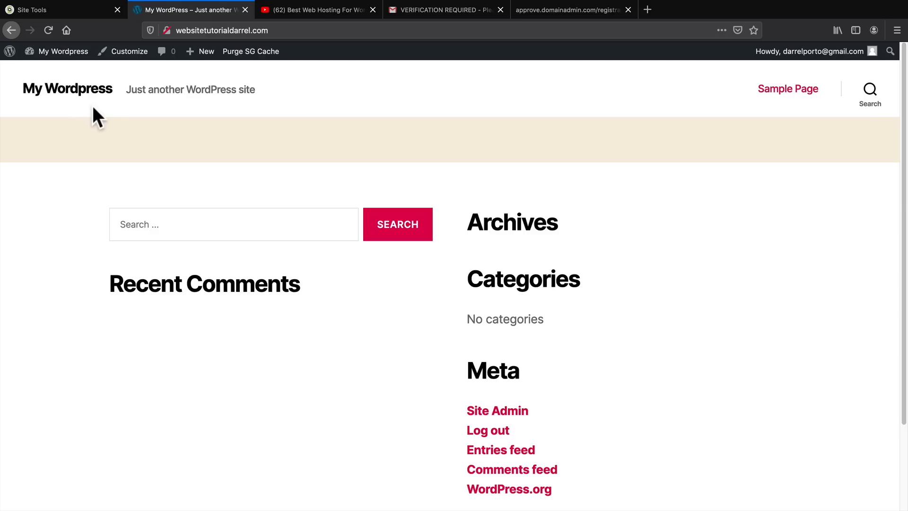
pyautogui.scroll(-3, 152, 141)
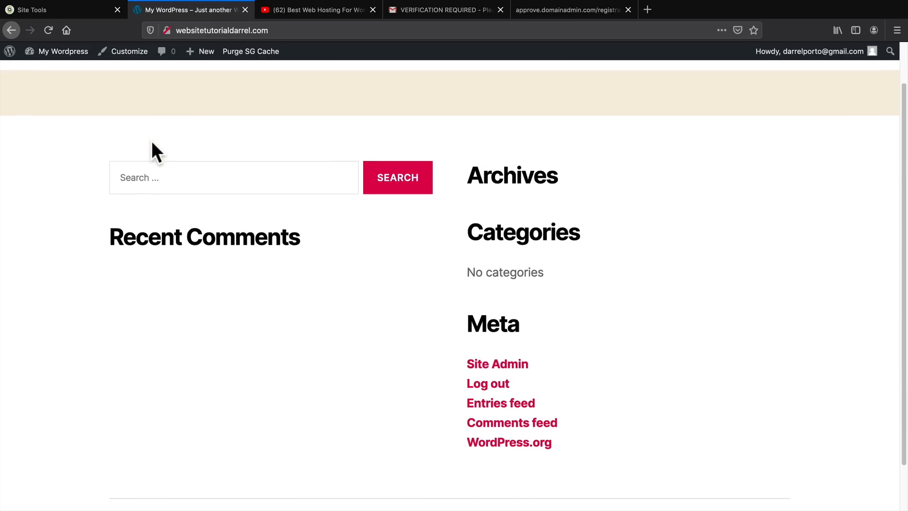
pyautogui.scroll(-2, 147, 148)
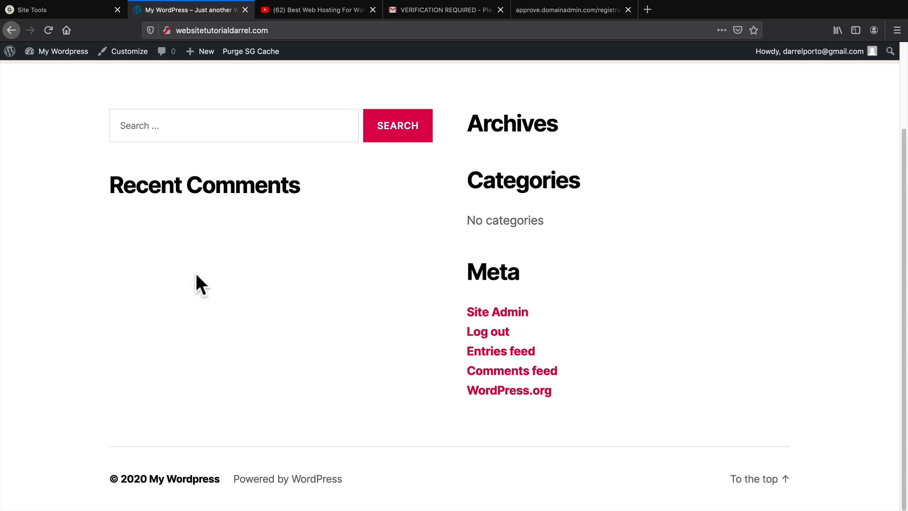
pyautogui.scroll(2, 195, 271)
pyautogui.scroll(3, 195, 273)
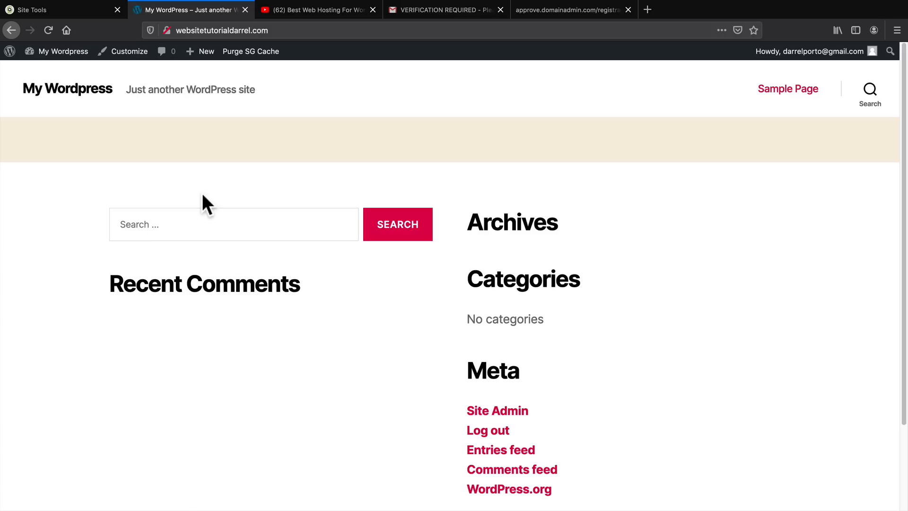
# Return from the site's front end to the WordPress dashboard.
pyautogui.moveTo(66, 55)
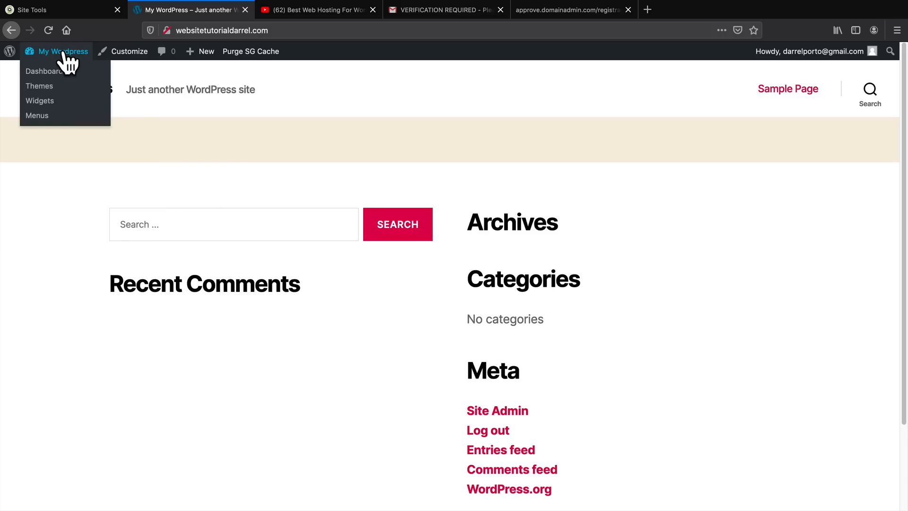
pyautogui.click(57, 75)
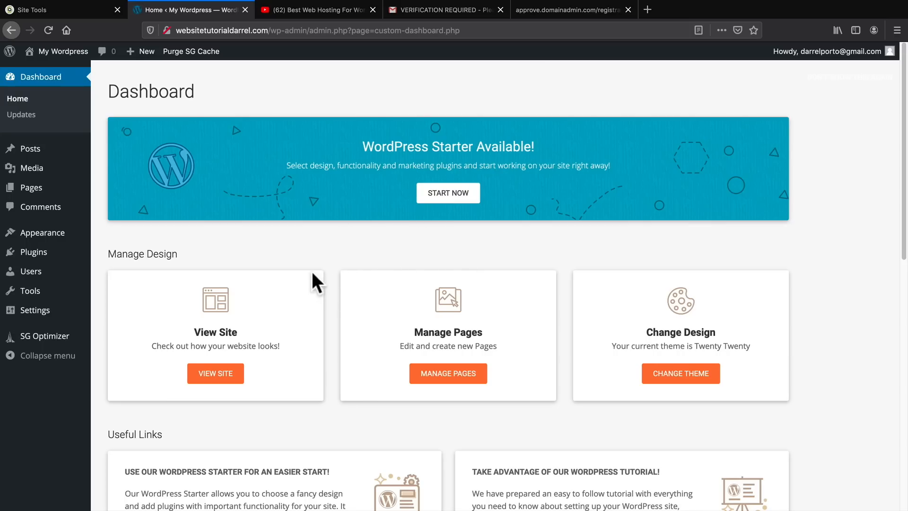
pyautogui.moveTo(362, 146); pyautogui.dragTo(472, 147)
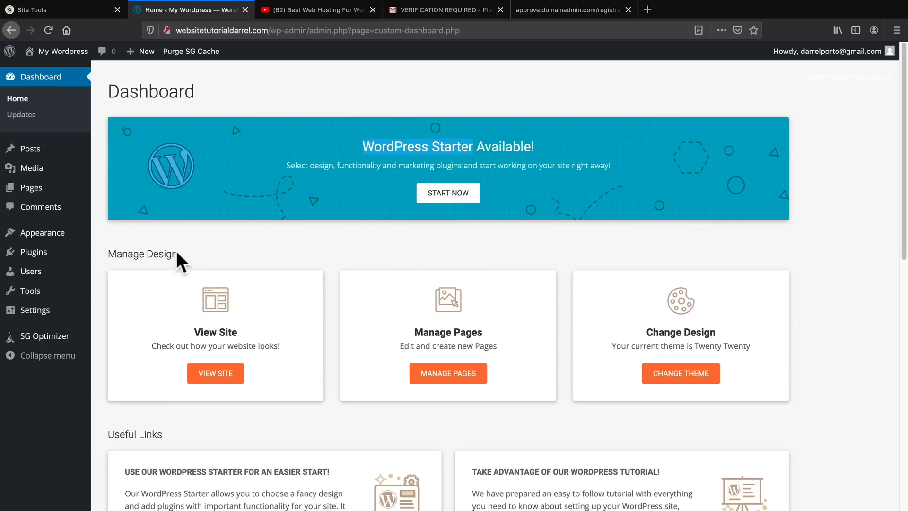
# Open the installed plugins list and deactivate the WordPress Starter plugin.
pyautogui.moveTo(52, 257)
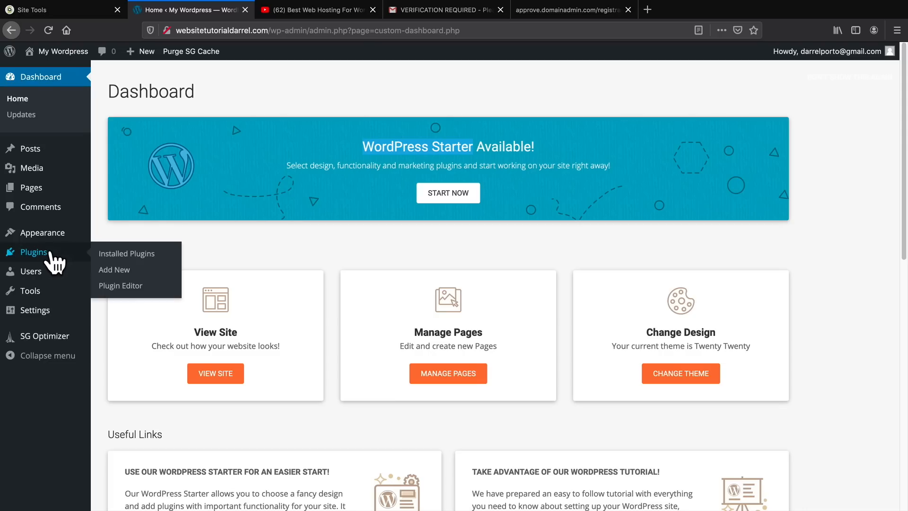
pyautogui.click(122, 255)
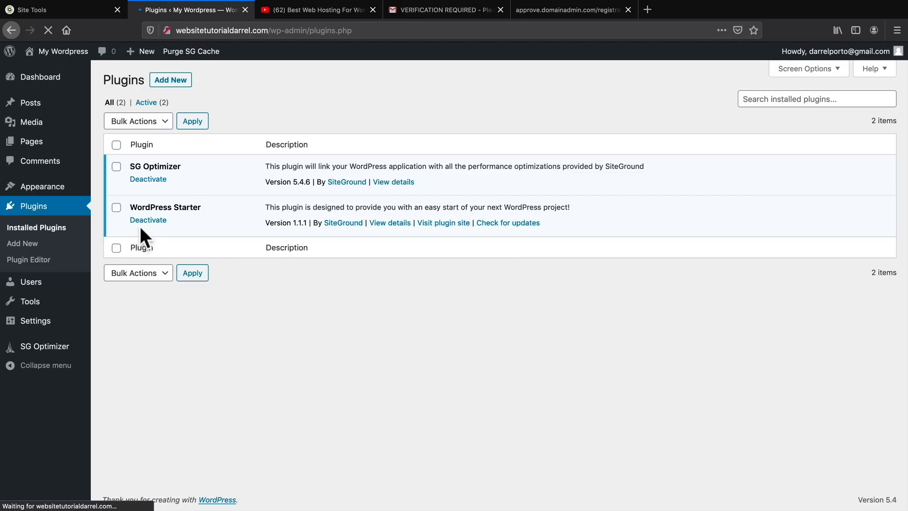
pyautogui.moveTo(150, 208); pyautogui.dragTo(235, 207)
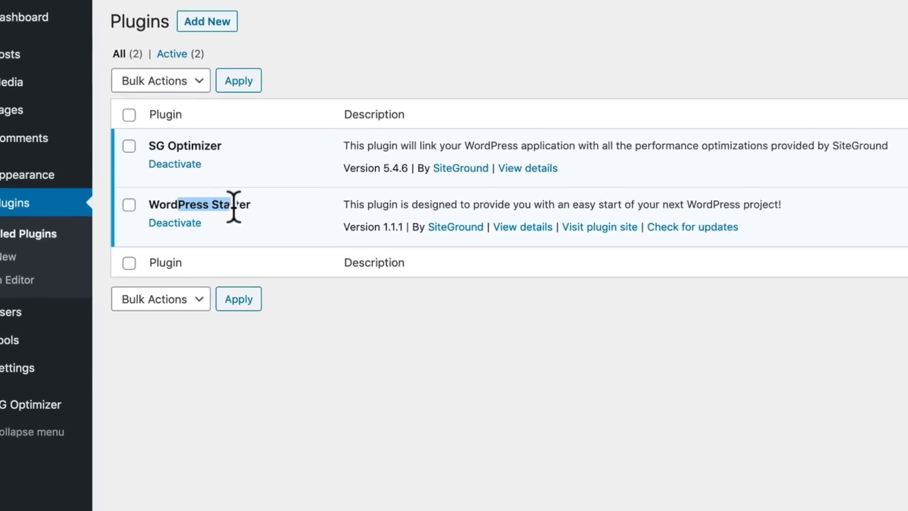
pyautogui.click(173, 224)
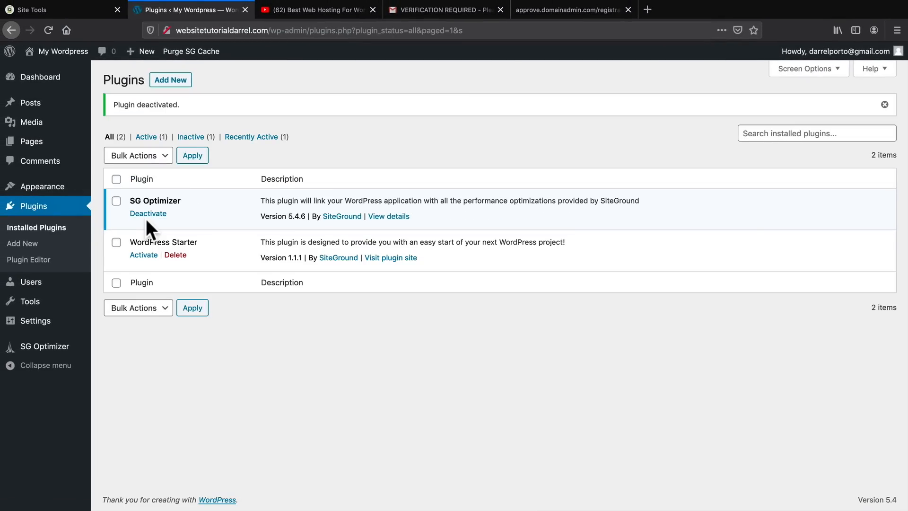
# Open your user profile, preview several admin color schemes and choose Midnight.
pyautogui.moveTo(40, 290)
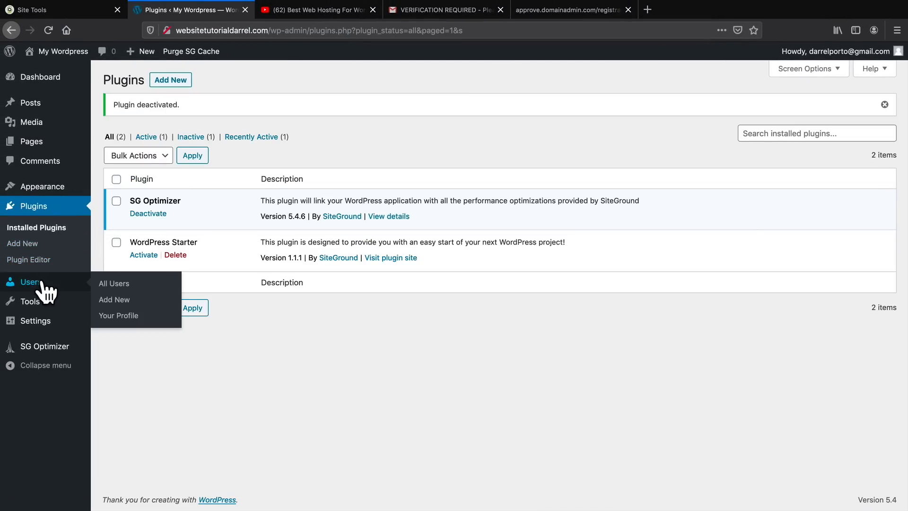
pyautogui.click(121, 316)
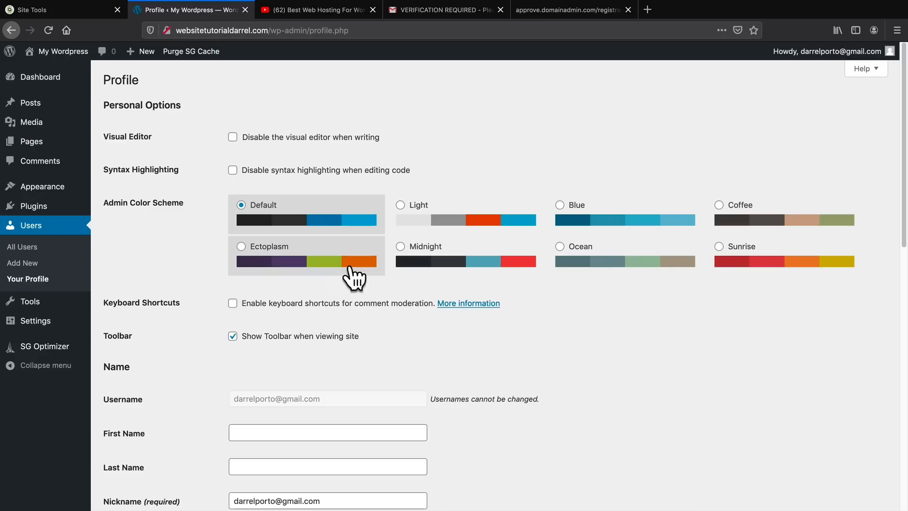
pyautogui.click(401, 247)
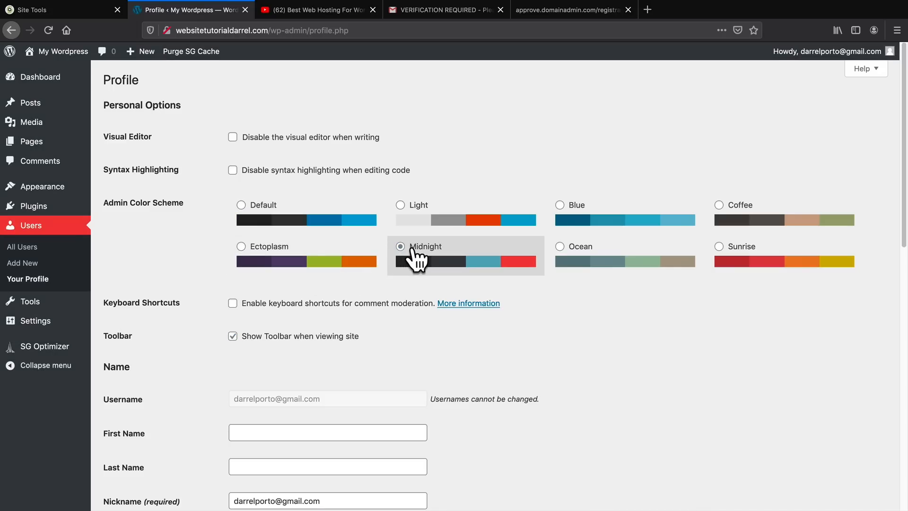
pyautogui.click(238, 250)
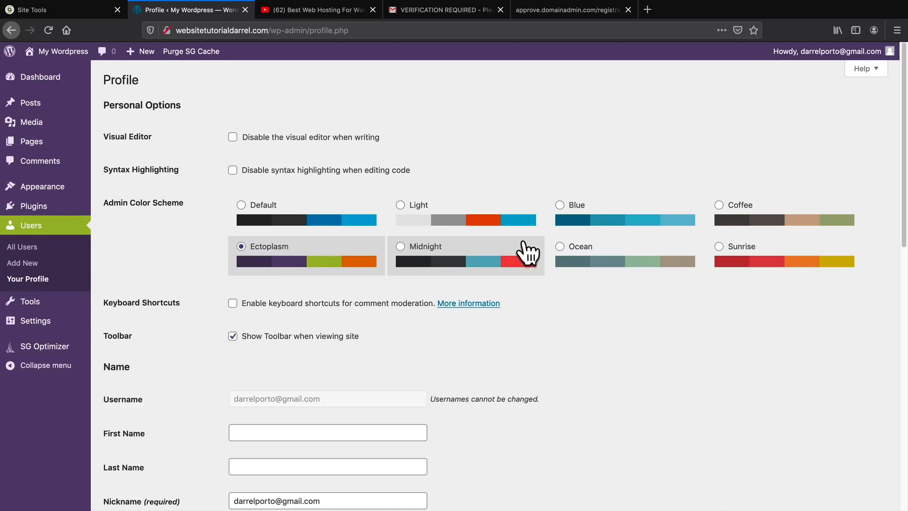
pyautogui.click(618, 251)
pyautogui.click(749, 250)
pyautogui.click(714, 218)
pyautogui.click(587, 221)
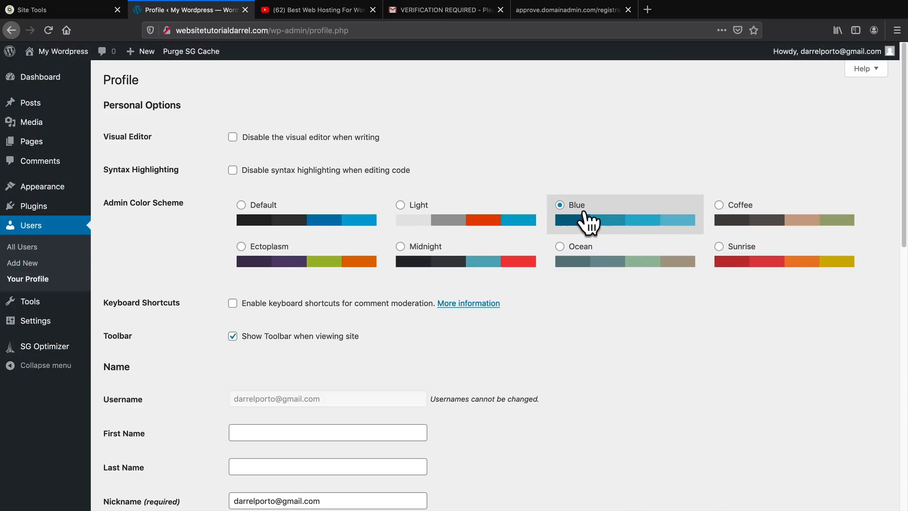
pyautogui.click(480, 218)
pyautogui.click(444, 257)
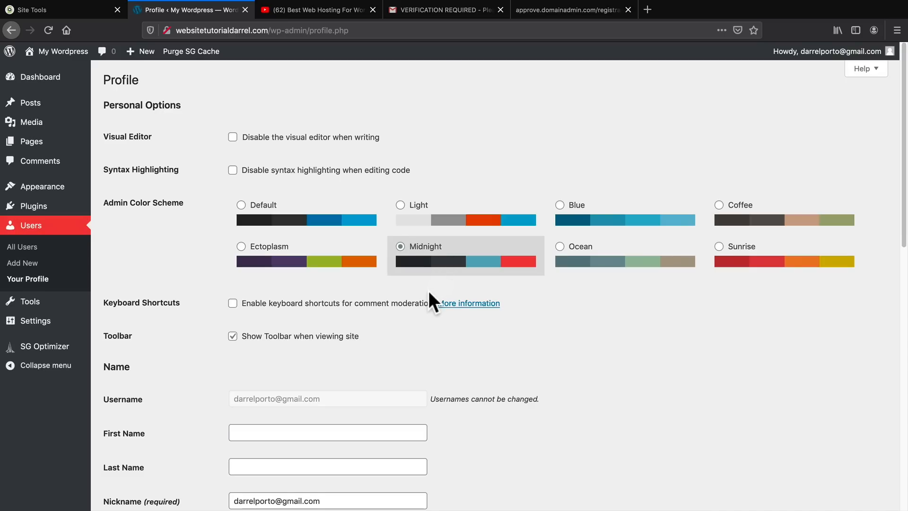
# Look through the remaining profile fields, try the new password generator and cancel it, and save the profile.
pyautogui.scroll(-3, 429, 292)
pyautogui.scroll(-5, 430, 293)
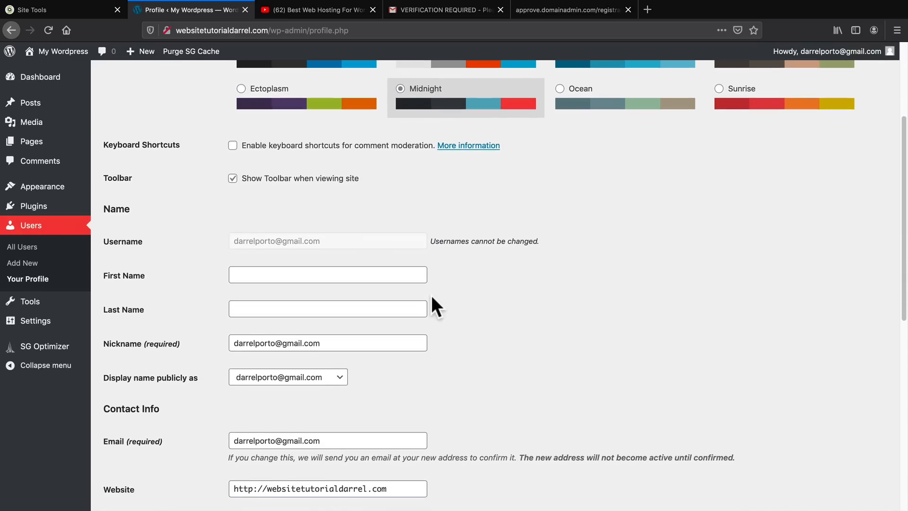
pyautogui.scroll(-1, 431, 303)
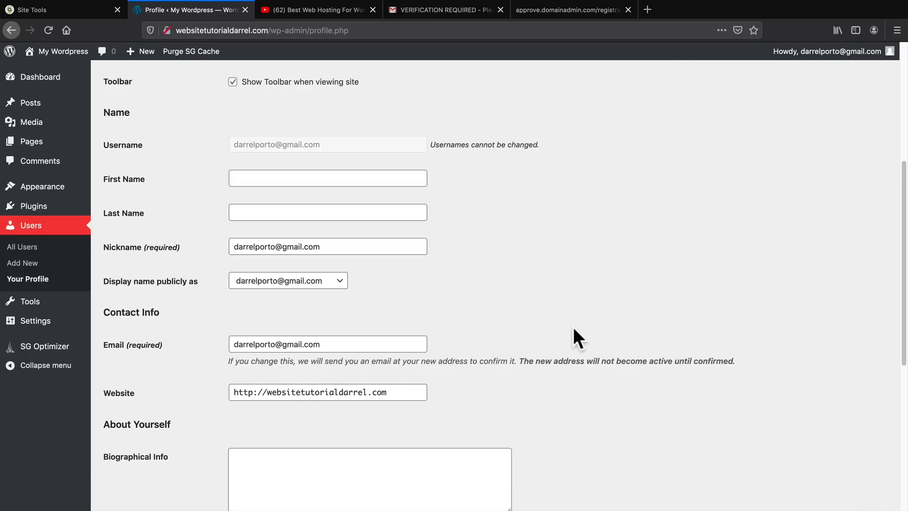
pyautogui.scroll(-4, 579, 328)
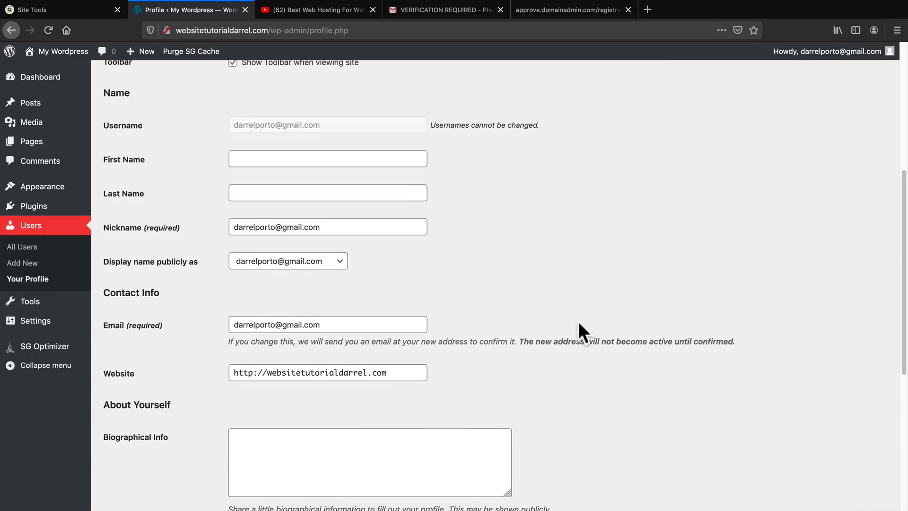
pyautogui.scroll(-6, 582, 332)
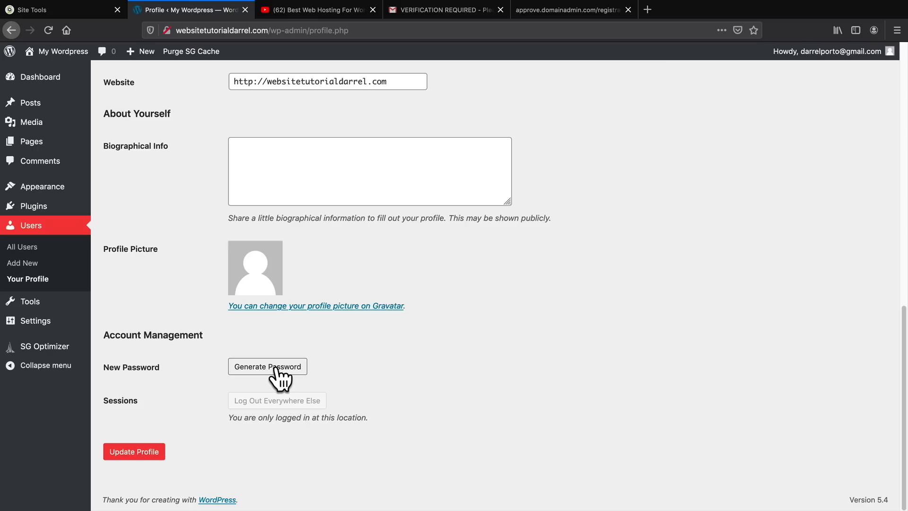
pyautogui.click(279, 368)
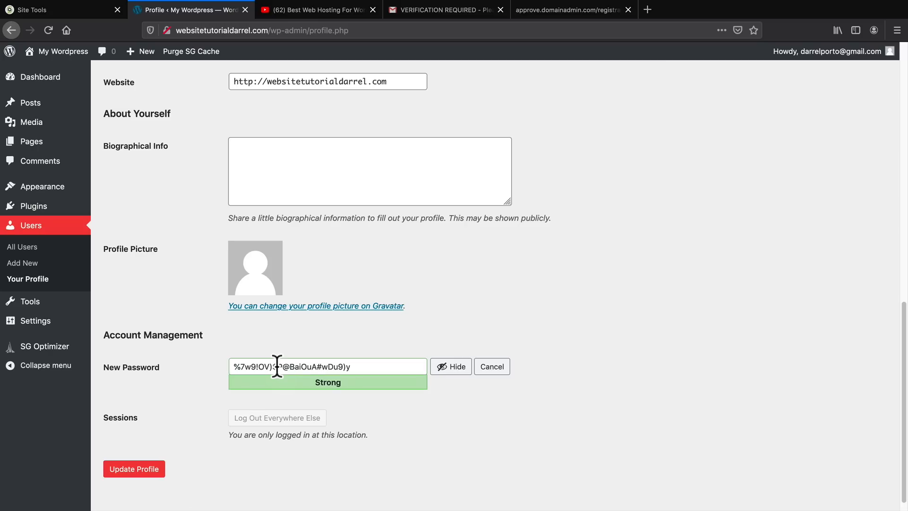
pyautogui.click(489, 368)
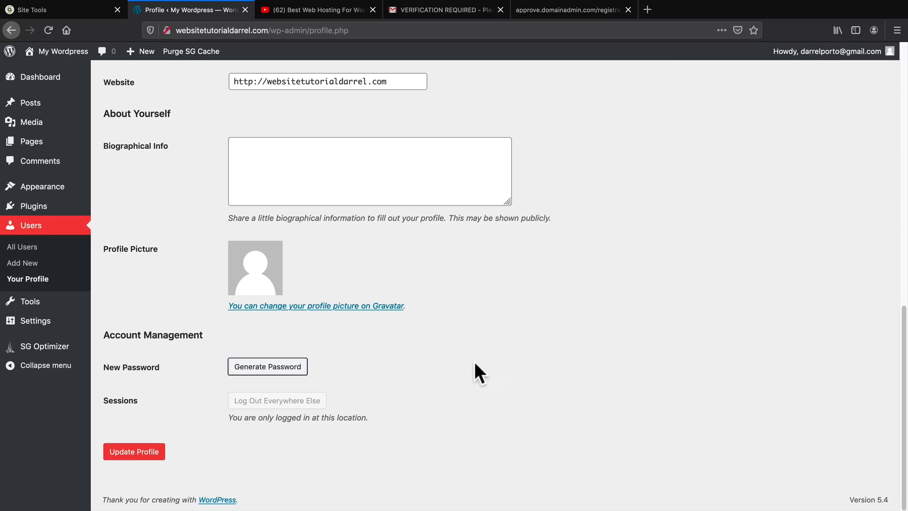
pyautogui.click(134, 452)
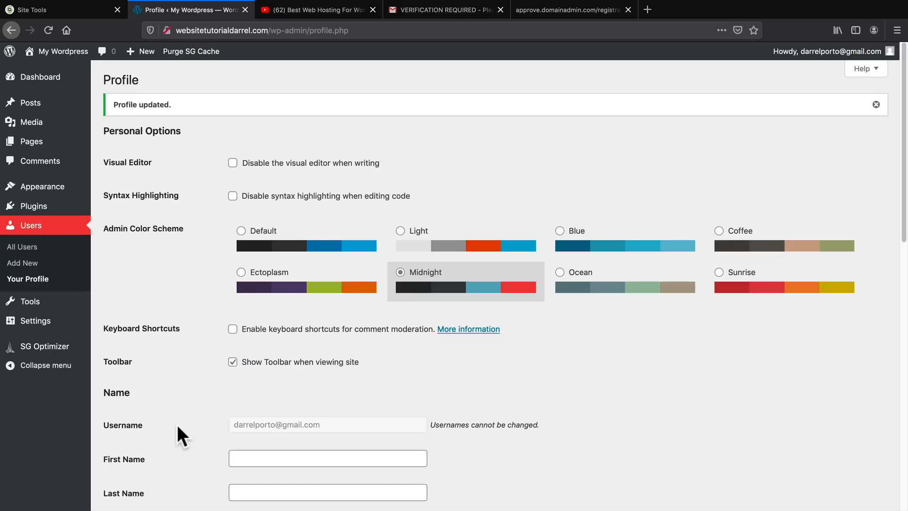
# Review the General Settings and the available site languages, keep English (United States), and save the settings.
pyautogui.moveTo(65, 325)
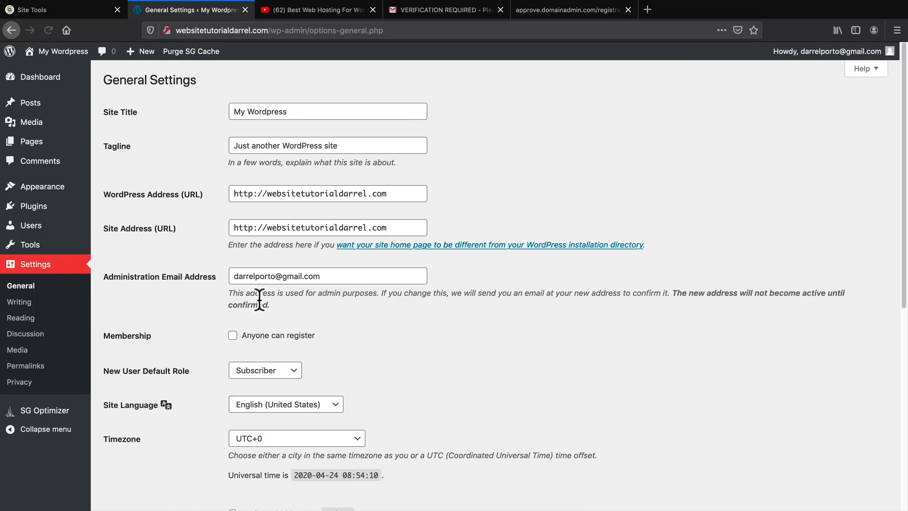
pyautogui.scroll(-2, 269, 325)
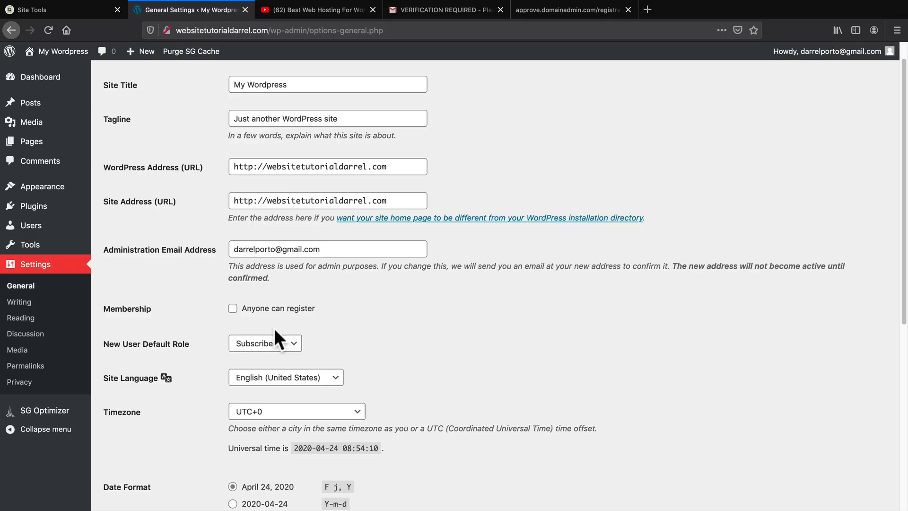
pyautogui.scroll(-2, 274, 331)
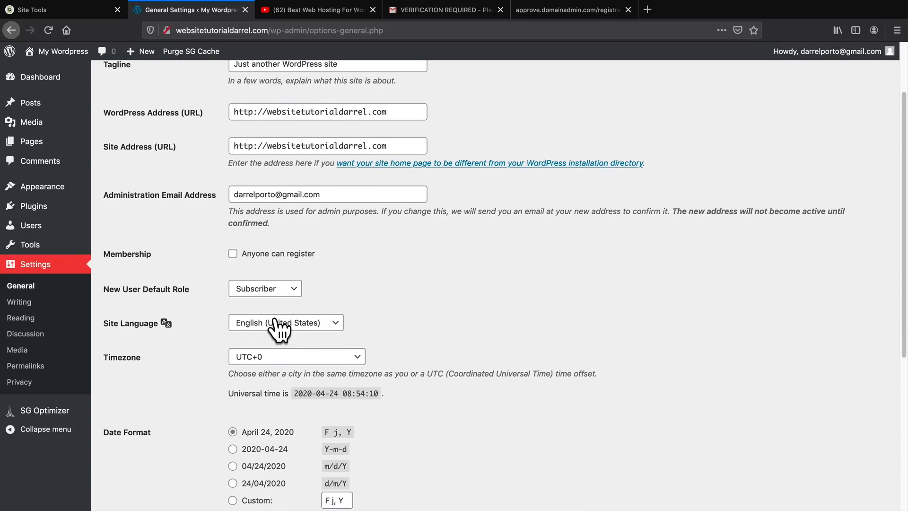
pyautogui.scroll(-2, 303, 331)
pyautogui.click(263, 297)
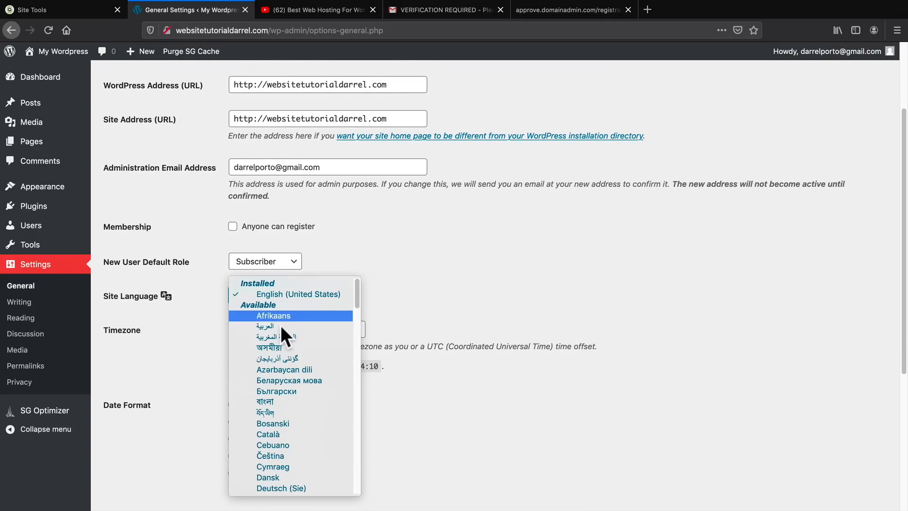
pyautogui.scroll(-1, 283, 331)
pyautogui.scroll(-15, 291, 339)
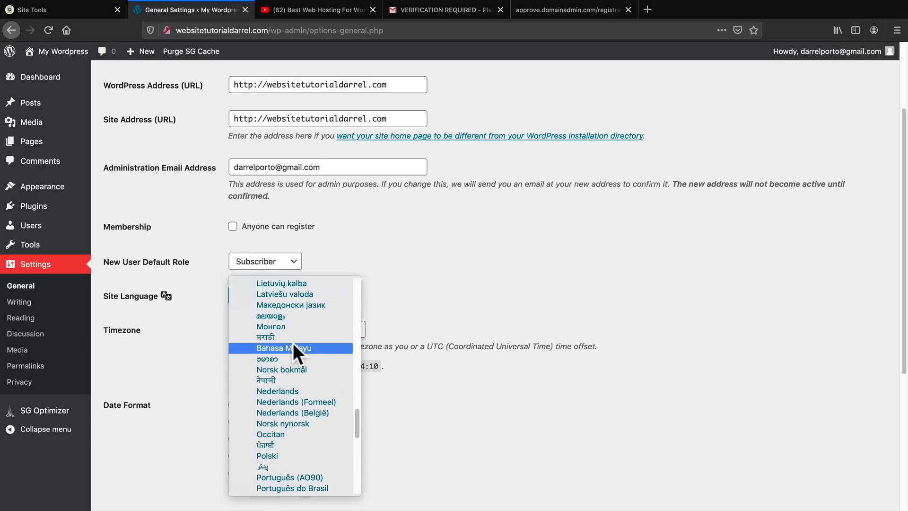
pyautogui.scroll(-5, 294, 357)
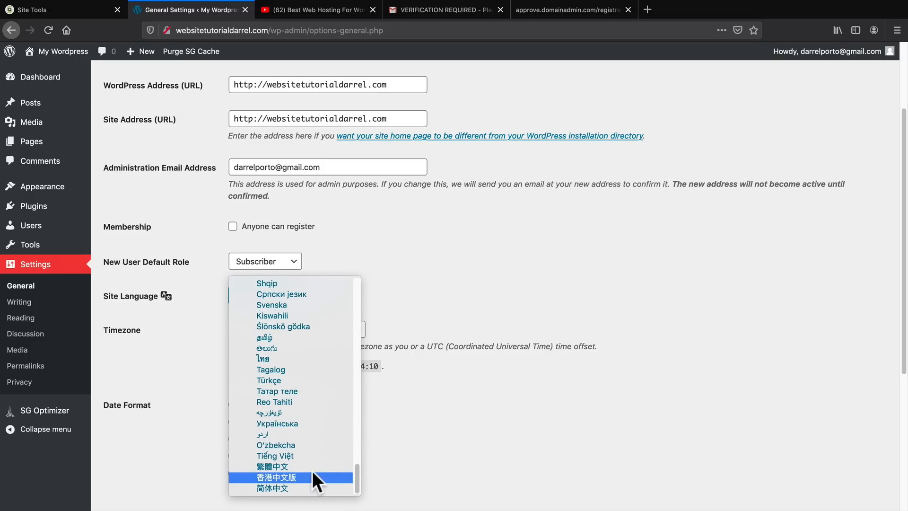
pyautogui.scroll(3, 312, 468)
pyautogui.scroll(20, 312, 466)
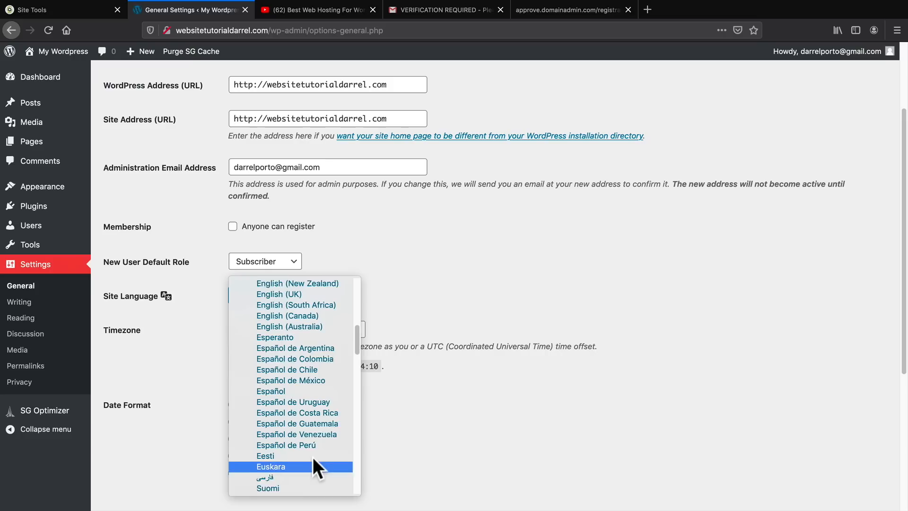
pyautogui.scroll(8, 313, 457)
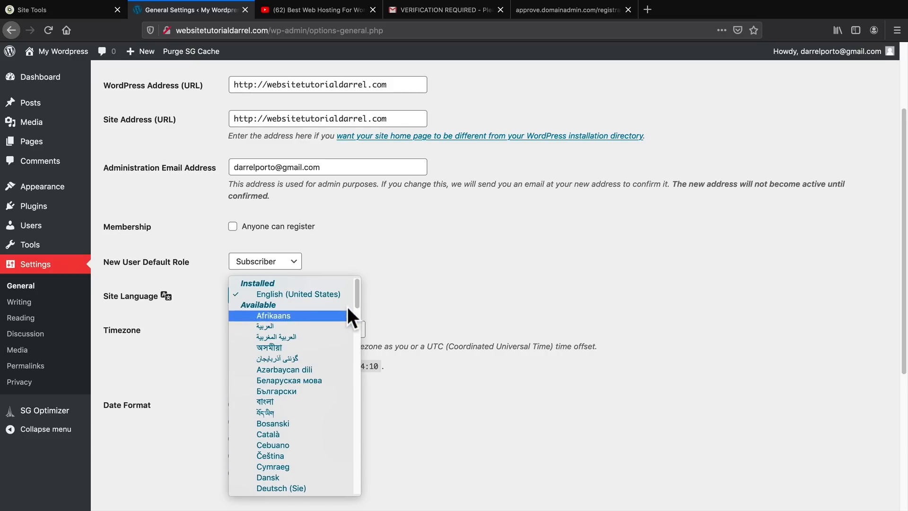
pyautogui.click(417, 264)
pyautogui.scroll(-6, 171, 374)
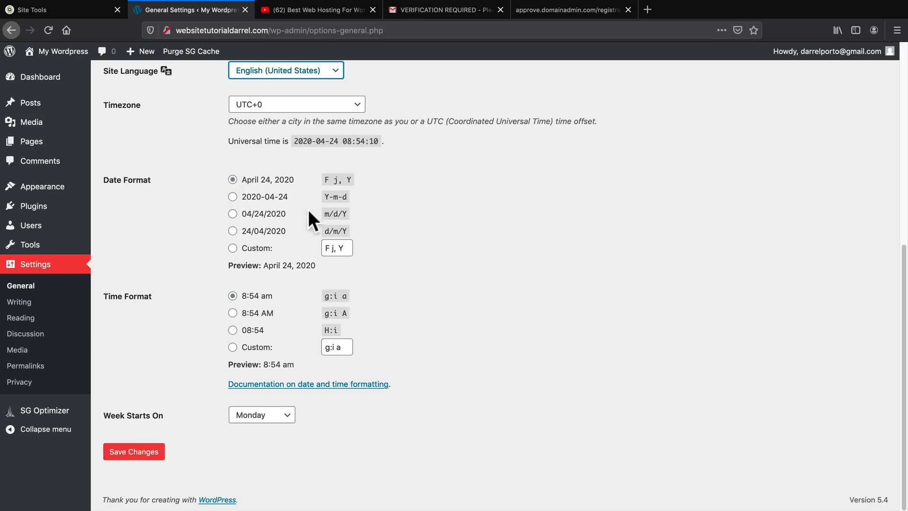
pyautogui.click(150, 450)
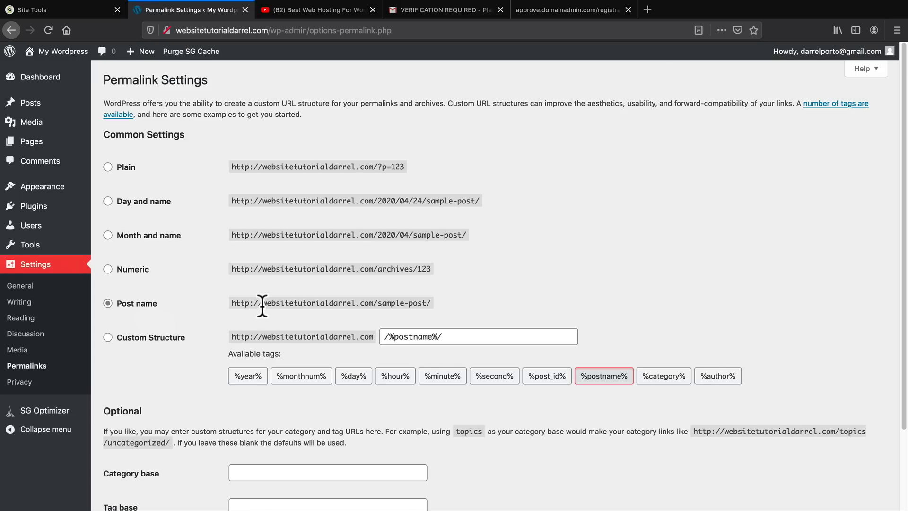
# Compare the Post name and Day and name formats in the Permalink Settings, and save with Post name selected.
pyautogui.moveTo(263, 303); pyautogui.dragTo(370, 303)
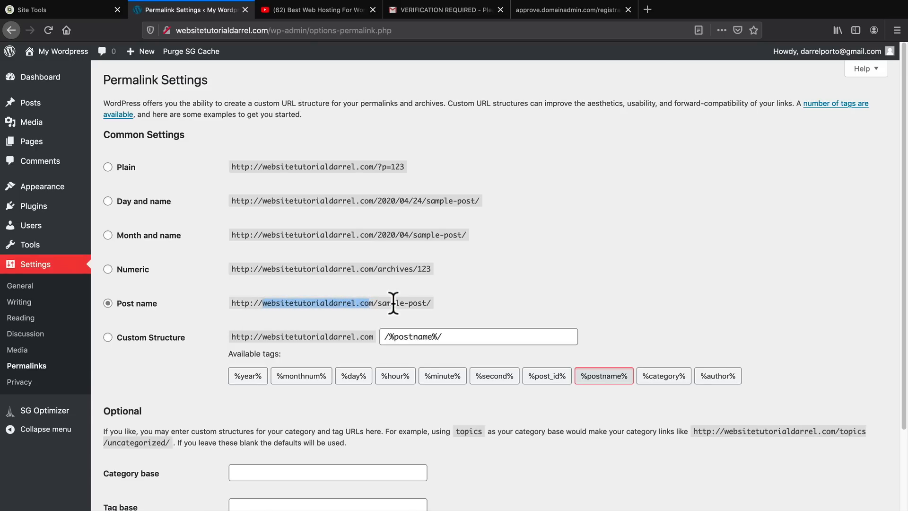
pyautogui.moveTo(374, 201); pyautogui.dragTo(483, 201)
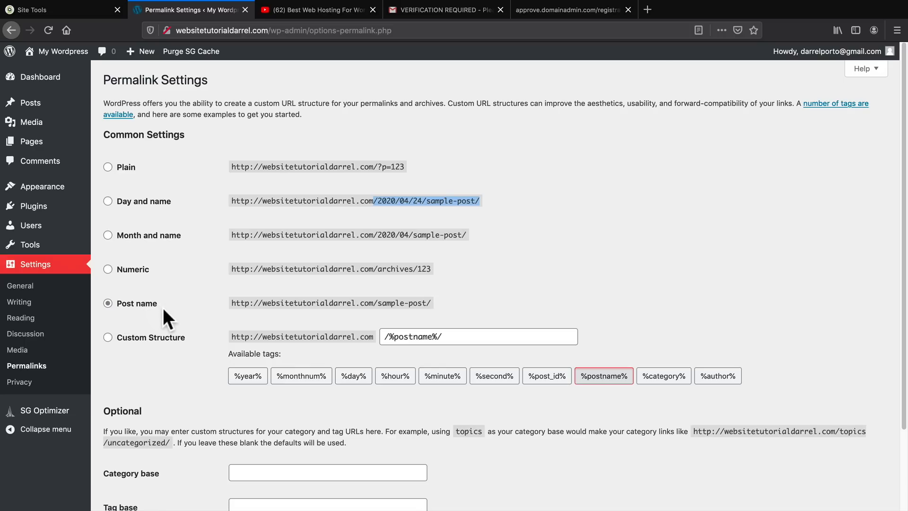
pyautogui.scroll(-3, 163, 308)
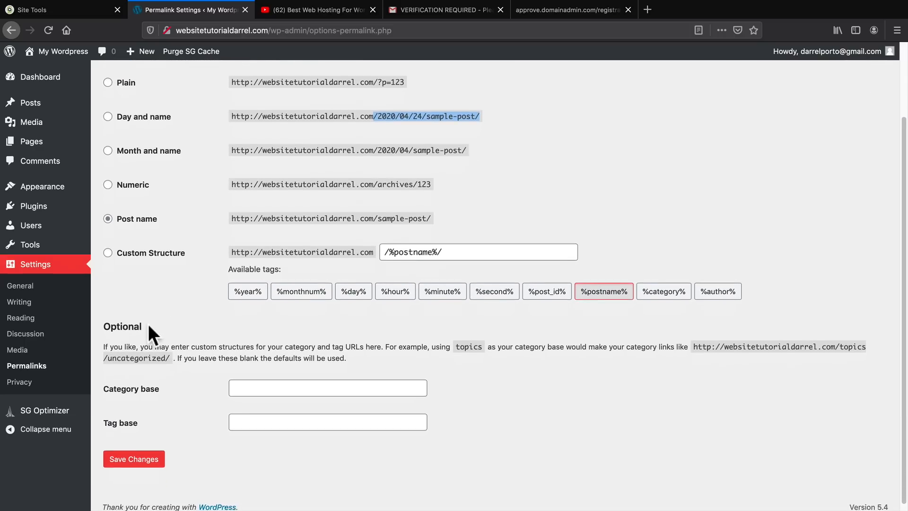
pyautogui.click(137, 453)
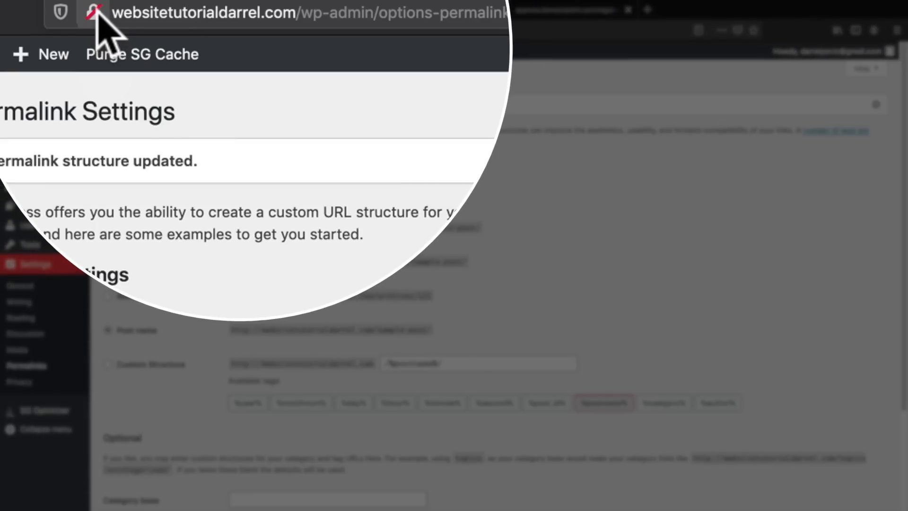
# Check the new site's connection security information in the browser, and switch to Gmail with the domain verification message.
pyautogui.click(167, 30)
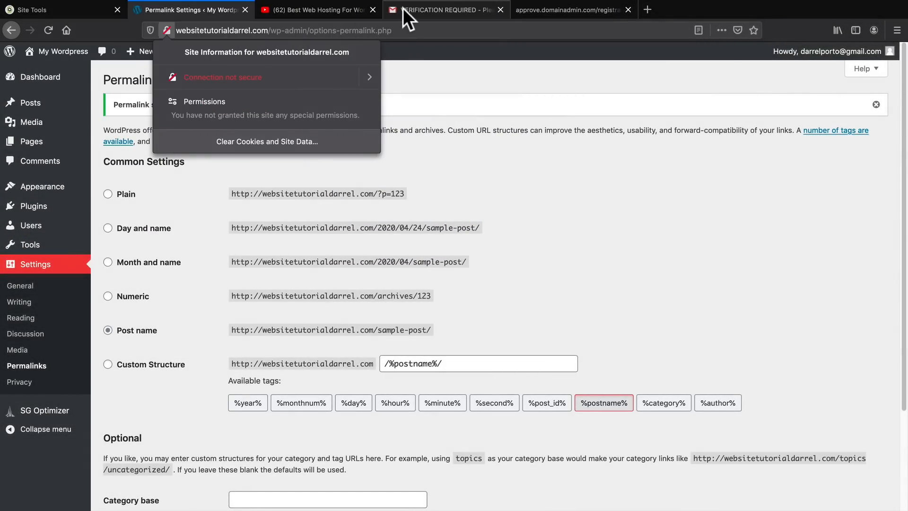
pyautogui.click(403, 8)
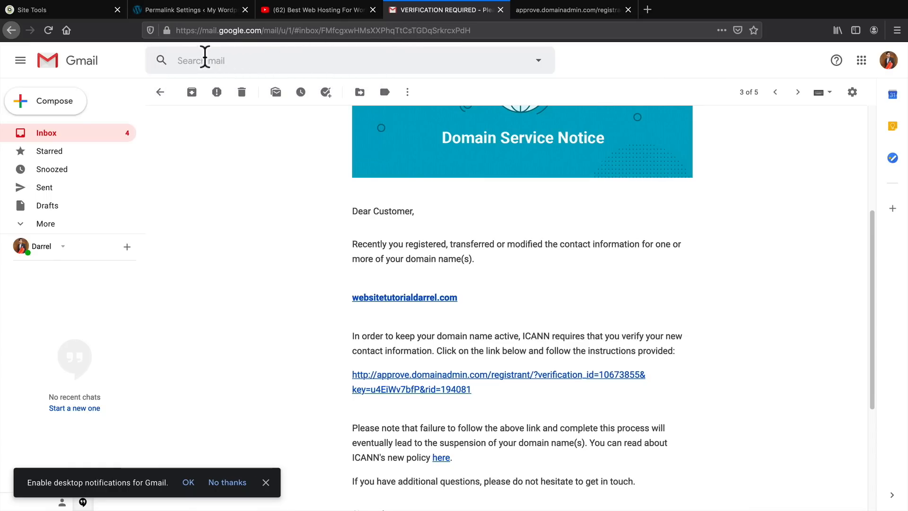
# Check the connection security information for Gmail in the browser, and switch back to the WordPress Permalink Settings.
pyautogui.click(168, 30)
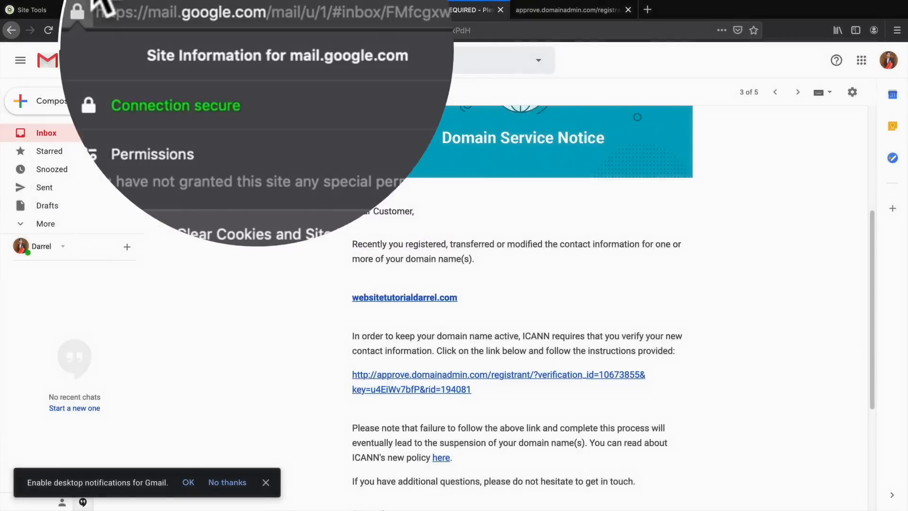
pyautogui.click(174, 11)
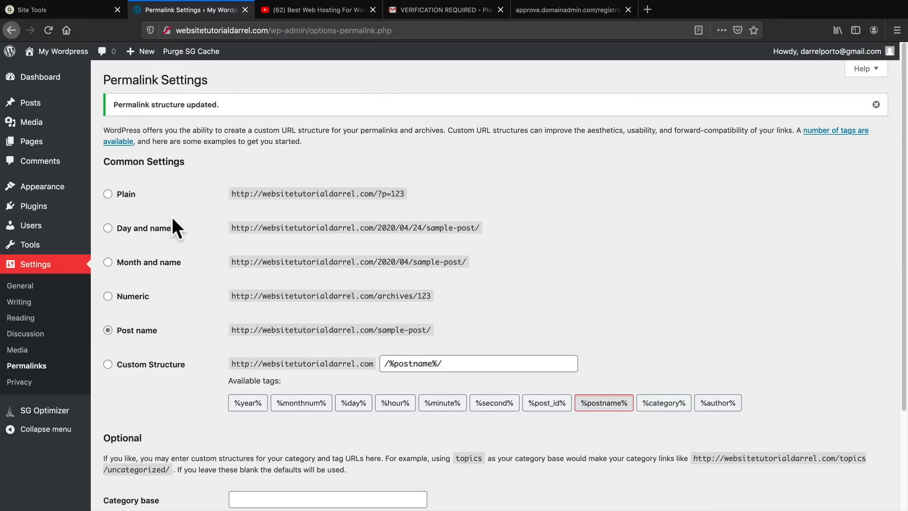
# Search the plugin directory for "really simple ssl", and install and activate the Really Simple SSL plugin.
pyautogui.moveTo(52, 209)
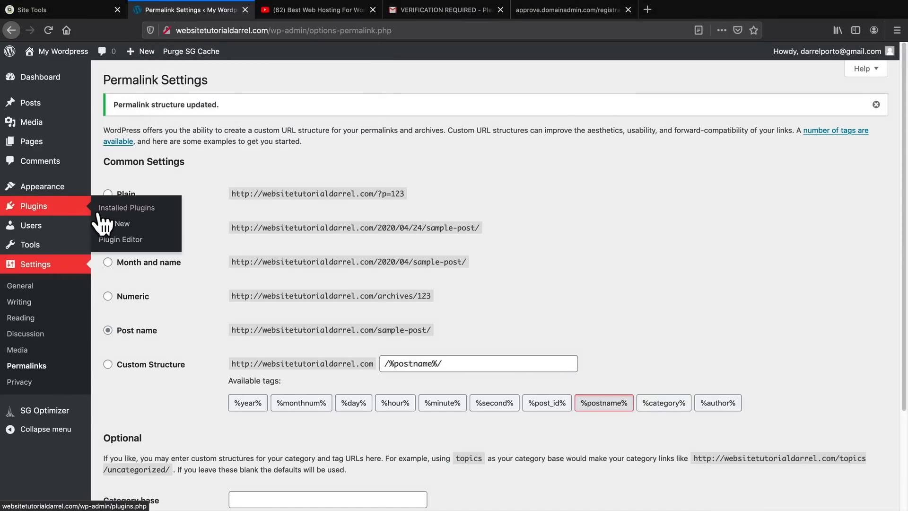
pyautogui.click(113, 224)
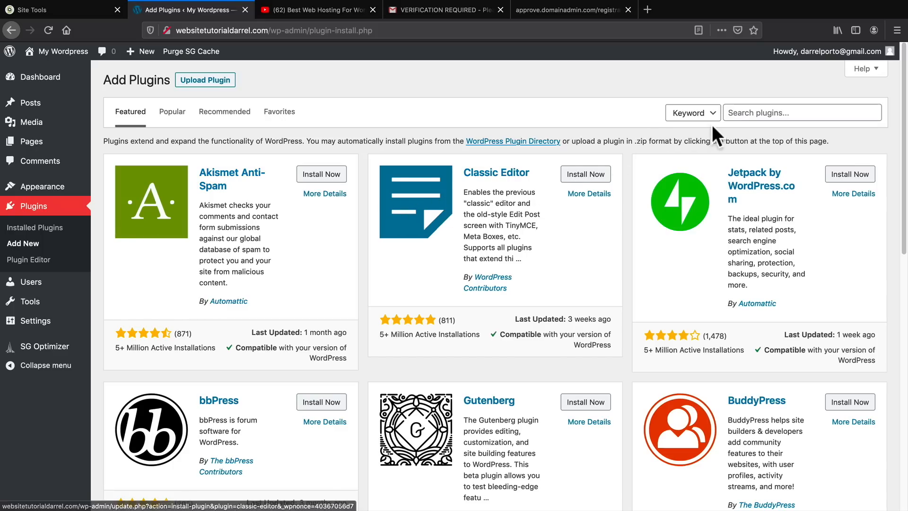
pyautogui.click(772, 111)
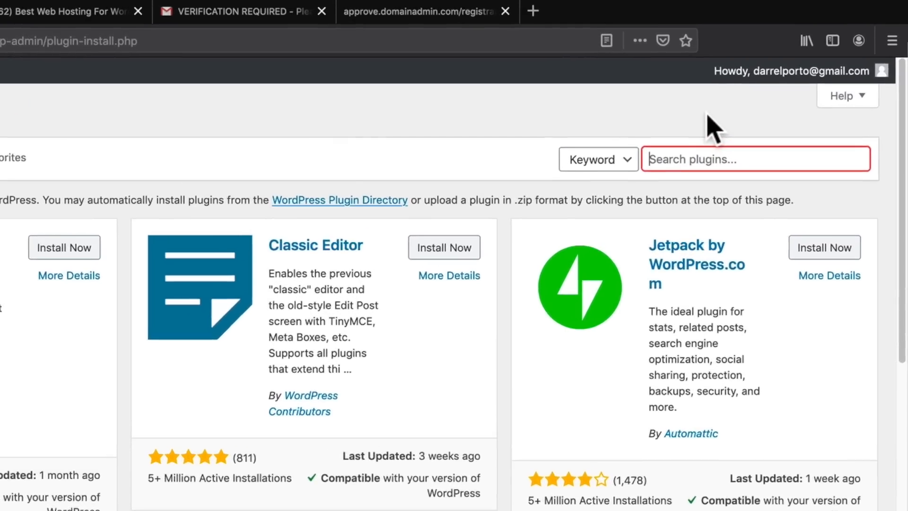
pyautogui.write('really simple ssl')
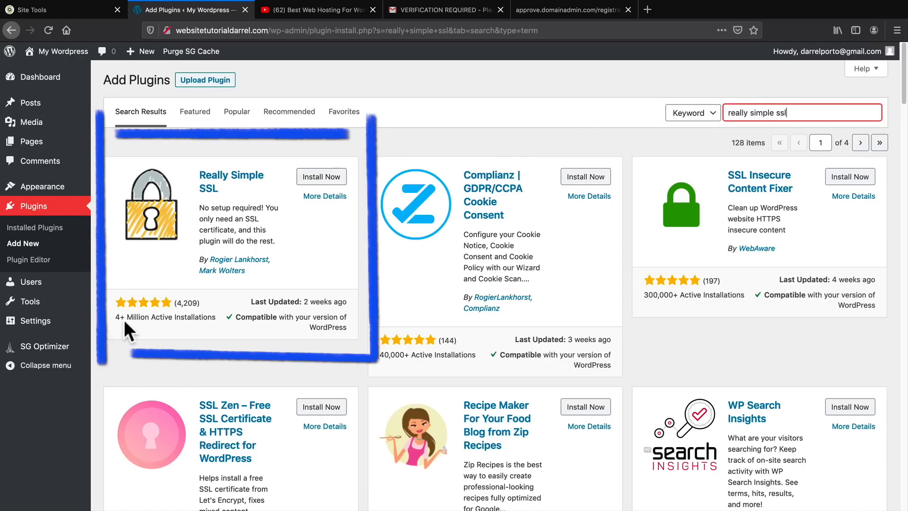
pyautogui.click(330, 178)
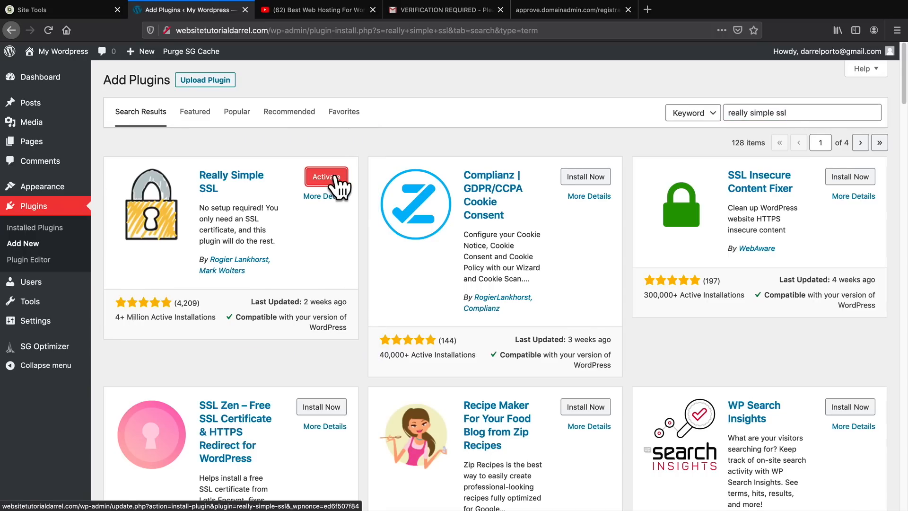
pyautogui.click(337, 178)
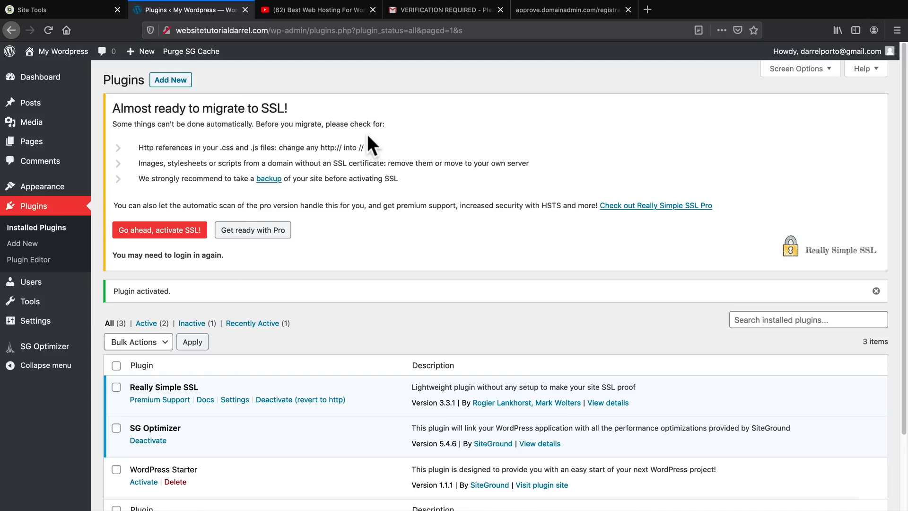
# Activate SSL for the site through the Really Simple SSL notice, and check the login page's connection security information.
pyautogui.moveTo(124, 108); pyautogui.dragTo(289, 109)
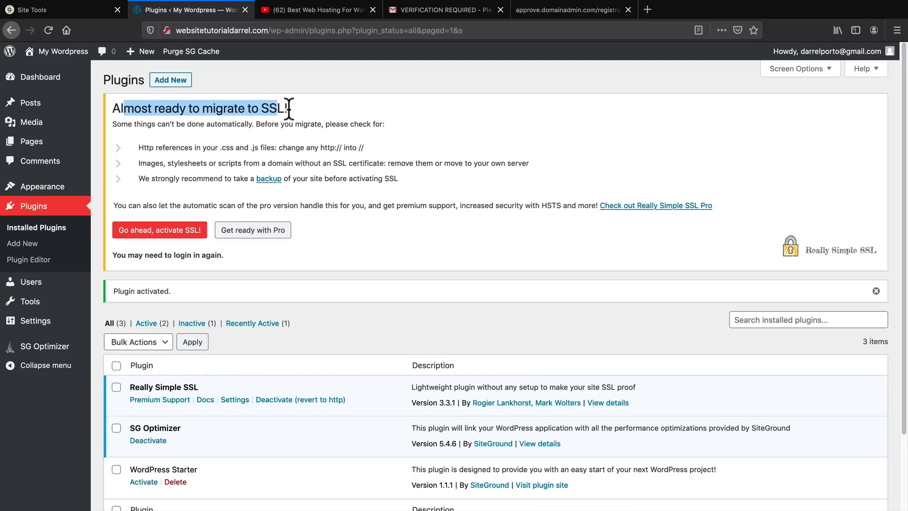
pyautogui.click(338, 109)
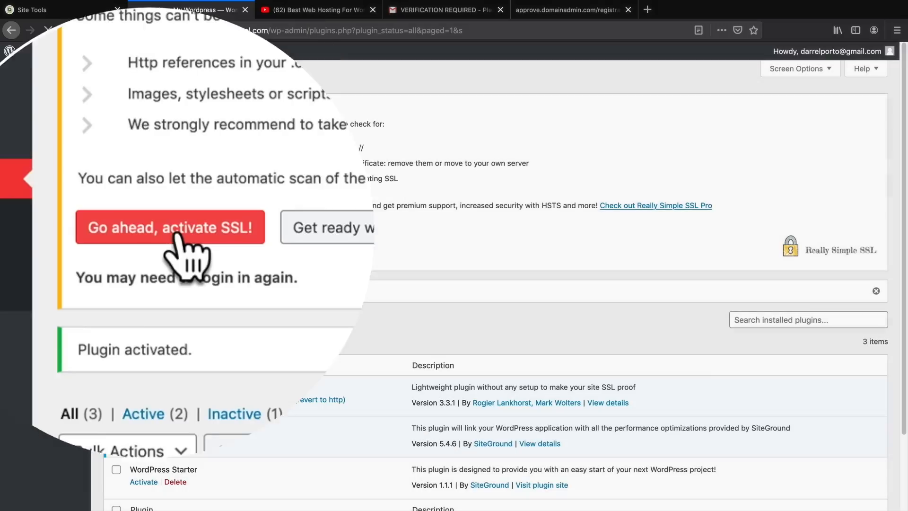
pyautogui.click(179, 233)
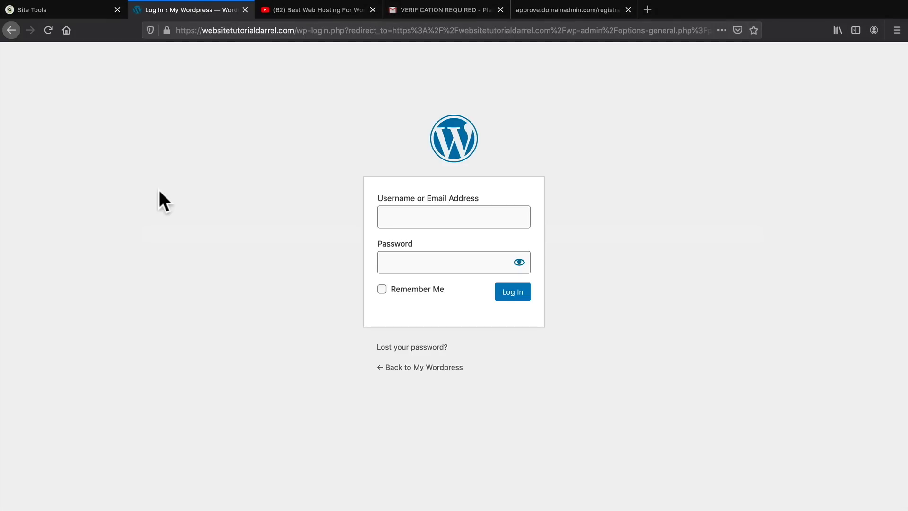
pyautogui.click(166, 30)
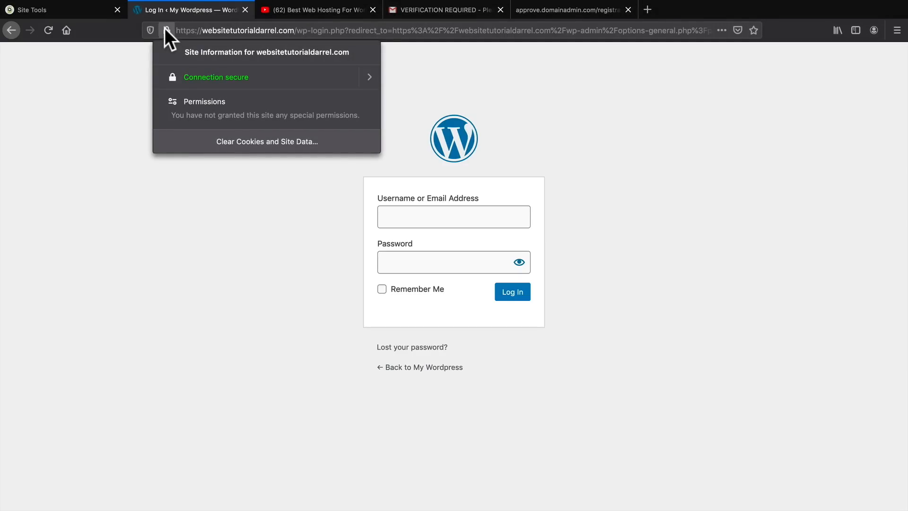
pyautogui.click(114, 123)
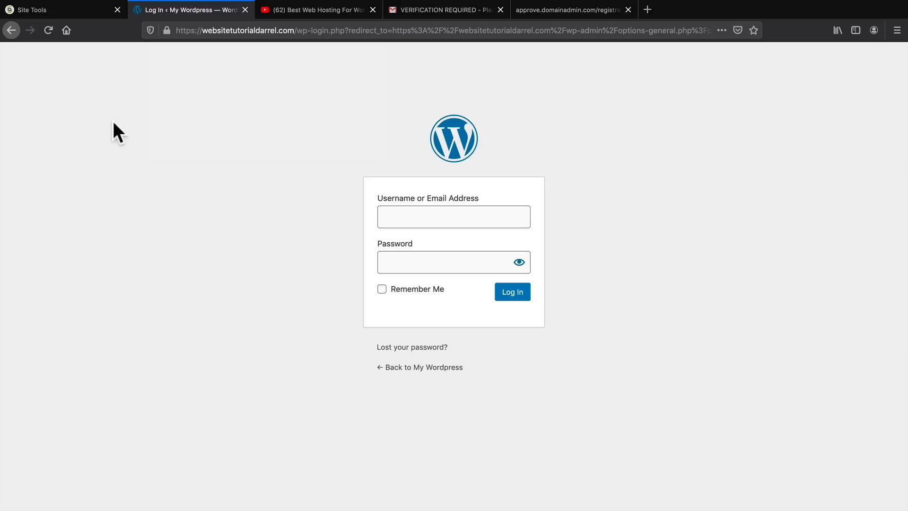
# Load the site's https address ending in /wp-admin, and log in to WordPress with Remember Me enabled.
pyautogui.click(237, 30)
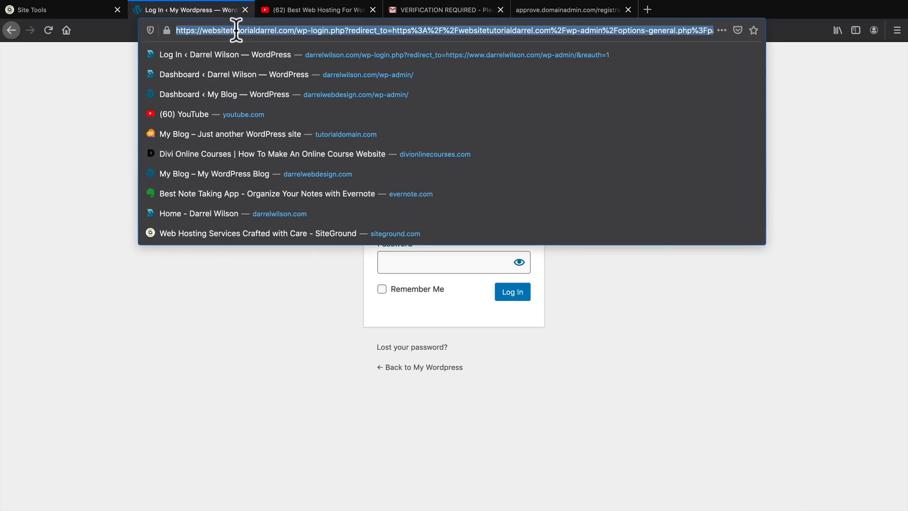
pyautogui.click(308, 31)
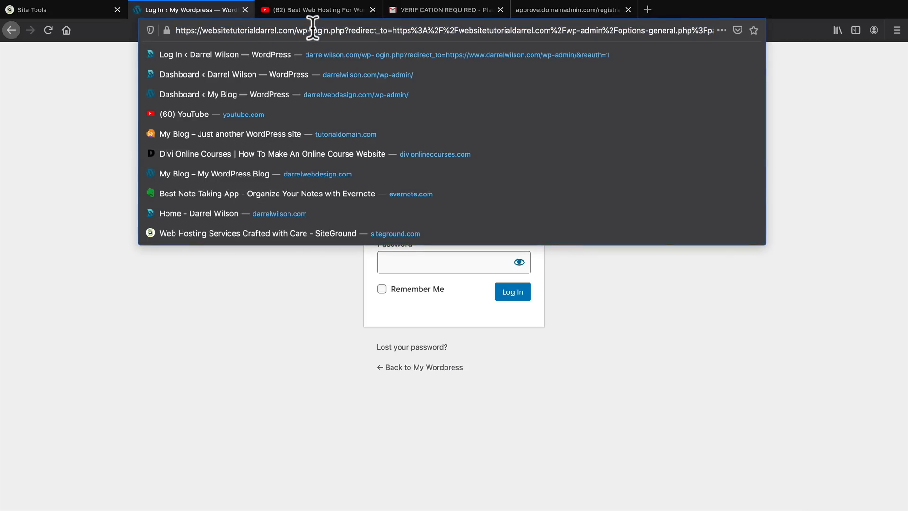
pyautogui.moveTo(302, 31); pyautogui.dragTo(709, 34)
pyautogui.press('BackSpace')
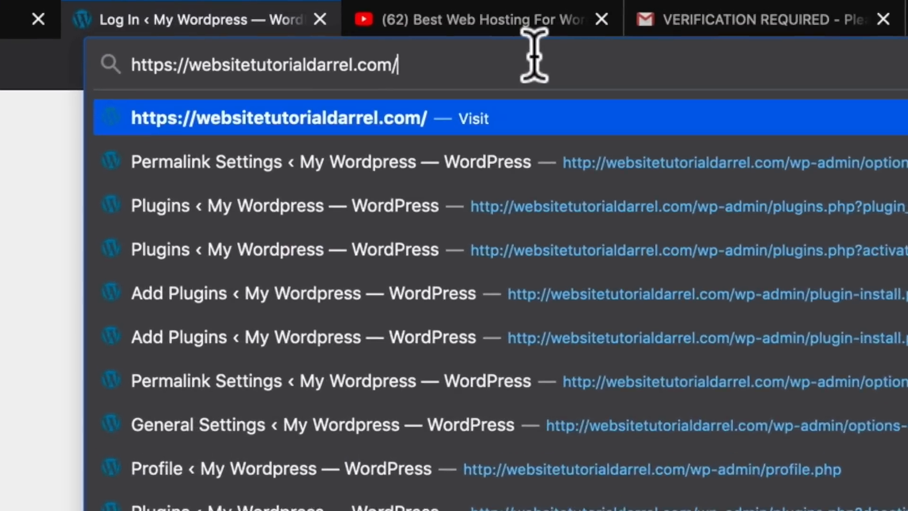
pyautogui.write('wp')
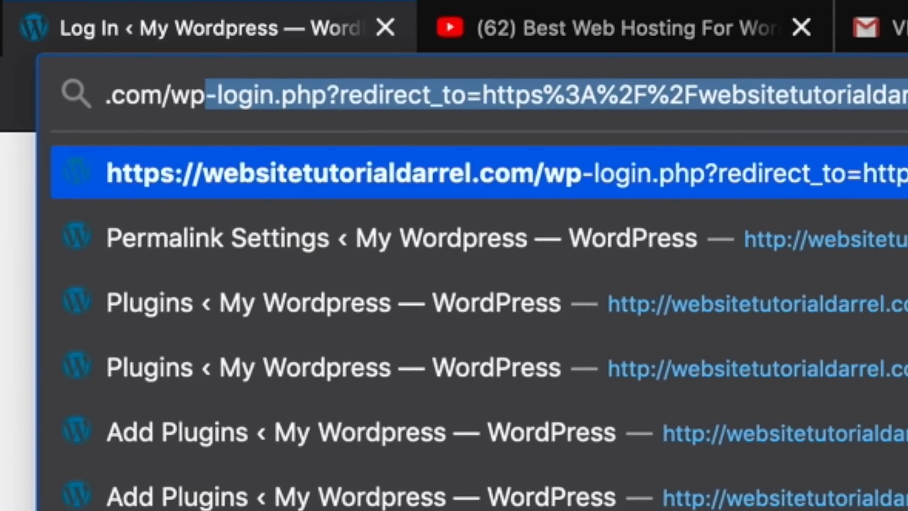
pyautogui.write('-admin')
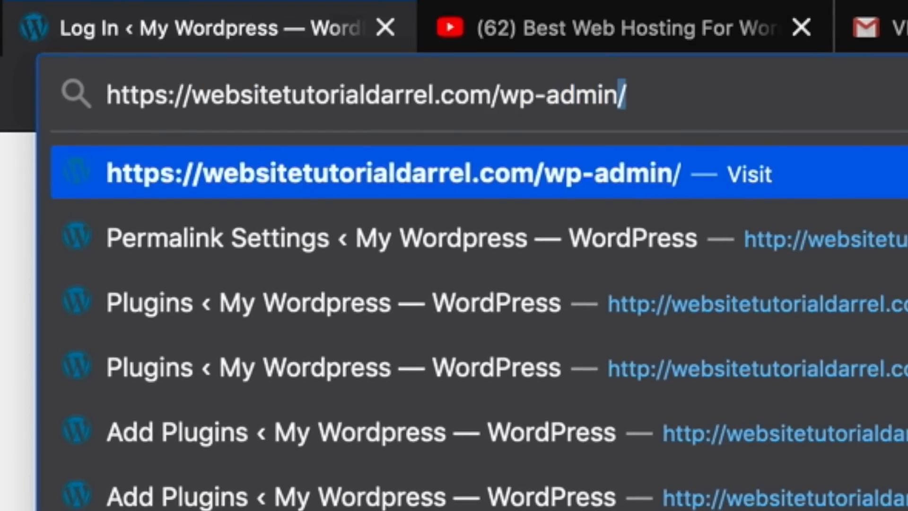
pyautogui.press('Return')
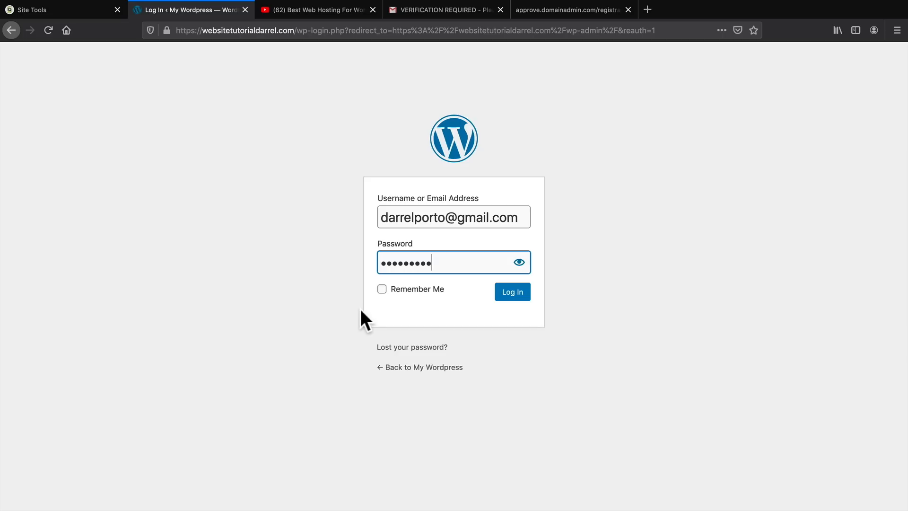
pyautogui.click(382, 289)
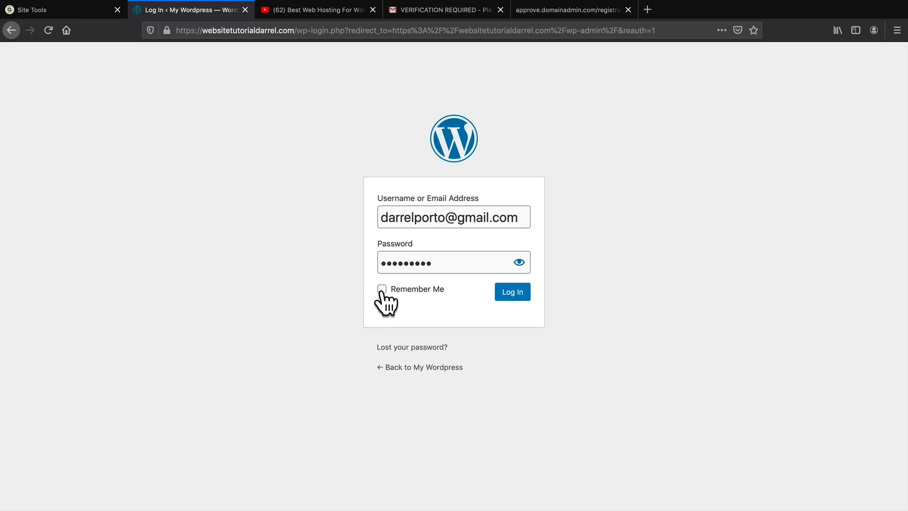
pyautogui.click(508, 297)
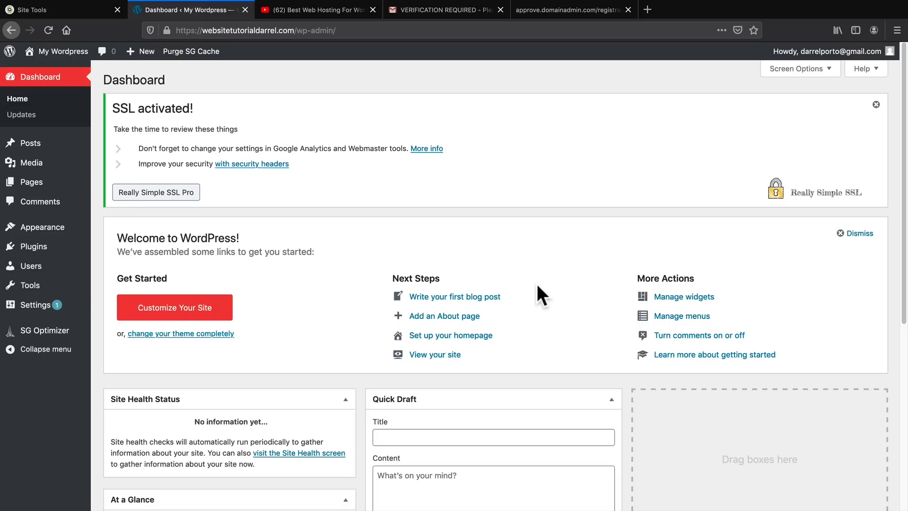
# Check the connection security information for the dashboard page, and dismiss the "SSL activated!" notice.
pyautogui.click(168, 29)
pyautogui.click(167, 29)
pyautogui.click(876, 105)
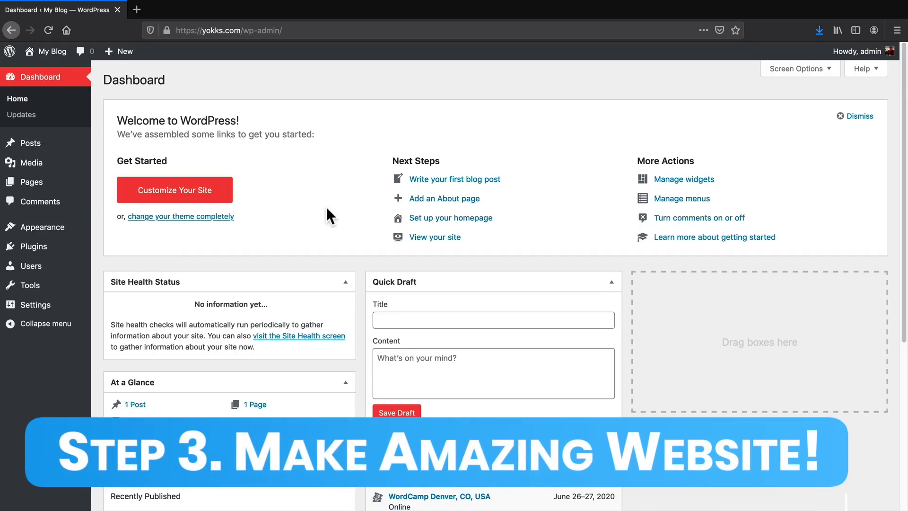
# View the front page of the My Blog site from header to footer, and return to its dashboard.
pyautogui.moveTo(52, 52)
pyautogui.click(64, 67)
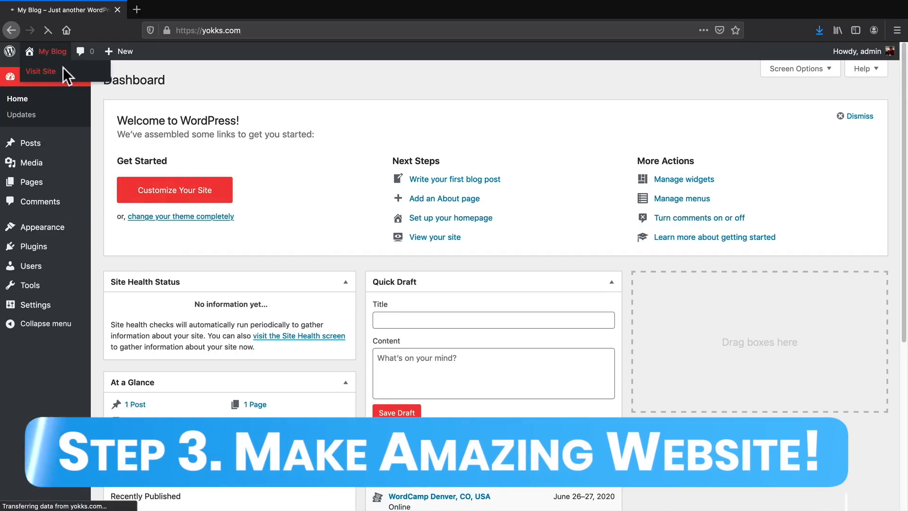
pyautogui.scroll(-8, 370, 287)
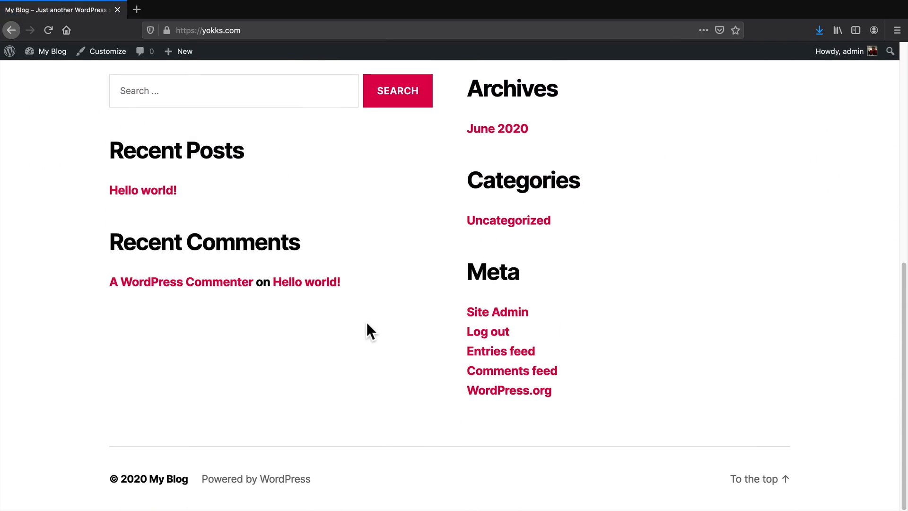
pyautogui.scroll(8, 367, 328)
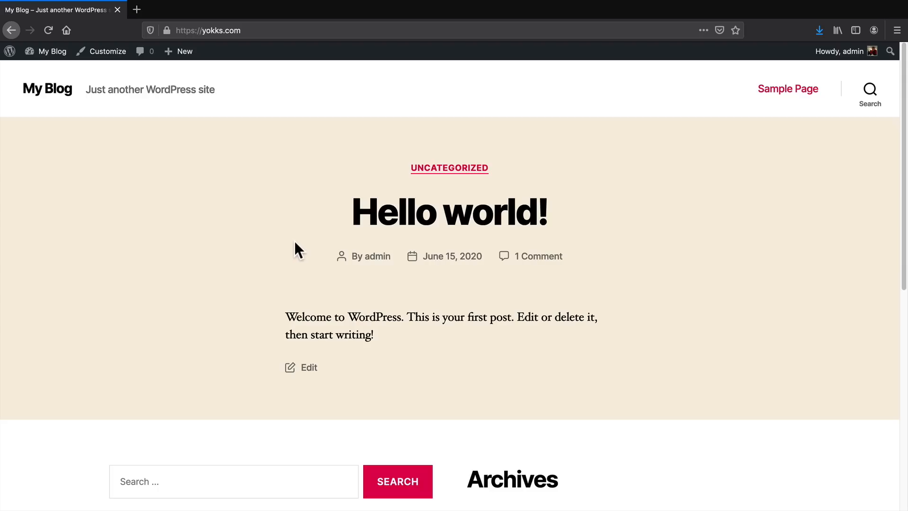
pyautogui.moveTo(53, 53)
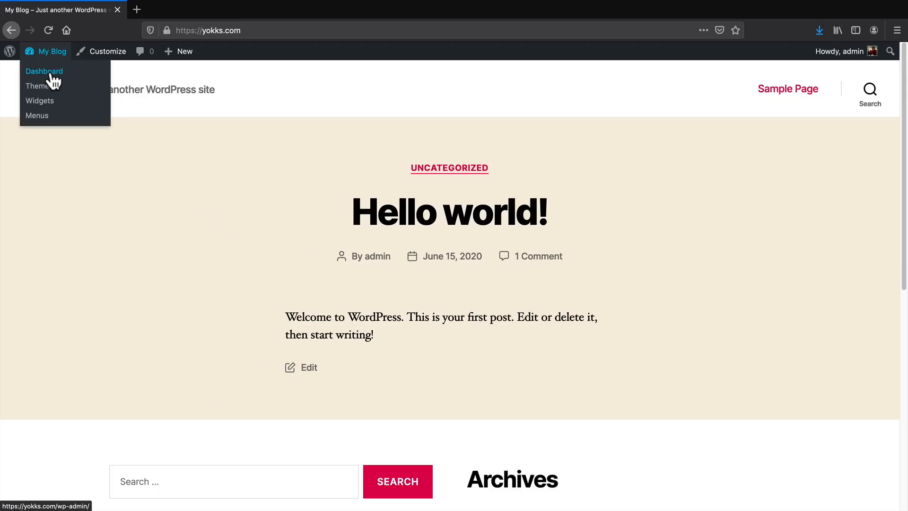
pyautogui.click(50, 73)
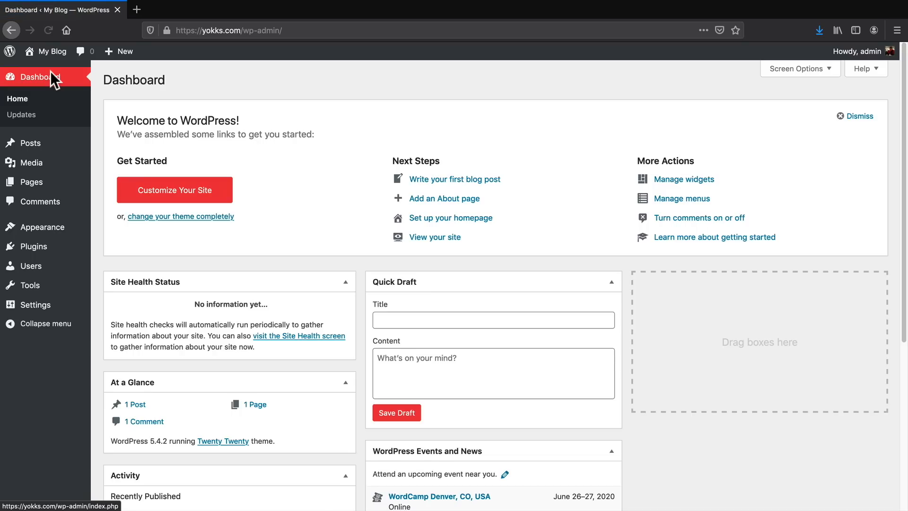
# Open the Add Themes page from the installed themes, and browse through the Popular themes.
pyautogui.moveTo(51, 229)
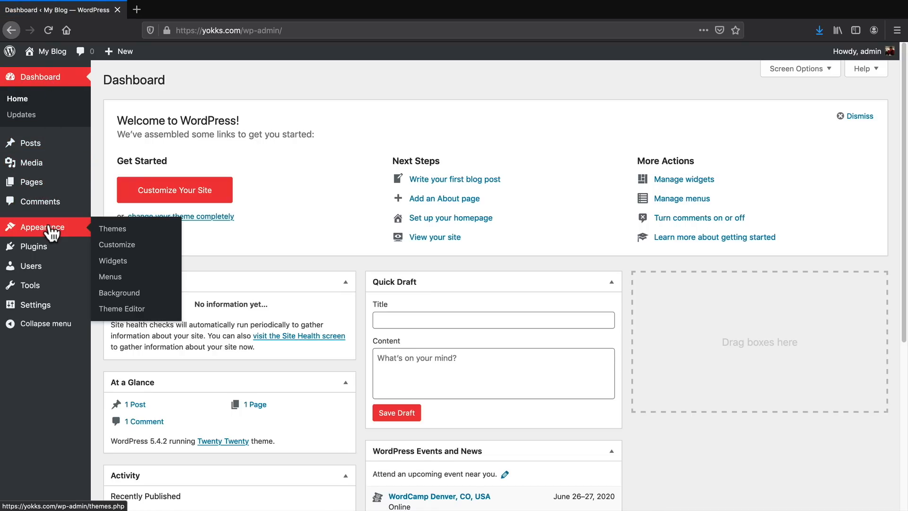
pyautogui.click(109, 228)
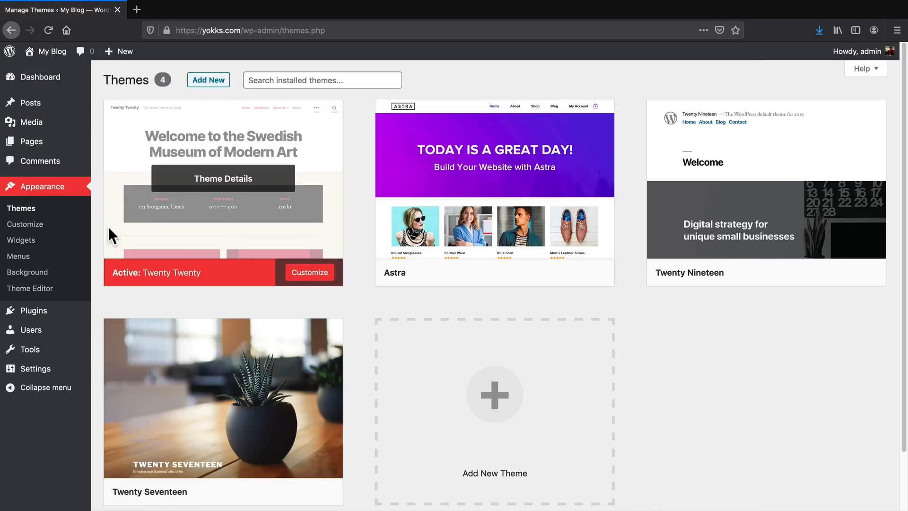
pyautogui.click(204, 80)
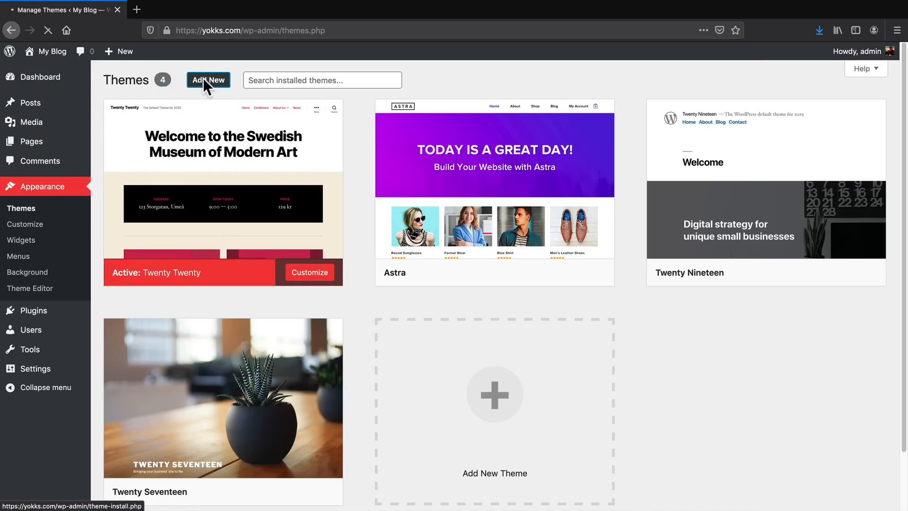
pyautogui.click(211, 113)
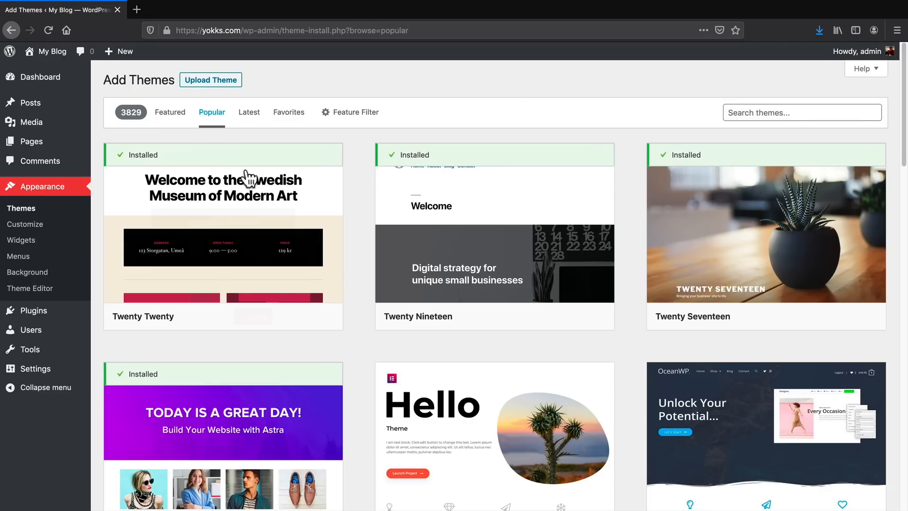
pyautogui.moveTo(342, 211)
pyautogui.scroll(-1, 344, 215)
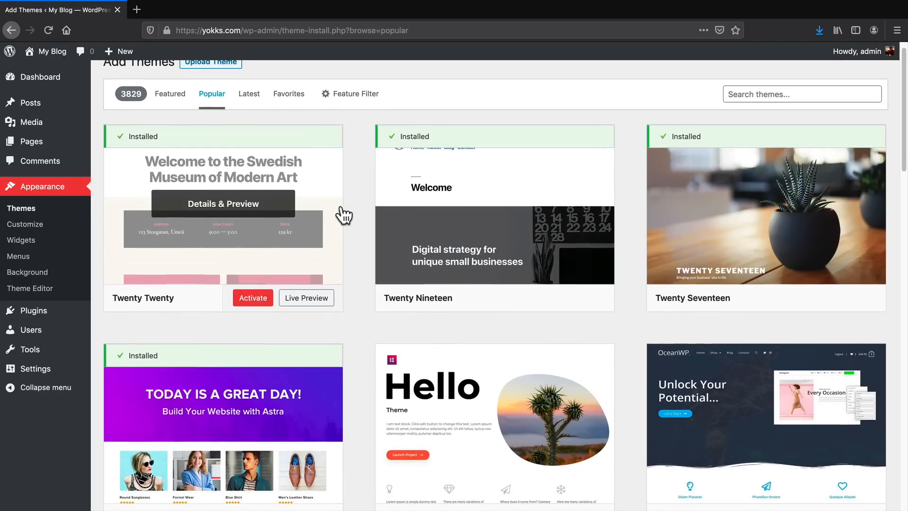
pyautogui.middleClick(340, 206)
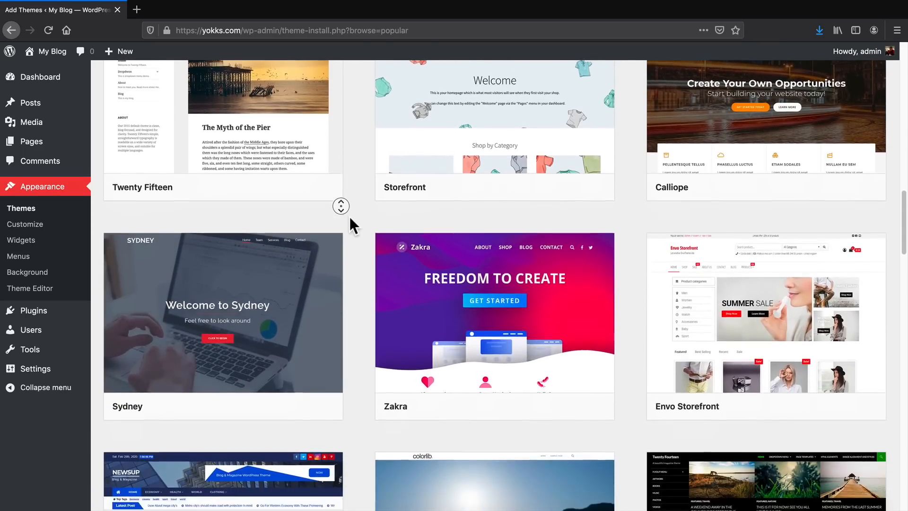
pyautogui.middleClick(350, 217)
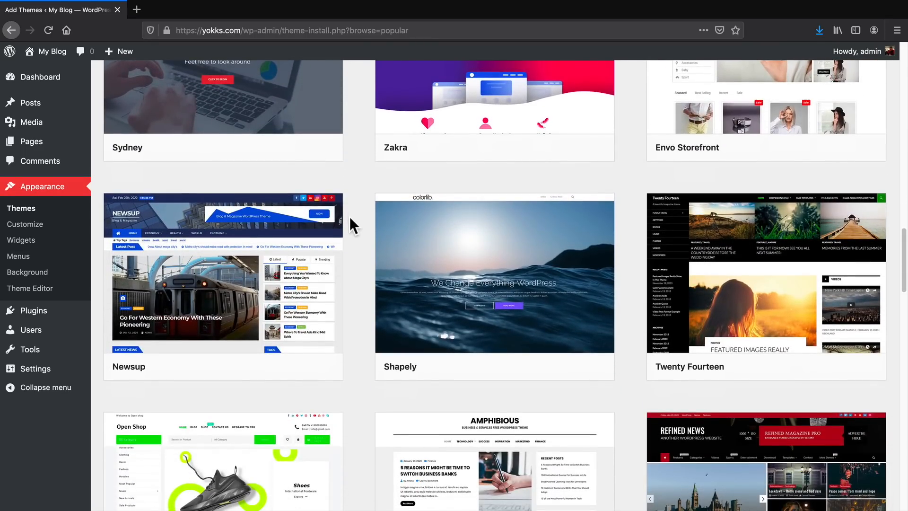
pyautogui.scroll(20, 350, 216)
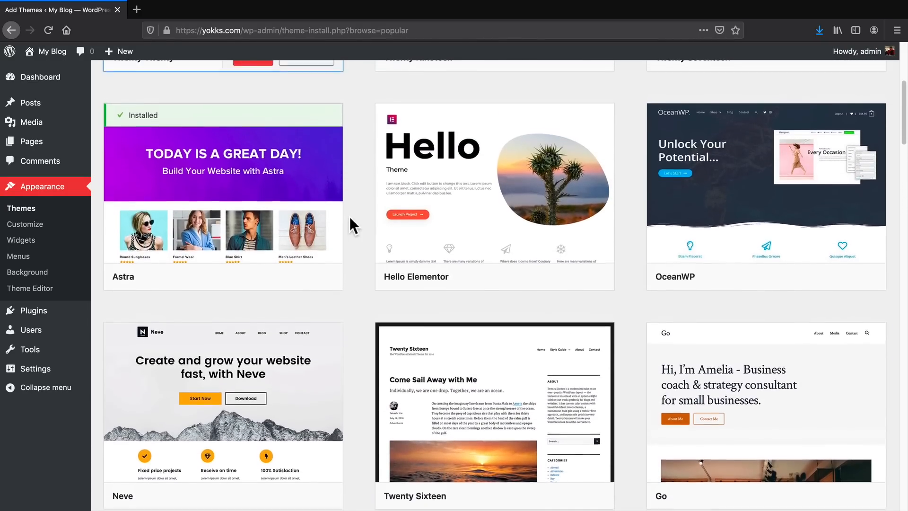
# Preview the Astra theme's details from the Popular themes, and close the preview.
pyautogui.scroll(-1, 286, 314)
pyautogui.scroll(4, 331, 360)
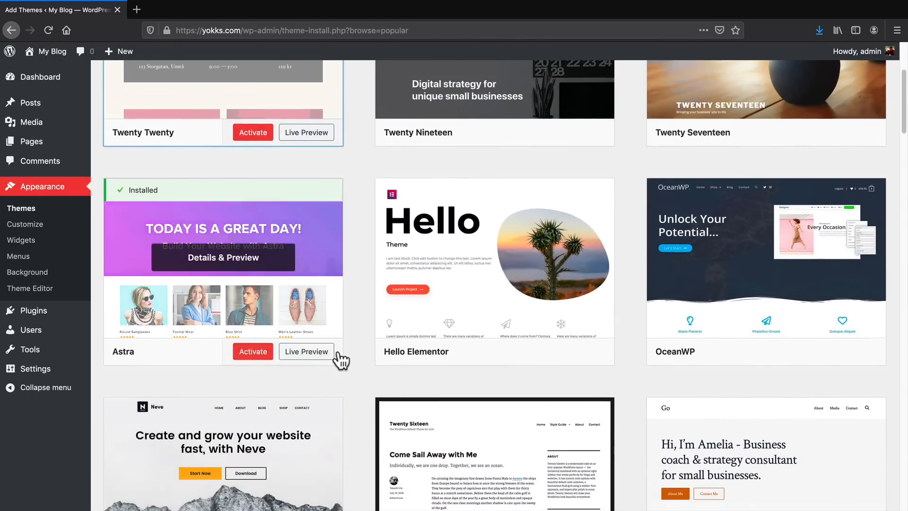
pyautogui.scroll(1, 338, 360)
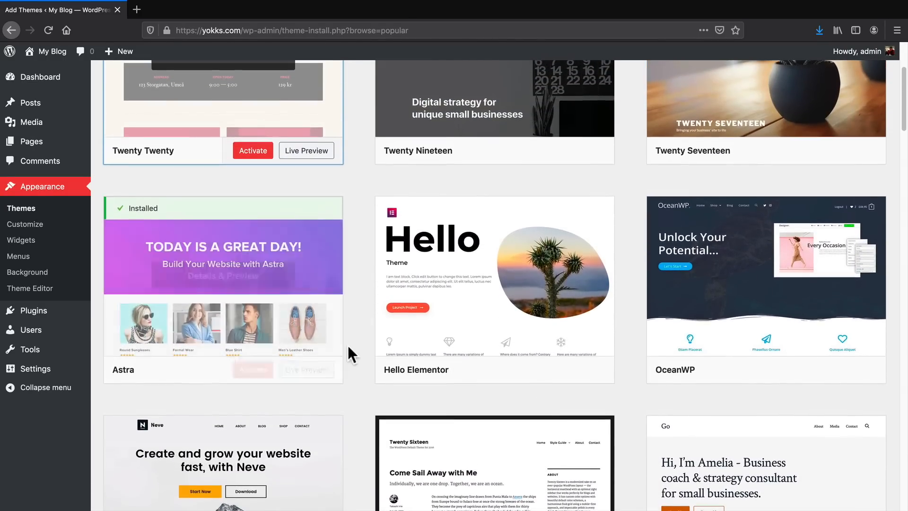
pyautogui.click(194, 276)
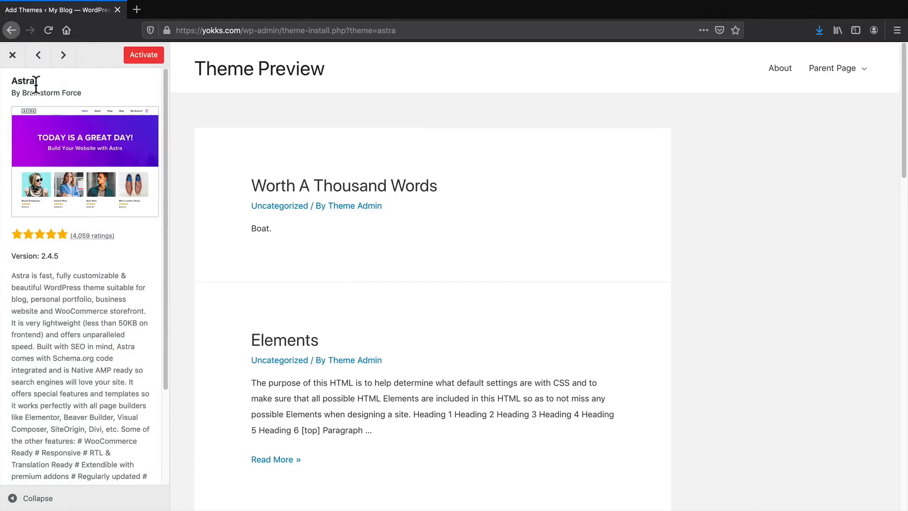
pyautogui.click(12, 55)
# Search the themes for "astra", open the details of the Astra theme, and activate it.
pyautogui.scroll(5, 565, 257)
pyautogui.click(741, 114)
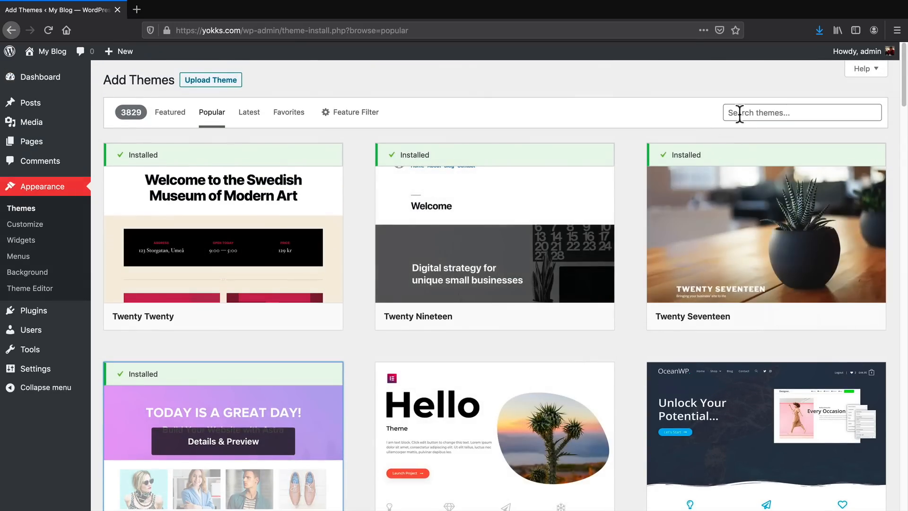
pyautogui.write('astra')
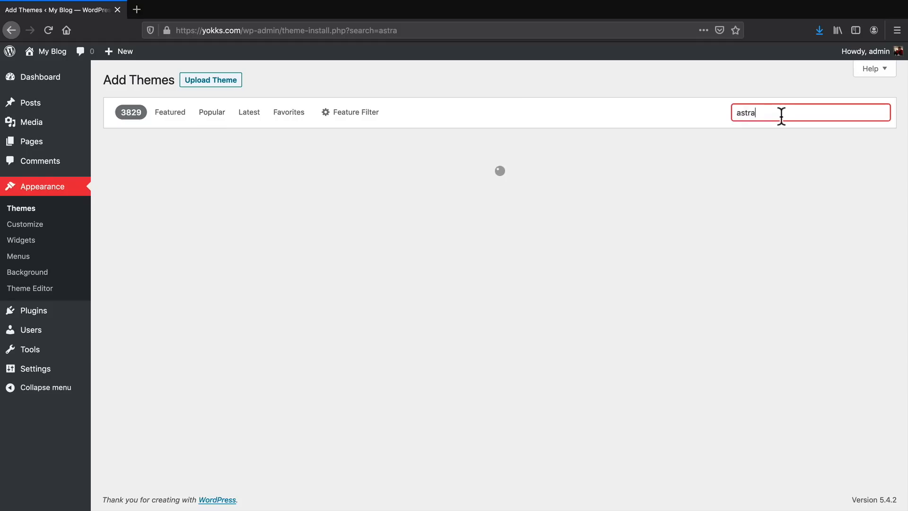
pyautogui.moveTo(273, 213)
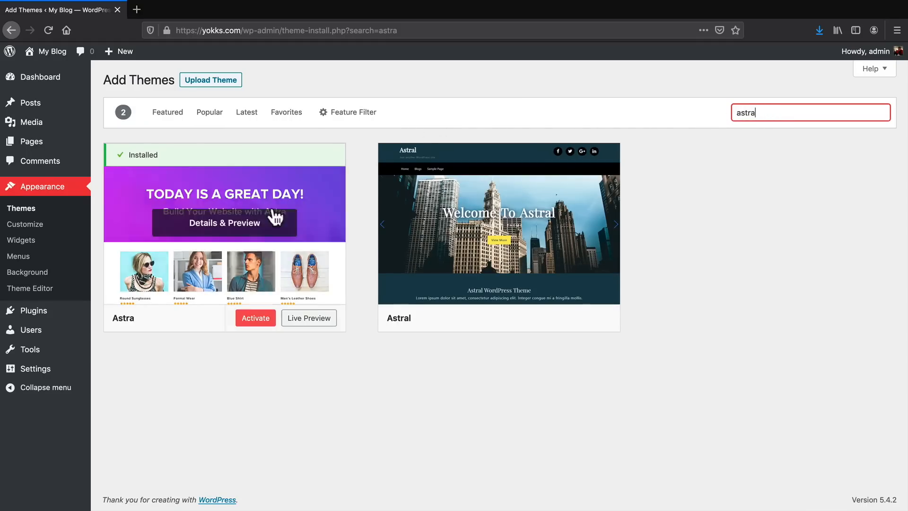
pyautogui.click(220, 231)
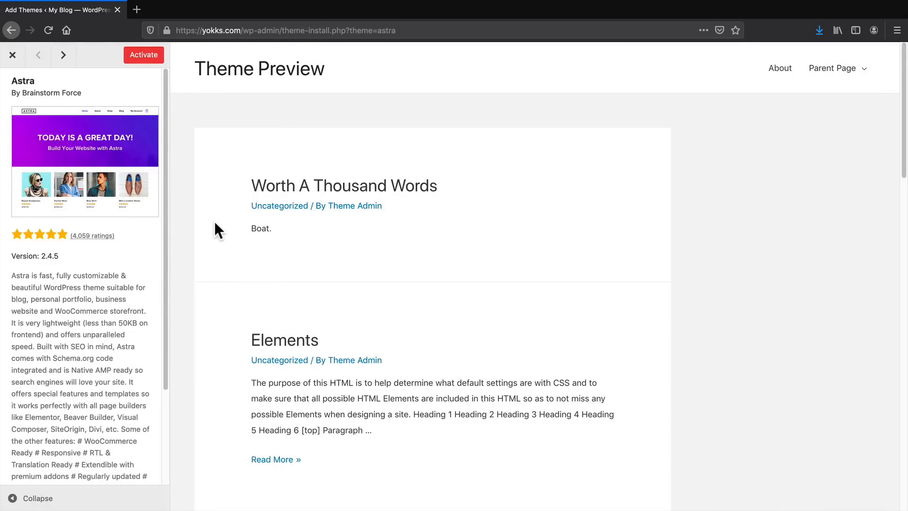
pyautogui.click(140, 58)
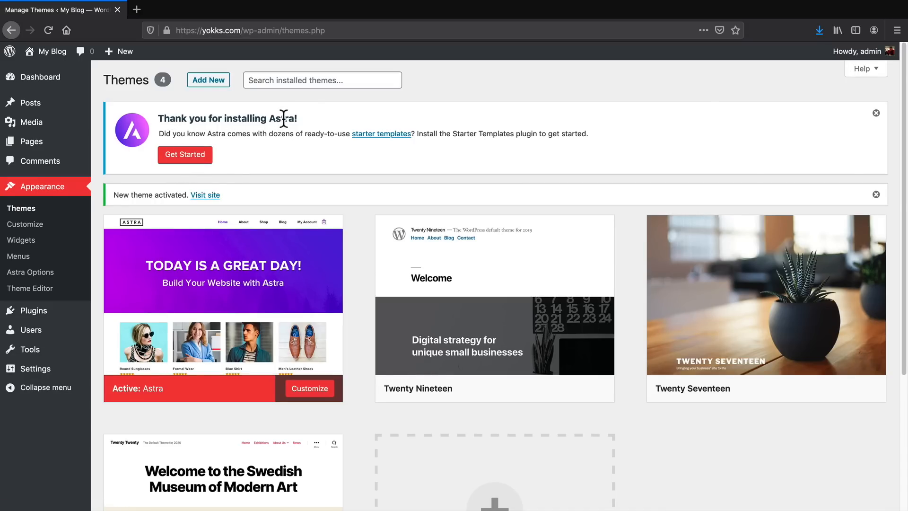
# Get started with Astra's starter templates using Elementor as the page builder, and show only the free templates.
pyautogui.click(182, 160)
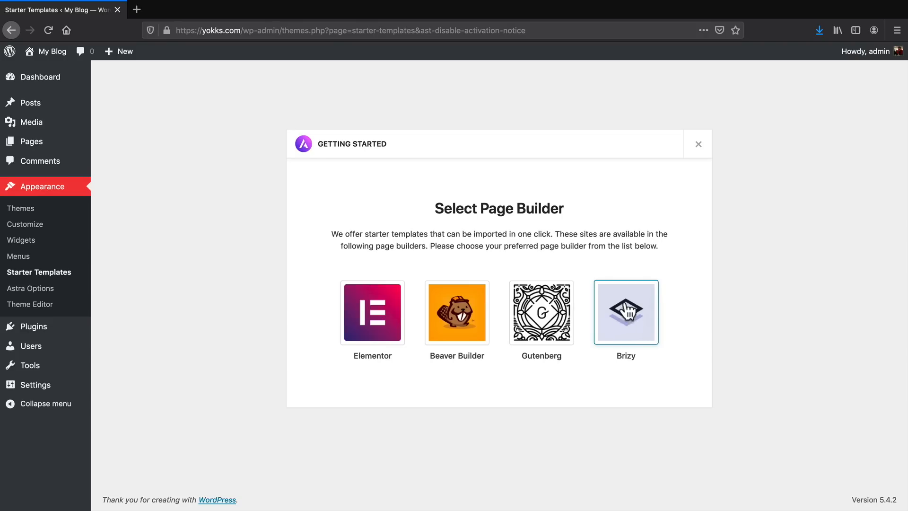
pyautogui.click(372, 314)
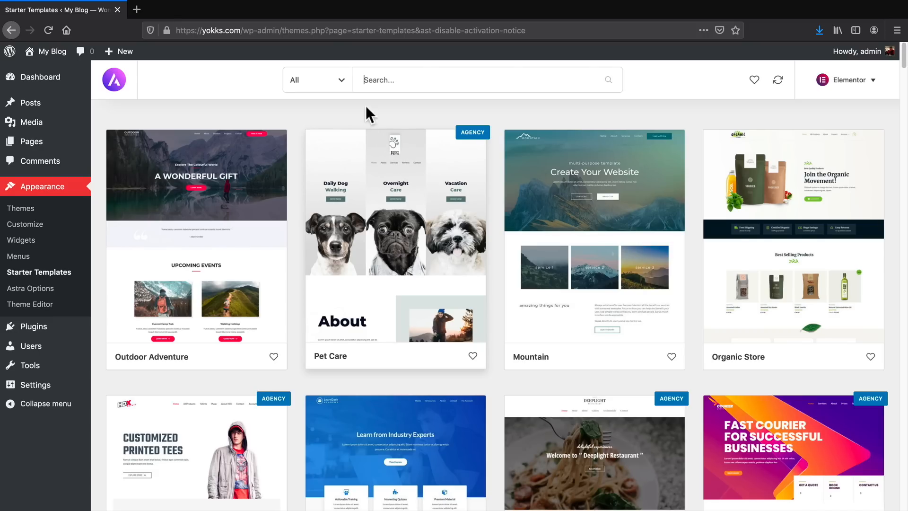
pyautogui.click(341, 83)
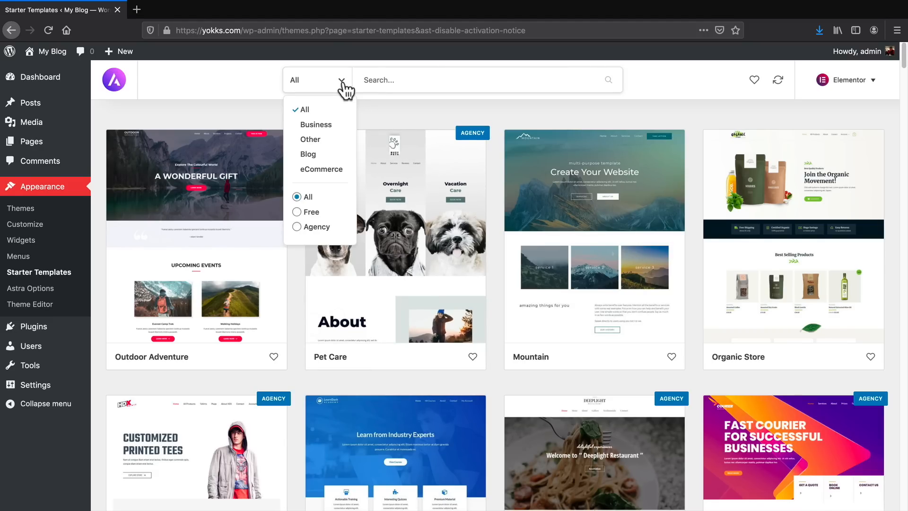
pyautogui.click(306, 211)
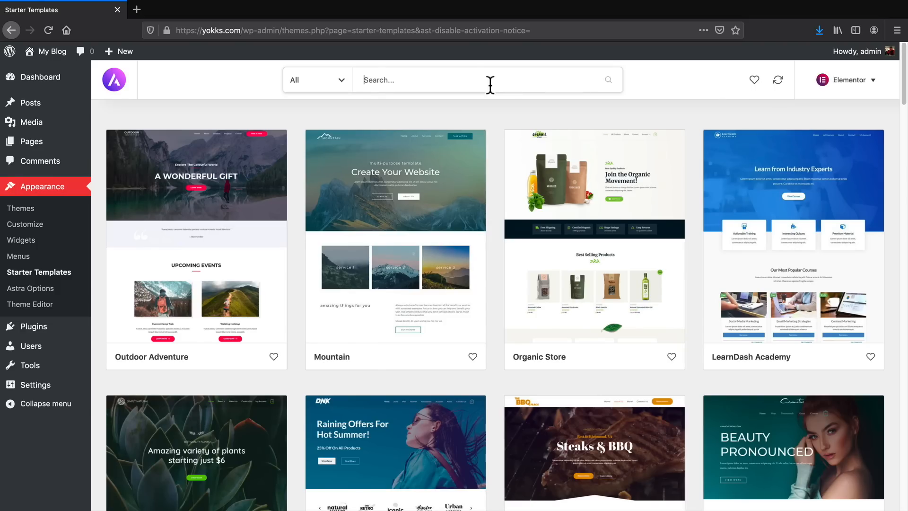
# Search the starter templates for "food", and open the BBQ Restaurant template.
pyautogui.write('food')
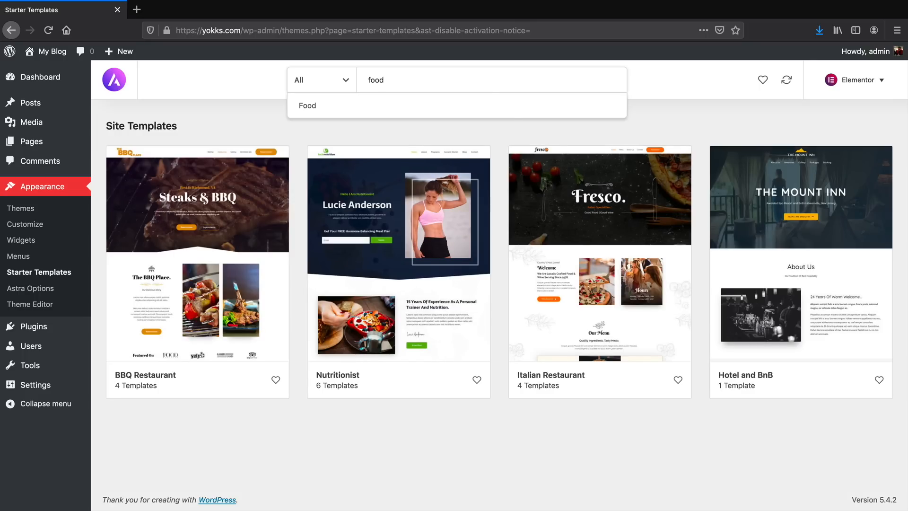
pyautogui.click(487, 128)
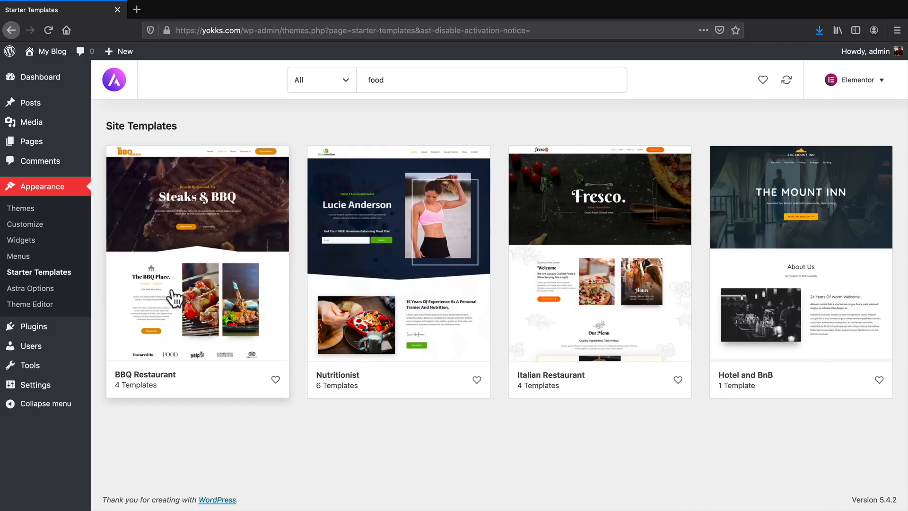
pyautogui.click(172, 313)
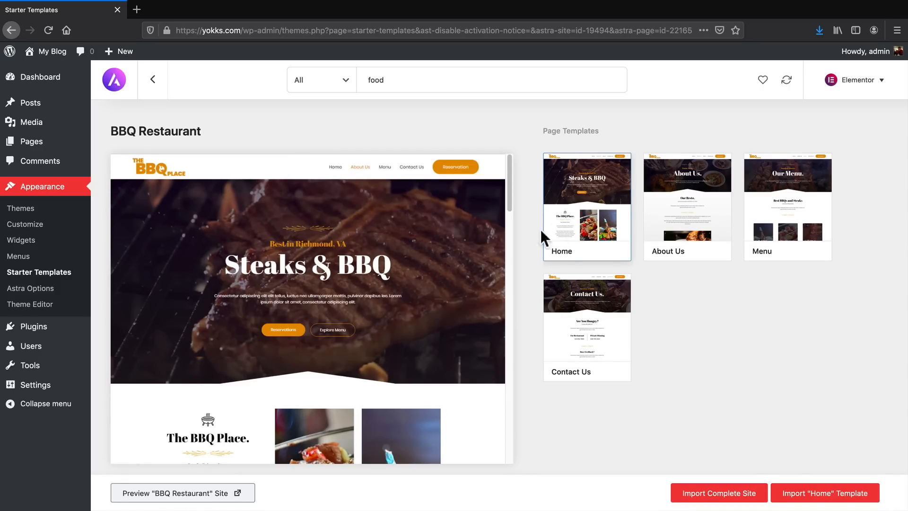
# Examine the About Us, Menu and Contact Us page templates of the BBQ Restaurant site.
pyautogui.click(698, 217)
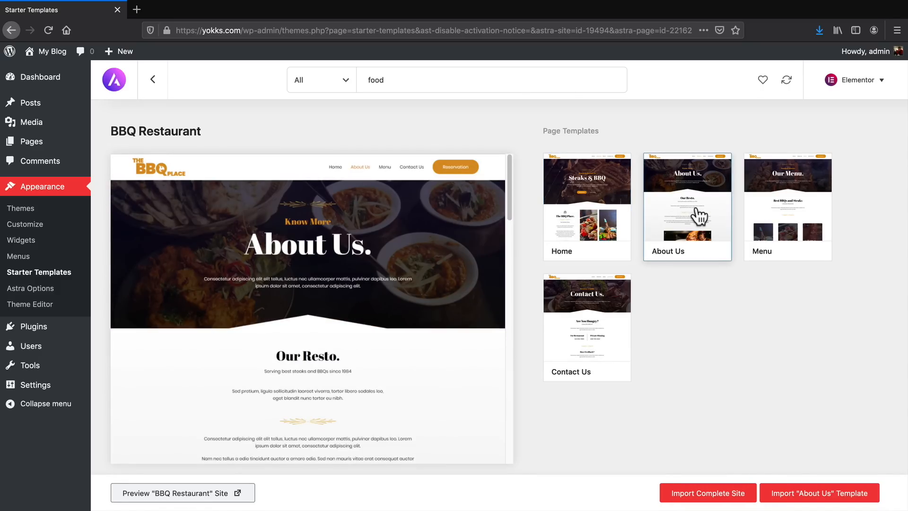
pyautogui.scroll(-4, 433, 324)
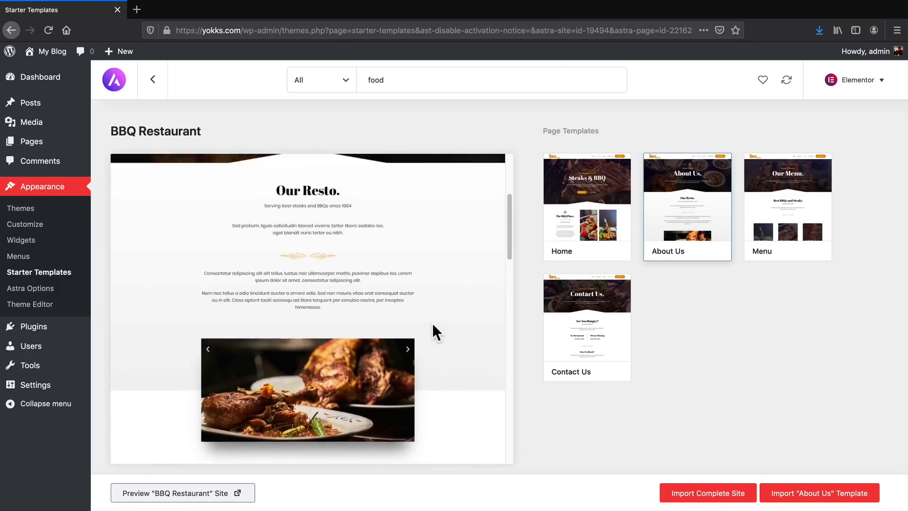
pyautogui.click(744, 236)
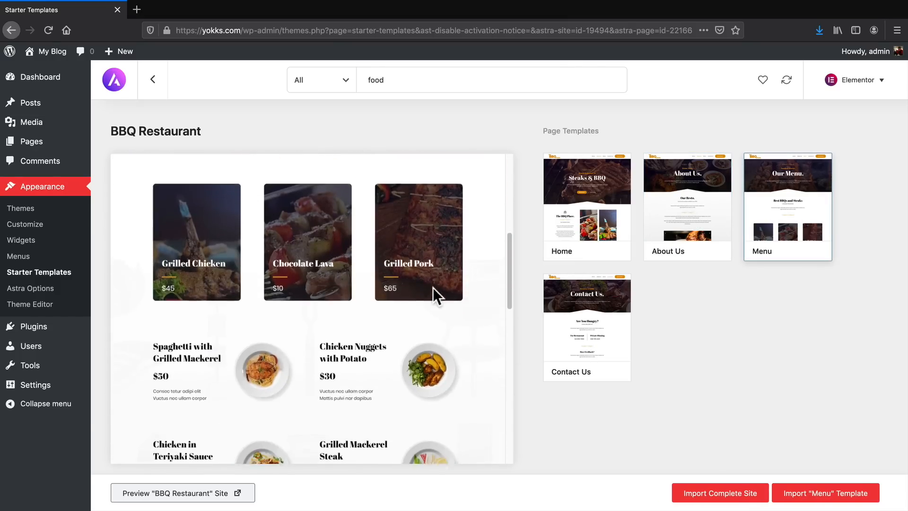
pyautogui.scroll(-11, 433, 287)
pyautogui.scroll(5, 436, 288)
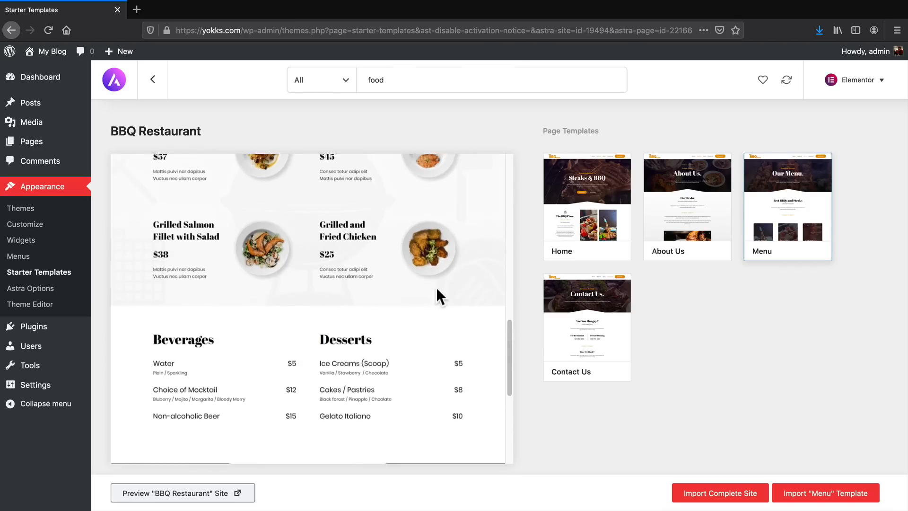
pyautogui.scroll(6, 478, 289)
pyautogui.click(606, 325)
pyautogui.scroll(-8, 396, 285)
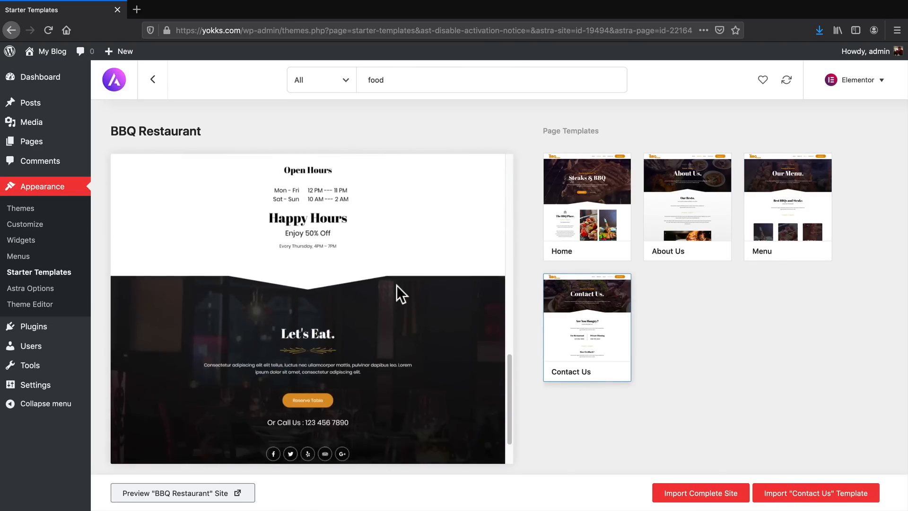
pyautogui.scroll(10, 404, 314)
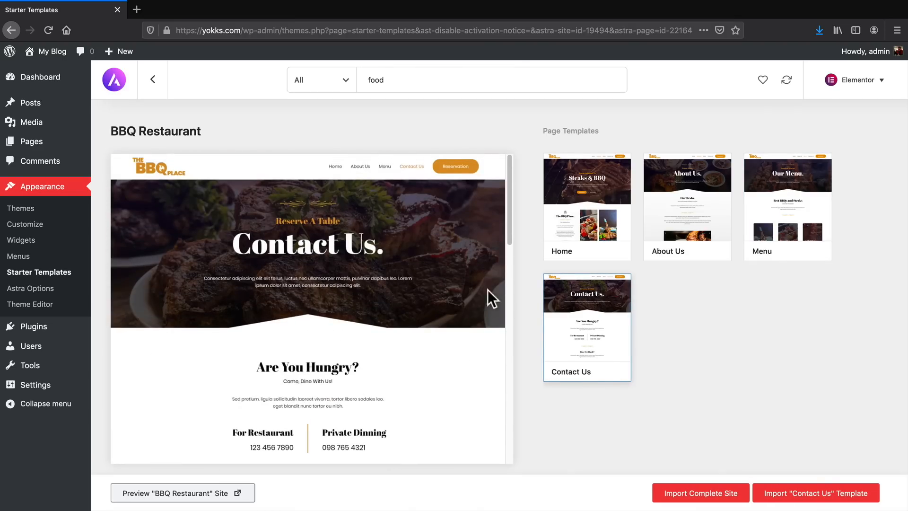
# Import the complete BBQ Restaurant site with customizer settings, Elementor style kit, widgets, required plugins and content, leaving Delete Previously Imported Site off.
pyautogui.click(684, 498)
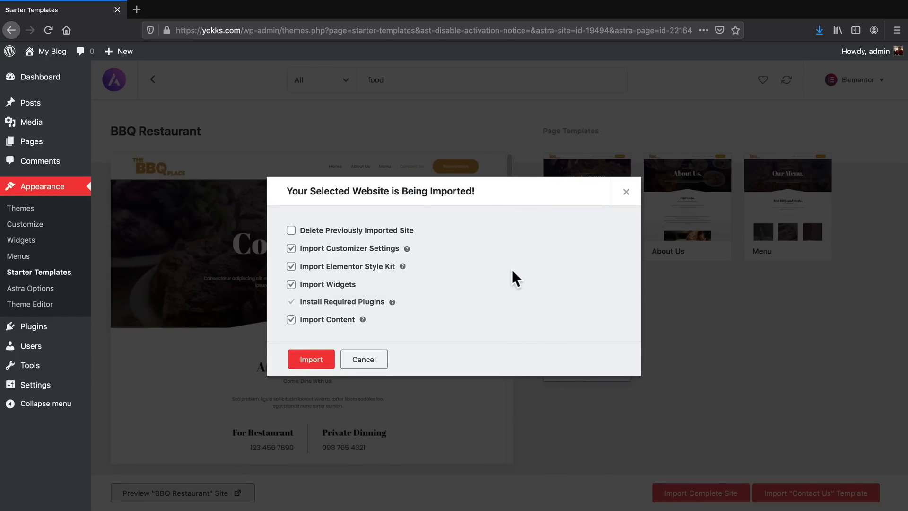
pyautogui.click(300, 230)
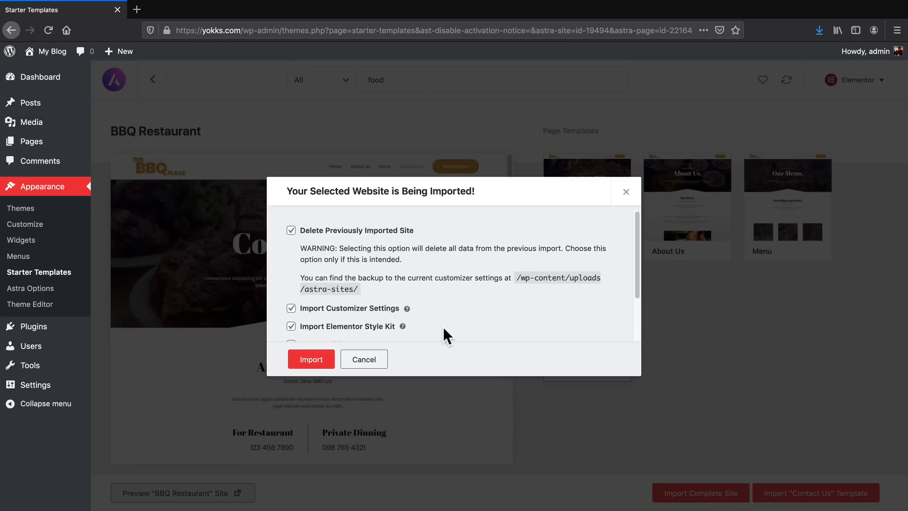
pyautogui.click(355, 232)
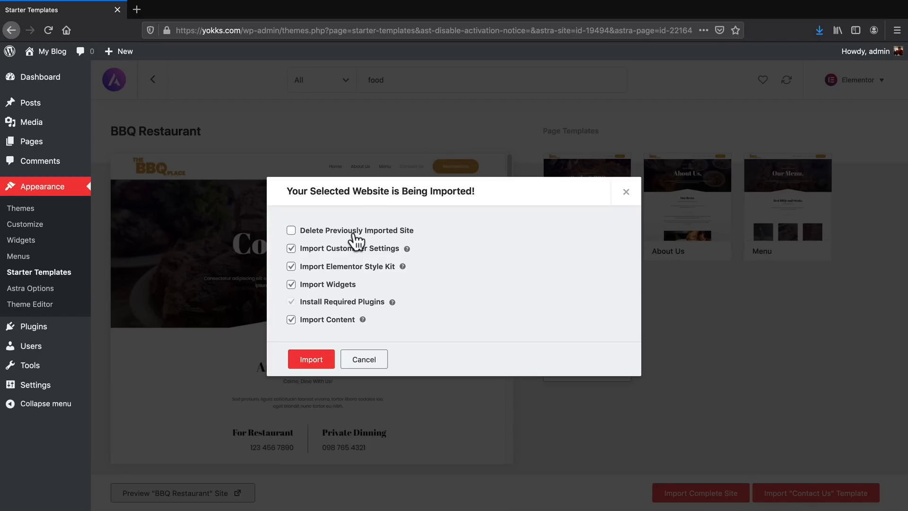
pyautogui.click(311, 360)
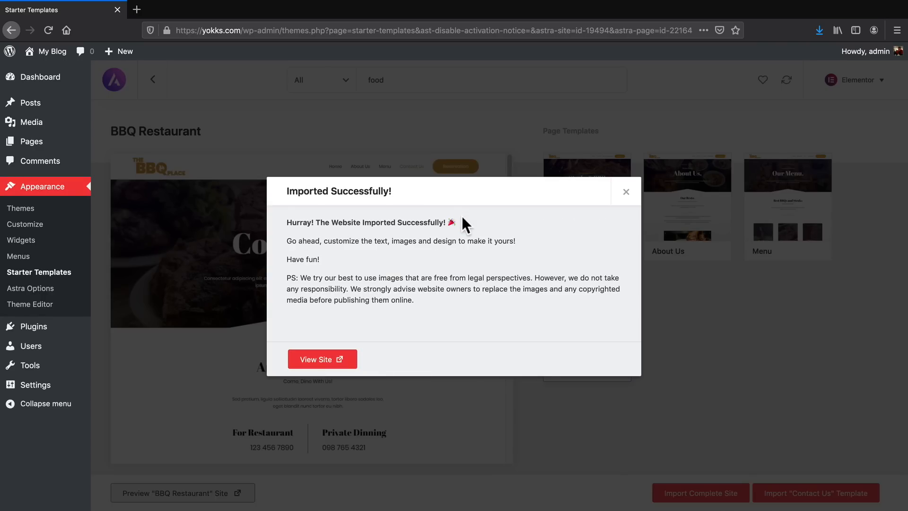
# View the newly imported site's home page down to the "Let's Eat." section, and return to its header.
pyautogui.click(314, 363)
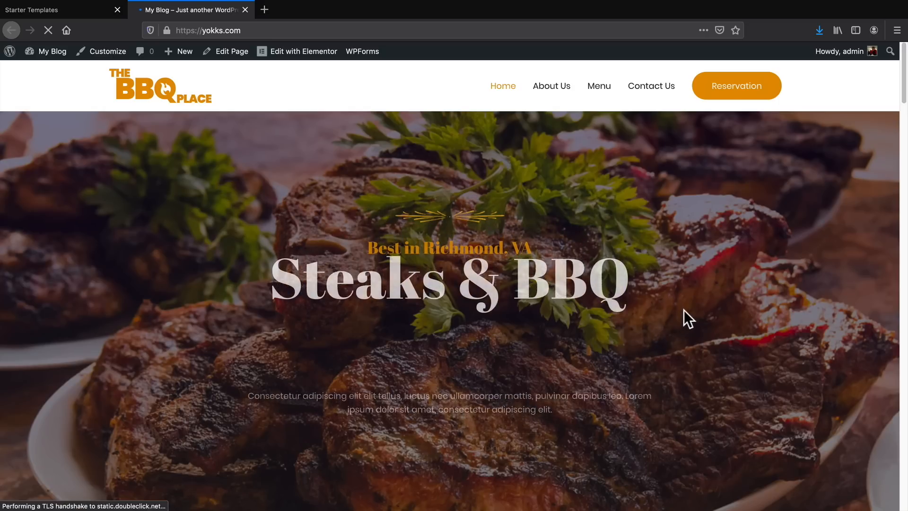
pyautogui.middleClick(693, 303)
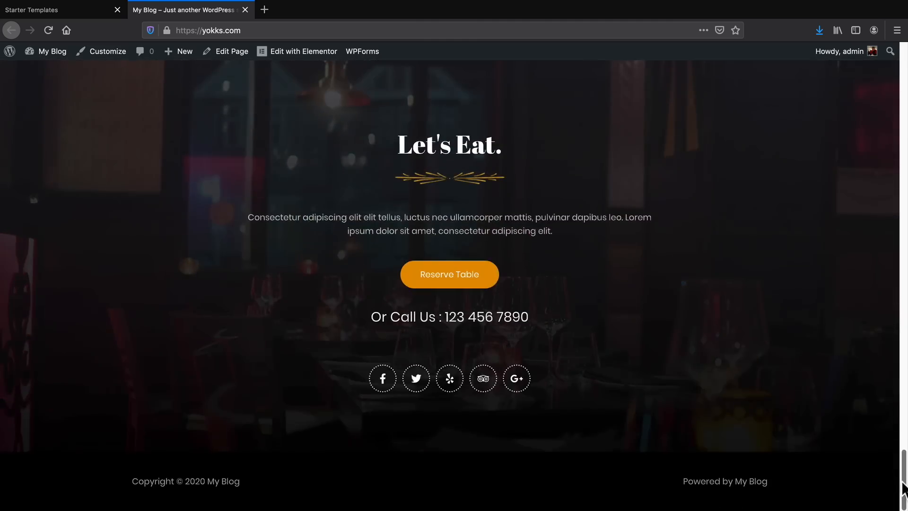
pyautogui.moveTo(904, 444); pyautogui.dragTo(898, 60)
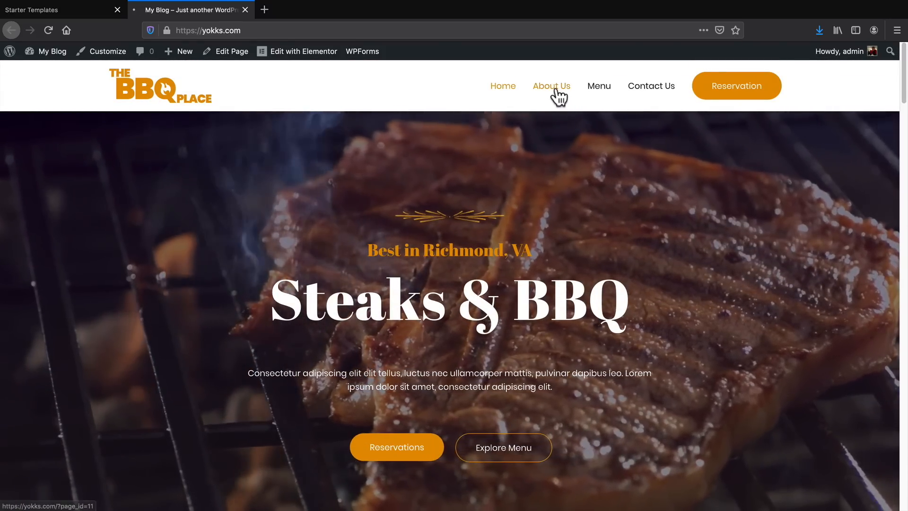
# Visit the About Us, Menu and Contact Us pages of the live site, and return to the Home page.
pyautogui.click(553, 90)
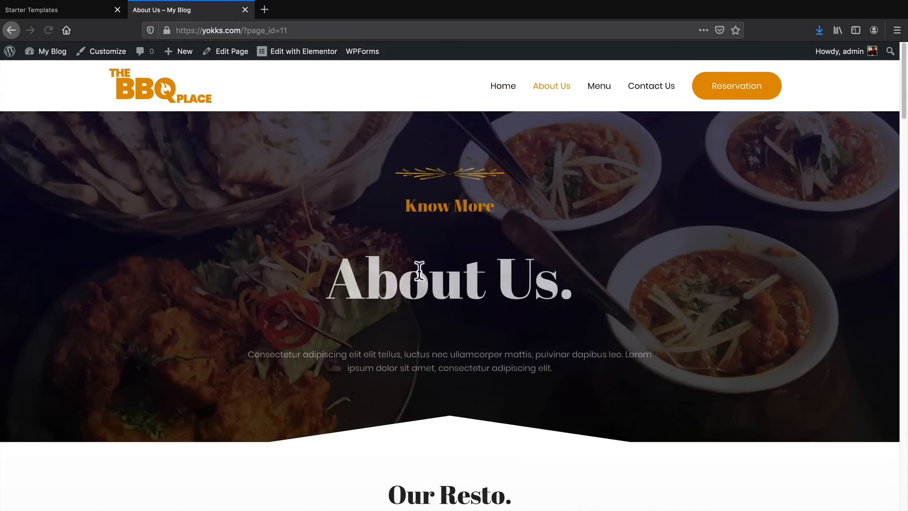
pyautogui.click(597, 90)
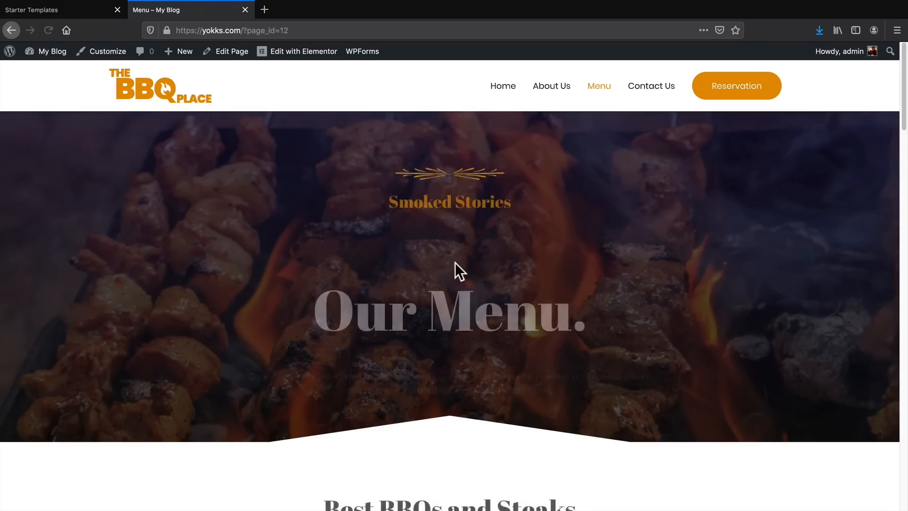
pyautogui.click(649, 88)
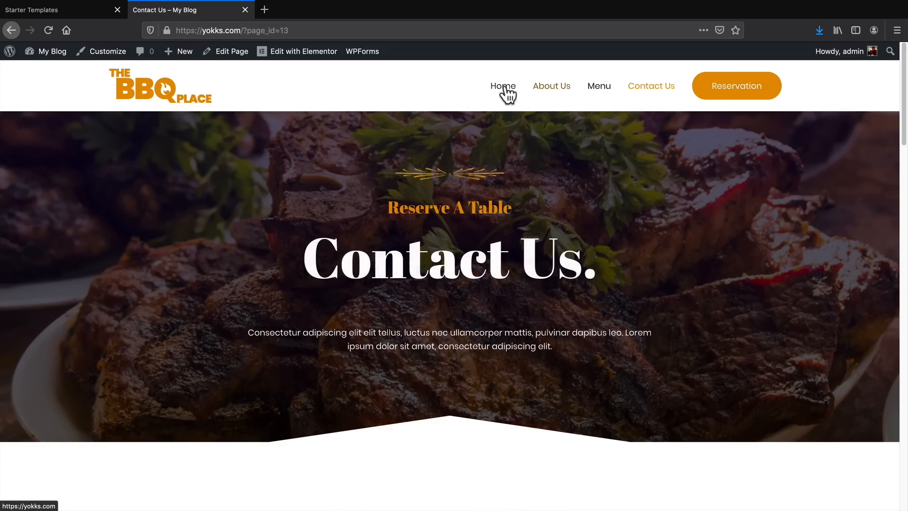
pyautogui.click(504, 90)
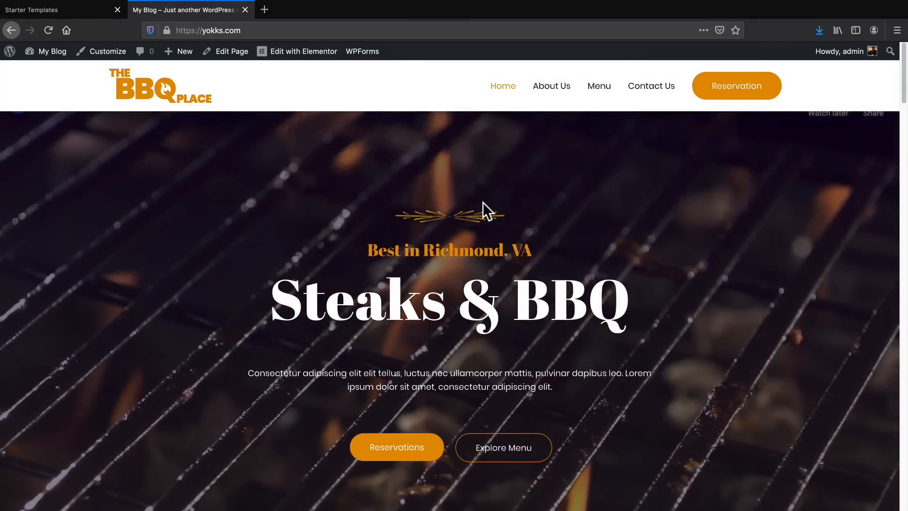
pyautogui.scroll(-1, 443, 250)
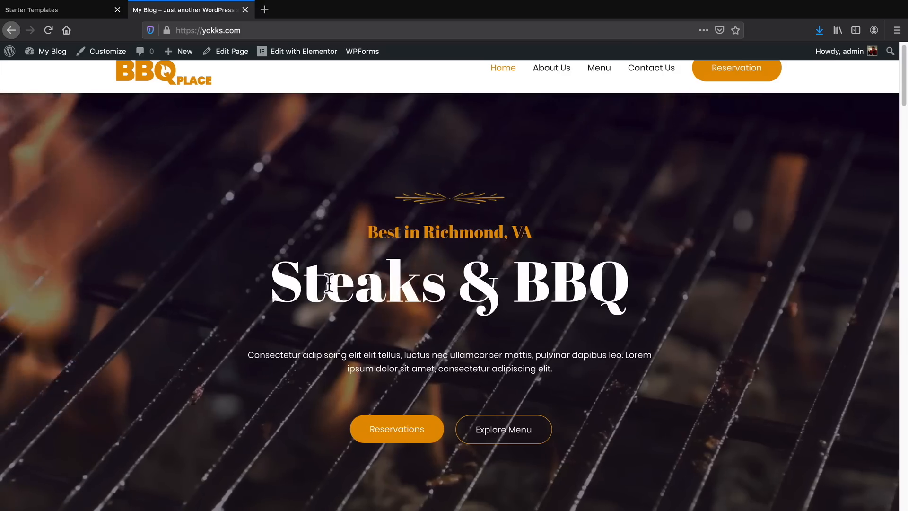
pyautogui.moveTo(275, 288); pyautogui.dragTo(711, 310)
pyautogui.click(588, 304)
pyautogui.scroll(1, 588, 299)
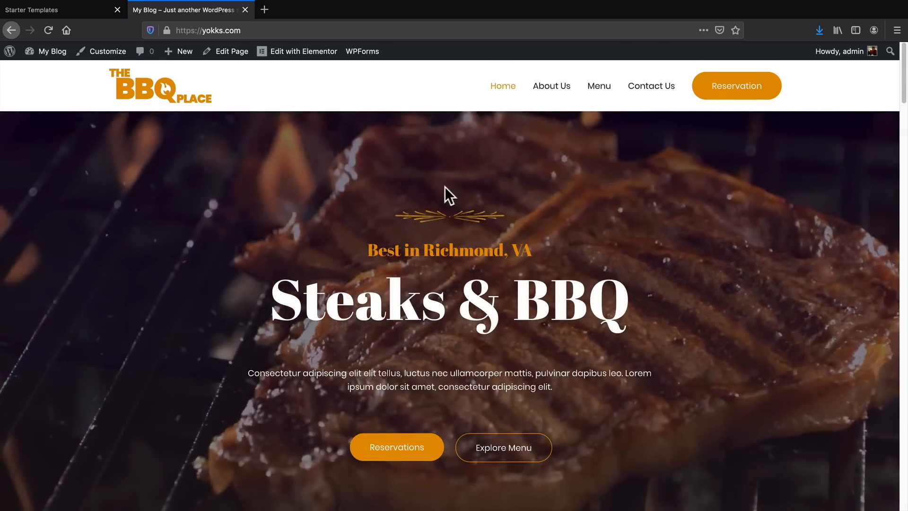
# Open the home page for editing in Elementor and change the hero heading to "Pork & Beans".
pyautogui.moveTo(295, 55)
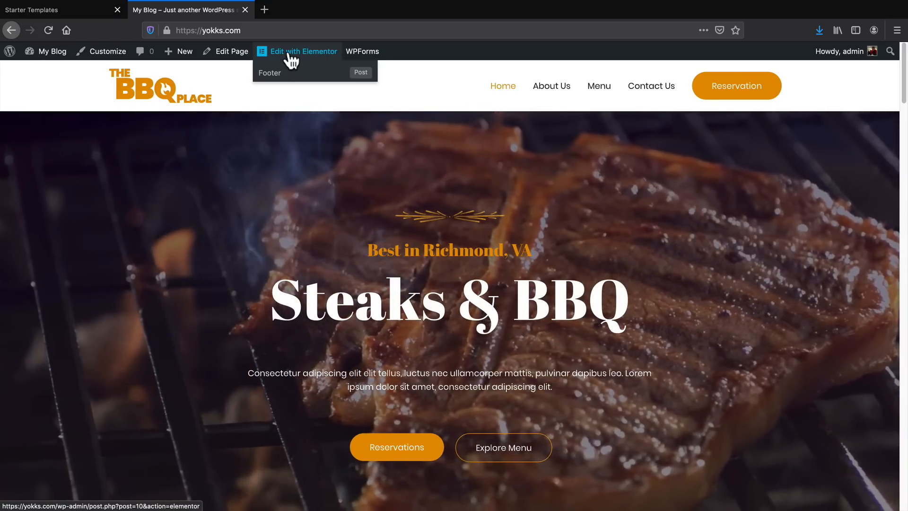
pyautogui.click(290, 60)
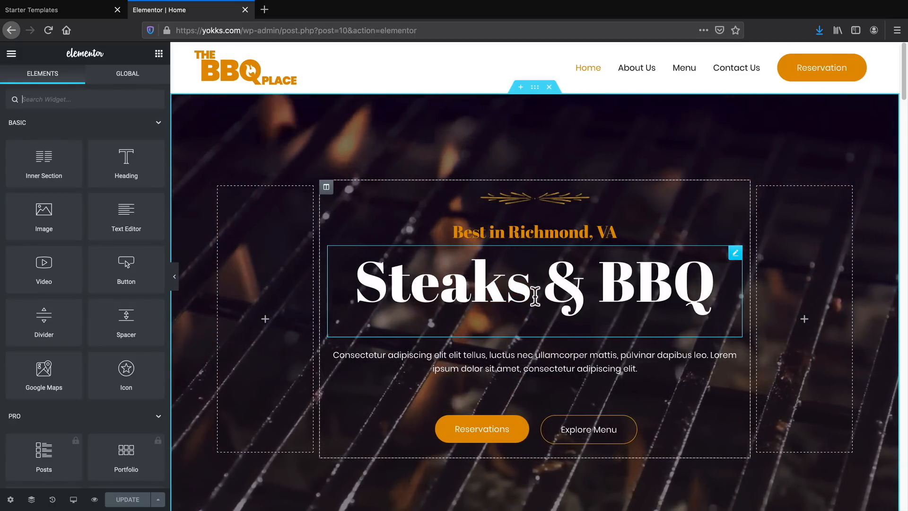
pyautogui.tripleClick(535, 296)
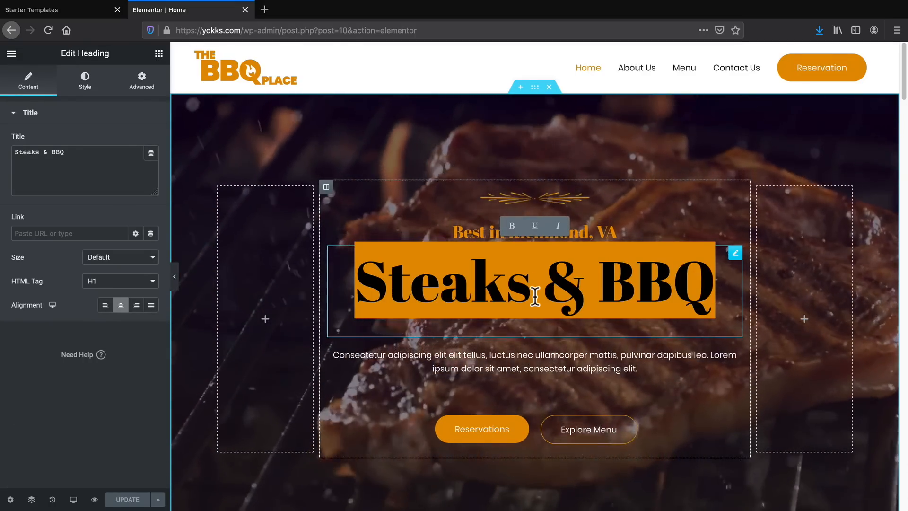
pyautogui.write('Pork')
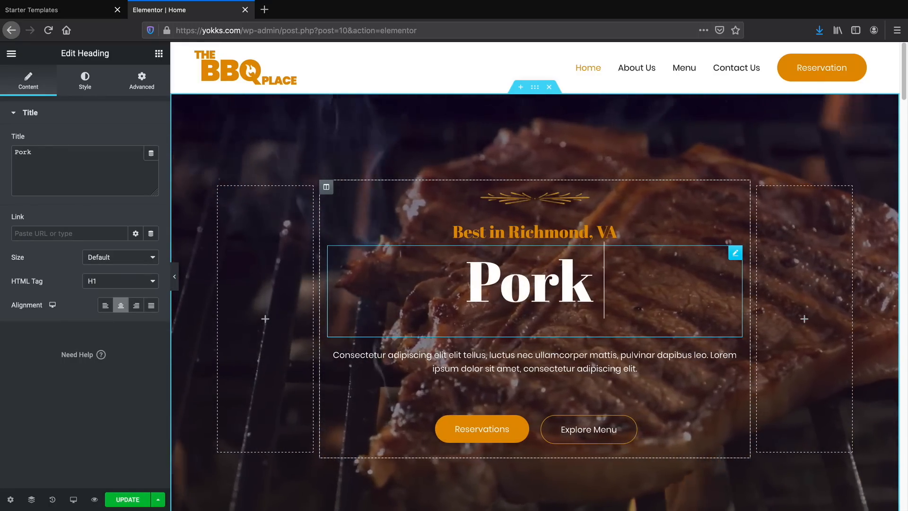
pyautogui.write(' & Beans')
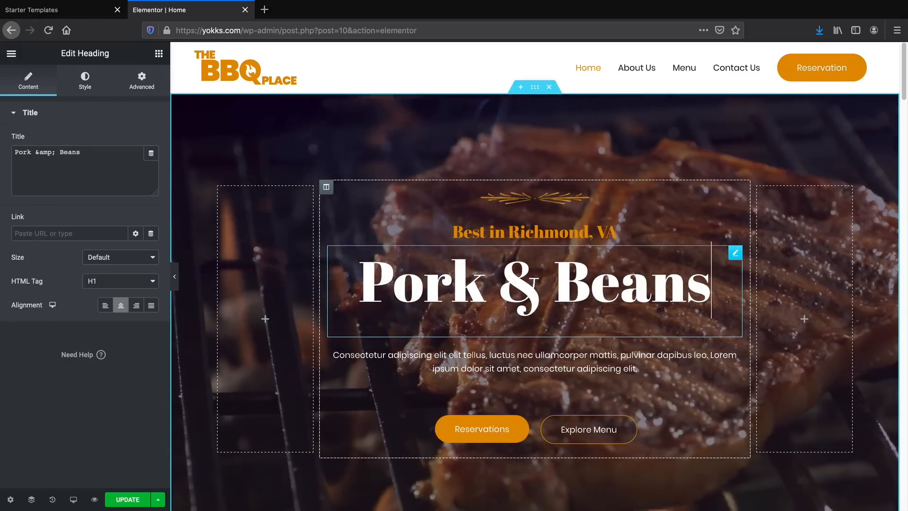
# Add "type in content you want!" to the end of the hero paragraph below the main heading.
pyautogui.click(518, 355)
pyautogui.tripleClick(520, 361)
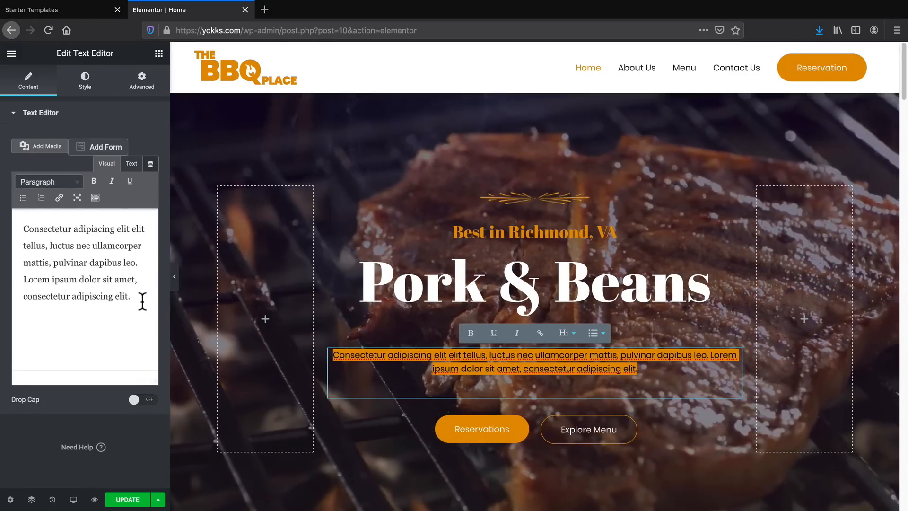
pyautogui.click(140, 298)
pyautogui.write('type in anyone')
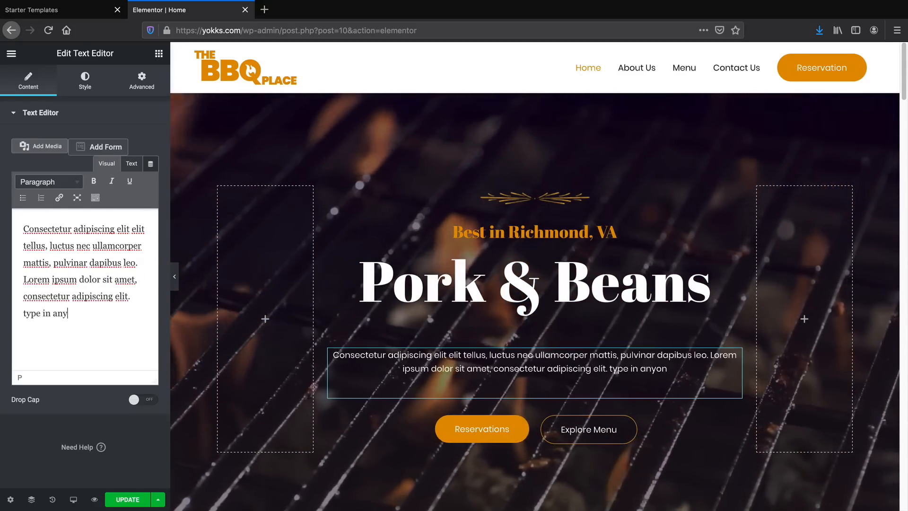
pyautogui.press('BackSpace')
pyautogui.press('BackSpace')
pyautogui.press('BackSpace')
pyautogui.press('BackSpace')
pyautogui.press('BackSpace')
pyautogui.press('BackSpace')
pyautogui.write('content you want!')
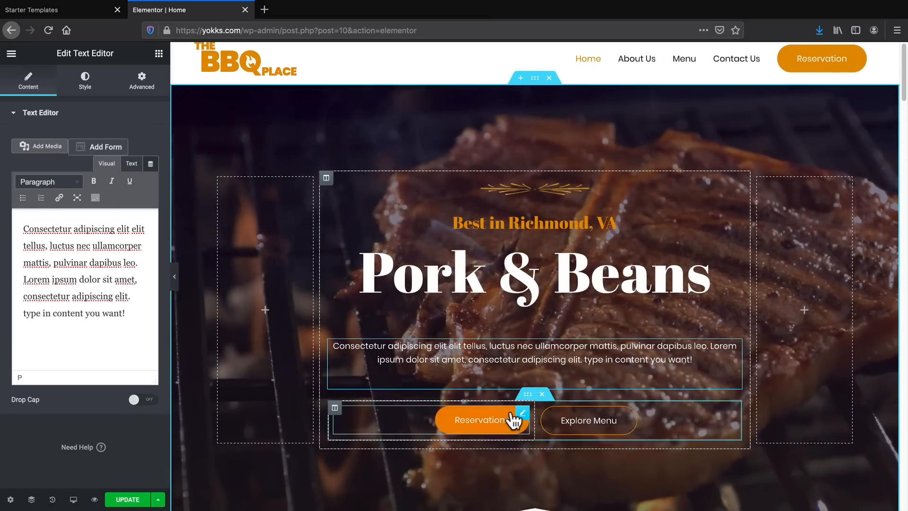
# Change the heading of the story section below the hero to "The Steak Place.".
pyautogui.click(565, 420)
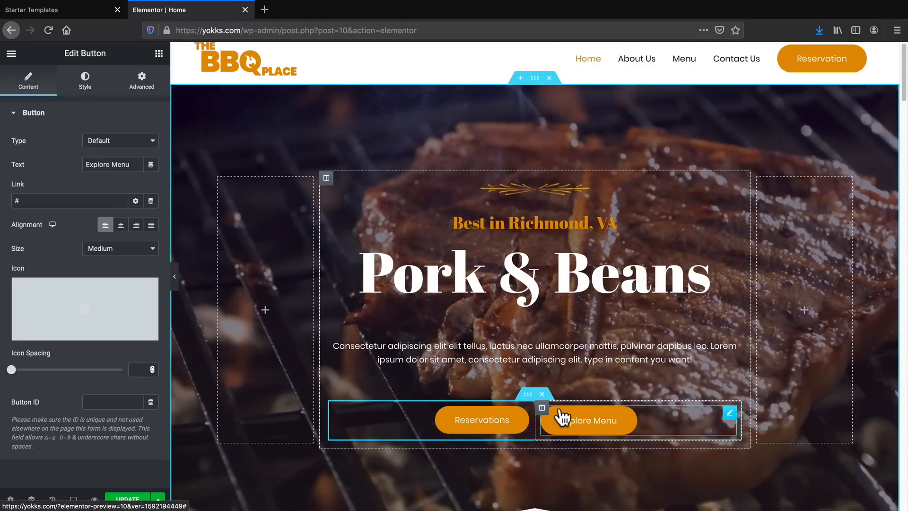
pyautogui.scroll(-1, 557, 417)
pyautogui.scroll(-6, 528, 385)
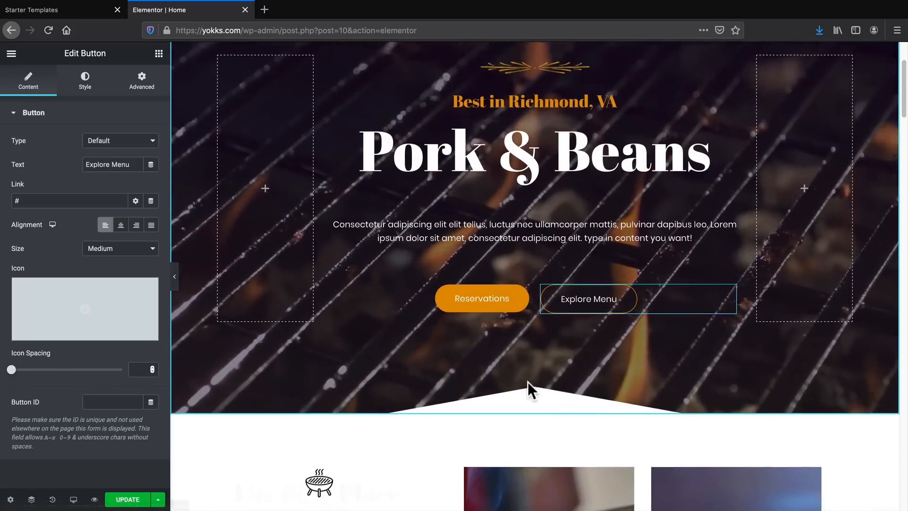
pyautogui.scroll(-2, 497, 373)
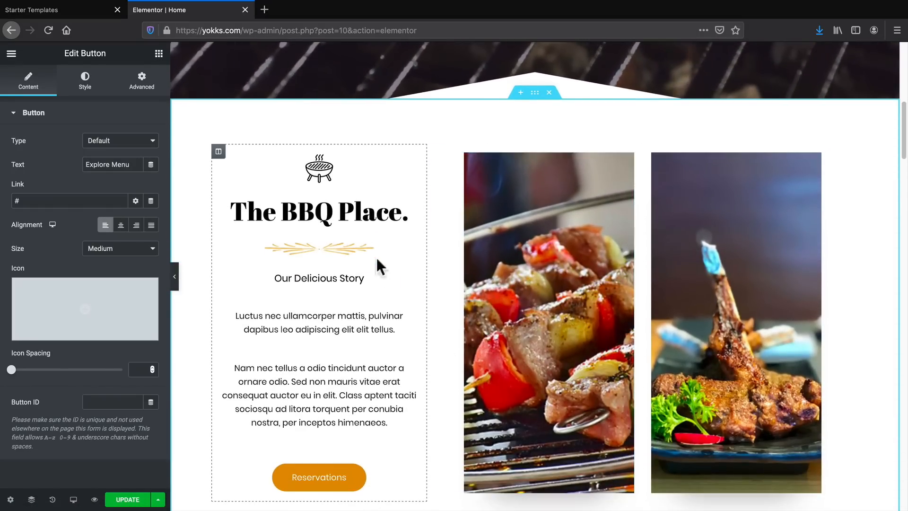
pyautogui.tripleClick(300, 201)
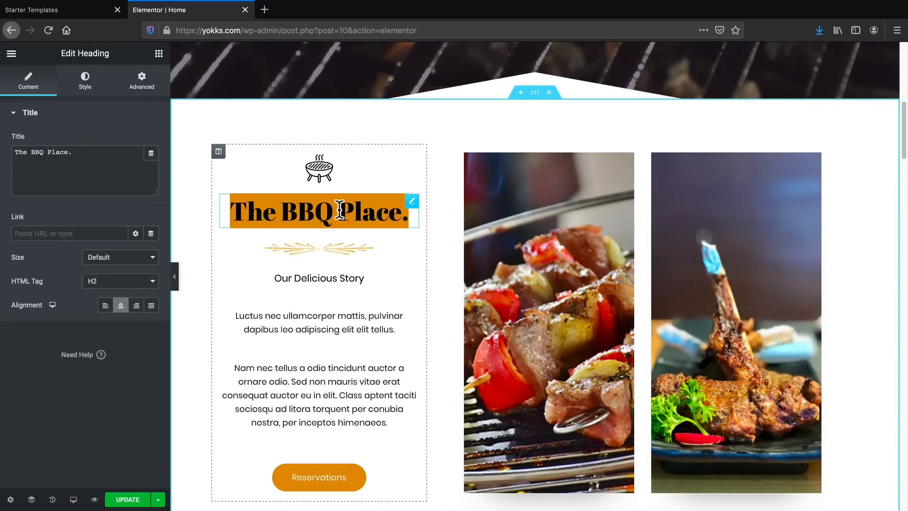
pyautogui.doubleClick(38, 151)
pyautogui.write('Steak')
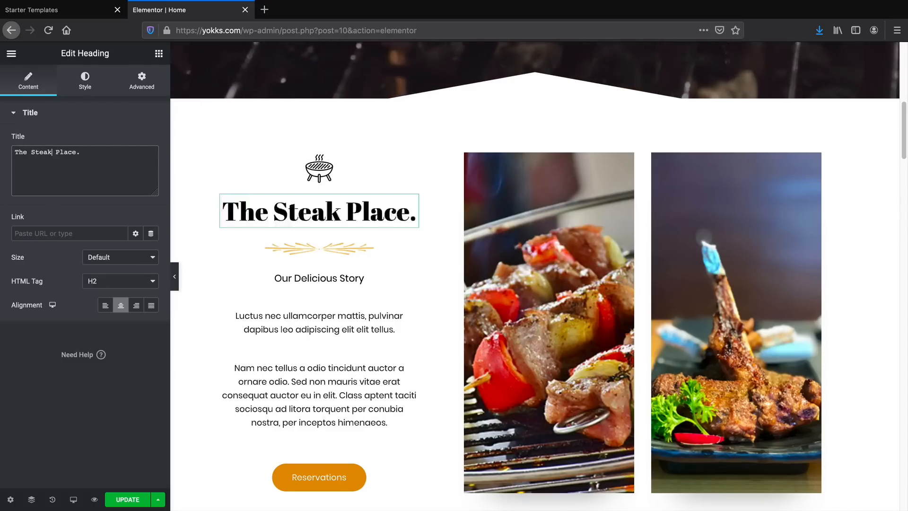
# Set the typography of the story section's Reservations button to Helvetica at 19 px.
pyautogui.scroll(-1, 341, 394)
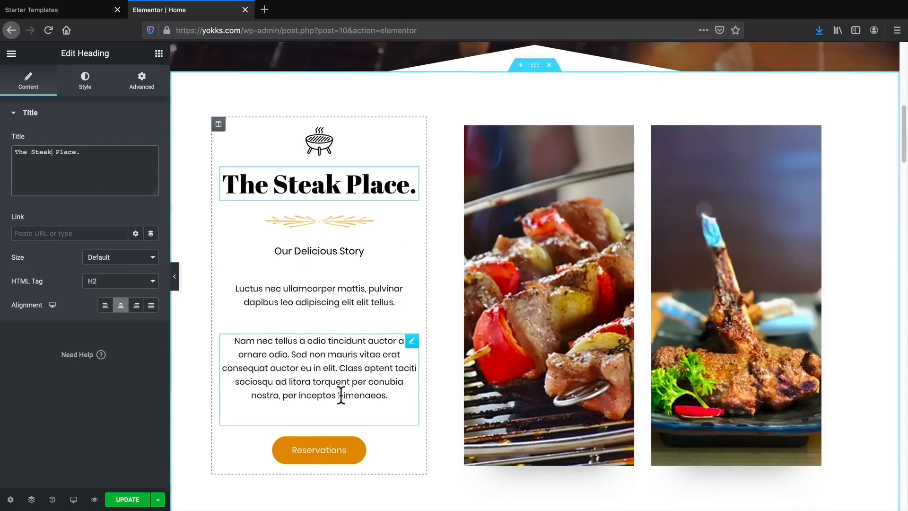
pyautogui.click(326, 454)
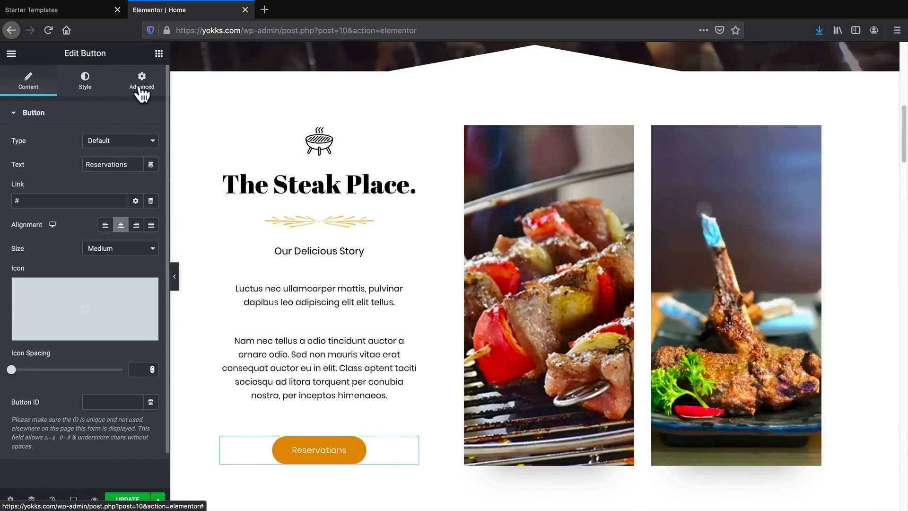
pyautogui.click(85, 88)
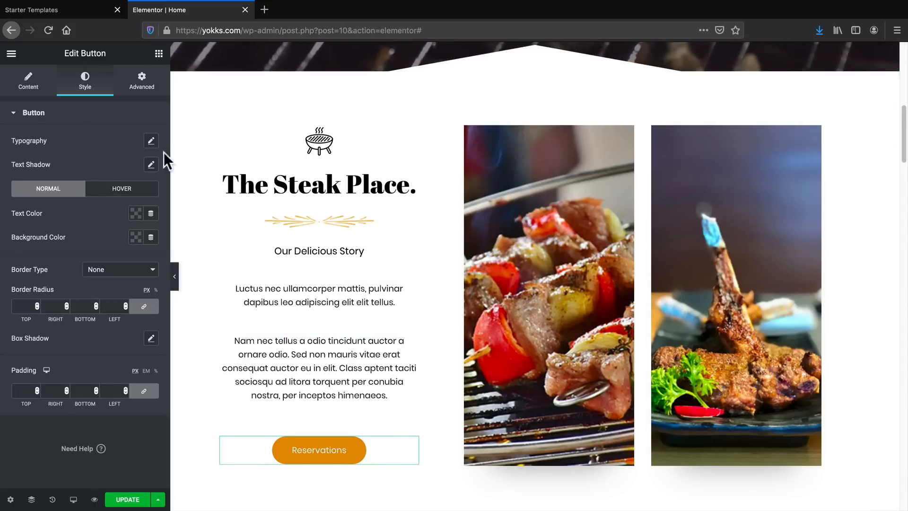
pyautogui.click(151, 140)
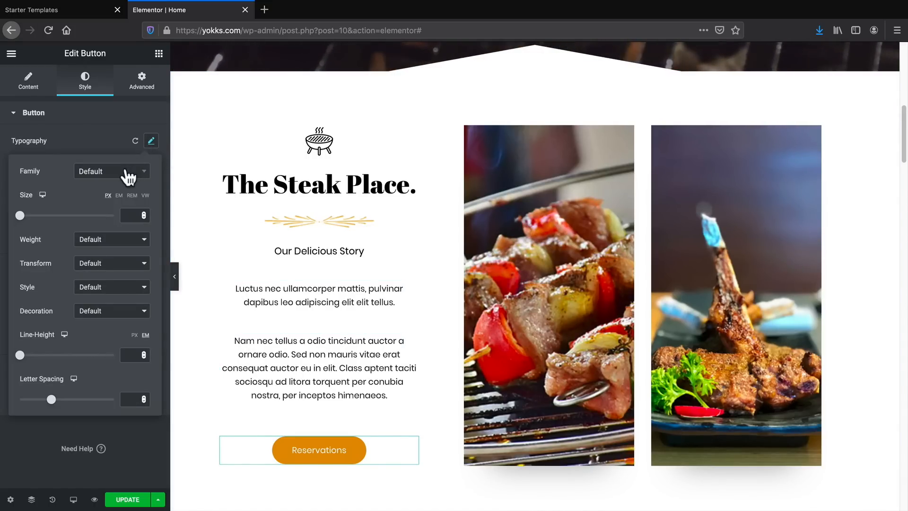
pyautogui.click(126, 175)
pyautogui.click(97, 261)
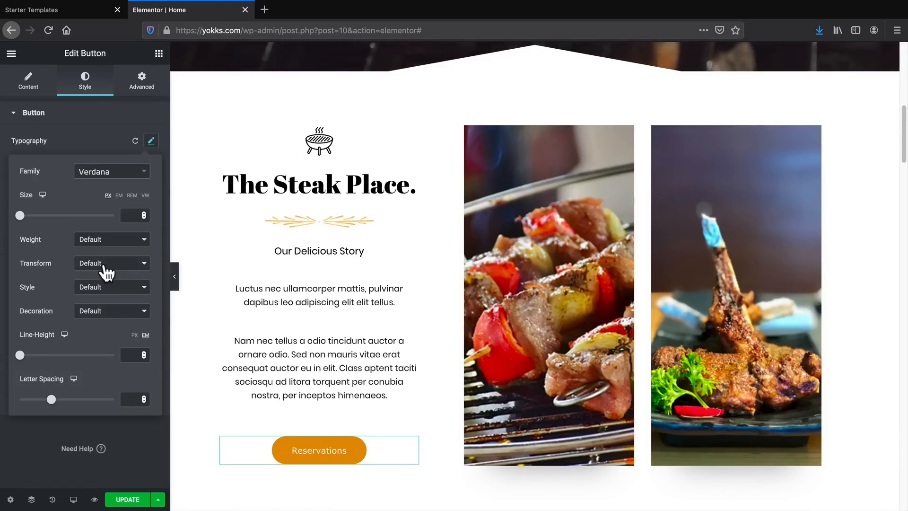
pyautogui.click(117, 180)
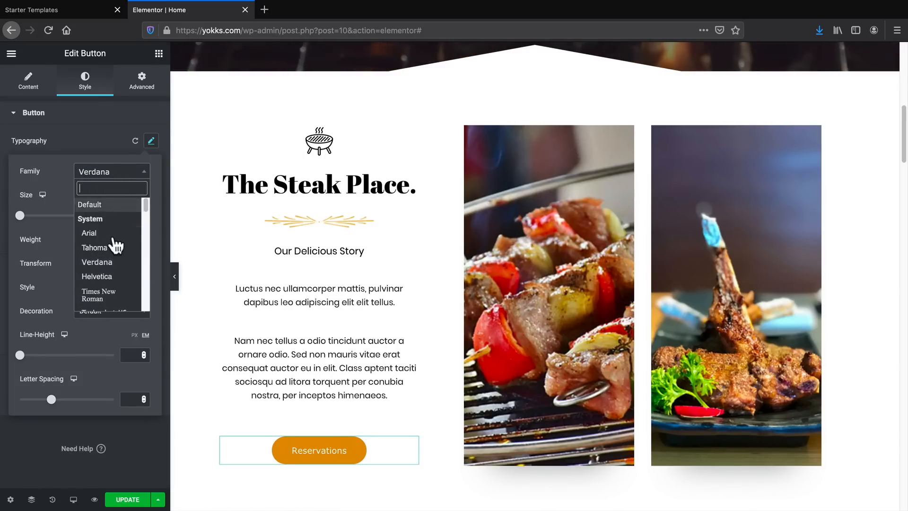
pyautogui.click(109, 278)
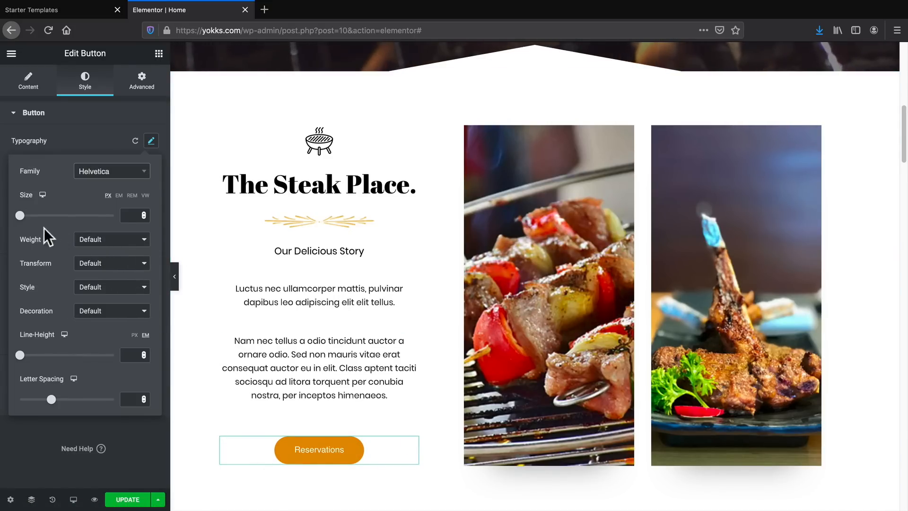
pyautogui.moveTo(20, 215)
pyautogui.mouseDown()
pyautogui.moveTo(68, 220)
pyautogui.moveTo(27, 221)
pyautogui.mouseUp()
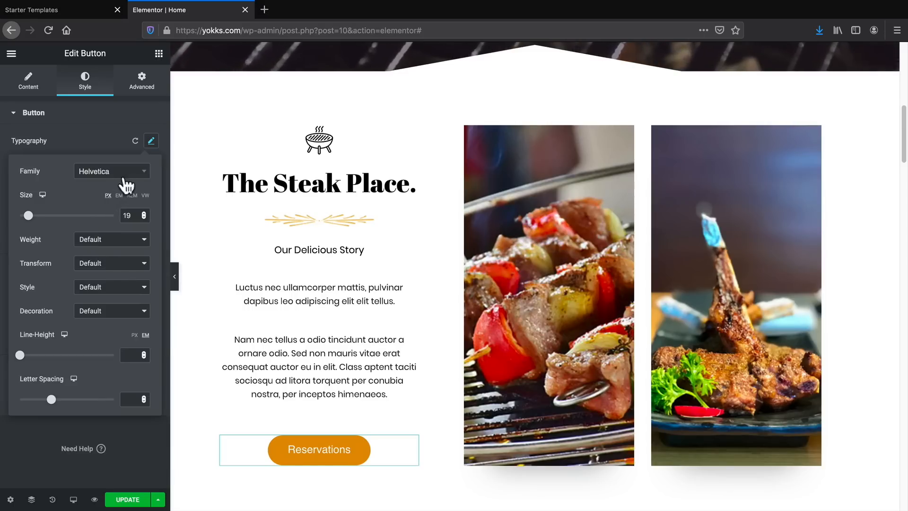
pyautogui.click(151, 141)
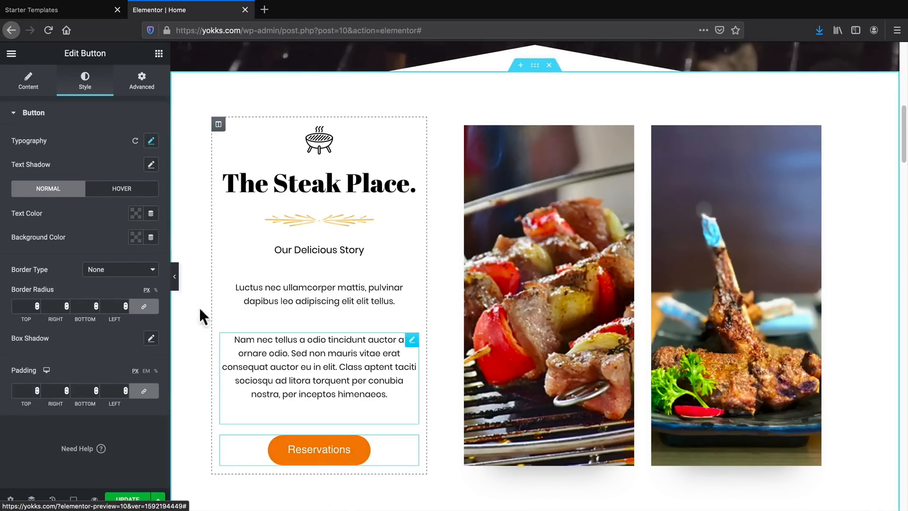
# Set the story section's Reservations button background color to black, #000000.
pyautogui.click(137, 239)
pyautogui.moveTo(176, 337); pyautogui.dragTo(120, 353)
pyautogui.click(156, 264)
pyautogui.click(140, 266)
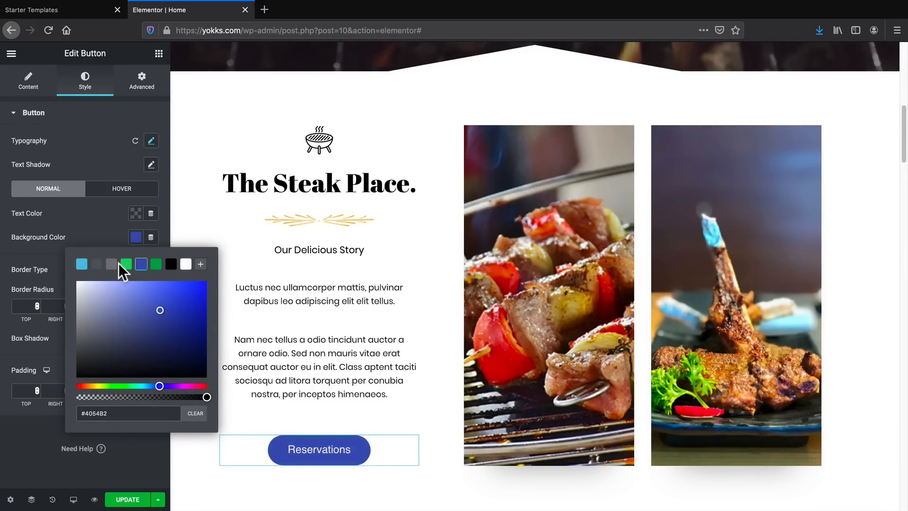
pyautogui.click(156, 265)
pyautogui.click(171, 265)
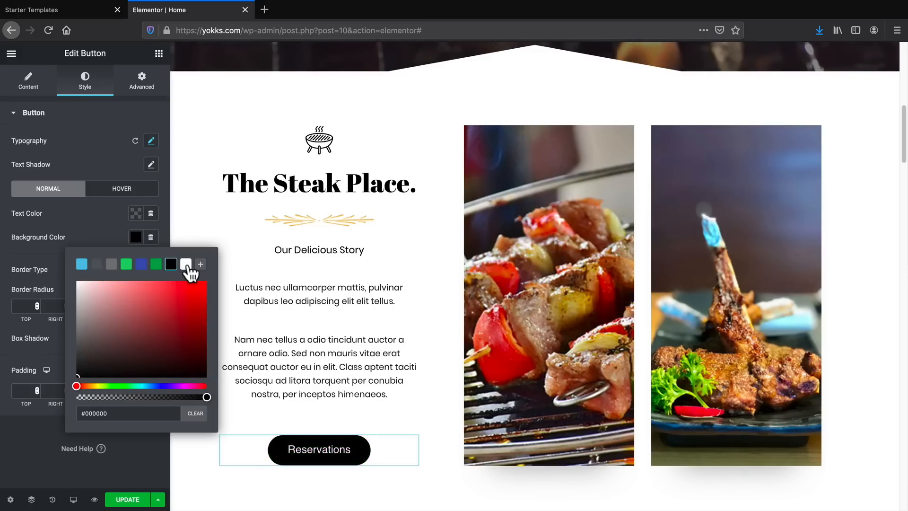
pyautogui.click(148, 453)
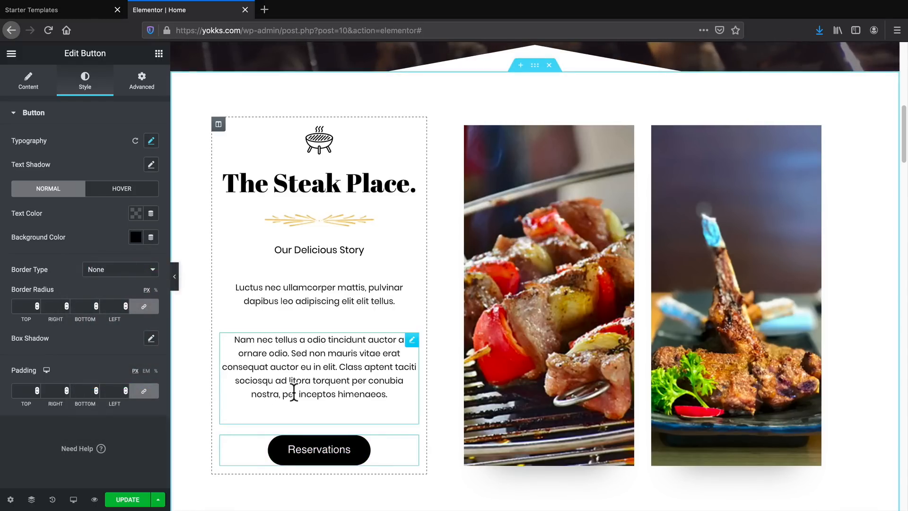
# Replace the Food Magazine logo in the Featured On row with the uploaded Desktop image 200403_DW_FB_profile2.jpg.
pyautogui.scroll(-3, 345, 410)
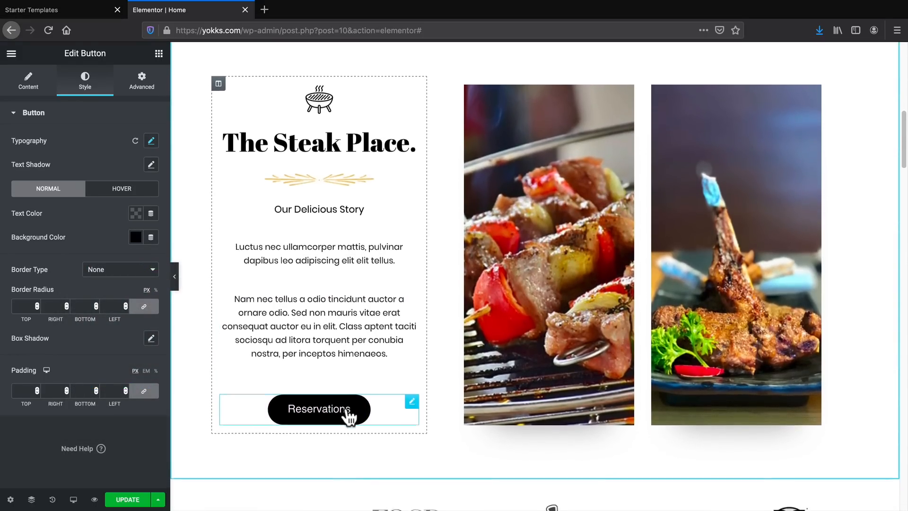
pyautogui.scroll(-5, 347, 407)
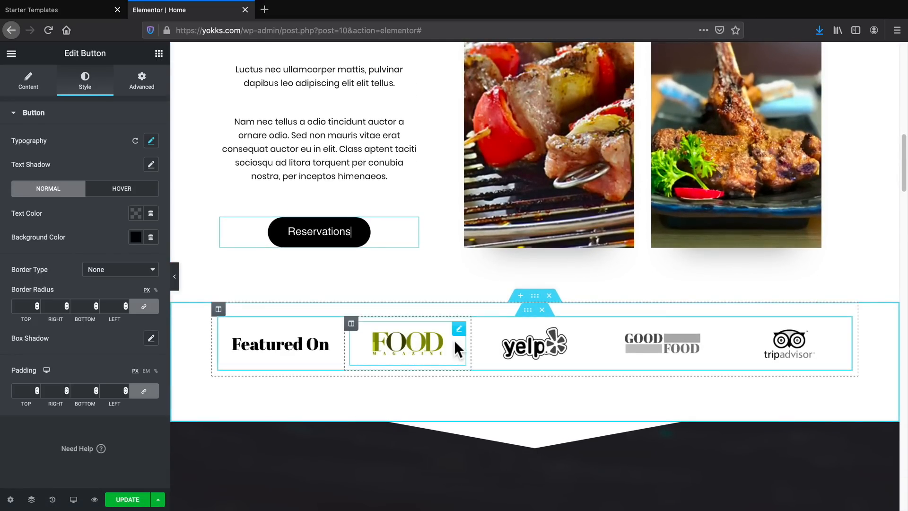
pyautogui.click(422, 349)
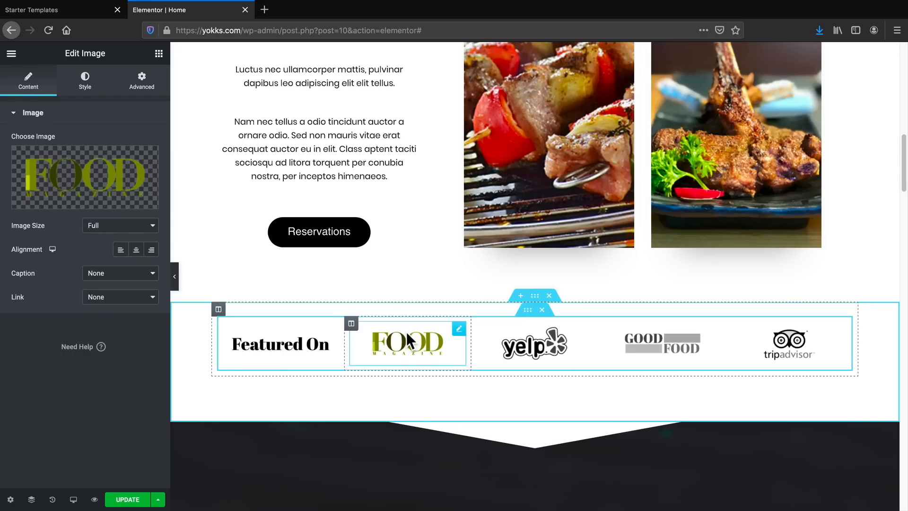
pyautogui.click(78, 202)
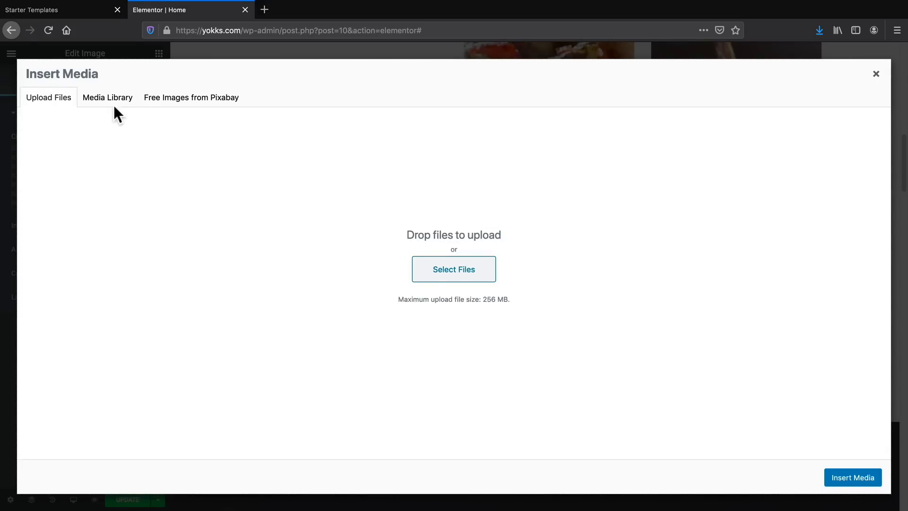
pyautogui.click(433, 267)
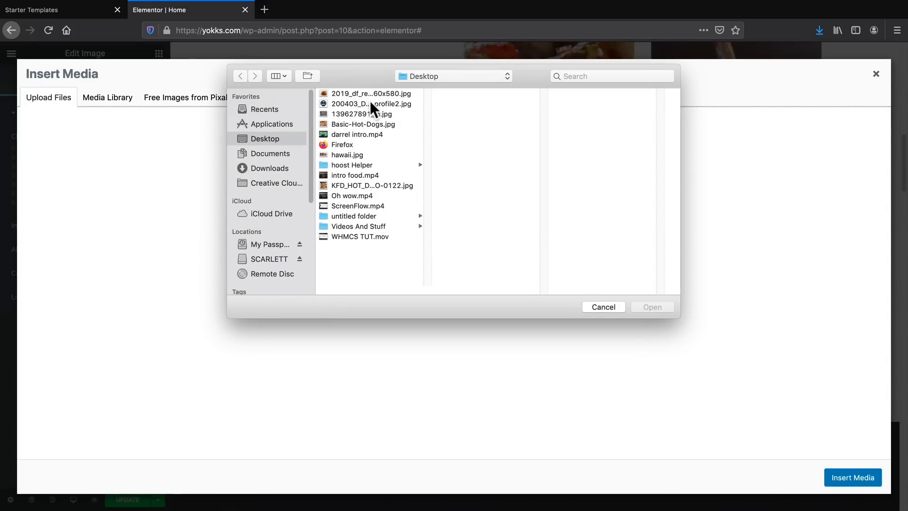
pyautogui.click(370, 102)
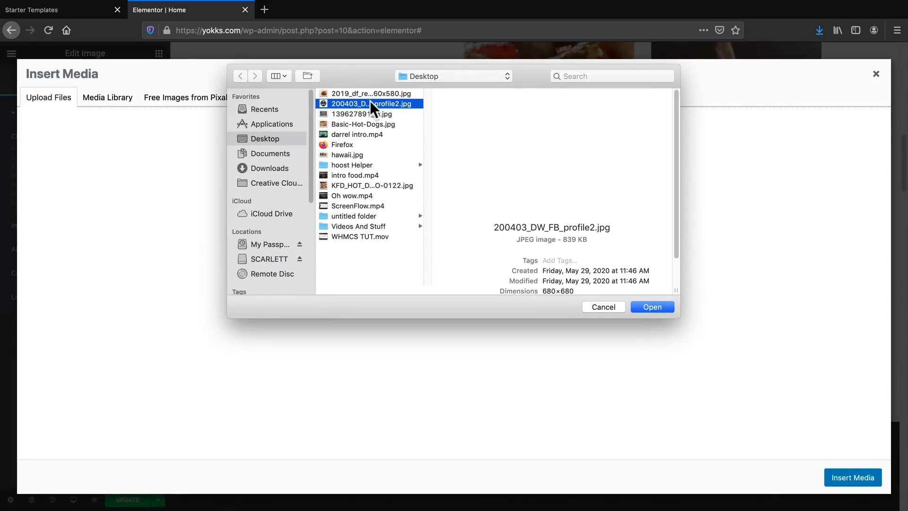
pyautogui.click(659, 307)
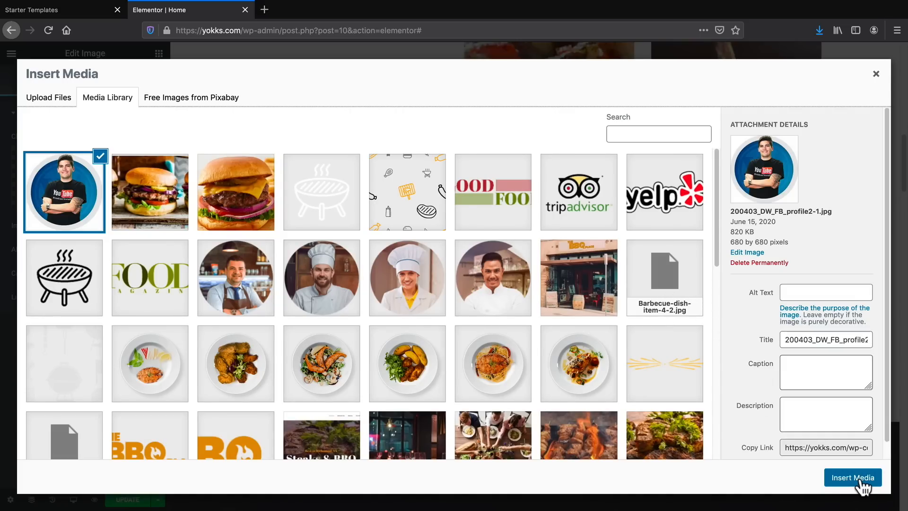
pyautogui.click(857, 477)
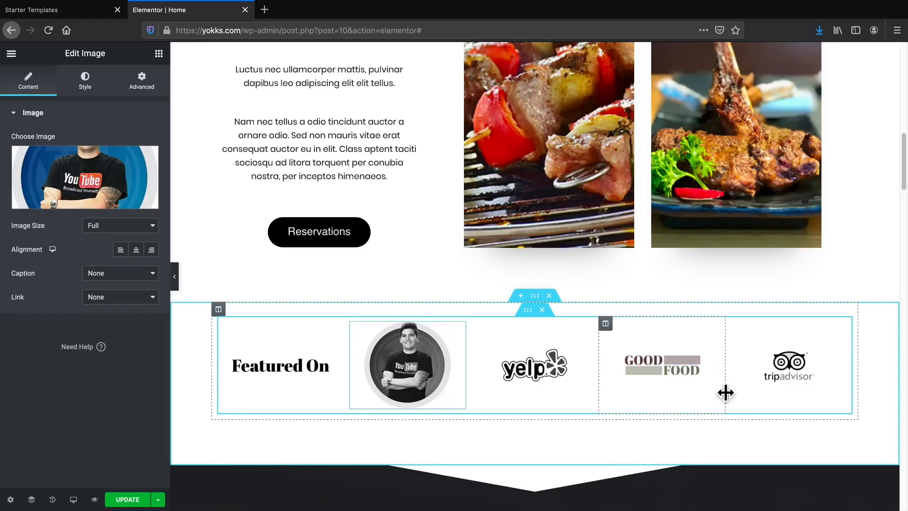
# Set the text color of the Featured Delicacies heading to white, #FFFFFF.
pyautogui.scroll(-1, 416, 341)
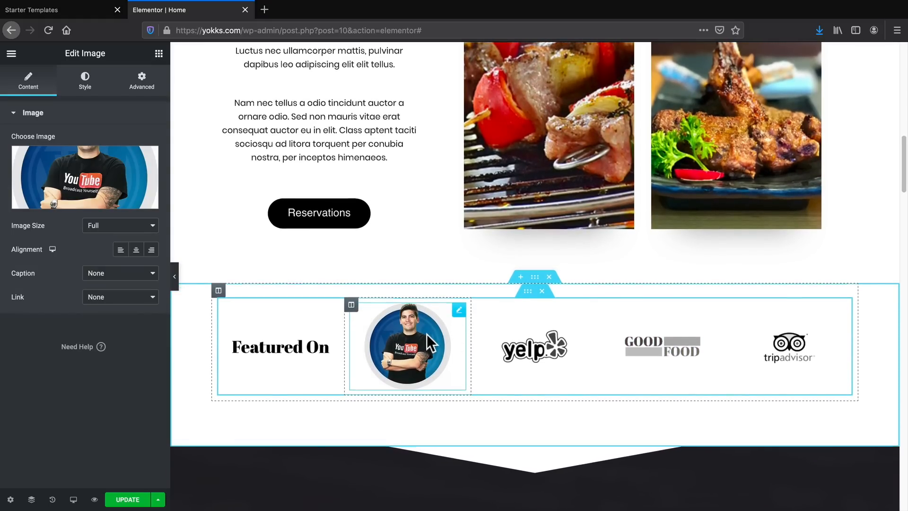
pyautogui.scroll(-2, 427, 333)
pyautogui.scroll(-5, 432, 324)
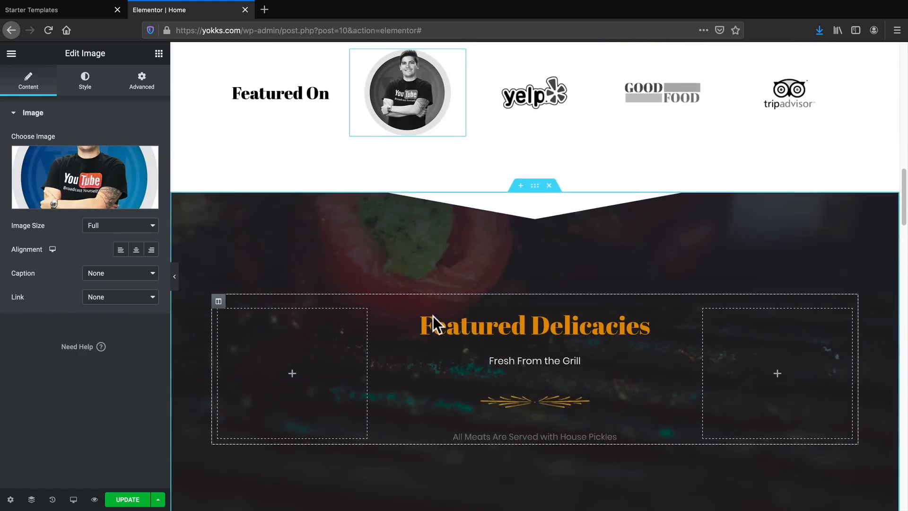
pyautogui.tripleClick(474, 312)
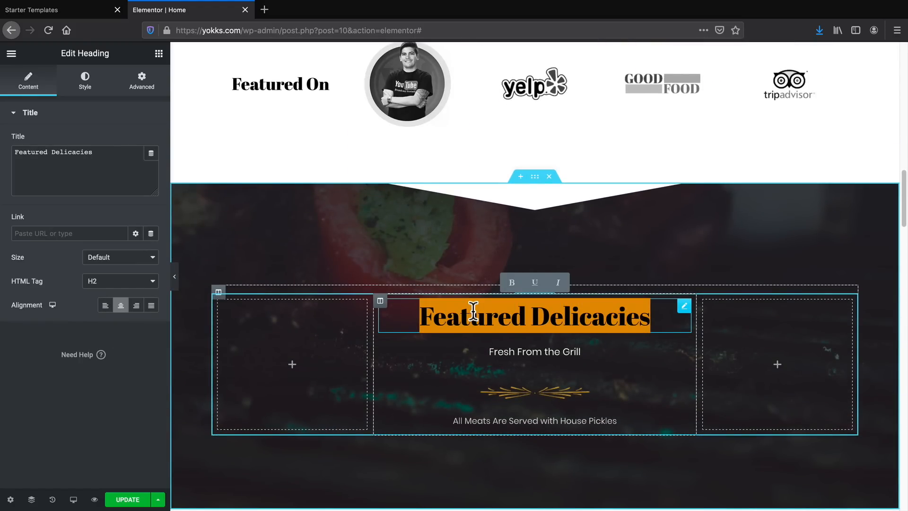
pyautogui.click(85, 80)
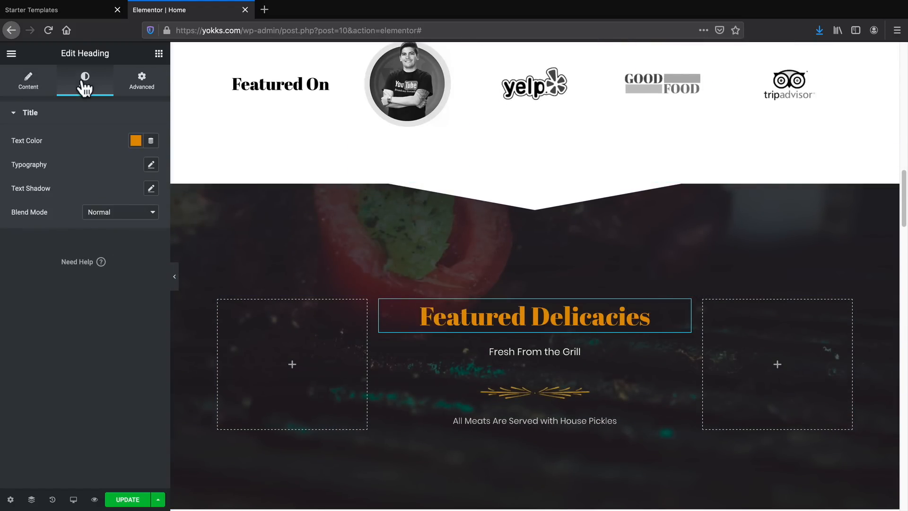
pyautogui.click(135, 142)
pyautogui.click(186, 168)
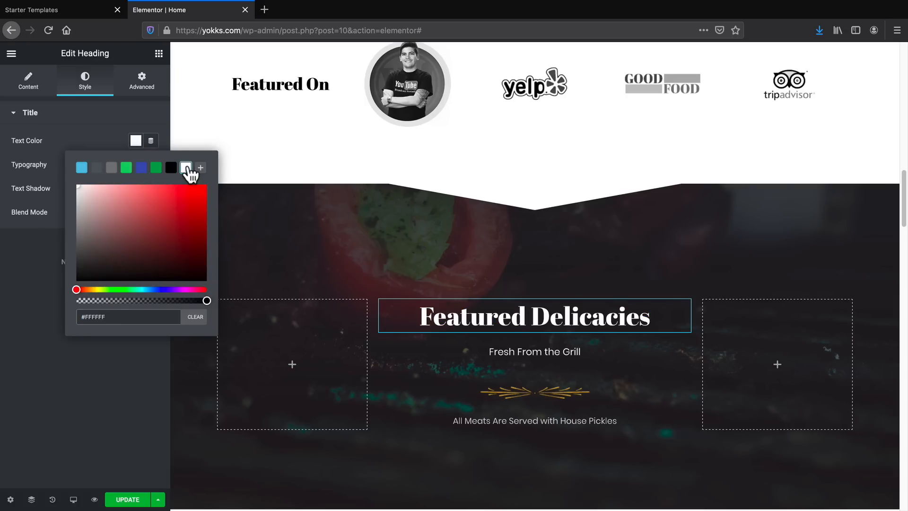
pyautogui.click(32, 305)
# Add an Image widget to the empty column left of the Featured Delicacies heading, using food1-free-img-2.png from the media library.
pyautogui.scroll(-1, 462, 387)
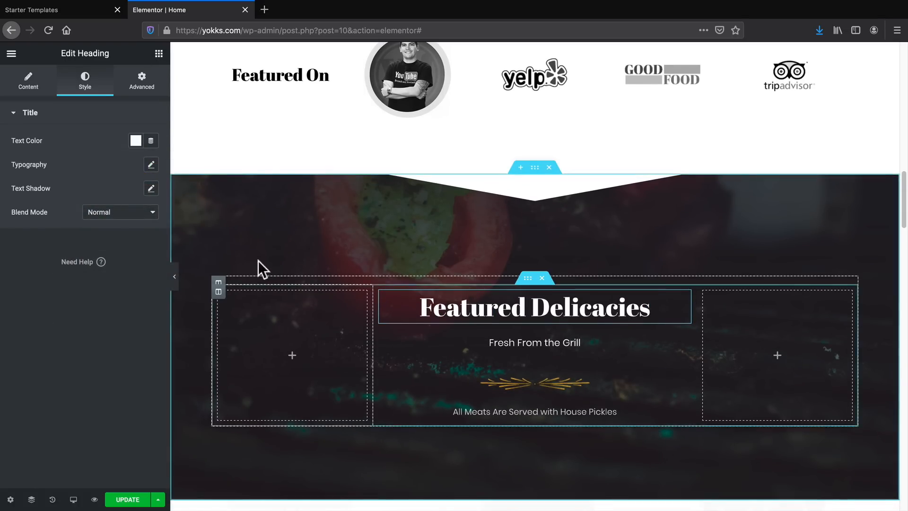
pyautogui.click(159, 53)
pyautogui.moveTo(83, 221); pyautogui.dragTo(314, 364)
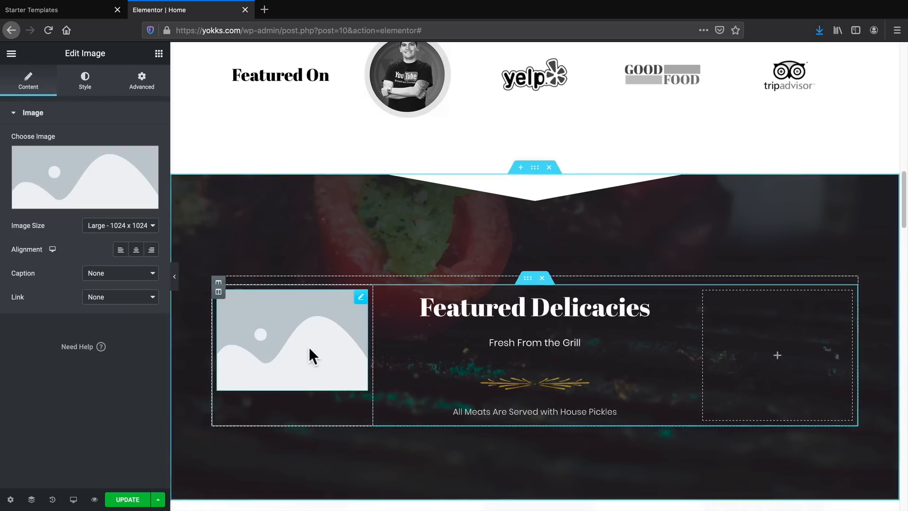
pyautogui.click(111, 196)
pyautogui.scroll(-2, 466, 335)
pyautogui.click(518, 289)
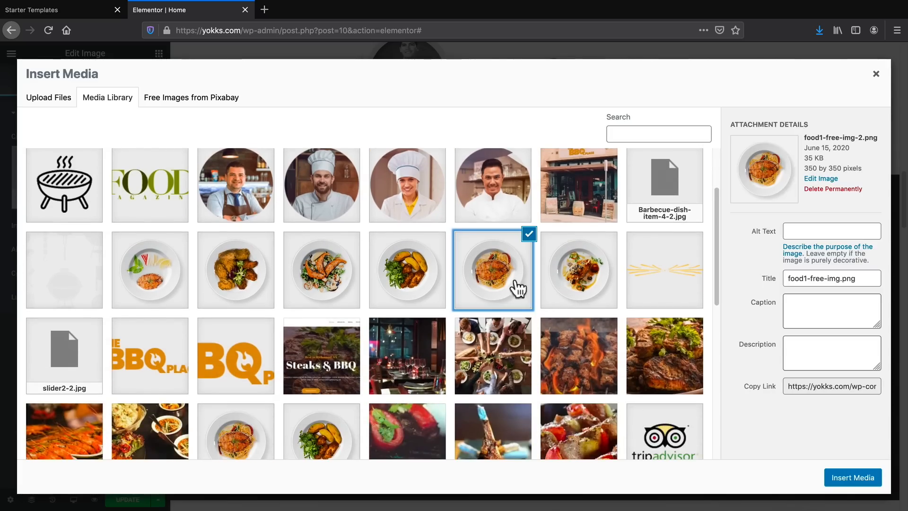
pyautogui.click(831, 479)
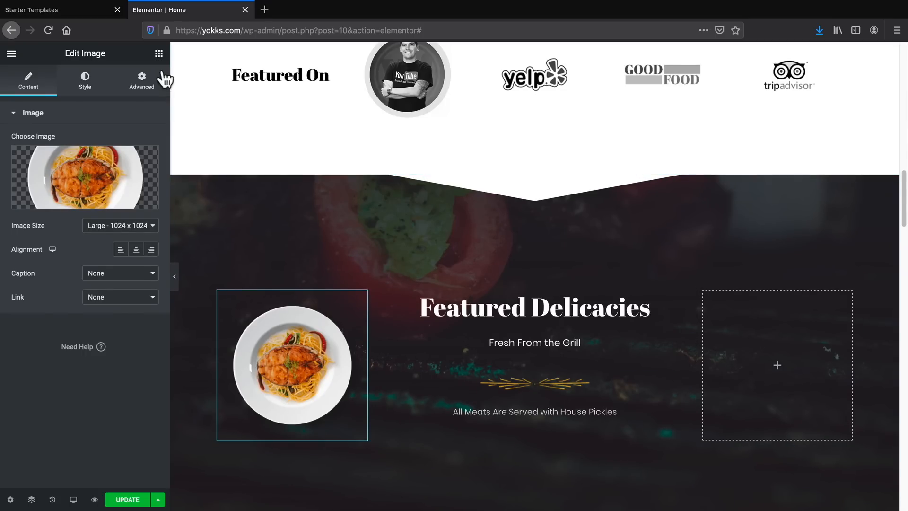
# Add an Image widget to the empty column right of the Featured Delicacies heading, using the fried chicken plate from the media library.
pyautogui.click(775, 368)
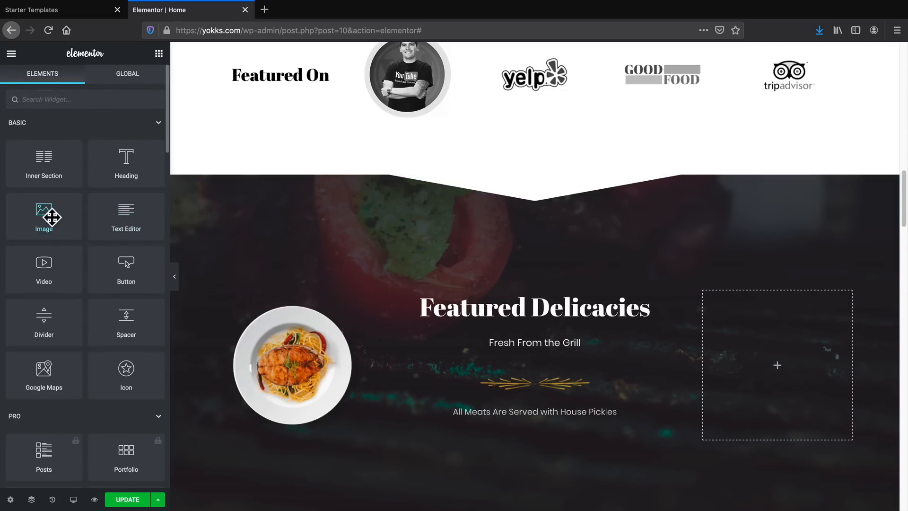
pyautogui.moveTo(424, 235); pyautogui.dragTo(785, 362)
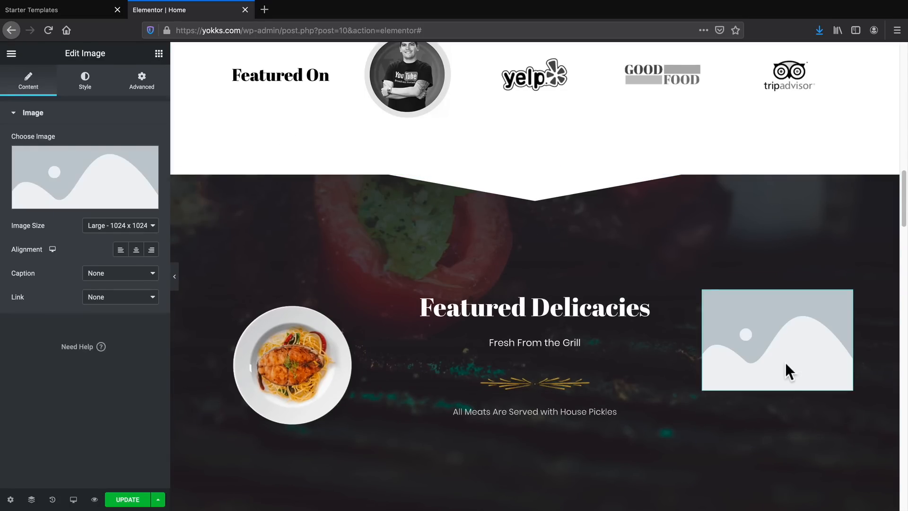
pyautogui.click(59, 203)
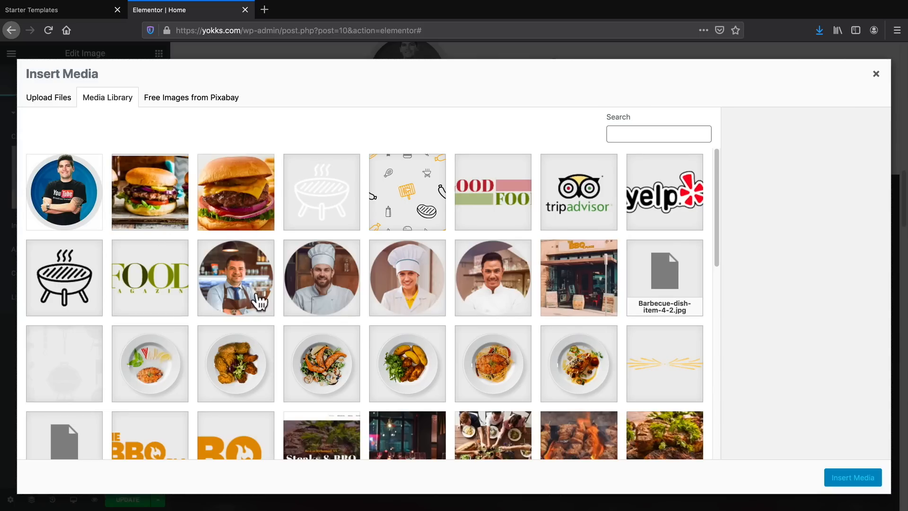
pyautogui.click(227, 379)
pyautogui.click(850, 478)
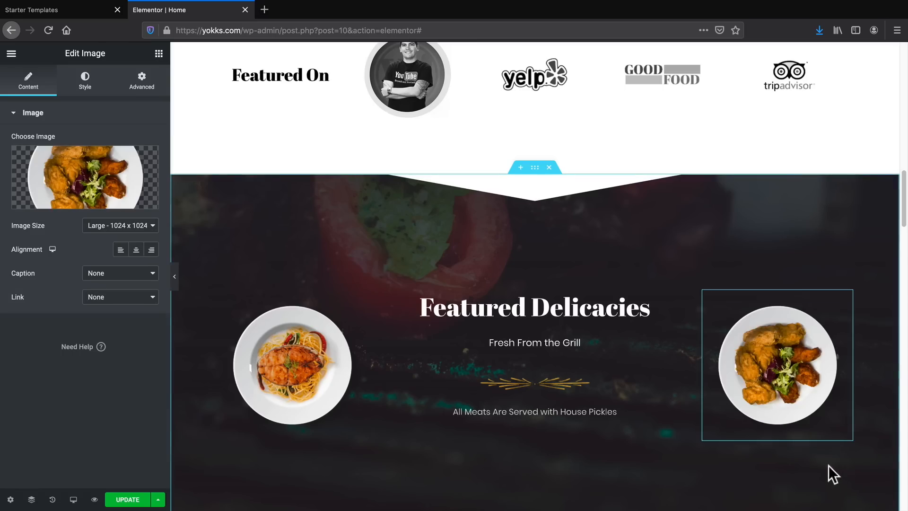
# Check the menu items and testimonials further down the home page, and update the page to save the changes.
pyautogui.scroll(-3, 566, 345)
pyautogui.scroll(-10, 563, 345)
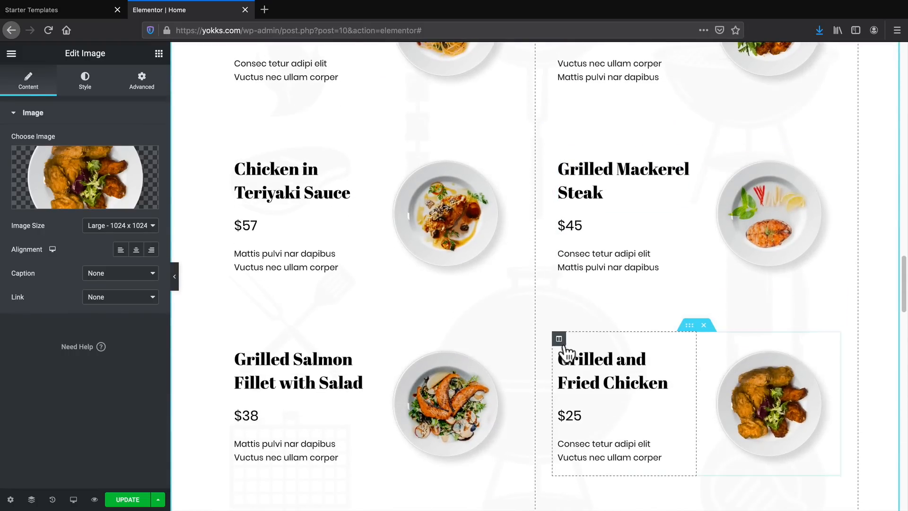
pyautogui.click(568, 355)
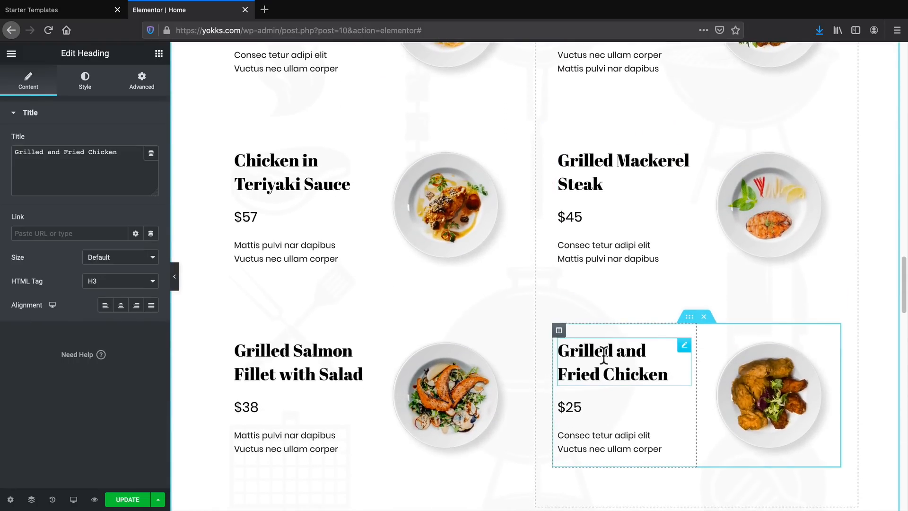
pyautogui.scroll(-10, 612, 365)
pyautogui.scroll(-15, 612, 365)
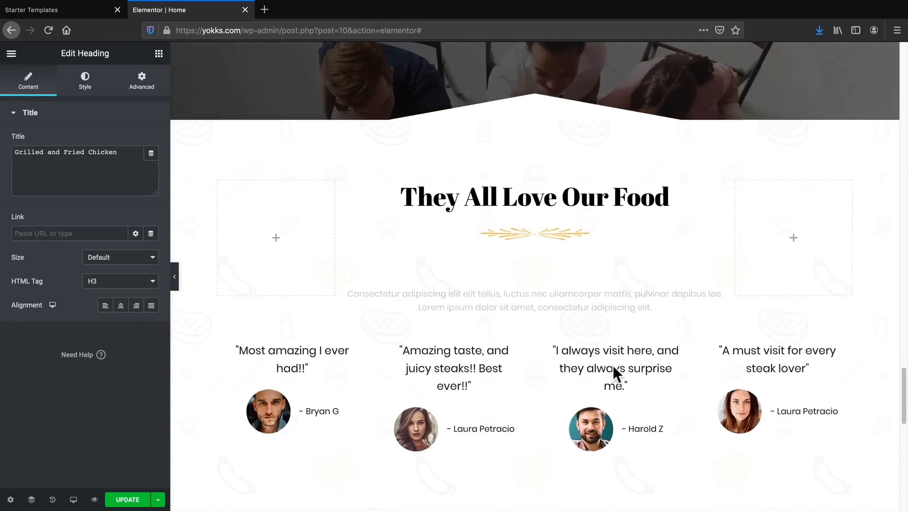
pyautogui.scroll(6, 611, 365)
pyautogui.scroll(20, 599, 421)
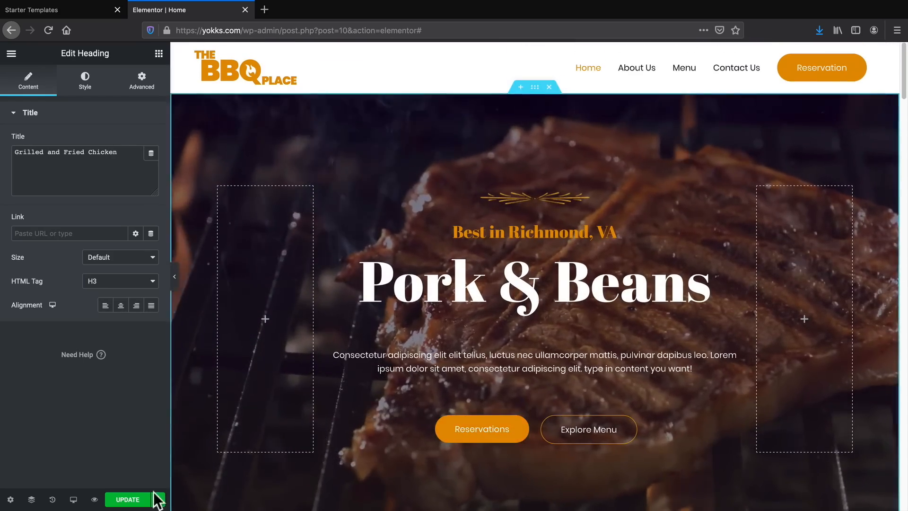
pyautogui.click(153, 497)
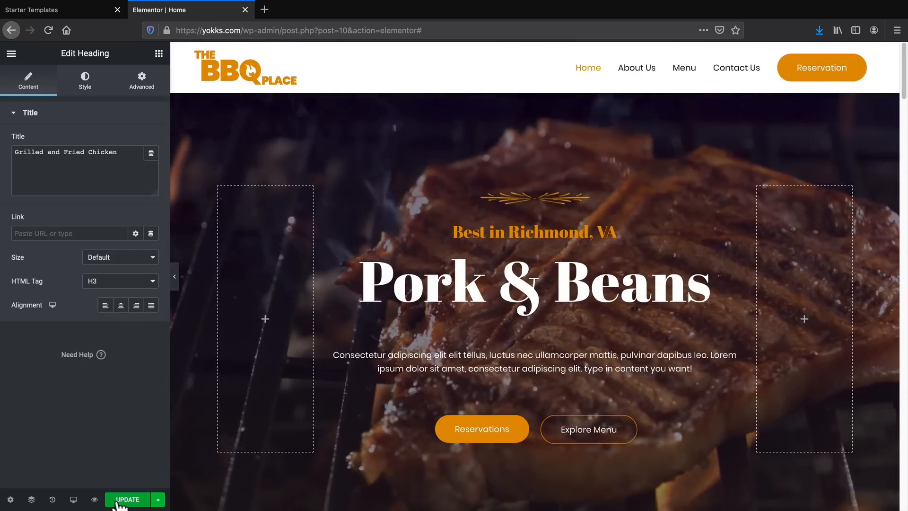
# Delete the Featured On logo section from the home page.
pyautogui.scroll(-1, 441, 365)
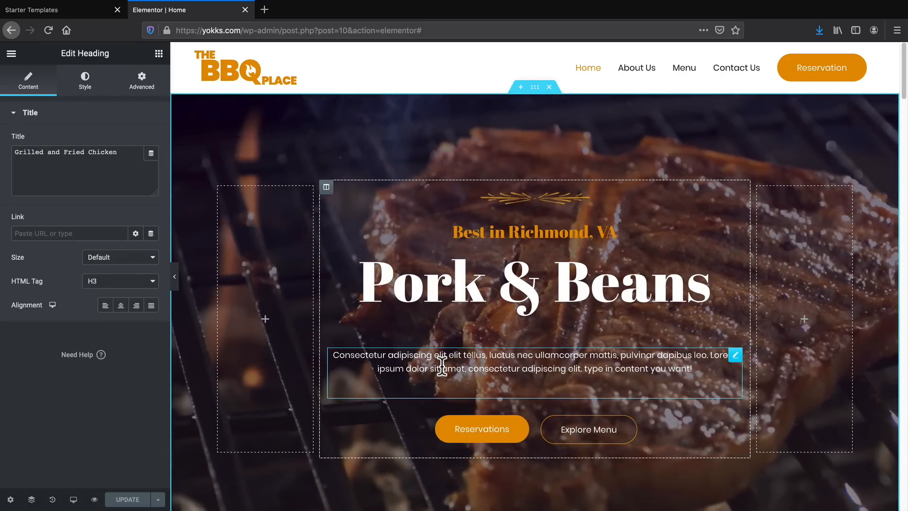
pyautogui.scroll(-5, 505, 349)
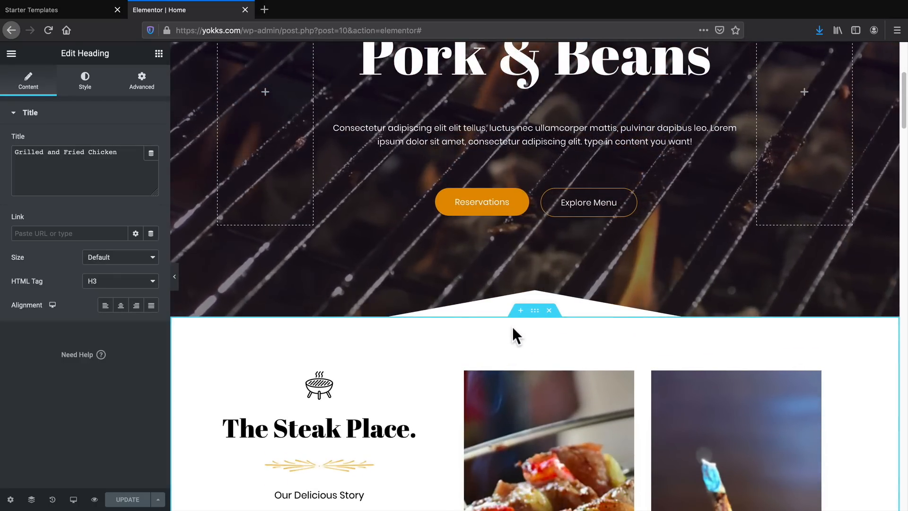
pyautogui.scroll(-8, 512, 331)
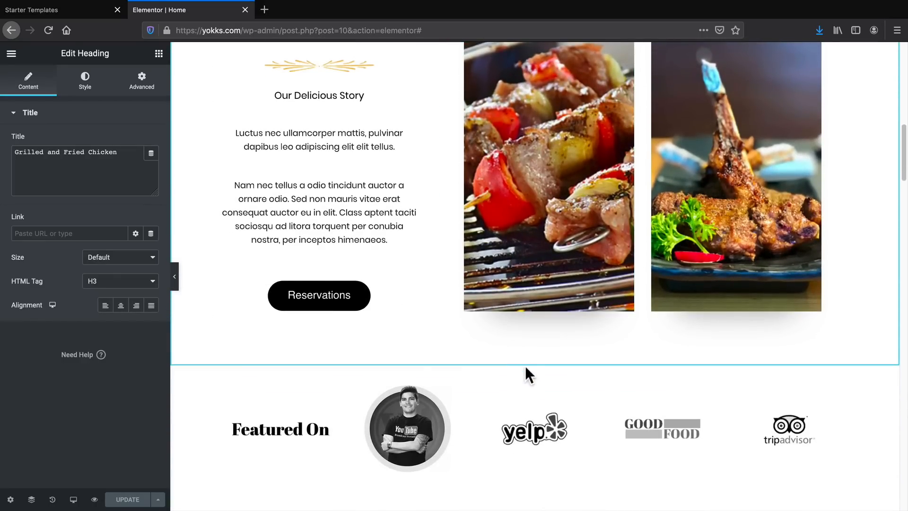
pyautogui.moveTo(520, 360)
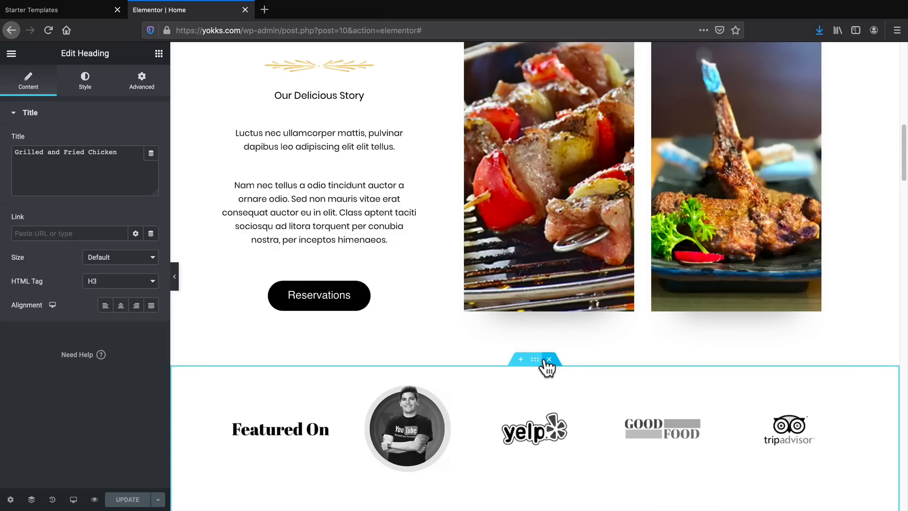
pyautogui.scroll(-2, 543, 357)
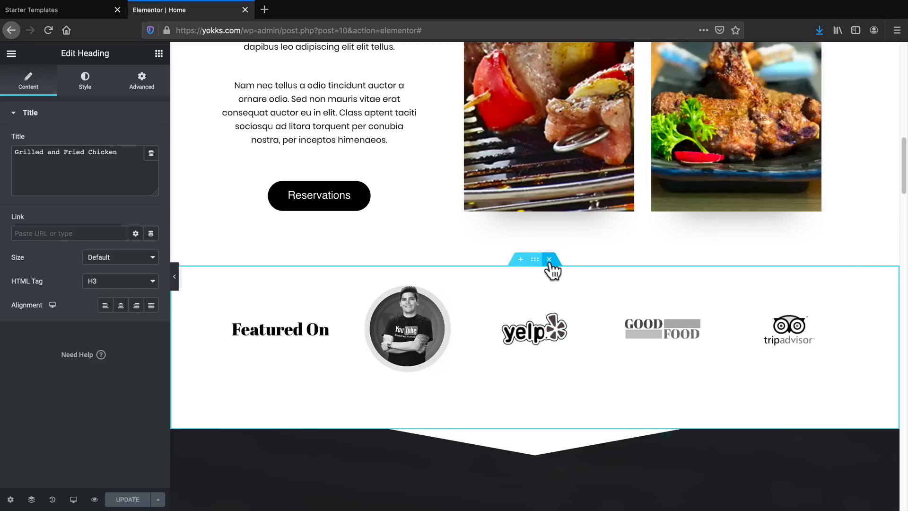
pyautogui.click(549, 260)
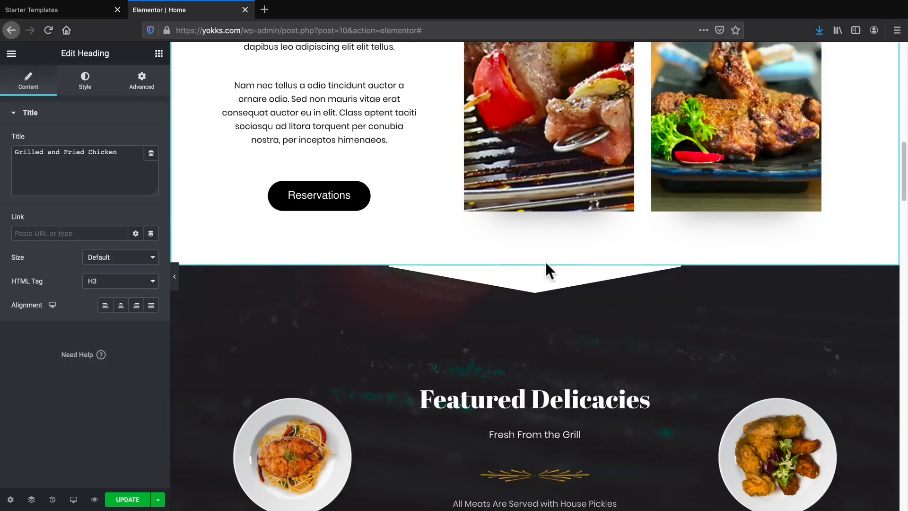
# Insert a new section with two equal columns directly above the Featured Delicacies section.
pyautogui.click(518, 261)
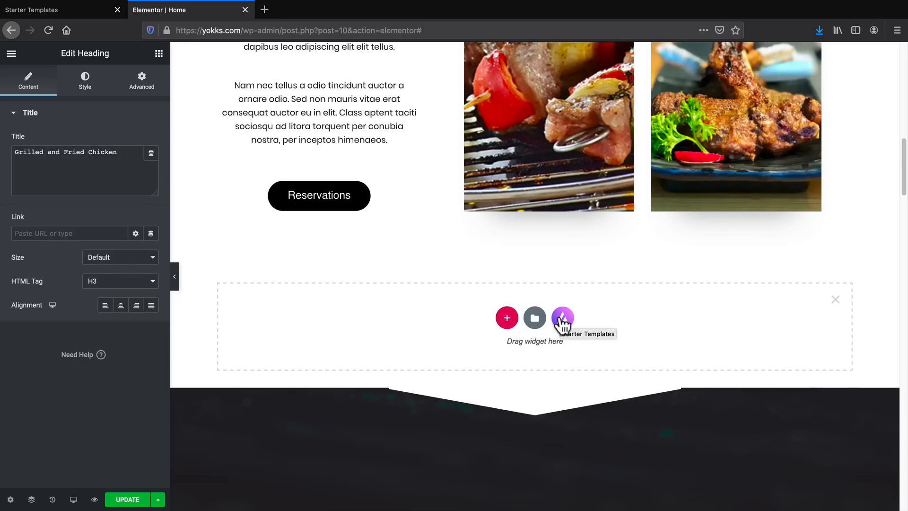
pyautogui.click(507, 319)
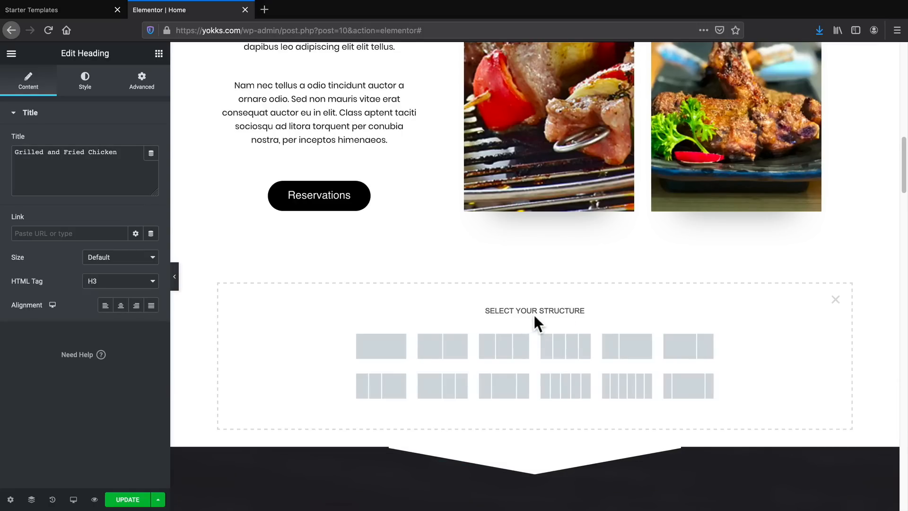
pyautogui.click(450, 348)
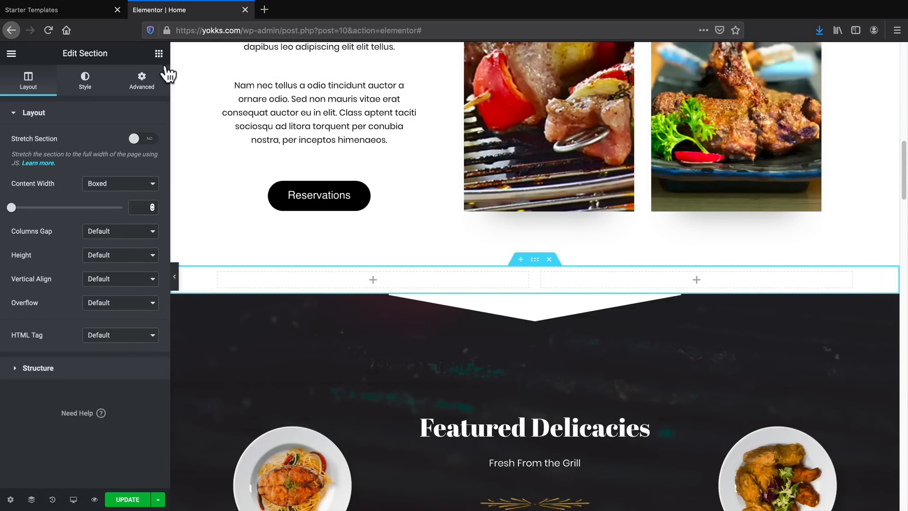
# Add a Heading widget with a Divider beneath it to the right column of the new two-column section.
pyautogui.click(159, 56)
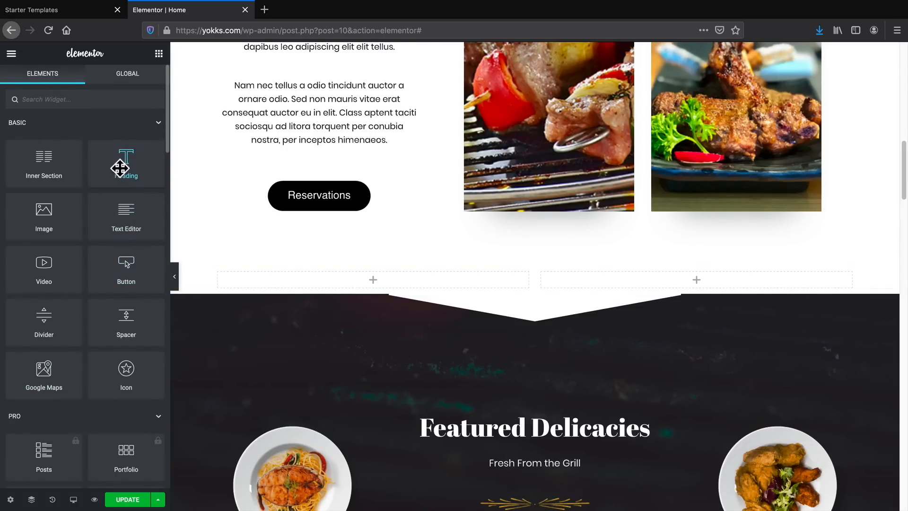
pyautogui.moveTo(118, 159); pyautogui.dragTo(704, 282)
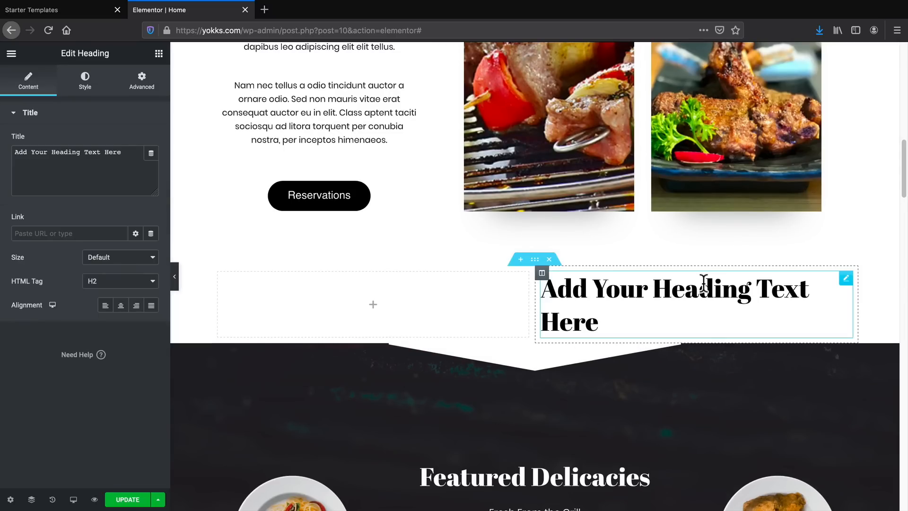
pyautogui.click(159, 53)
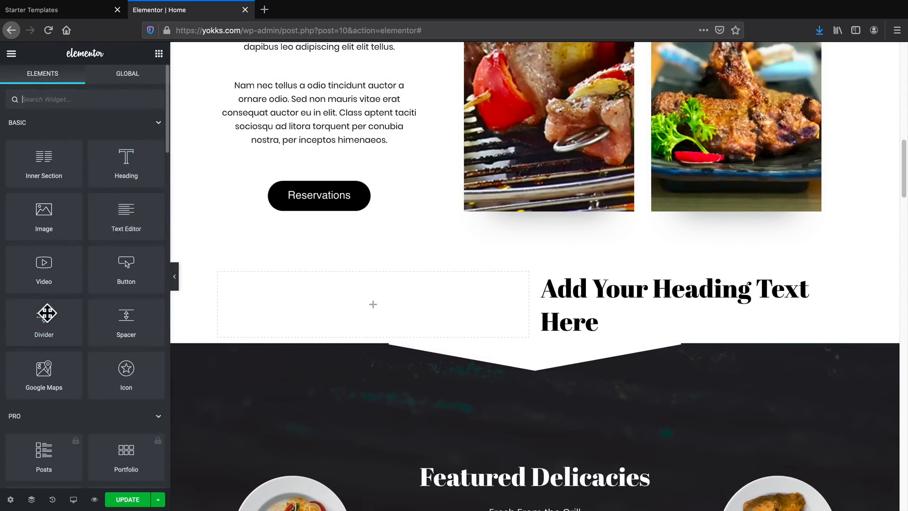
pyautogui.moveTo(45, 313); pyautogui.dragTo(608, 331)
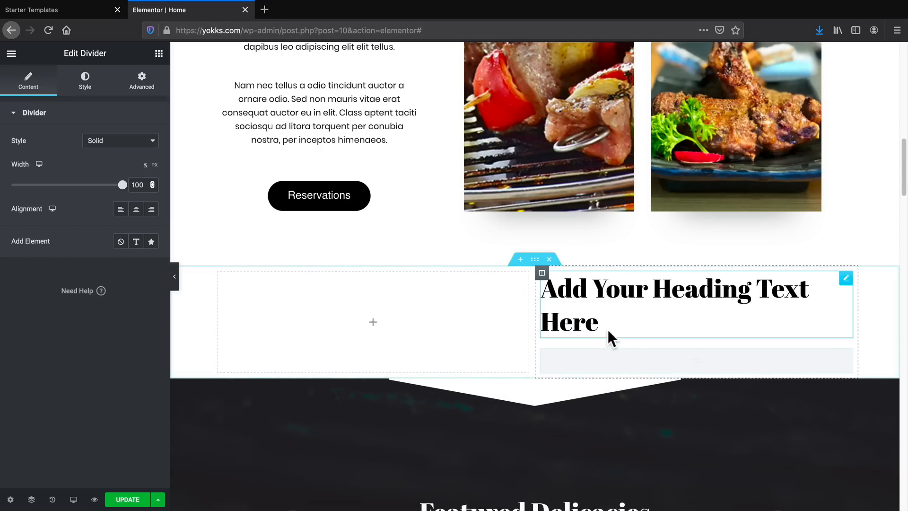
# Add a Text Editor widget below the divider in the right column, followed by a Button widget.
pyautogui.click(159, 53)
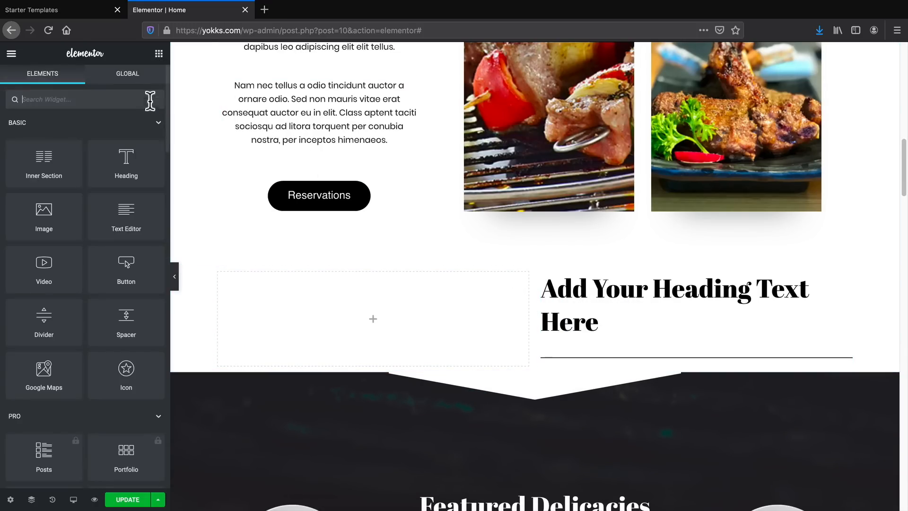
pyautogui.moveTo(126, 217); pyautogui.dragTo(606, 367)
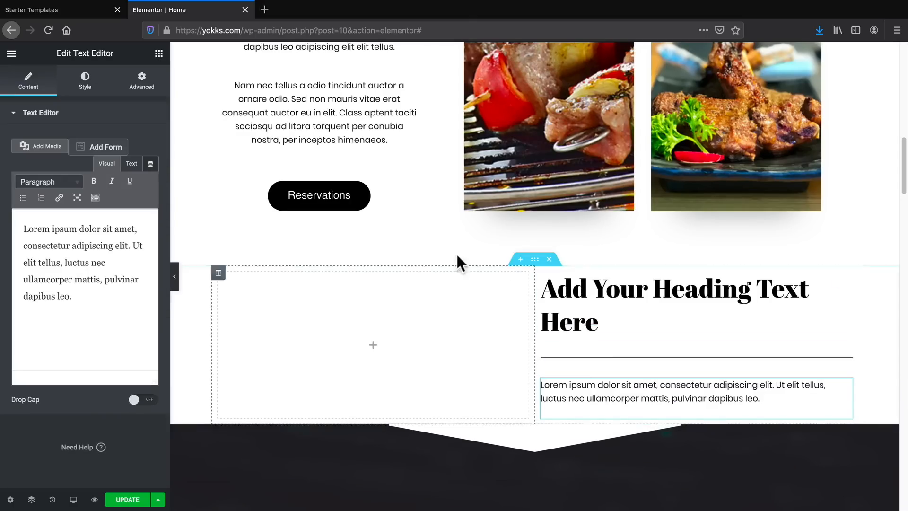
pyautogui.click(159, 54)
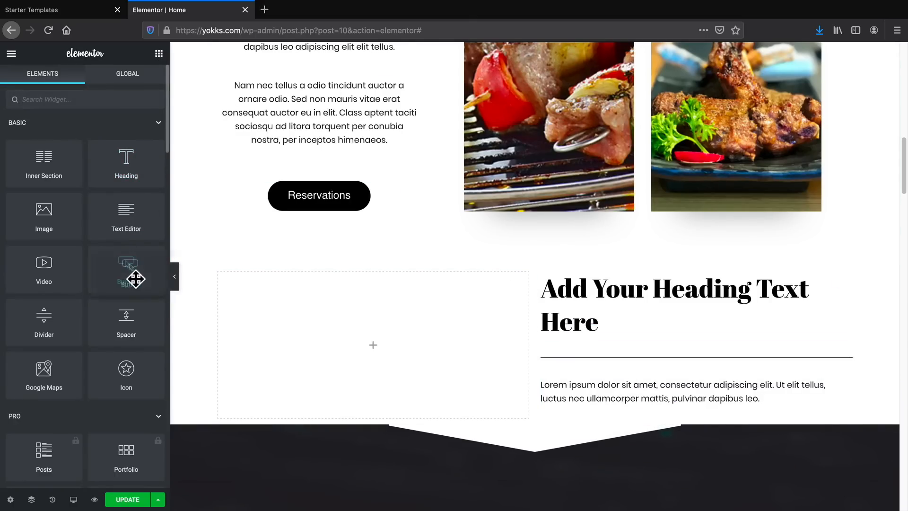
pyautogui.moveTo(136, 279); pyautogui.dragTo(622, 416)
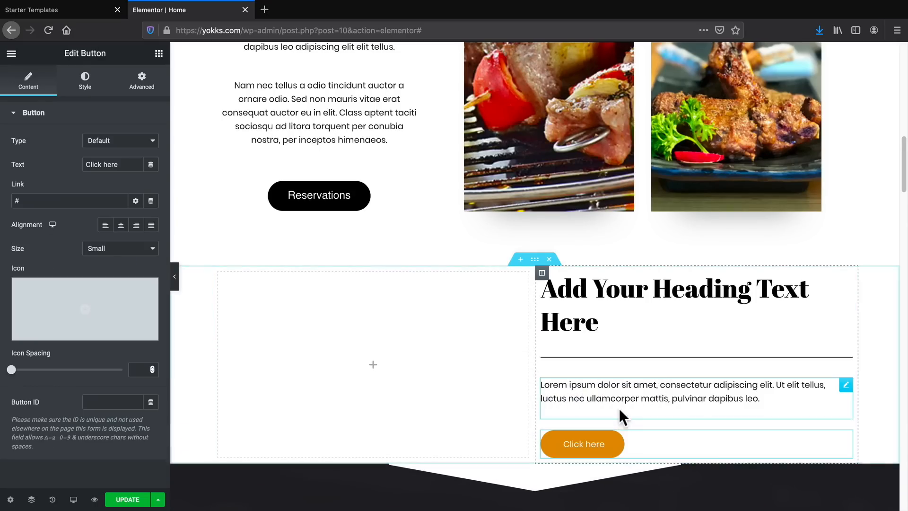
pyautogui.scroll(-2, 594, 367)
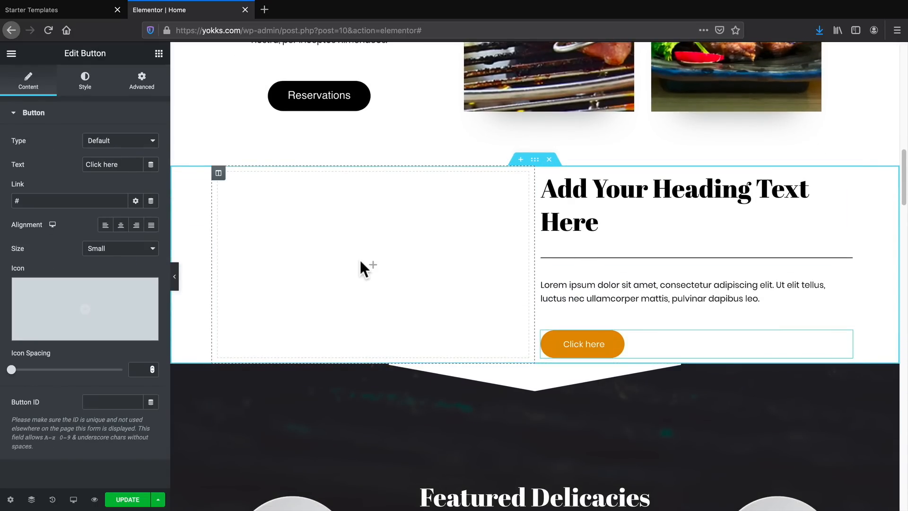
# Add an Image widget to the empty left column and set its image to Barbecue-dish-item-3-2.jpg from the media library.
pyautogui.click(373, 269)
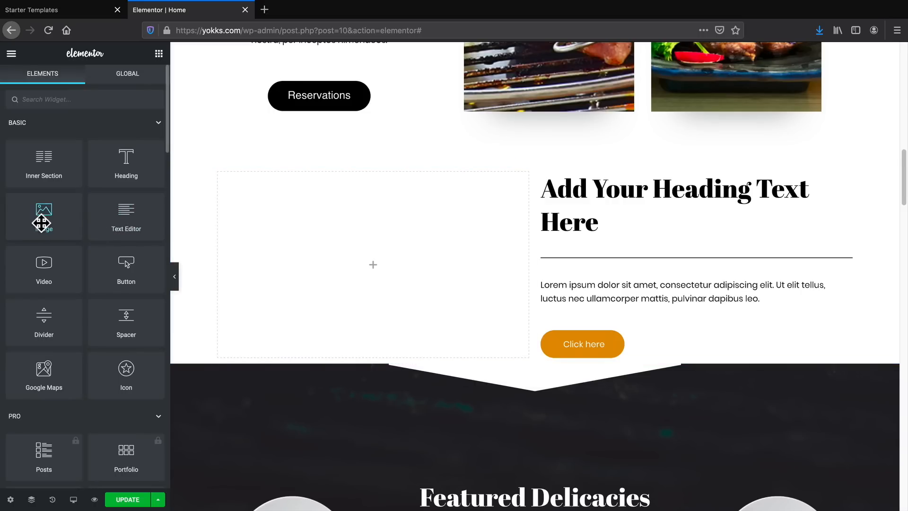
pyautogui.moveTo(43, 219); pyautogui.dragTo(394, 271)
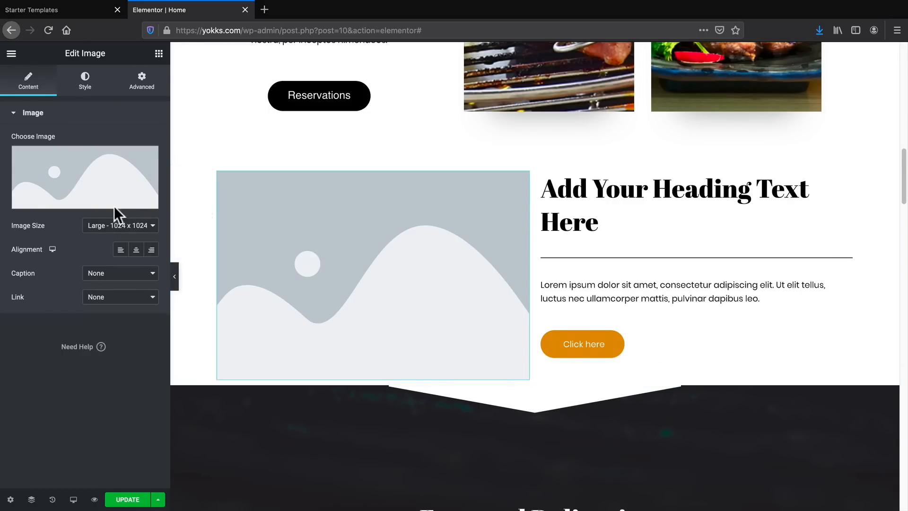
pyautogui.click(90, 205)
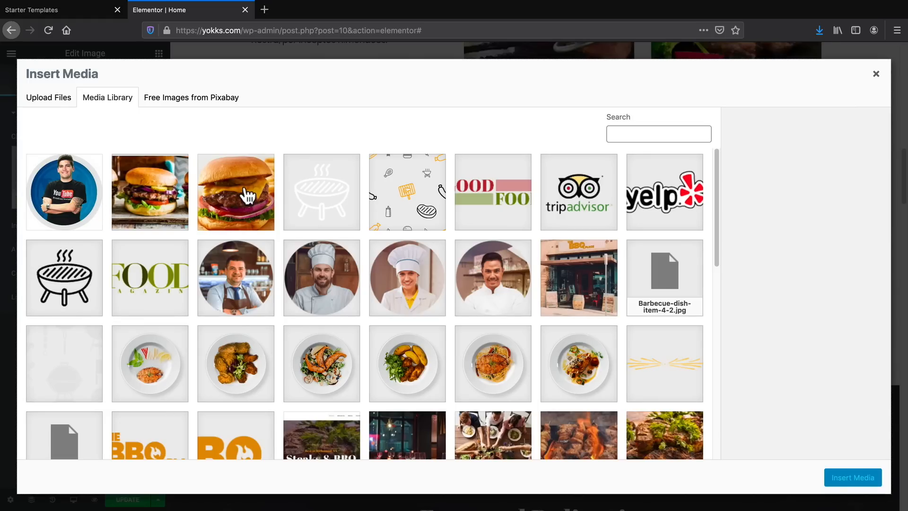
pyautogui.click(167, 189)
pyautogui.click(244, 200)
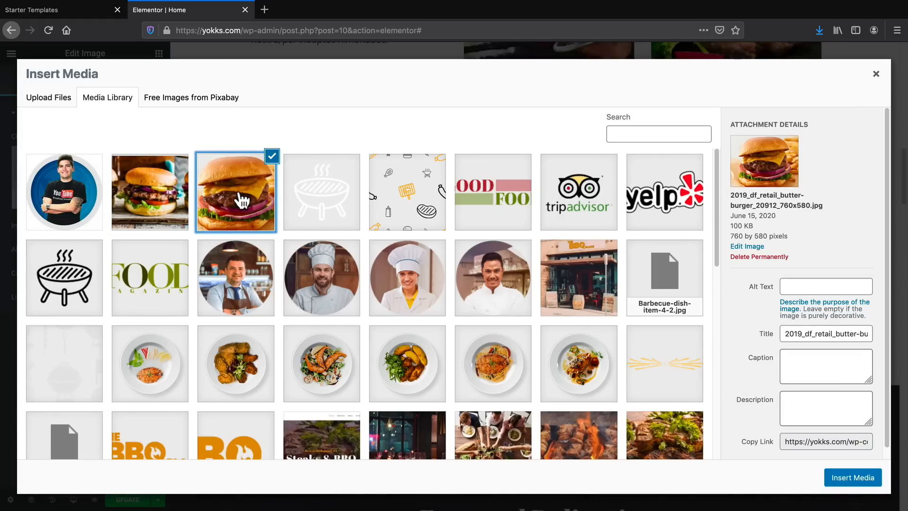
pyautogui.scroll(-3, 449, 307)
pyautogui.click(591, 300)
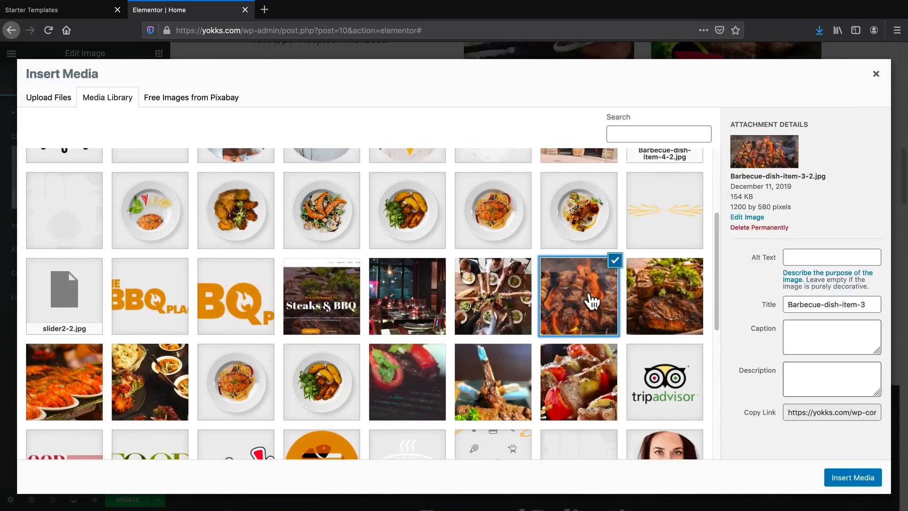
pyautogui.click(851, 477)
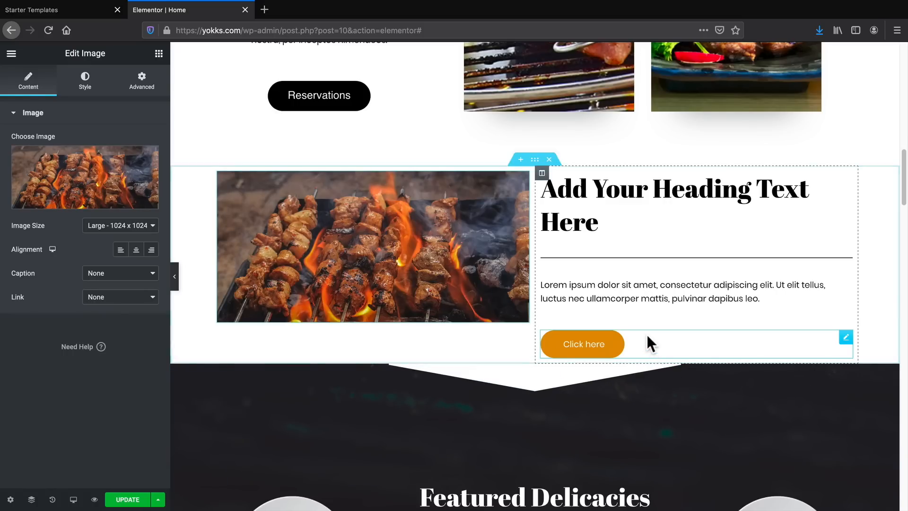
# Replace the placeholder heading in the right column with "Best Beef In Town!".
pyautogui.tripleClick(619, 225)
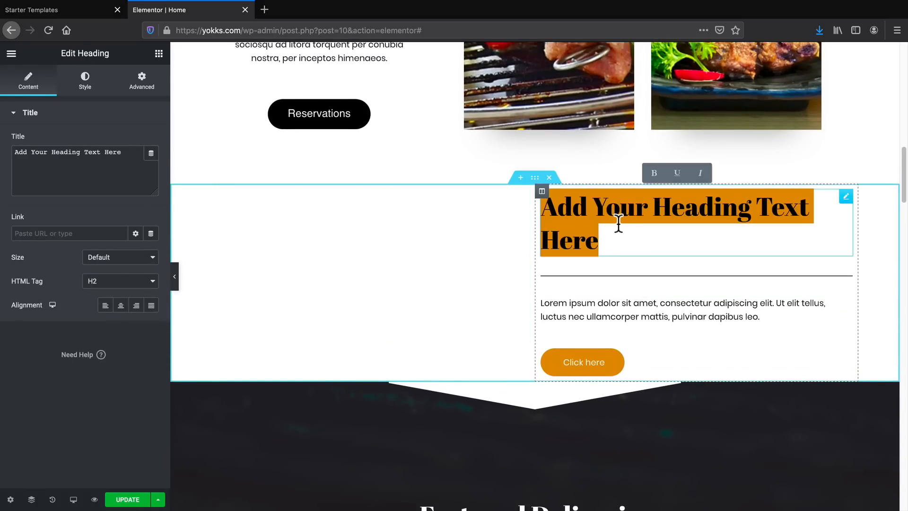
pyautogui.tripleClick(47, 154)
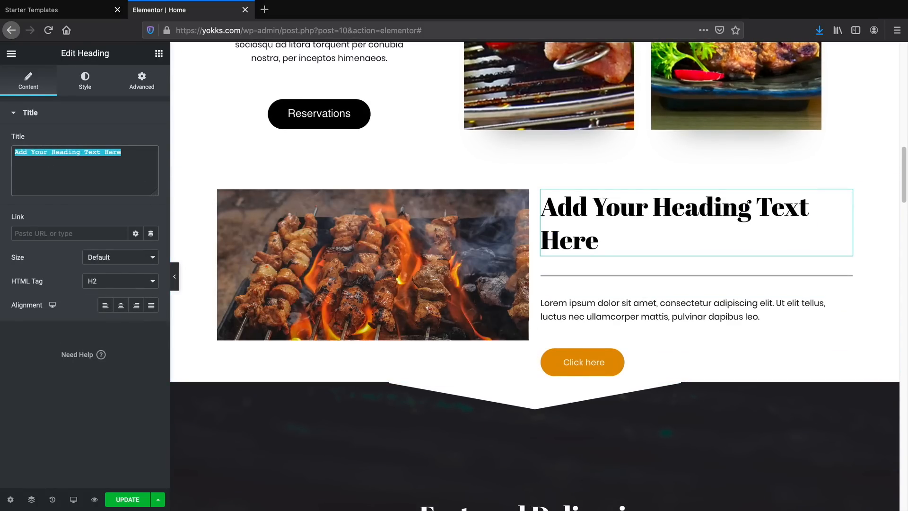
pyautogui.write('Best Beef In Town!')
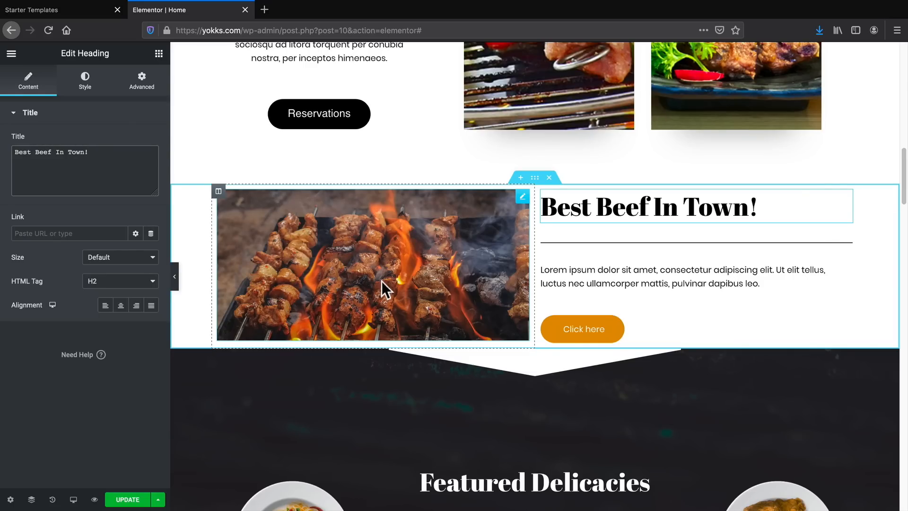
# Open the settings of the divider beneath the "Best Beef In Town!" heading.
pyautogui.click(606, 242)
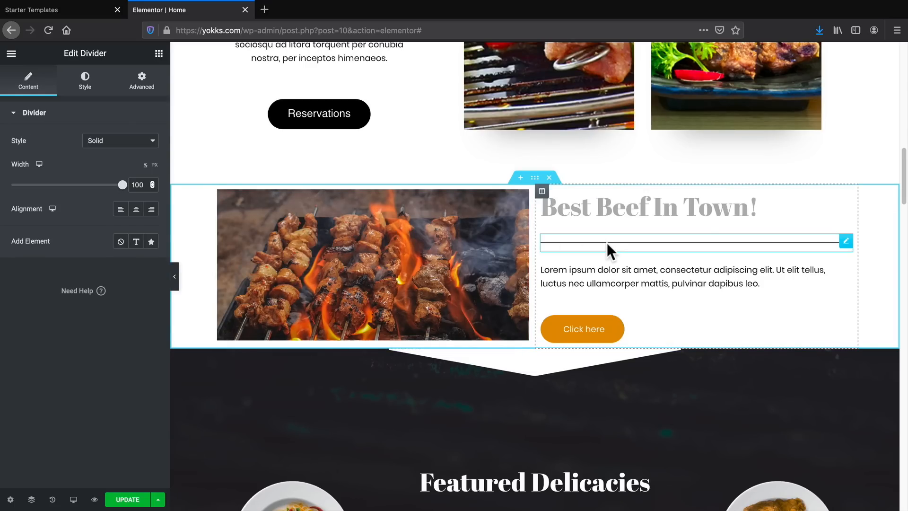
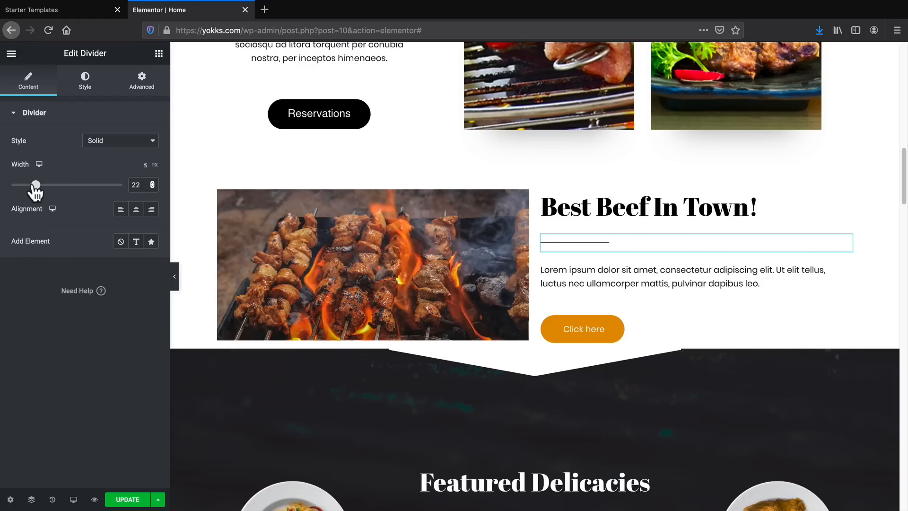
# Copy the placeholder paragraph beneath the divider and paste it after the existing text.
pyautogui.click(614, 271)
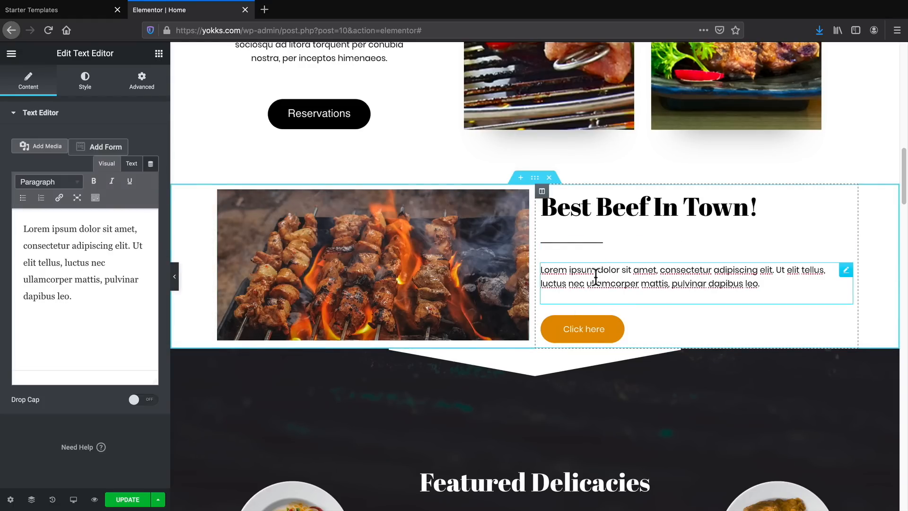
pyautogui.moveTo(79, 296); pyautogui.dragTo(2, 221)
pyautogui.rightClick(58, 246)
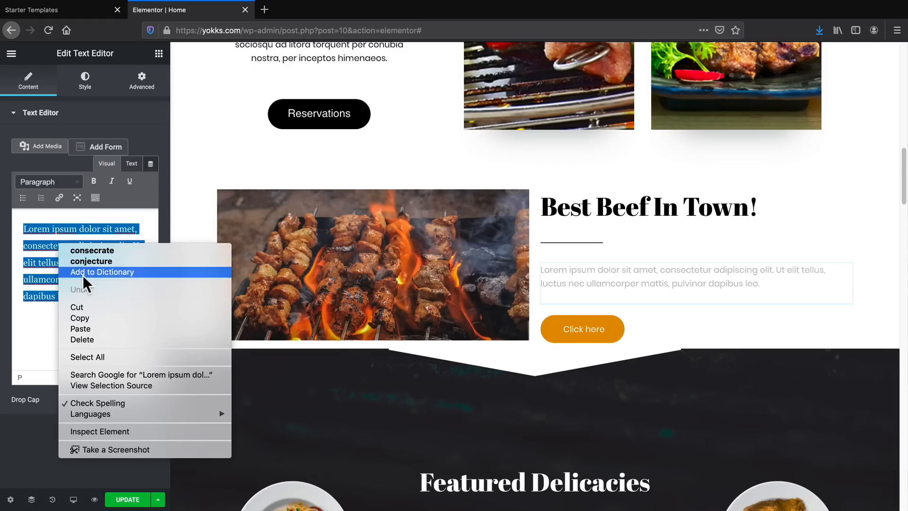
pyautogui.click(95, 314)
pyautogui.click(92, 299)
pyautogui.rightClick(92, 299)
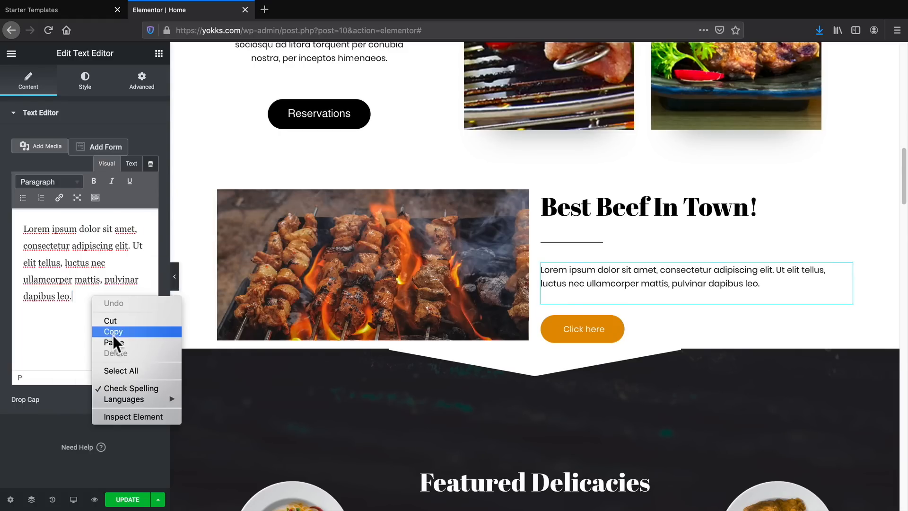
pyautogui.click(112, 340)
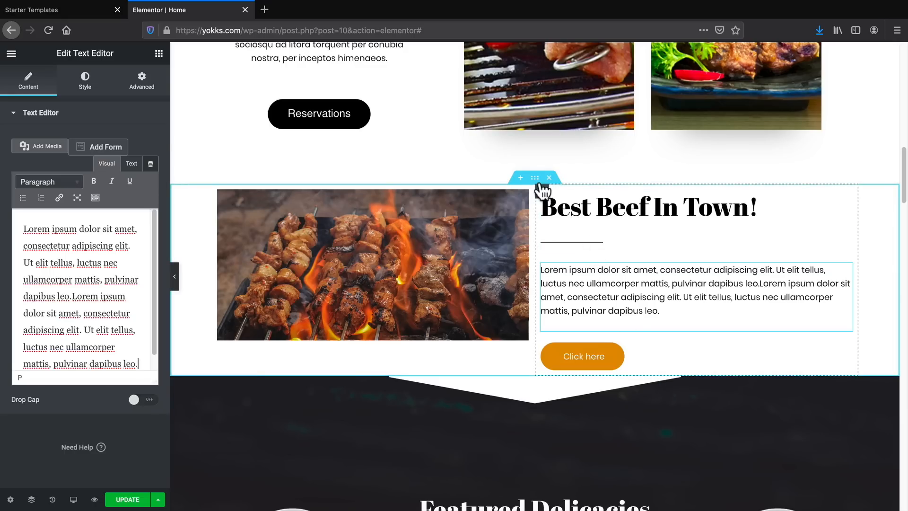
# Unlink the "Best Beef In Town!" section's padding values and set its top and bottom padding to 70 px.
pyautogui.click(535, 178)
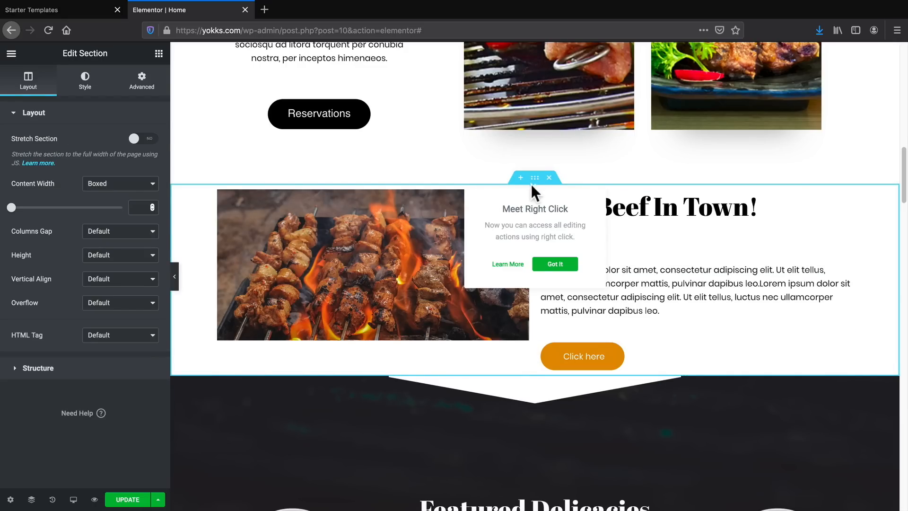
pyautogui.click(144, 90)
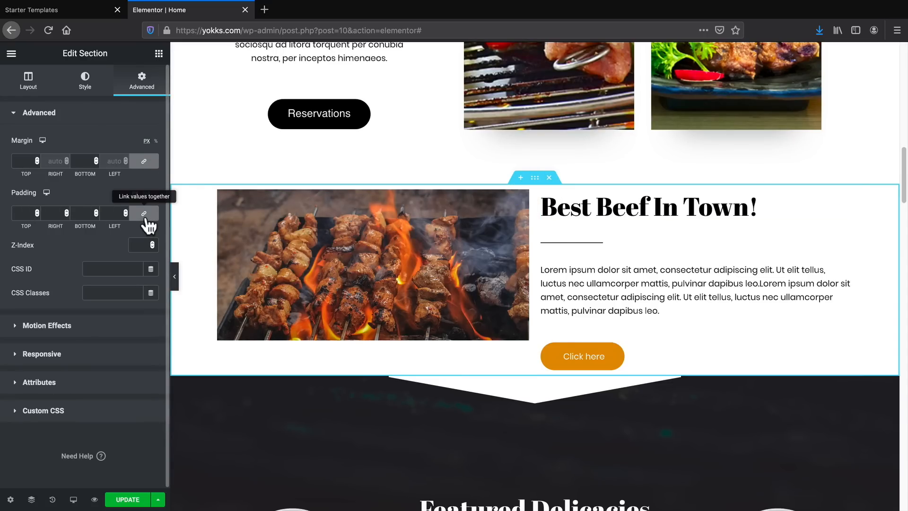
pyautogui.click(37, 209)
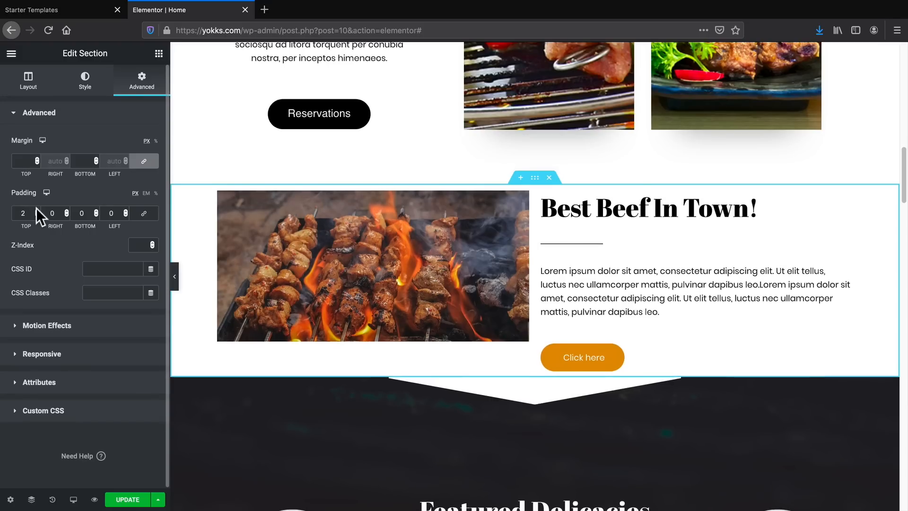
pyautogui.moveTo(36, 208); pyautogui.dragTo(36, 208)
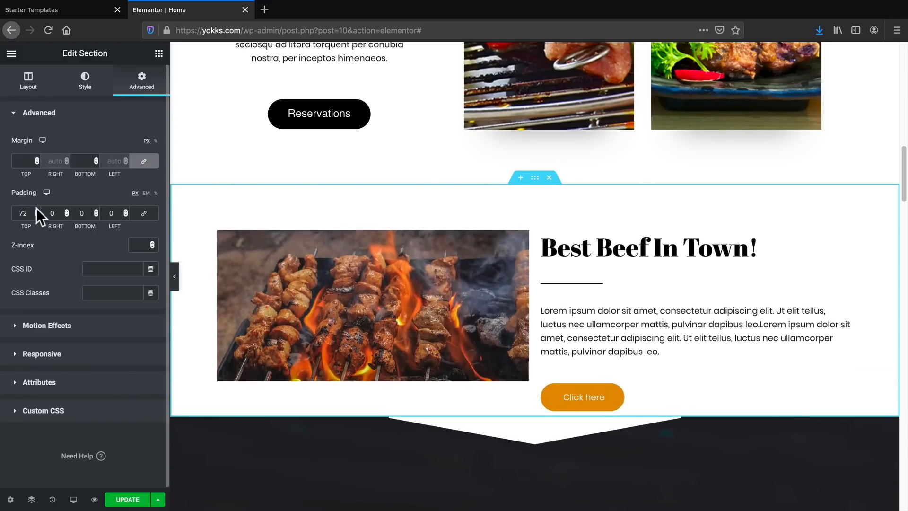
pyautogui.click(36, 213)
pyautogui.click(36, 213)
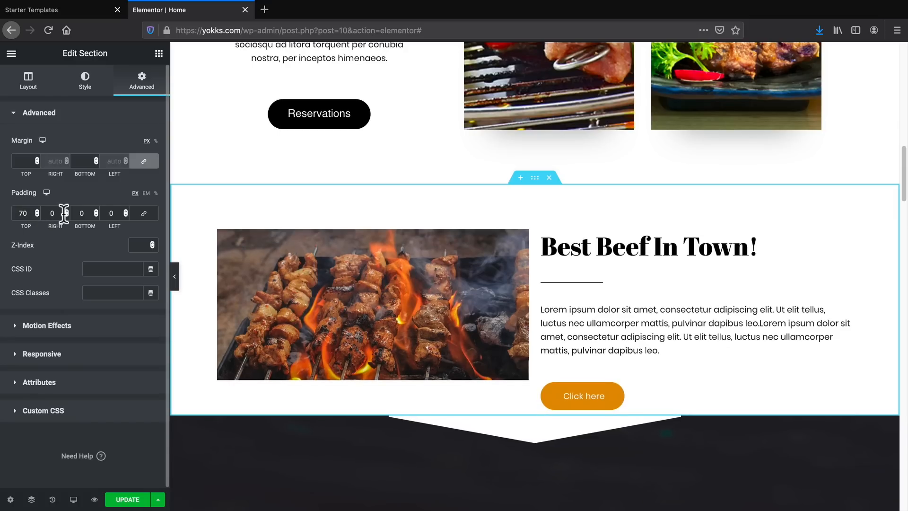
pyautogui.moveTo(94, 208); pyautogui.dragTo(93, 208)
pyautogui.click(96, 214)
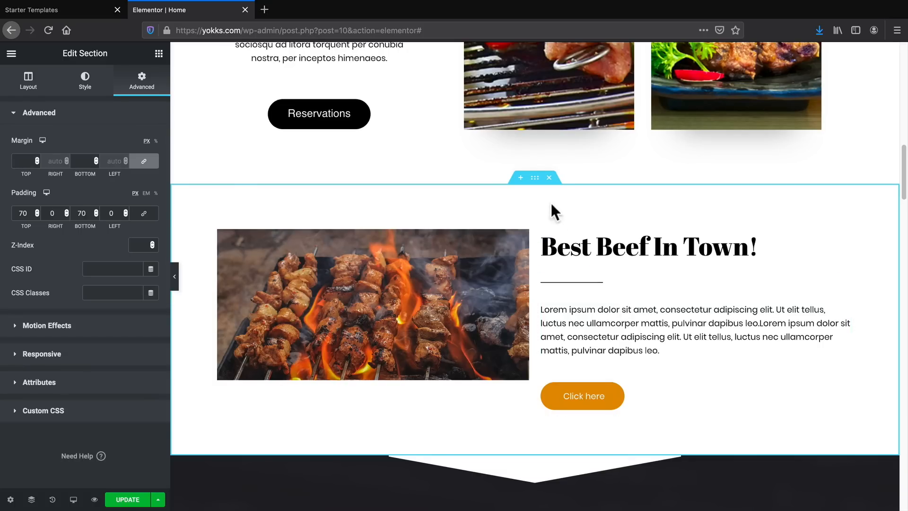
# Explore the section's background types, and apply a classic background in light blue #6EC1E4.
pyautogui.click(534, 179)
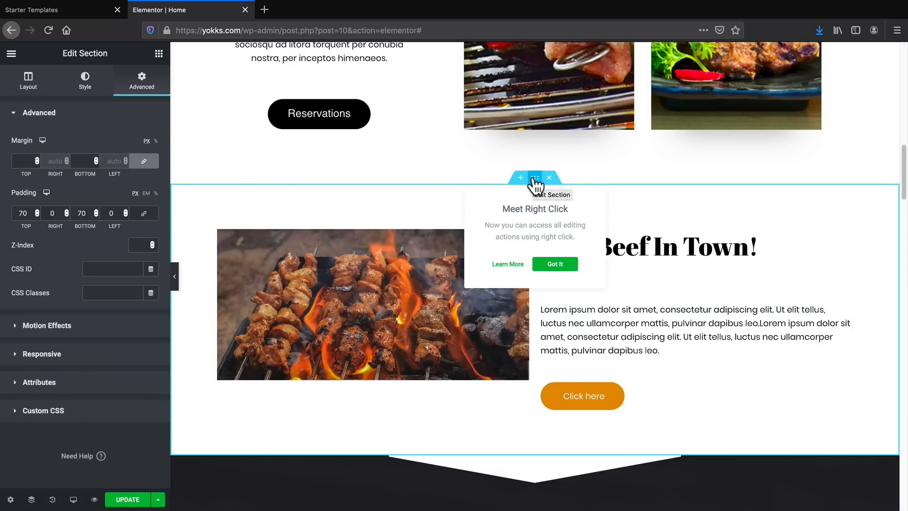
pyautogui.click(85, 81)
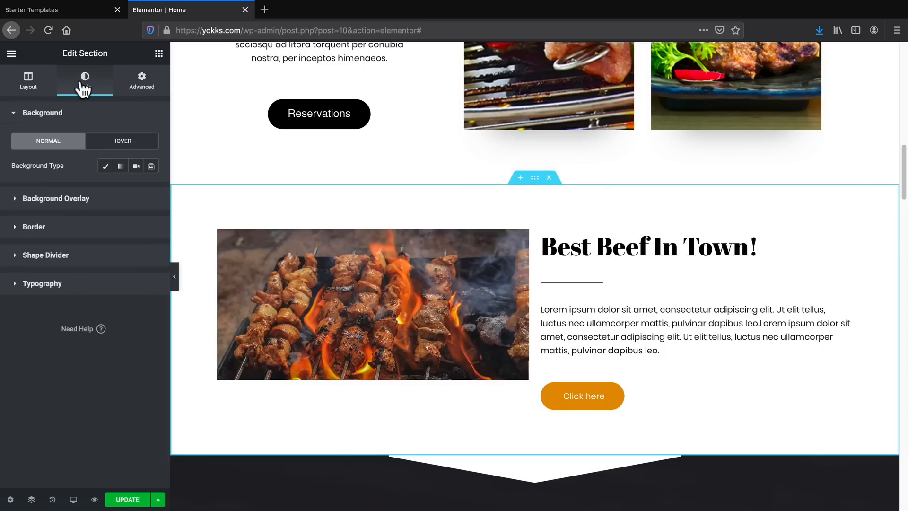
pyautogui.click(122, 168)
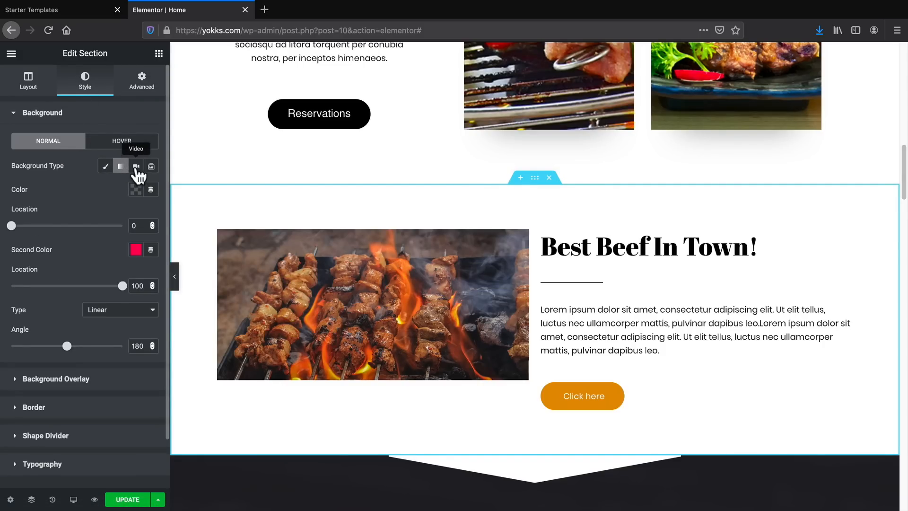
pyautogui.click(136, 166)
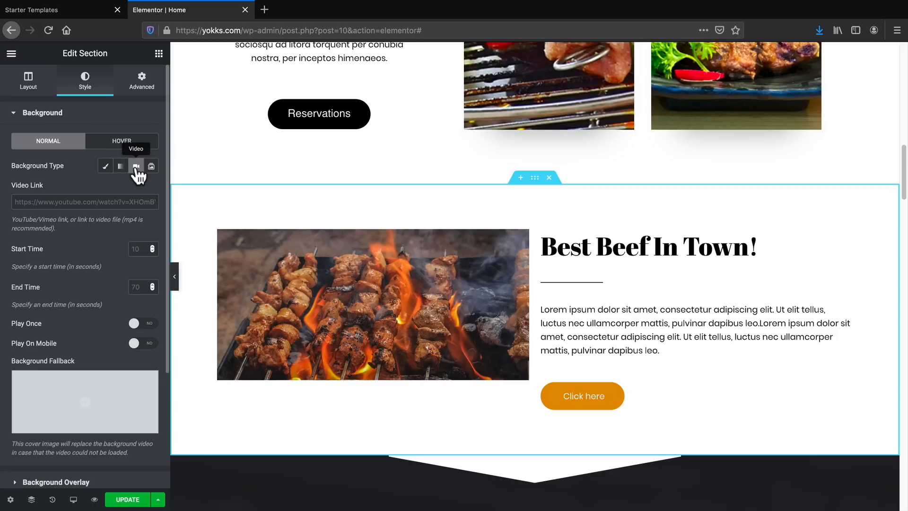
pyautogui.click(106, 167)
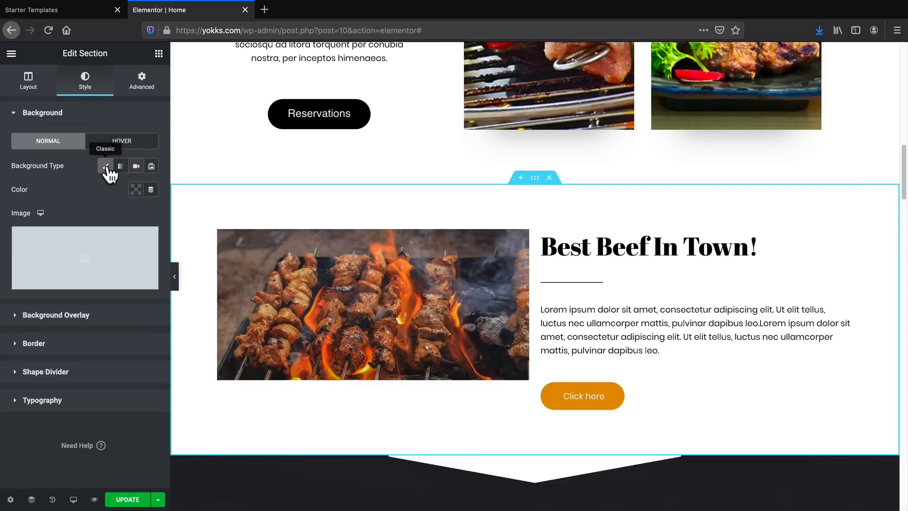
pyautogui.click(136, 190)
pyautogui.moveTo(112, 257); pyautogui.dragTo(174, 284)
pyautogui.click(170, 217)
pyautogui.click(86, 215)
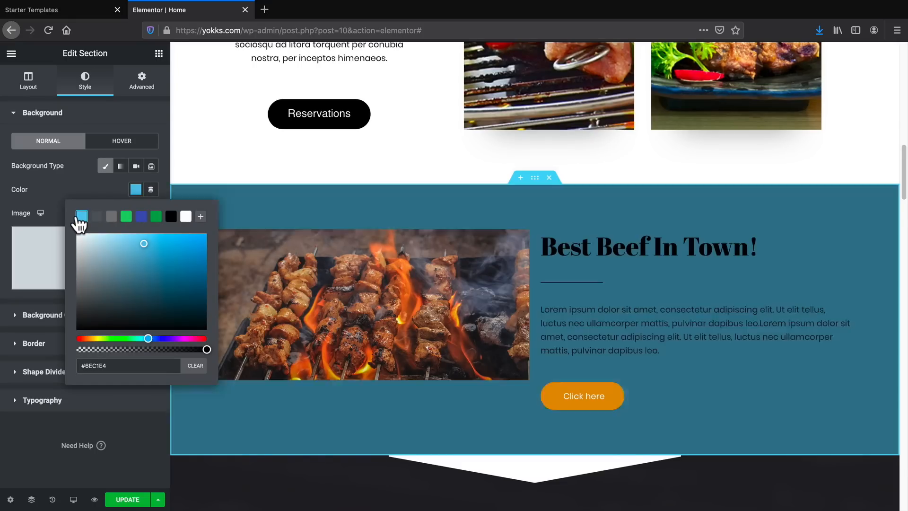
# Close the media library without choosing an image, and clear the section's background color.
pyautogui.click(40, 276)
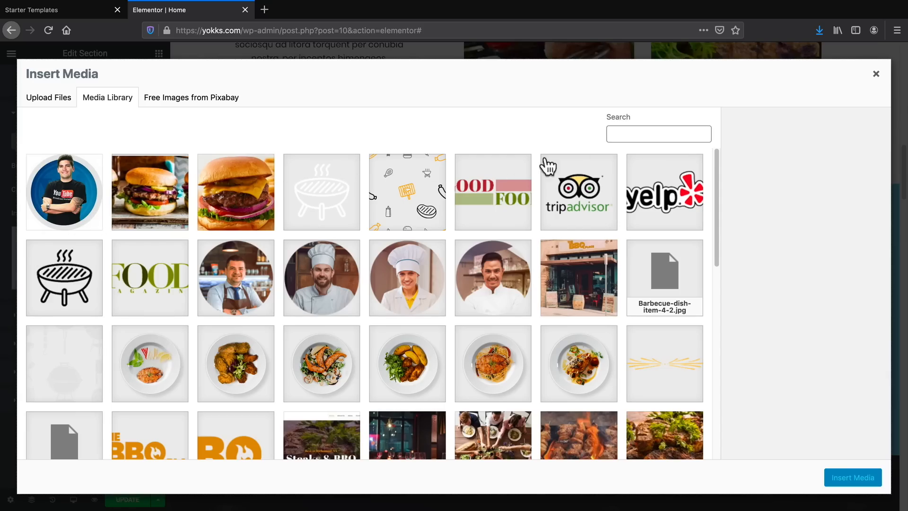
pyautogui.click(876, 75)
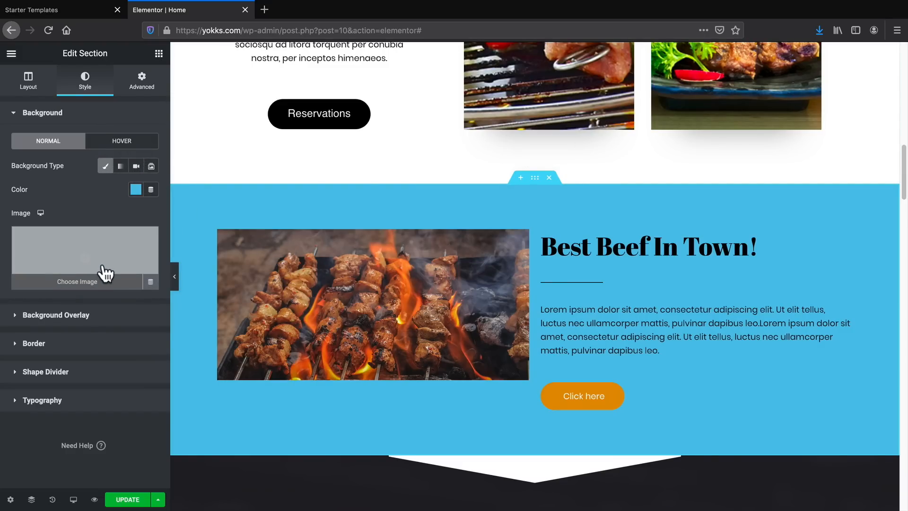
pyautogui.click(135, 189)
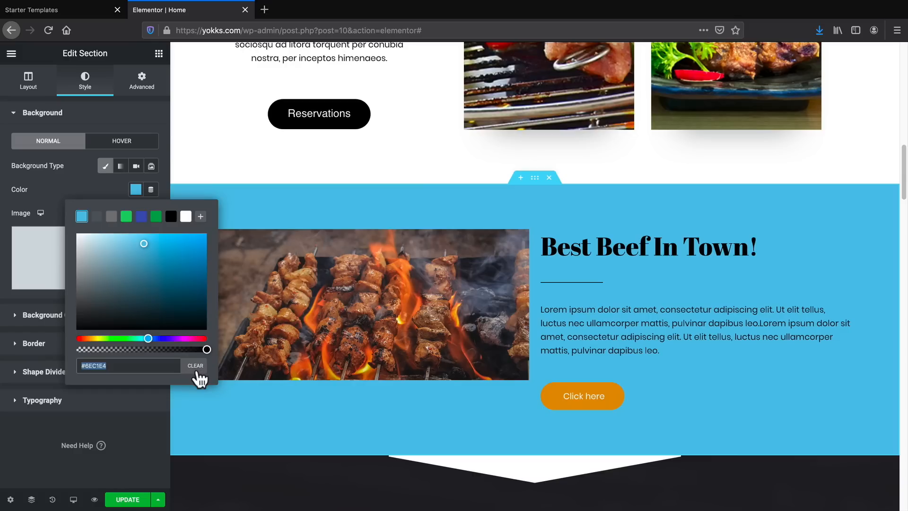
pyautogui.click(195, 367)
pyautogui.click(55, 200)
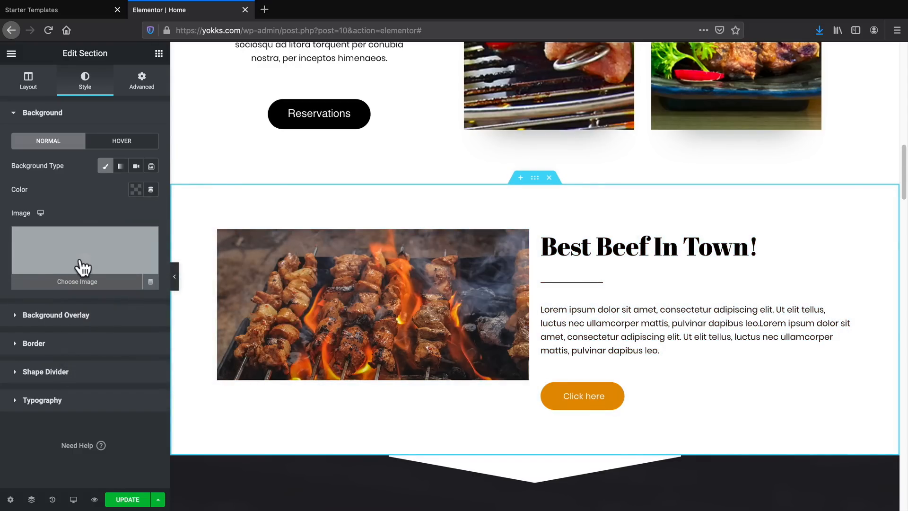
# Set the section's background image to the barbecue icon pattern from the media library.
pyautogui.click(83, 268)
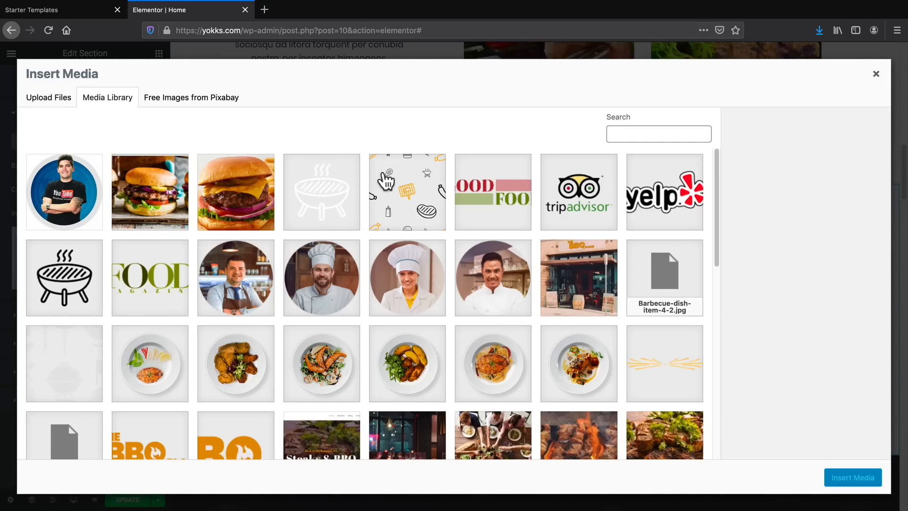
pyautogui.click(387, 180)
pyautogui.click(867, 480)
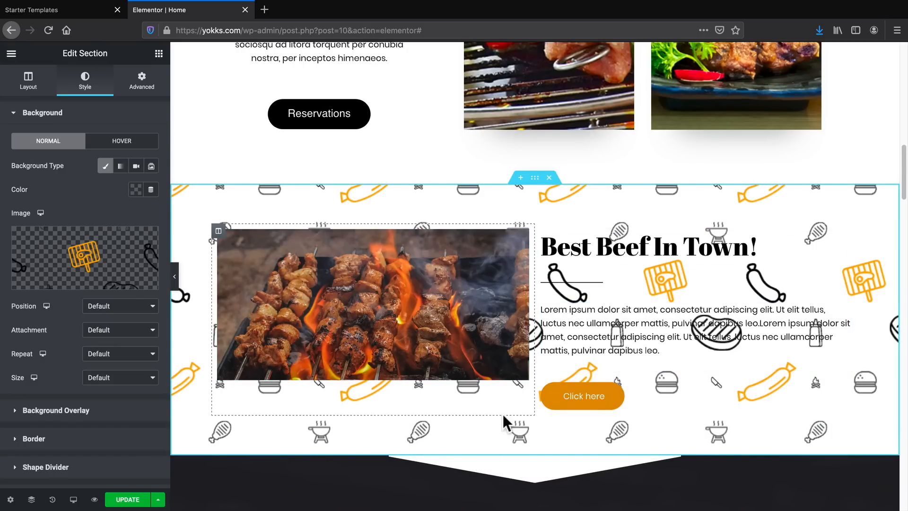
# Review the home page from the new section up to the hero, and check the Elementor Pro tutorial video on YouTube.
pyautogui.scroll(-2, 503, 414)
pyautogui.scroll(2, 503, 414)
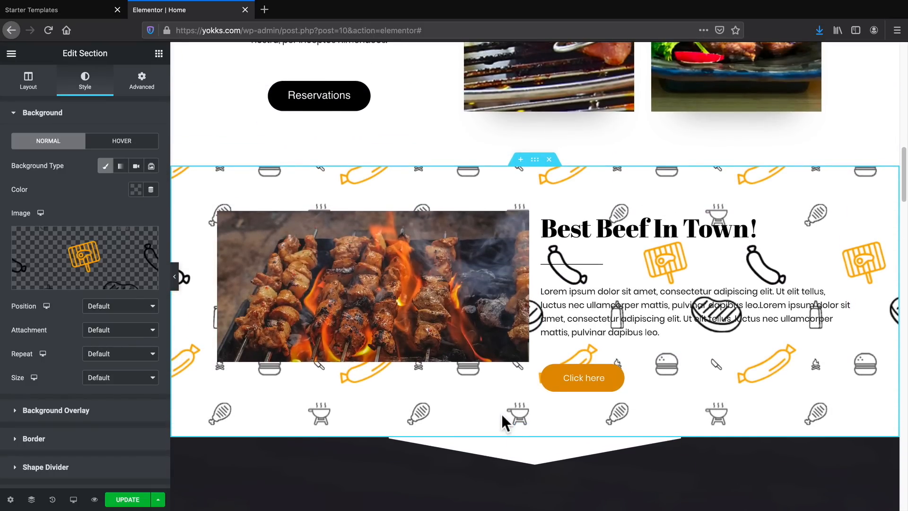
pyautogui.scroll(8, 479, 370)
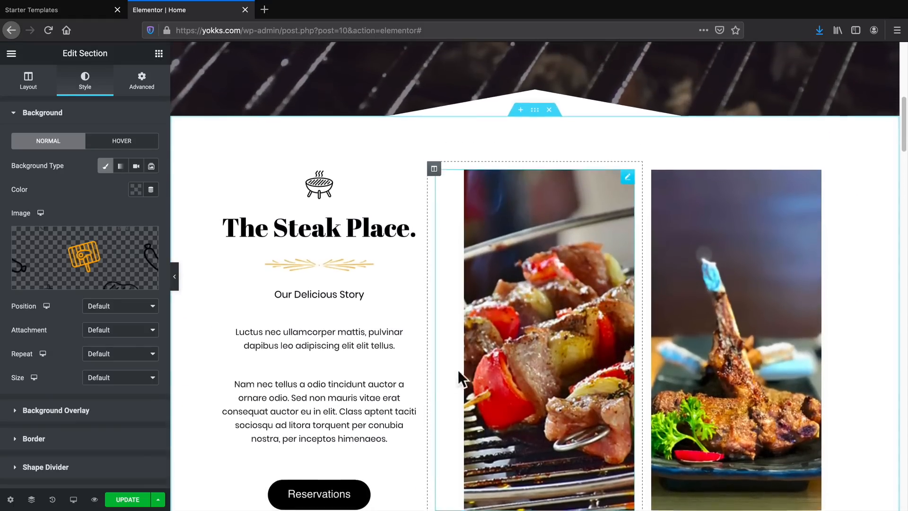
pyautogui.scroll(-6, 457, 370)
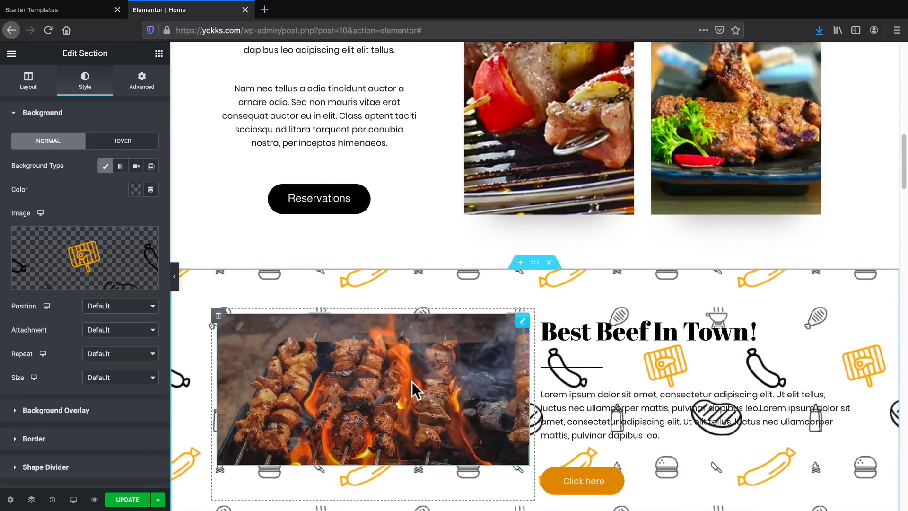
pyautogui.scroll(12, 412, 382)
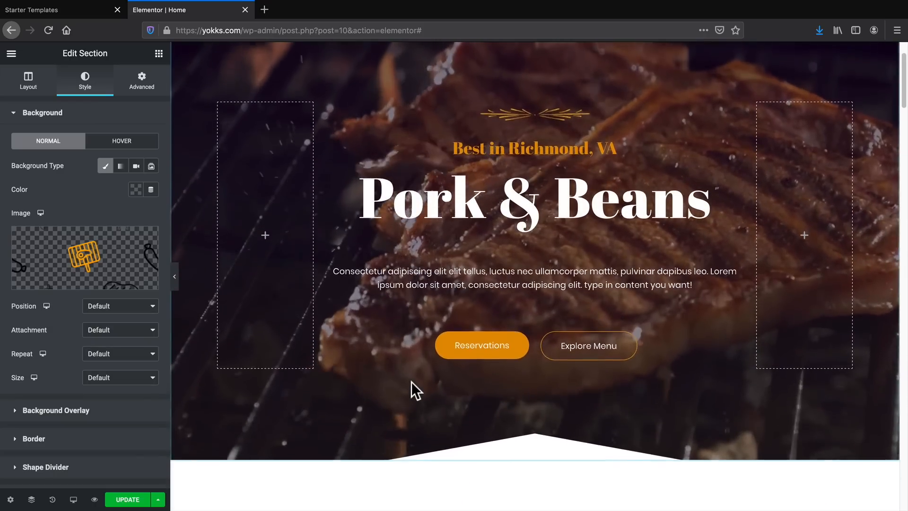
pyautogui.scroll(2, 411, 382)
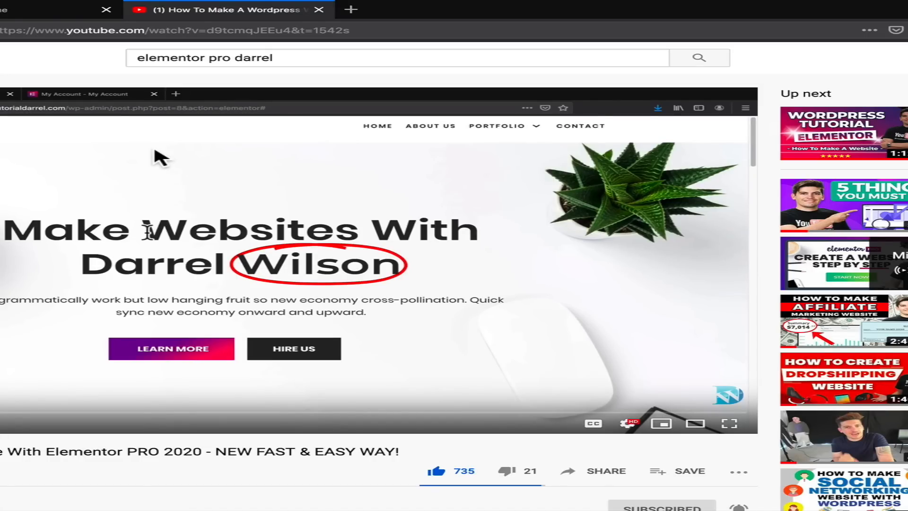
pyautogui.click(39, 12)
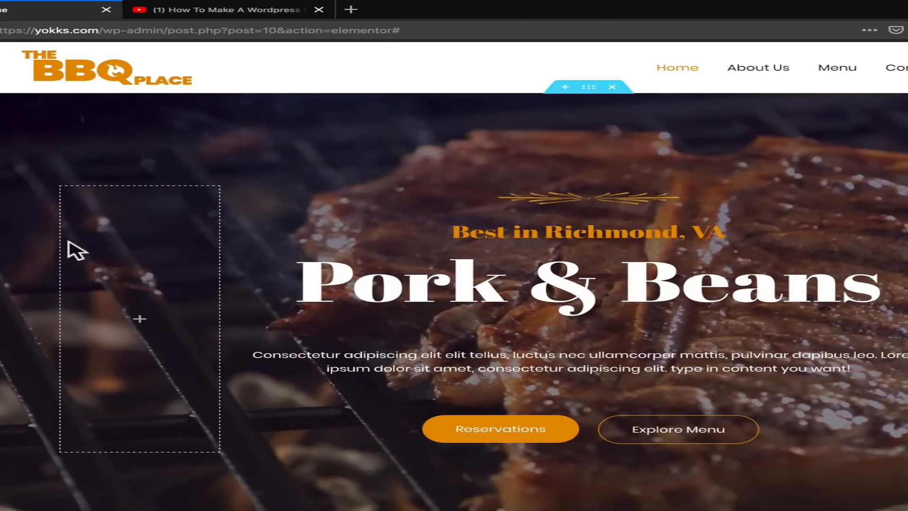
pyautogui.click(157, 11)
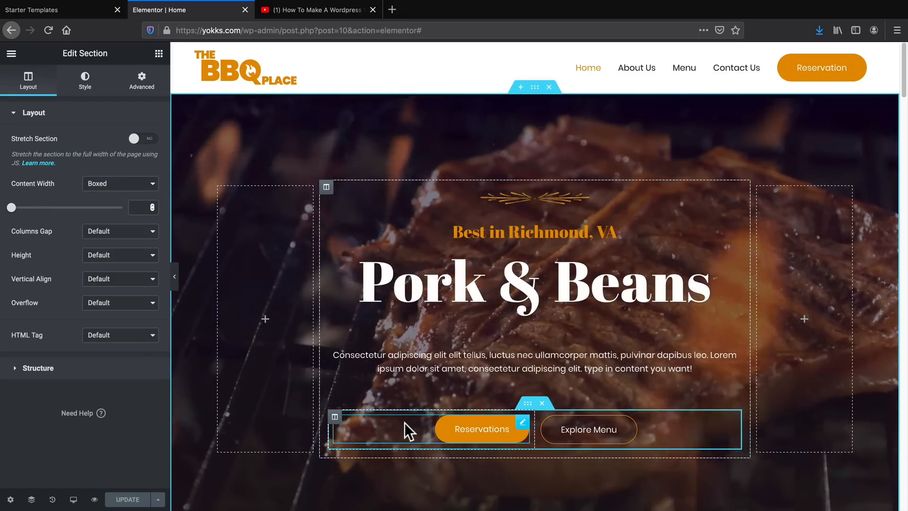
# Delete the "Best Beef In Town!" section from the home page and update the page.
pyautogui.scroll(-3, 405, 422)
pyautogui.scroll(-10, 404, 421)
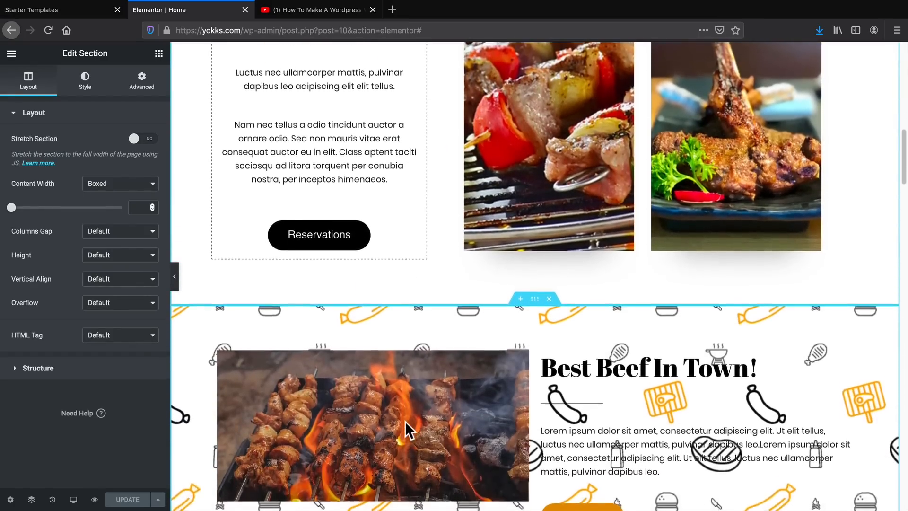
pyautogui.scroll(-1, 406, 419)
pyautogui.scroll(-2, 551, 274)
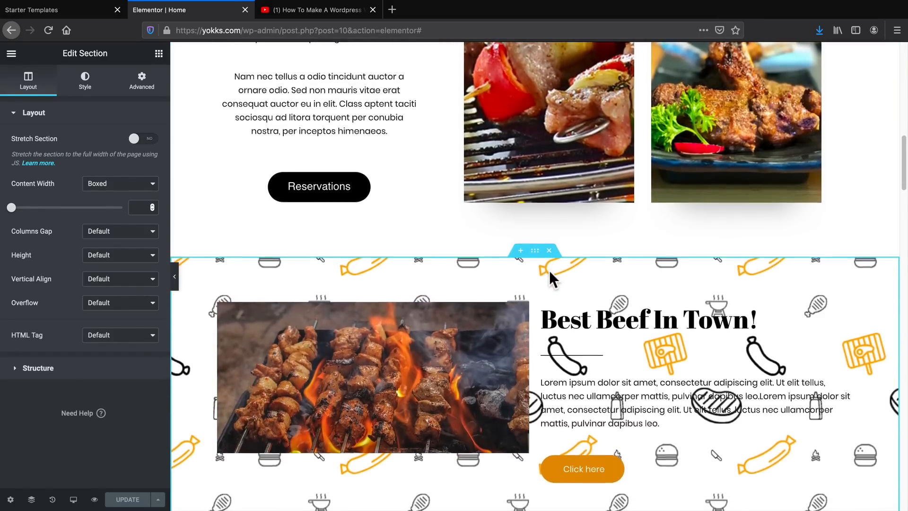
pyautogui.click(550, 168)
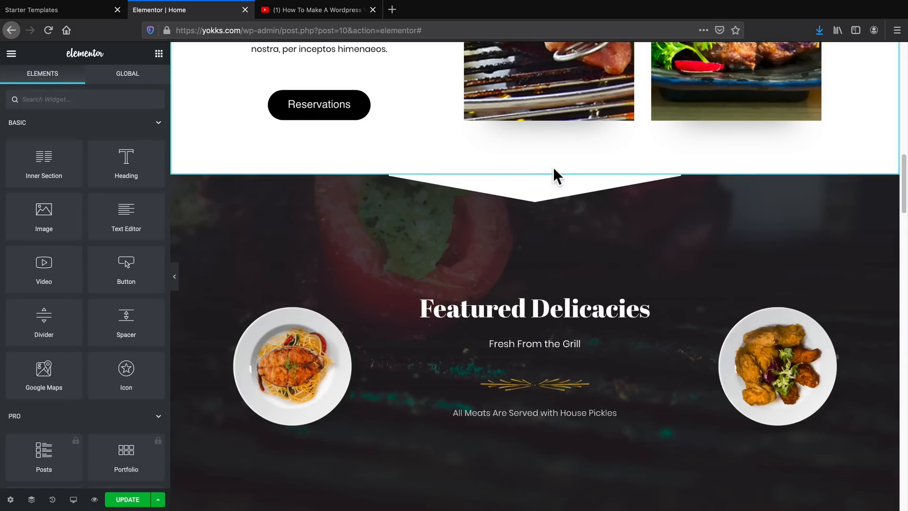
pyautogui.scroll(1, 472, 284)
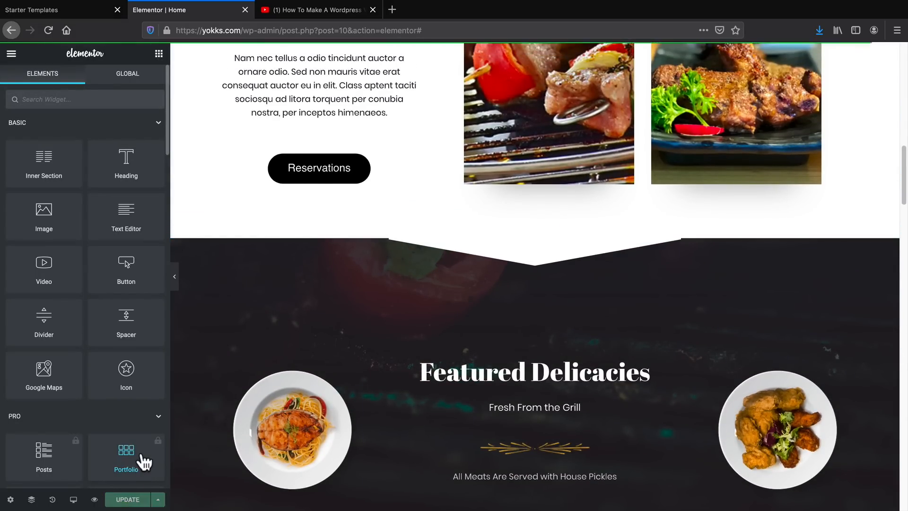
# Exit the page editor to the WordPress dashboard.
pyautogui.scroll(10, 256, 426)
pyautogui.scroll(3, 282, 429)
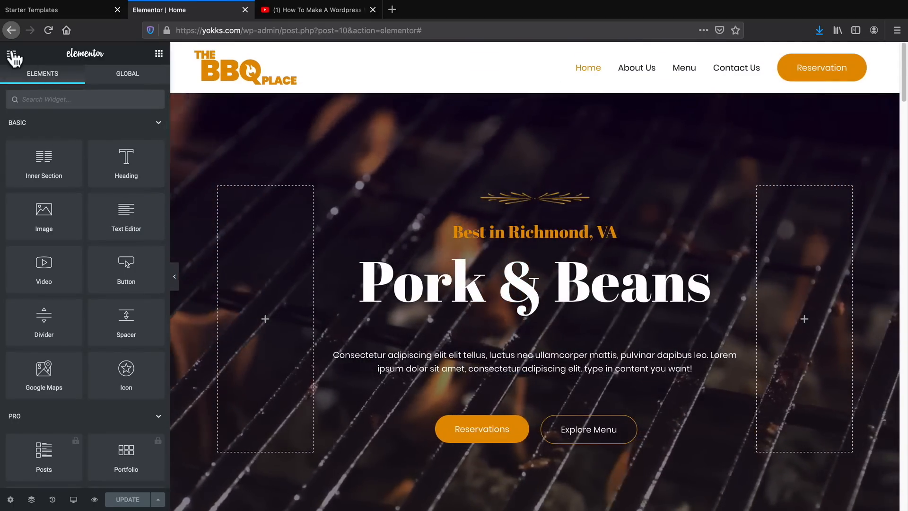
pyautogui.click(12, 54)
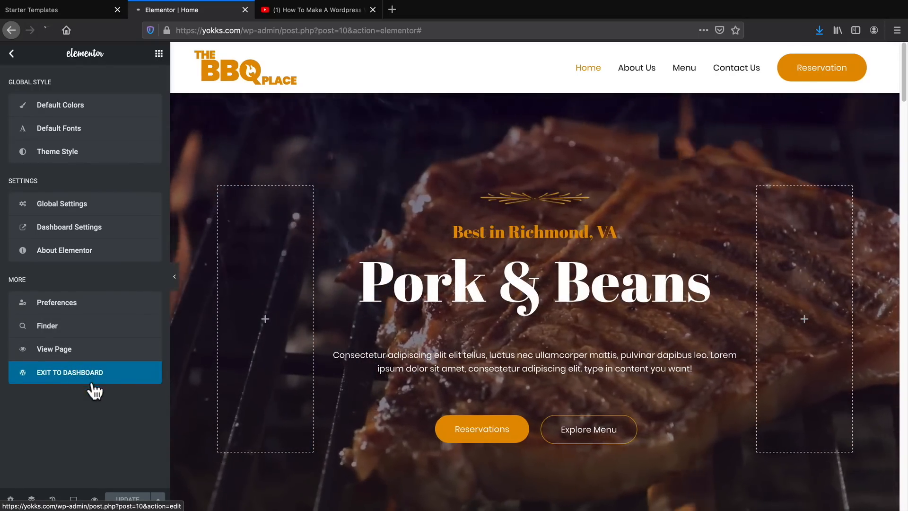
# Return to the WordPress dashboard, search the plugin directory for envato and activate the Envato Elements plugin.
pyautogui.click(91, 383)
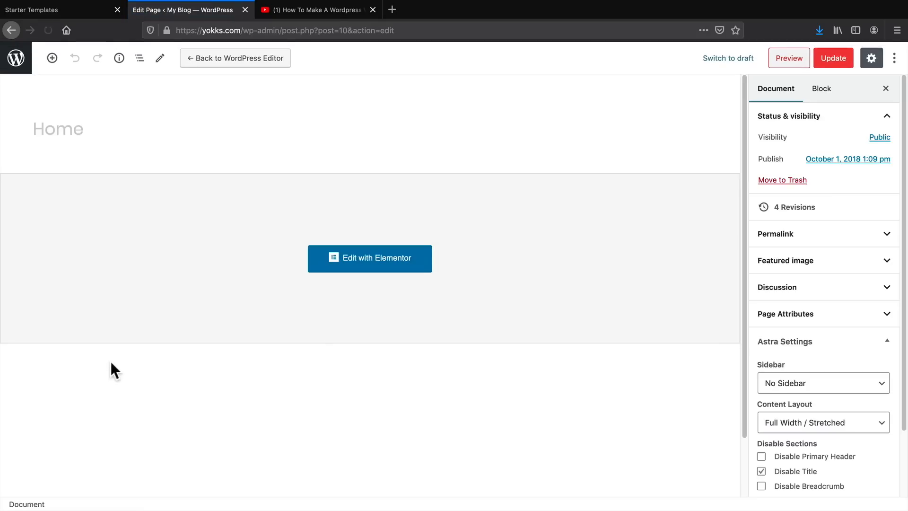
pyautogui.click(15, 60)
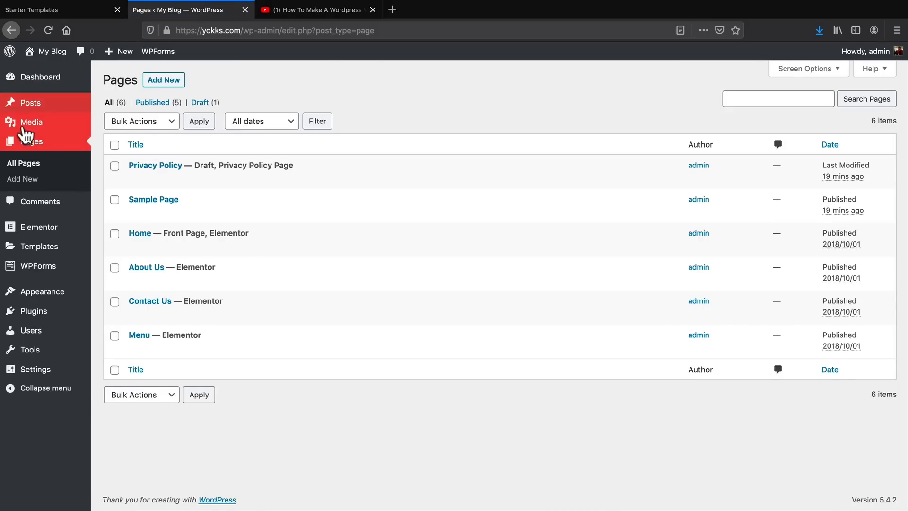
pyautogui.moveTo(41, 318)
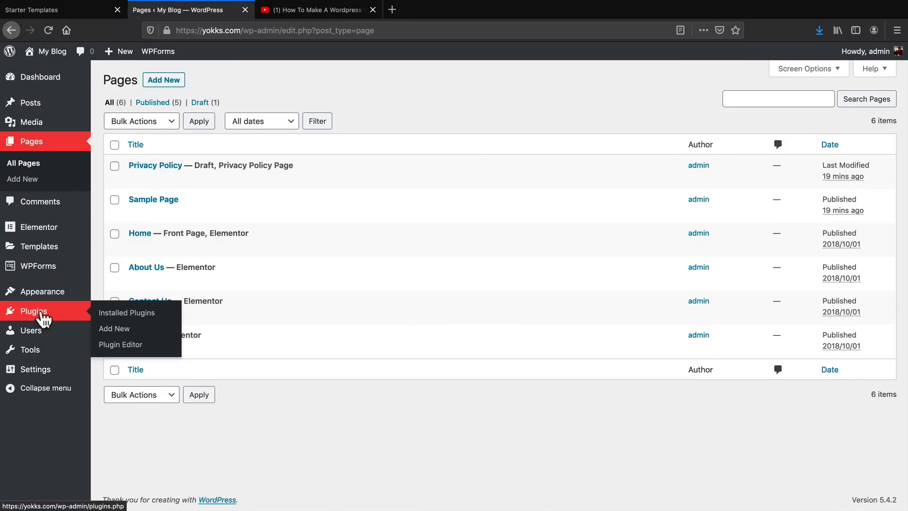
pyautogui.click(111, 329)
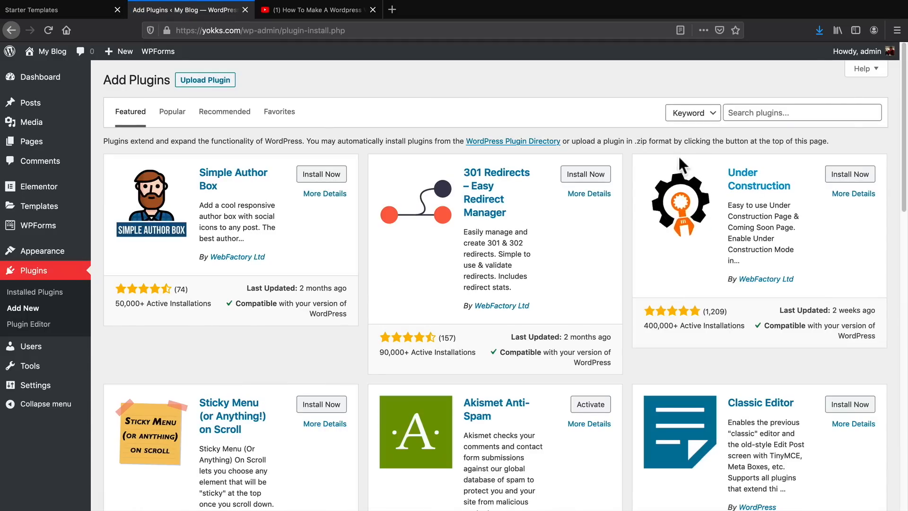
pyautogui.click(743, 115)
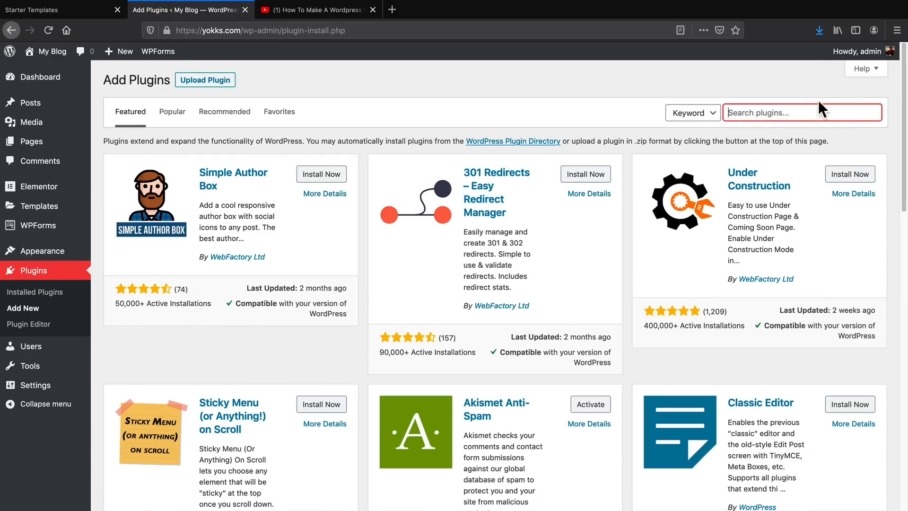
pyautogui.write('envato')
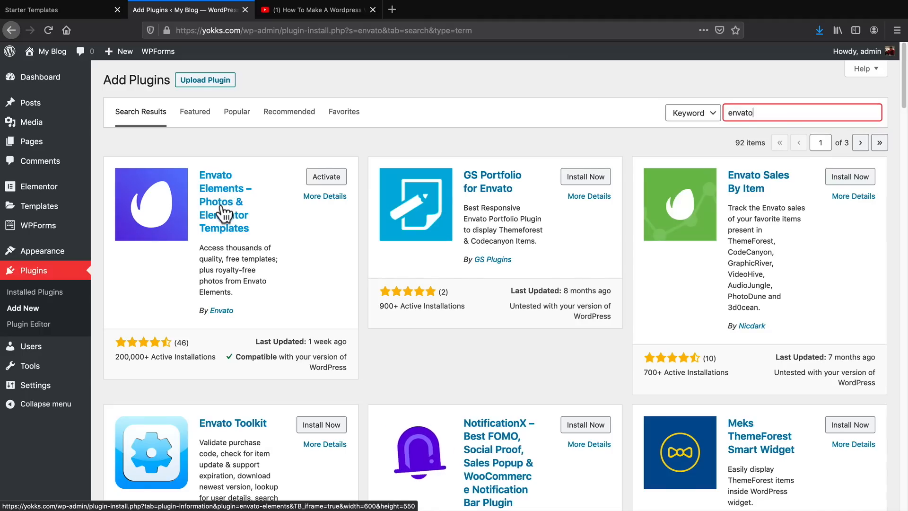
pyautogui.click(319, 182)
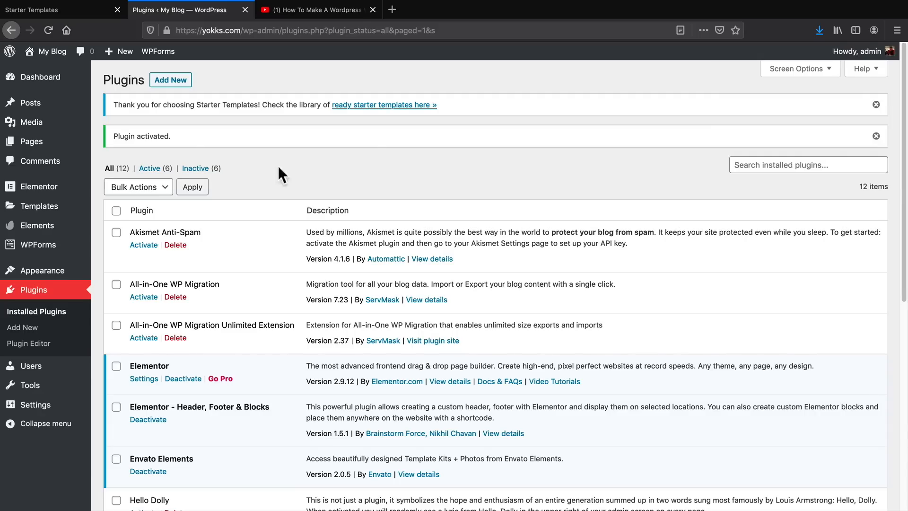
# Create a new page titled "Testing Page".
pyautogui.moveTo(33, 145)
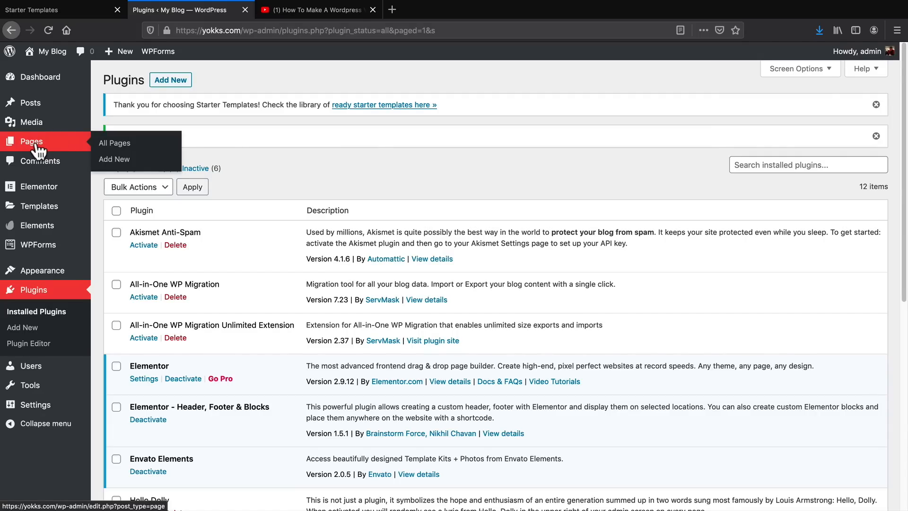
pyautogui.click(124, 159)
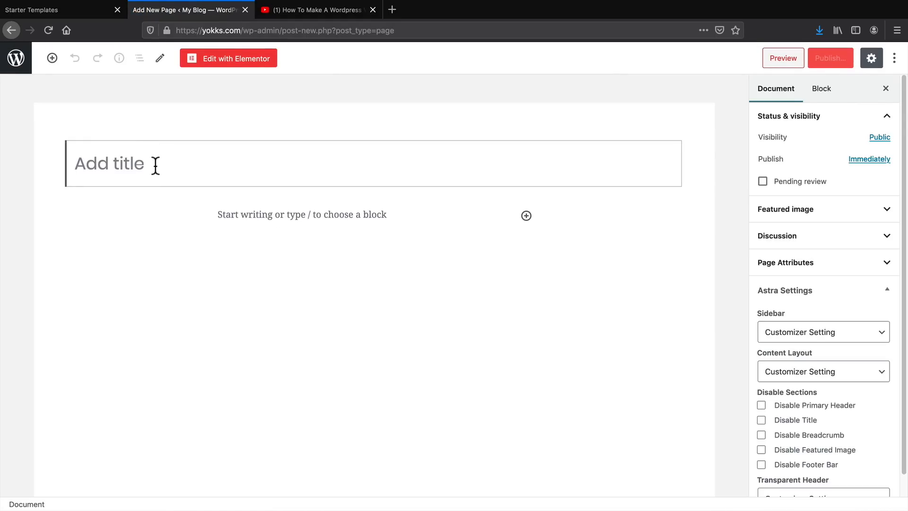
pyautogui.write('Testin')
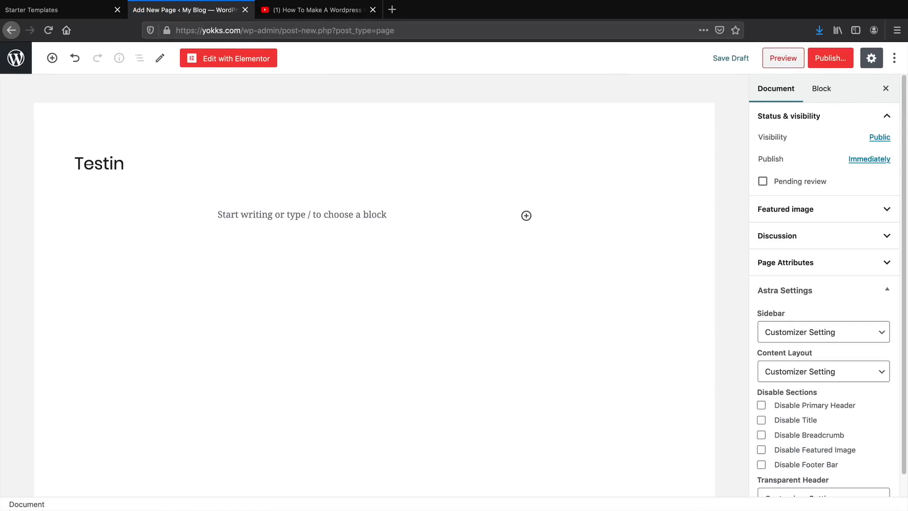
pyautogui.write('g Page')
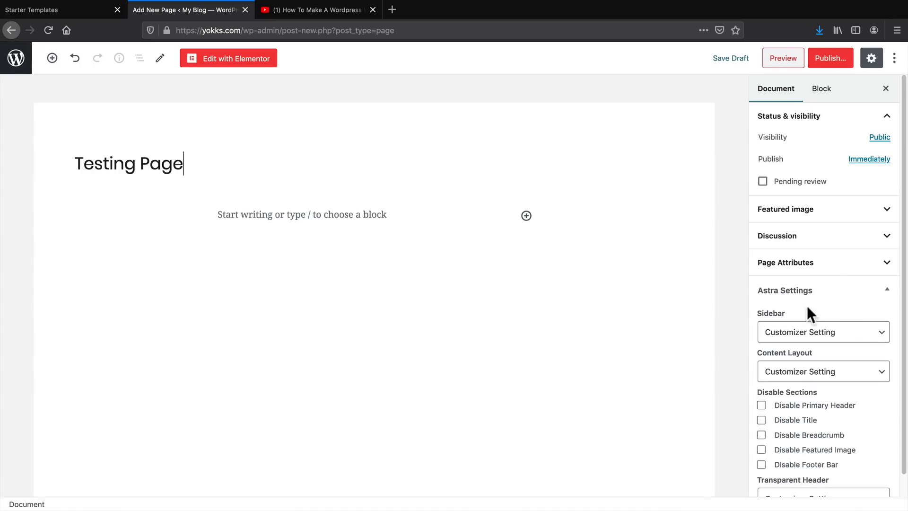
# Set the page's Astra options to No Sidebar and Full Width / Stretched content layout, and disable its title.
pyautogui.click(783, 337)
pyautogui.click(793, 359)
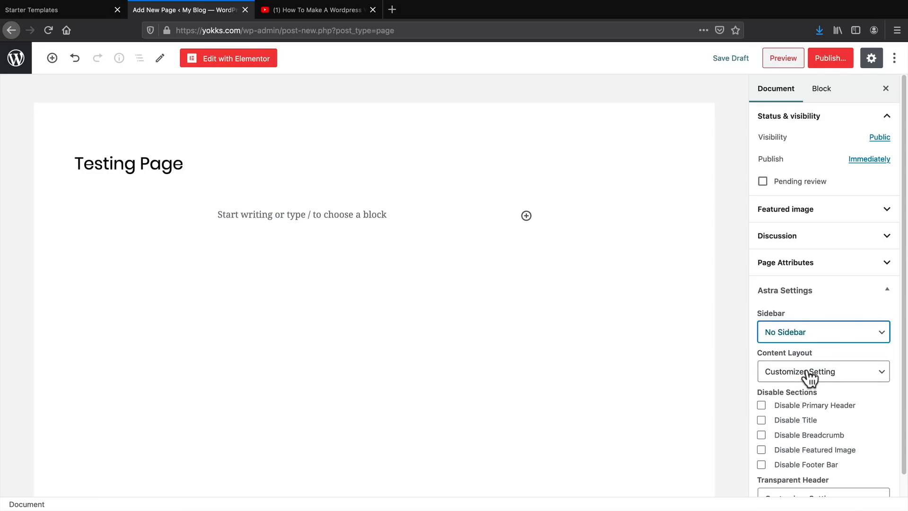
pyautogui.click(807, 372)
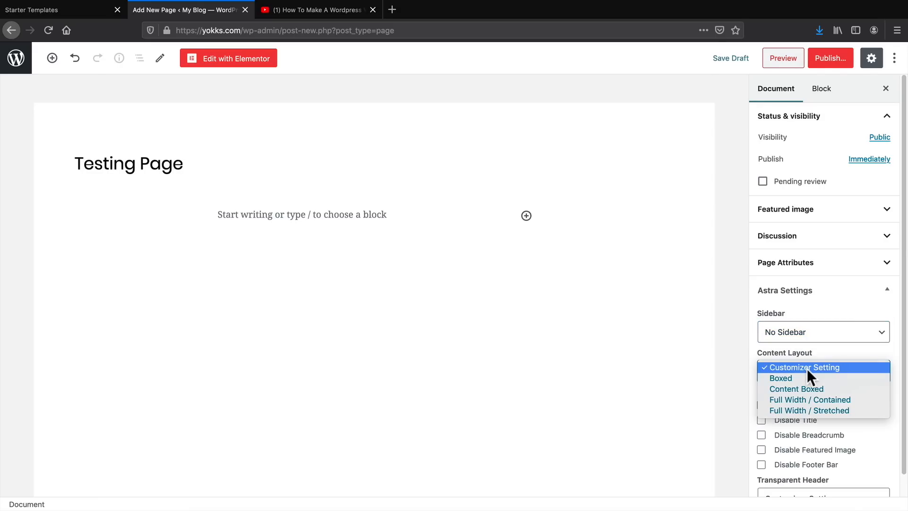
pyautogui.click(813, 409)
pyautogui.click(807, 420)
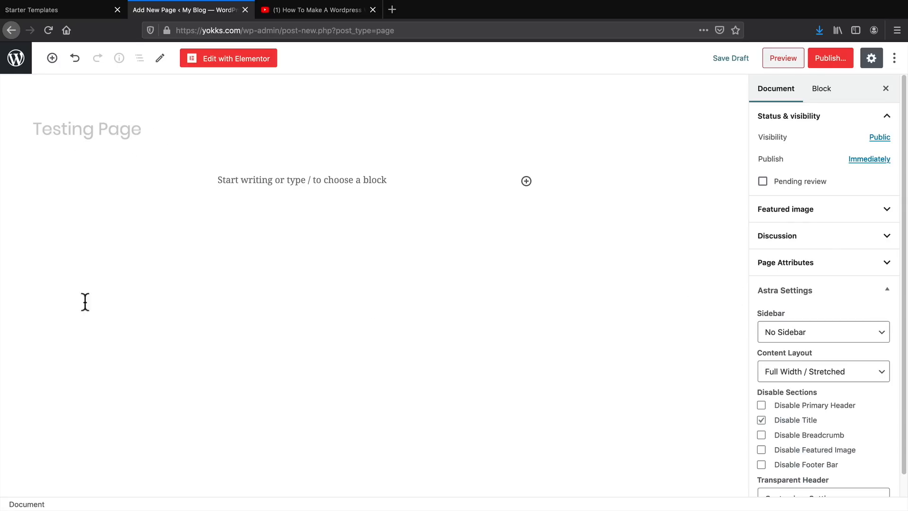
# Publish the Testing Page and view it on the live site.
pyautogui.click(830, 62)
pyautogui.click(828, 60)
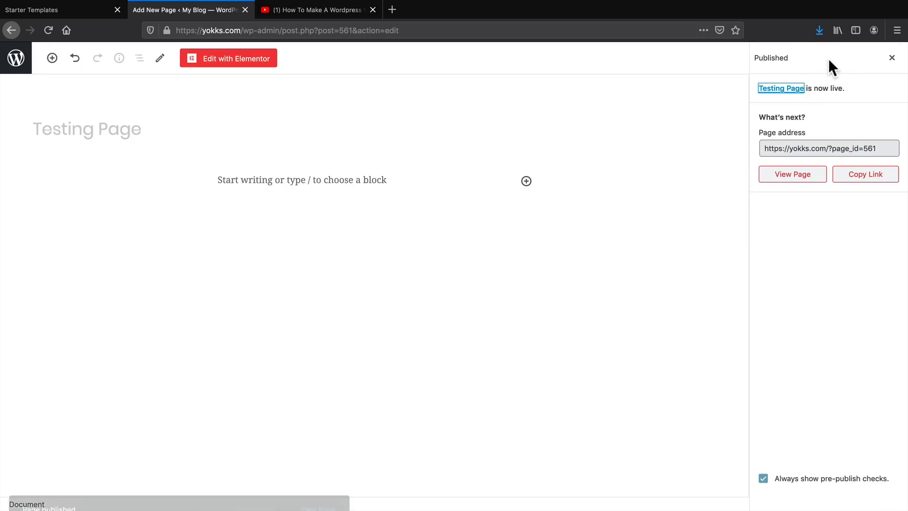
pyautogui.click(790, 181)
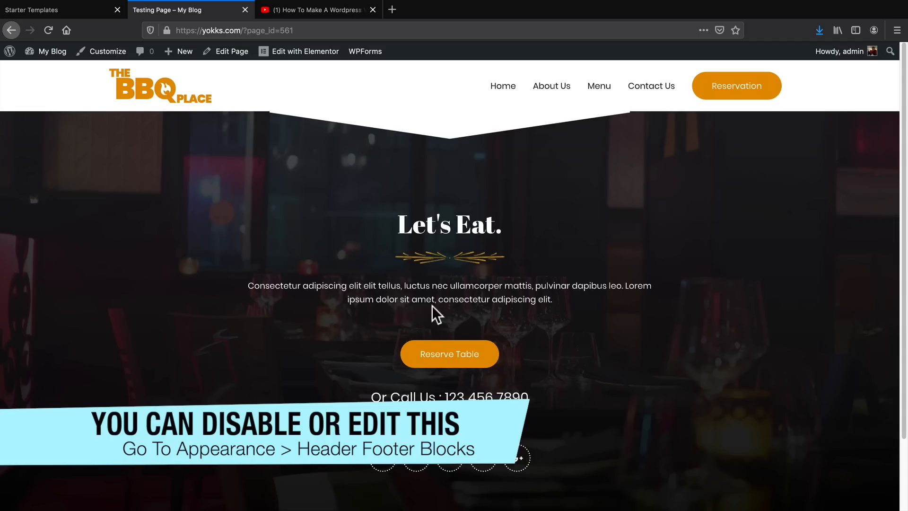
# Open the Testing Page in Elementor and search Envato's free template kits for food.
pyautogui.click(229, 51)
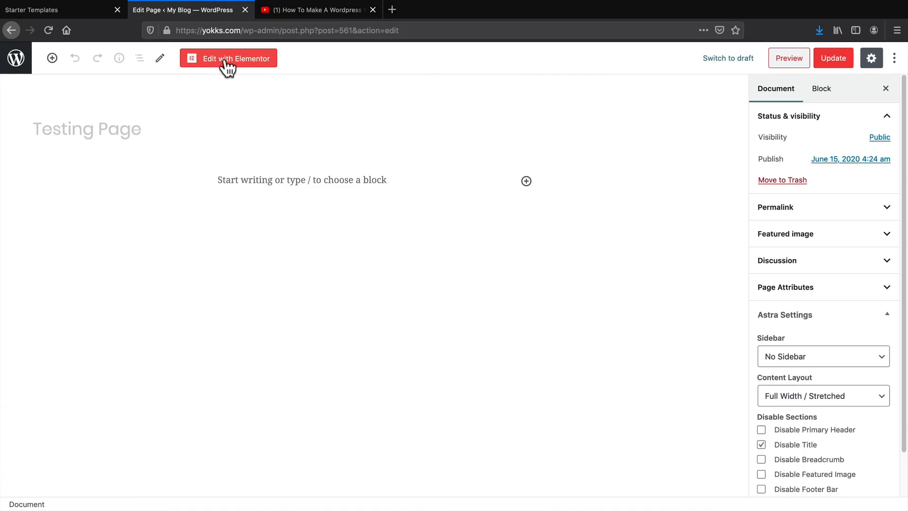
pyautogui.click(226, 61)
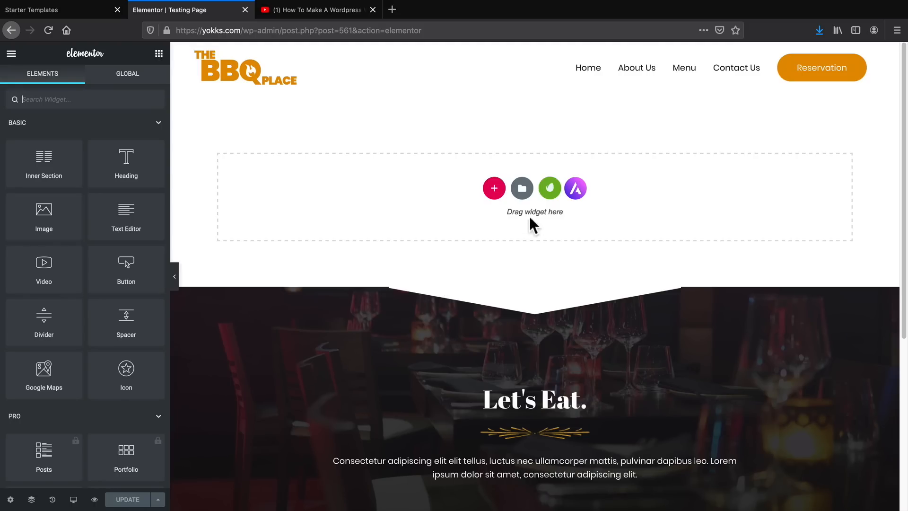
pyautogui.click(550, 190)
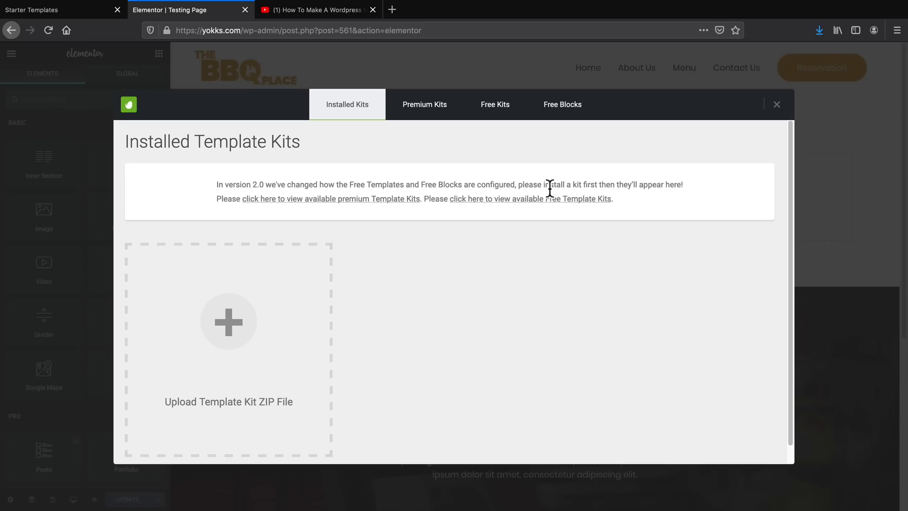
pyautogui.click(494, 113)
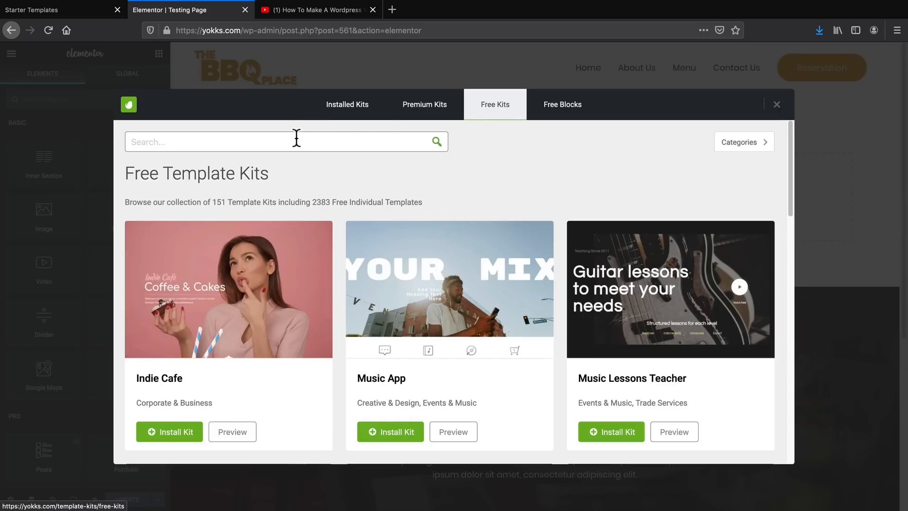
pyautogui.click(294, 142)
pyautogui.write('fo')
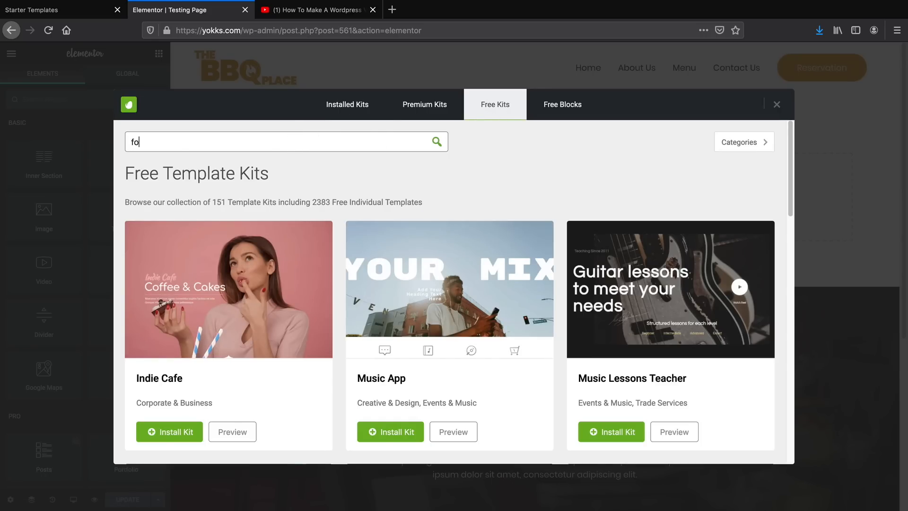
pyautogui.write('od')
pyautogui.click(436, 143)
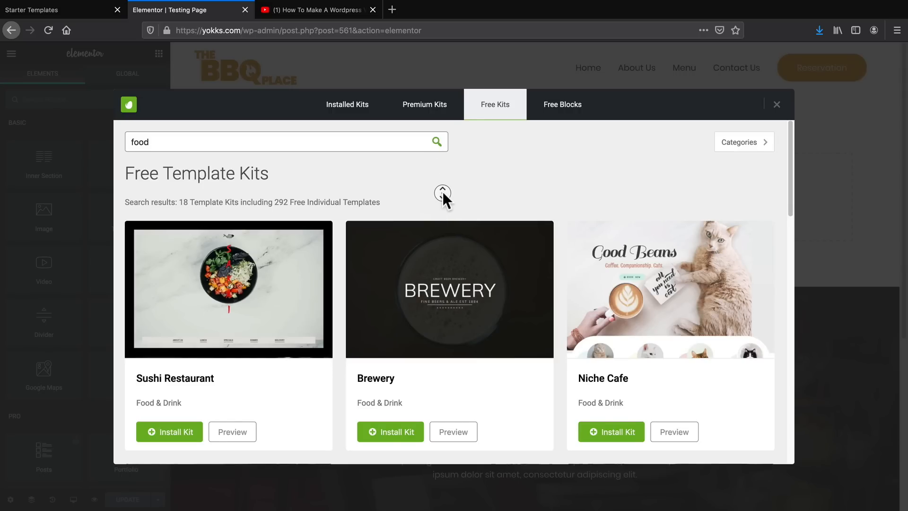
# Browse the food template kits on both result pages for a suitable restaurant design.
pyautogui.scroll(-2, 447, 199)
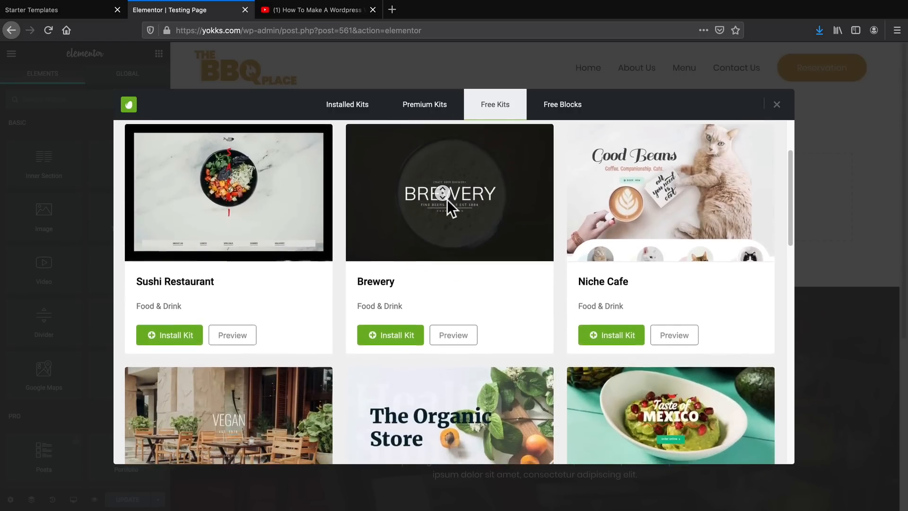
pyautogui.scroll(-3, 446, 199)
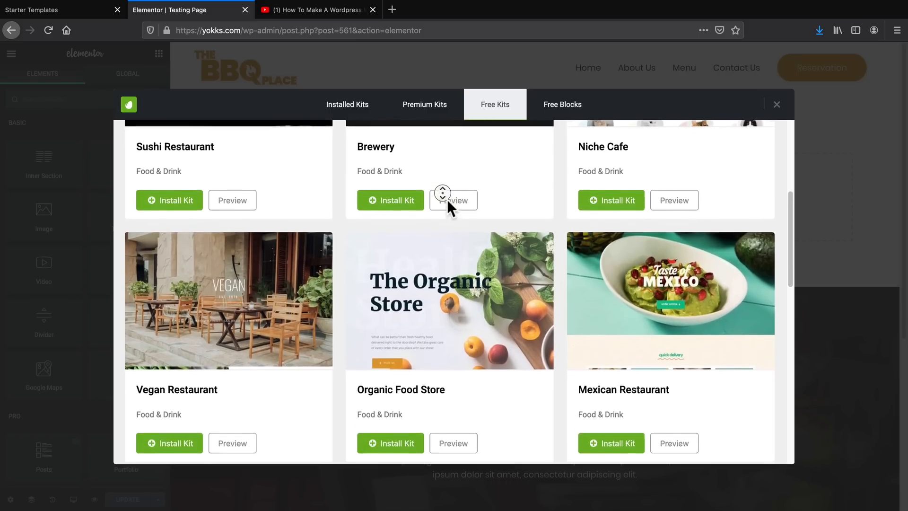
pyautogui.scroll(-3, 447, 199)
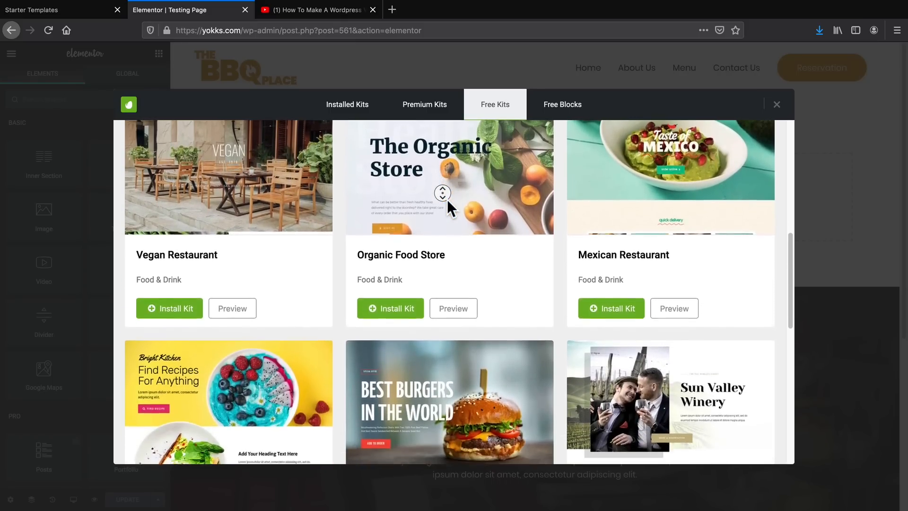
pyautogui.scroll(-3, 447, 200)
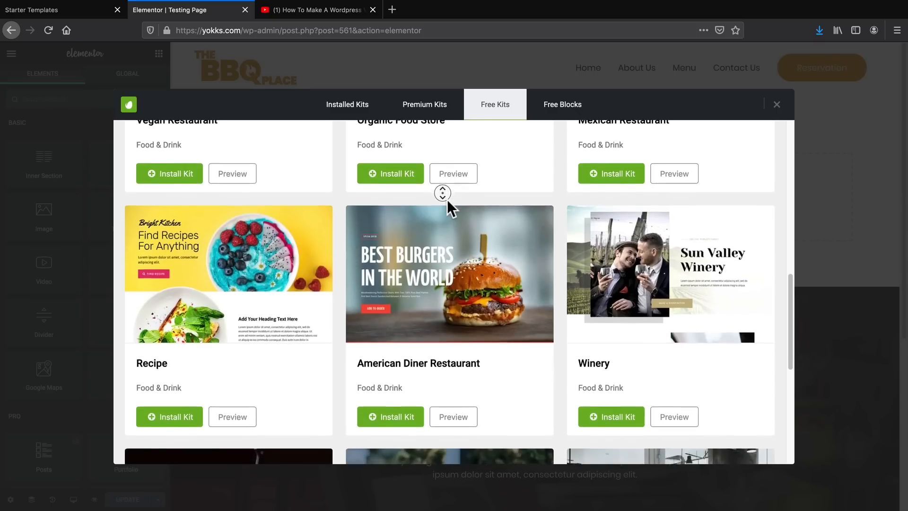
pyautogui.scroll(-3, 447, 199)
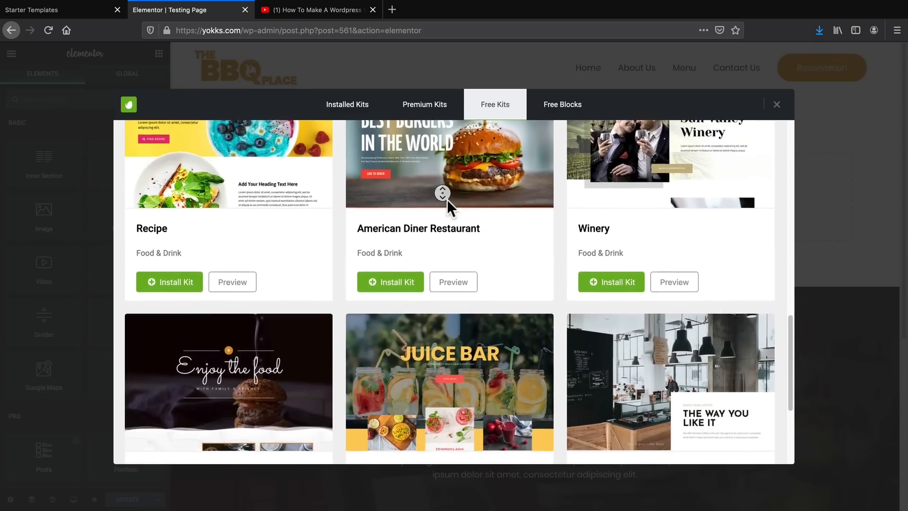
pyautogui.scroll(-3, 447, 199)
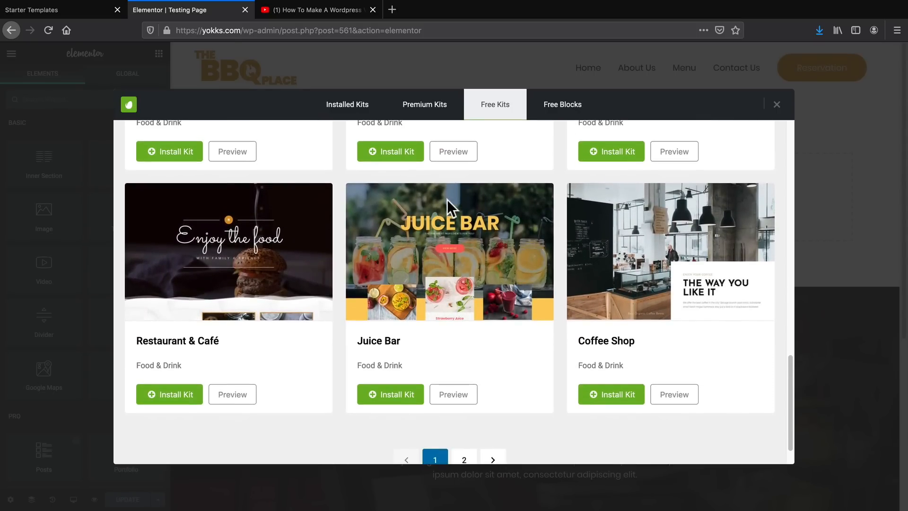
pyautogui.scroll(5, 527, 304)
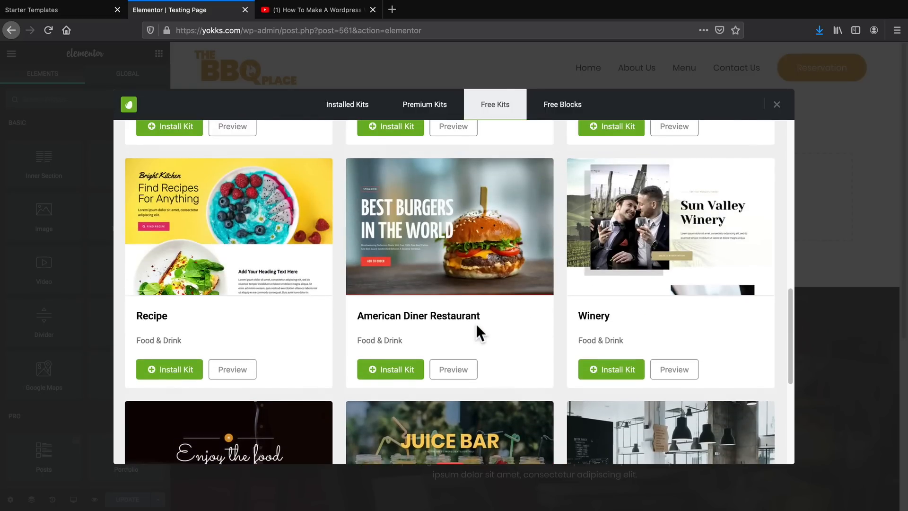
pyautogui.scroll(-5, 458, 342)
pyautogui.click(457, 415)
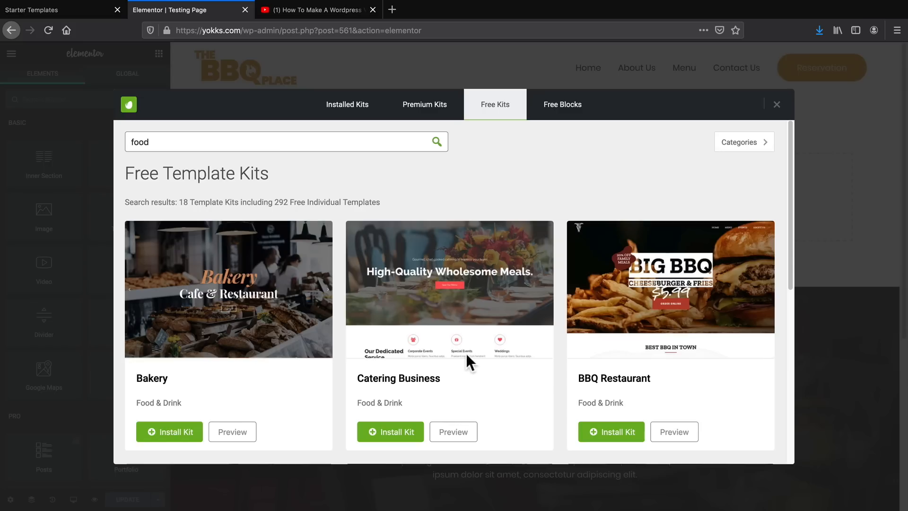
pyautogui.scroll(-4, 510, 283)
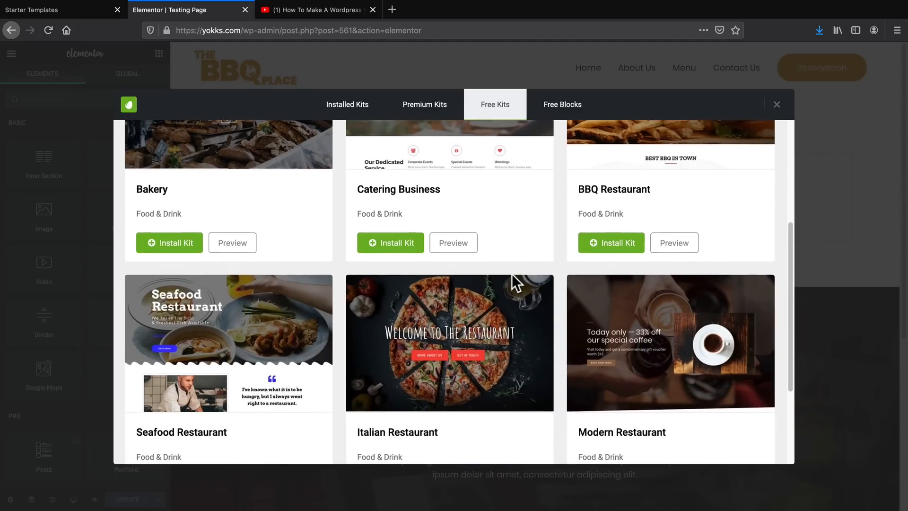
pyautogui.scroll(3, 516, 275)
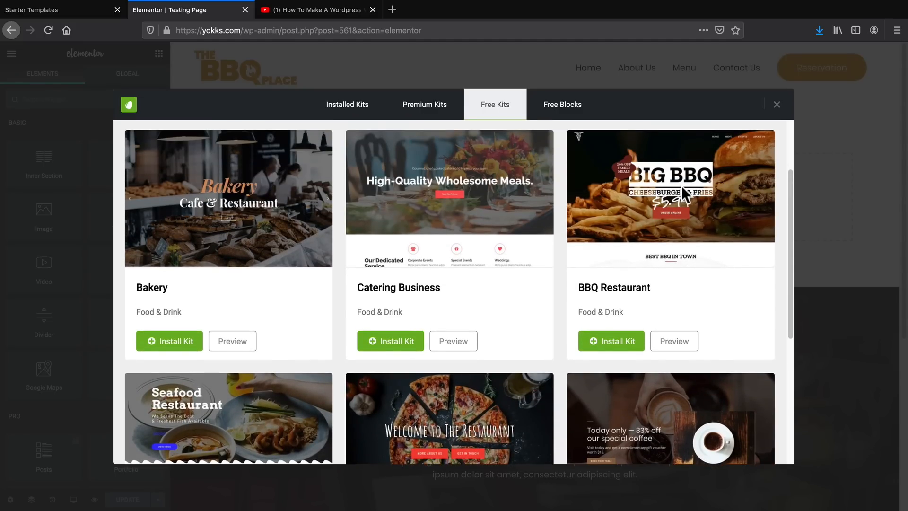
# Install the free BBQ Restaurant template kit and open it to see its templates.
pyautogui.scroll(-2, 630, 302)
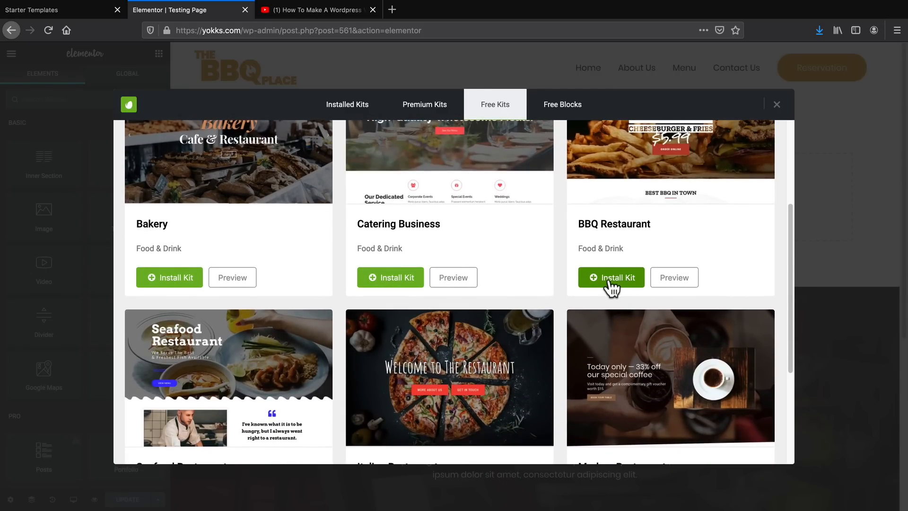
pyautogui.click(609, 280)
pyautogui.scroll(1, 608, 278)
pyautogui.scroll(2, 608, 279)
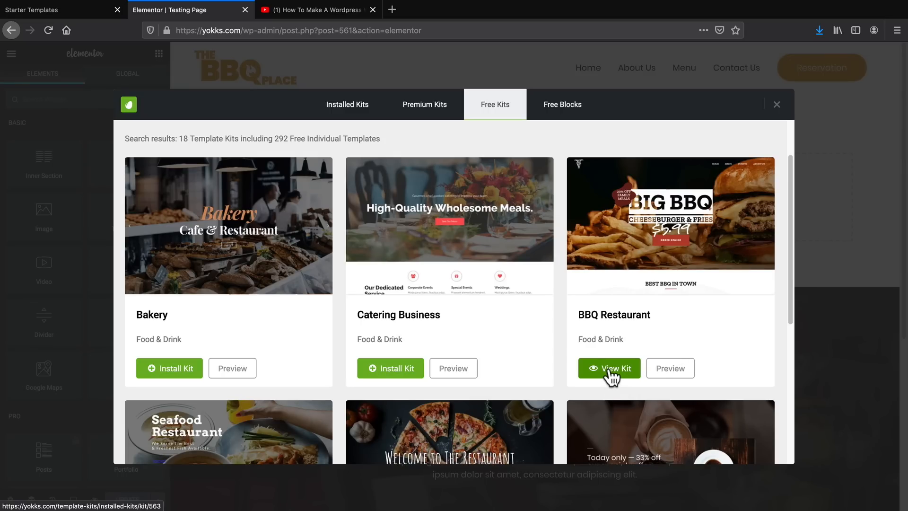
pyautogui.click(611, 369)
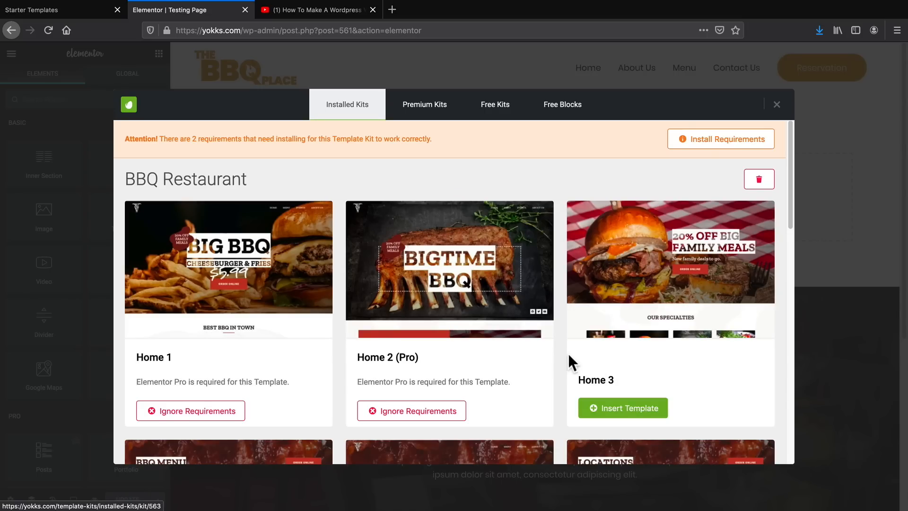
# Look through the BBQ Restaurant kit's templates and insert the About Us 2 template into the page.
pyautogui.scroll(-3, 520, 288)
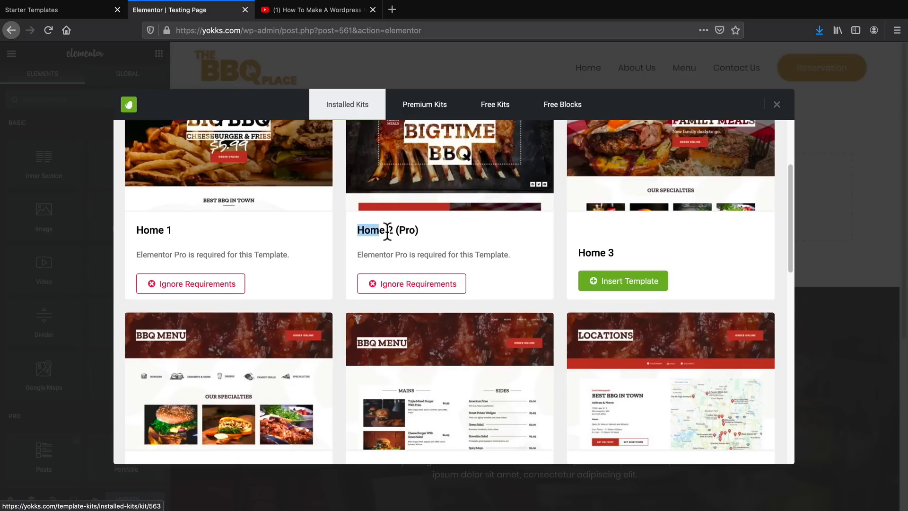
pyautogui.moveTo(387, 232); pyautogui.dragTo(421, 232)
pyautogui.click(421, 233)
pyautogui.scroll(-2, 461, 244)
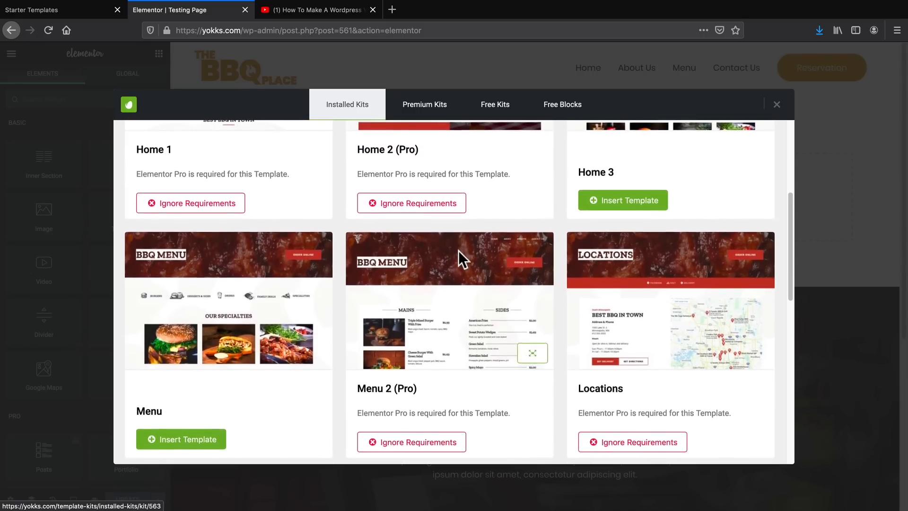
pyautogui.scroll(-3, 458, 250)
pyautogui.scroll(-2, 357, 268)
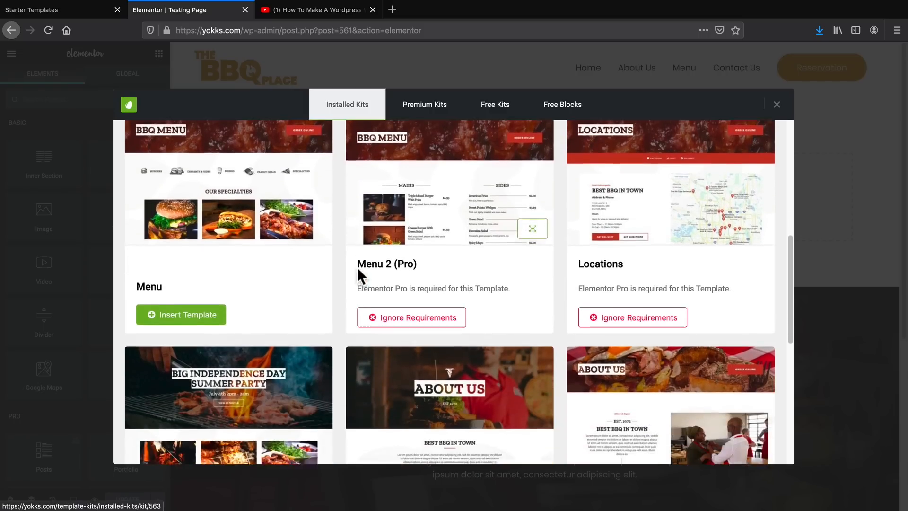
pyautogui.scroll(-5, 357, 268)
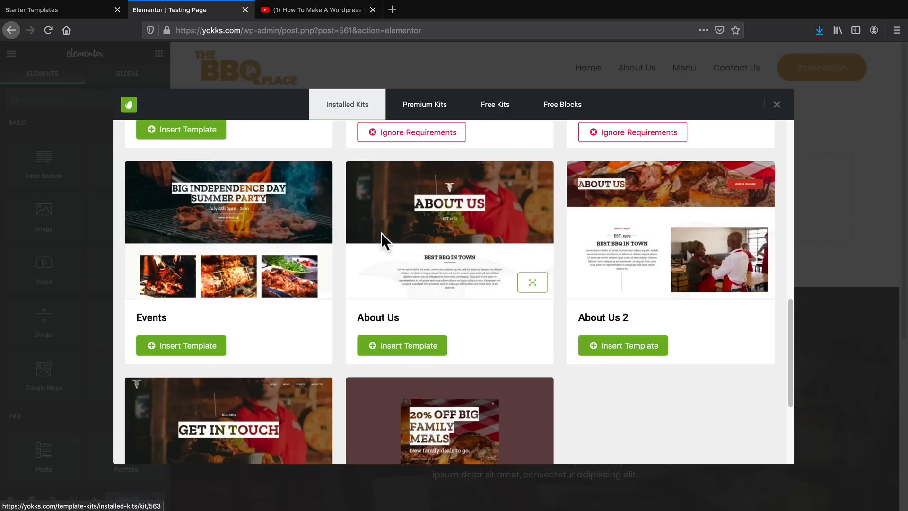
pyautogui.scroll(-2, 381, 236)
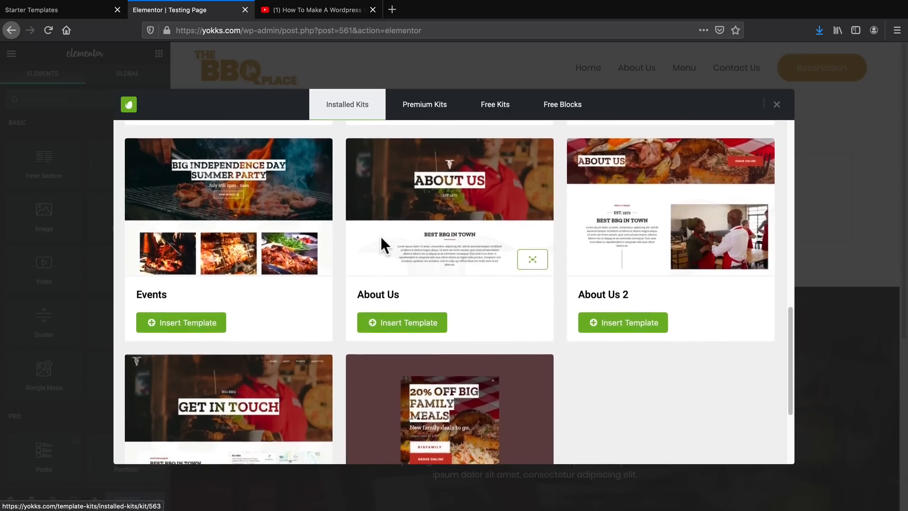
pyautogui.scroll(3, 392, 255)
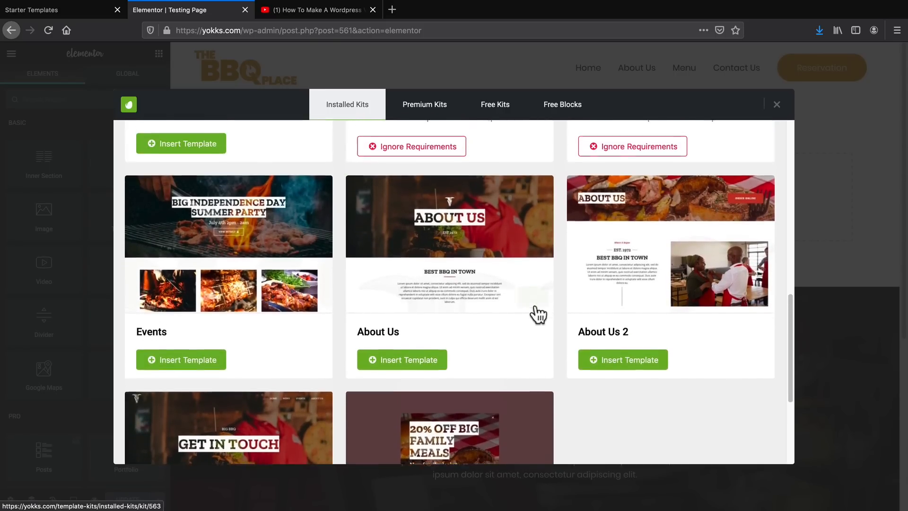
pyautogui.moveTo(580, 343); pyautogui.dragTo(630, 348)
pyautogui.click(632, 374)
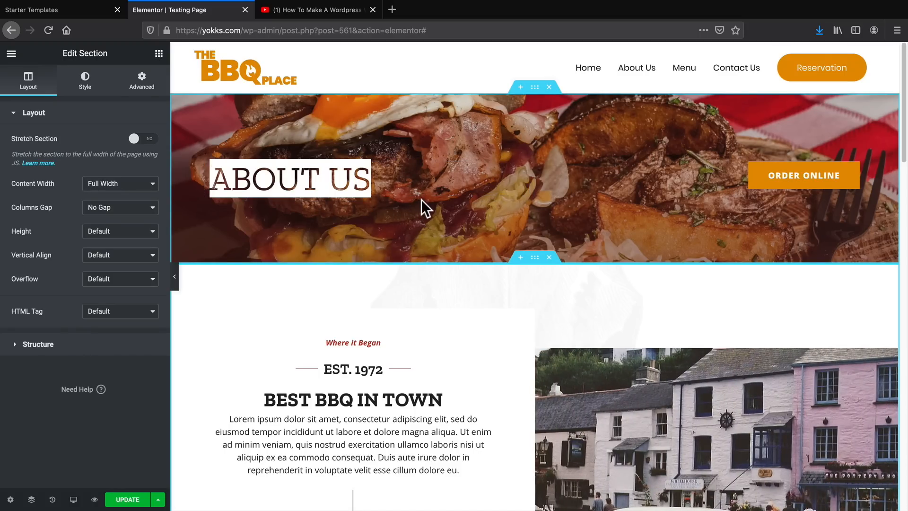
# Change the "best bbq in town" heading to read "best Food in town".
pyautogui.scroll(-3, 359, 199)
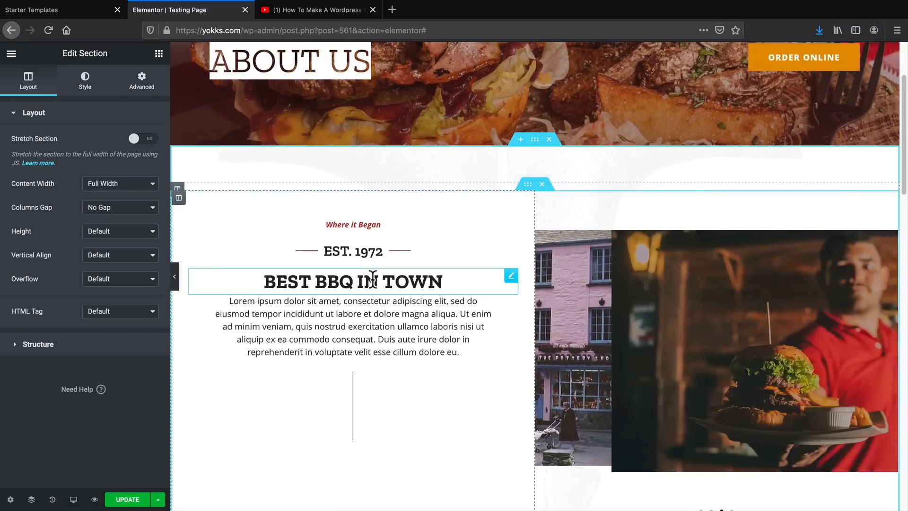
pyautogui.click(331, 281)
pyautogui.doubleClick(331, 282)
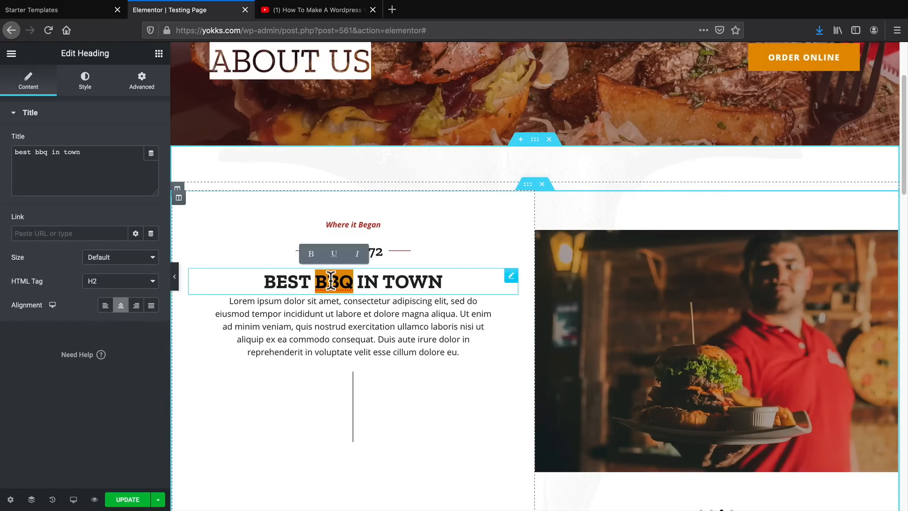
pyautogui.write('Food')
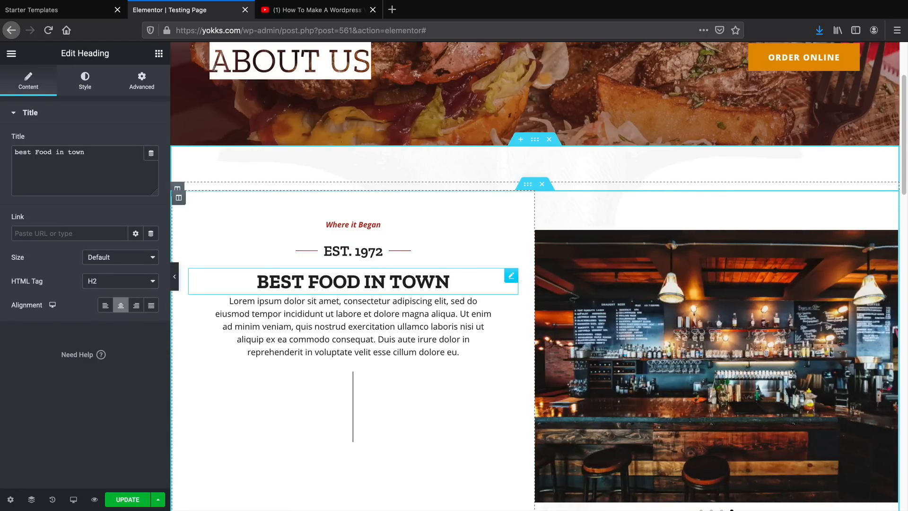
# Move the founder's quote inner section below the red contact and 20% Off Big Family Meals section.
pyautogui.scroll(-1, 504, 413)
pyautogui.scroll(-7, 621, 384)
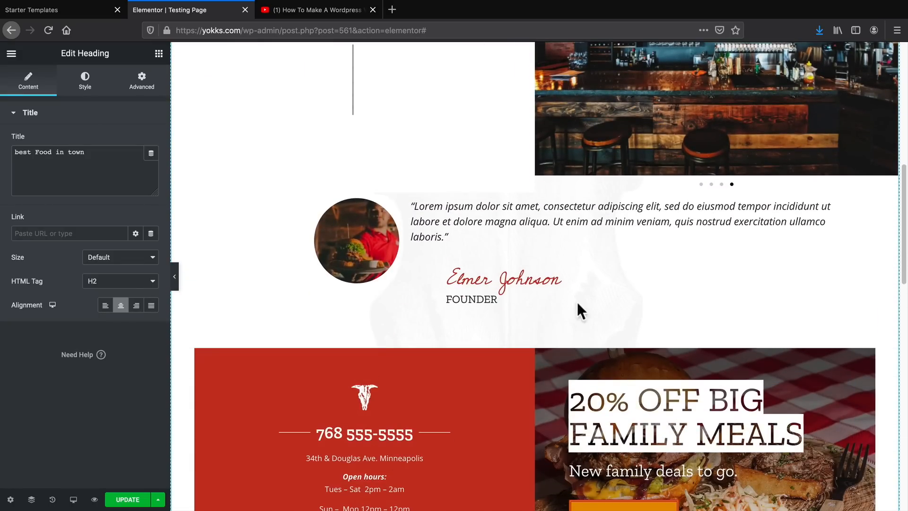
pyautogui.scroll(-2, 528, 325)
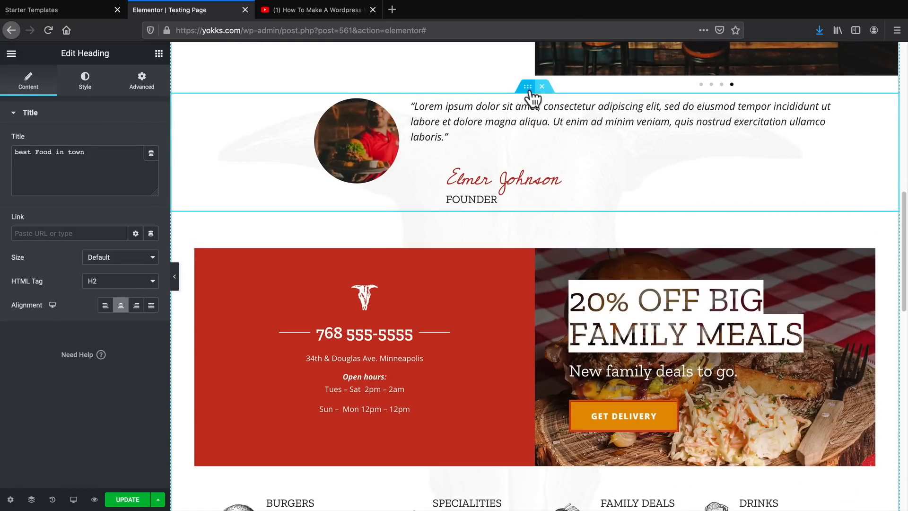
pyautogui.scroll(-1, 539, 348)
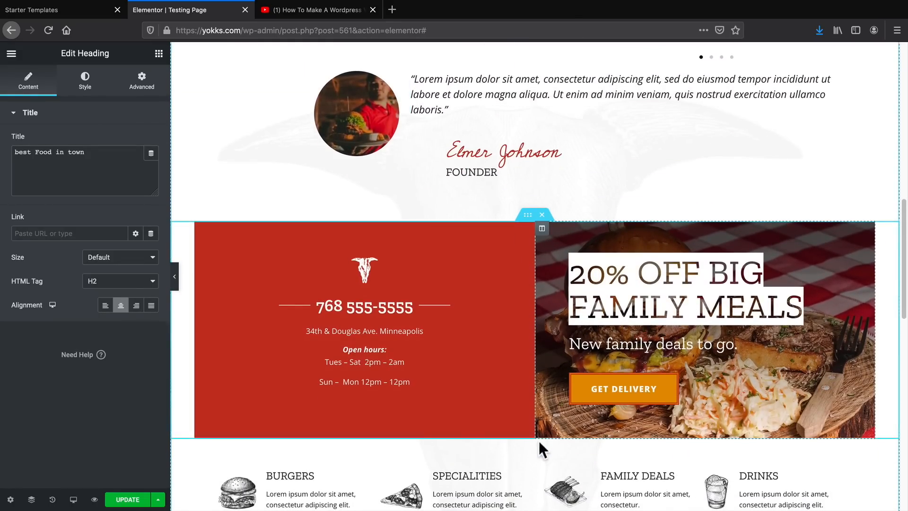
pyautogui.scroll(1, 546, 122)
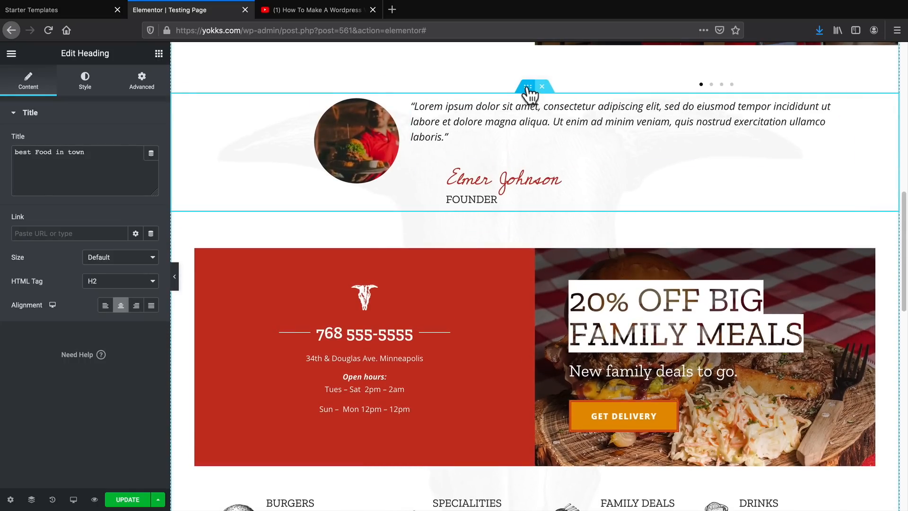
pyautogui.moveTo(527, 88); pyautogui.dragTo(534, 312)
pyautogui.scroll(-7, 535, 316)
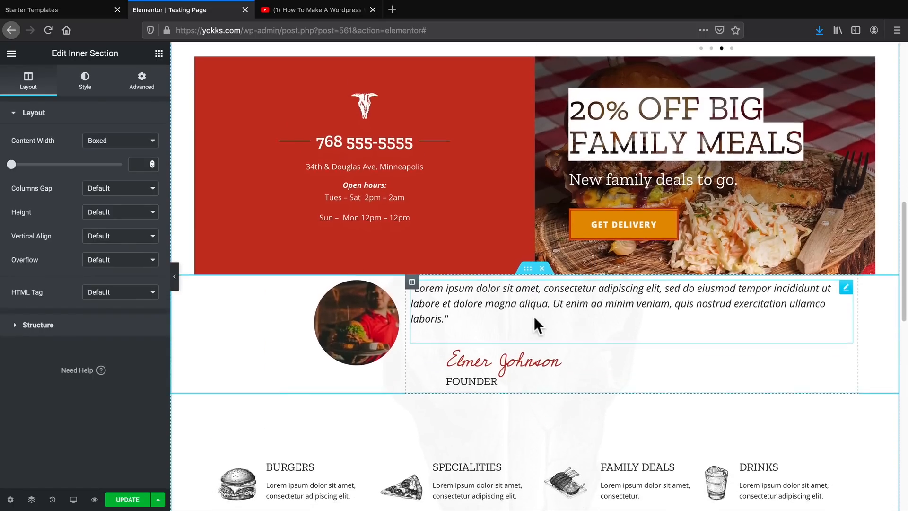
# Move the Family Deals column ahead of Specialities in the food categories row.
pyautogui.scroll(1, 554, 322)
pyautogui.scroll(2, 571, 235)
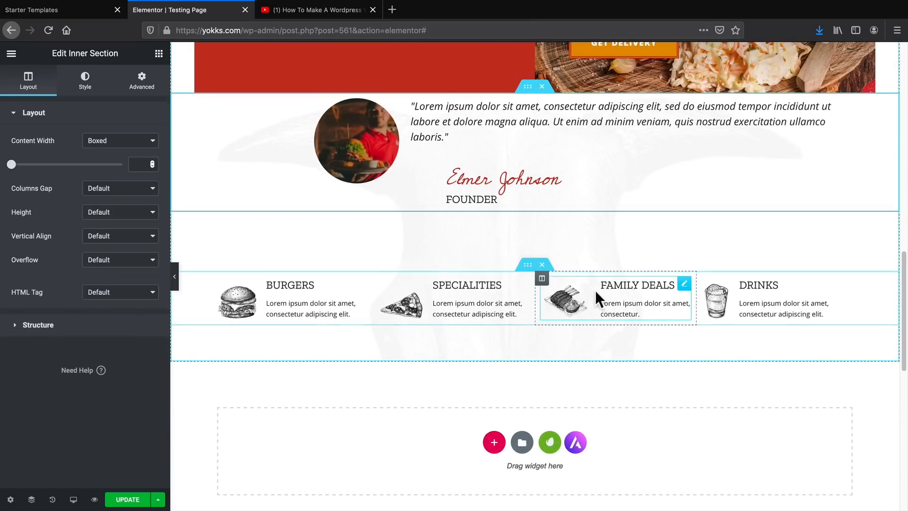
pyautogui.moveTo(542, 279); pyautogui.dragTo(420, 283)
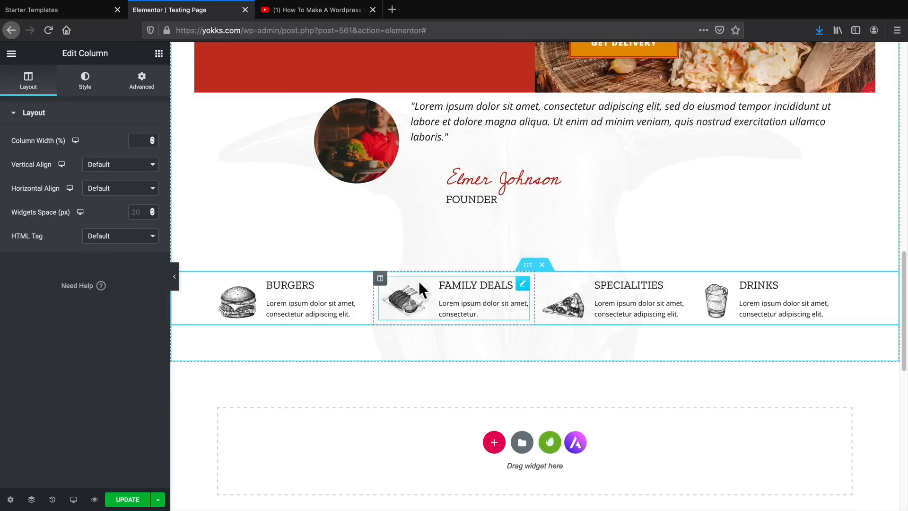
# Insert the free About - Two Column: Heading & Copy block with the woman holding a phone below the food categories row.
pyautogui.scroll(-2, 418, 281)
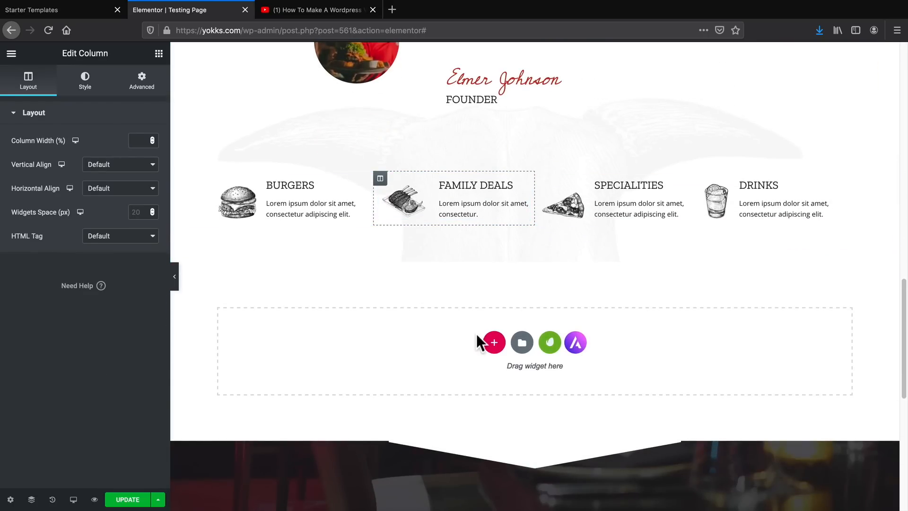
pyautogui.click(550, 343)
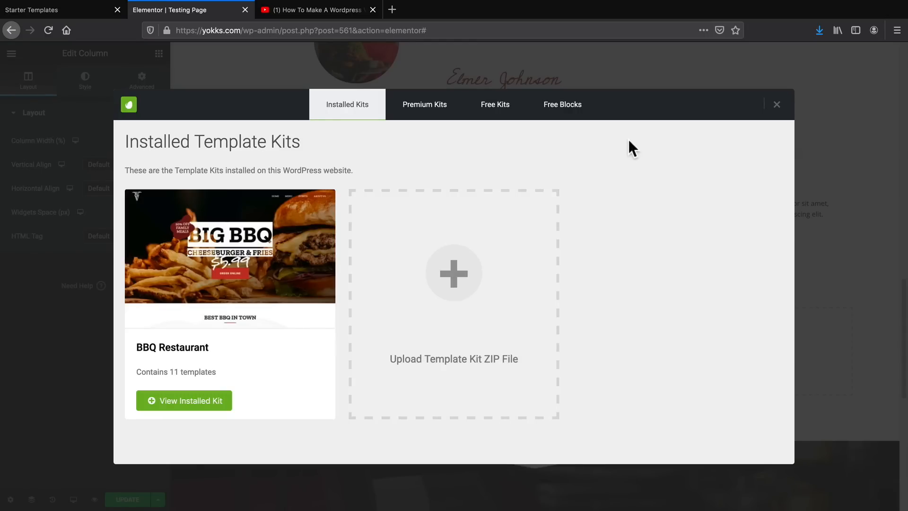
pyautogui.click(560, 110)
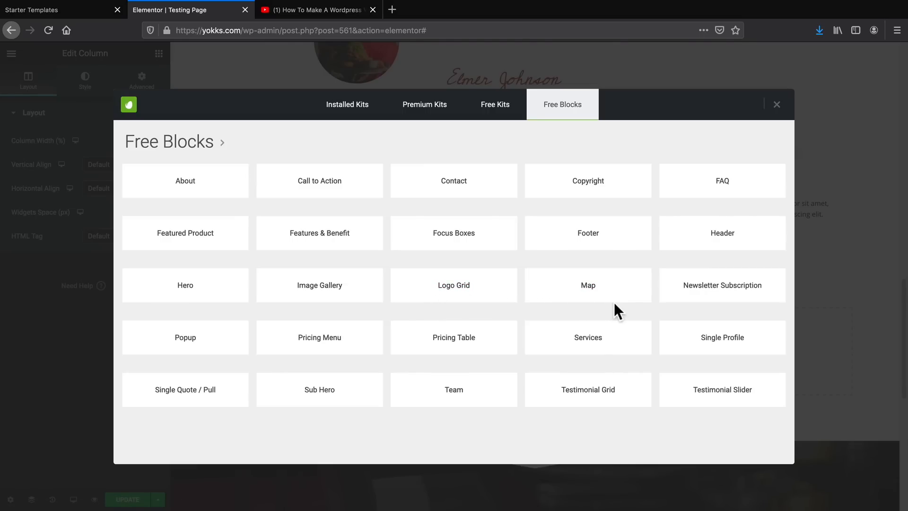
pyautogui.click(181, 185)
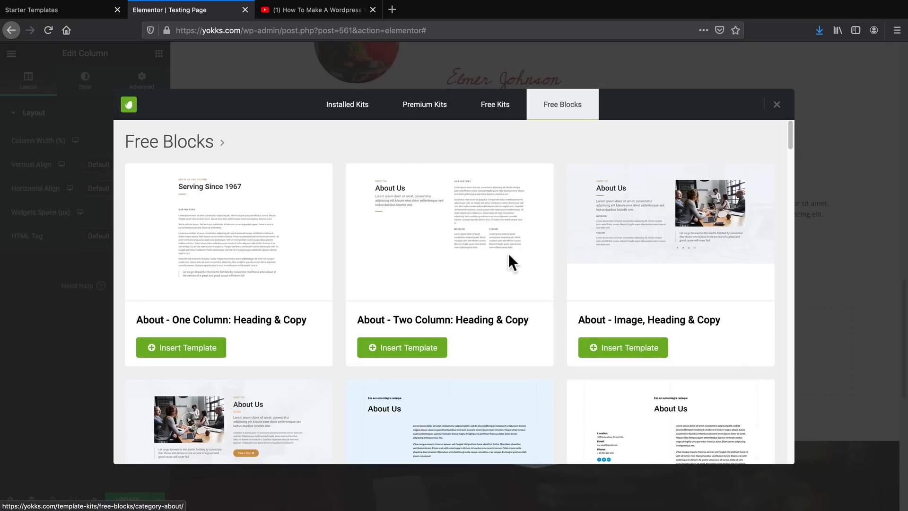
pyautogui.scroll(-15, 520, 251)
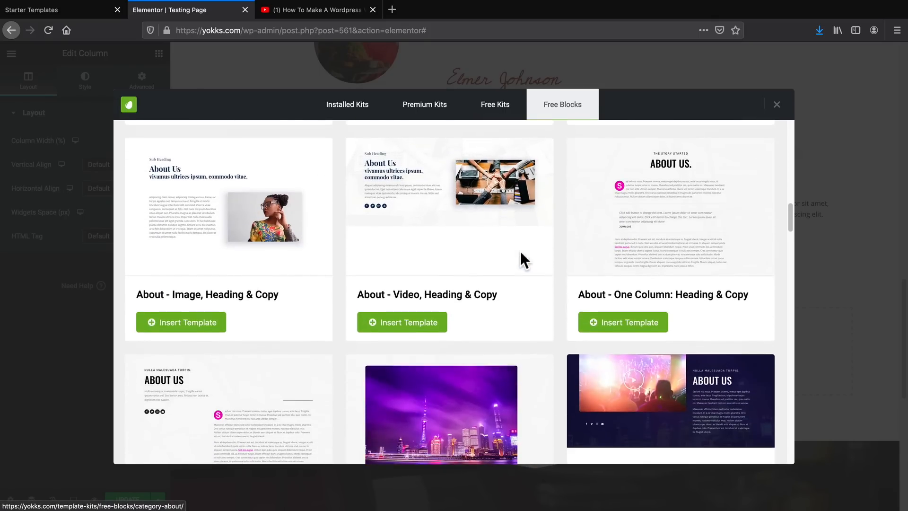
pyautogui.scroll(-15, 520, 251)
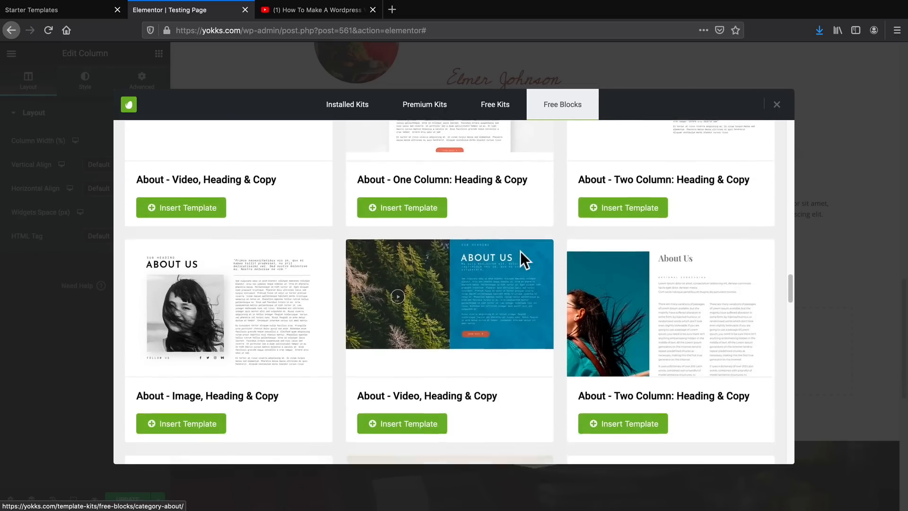
pyautogui.scroll(-5, 520, 251)
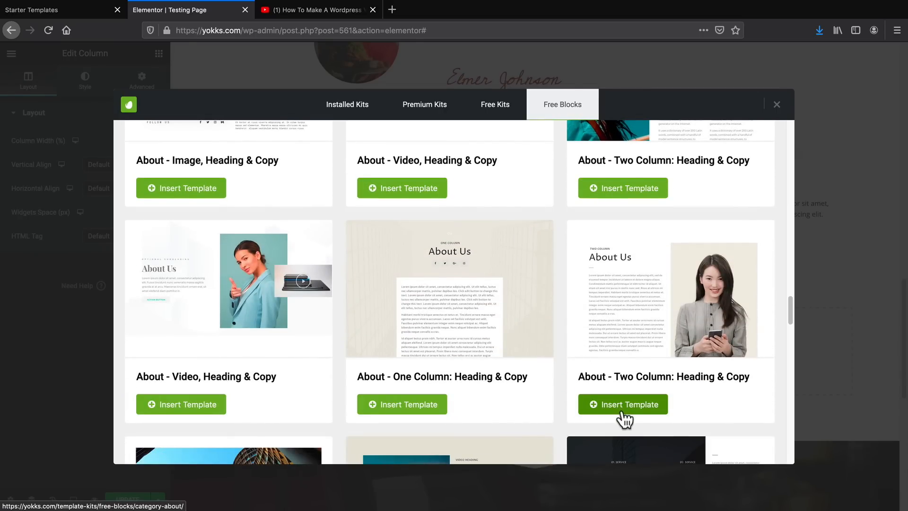
pyautogui.scroll(-1, 633, 409)
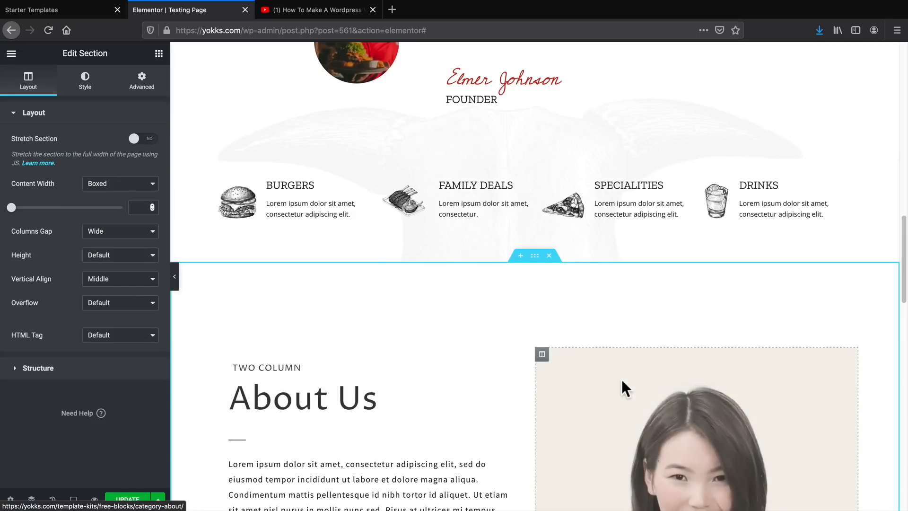
# Delete the Best Food in Town section between the About Us banner and the two-column About Us block.
pyautogui.scroll(-4, 541, 355)
pyautogui.scroll(15, 487, 350)
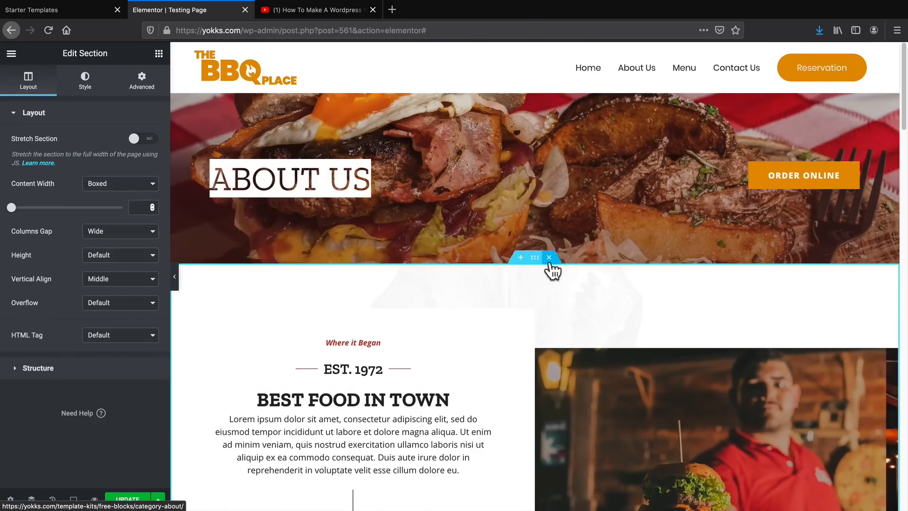
pyautogui.scroll(-1, 551, 269)
pyautogui.click(548, 230)
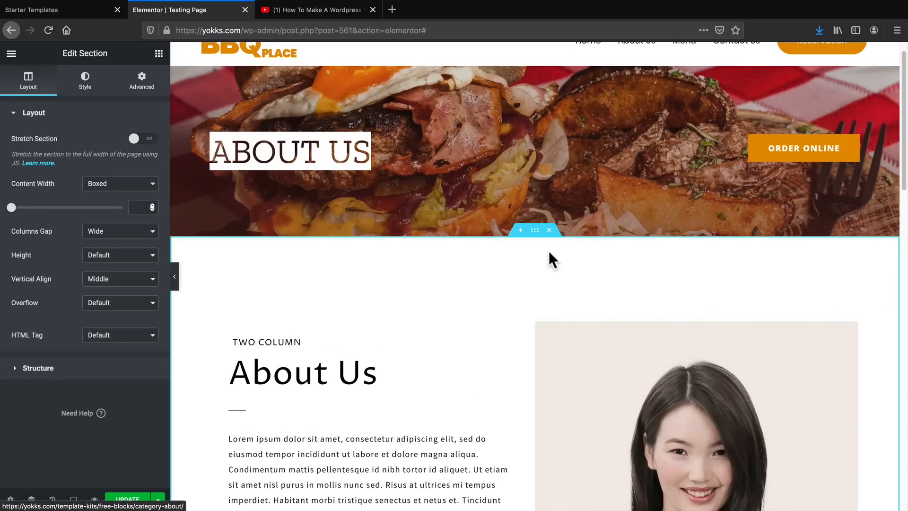
# Review the Testing Page layout from the About Us banner down to the end of the two-column About Us block.
pyautogui.scroll(-1, 524, 265)
pyautogui.scroll(2, 524, 266)
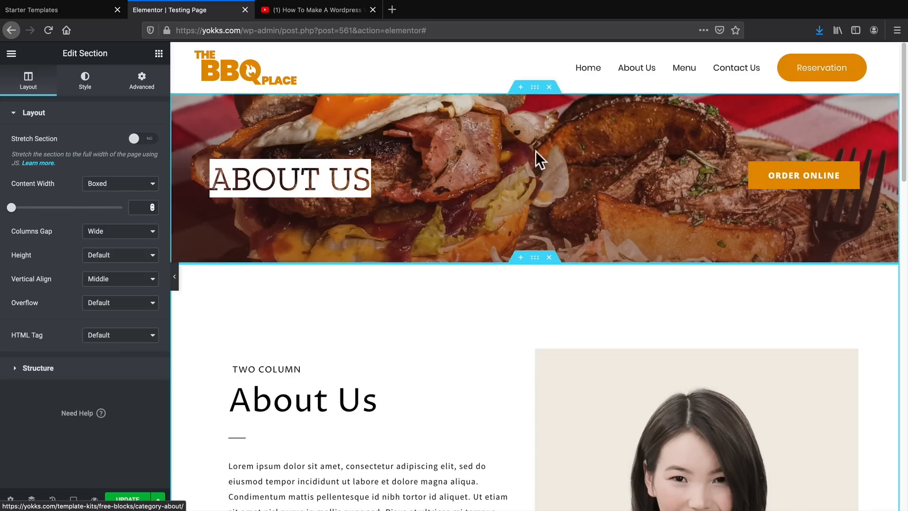
pyautogui.scroll(-3, 544, 215)
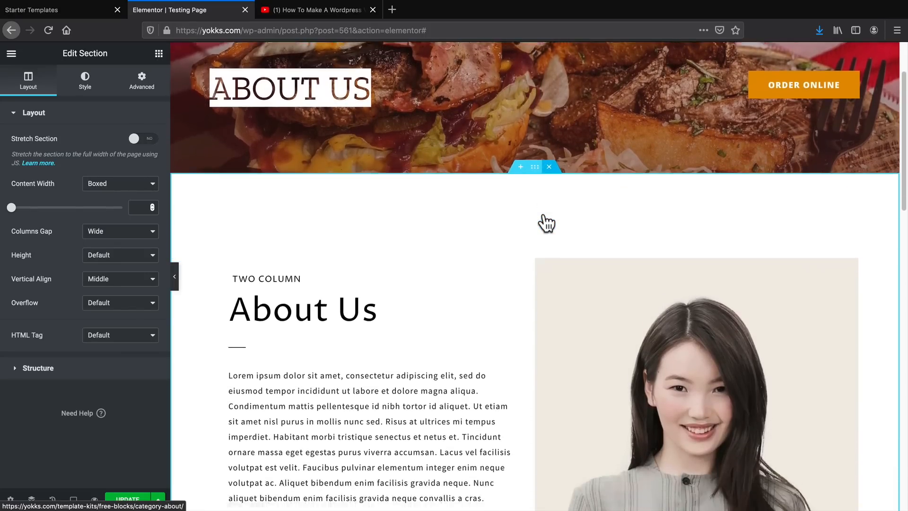
pyautogui.scroll(-1, 543, 217)
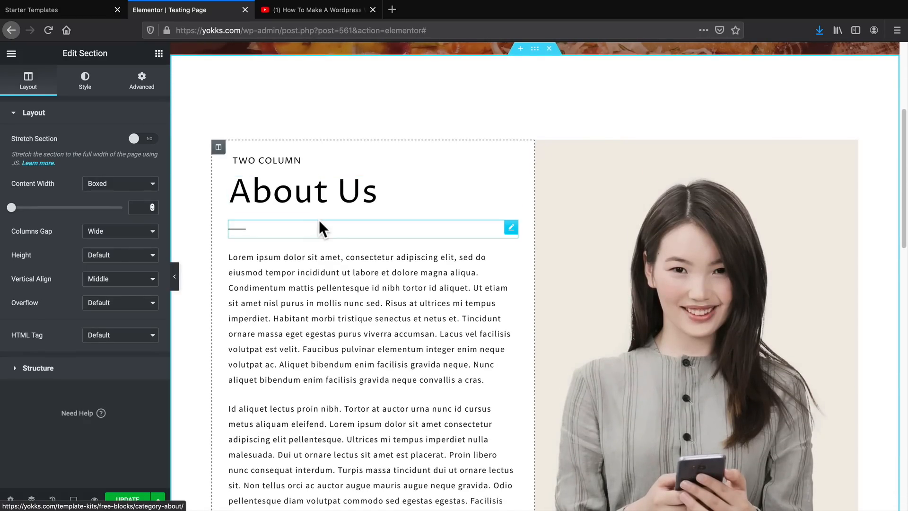
pyautogui.scroll(-6, 319, 221)
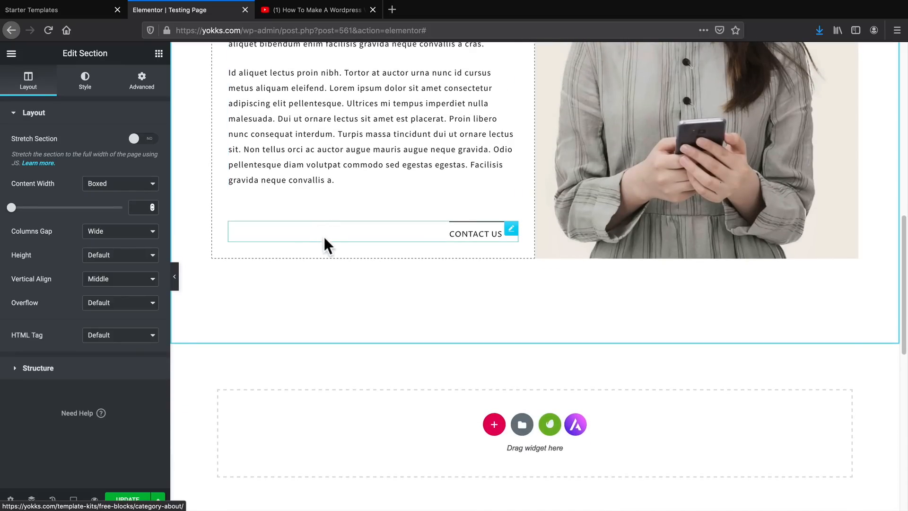
pyautogui.scroll(10, 357, 291)
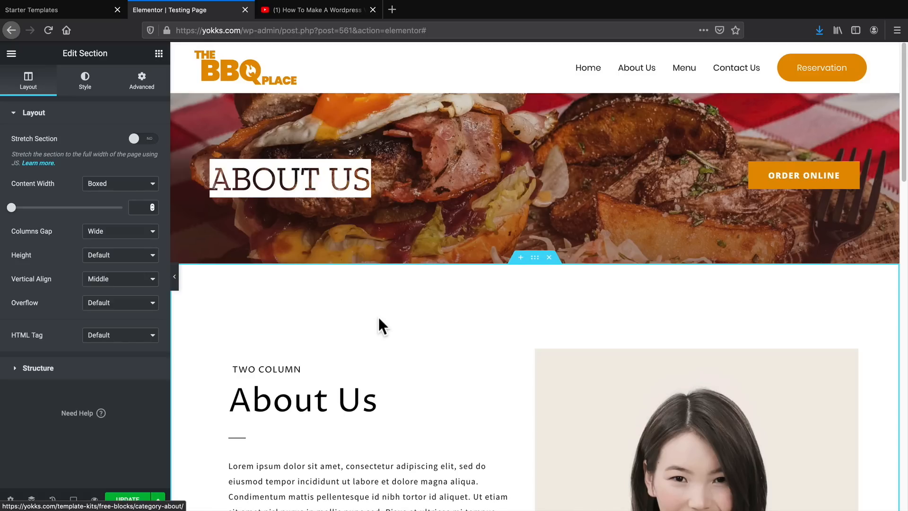
# Browse the Call to Action designs among the free Envato Elements blocks.
pyautogui.scroll(-7, 378, 325)
pyautogui.click(552, 324)
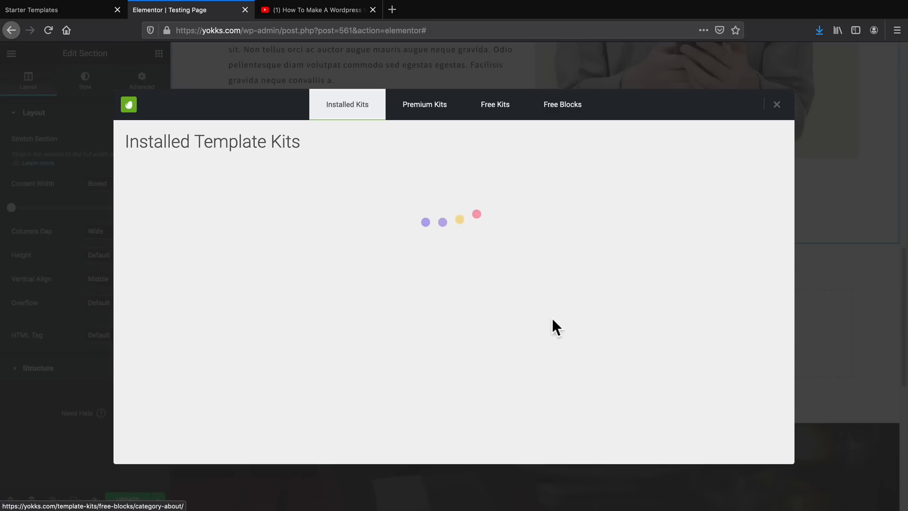
pyautogui.click(563, 114)
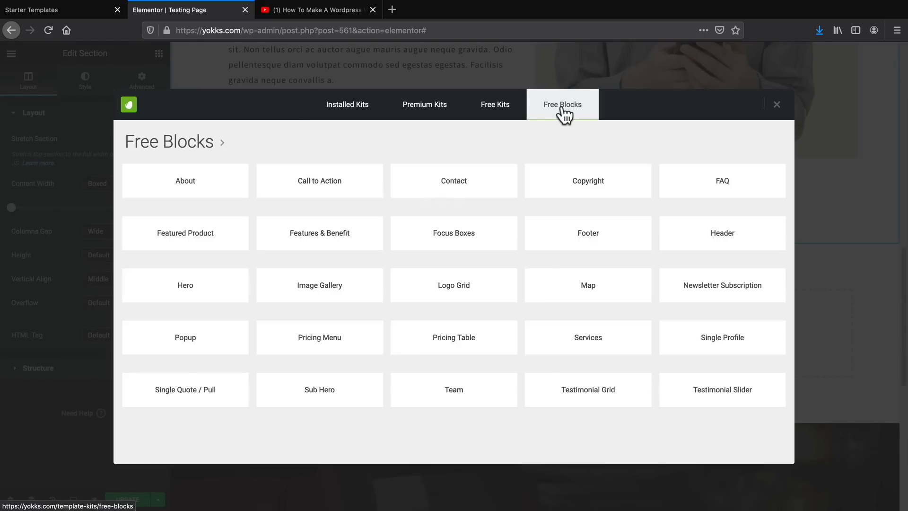
pyautogui.click(347, 186)
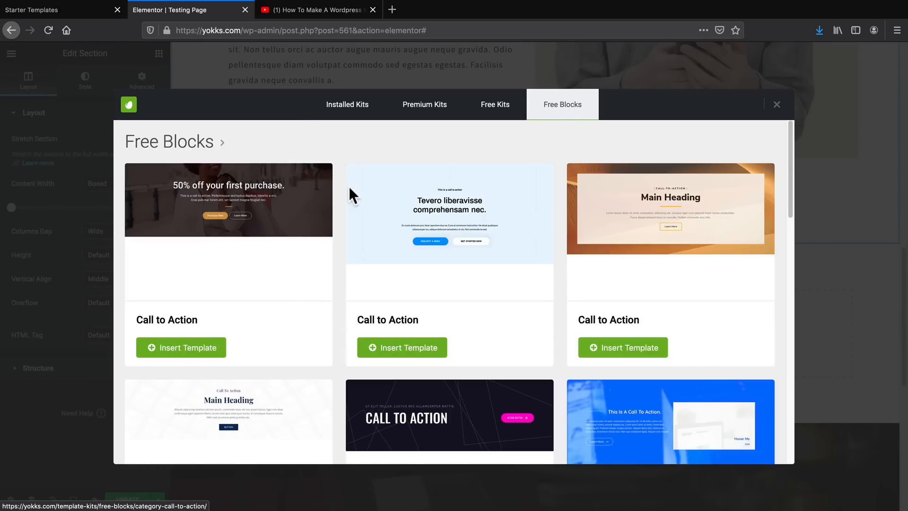
pyautogui.scroll(-20, 558, 231)
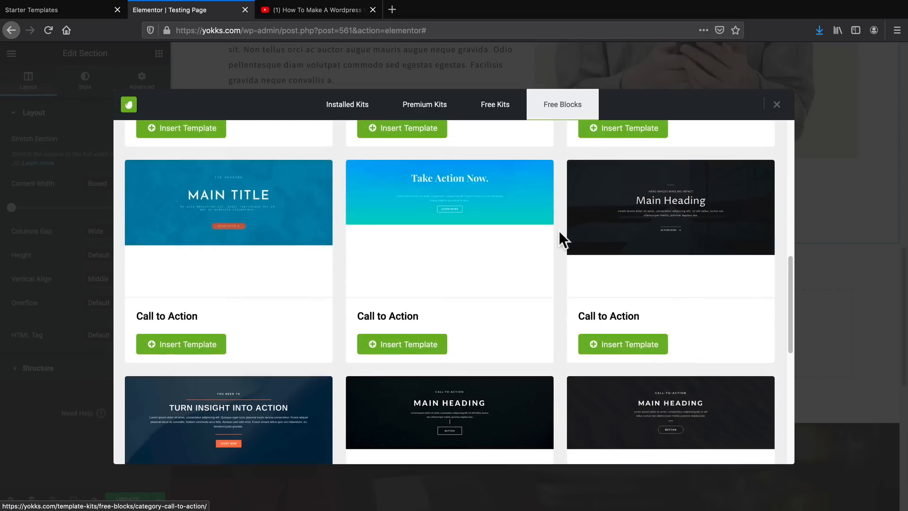
pyautogui.scroll(15, 444, 294)
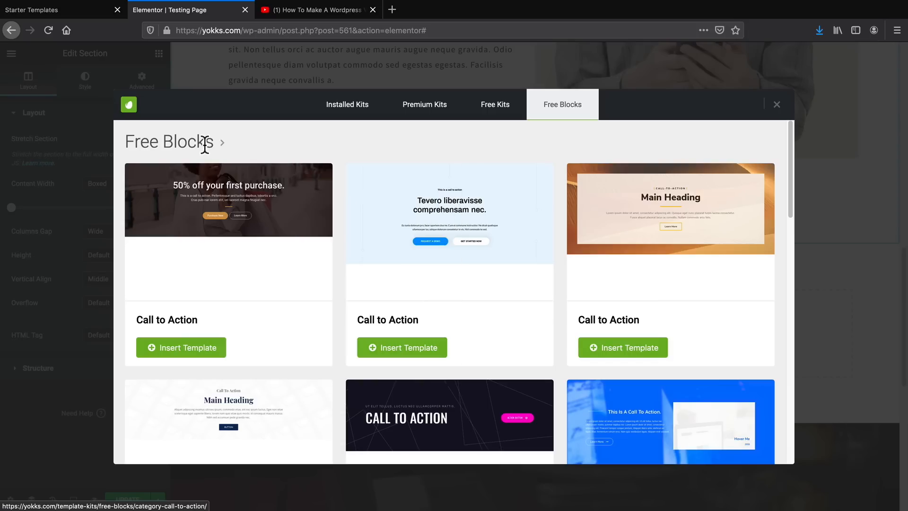
# Return to all free block categories, browse the Focus Boxes designs, and close the library without inserting one.
pyautogui.click(221, 144)
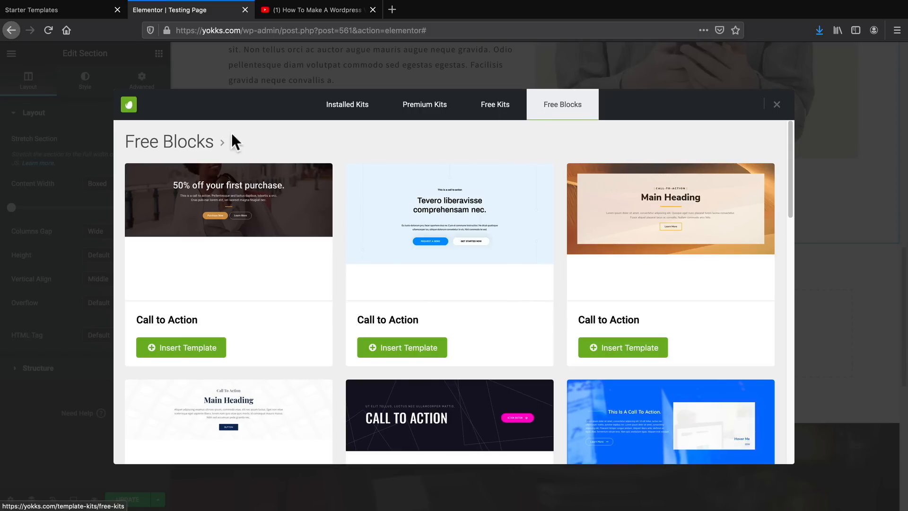
pyautogui.click(222, 144)
pyautogui.moveTo(226, 149)
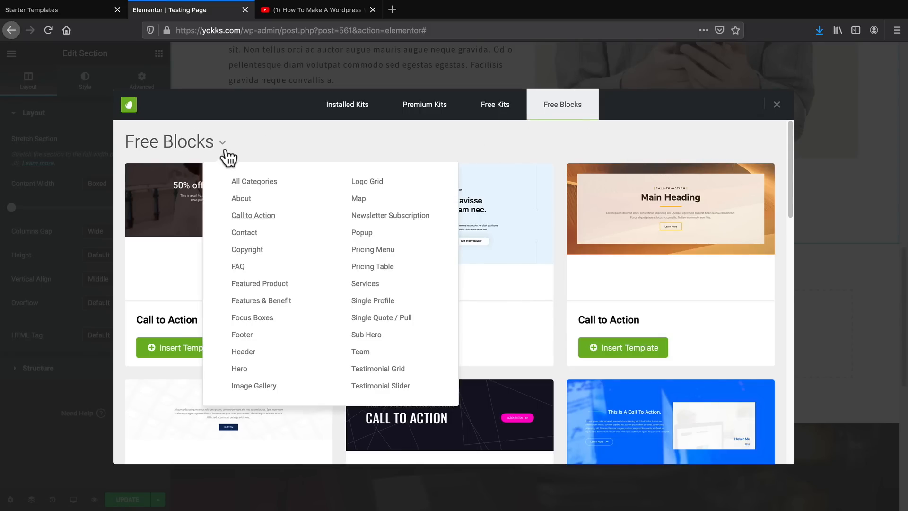
pyautogui.click(235, 182)
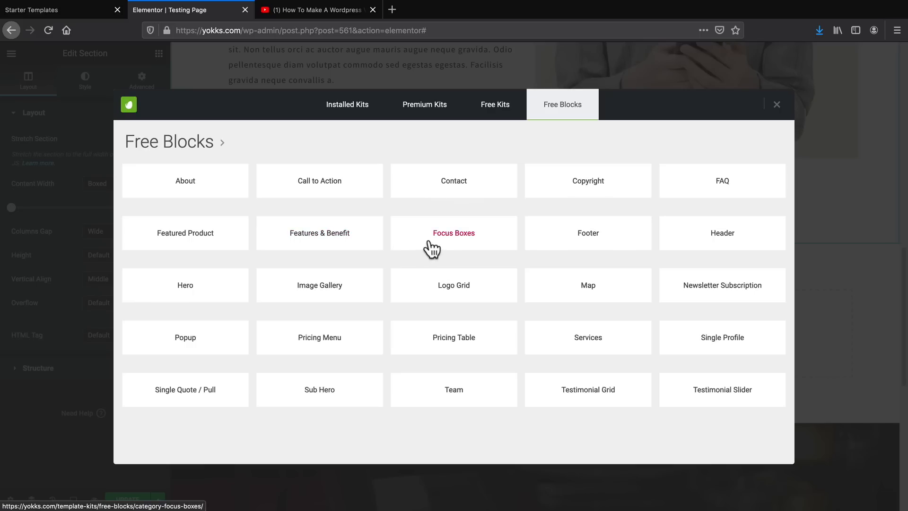
pyautogui.click(461, 232)
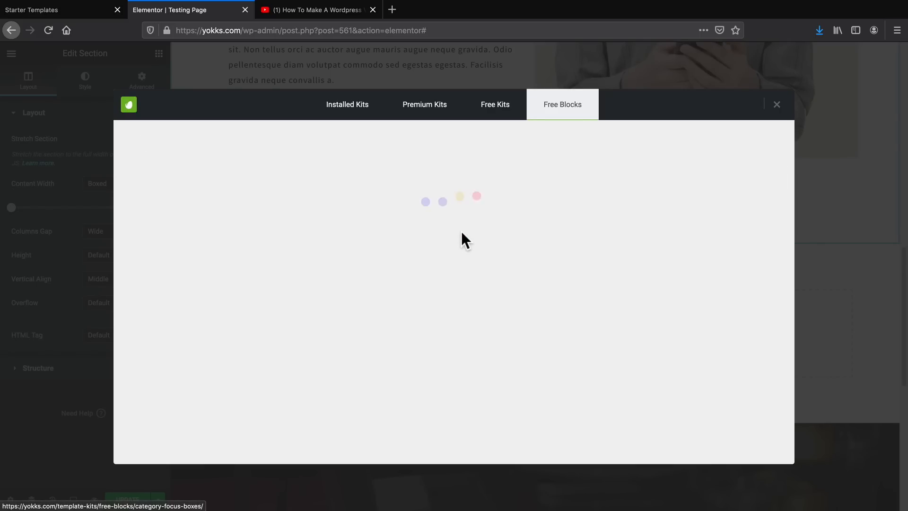
pyautogui.scroll(-5, 440, 218)
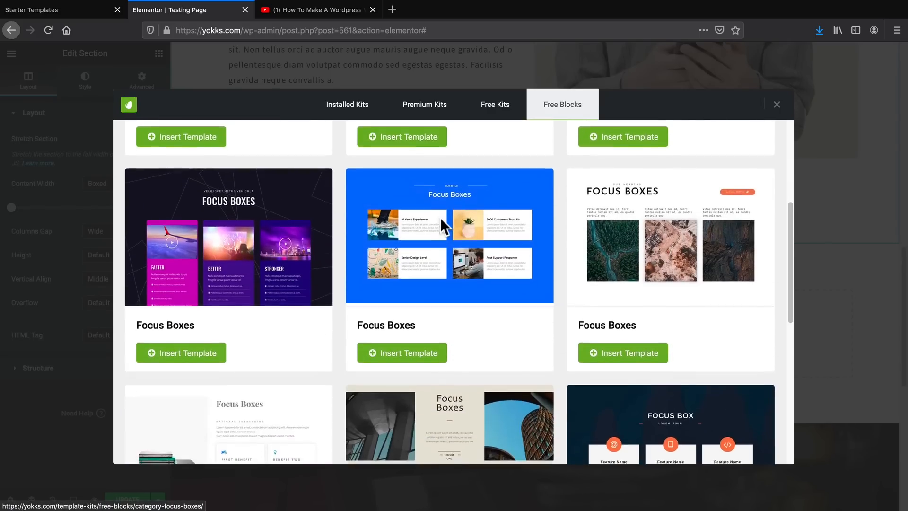
pyautogui.scroll(-5, 440, 218)
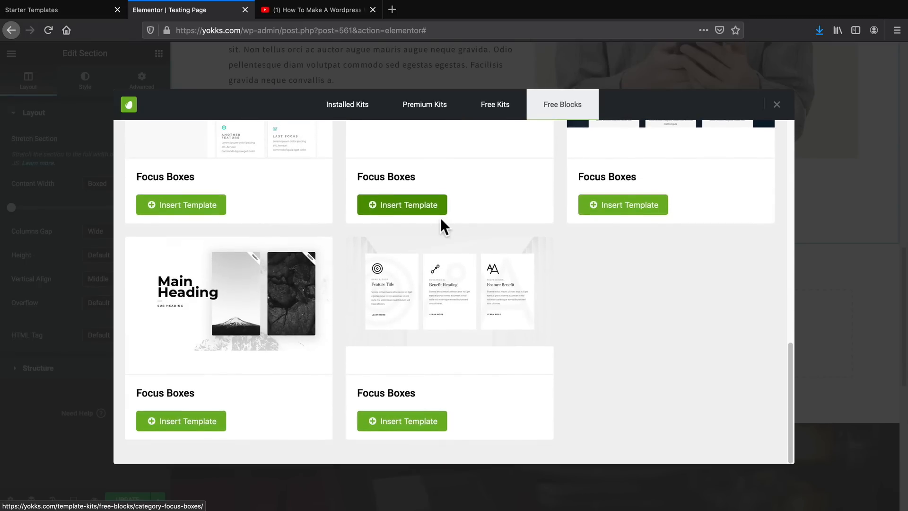
pyautogui.scroll(10, 424, 287)
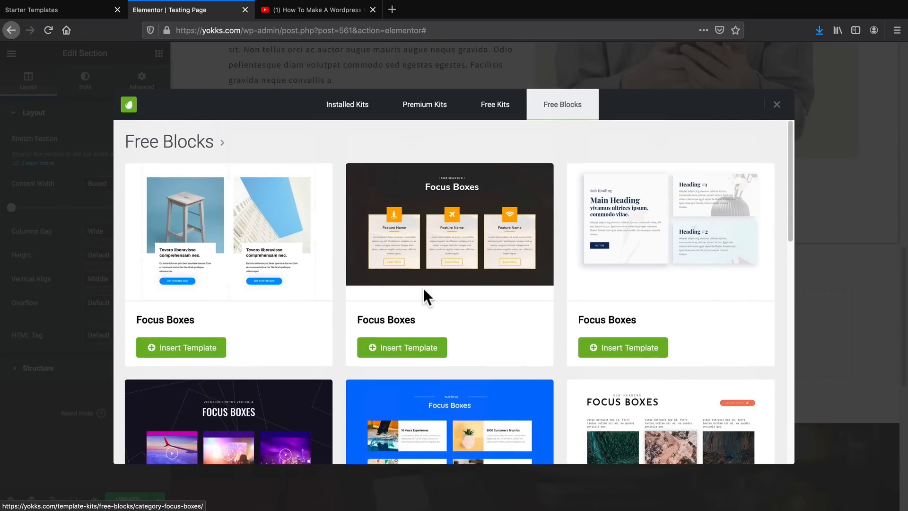
pyautogui.click(774, 105)
pyautogui.scroll(10, 466, 379)
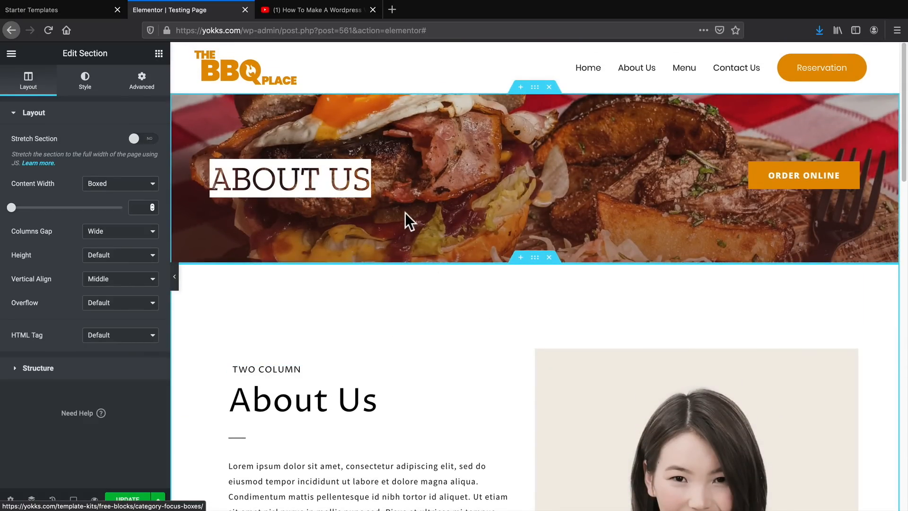
# Update the Testing Page and exit the Elementor editor to the WordPress Pages list.
pyautogui.click(139, 496)
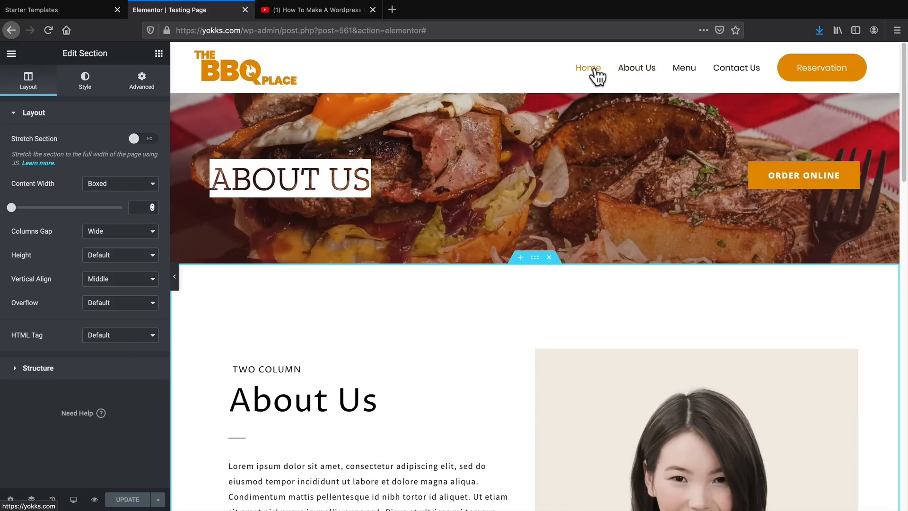
pyautogui.click(11, 56)
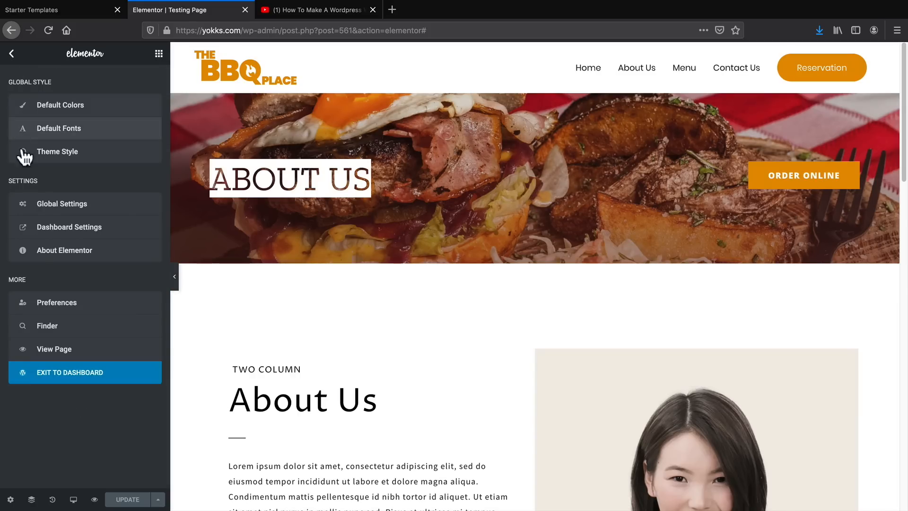
pyautogui.click(90, 372)
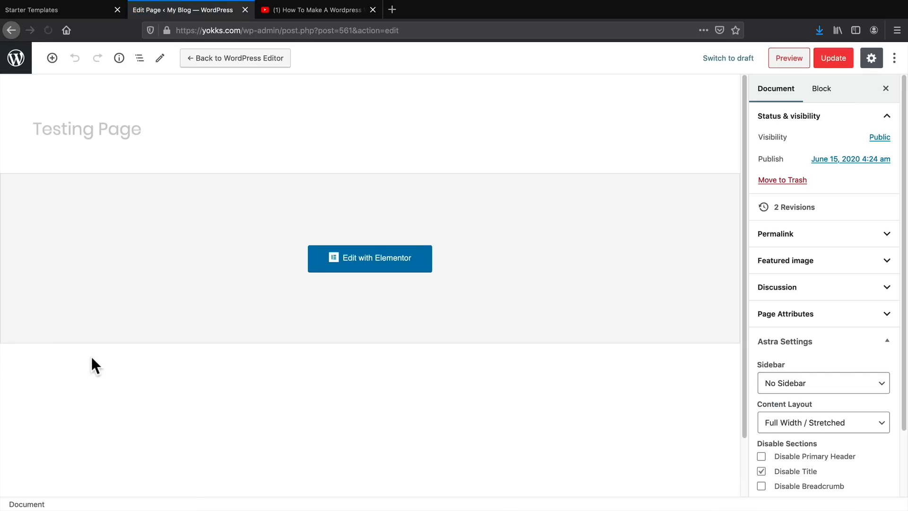
pyautogui.click(14, 59)
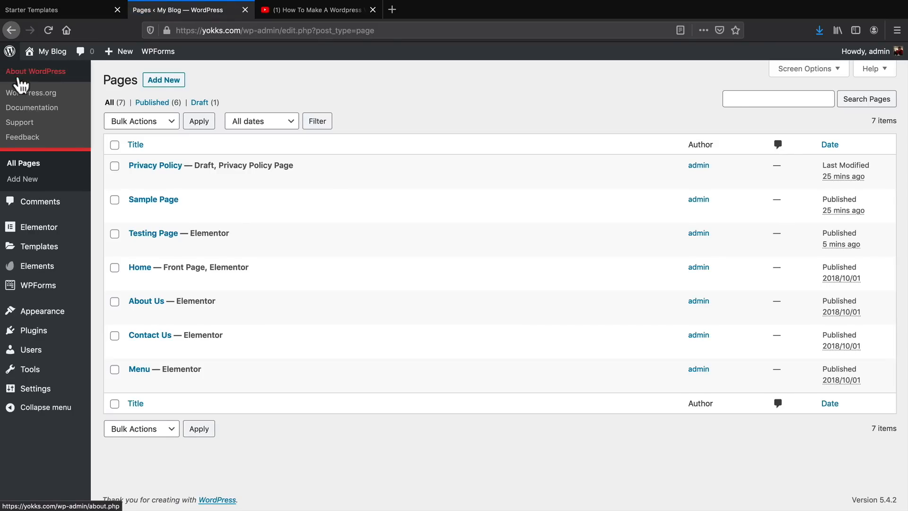
# Add Testing Page to the Main Menu between Home and About Us, and save the menu.
pyautogui.moveTo(52, 315)
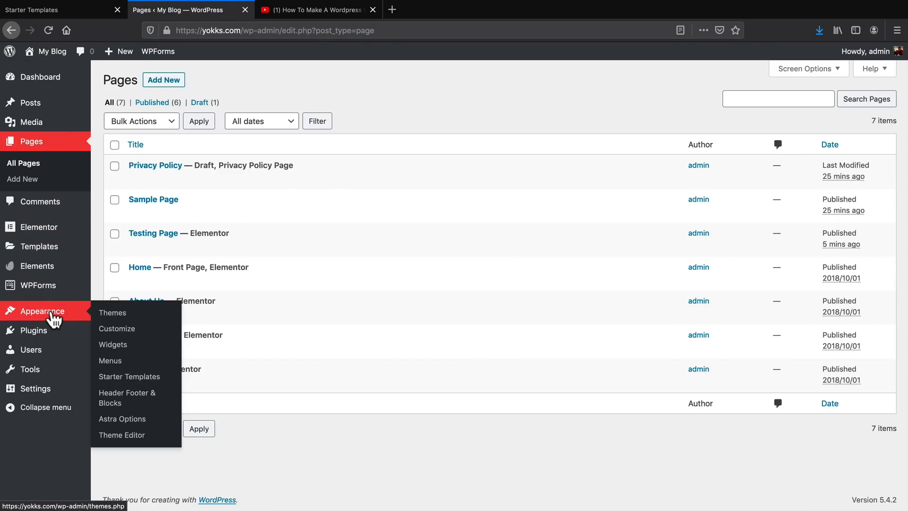
pyautogui.click(113, 361)
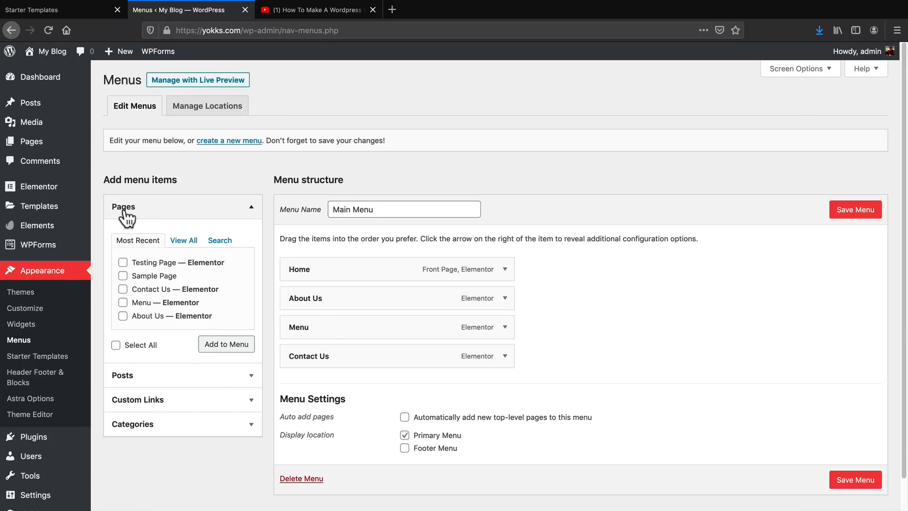
pyautogui.click(184, 241)
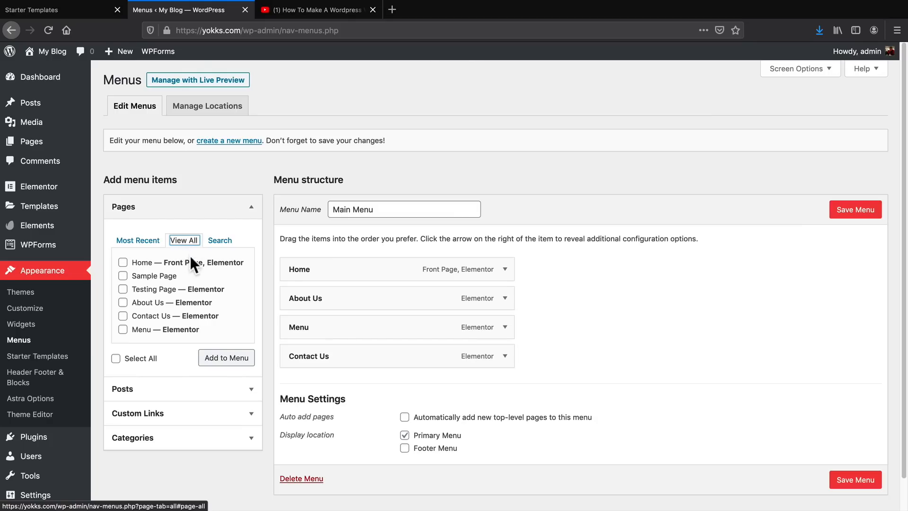
pyautogui.click(123, 290)
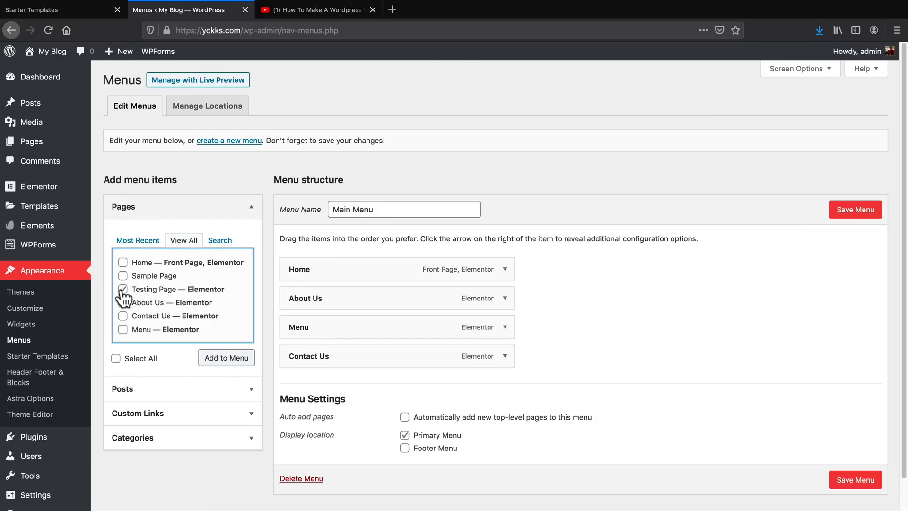
pyautogui.click(218, 362)
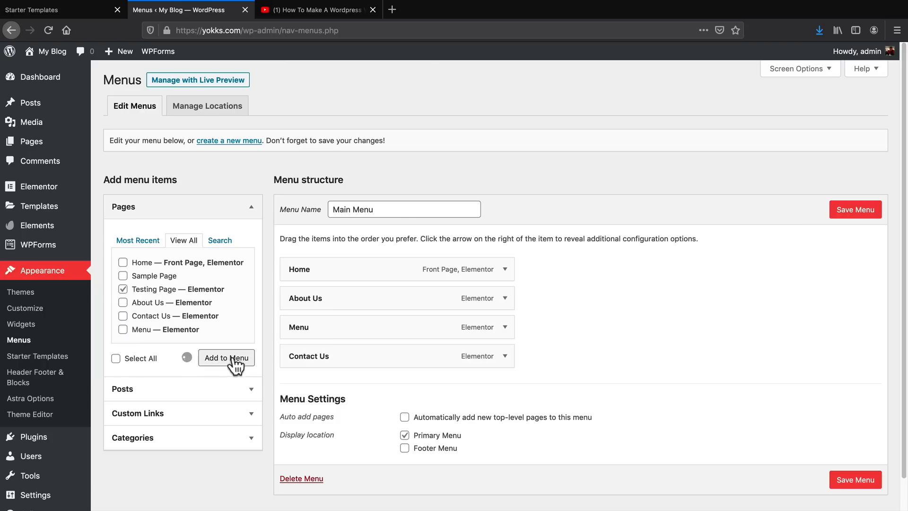
pyautogui.moveTo(370, 384); pyautogui.dragTo(373, 306)
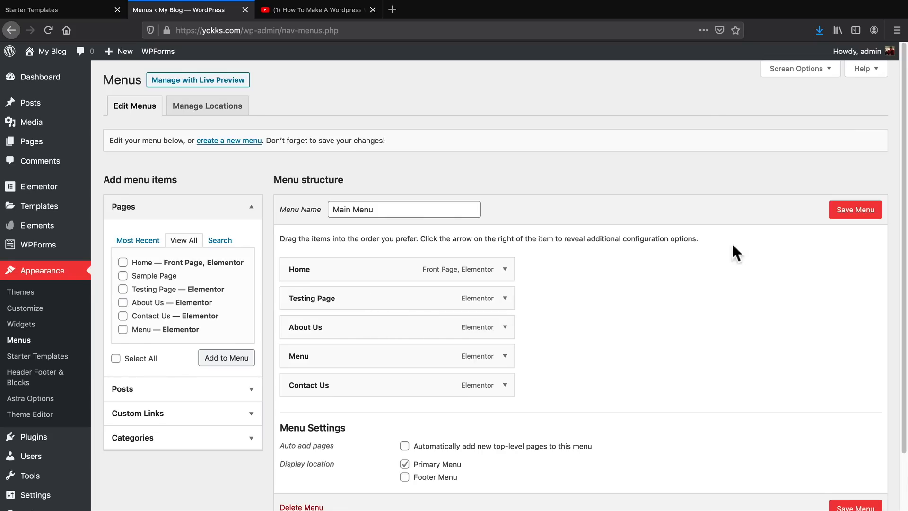
pyautogui.click(844, 211)
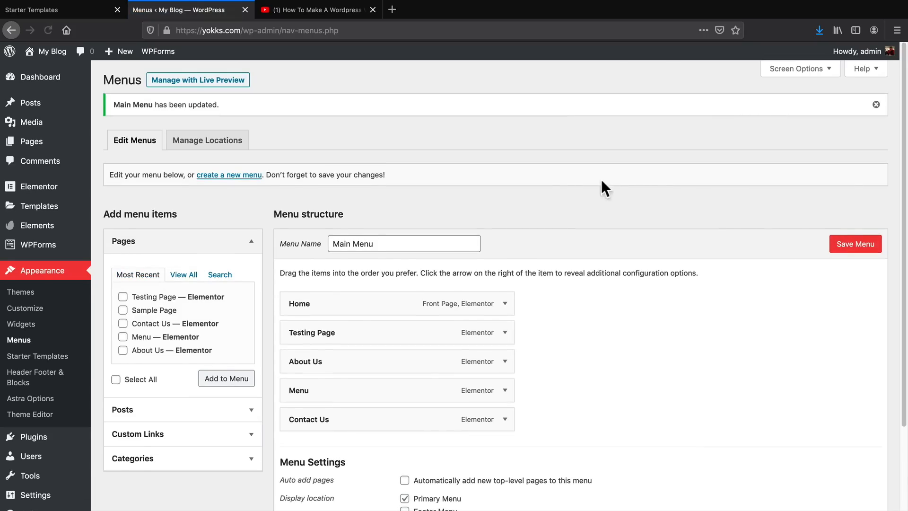
# Visit the live site, open Testing Page from its navigation, and review the published page.
pyautogui.moveTo(44, 52)
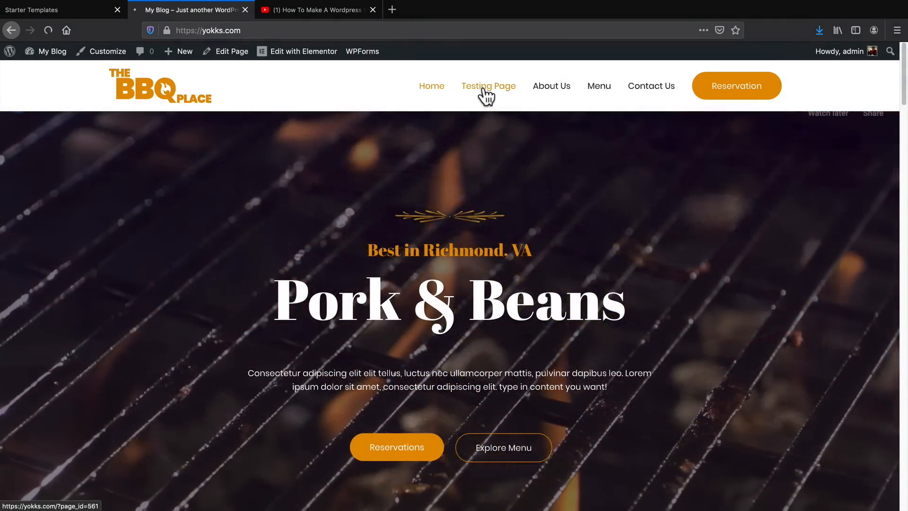
pyautogui.click(484, 87)
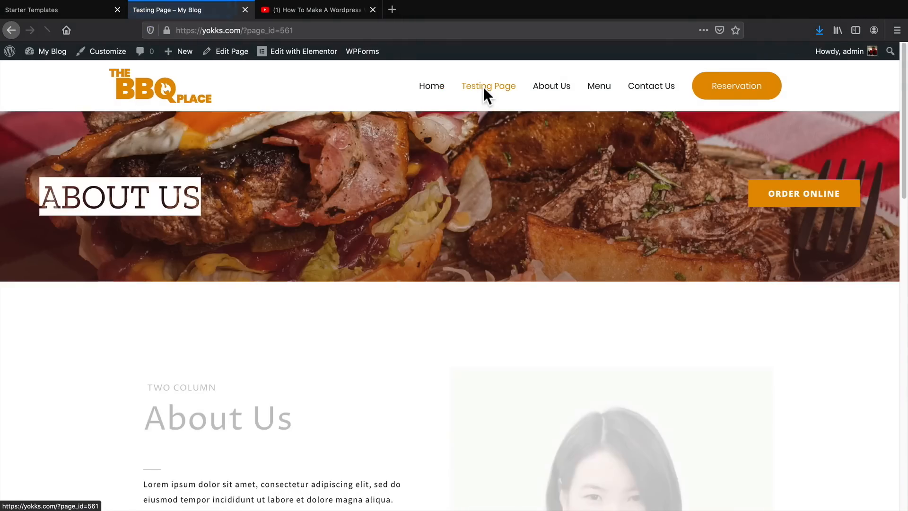
pyautogui.scroll(-10, 442, 194)
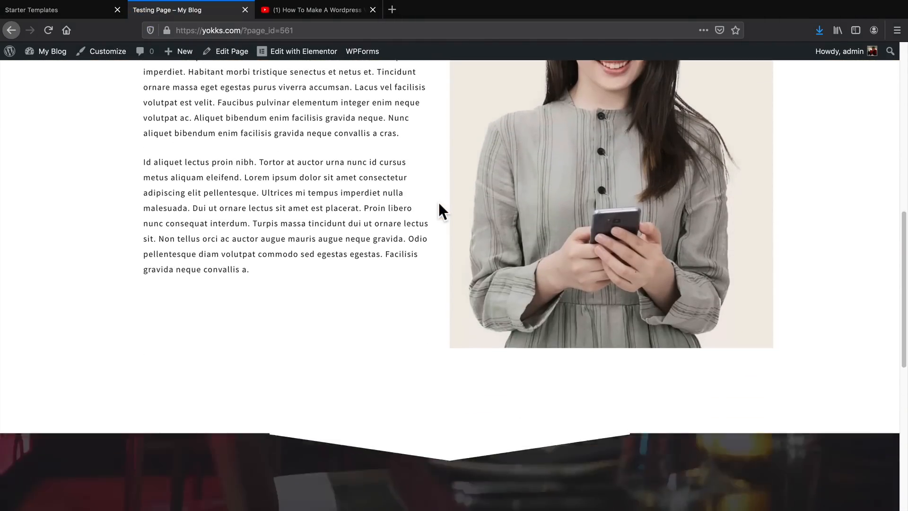
pyautogui.scroll(-5, 438, 202)
pyautogui.scroll(15, 439, 209)
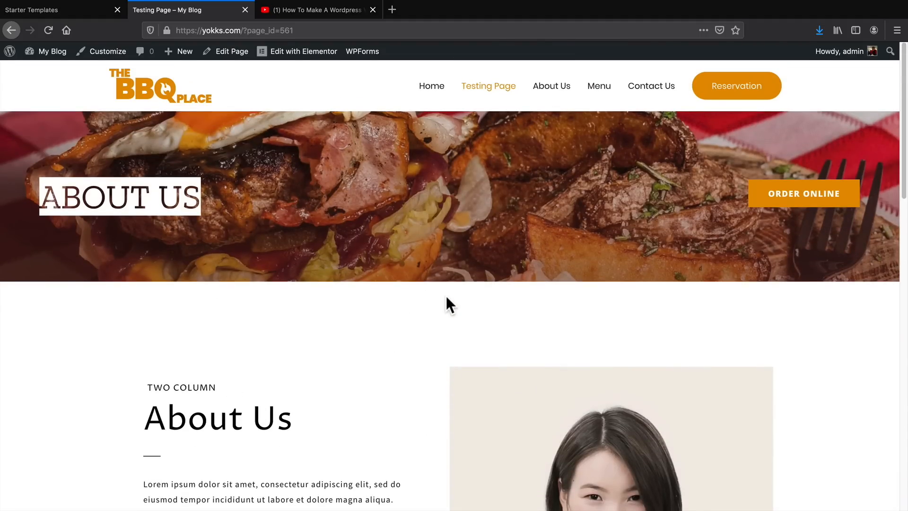
pyautogui.scroll(-5, 446, 301)
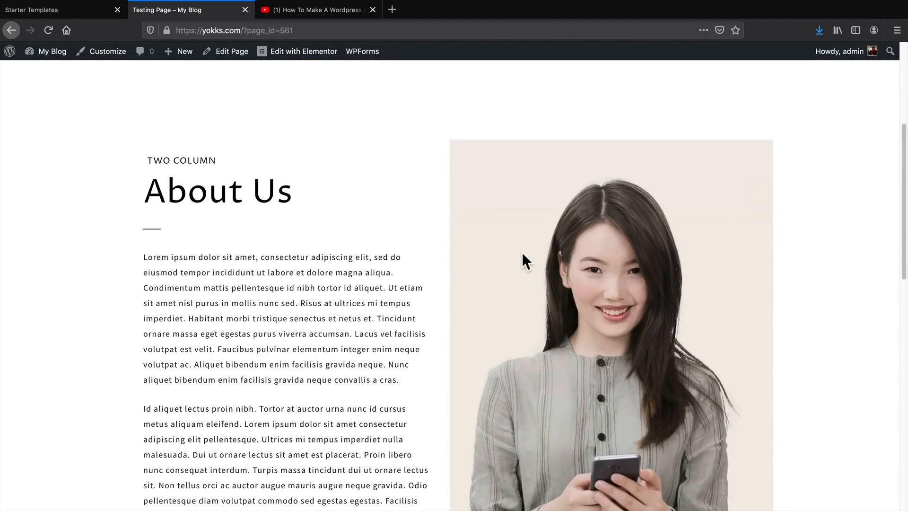
pyautogui.scroll(5, 408, 314)
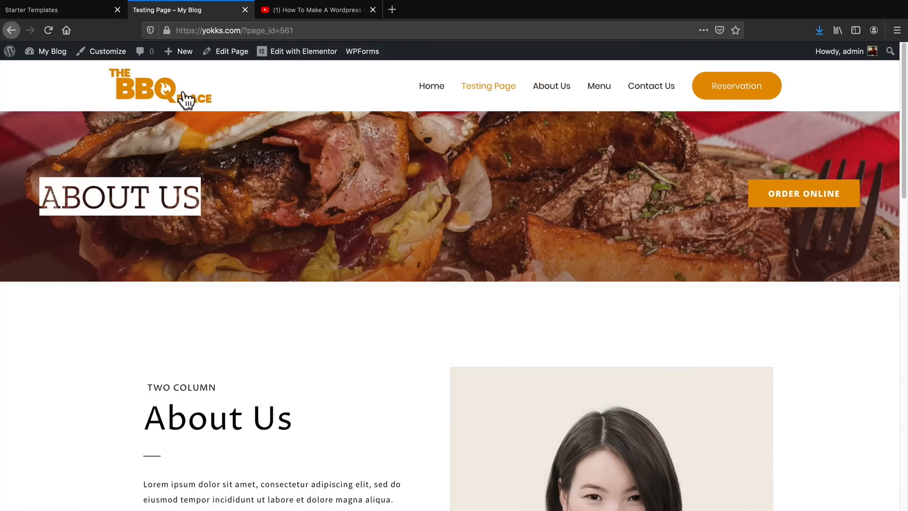
# Go to the site's home page, start customizing it and open the Site Identity settings for the header logo.
pyautogui.click(427, 88)
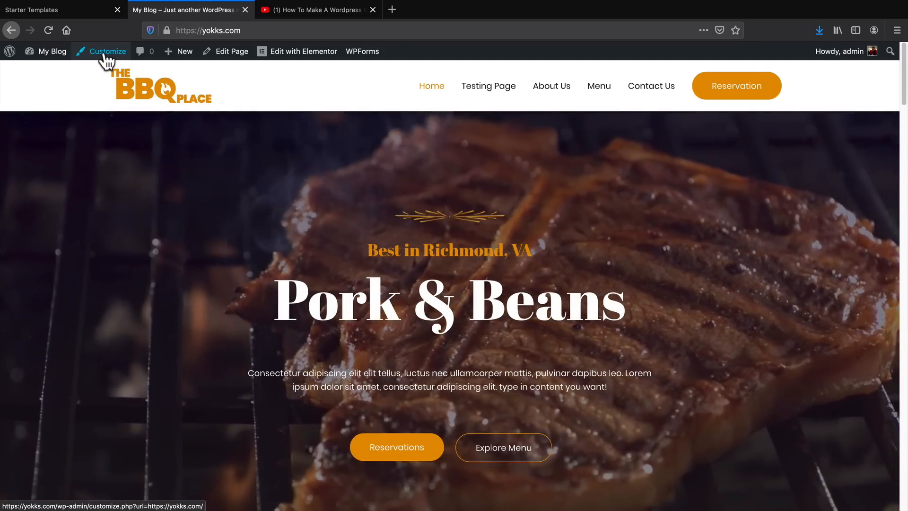
pyautogui.click(104, 52)
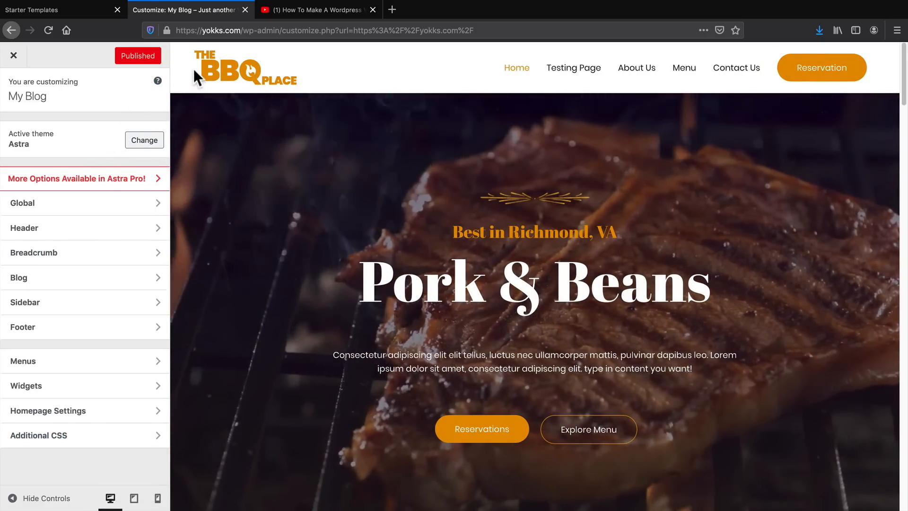
pyautogui.moveTo(199, 68)
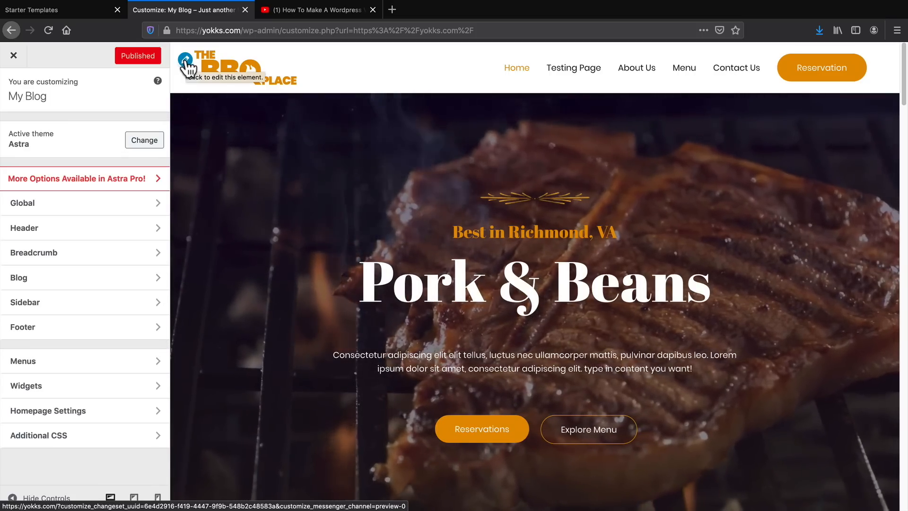
pyautogui.click(186, 60)
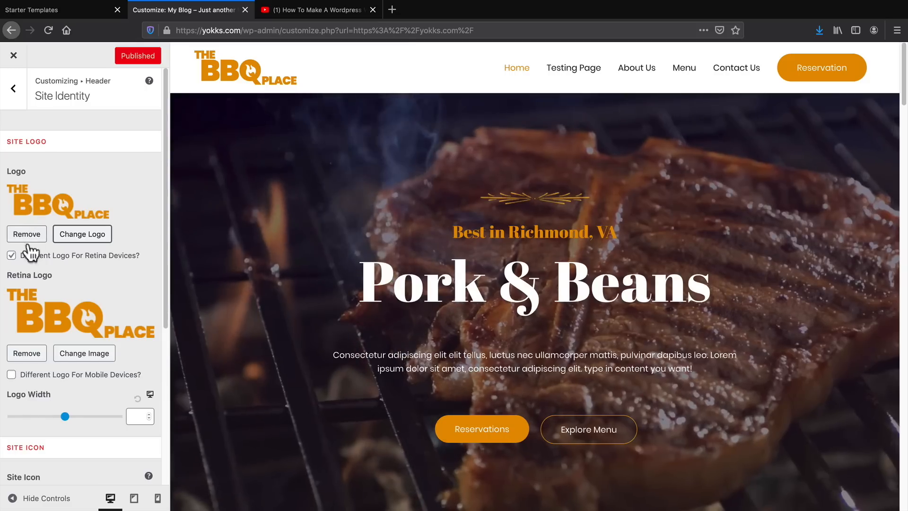
pyautogui.scroll(-2, 69, 318)
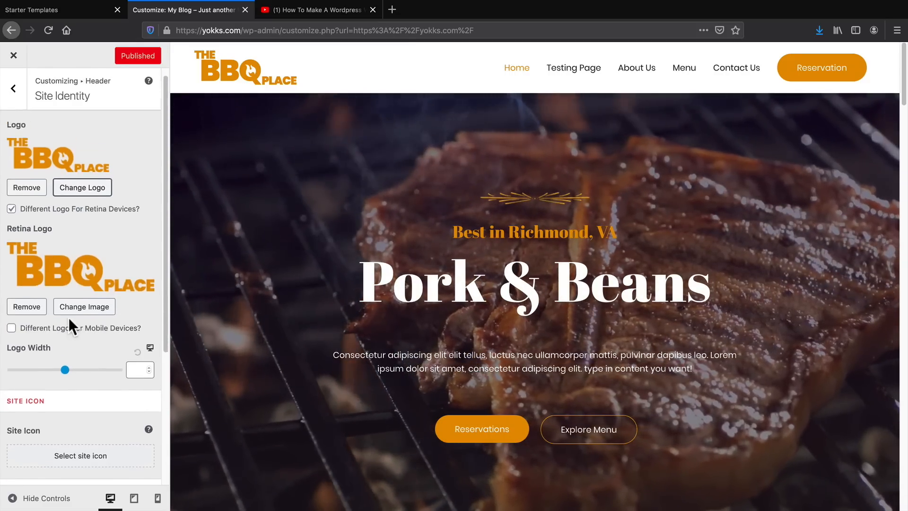
pyautogui.scroll(2, 69, 318)
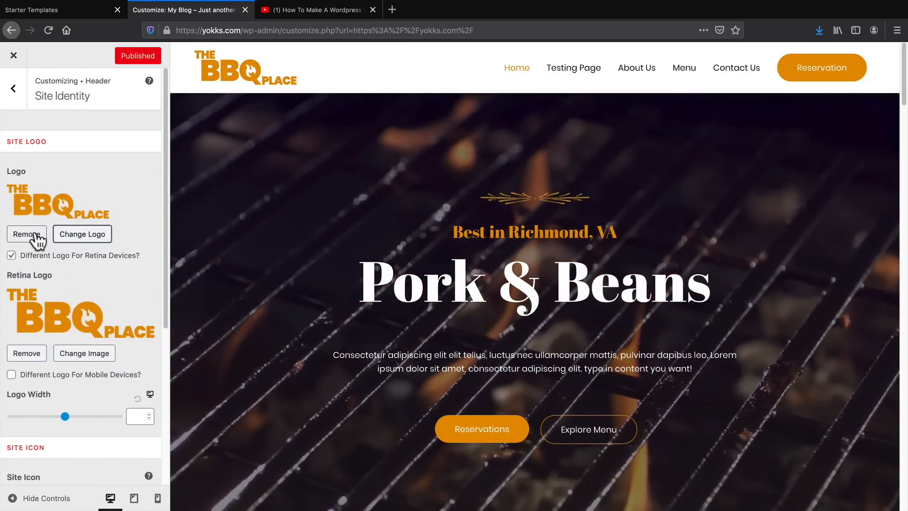
# Remove the current site logo and replace it with the Food Magazine image from the media library, cropped to the suggested area.
pyautogui.click(32, 233)
pyautogui.click(80, 196)
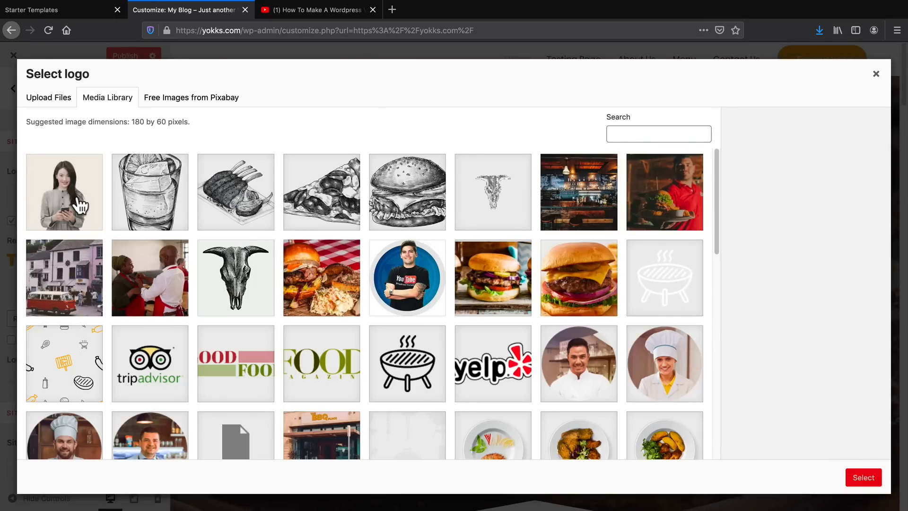
pyautogui.click(504, 378)
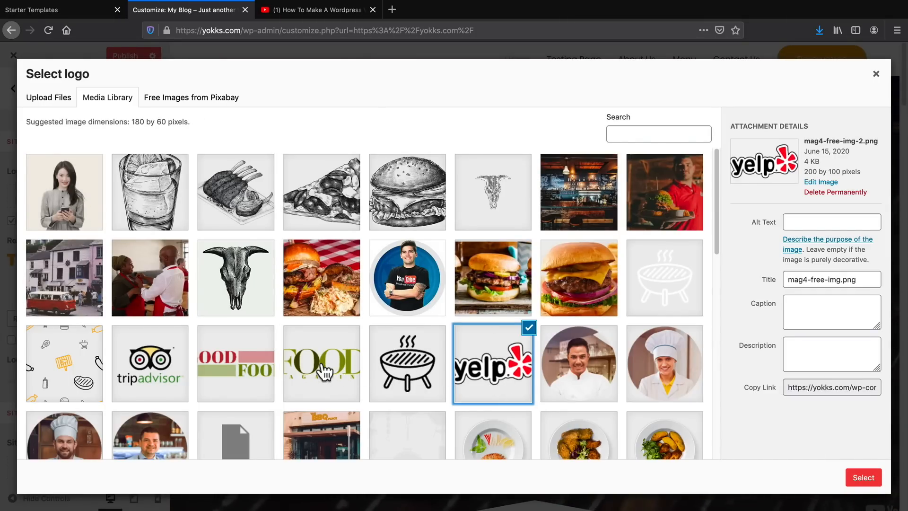
pyautogui.click(324, 373)
pyautogui.click(864, 478)
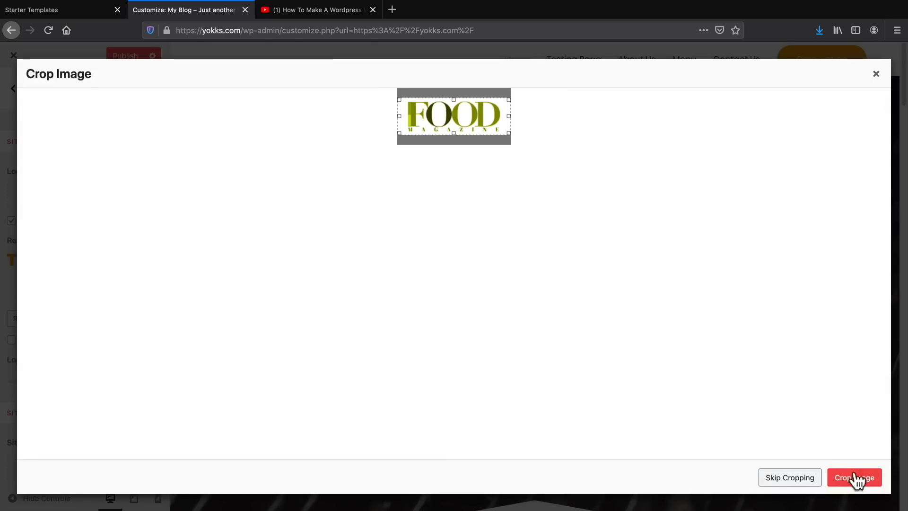
pyautogui.click(855, 476)
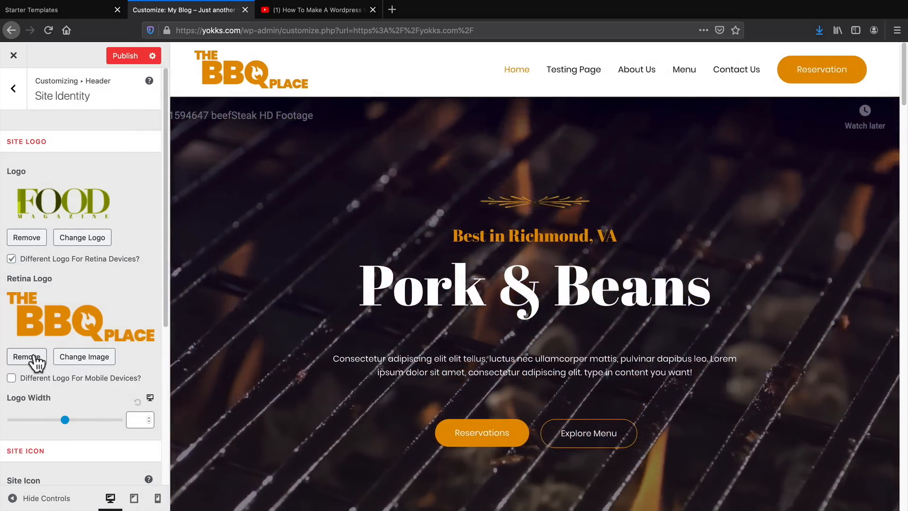
# Change the retina logo to the same Food Magazine image and publish the customization.
pyautogui.click(90, 358)
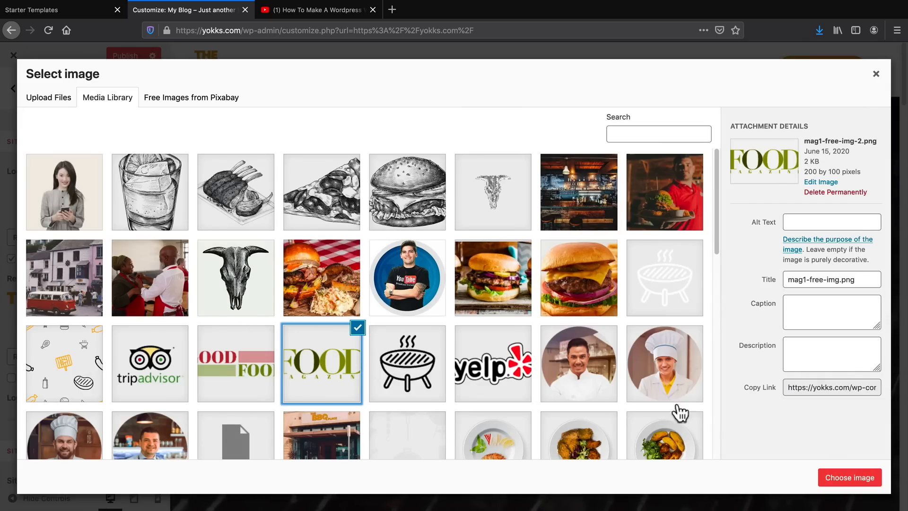
pyautogui.click(840, 475)
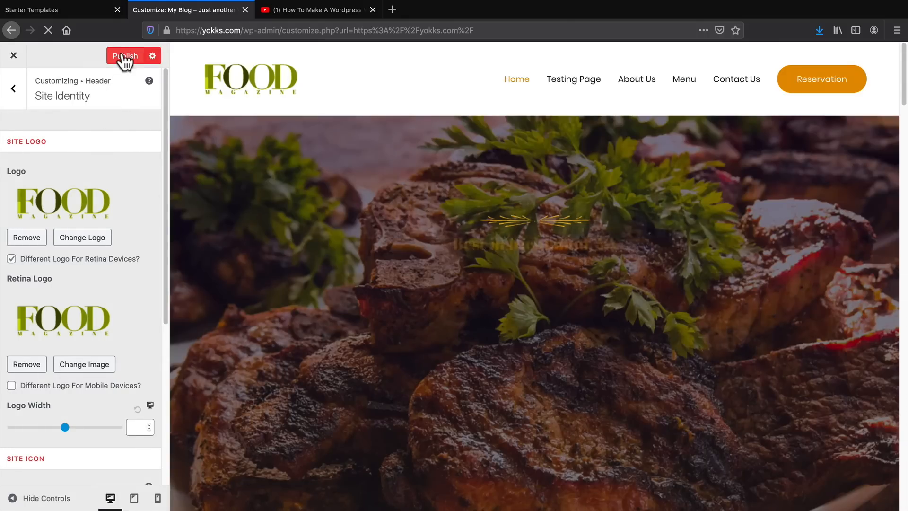
pyautogui.click(121, 55)
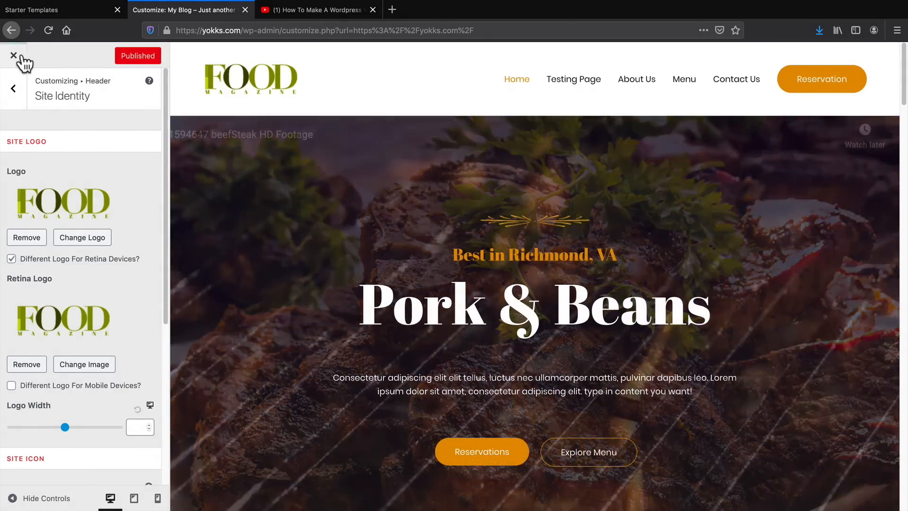
# Exit the customizer and check the logo in the header of the live home page.
pyautogui.click(14, 56)
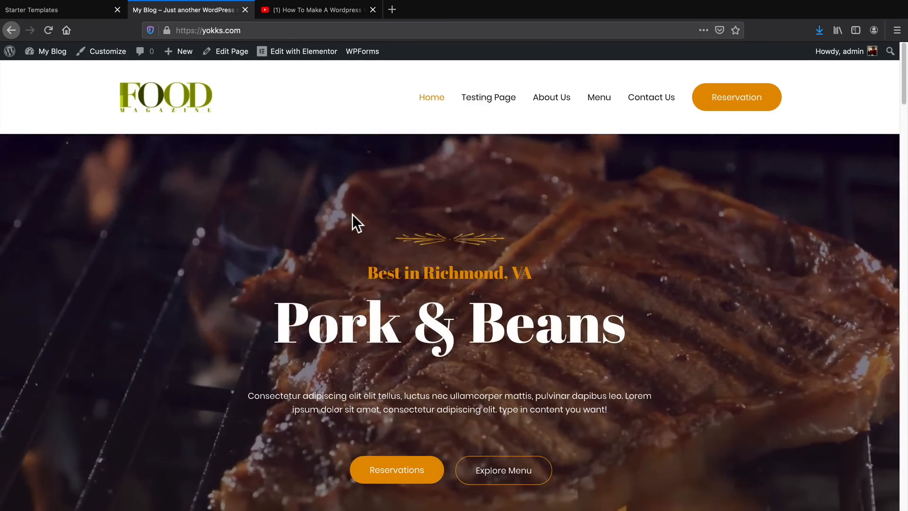
pyautogui.scroll(-3, 345, 274)
pyautogui.scroll(2, 345, 279)
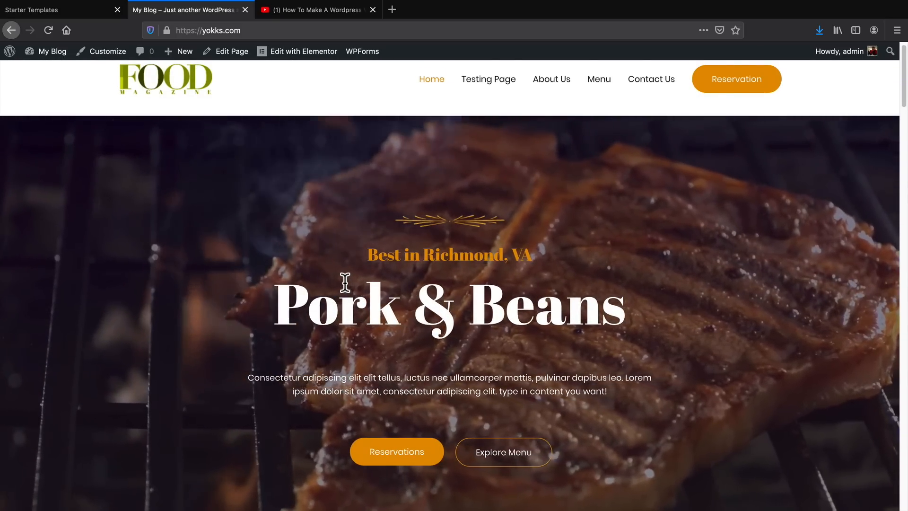
pyautogui.scroll(1, 375, 247)
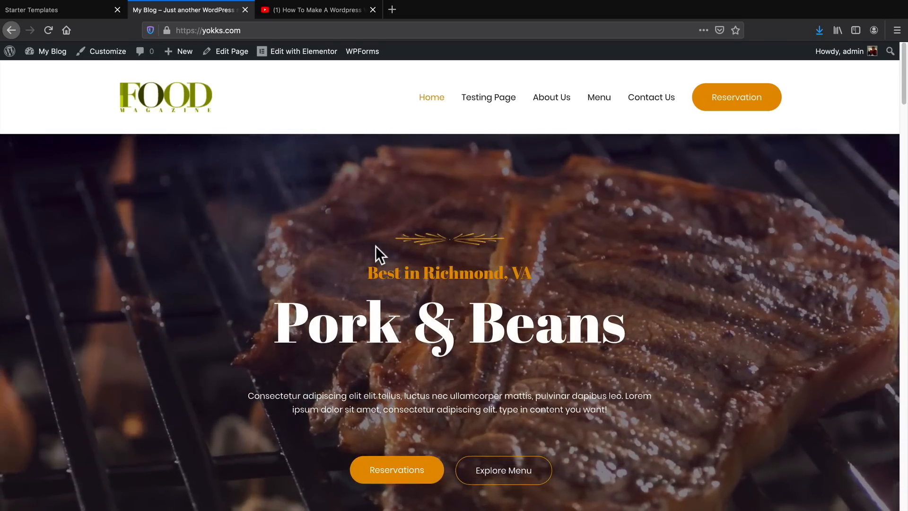
# Return to the WordPress dashboard and open the page for adding new plugins.
pyautogui.moveTo(45, 52)
pyautogui.click(43, 72)
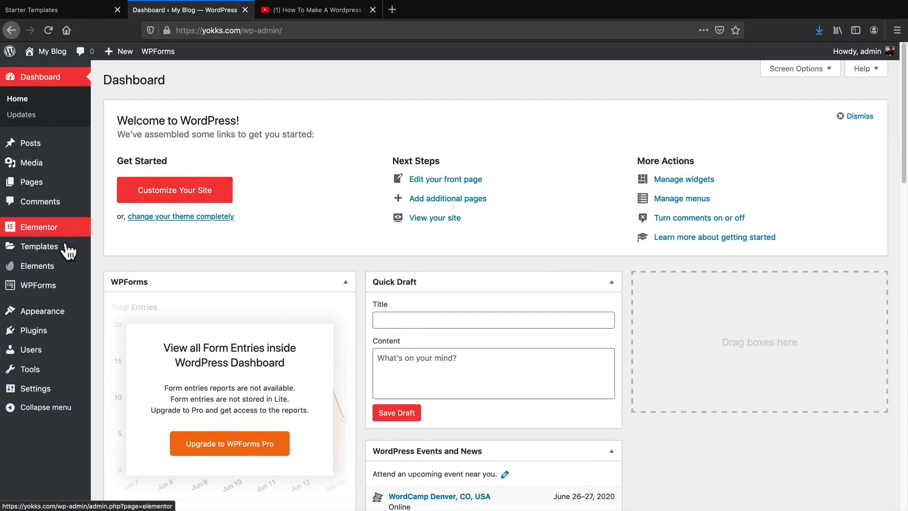
pyautogui.moveTo(73, 271)
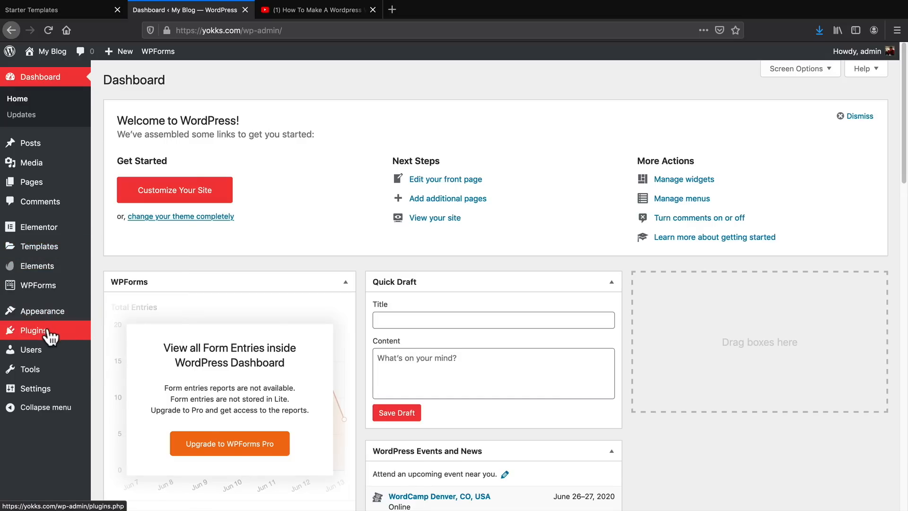
pyautogui.moveTo(50, 333)
pyautogui.click(120, 347)
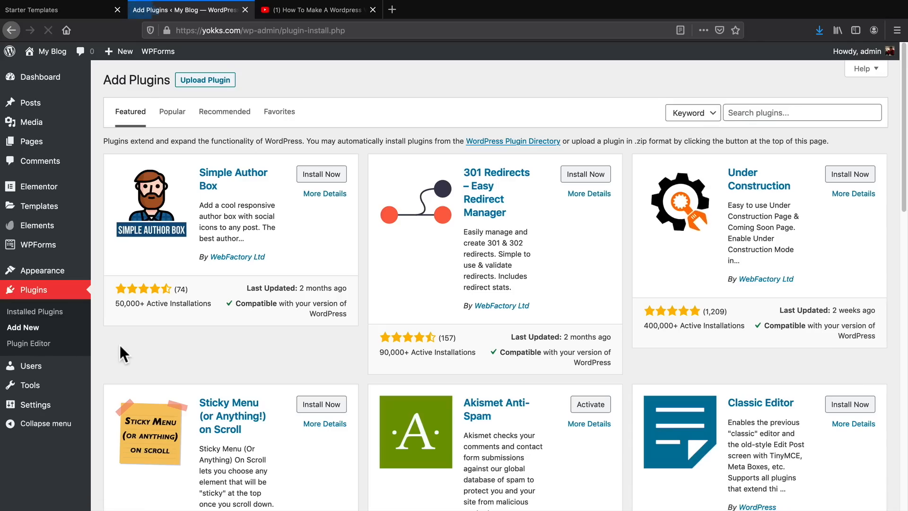
# Browse the popular plugins, from Contact Form 7 and Yoast SEO down to UpdraftPlus.
pyautogui.click(174, 110)
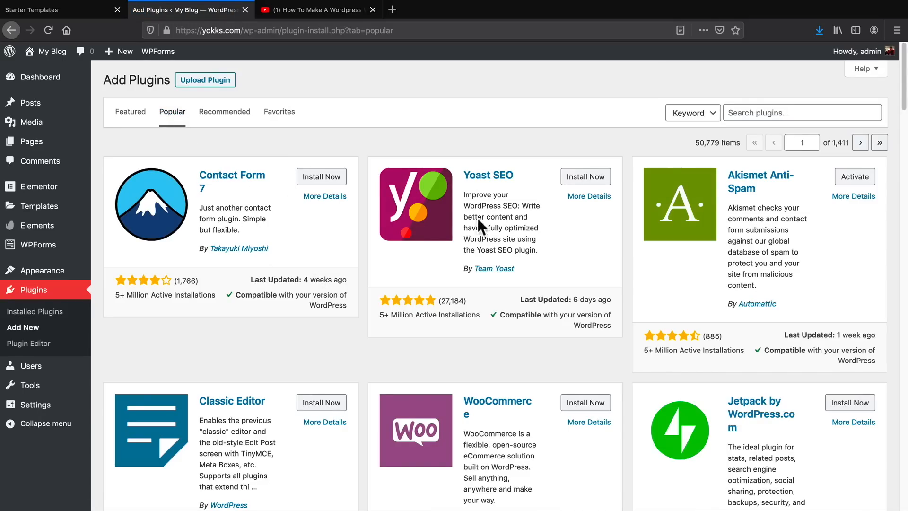
pyautogui.scroll(-6, 486, 242)
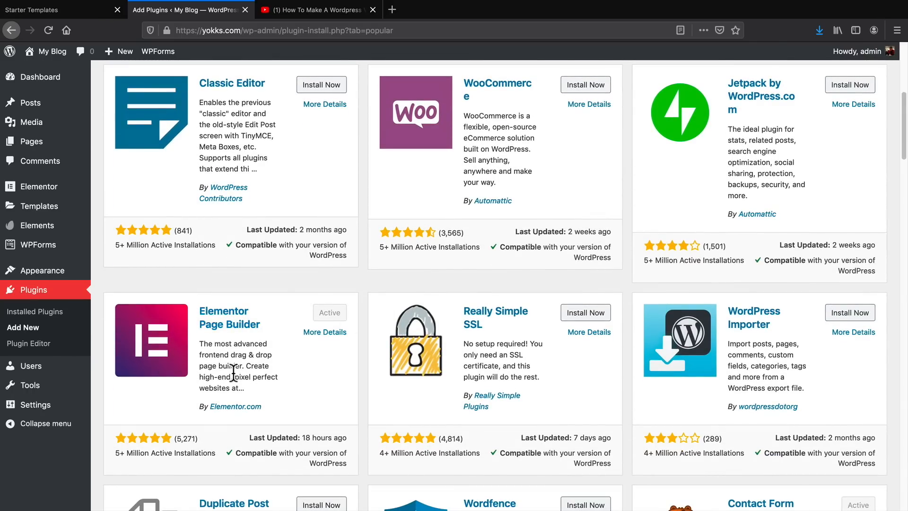
pyautogui.scroll(-2, 233, 372)
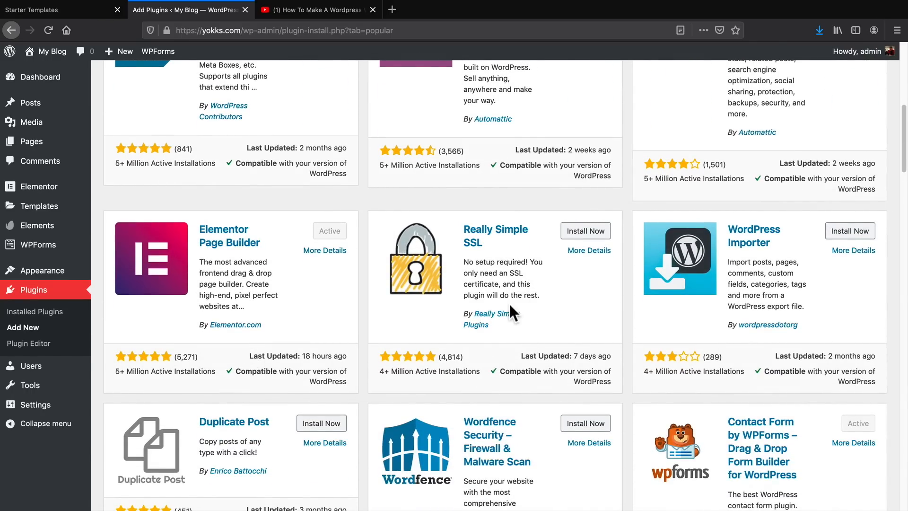
pyautogui.scroll(-5, 510, 306)
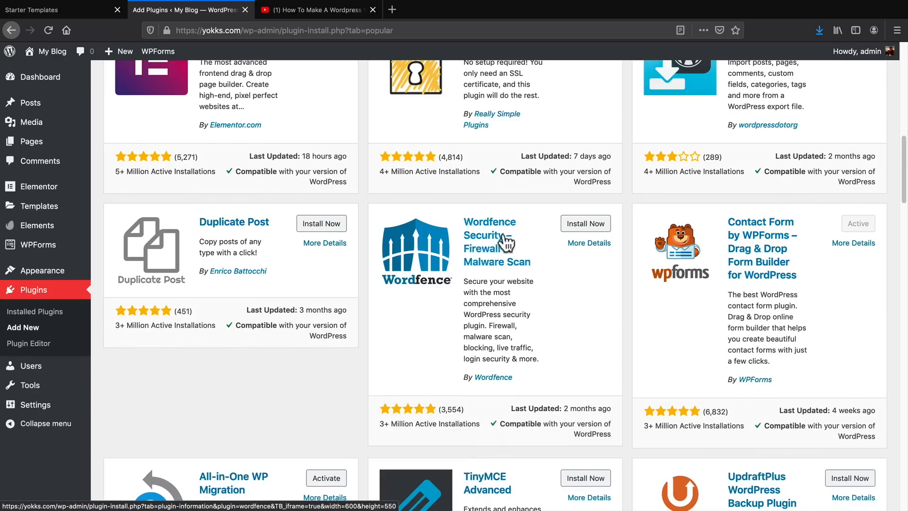
pyautogui.scroll(-5, 452, 296)
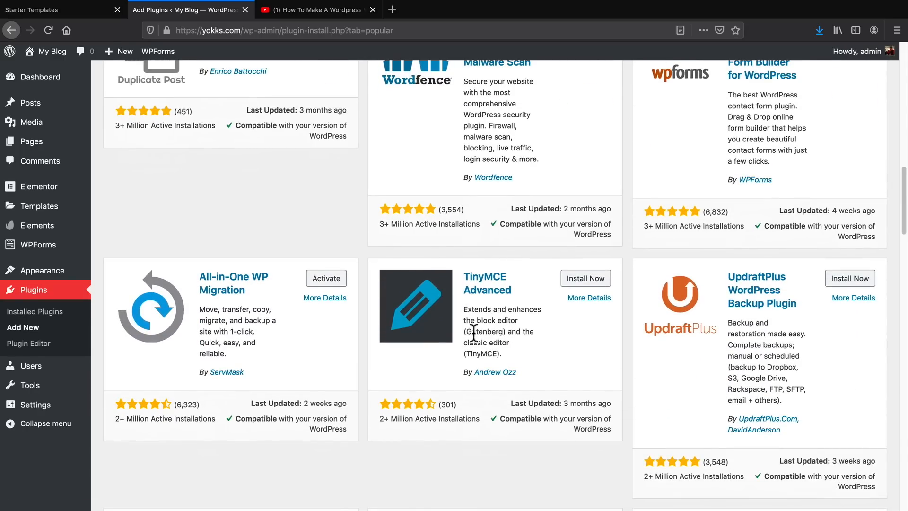
pyautogui.scroll(12, 501, 388)
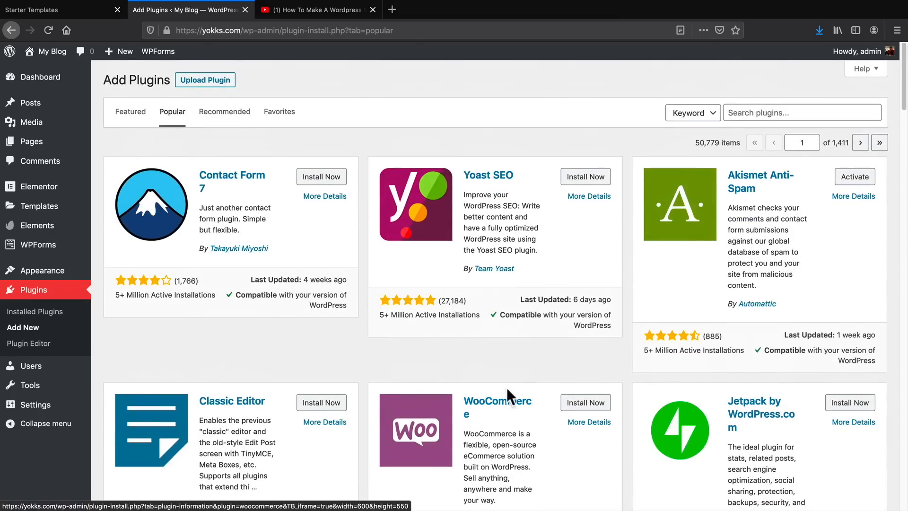
# Search the plugin directory for "reset" and check whether WP Reset is active.
pyautogui.moveTo(681, 138)
pyautogui.mouseDown()
pyautogui.moveTo(714, 141)
pyautogui.moveTo(666, 131)
pyautogui.mouseUp()
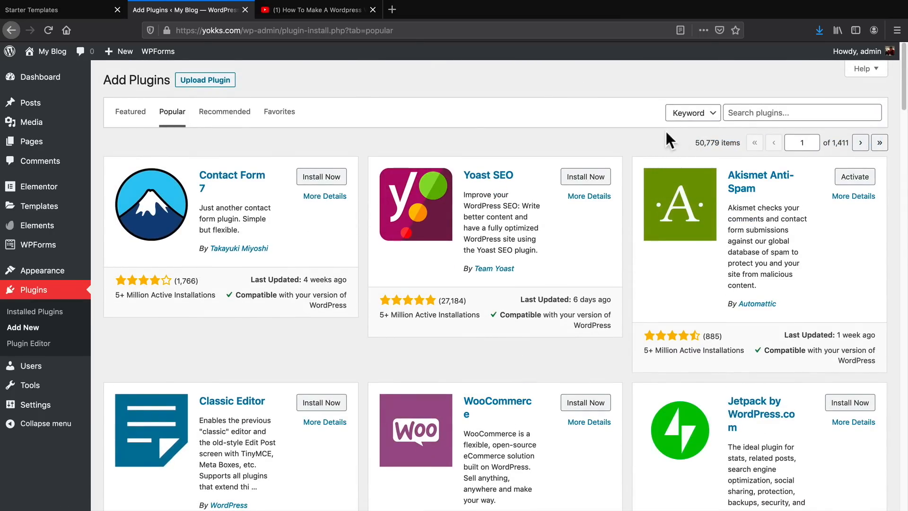
pyautogui.click(748, 114)
pyautogui.write('reset')
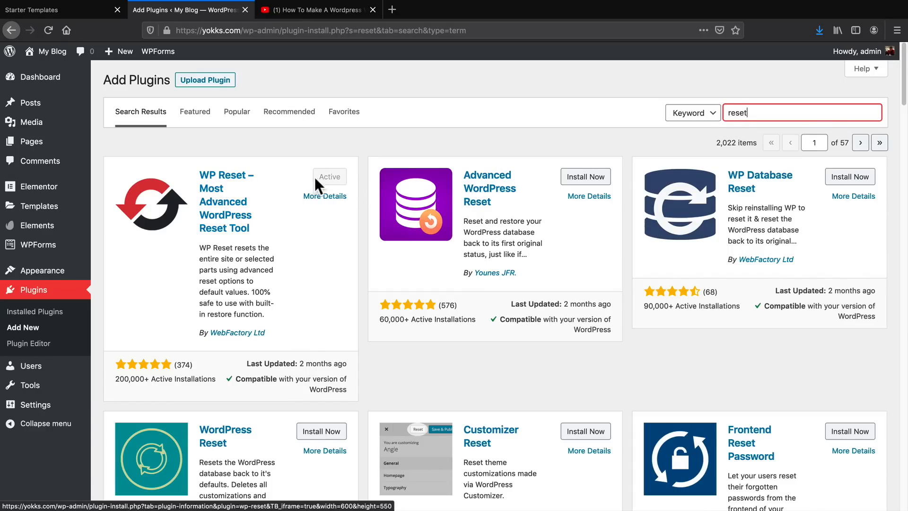
pyautogui.click(326, 177)
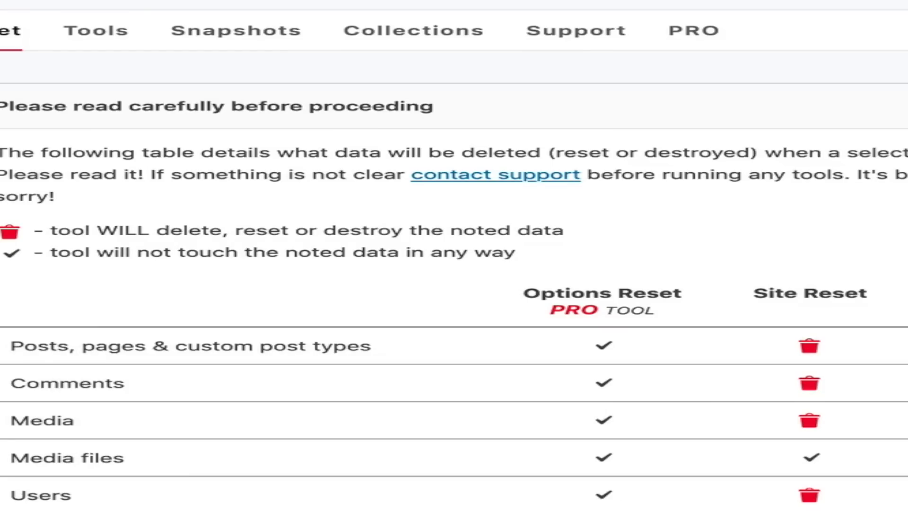
# Reset the whole site with WP Reset's Site Reset tool, entering "reset" as confirmation and keeping only the WP Reset plugin reactivated.
pyautogui.scroll(-15, 487, 340)
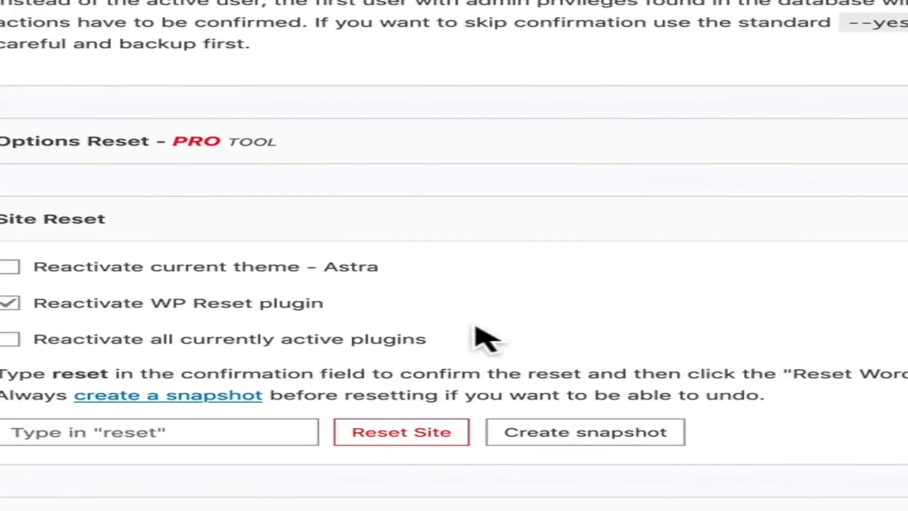
pyautogui.click(247, 428)
pyautogui.write('reset')
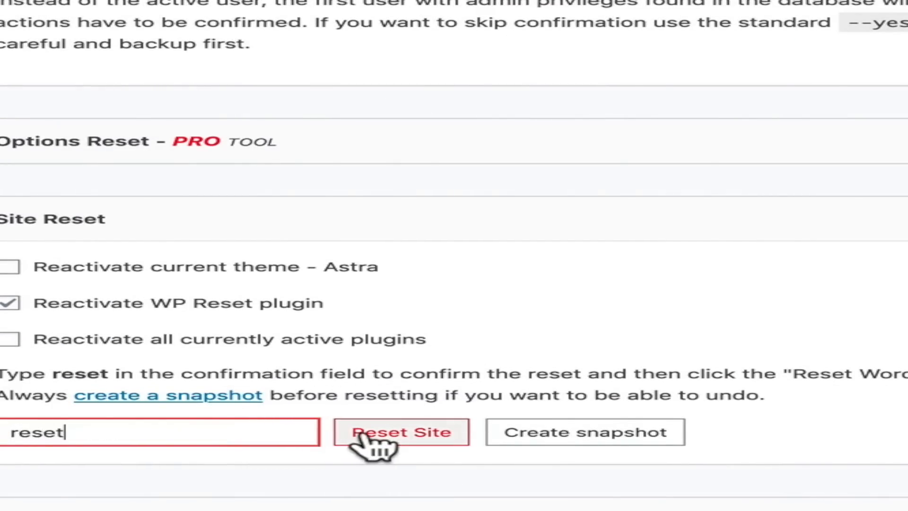
pyautogui.click(415, 437)
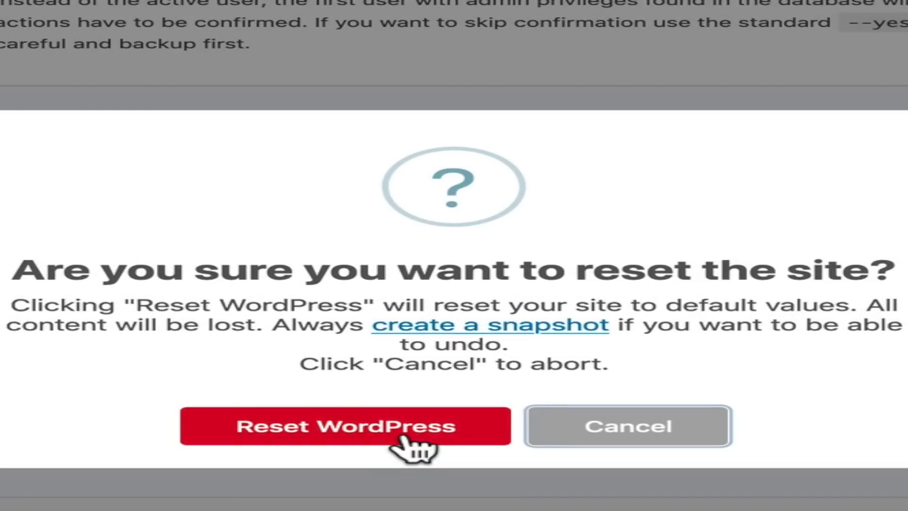
pyautogui.click(369, 433)
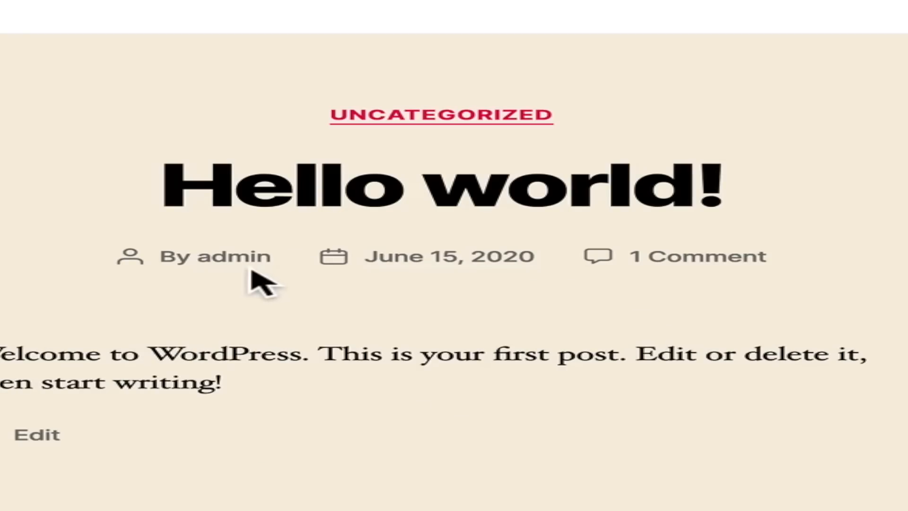
# Review the front page of the freshly reset site.
pyautogui.scroll(-6, 454, 255)
pyautogui.scroll(-3, 454, 255)
pyautogui.scroll(7, 454, 255)
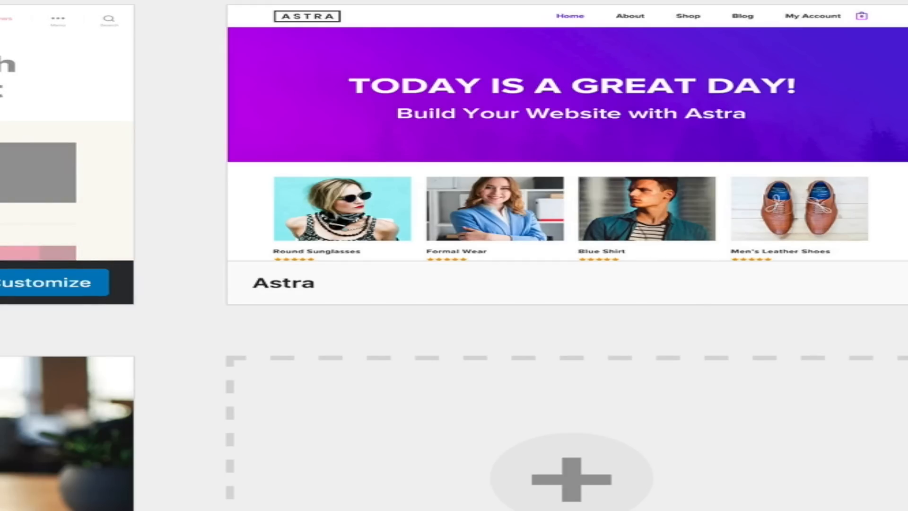
# Activate the Astra theme among the installed themes.
pyautogui.moveTo(510, 183)
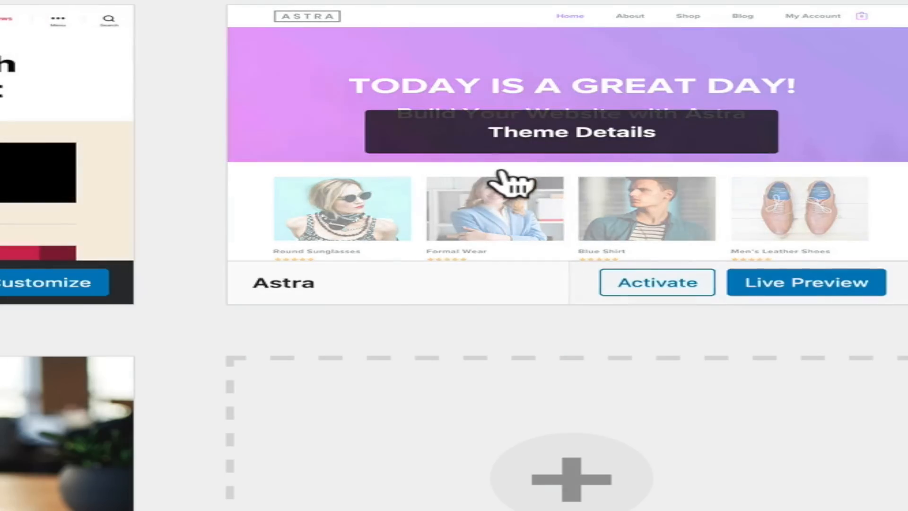
pyautogui.click(658, 284)
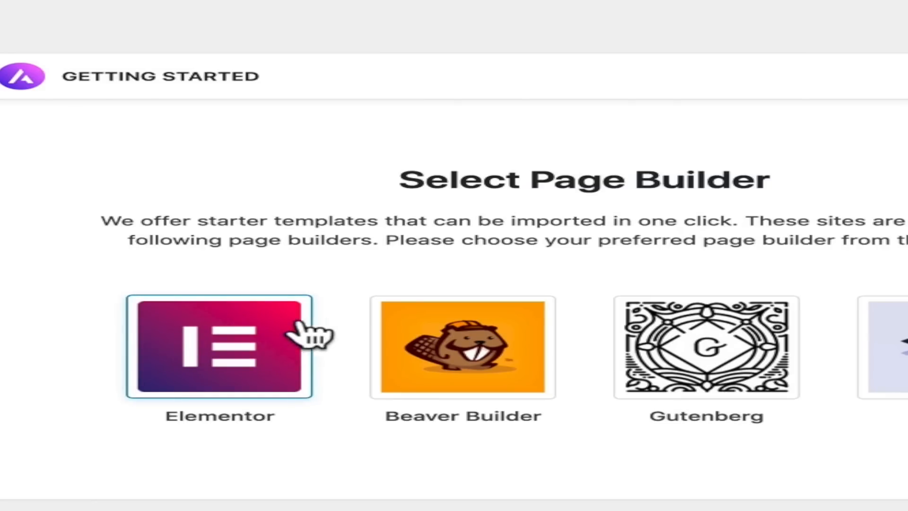
# Choose Elementor as the page builder and import the BBQ Restaurant starter template as a complete website.
pyautogui.click(231, 343)
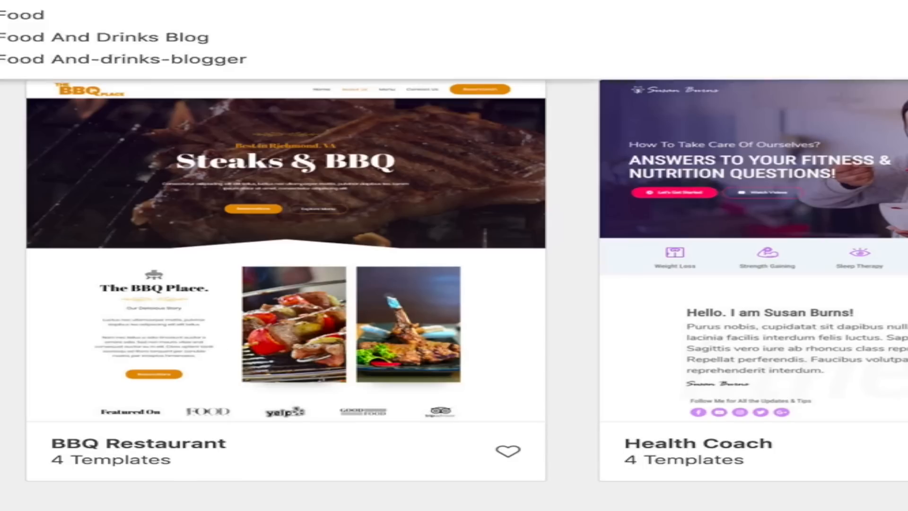
pyautogui.click(307, 208)
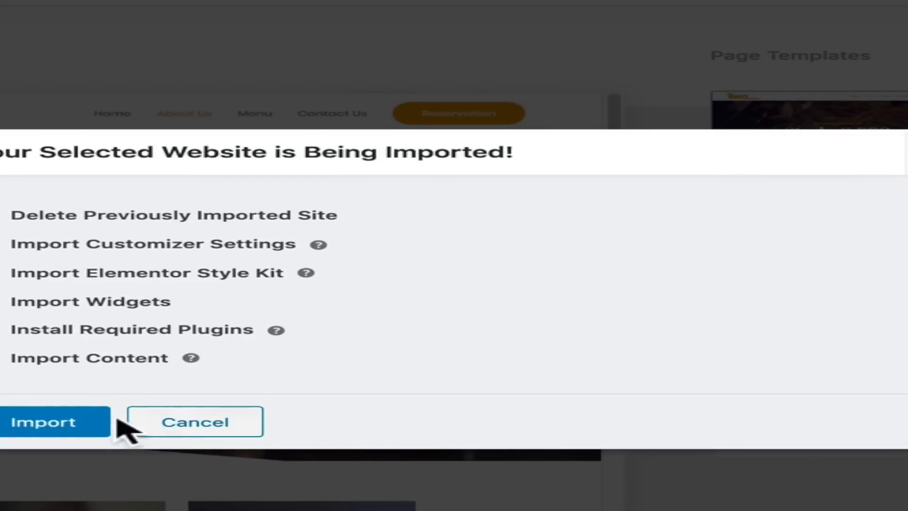
pyautogui.click(72, 421)
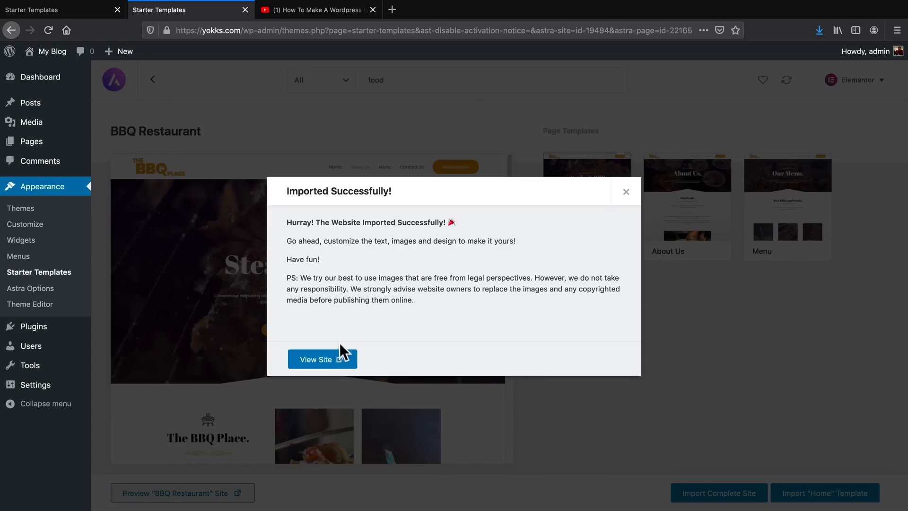
# Examine the imported site's home page sections and check the Elementor PRO 2020 tutorial video on YouTube.
pyautogui.click(321, 360)
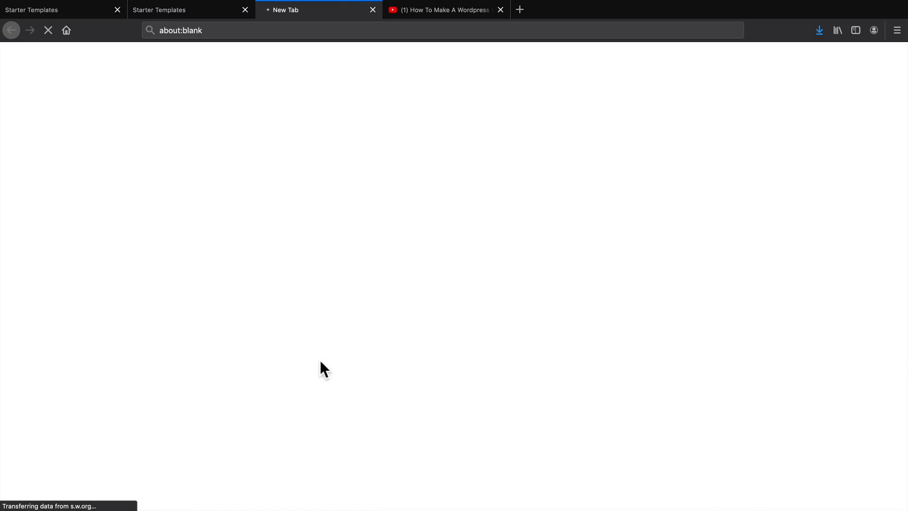
pyautogui.scroll(-10, 413, 430)
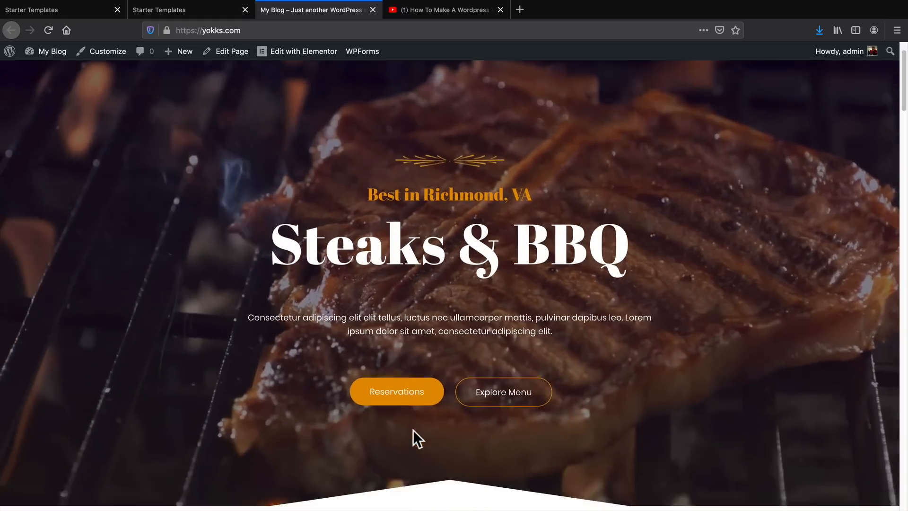
pyautogui.scroll(-15, 413, 431)
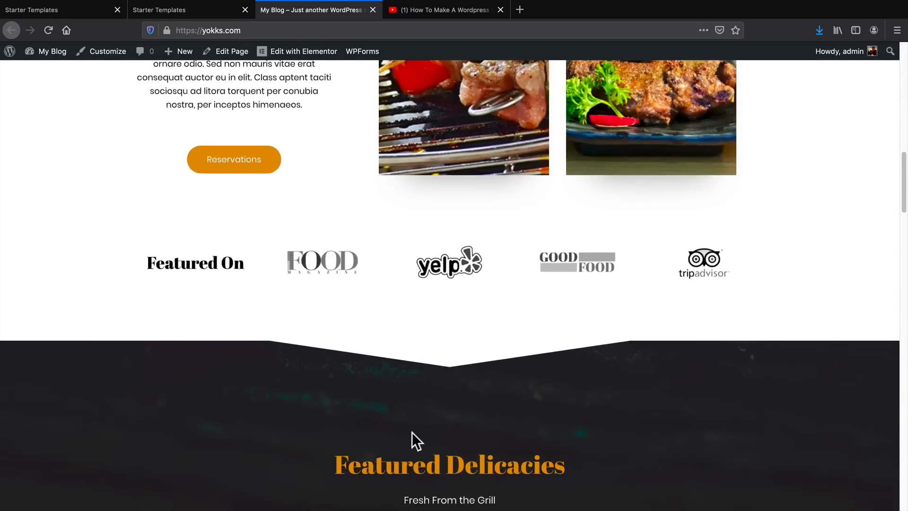
pyautogui.scroll(-11, 412, 435)
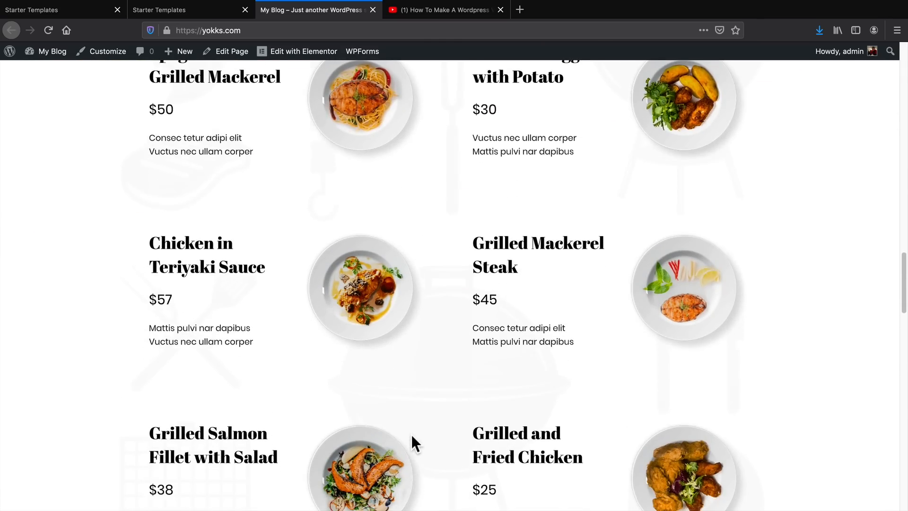
pyautogui.scroll(-10, 411, 442)
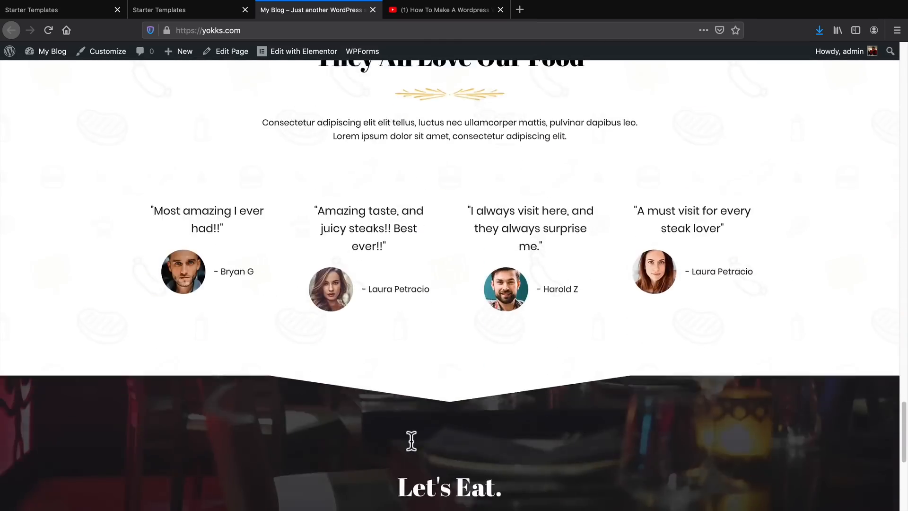
pyautogui.scroll(15, 417, 457)
pyautogui.scroll(15, 416, 451)
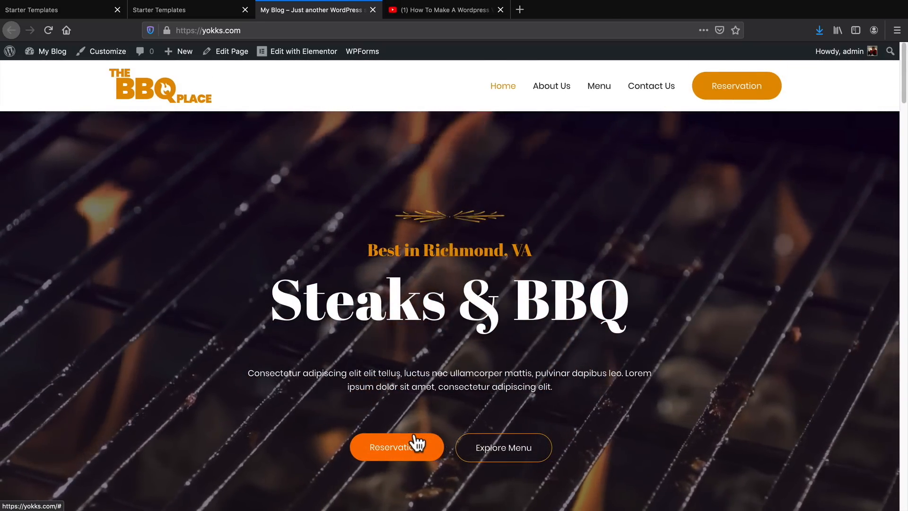
pyautogui.moveTo(471, 28)
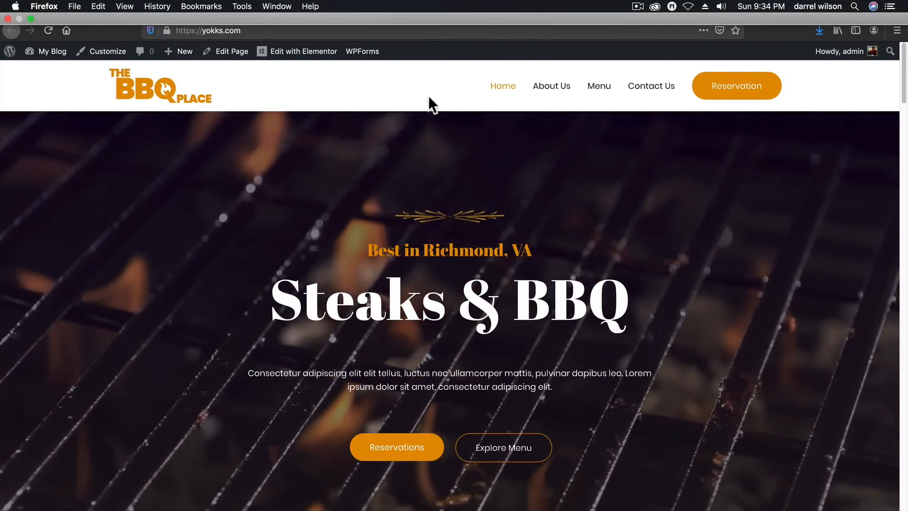
pyautogui.click(429, 11)
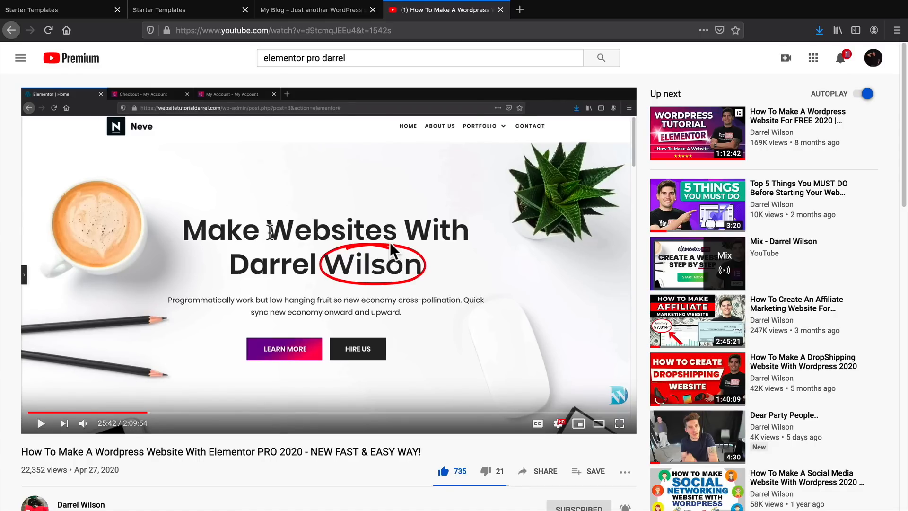
pyautogui.click(319, 10)
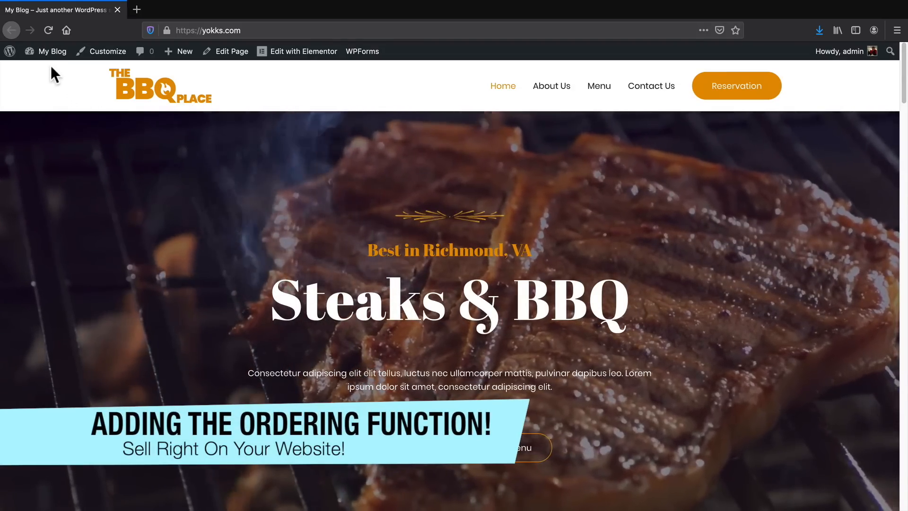
# Search the plugin directory for "food" and activate the Restaurant Menu – Food Ordering System – Table Reservation plugin by GloriaFood.
pyautogui.click(54, 74)
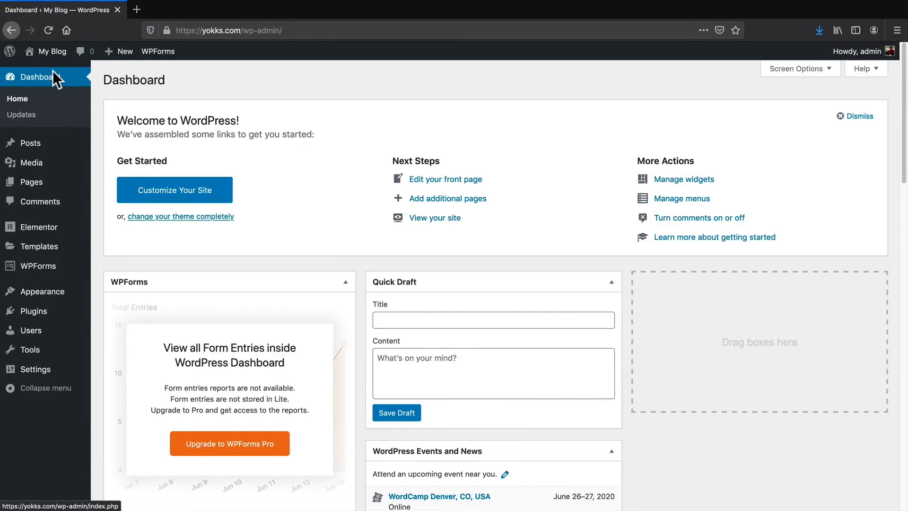
pyautogui.moveTo(44, 308)
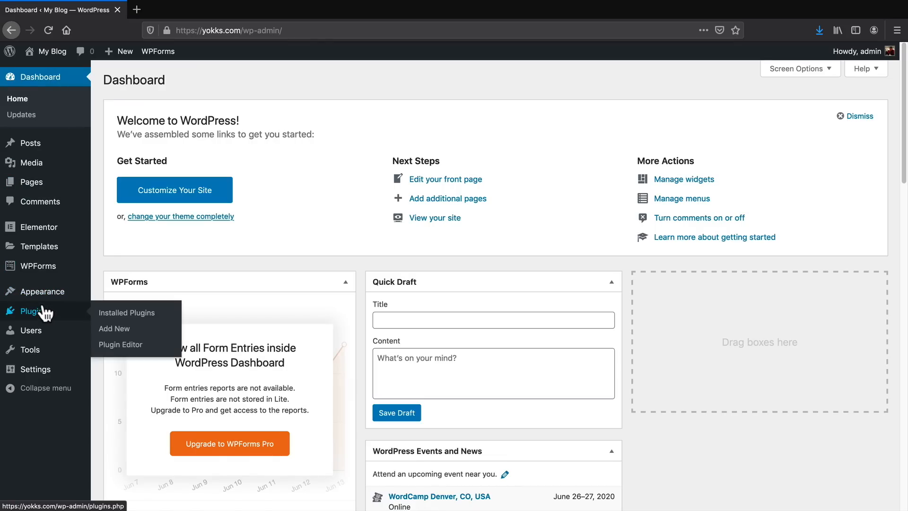
pyautogui.click(121, 331)
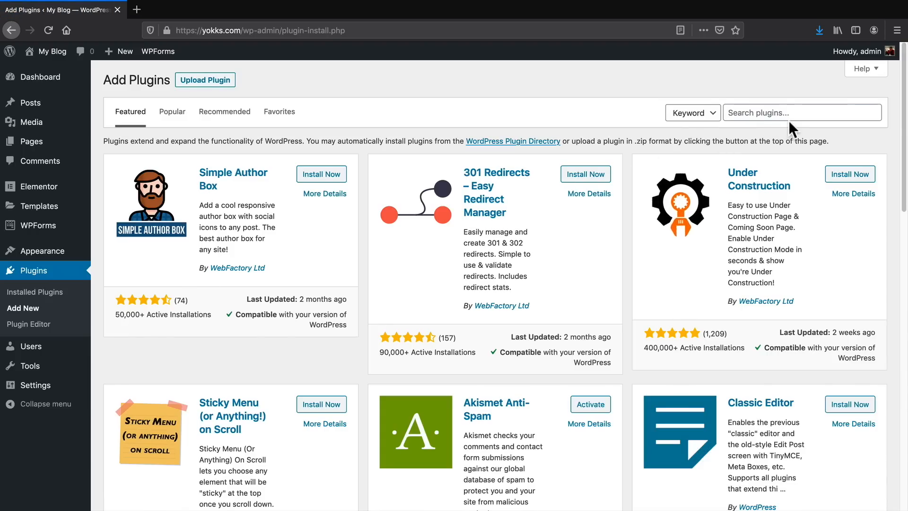
pyautogui.click(789, 119)
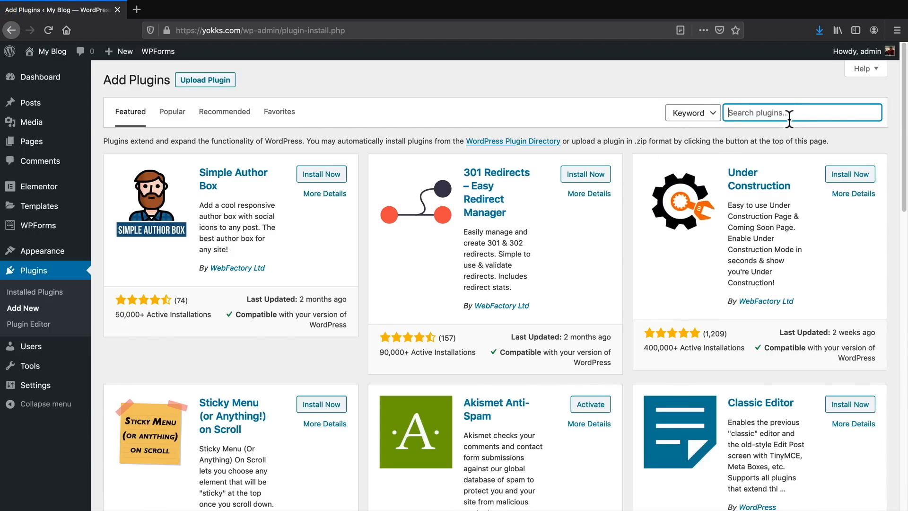
pyautogui.write('food')
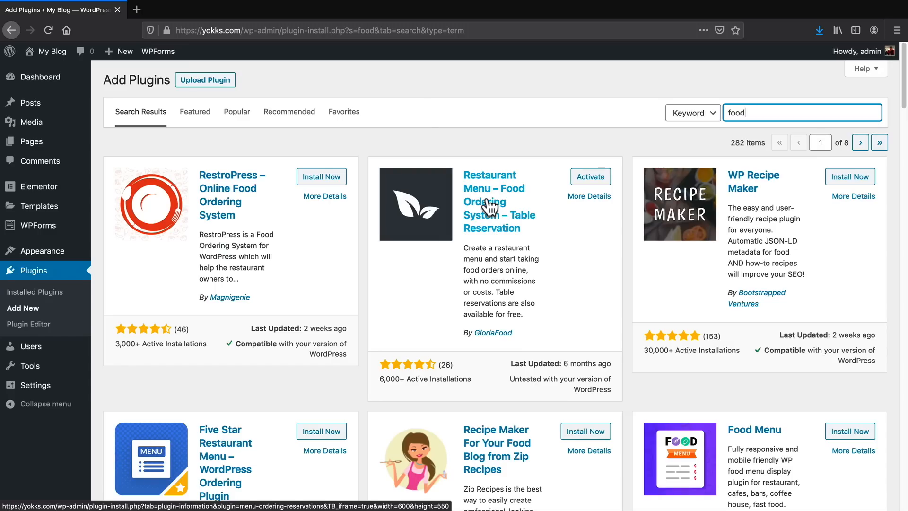
pyautogui.click(584, 179)
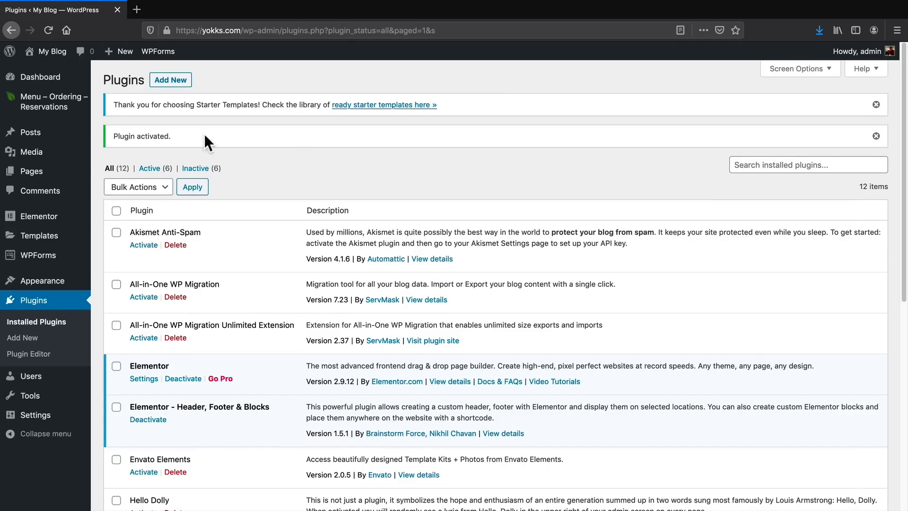
# Sign up for a restaurant account in the ordering plugin, entering the email, password, restaurant name, first name and last name.
pyautogui.moveTo(57, 107)
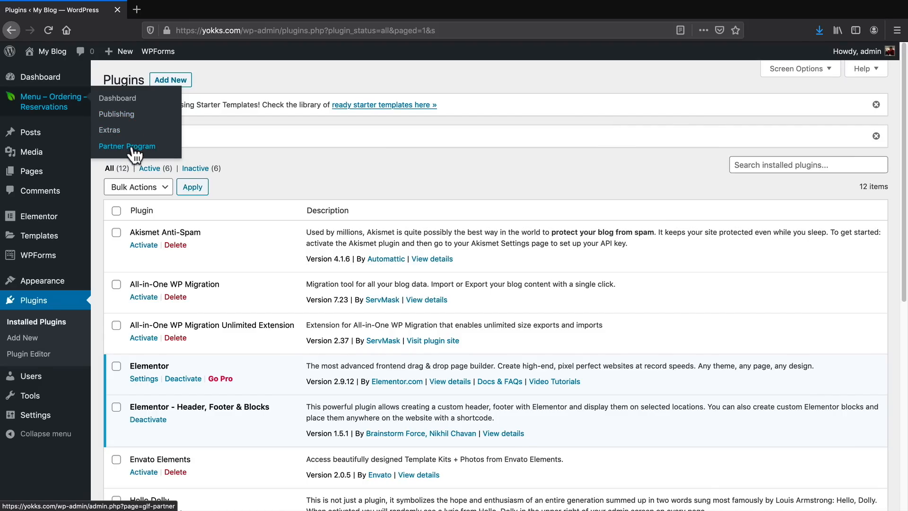
pyautogui.click(125, 100)
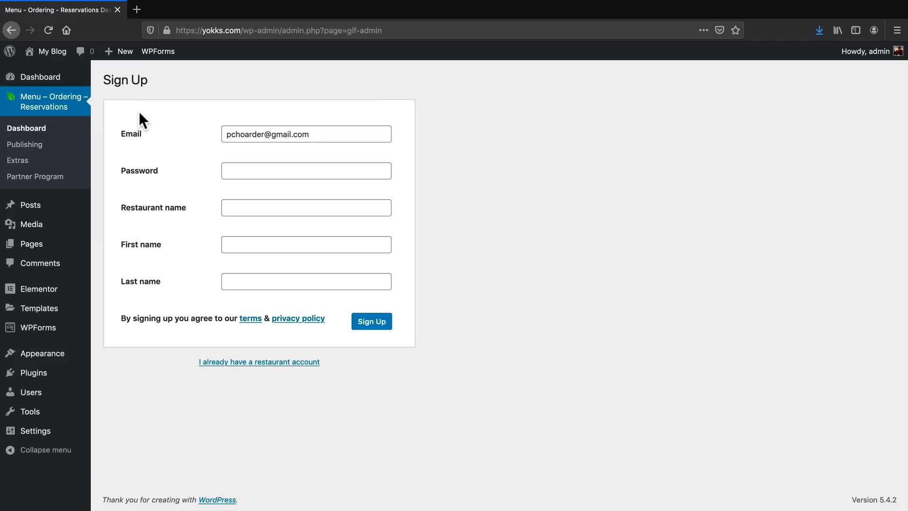
pyautogui.click(336, 134)
pyautogui.press('super+a')
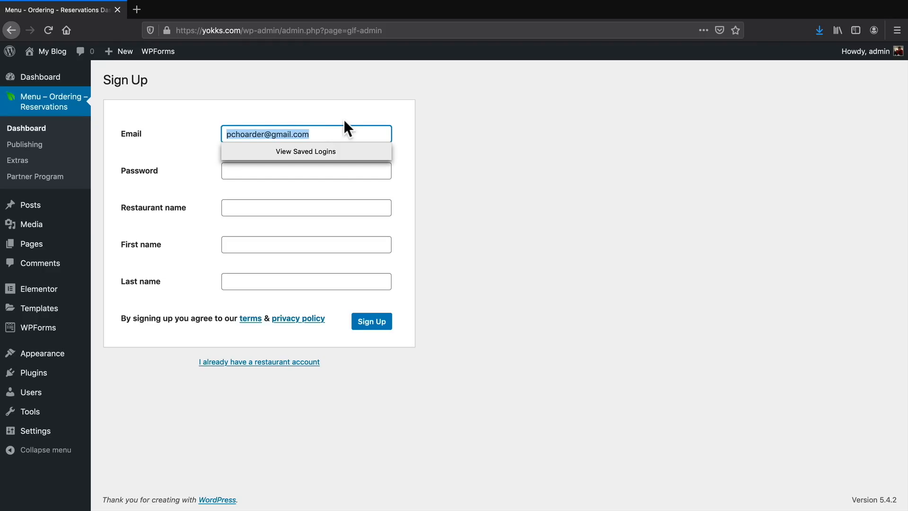
pyautogui.click(344, 121)
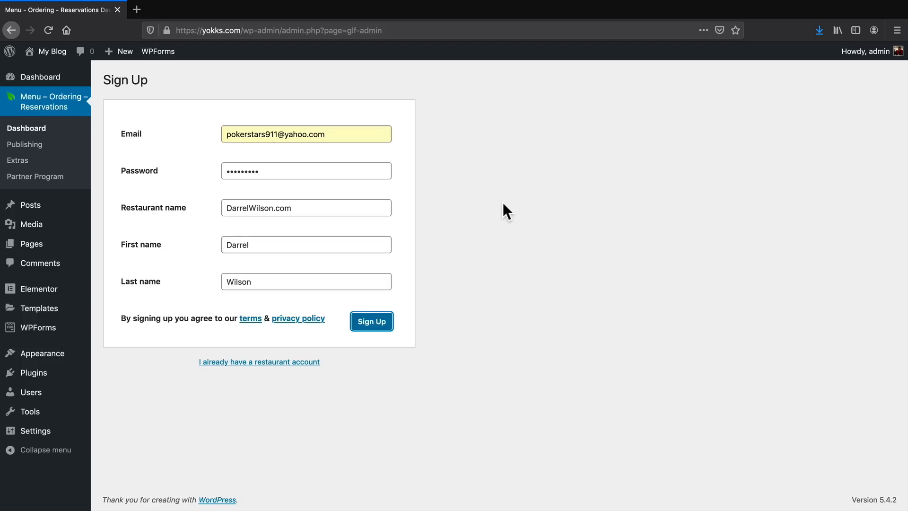
pyautogui.click(382, 323)
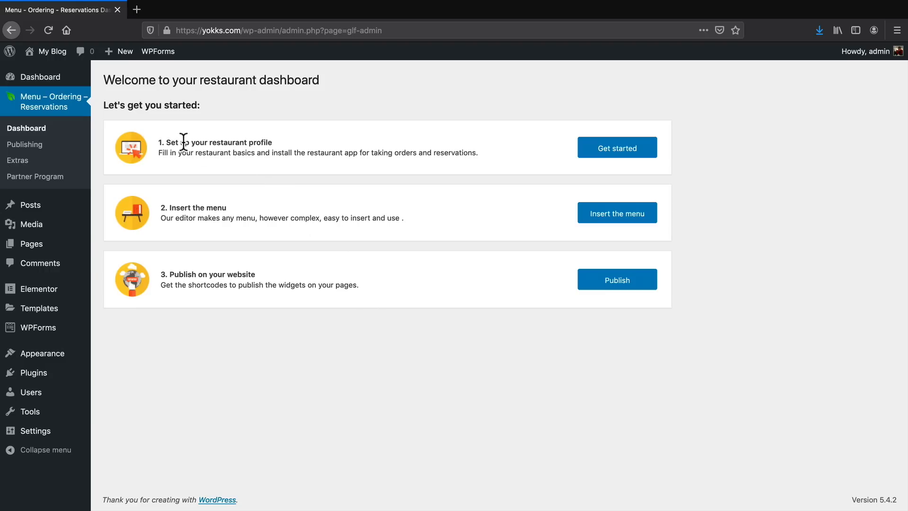
pyautogui.moveTo(185, 143); pyautogui.dragTo(273, 143)
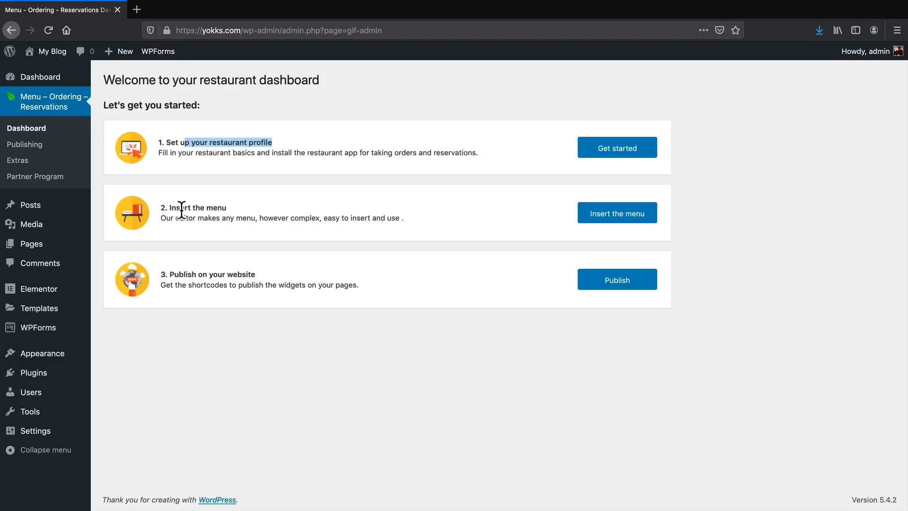
pyautogui.moveTo(180, 207); pyautogui.dragTo(230, 209)
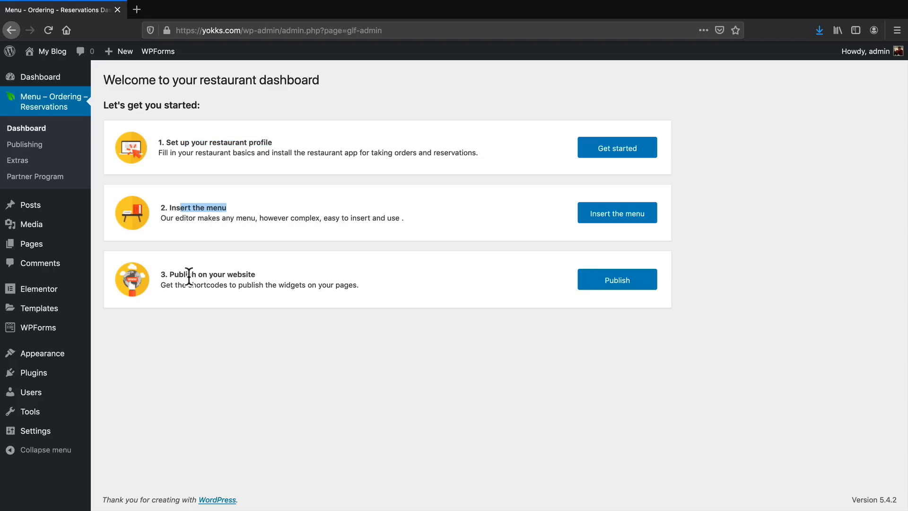
pyautogui.moveTo(179, 275); pyautogui.dragTo(244, 275)
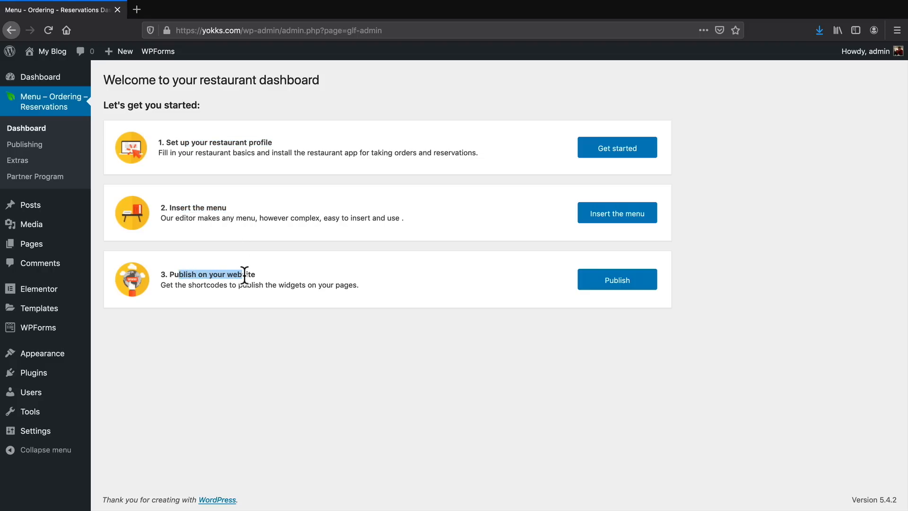
pyautogui.click(290, 146)
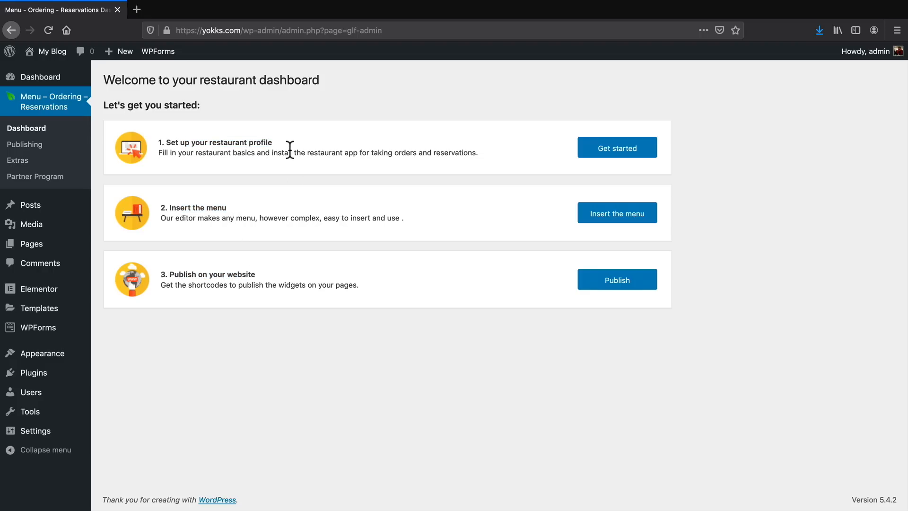
# Fill in the restaurant profile's phone number and address, and adjust the map pin to the restaurant's exact location.
pyautogui.click(600, 150)
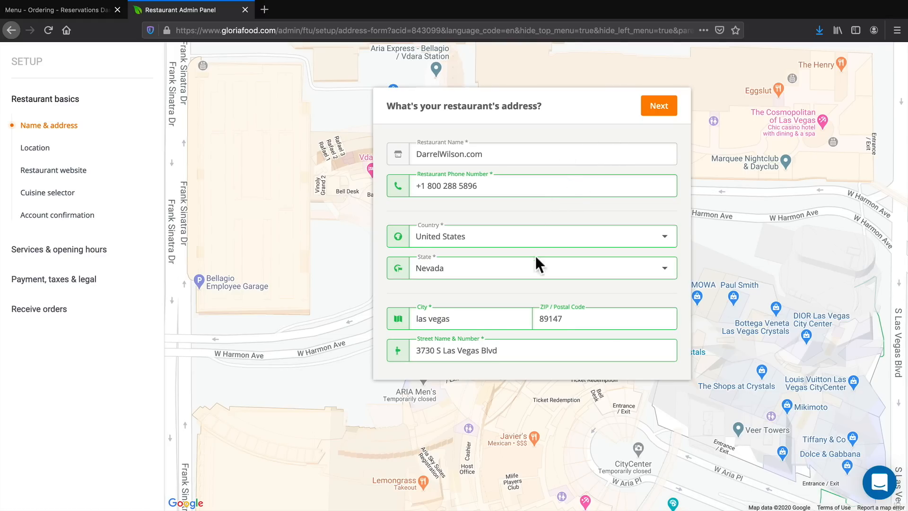
pyautogui.click(650, 108)
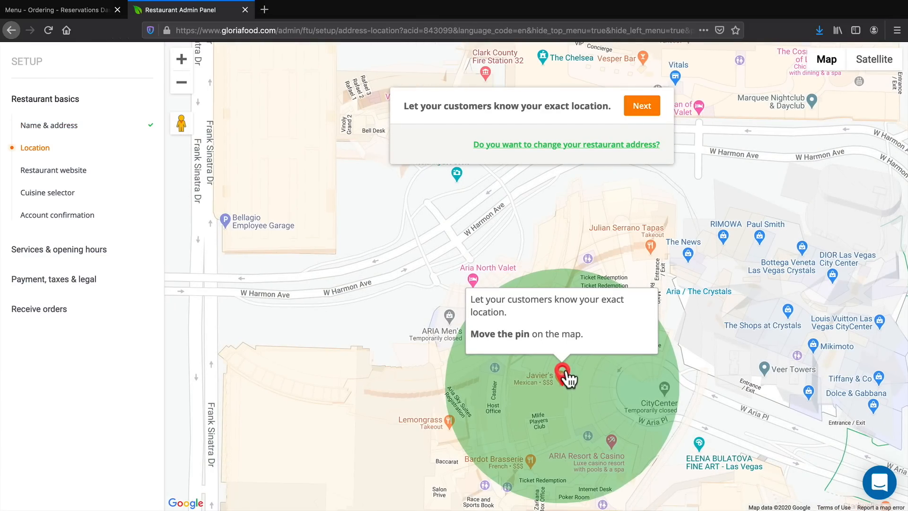
pyautogui.moveTo(572, 371); pyautogui.dragTo(568, 367)
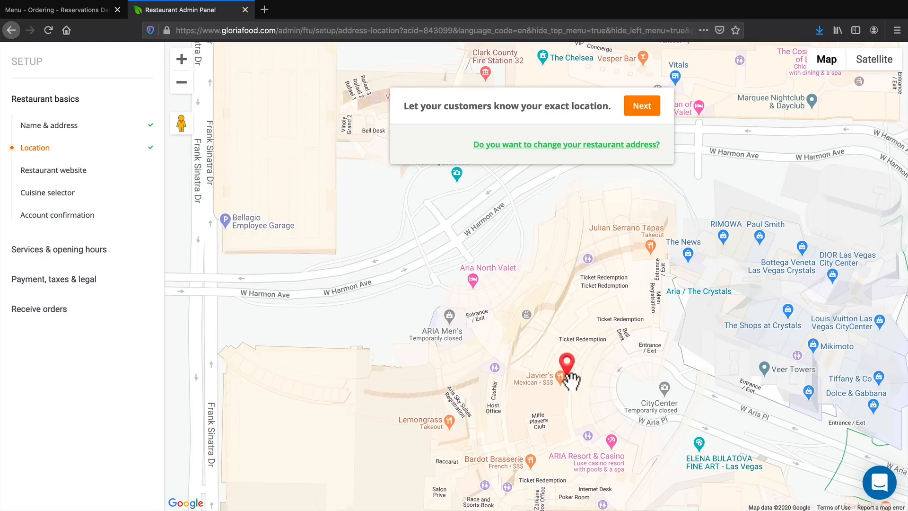
pyautogui.click(641, 107)
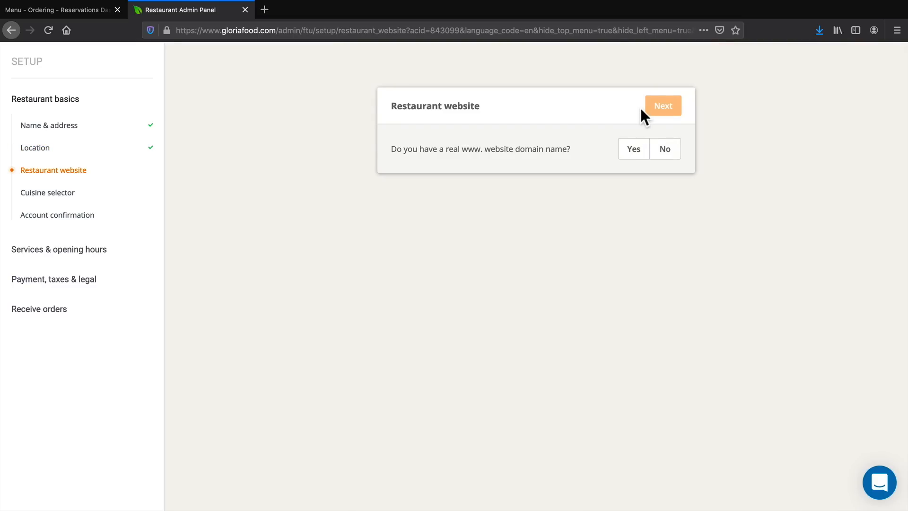
# Confirm the restaurant has its own domain and enter yokks.com, copied from the WordPress site's address, as the restaurant website.
pyautogui.click(635, 156)
pyautogui.click(81, 13)
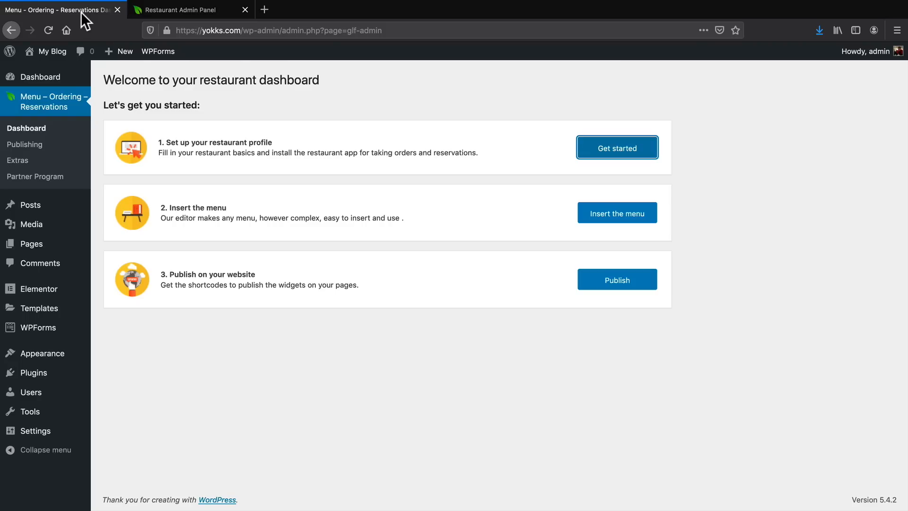
pyautogui.moveTo(241, 31); pyautogui.dragTo(168, 31)
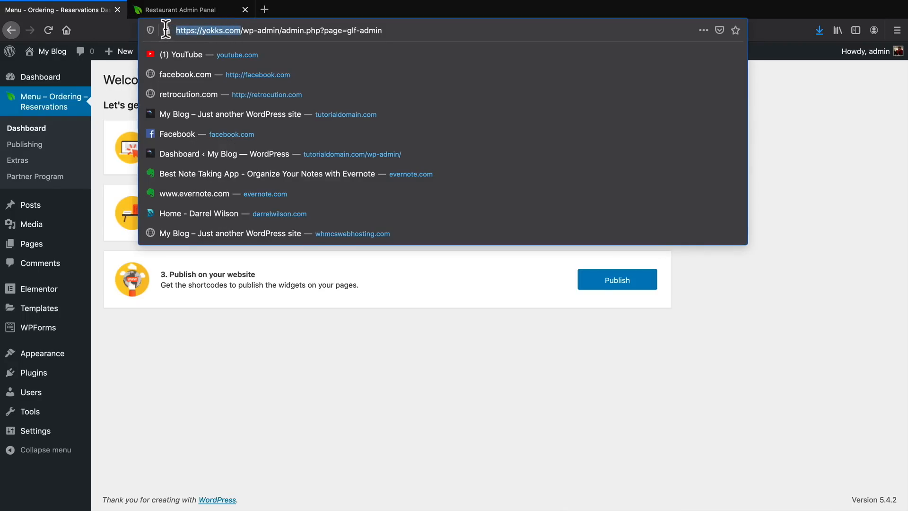
pyautogui.rightClick(215, 30)
pyautogui.click(234, 63)
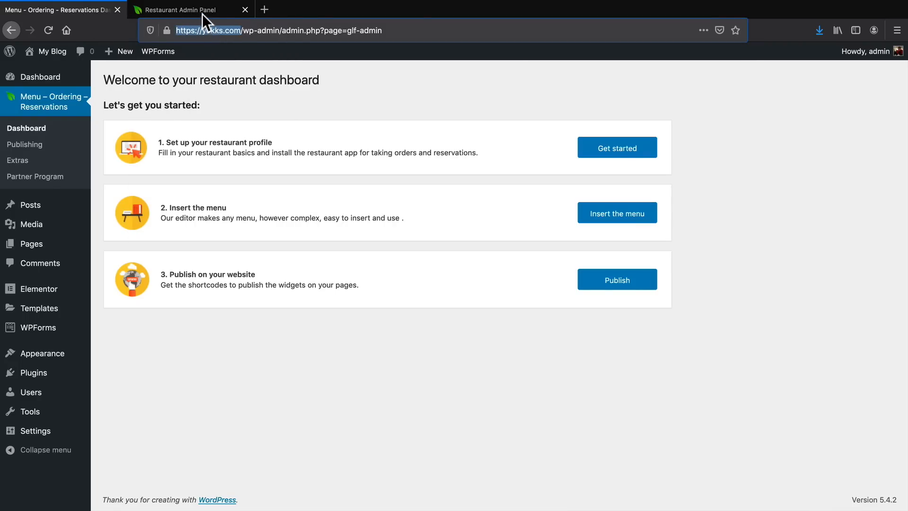
pyautogui.click(205, 10)
pyautogui.rightClick(432, 176)
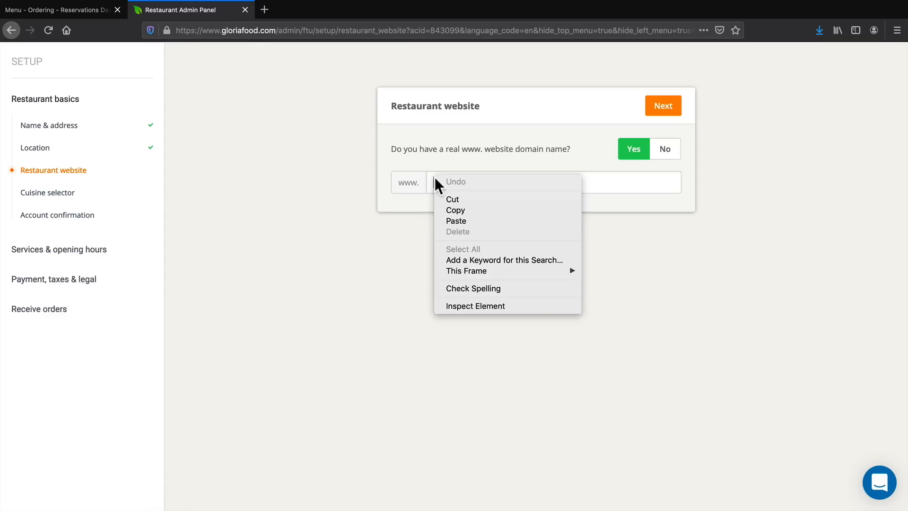
pyautogui.click(458, 217)
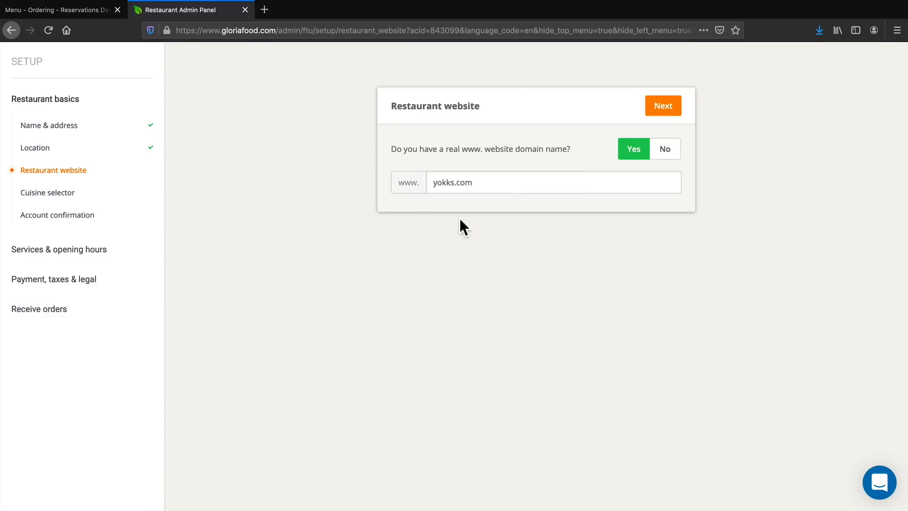
pyautogui.click(662, 106)
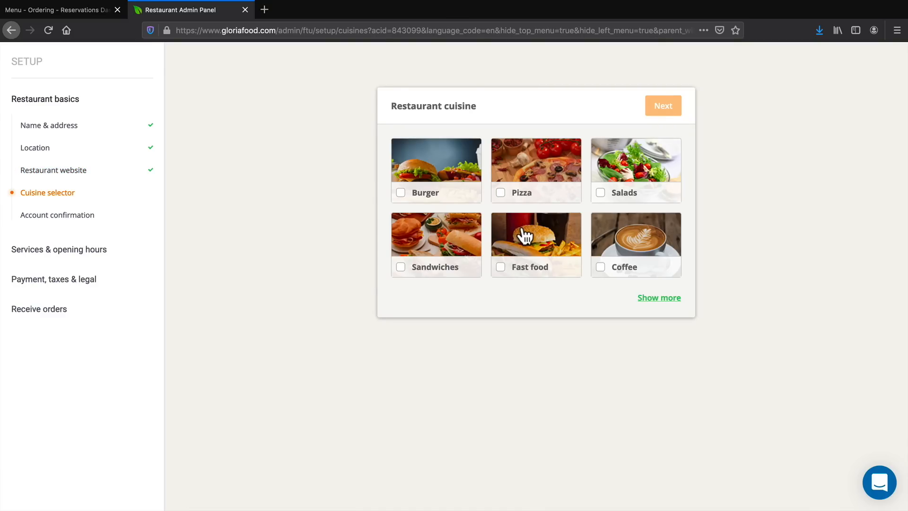
# Choose Burger as the restaurant's cuisine and complete the account's email validation.
pyautogui.click(430, 194)
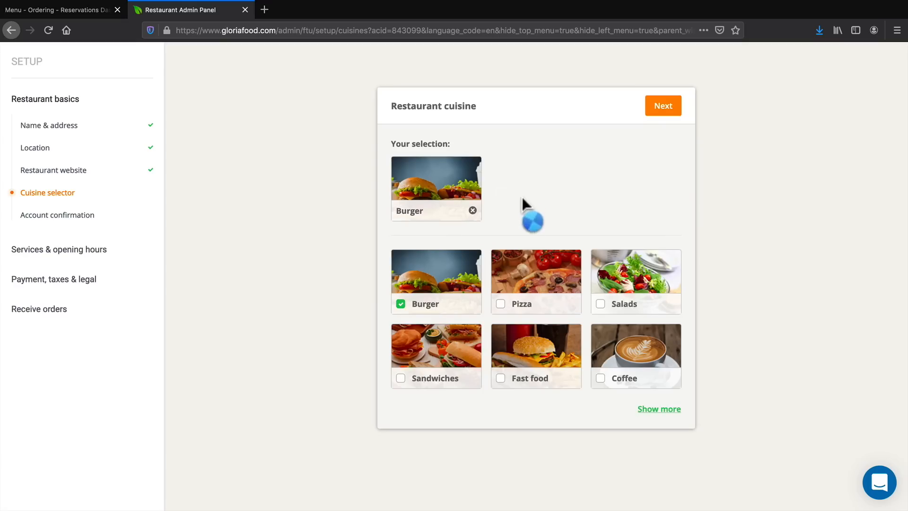
pyautogui.click(666, 409)
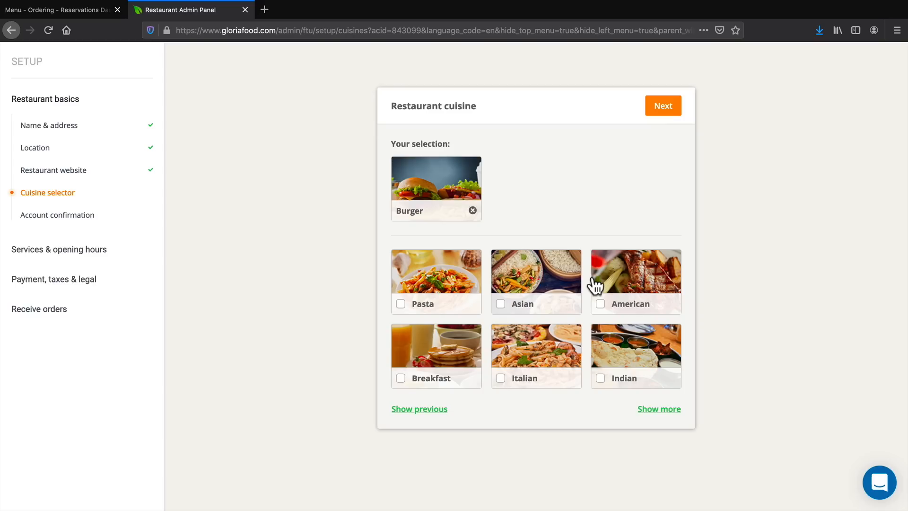
pyautogui.click(668, 107)
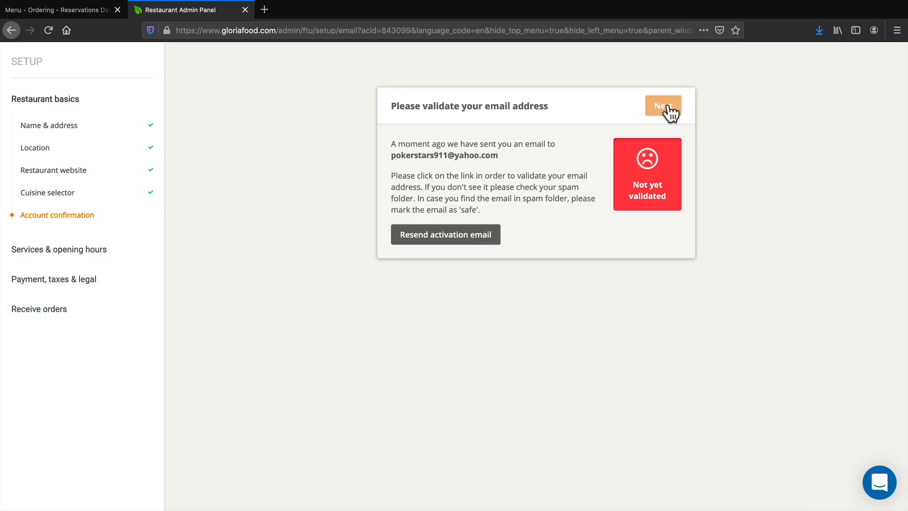
pyautogui.moveTo(489, 154); pyautogui.dragTo(391, 154)
pyautogui.click(367, 151)
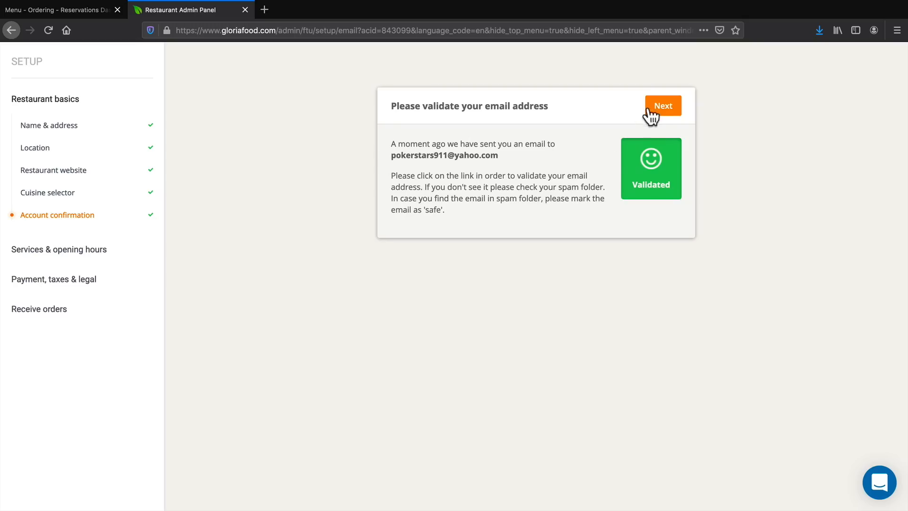
pyautogui.click(660, 106)
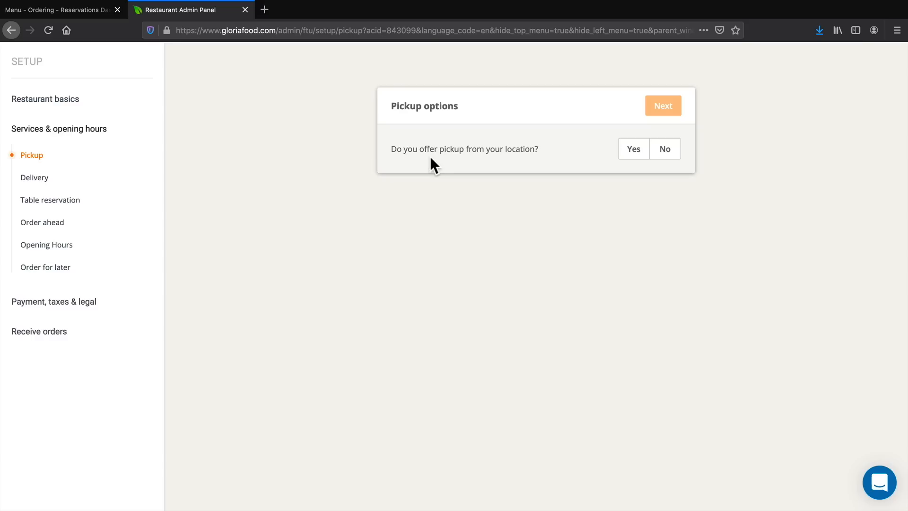
# Enable pickup from the restaurant's location and turn on food delivery.
pyautogui.click(633, 152)
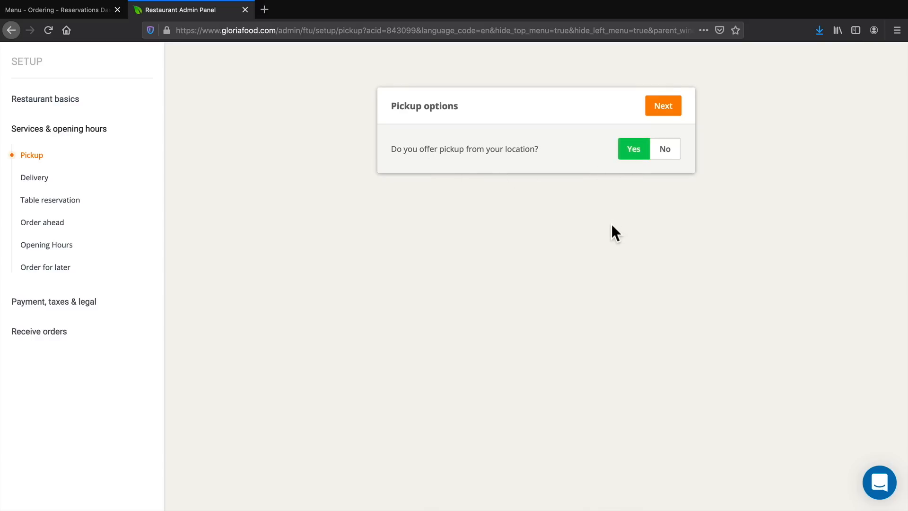
pyautogui.click(662, 108)
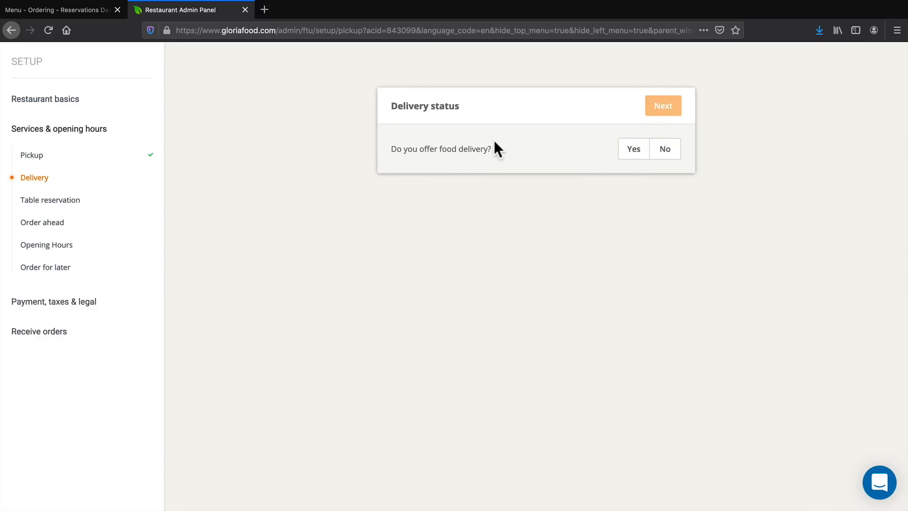
pyautogui.moveTo(430, 149); pyautogui.dragTo(476, 149)
pyautogui.click(479, 149)
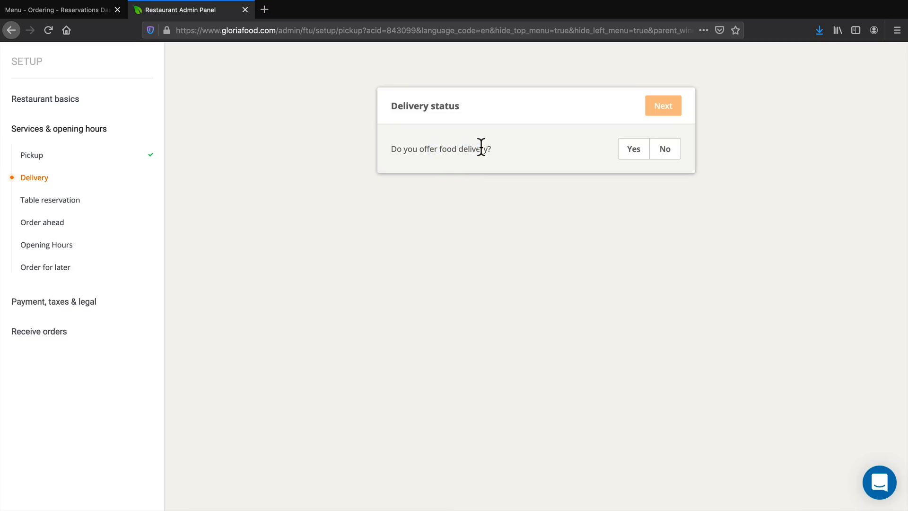
pyautogui.click(631, 156)
pyautogui.click(660, 113)
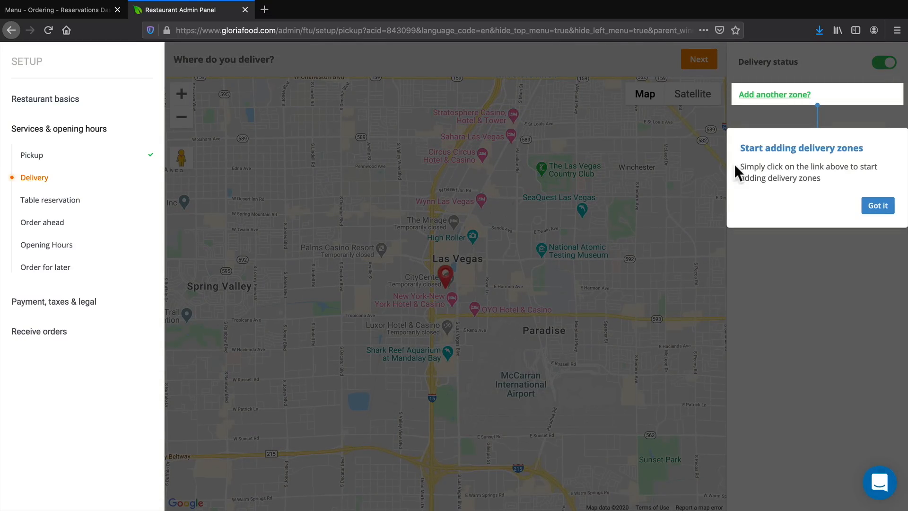
# Add circular delivery Zone 1 with a radius of about 1.63 miles and a minimum order amount of 15 USD.
pyautogui.click(874, 206)
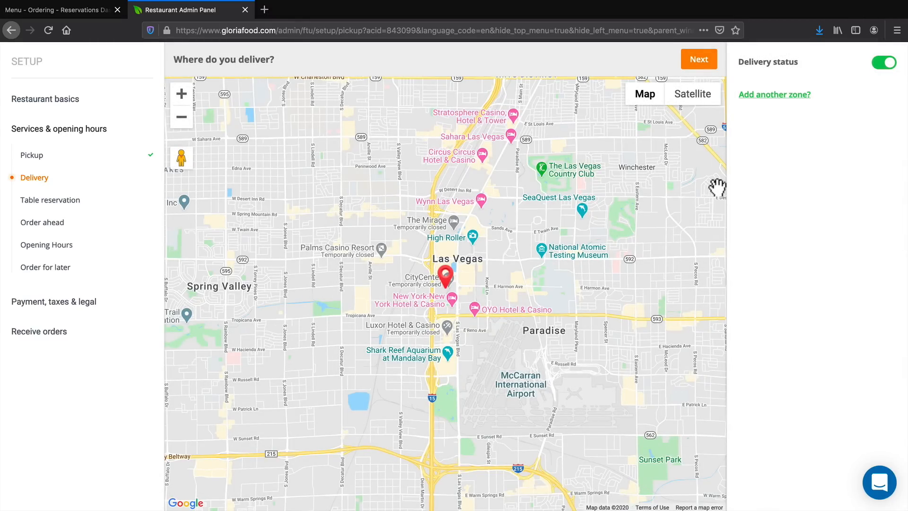
pyautogui.click(768, 96)
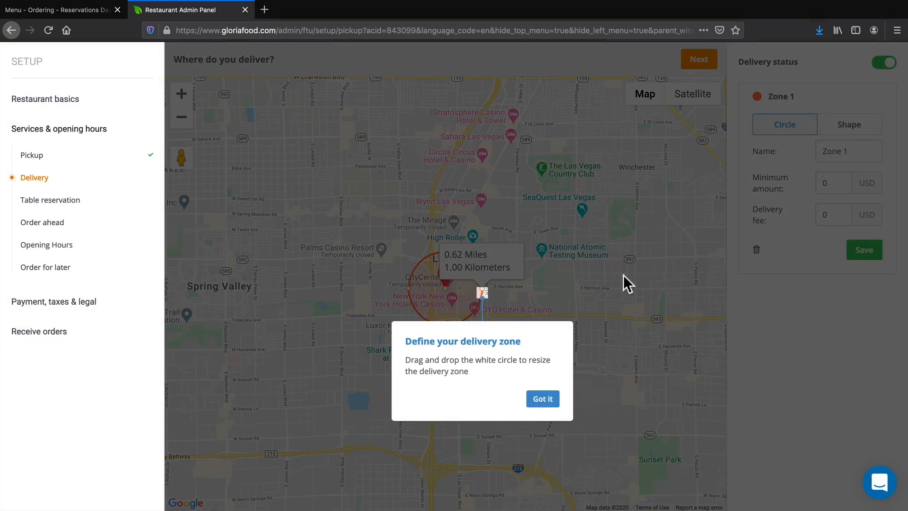
pyautogui.click(543, 400)
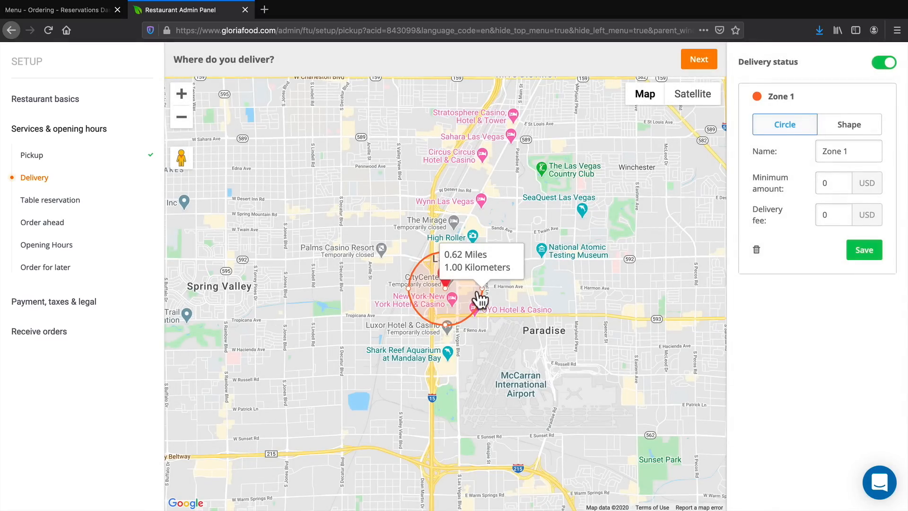
pyautogui.moveTo(480, 289); pyautogui.dragTo(547, 288)
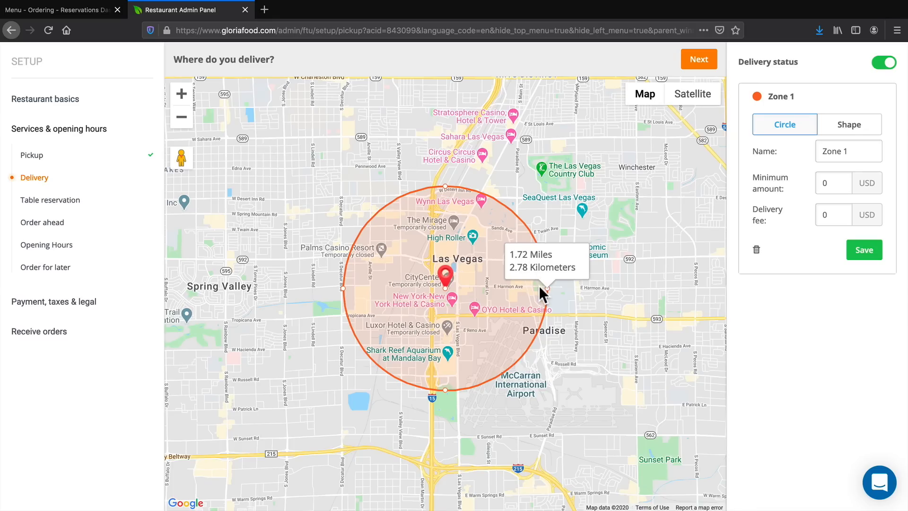
pyautogui.moveTo(544, 286); pyautogui.dragTo(538, 287)
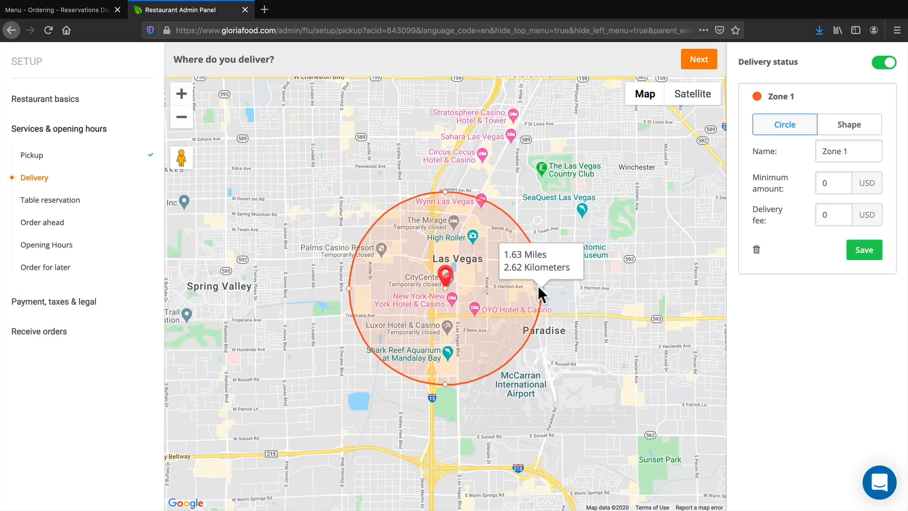
pyautogui.doubleClick(827, 183)
pyautogui.write('15')
pyautogui.click(867, 252)
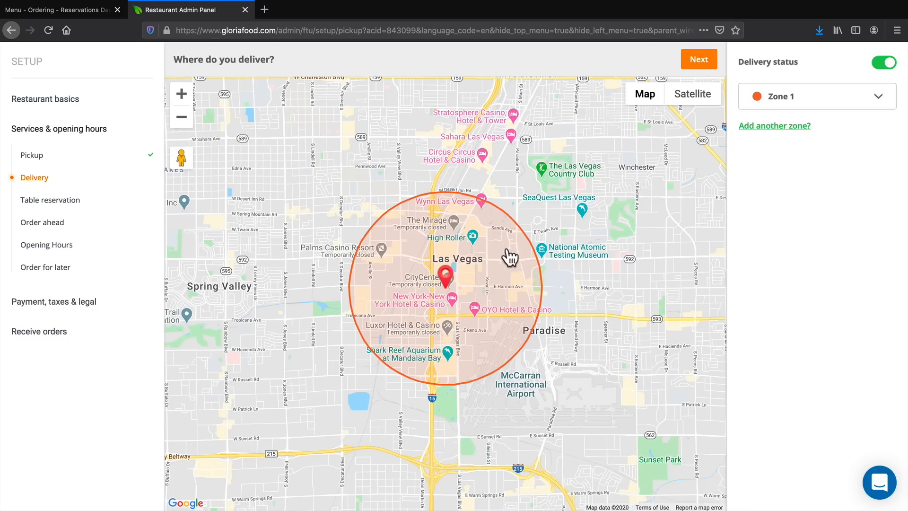
# Add circular delivery Zone 2 with a radius of about 2.92 miles and a minimum order amount of 25 USD.
pyautogui.click(774, 126)
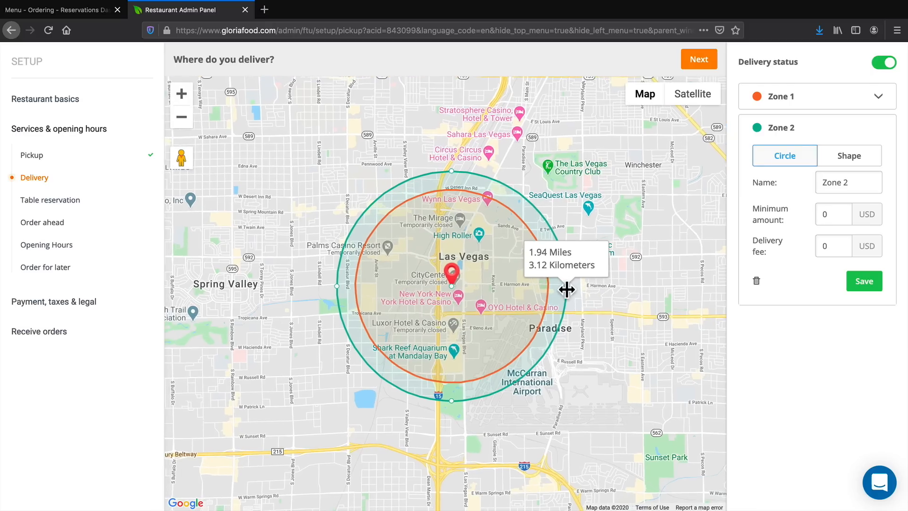
pyautogui.moveTo(568, 285); pyautogui.dragTo(626, 285)
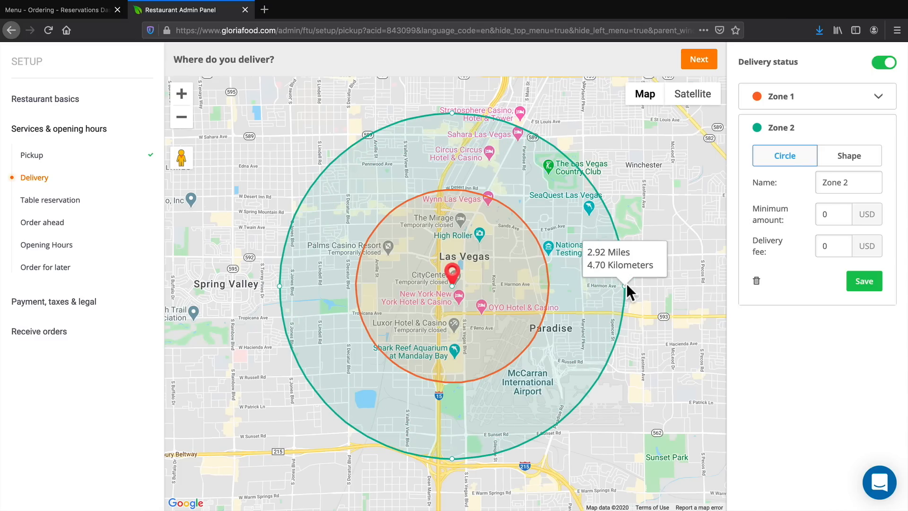
pyautogui.doubleClick(827, 210)
pyautogui.write('25')
pyautogui.press('Tab')
pyautogui.click(866, 286)
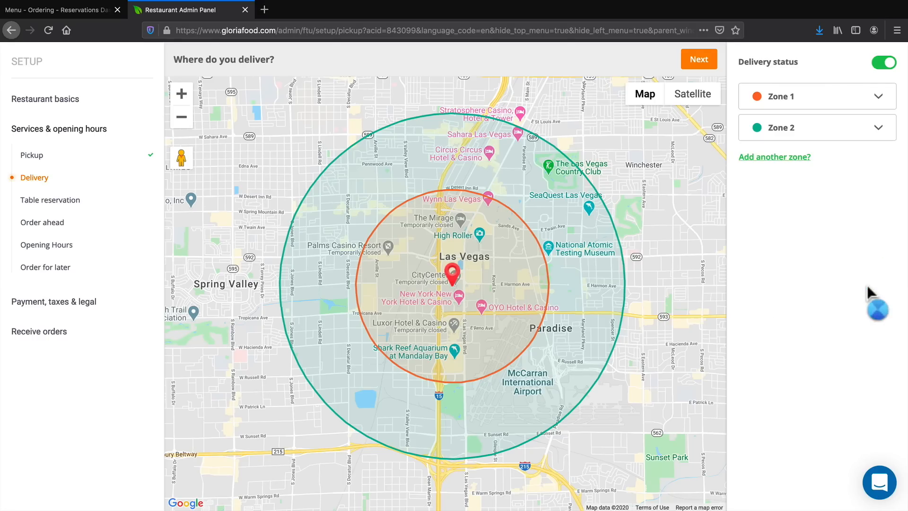
# Add circular delivery Zone 3 with a radius of about 4.32 miles and a 50 USD minimum, and finish the delivery setup.
pyautogui.click(787, 158)
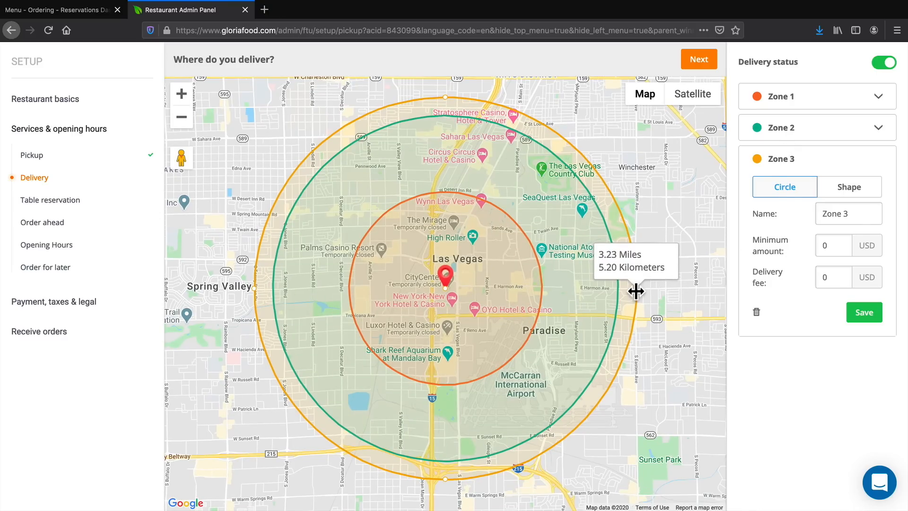
pyautogui.moveTo(634, 291); pyautogui.dragTo(676, 291)
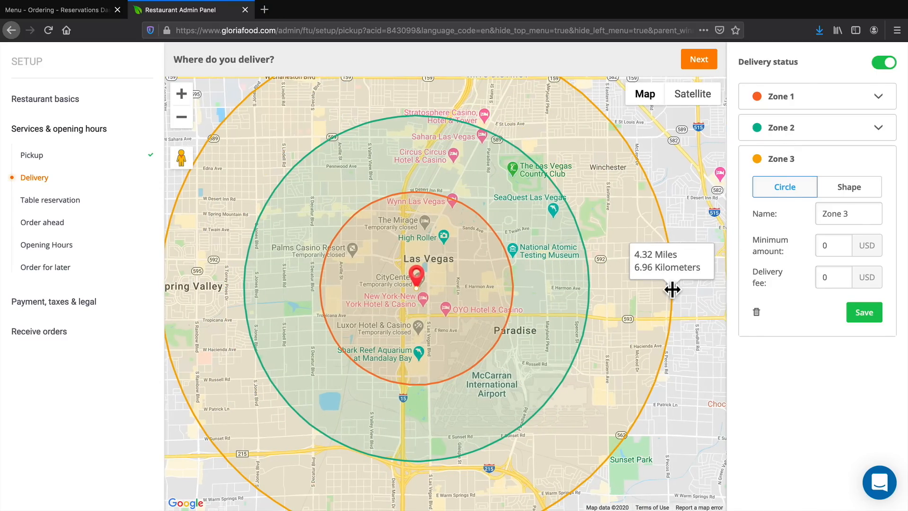
pyautogui.click(820, 244)
pyautogui.write('50')
pyautogui.press('Tab')
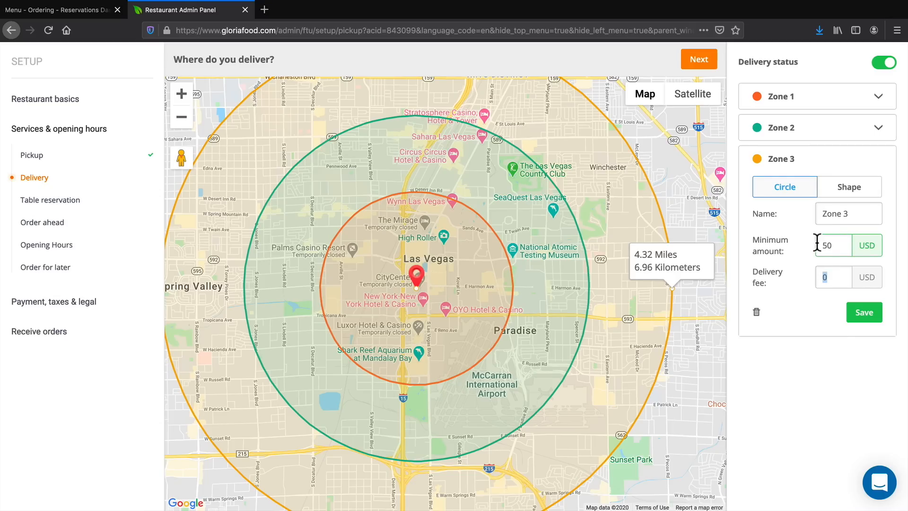
pyautogui.click(854, 317)
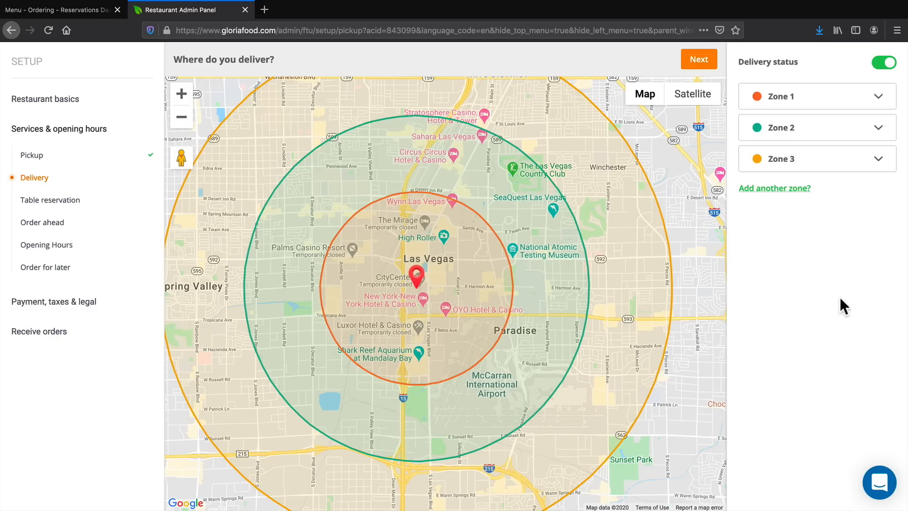
pyautogui.scroll(-2, 633, 289)
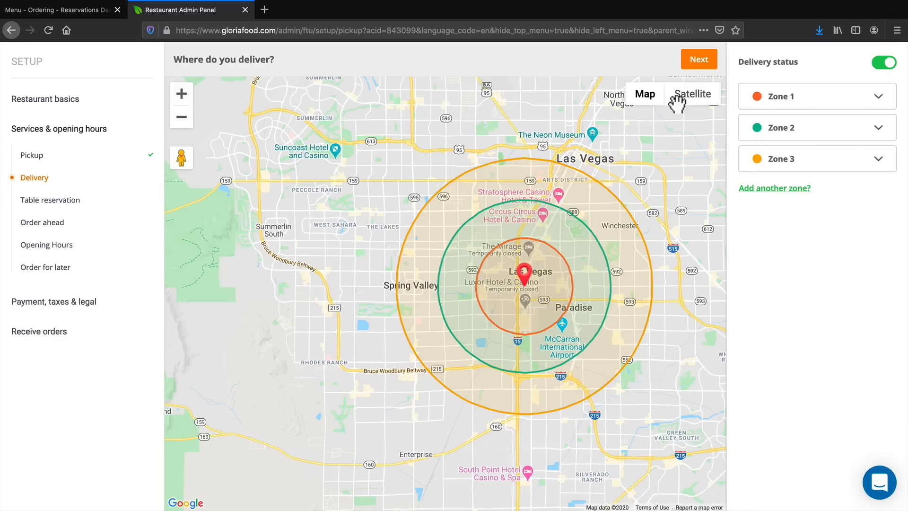
pyautogui.click(698, 61)
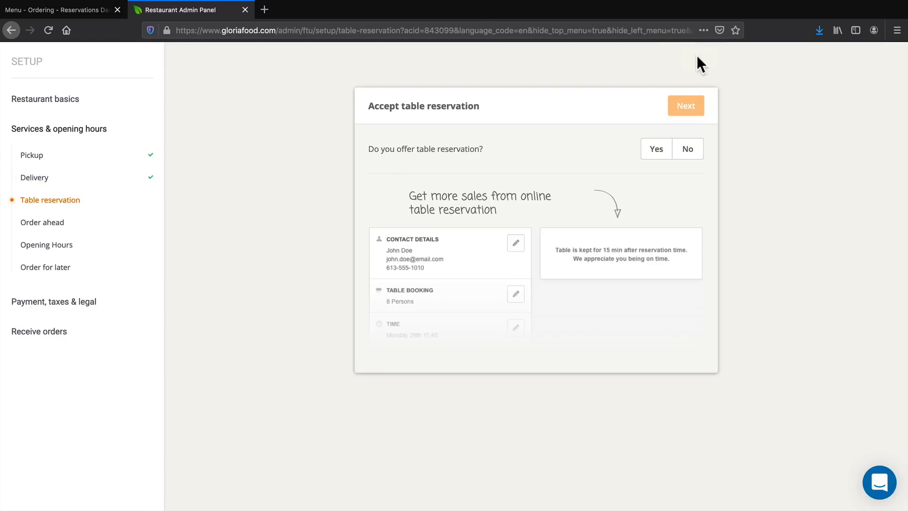
# Enable table reservations, keeping tables for 20 minutes after reservation time and requiring reservations at least 30 minutes in advance.
pyautogui.moveTo(384, 105); pyautogui.dragTo(481, 101)
pyautogui.click(656, 149)
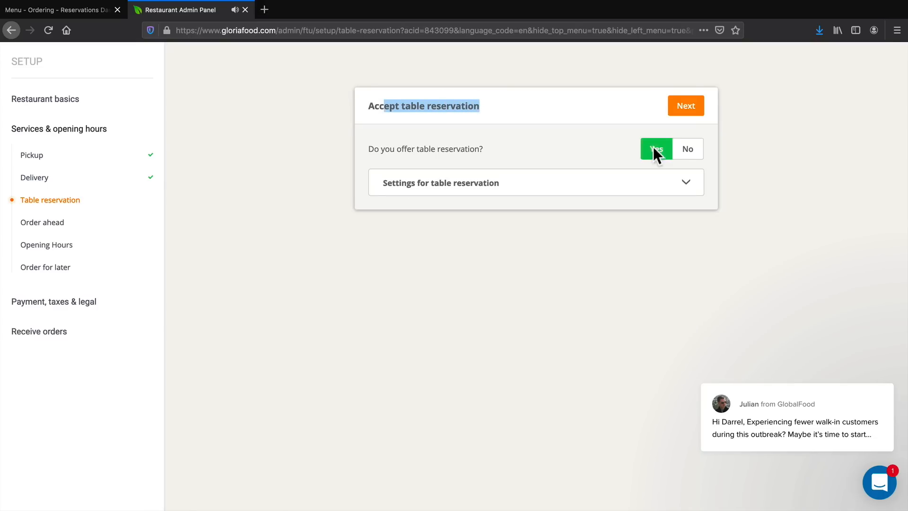
pyautogui.click(685, 184)
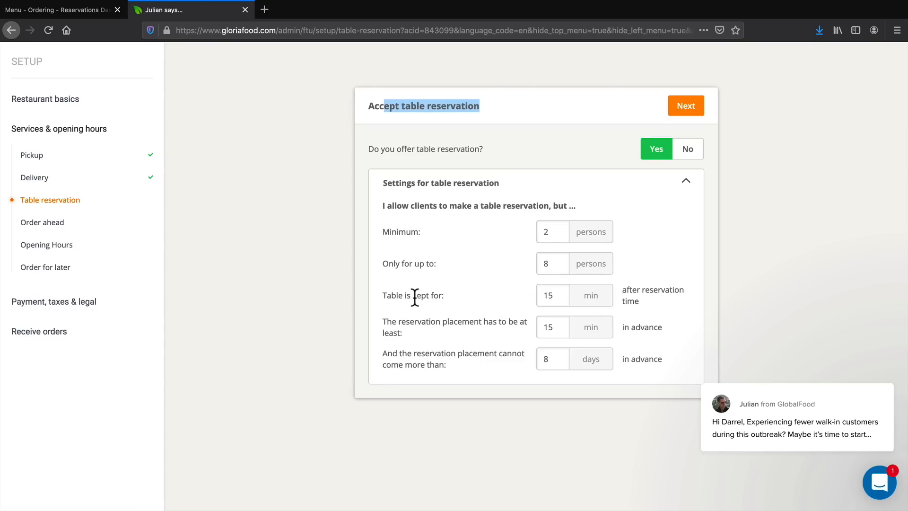
pyautogui.moveTo(538, 296); pyautogui.dragTo(555, 295)
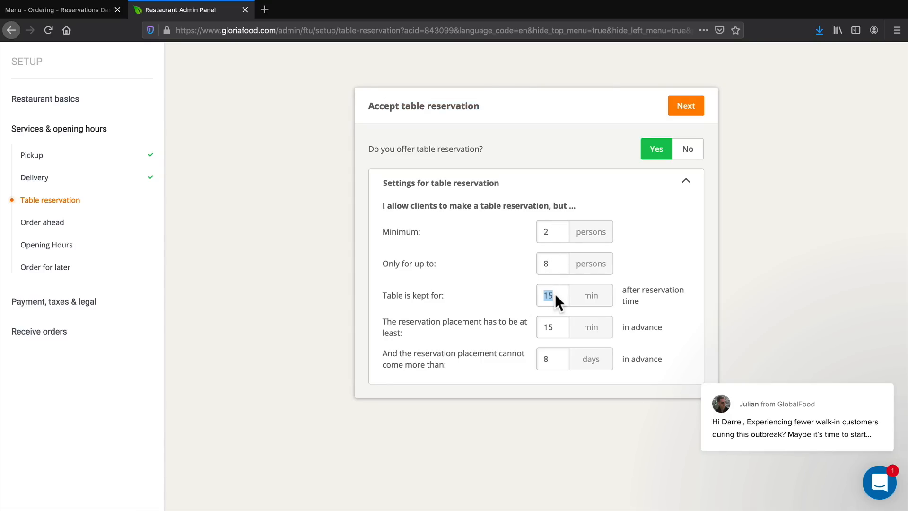
pyautogui.write('3')
pyautogui.press('BackSpace')
pyautogui.write('20')
pyautogui.doubleClick(547, 326)
pyautogui.write('30')
pyautogui.click(686, 103)
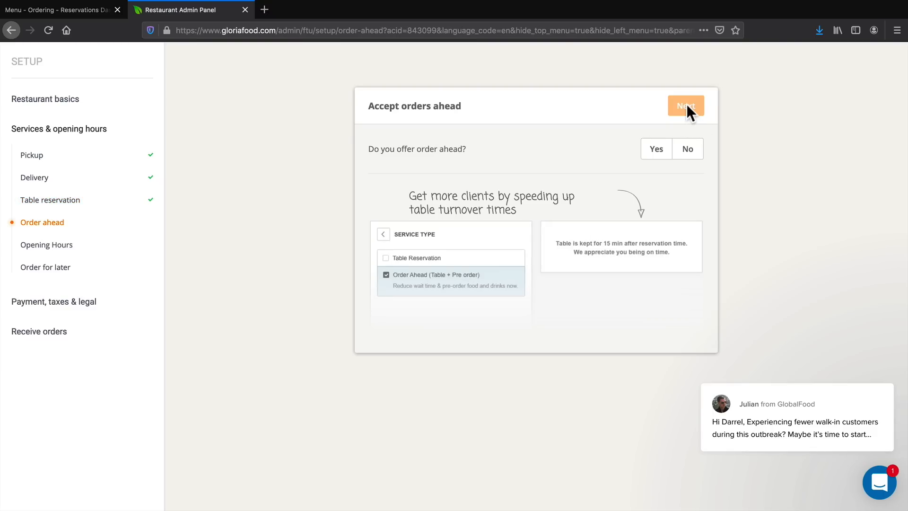
# Enable order ahead, allowing orders no more than 5 days in advance, and proceed to the opening hours.
pyautogui.moveTo(385, 149); pyautogui.dragTo(448, 149)
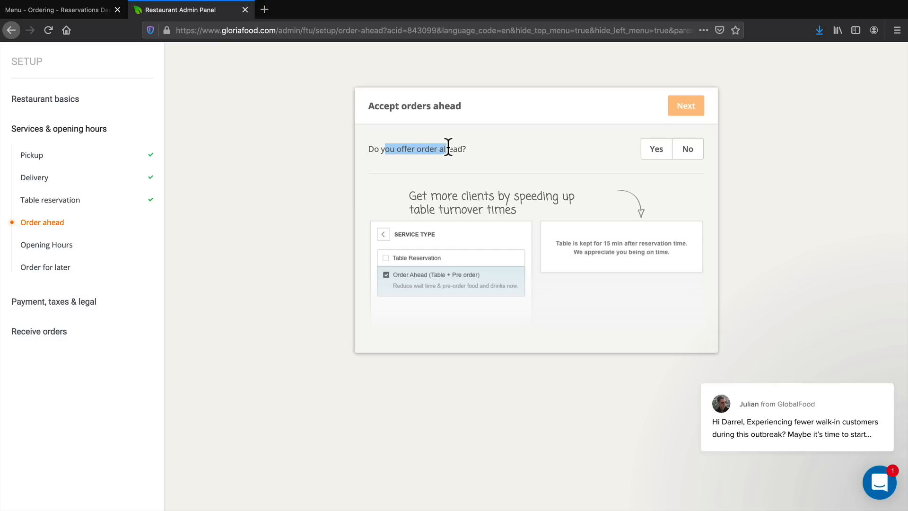
pyautogui.click(657, 151)
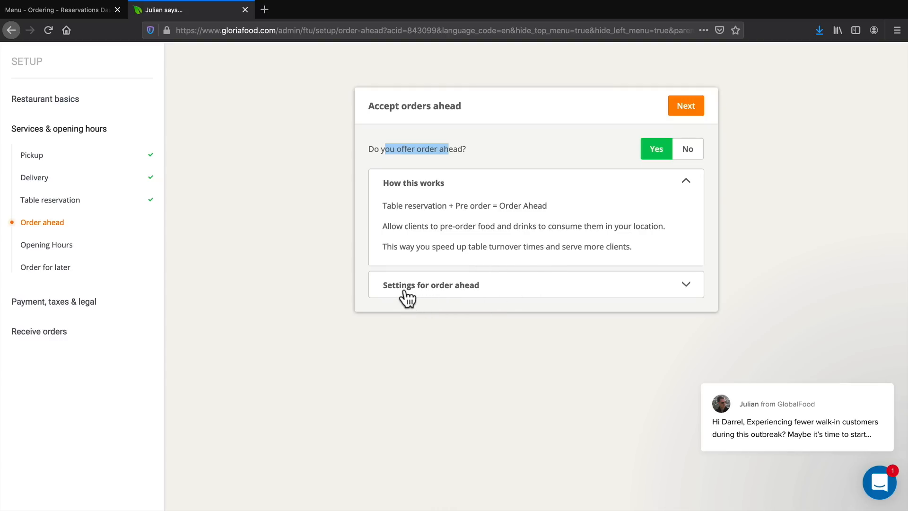
pyautogui.click(686, 285)
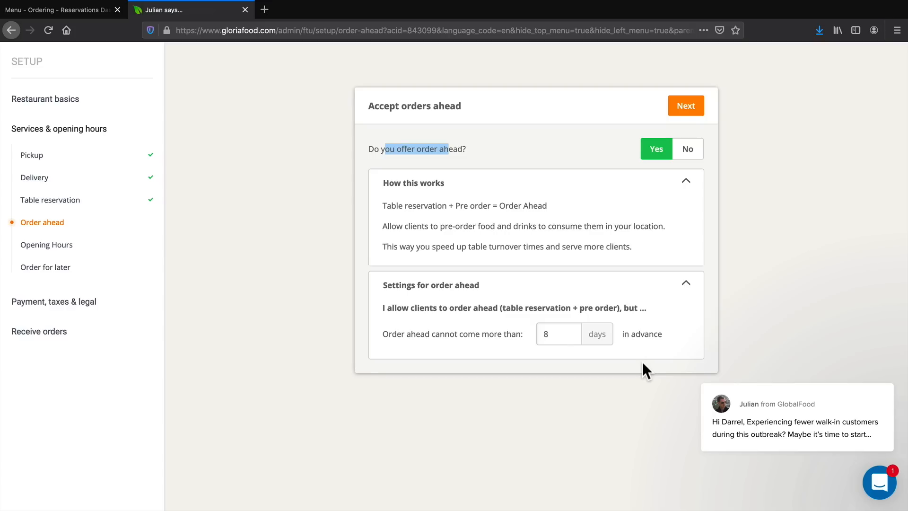
pyautogui.doubleClick(540, 334)
pyautogui.write('5')
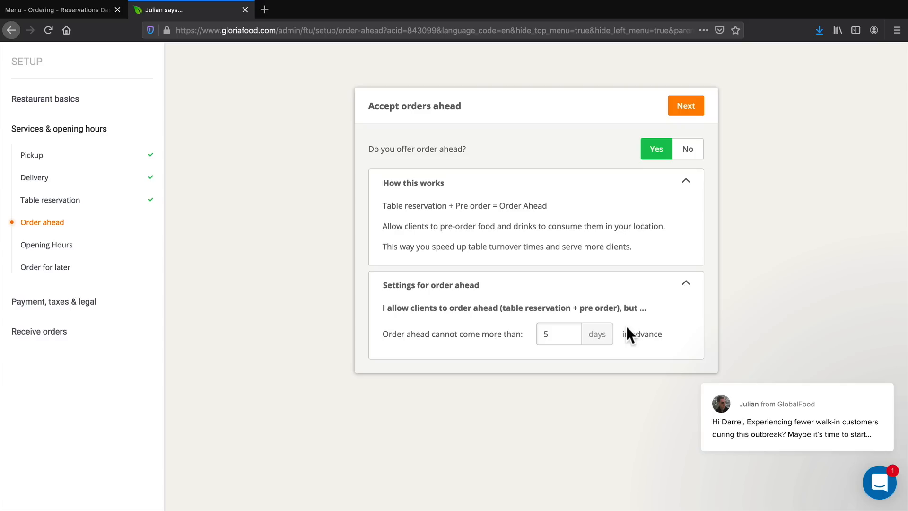
pyautogui.click(686, 106)
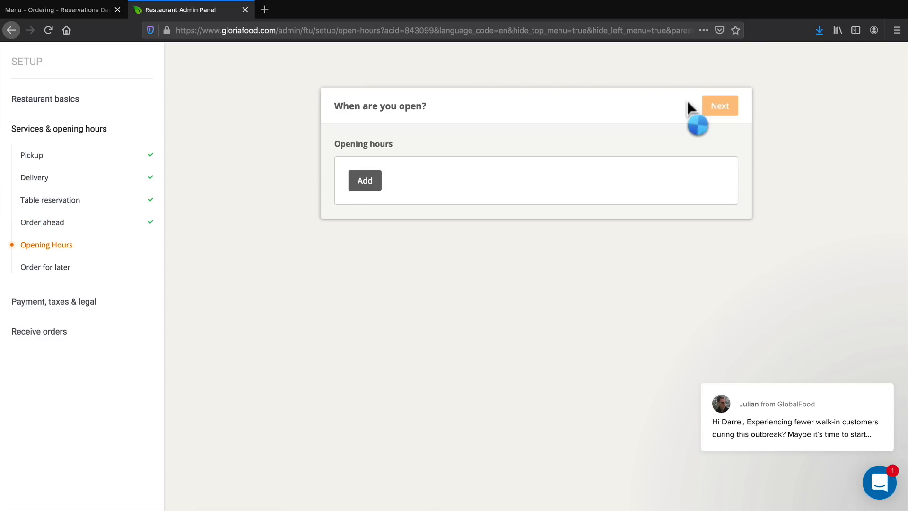
# Start an opening hours entry for all seven days, running from 9:00 AM to 9:00 PM.
pyautogui.click(376, 186)
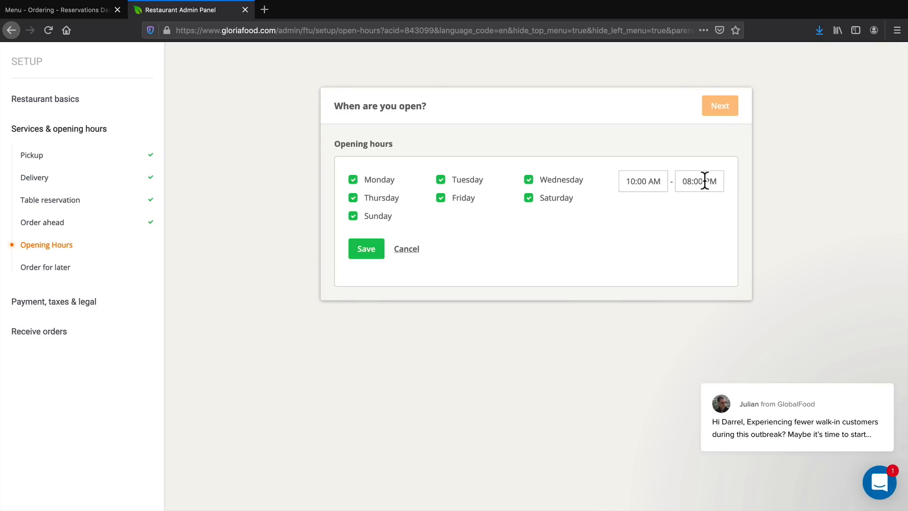
pyautogui.click(659, 180)
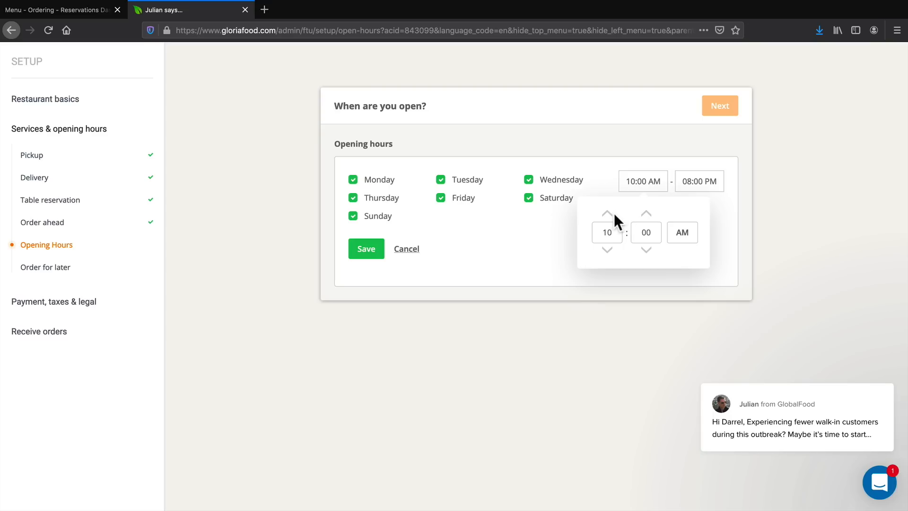
pyautogui.click(607, 250)
pyautogui.click(764, 217)
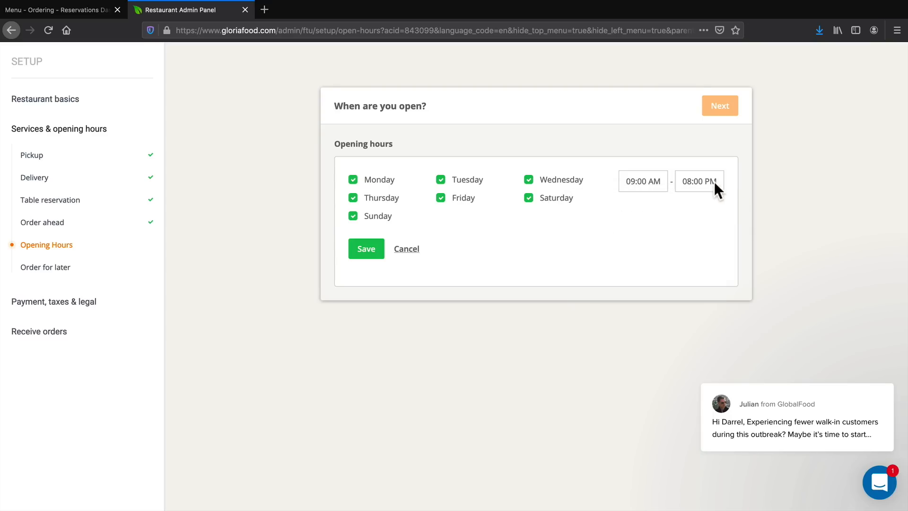
pyautogui.click(714, 182)
pyautogui.click(702, 214)
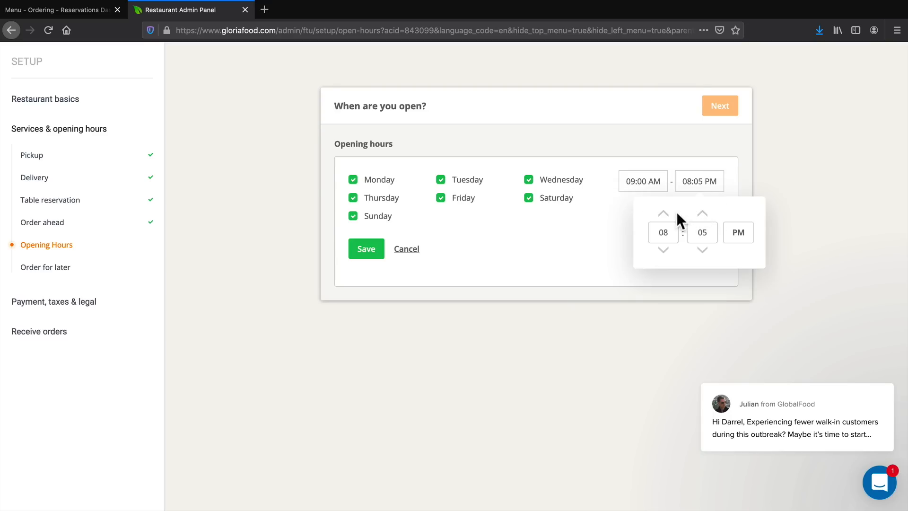
pyautogui.click(701, 250)
pyautogui.click(785, 179)
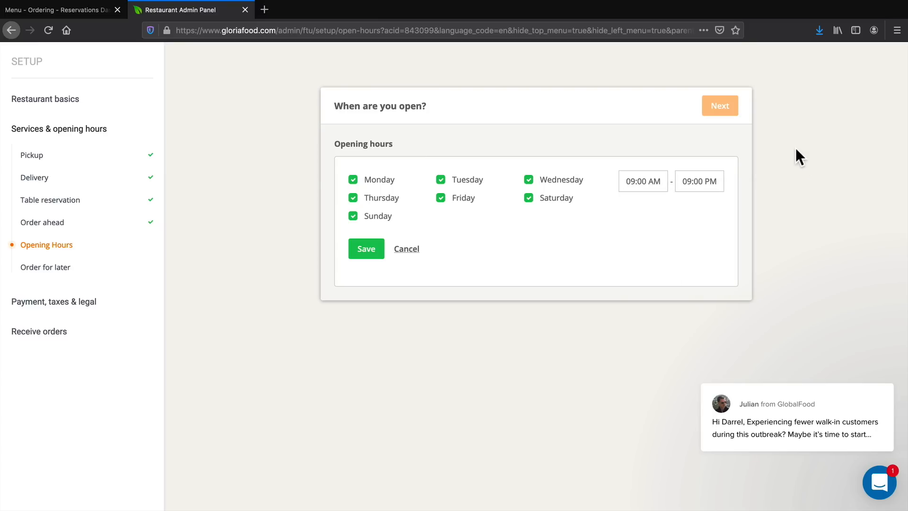
# Set the Monday to Sunday opening hours to 12:00 AM - 12:00 AM, save them and proceed to order for later.
pyautogui.click(649, 181)
pyautogui.click(609, 215)
pyautogui.click(609, 215)
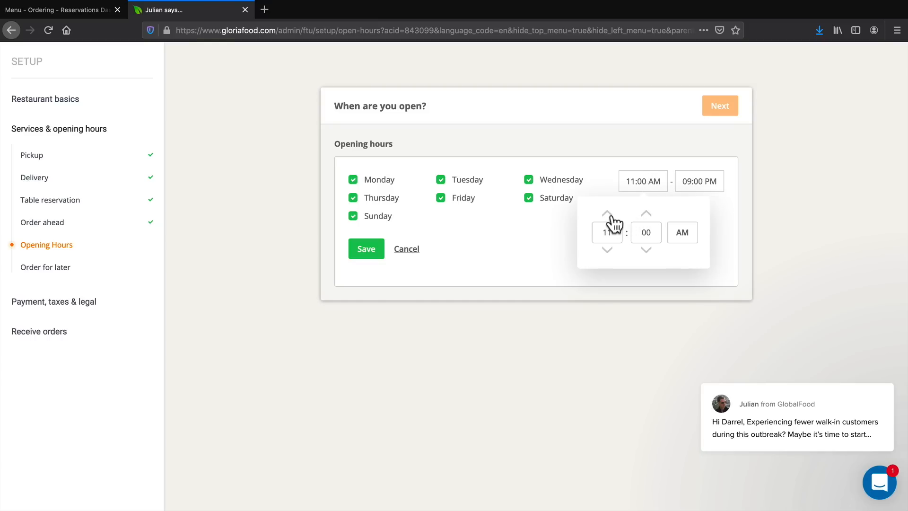
pyautogui.click(608, 214)
pyautogui.click(682, 232)
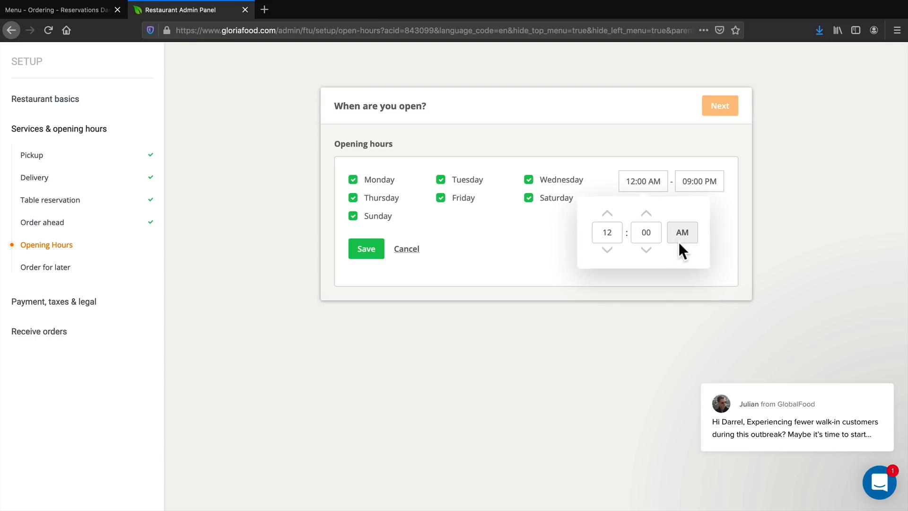
pyautogui.click(695, 182)
pyautogui.click(664, 214)
pyautogui.click(663, 214)
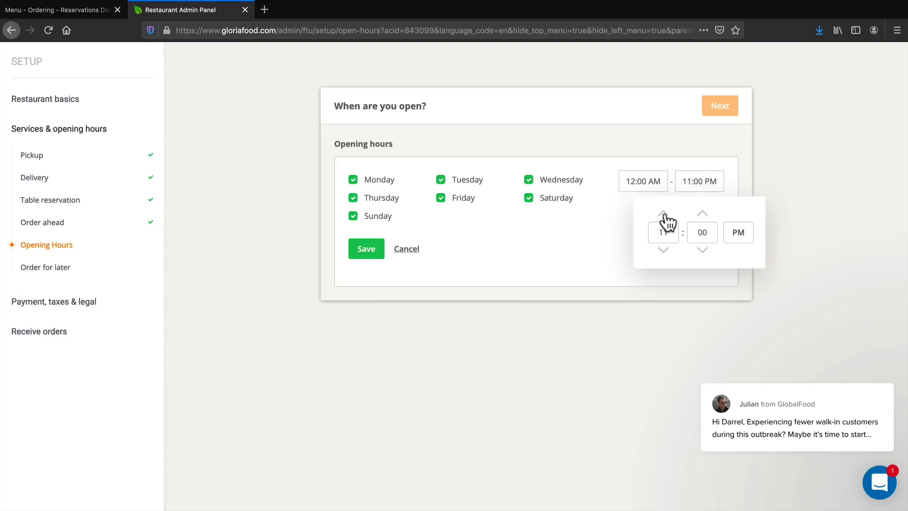
pyautogui.click(663, 214)
pyautogui.click(690, 185)
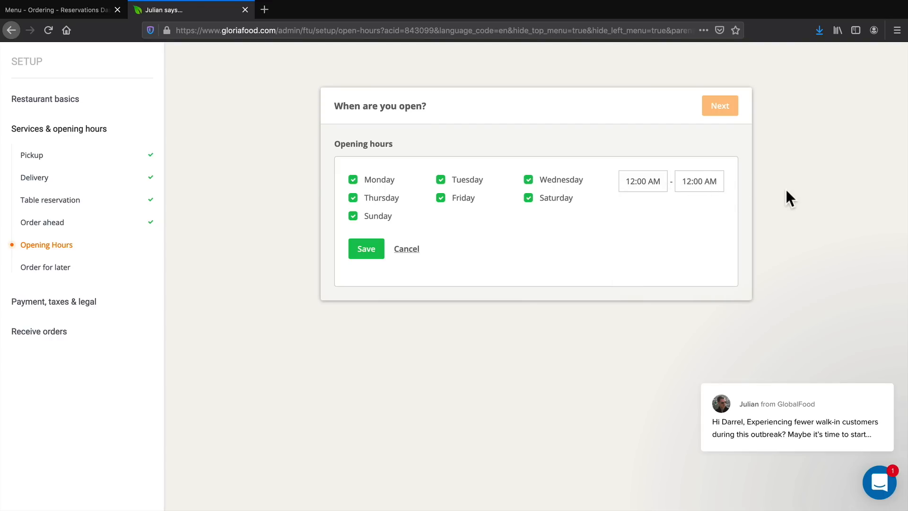
pyautogui.click(368, 248)
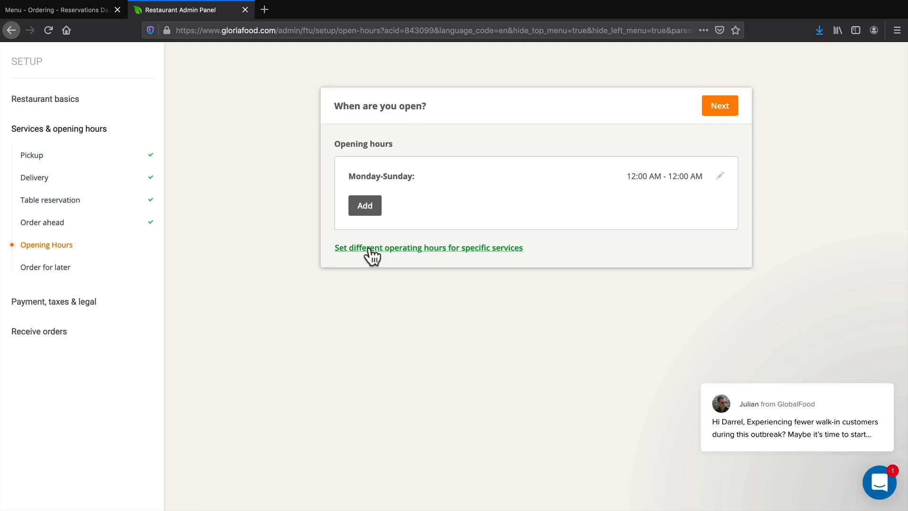
pyautogui.click(719, 109)
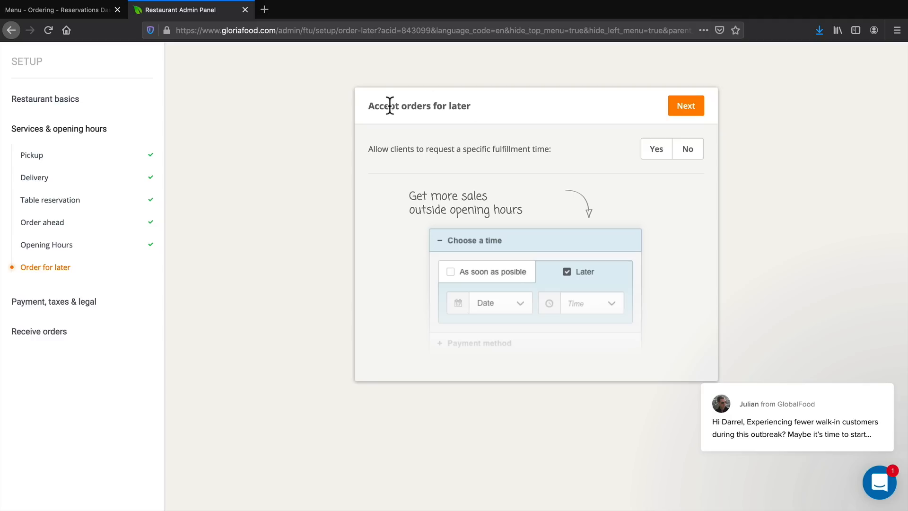
# Allow clients to request a specific fulfillment time for their orders.
pyautogui.moveTo(376, 108); pyautogui.dragTo(466, 115)
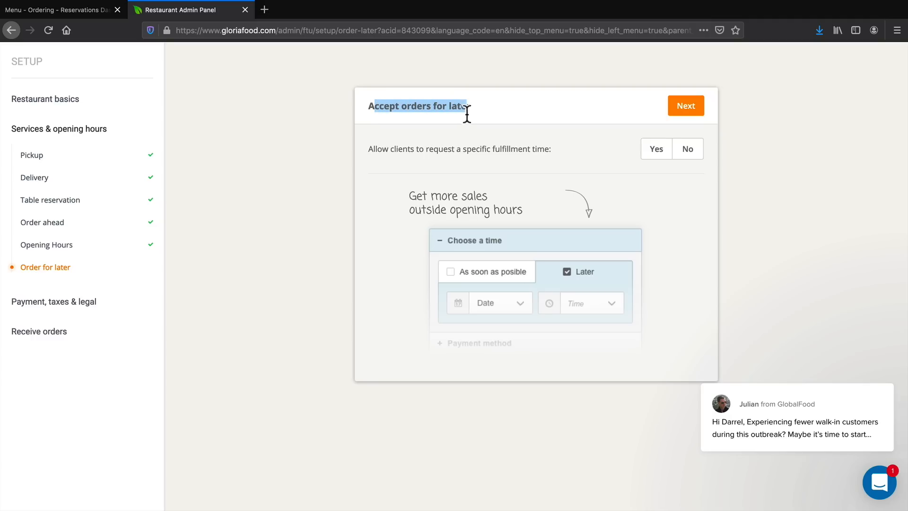
pyautogui.moveTo(377, 150); pyautogui.dragTo(537, 149)
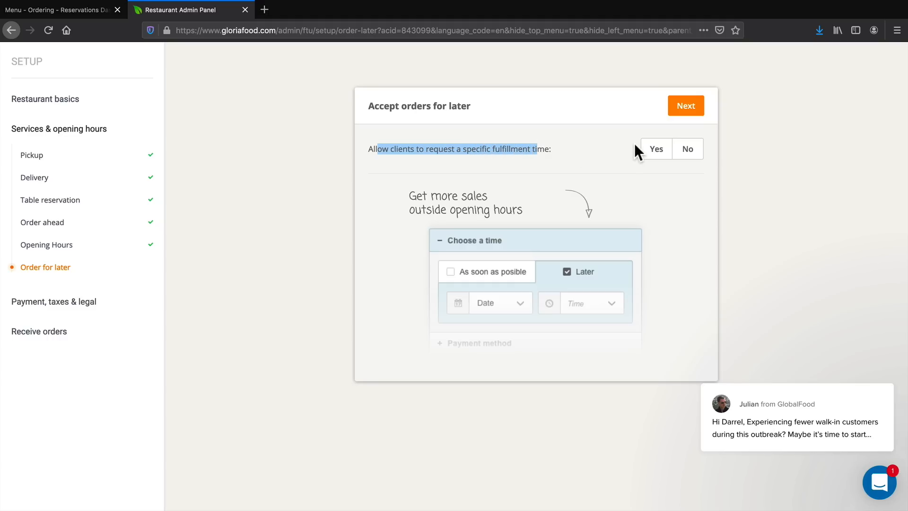
pyautogui.click(652, 152)
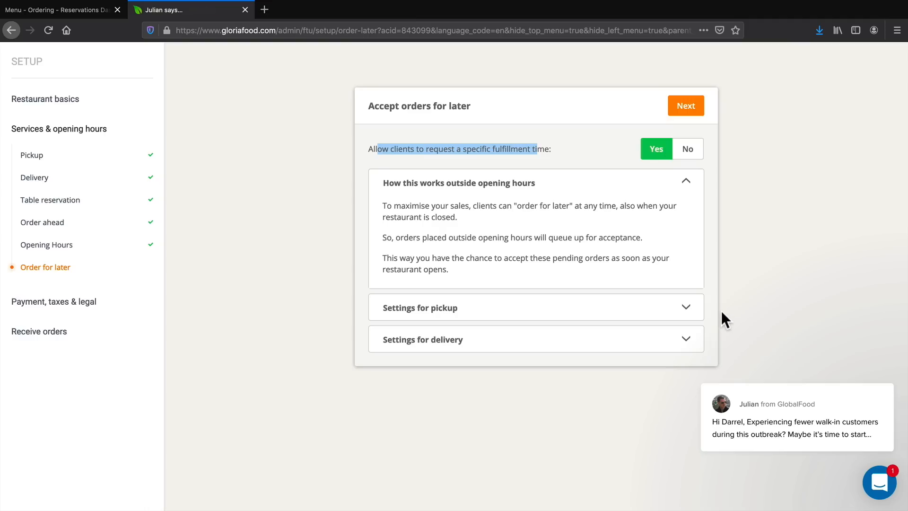
# Examine the advance ordering limits for pickup and delivery, then finish the order for later setup without changing them.
pyautogui.click(688, 308)
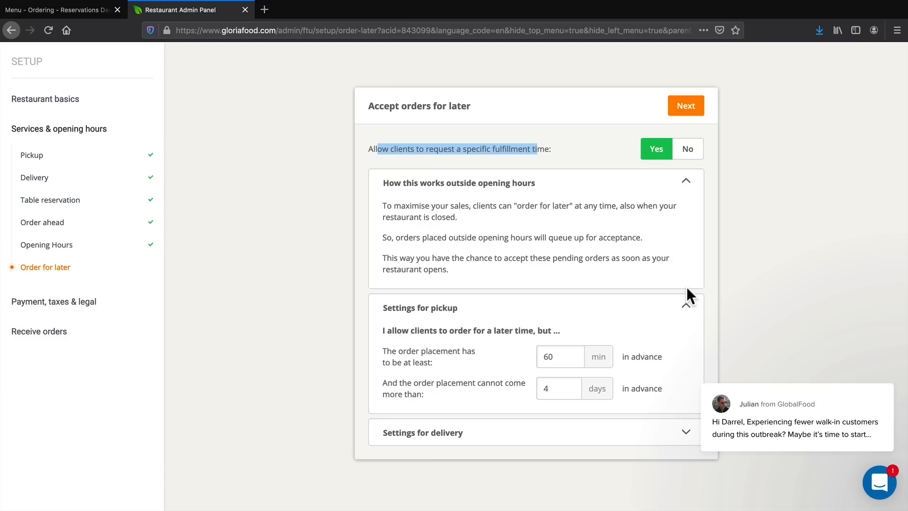
pyautogui.click(684, 431)
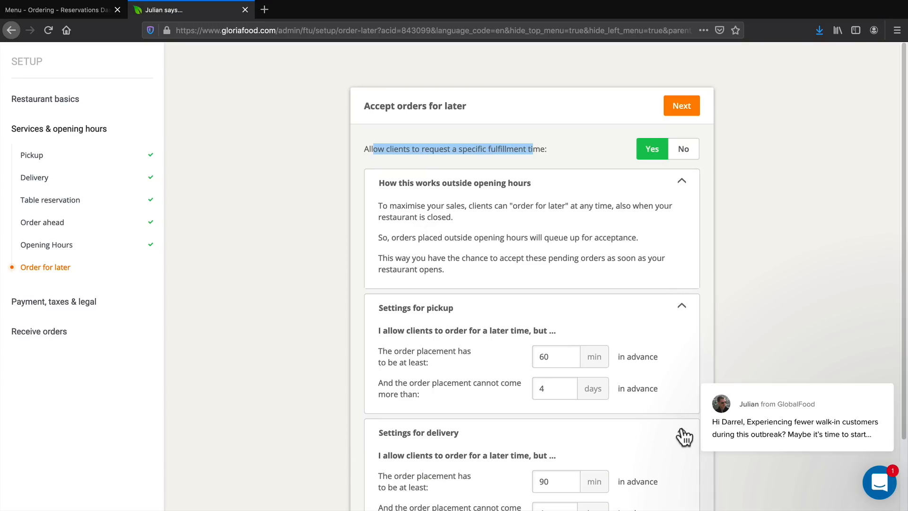
pyautogui.scroll(-2, 668, 410)
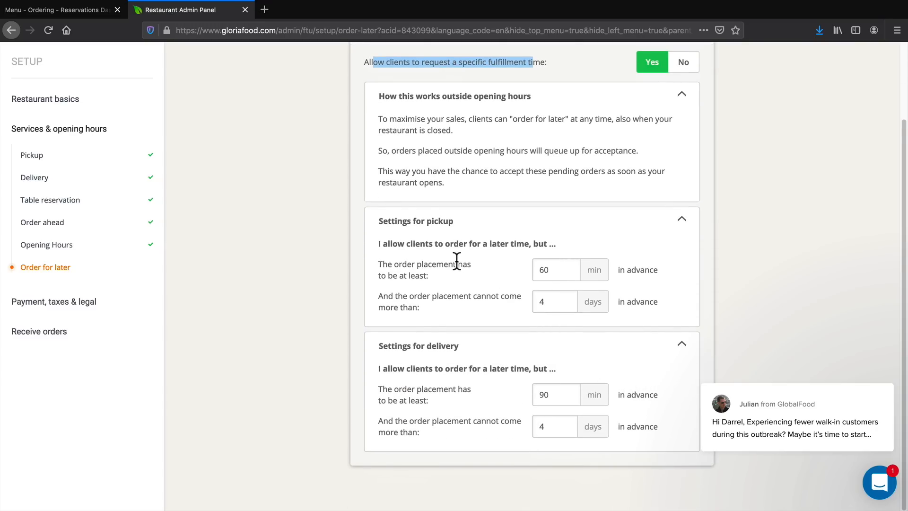
pyautogui.moveTo(387, 264); pyautogui.dragTo(513, 276)
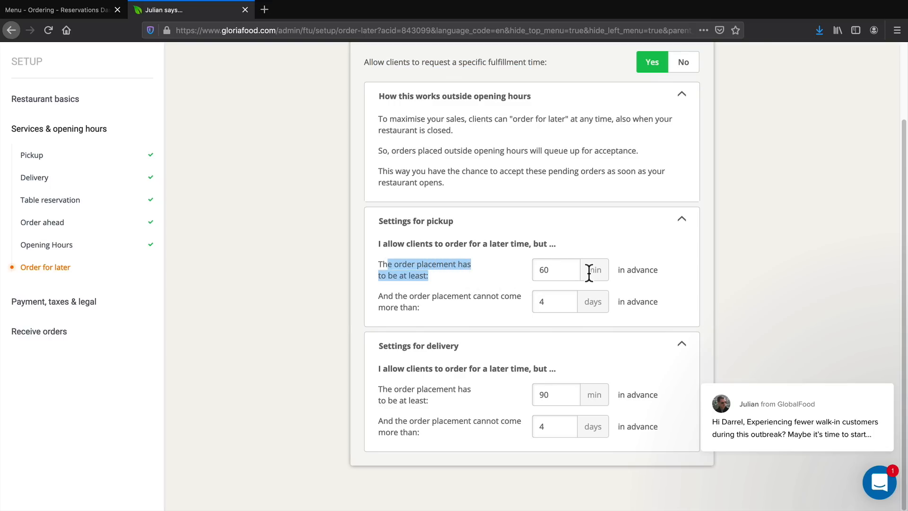
pyautogui.moveTo(383, 296); pyautogui.dragTo(480, 303)
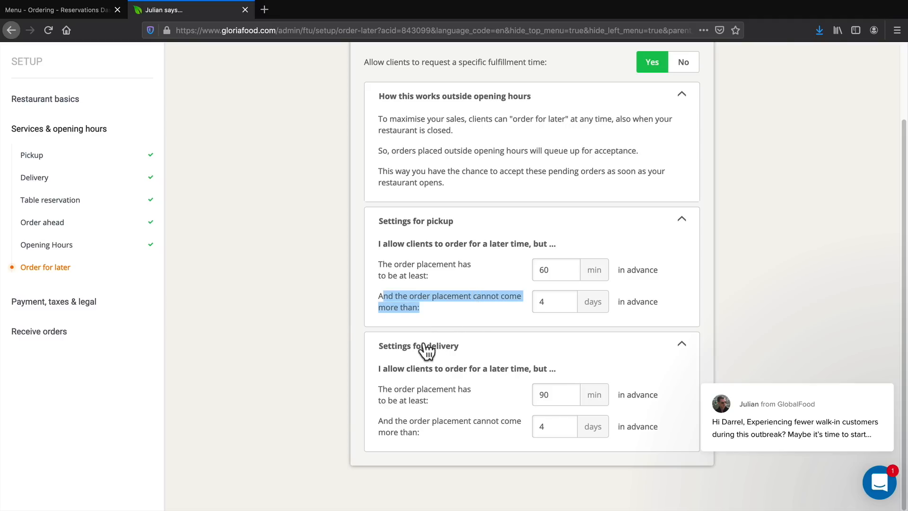
pyautogui.moveTo(384, 369); pyautogui.dragTo(391, 371)
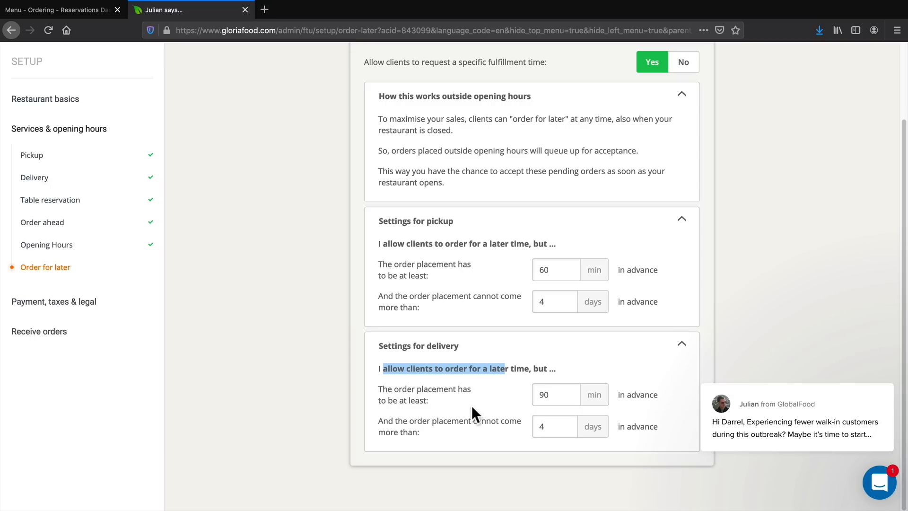
pyautogui.moveTo(432, 422); pyautogui.dragTo(492, 430)
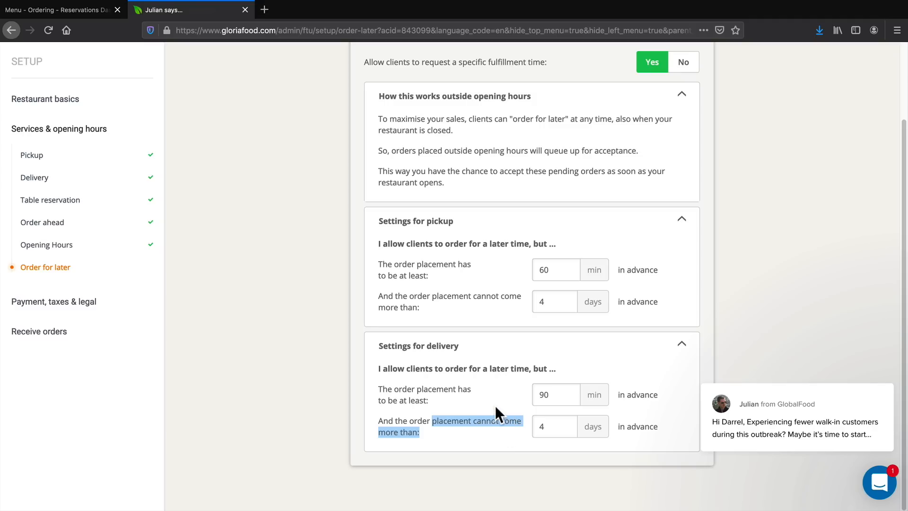
pyautogui.moveTo(394, 388); pyautogui.dragTo(452, 399)
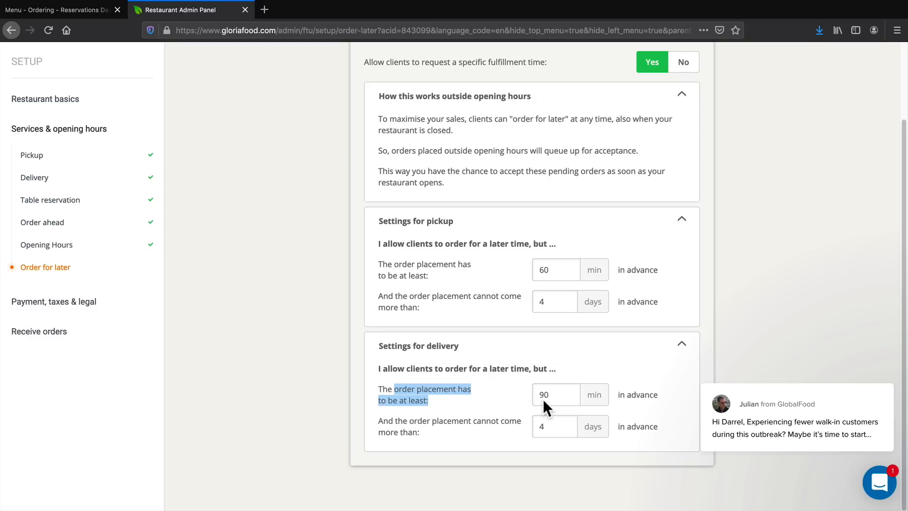
pyautogui.scroll(3, 543, 384)
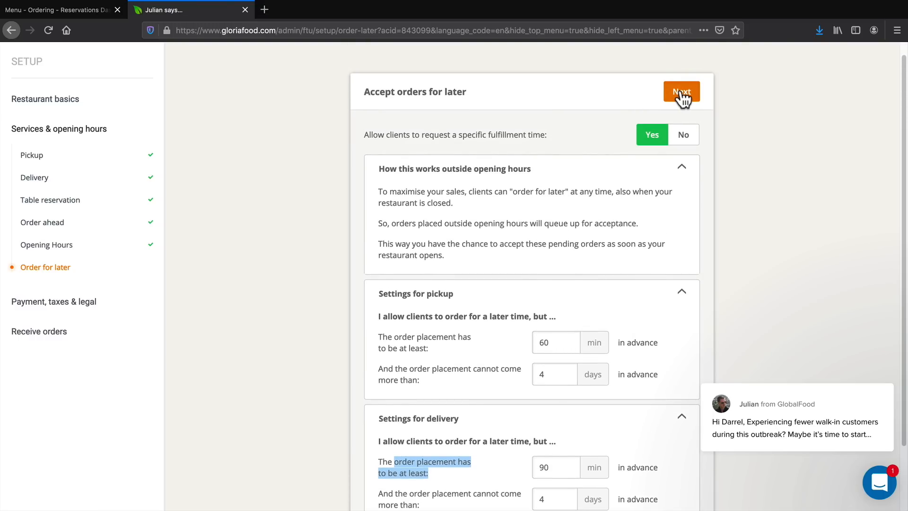
pyautogui.click(680, 93)
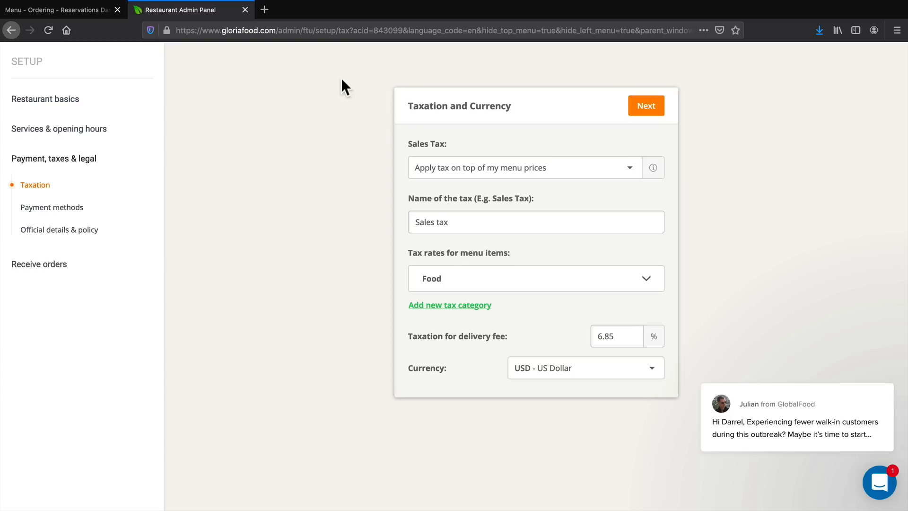
# Search the web for "taxjar" in a new browser tab.
pyautogui.click(265, 10)
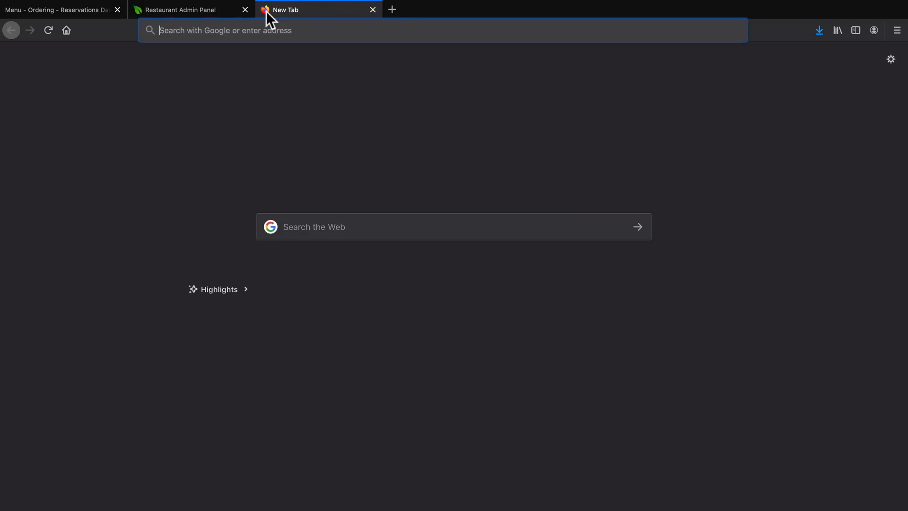
pyautogui.write('taxcar')
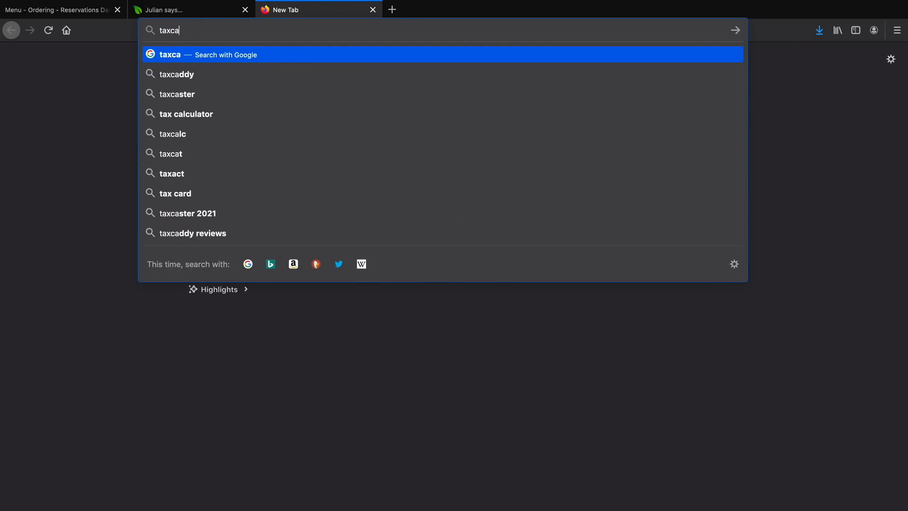
pyautogui.press('BackSpace')
pyautogui.press('BackSpace')
pyautogui.press('BackSpace')
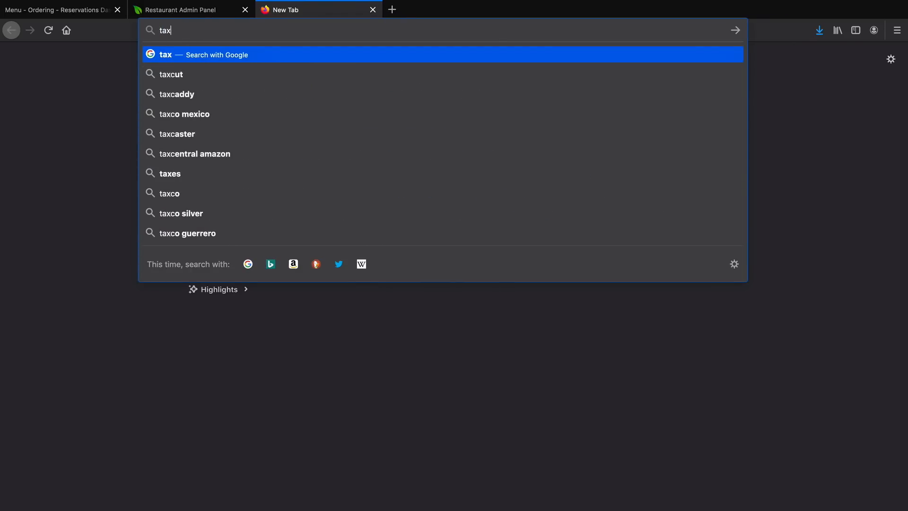
pyautogui.write('jar')
pyautogui.press('Return')
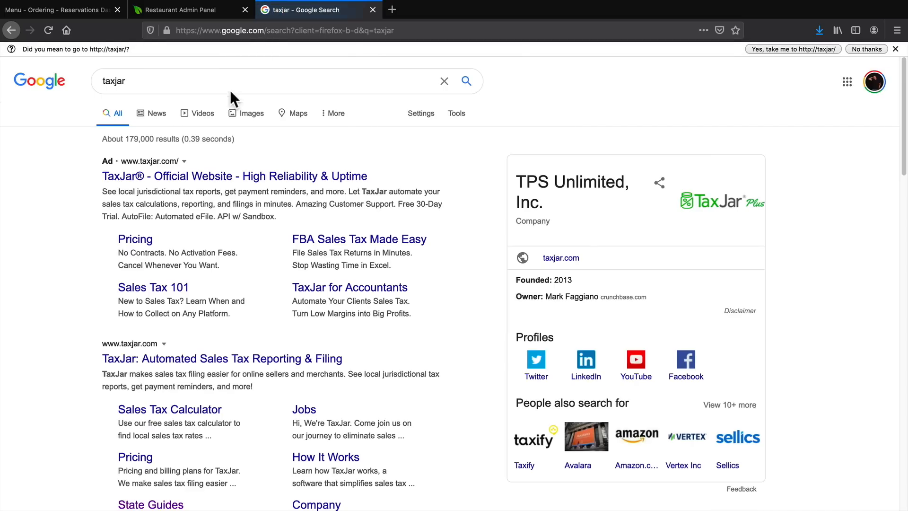
# Refine the web search to "taxjar state taxes".
pyautogui.click(209, 79)
pyautogui.write('state ta')
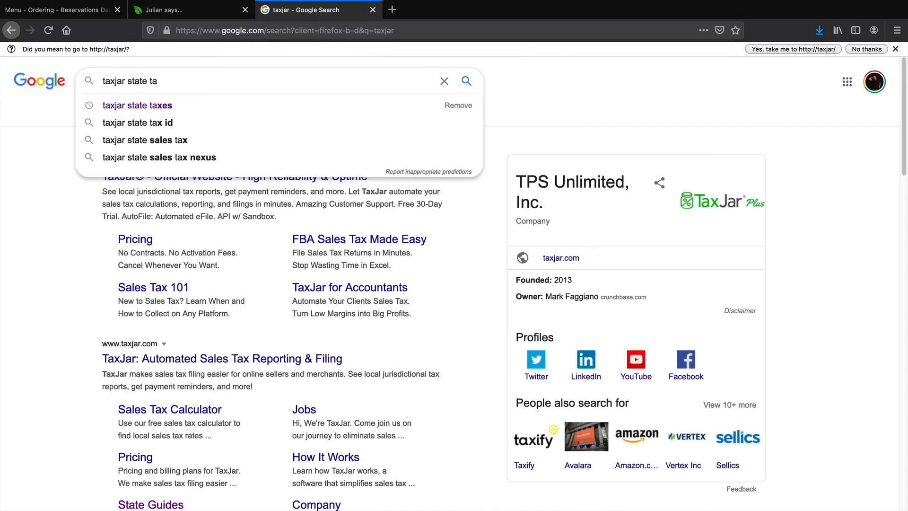
pyautogui.press('Down')
pyautogui.press('Return')
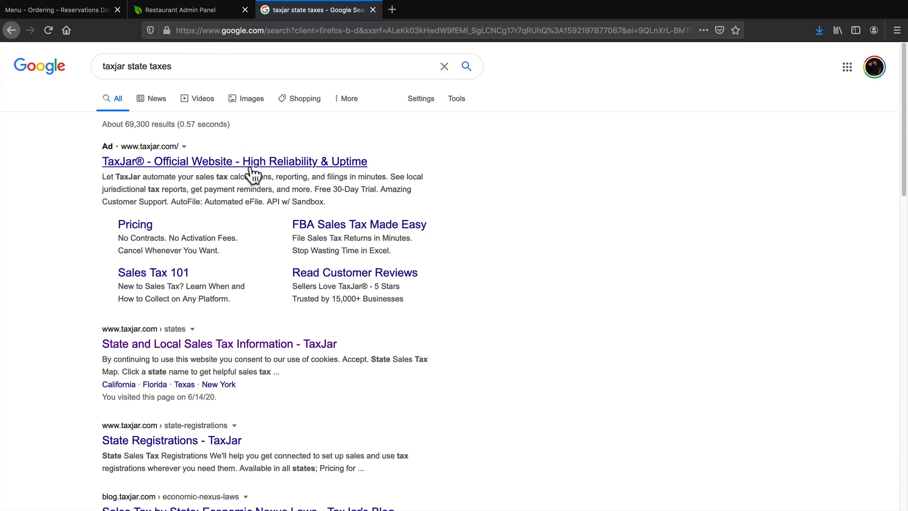
# Look up Arizona's sales tax rate on TaxJar's state sales tax map, and return to the restaurant admin's taxation form.
pyautogui.click(238, 341)
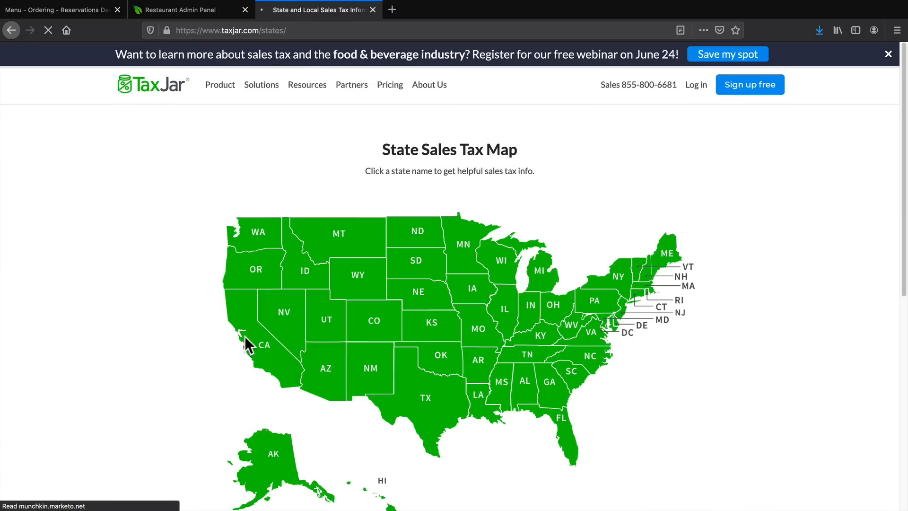
pyautogui.click(325, 306)
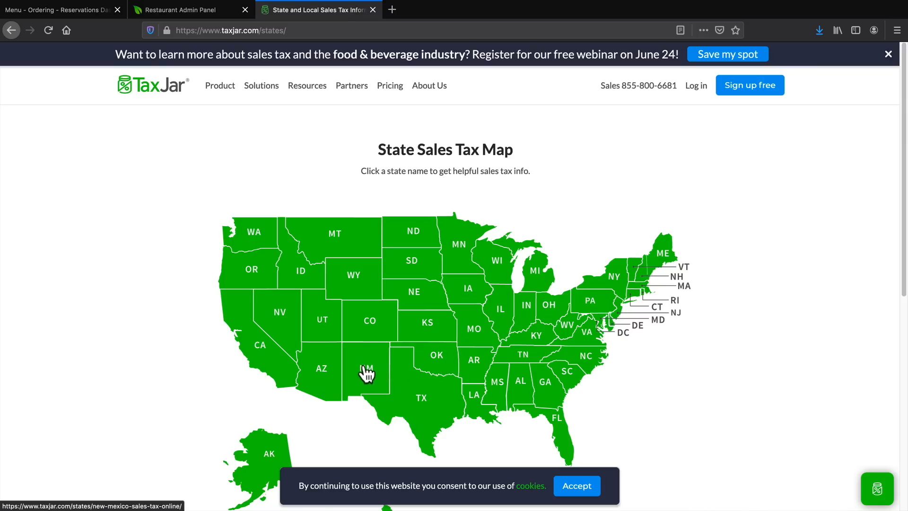
pyautogui.click(326, 384)
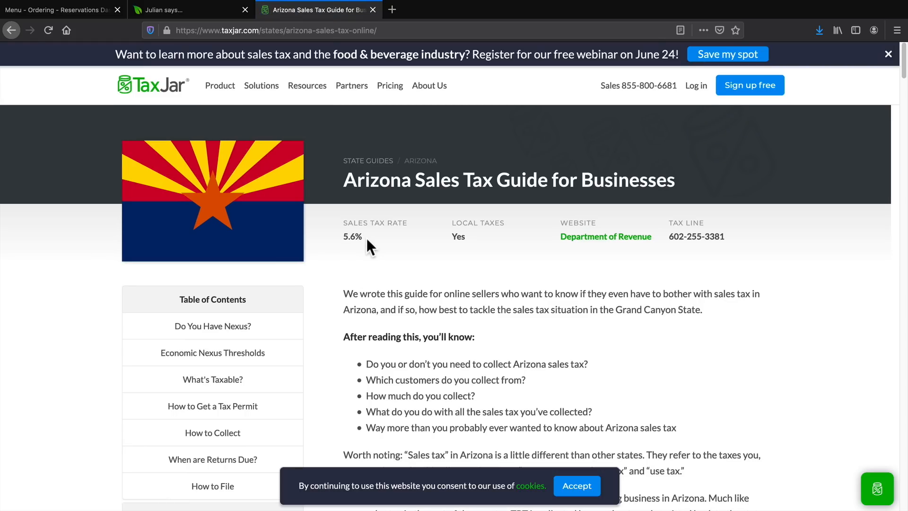
pyautogui.rightClick(341, 235)
pyautogui.click(356, 239)
pyautogui.click(186, 7)
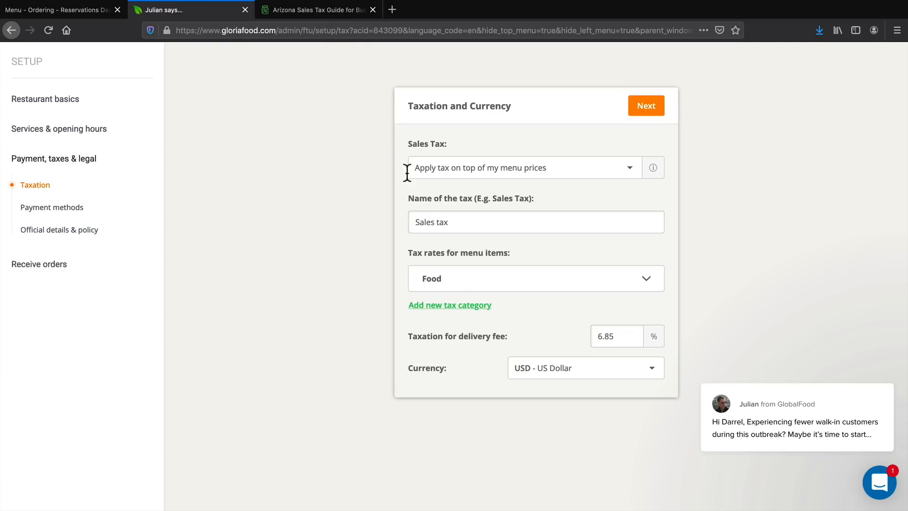
# Return to TaxJar's state sales tax map and look up Nevada's sales tax rate.
pyautogui.click(306, 9)
pyautogui.click(12, 30)
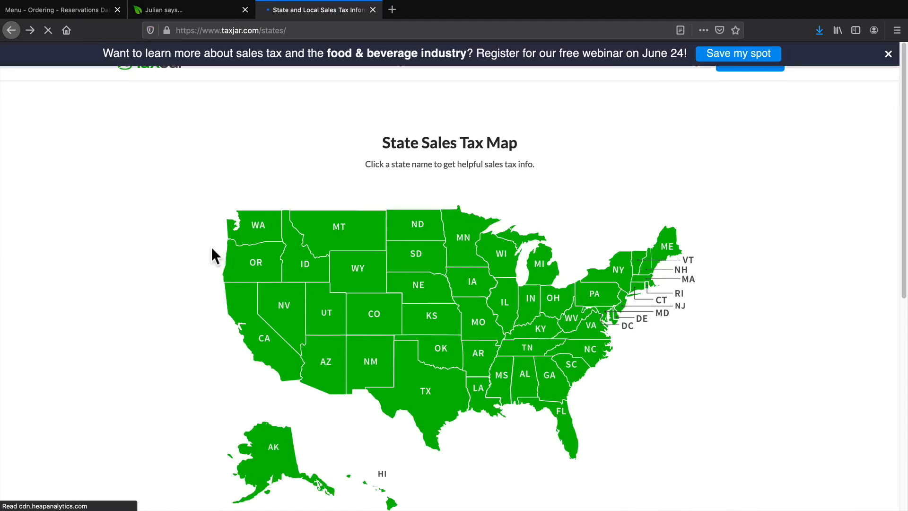
pyautogui.click(291, 318)
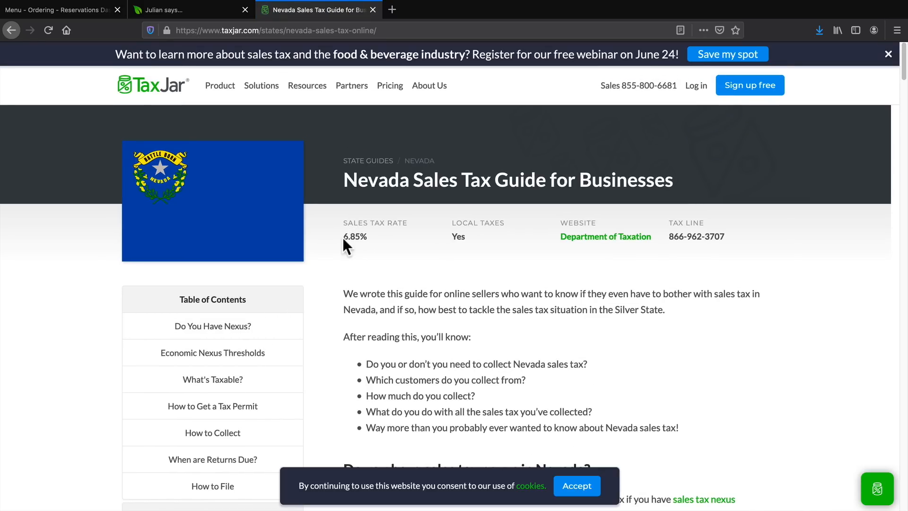
pyautogui.moveTo(343, 236); pyautogui.dragTo(368, 237)
# Switch to the restaurant admin and submit the taxation form with a 6.85% tax on the delivery fee.
pyautogui.click(218, 11)
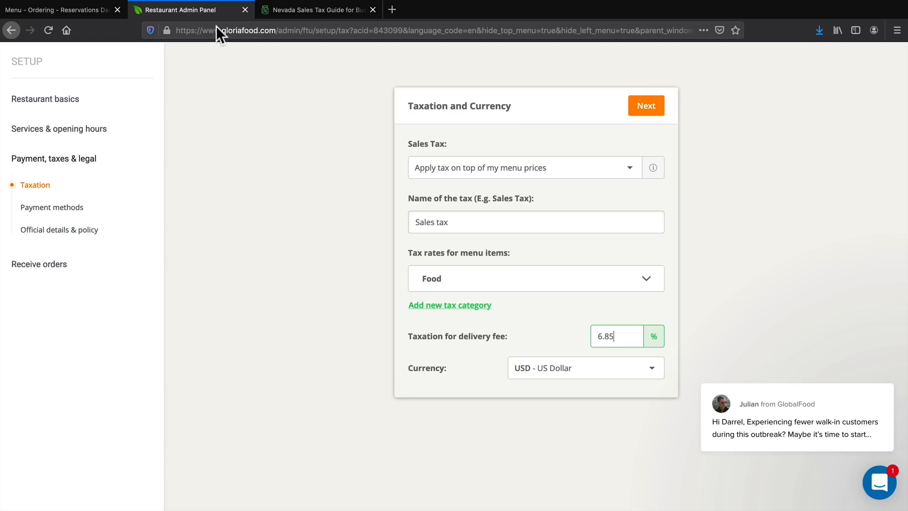
pyautogui.moveTo(622, 336); pyautogui.dragTo(591, 335)
pyautogui.click(646, 108)
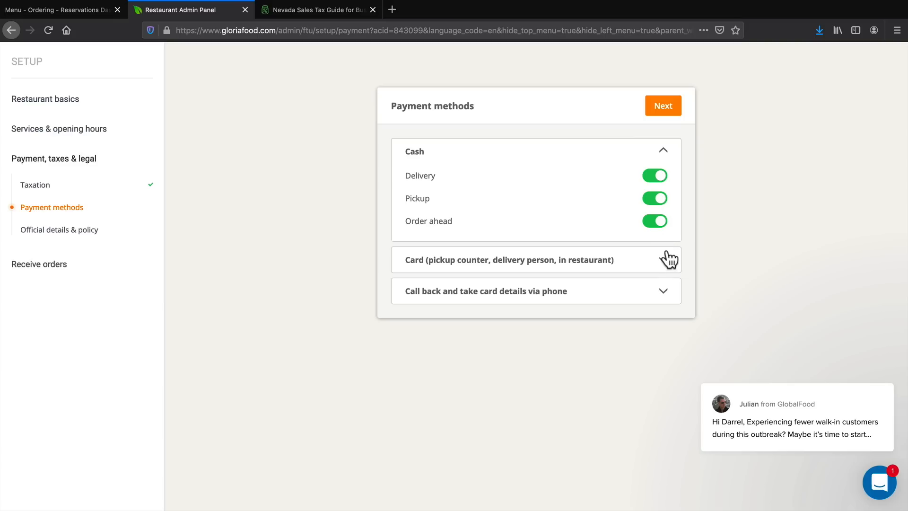
# Enable in-person card payments for delivery, pickup and order ahead.
pyautogui.click(669, 259)
pyautogui.click(667, 297)
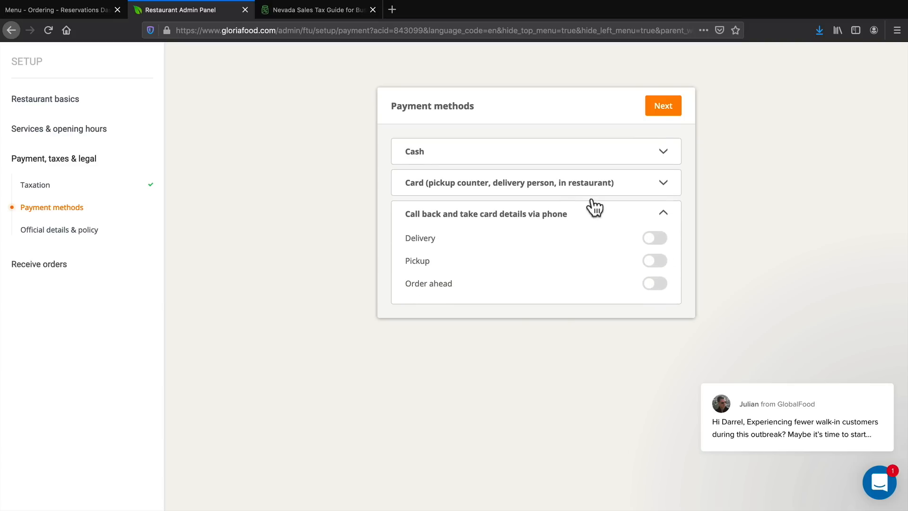
pyautogui.click(644, 158)
pyautogui.click(666, 263)
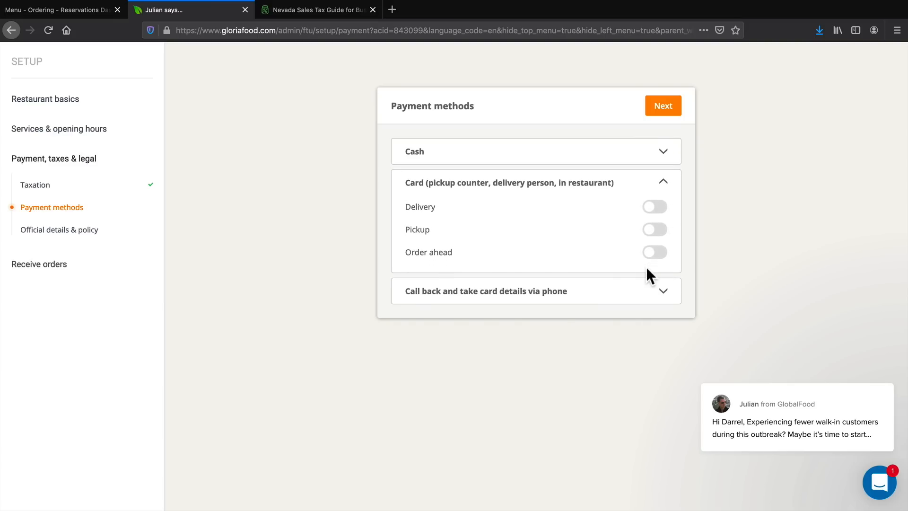
pyautogui.click(670, 298)
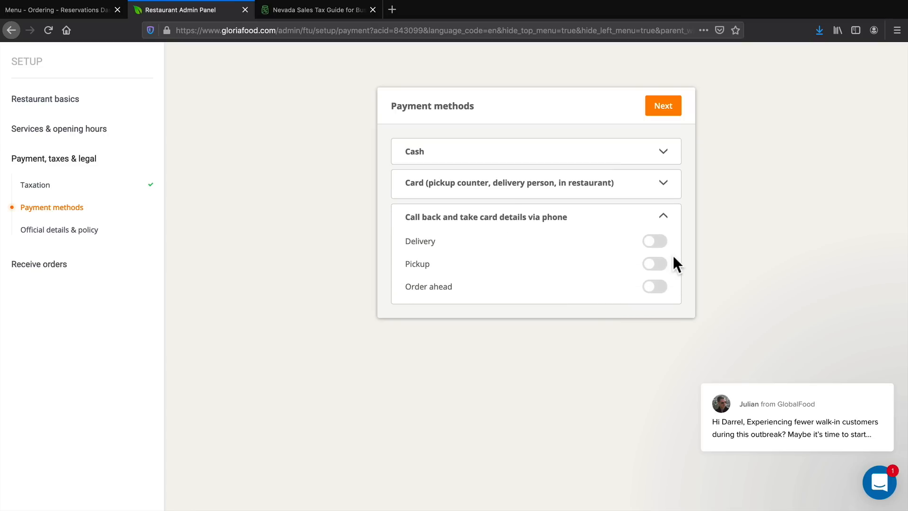
pyautogui.click(663, 185)
pyautogui.click(656, 207)
pyautogui.click(655, 230)
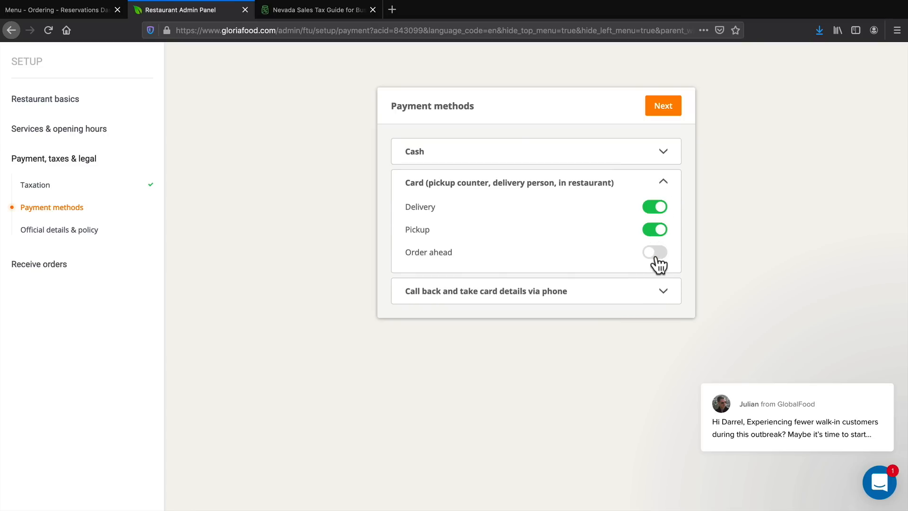
pyautogui.click(655, 252)
# Enable taking card details by phone call-back for delivery, pickup and order ahead, review the other methods and submit the payment methods.
pyautogui.click(663, 291)
pyautogui.click(656, 237)
pyautogui.click(656, 261)
pyautogui.click(656, 283)
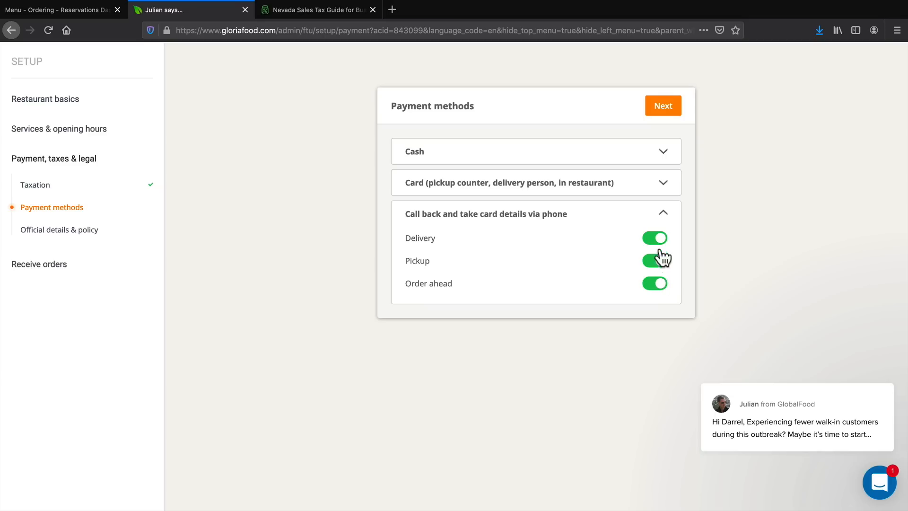
pyautogui.click(666, 184)
pyautogui.click(665, 152)
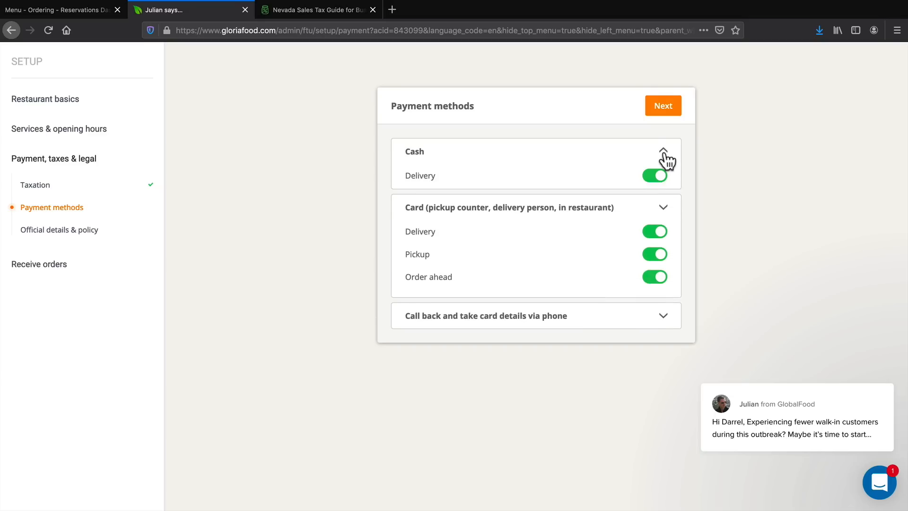
pyautogui.click(662, 106)
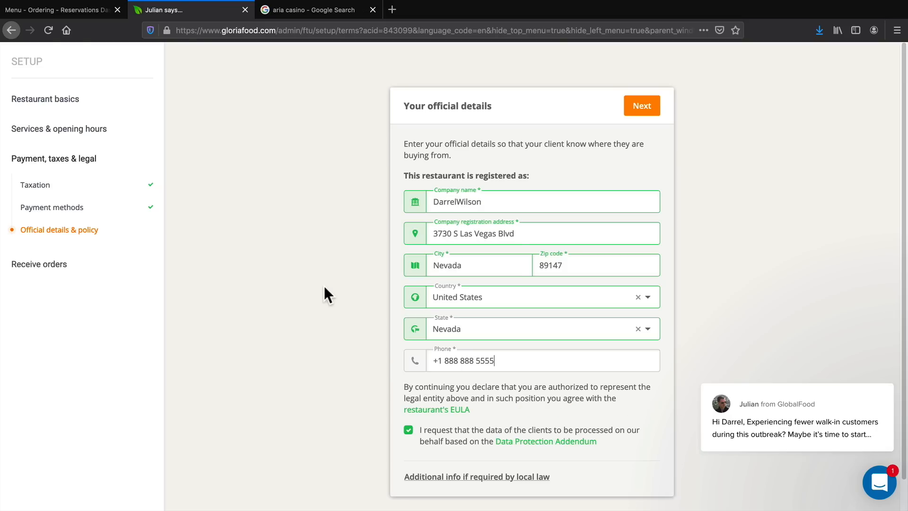
# Submit the restaurant's official company details and agree to the general terms and conditions and the privacy policy.
pyautogui.click(634, 102)
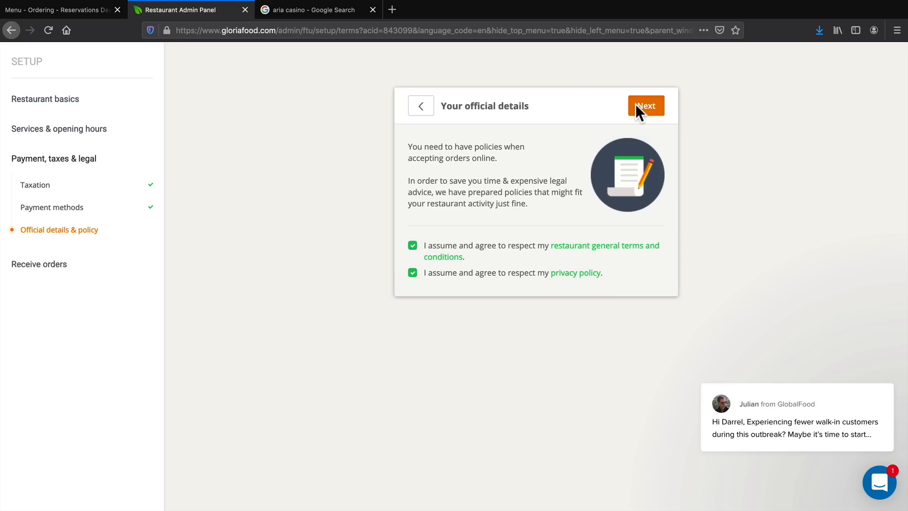
pyautogui.click(645, 106)
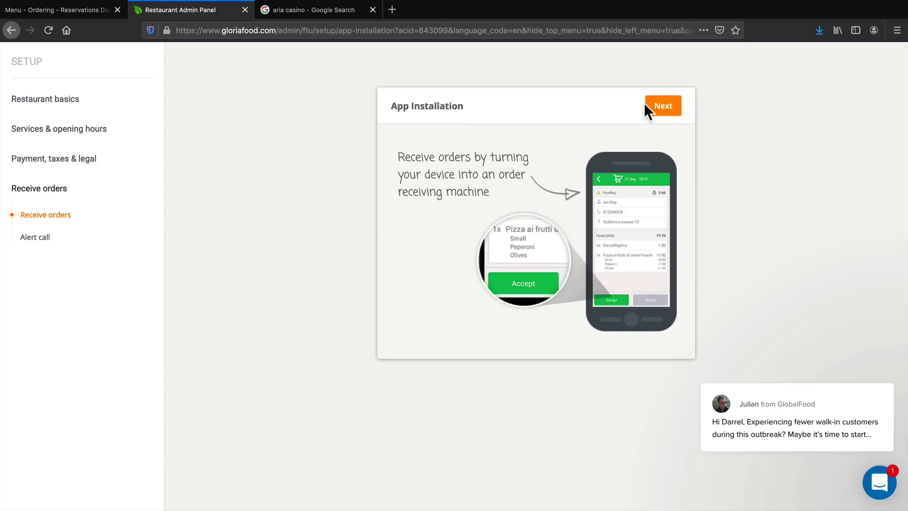
# Choose a smartphone as the order-receiving device and have the app download link sent by SMS to the phone number.
pyautogui.click(662, 109)
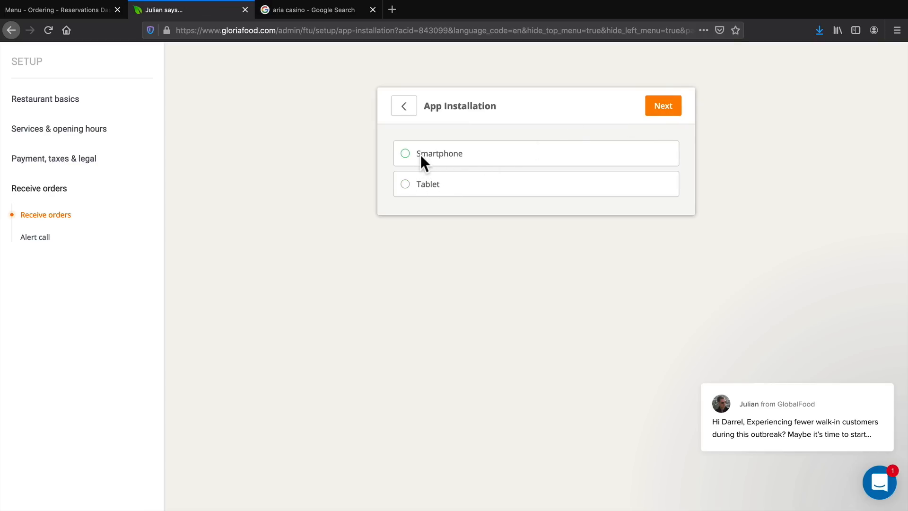
pyautogui.click(419, 155)
pyautogui.click(663, 113)
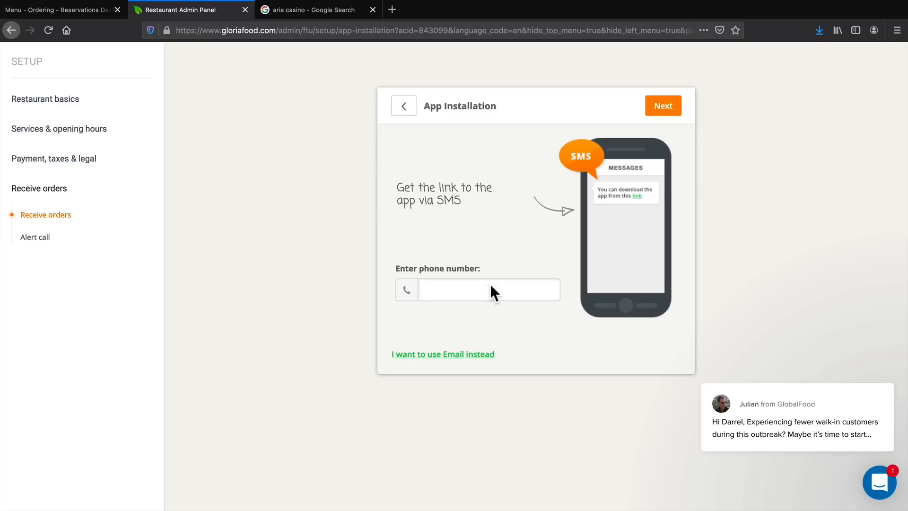
pyautogui.click(475, 355)
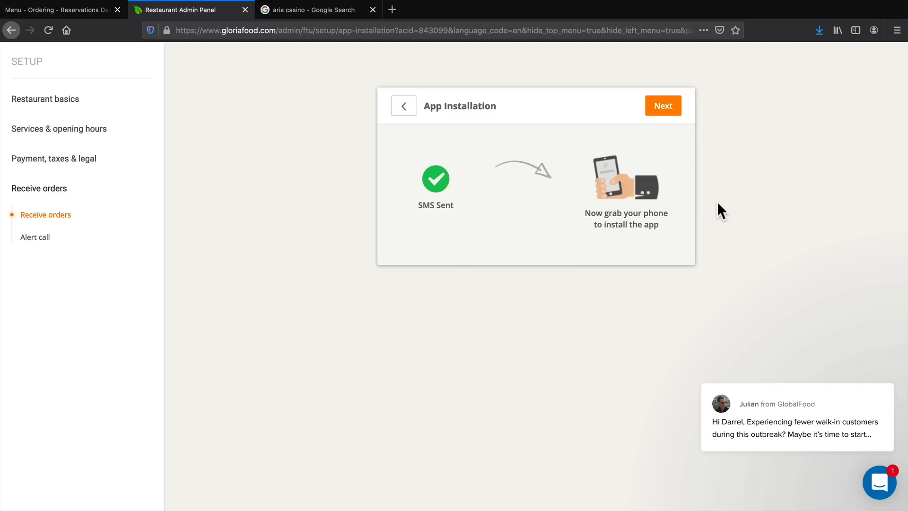
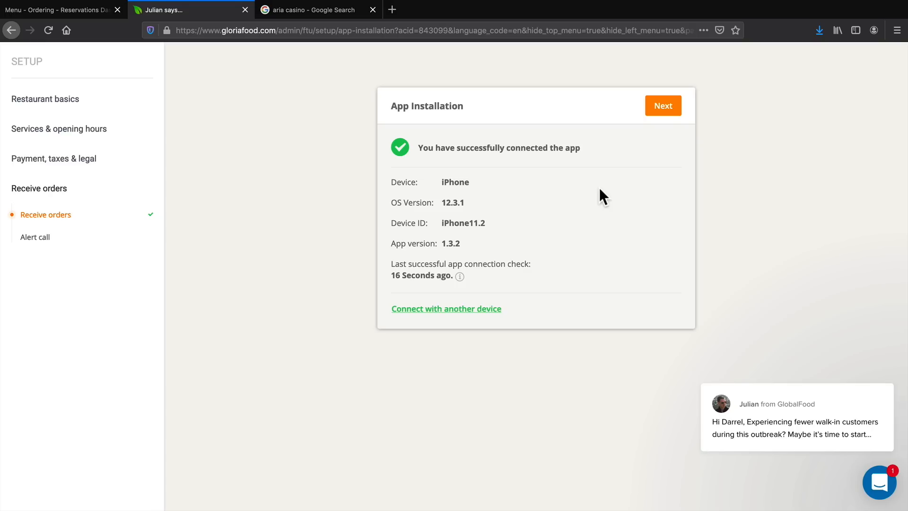
# Finish the order-receiving setup without an alert-call number and open the menu editor from the WordPress restaurant dashboard.
pyautogui.click(662, 106)
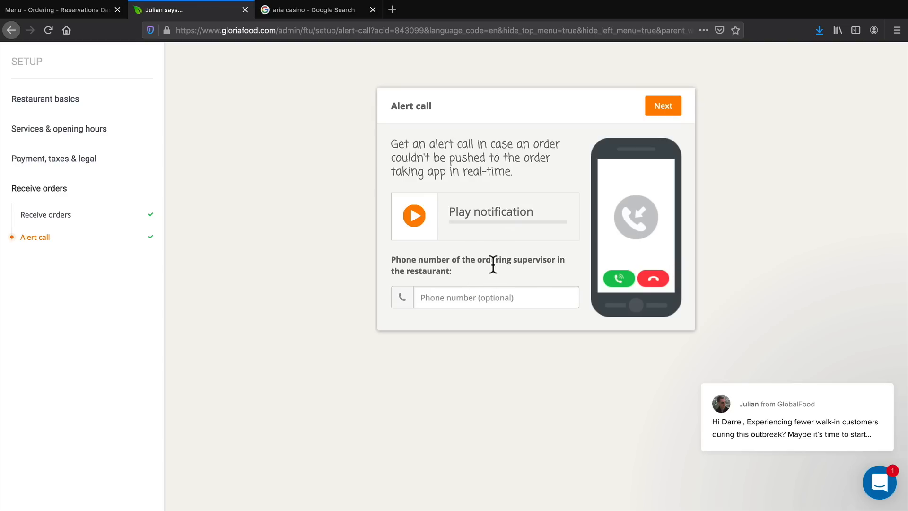
pyautogui.click(650, 106)
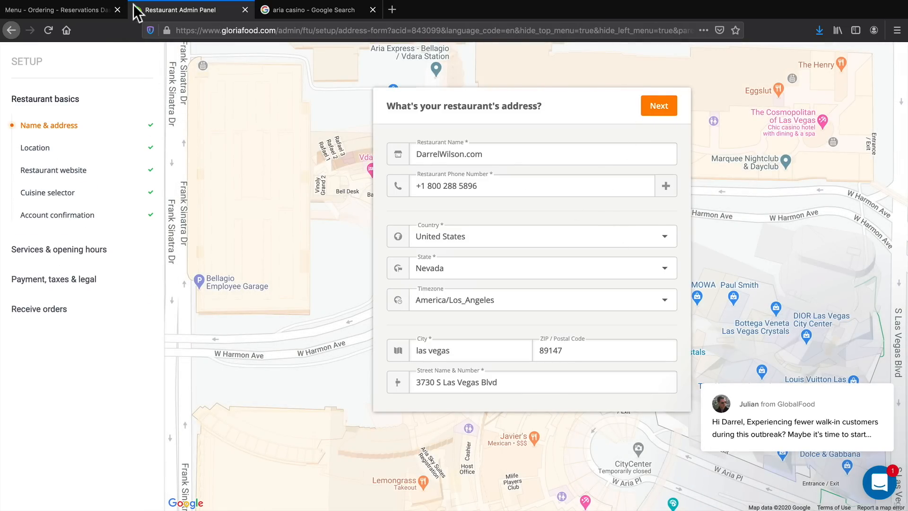
pyautogui.click(76, 6)
pyautogui.click(217, 116)
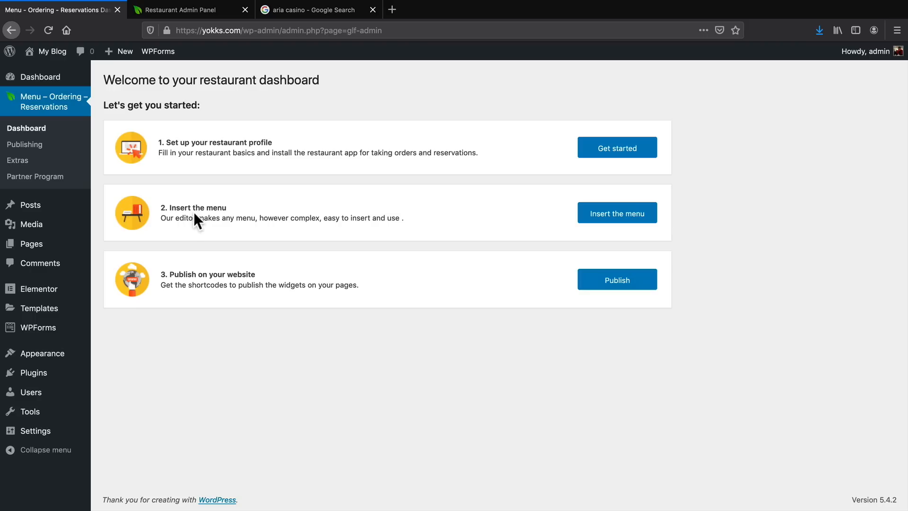
pyautogui.click(620, 214)
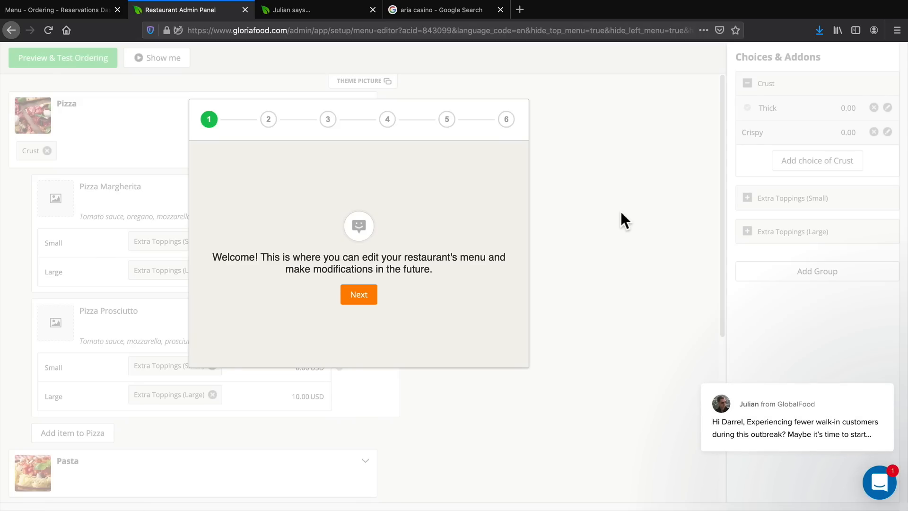
# Go through the menu editor's six-part introduction and close it.
pyautogui.click(359, 295)
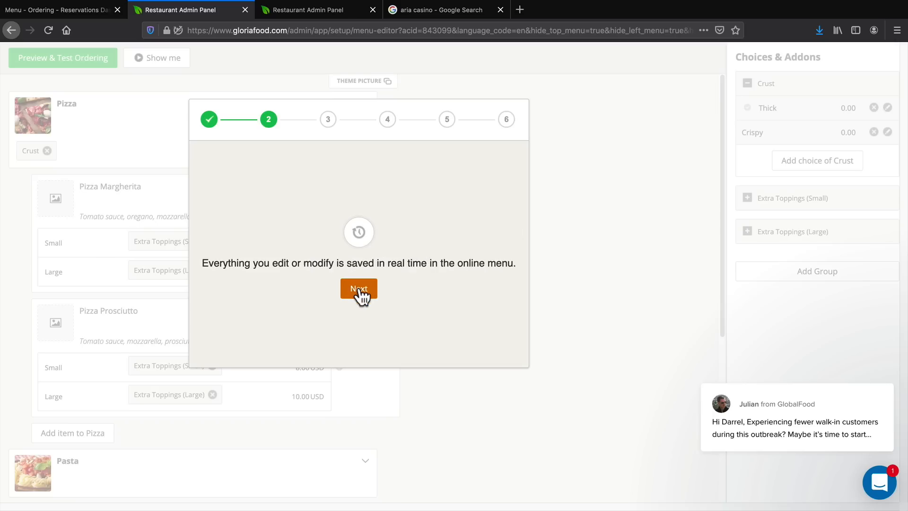
pyautogui.click(366, 297)
pyautogui.click(368, 296)
pyautogui.click(368, 298)
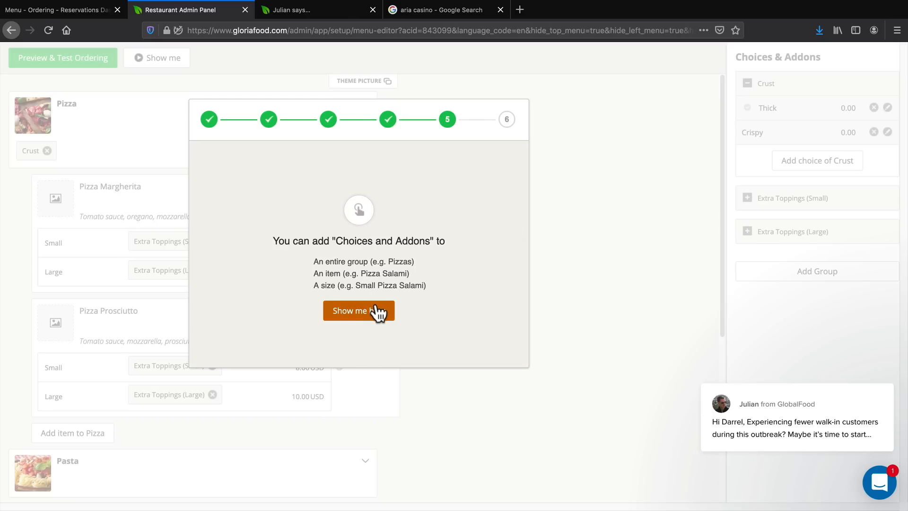
pyautogui.click(375, 311)
pyautogui.click(371, 350)
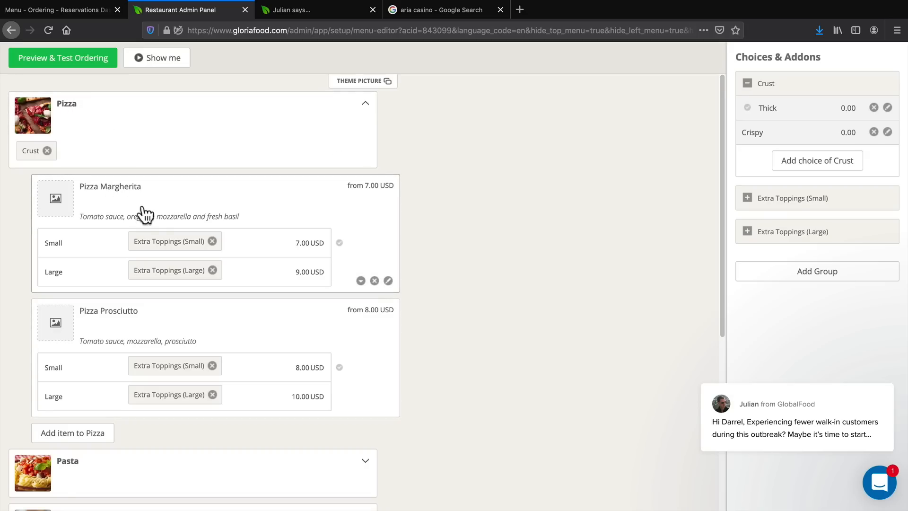
# Remove the sample Pizza, Pasta and Drinks categories with all their items from the menu.
pyautogui.scroll(-3, 192, 247)
pyautogui.scroll(-3, 194, 247)
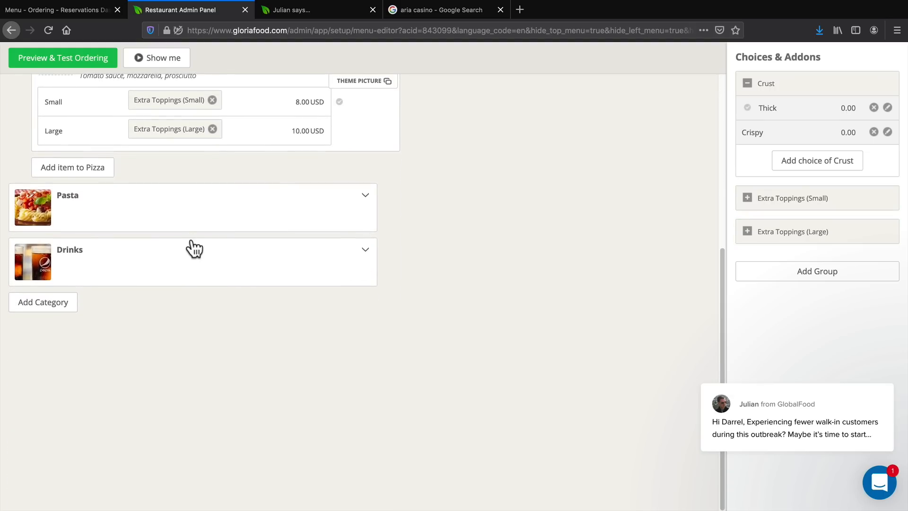
pyautogui.scroll(6, 195, 251)
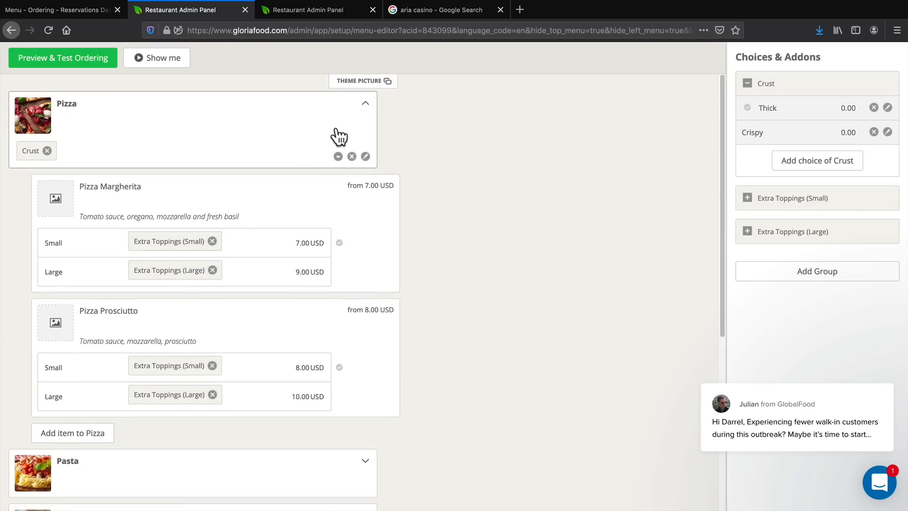
pyautogui.click(351, 156)
pyautogui.click(371, 204)
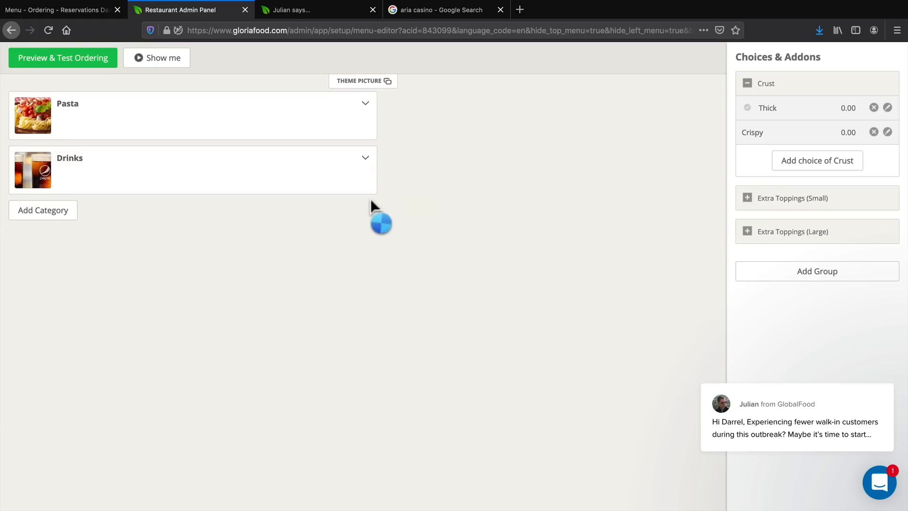
pyautogui.click(351, 127)
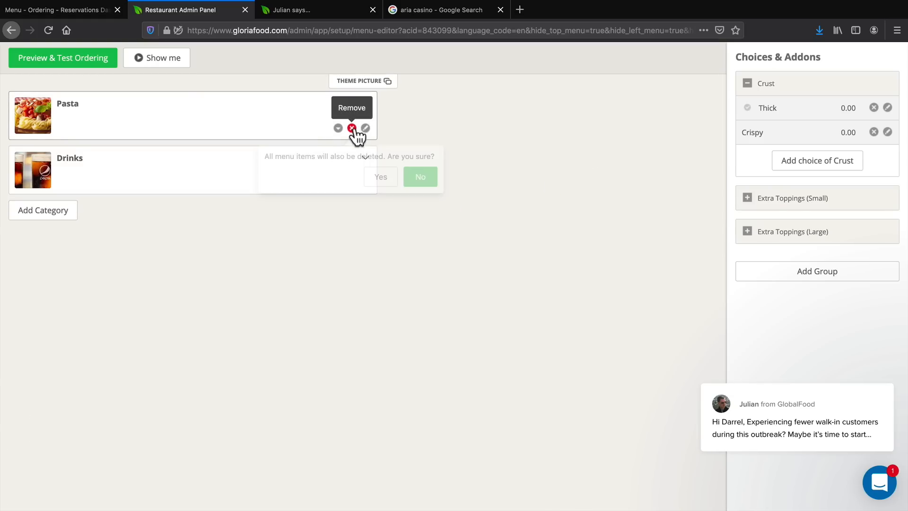
pyautogui.click(380, 179)
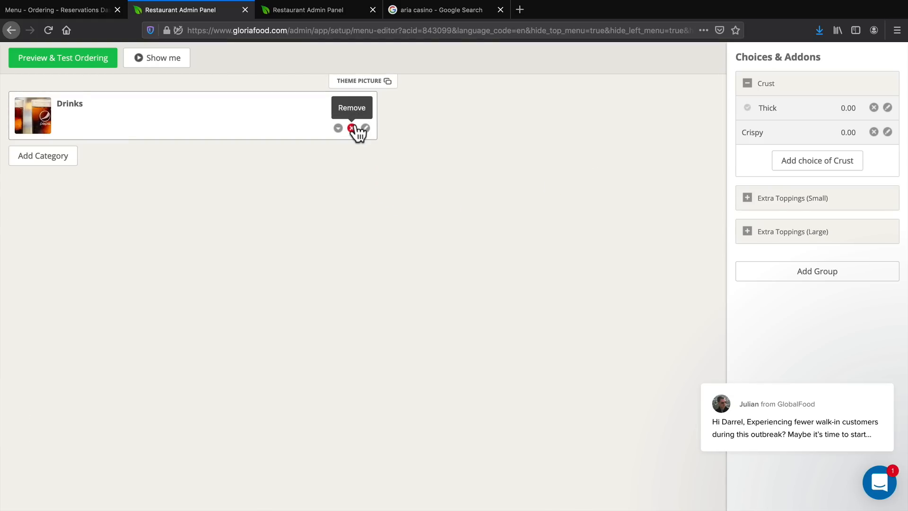
pyautogui.click(351, 128)
pyautogui.click(386, 181)
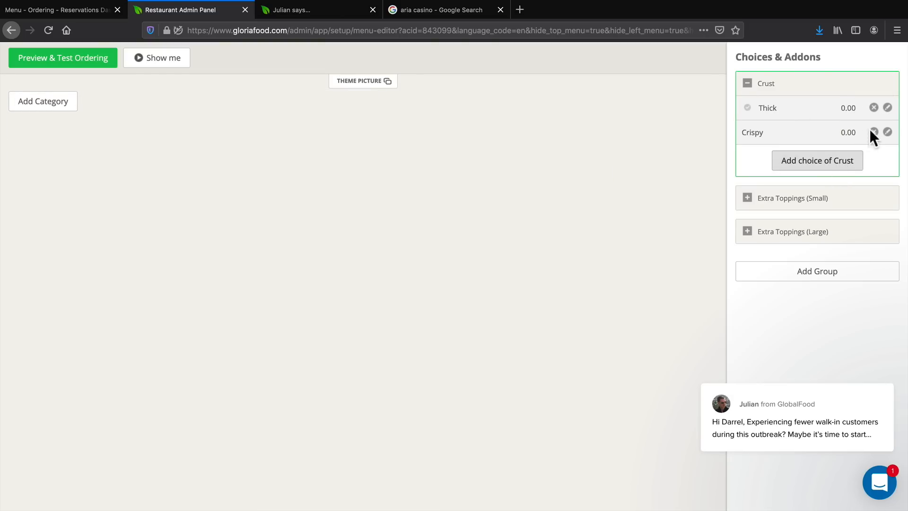
# Remove the Crust choices and delete the Crust, Extra Toppings (Small) and Extra Toppings (Large) add-on groups.
pyautogui.click(873, 108)
pyautogui.click(873, 108)
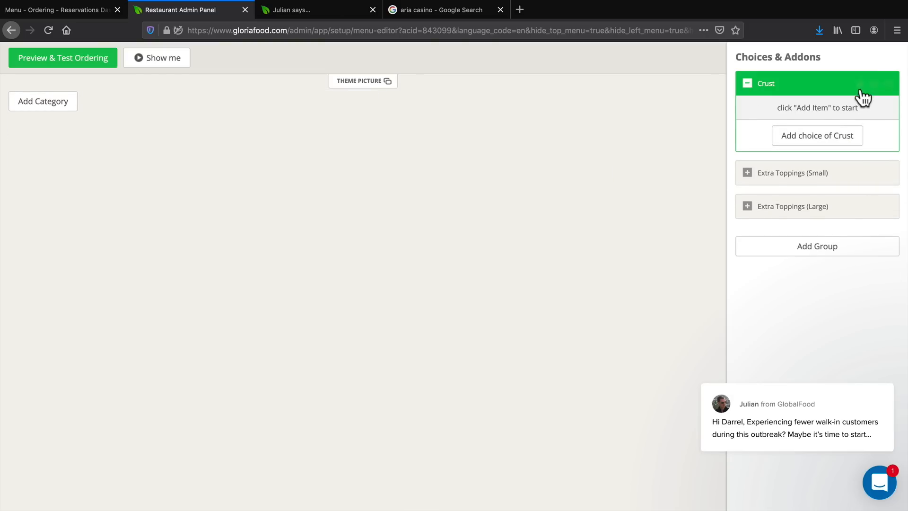
pyautogui.click(873, 84)
pyautogui.click(840, 131)
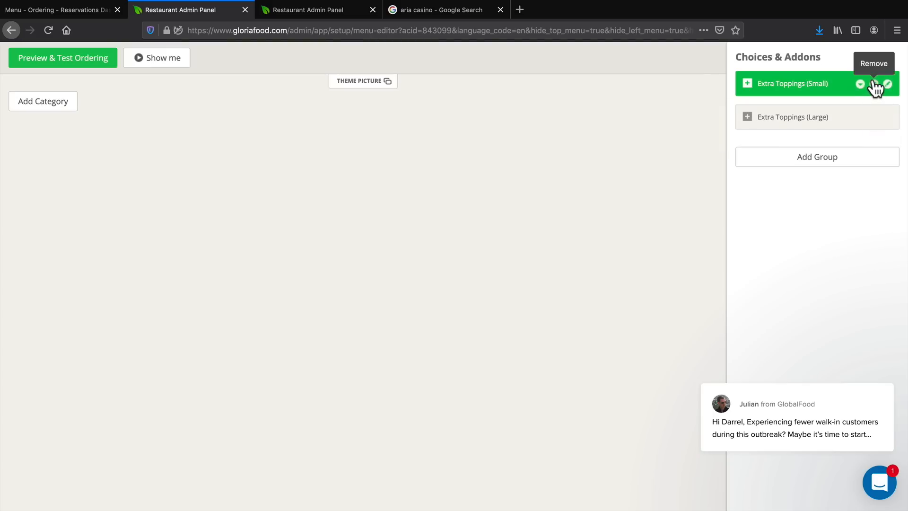
pyautogui.click(873, 84)
pyautogui.click(835, 134)
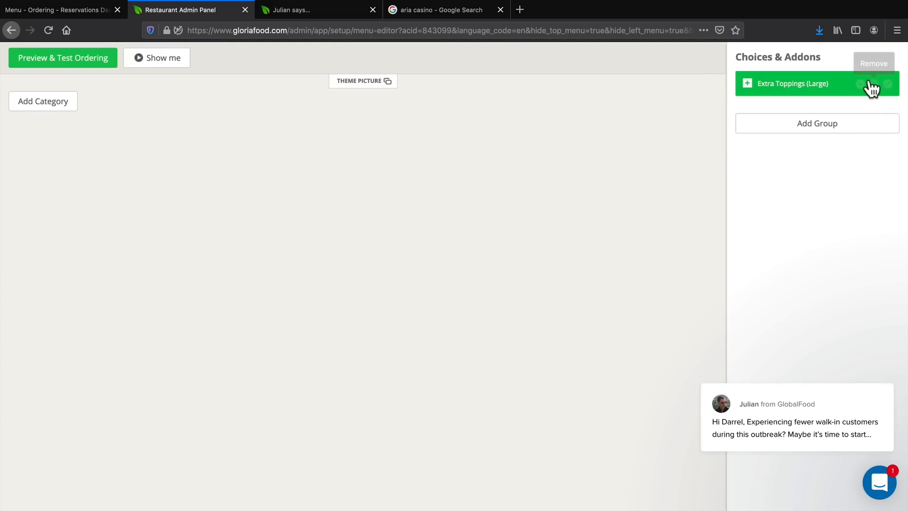
pyautogui.click(873, 84)
pyautogui.click(837, 133)
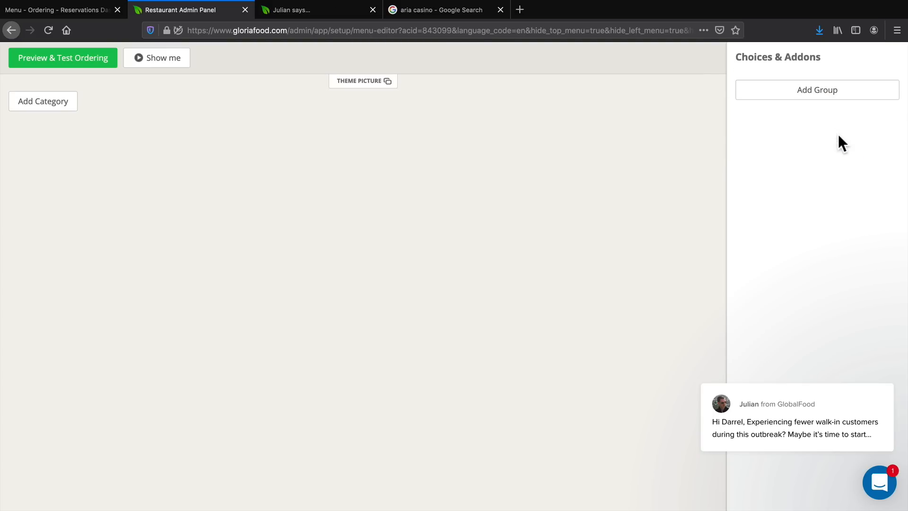
# Add a Burgers category with the description "Delicious Savory Burgers", check its image options and keep the suggested picture.
pyautogui.click(55, 111)
pyautogui.click(54, 106)
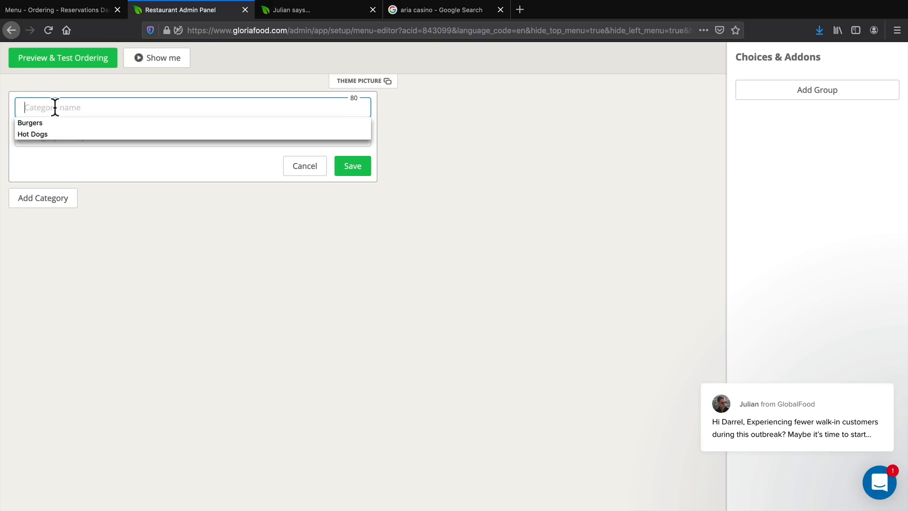
pyautogui.click(46, 122)
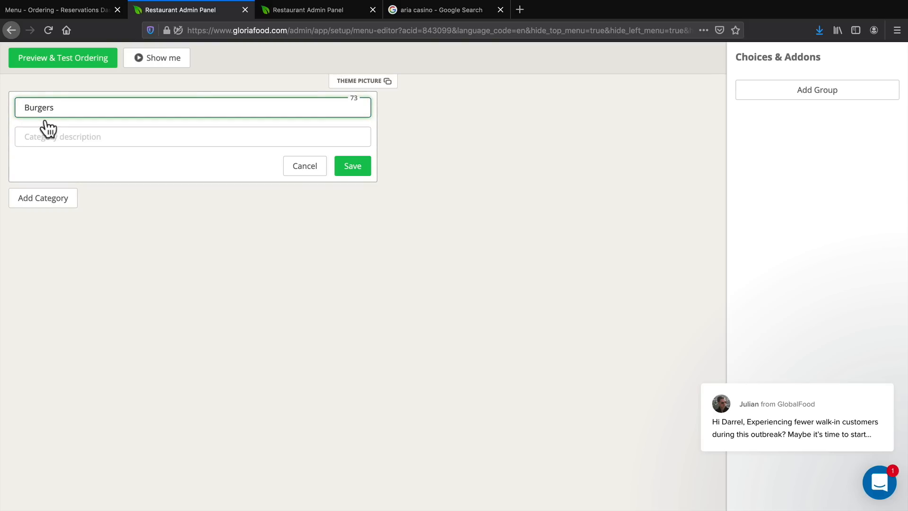
pyautogui.click(72, 137)
pyautogui.click(72, 138)
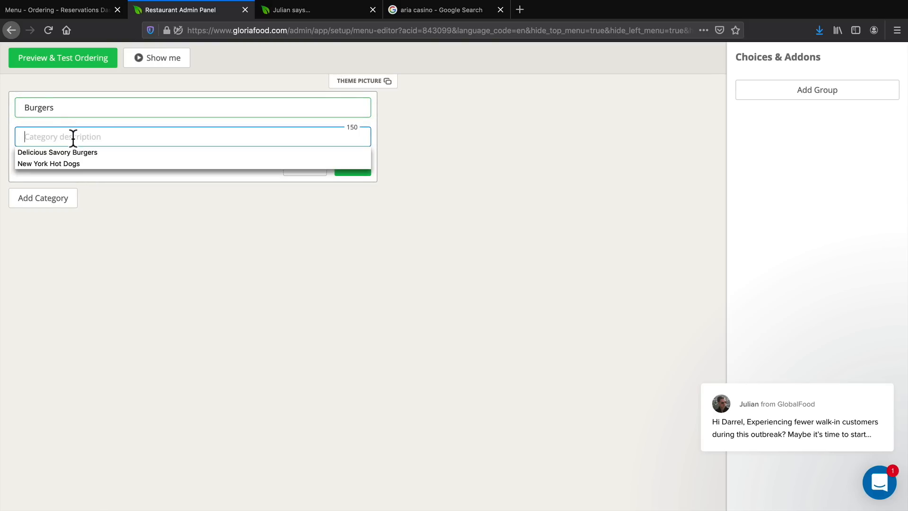
pyautogui.click(58, 151)
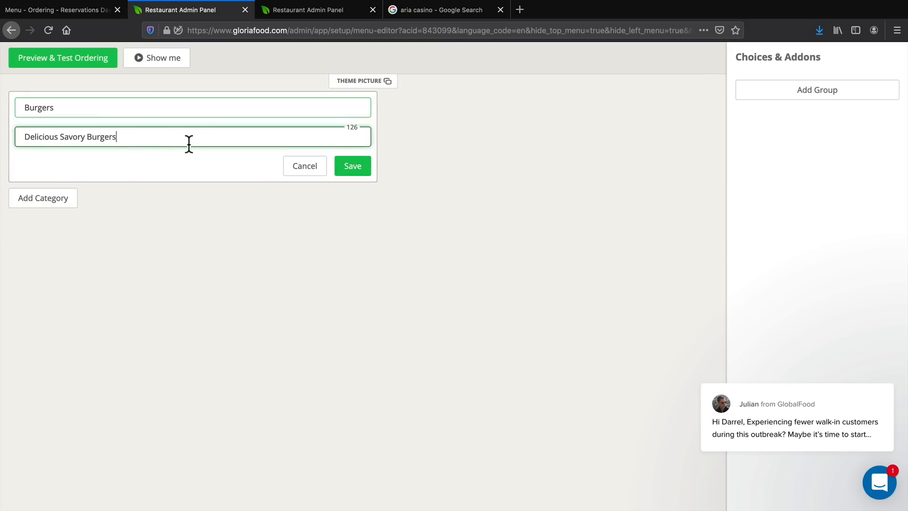
pyautogui.click(350, 169)
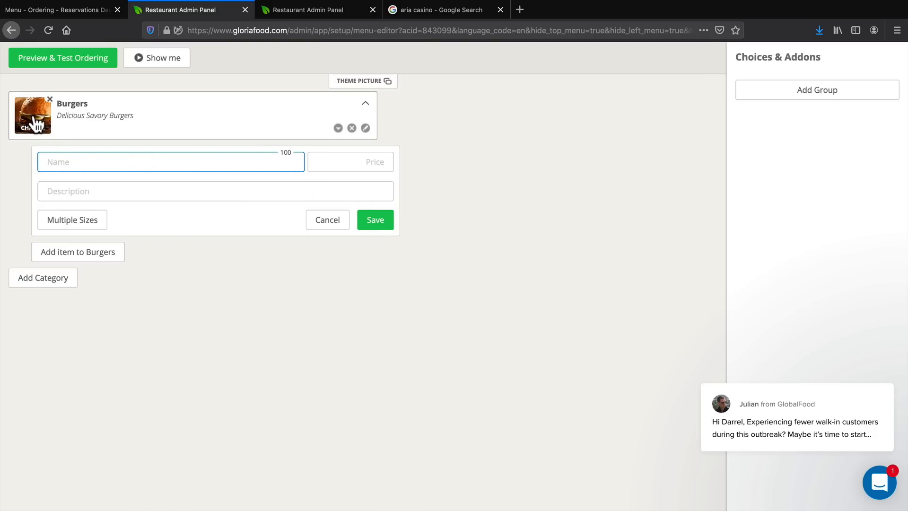
pyautogui.click(34, 118)
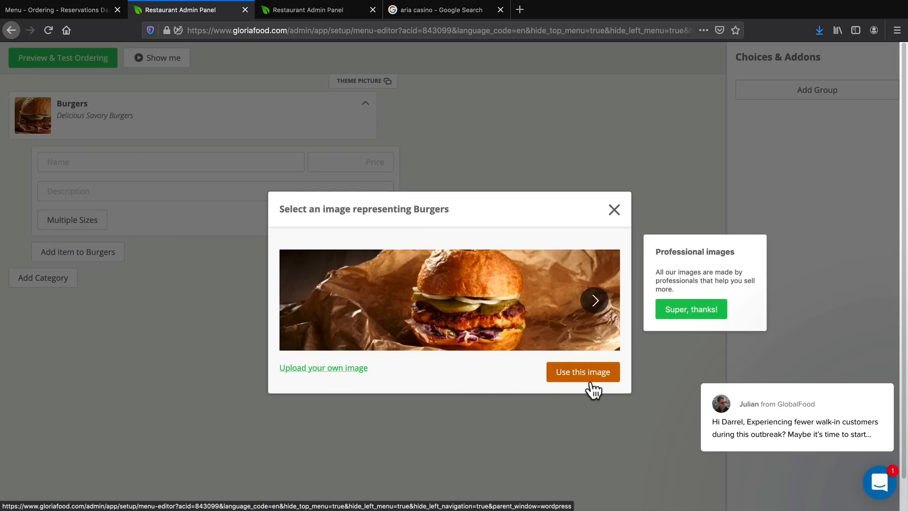
pyautogui.click(614, 209)
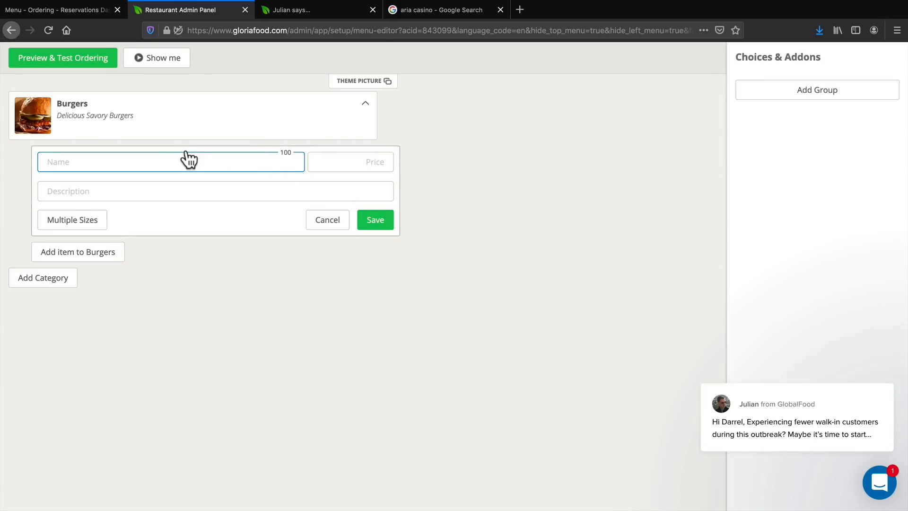
# Add the item "Hawaiian Burger" to Burgers with price 10 and the description "The most delicous burger ever".
pyautogui.click(61, 160)
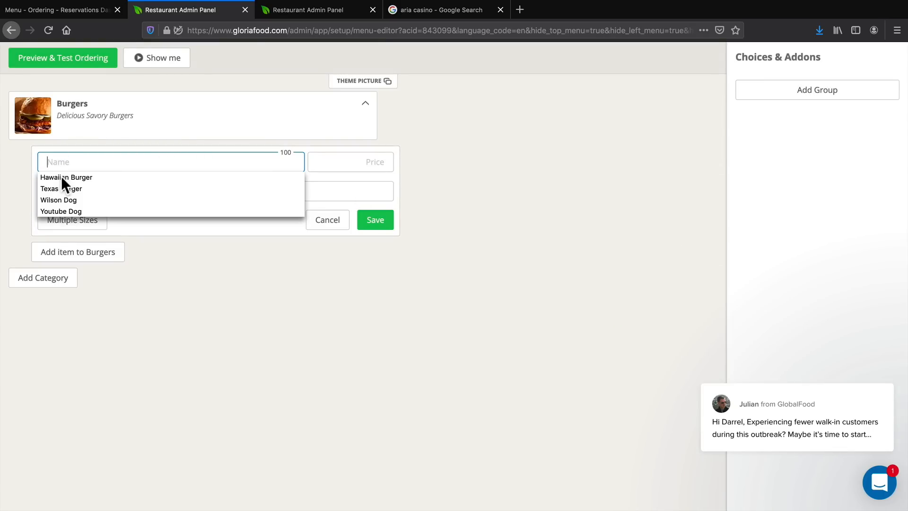
pyautogui.click(61, 177)
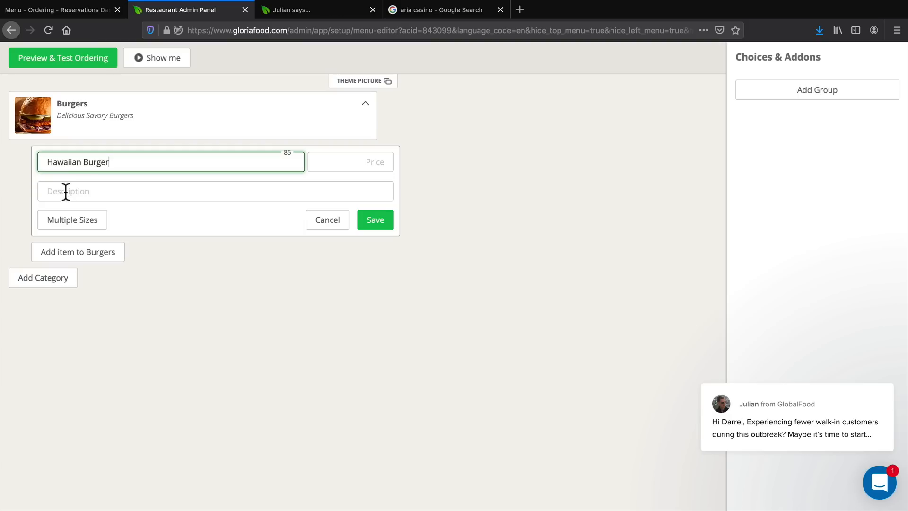
pyautogui.click(381, 161)
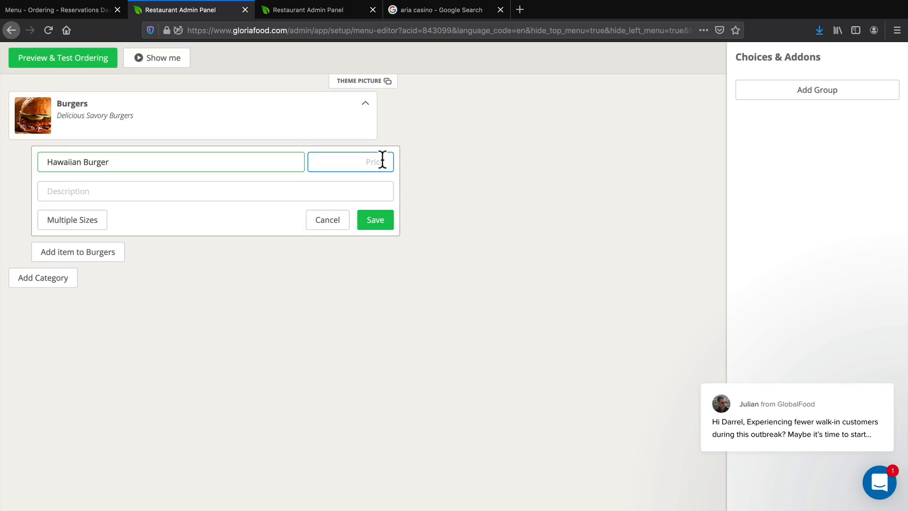
pyautogui.click(381, 163)
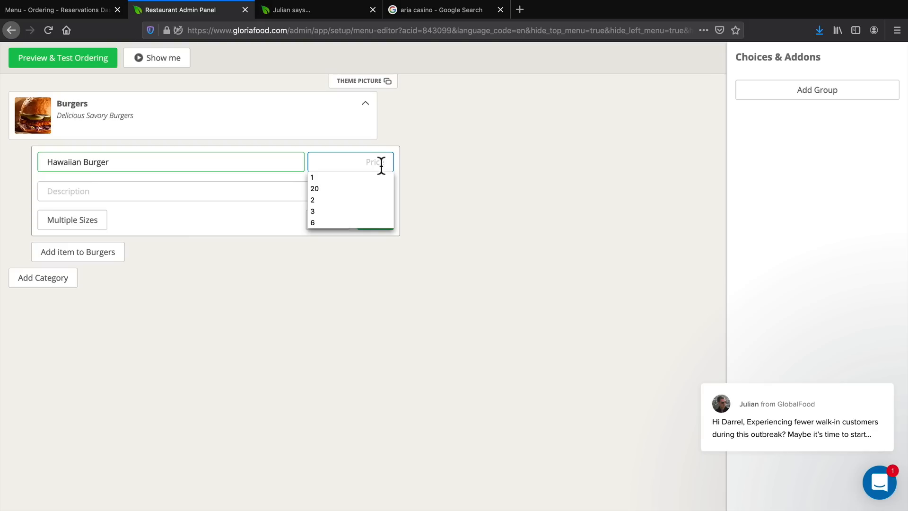
pyautogui.write('10')
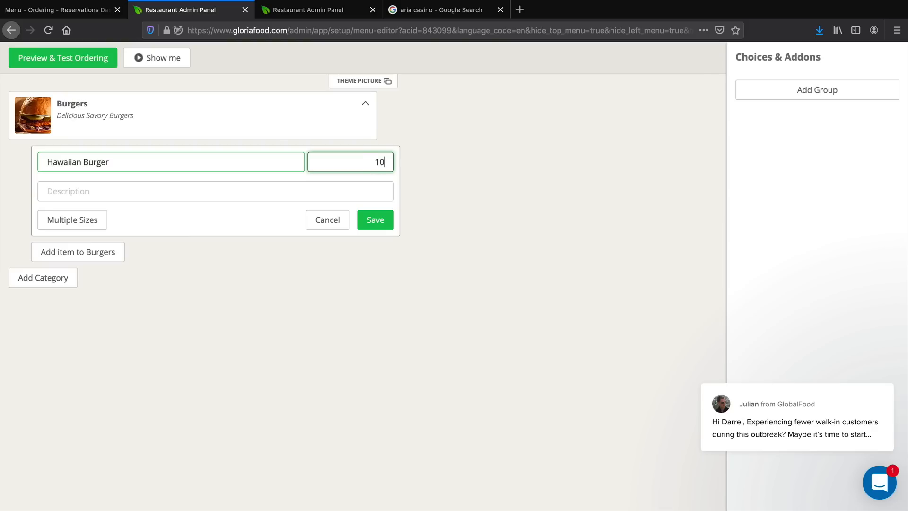
pyautogui.click(116, 189)
pyautogui.click(102, 204)
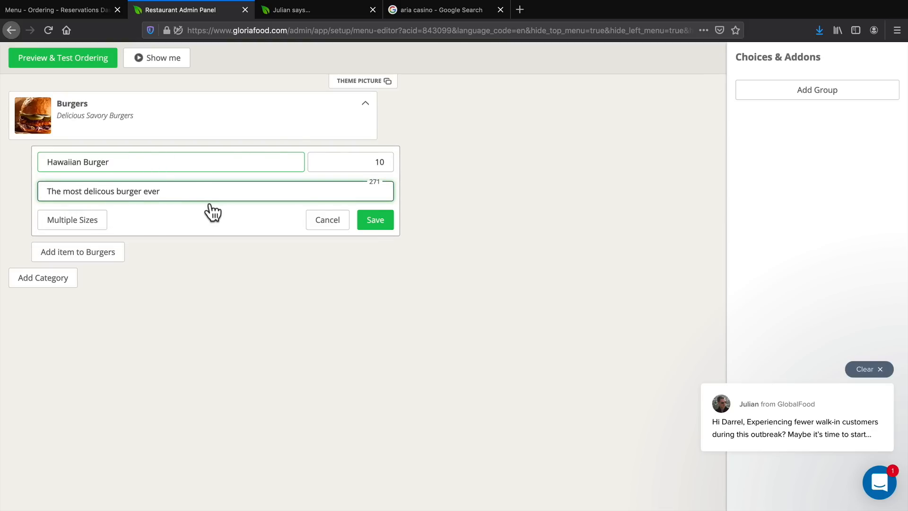
pyautogui.click(376, 220)
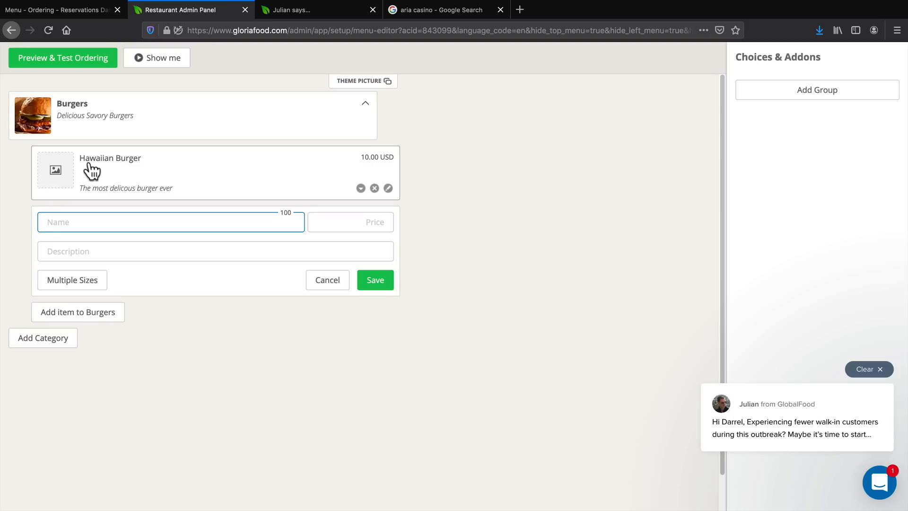
# Upload the 2019_df_re...60x580.jpg picture from the Desktop as the Hawaiian Burger's image and accept the crop.
pyautogui.click(55, 173)
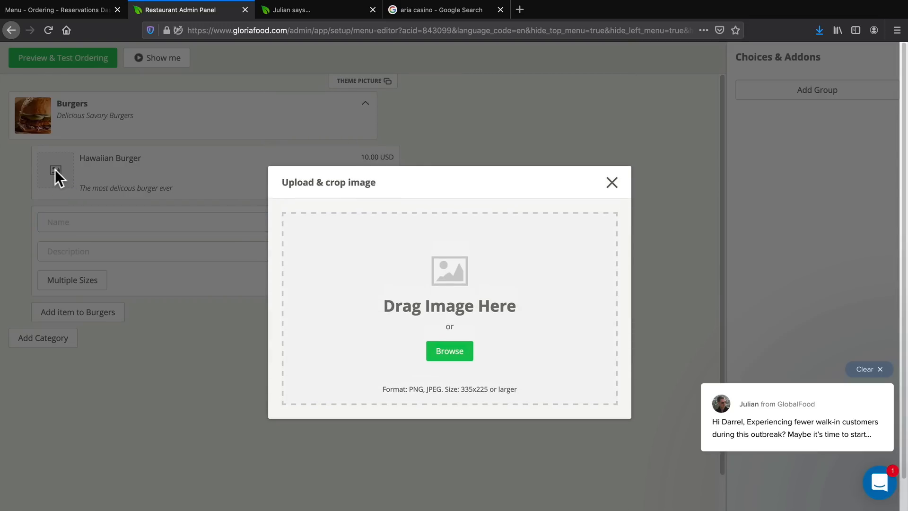
pyautogui.click(450, 350)
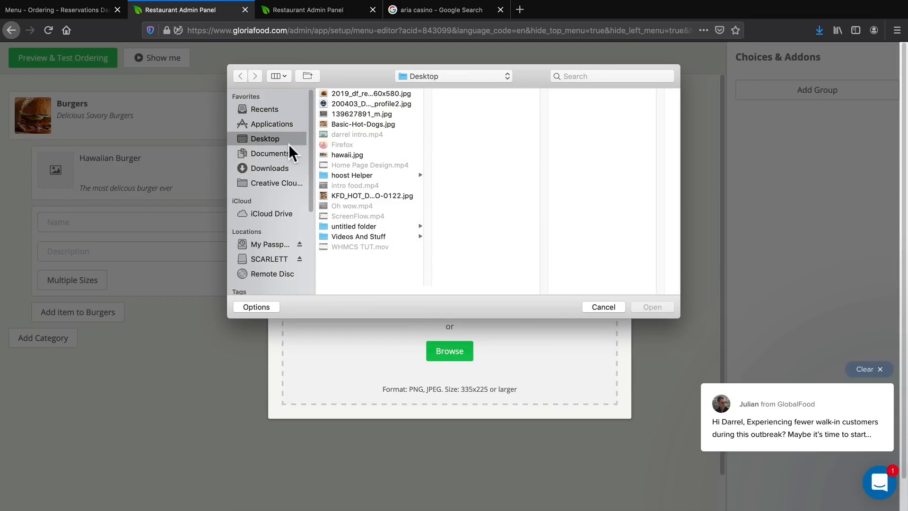
pyautogui.click(359, 95)
pyautogui.click(651, 307)
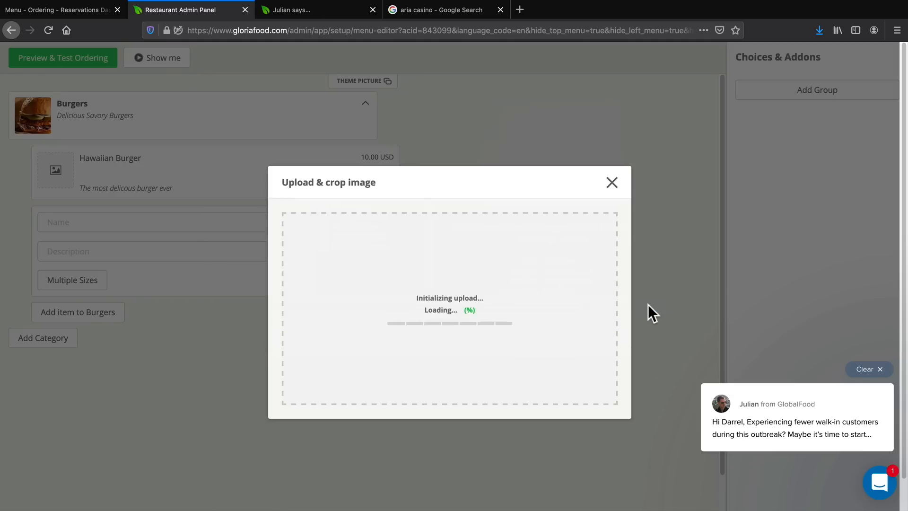
pyautogui.click(597, 440)
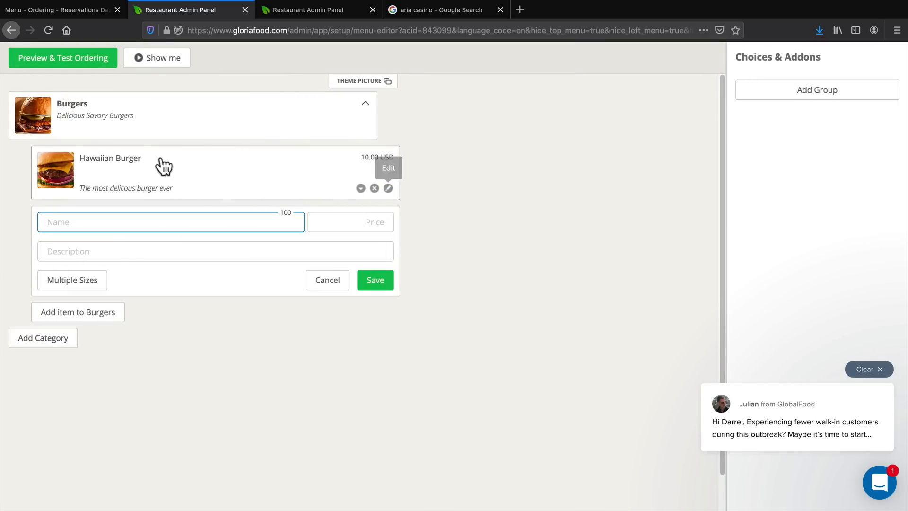
# Switch the Hawaiian Burger to multiple sizes and save a Medium size priced at 0.
pyautogui.click(387, 188)
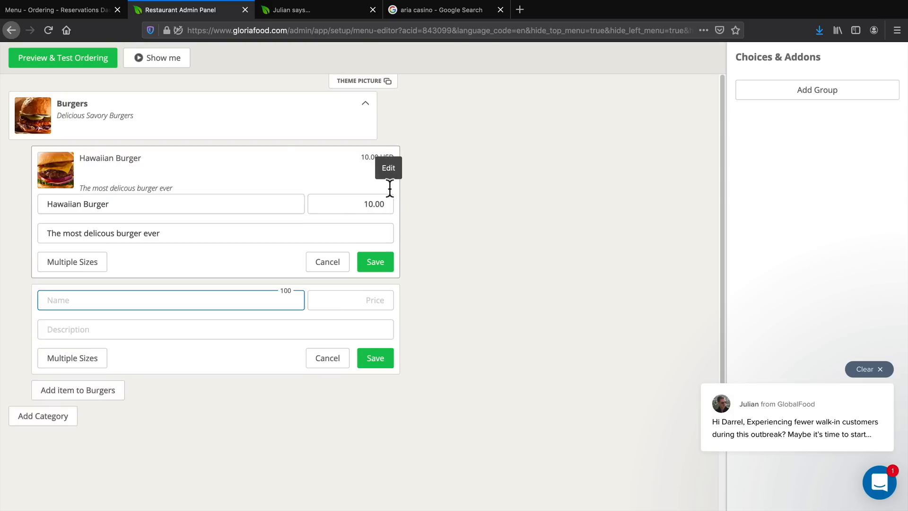
pyautogui.click(88, 219)
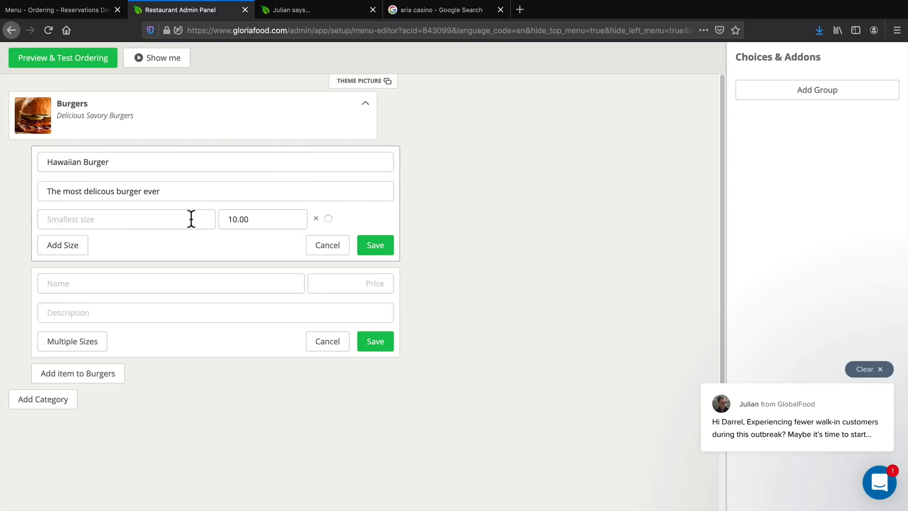
pyautogui.click(147, 215)
pyautogui.write('Medium')
pyautogui.press('Tab')
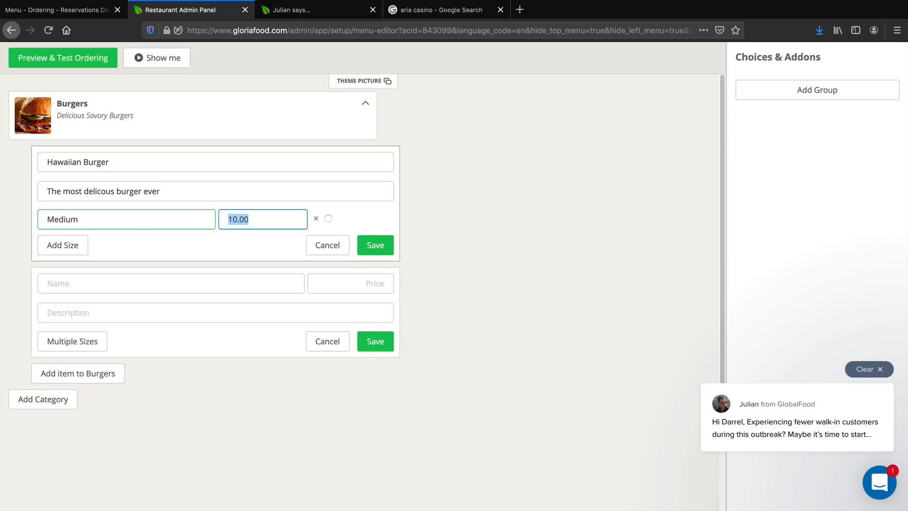
pyautogui.write('0')
pyautogui.click(384, 247)
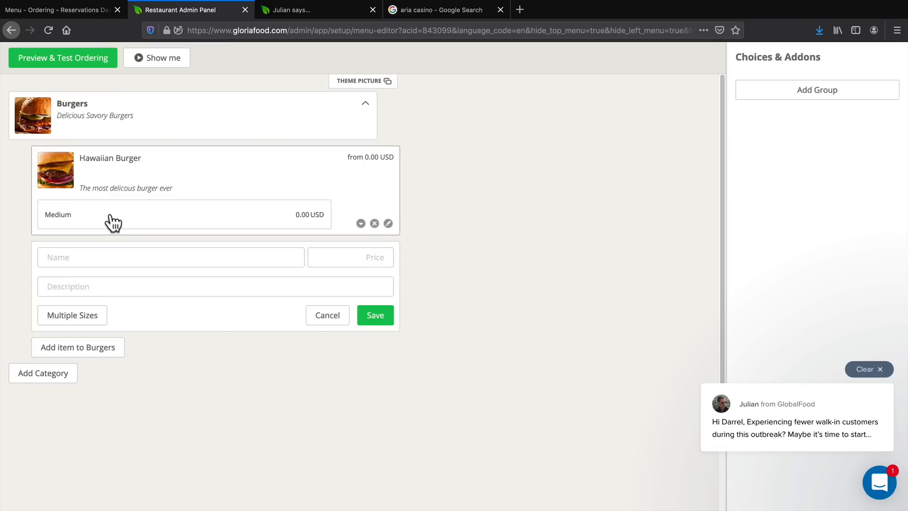
# Add a Large size priced at 5 to the Hawaiian Burger and save the item.
pyautogui.click(387, 223)
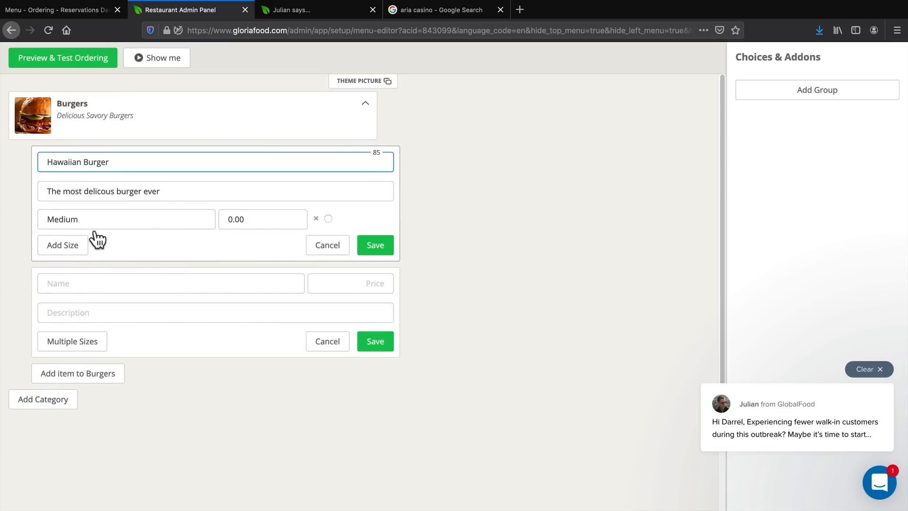
pyautogui.click(85, 245)
pyautogui.click(115, 245)
pyautogui.write('Large')
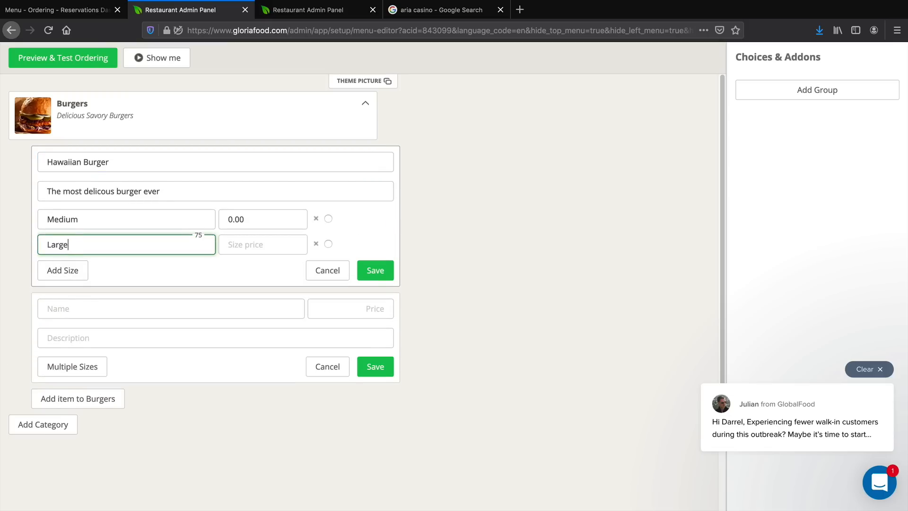
pyautogui.press('Tab')
pyautogui.write('5')
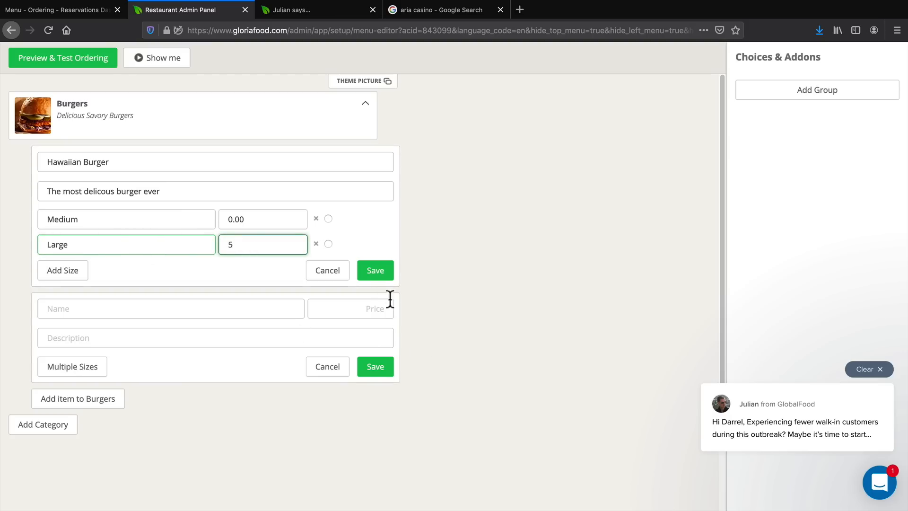
pyautogui.click(378, 271)
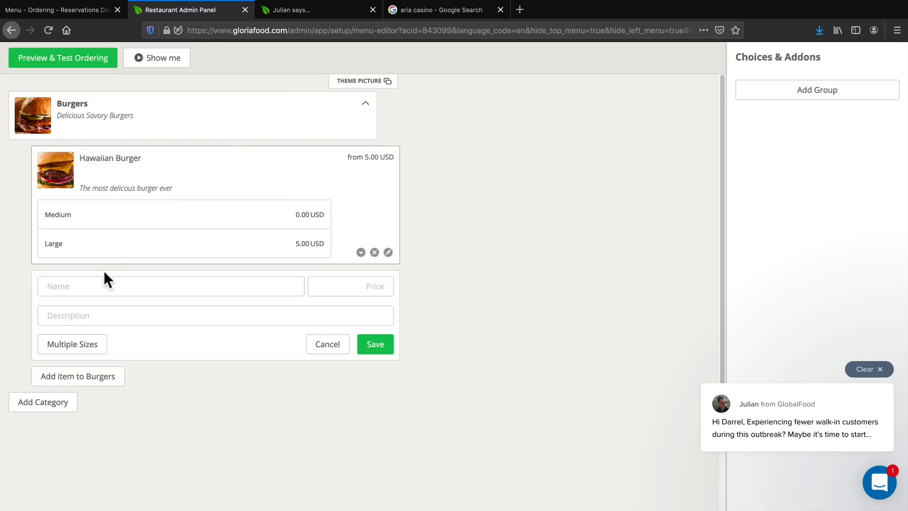
# Fill in a new Burgers item named "Texas Burger" with price 5 and the description "The most delicous burger ever".
pyautogui.click(104, 283)
pyautogui.click(61, 312)
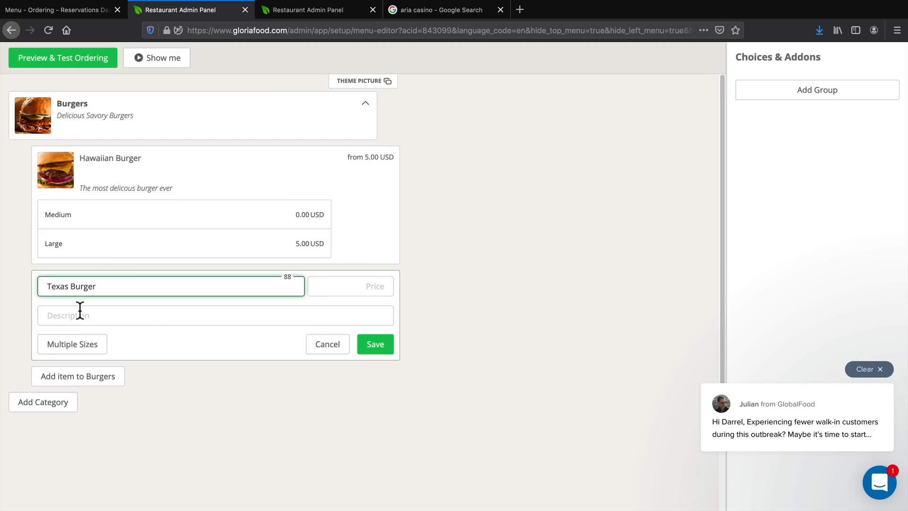
pyautogui.click(349, 287)
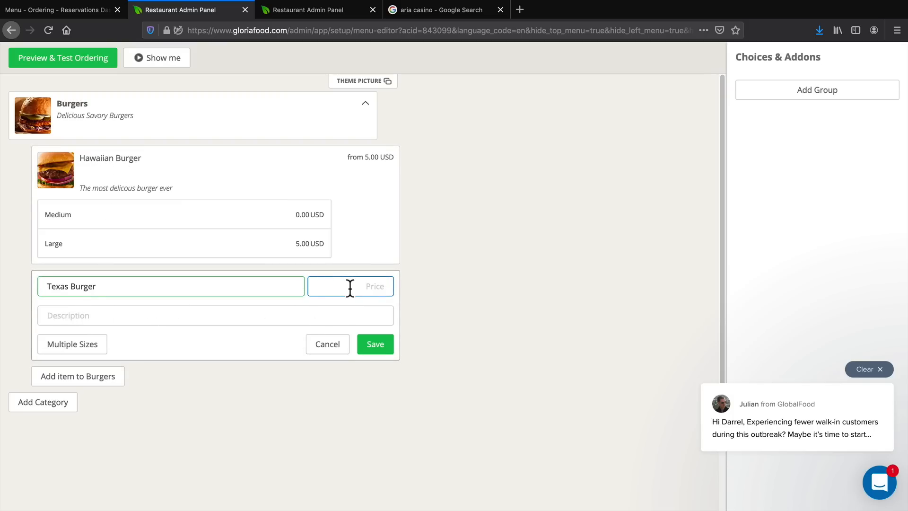
pyautogui.write('5')
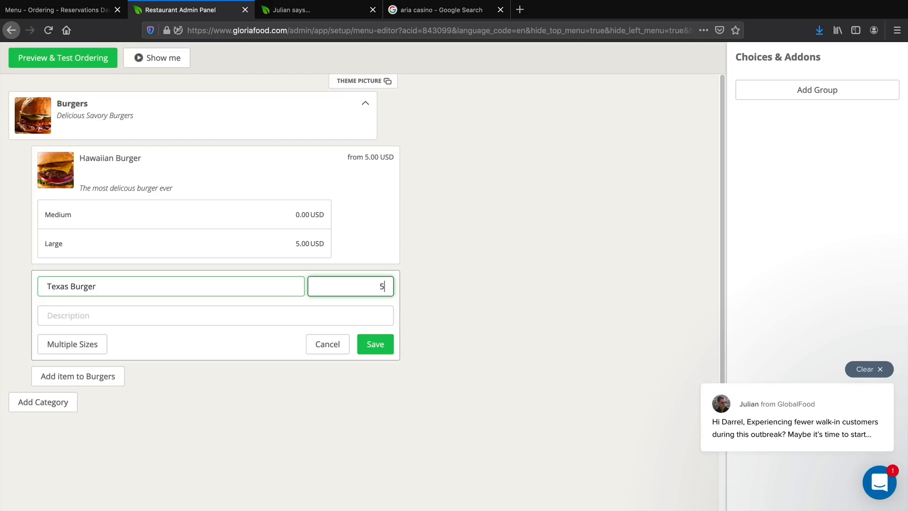
pyautogui.press('Tab')
pyautogui.click(132, 320)
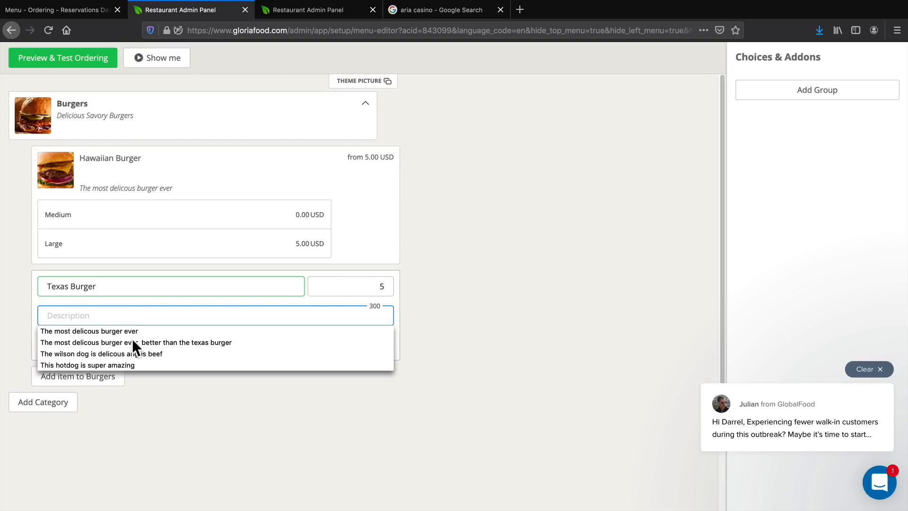
pyautogui.click(132, 332)
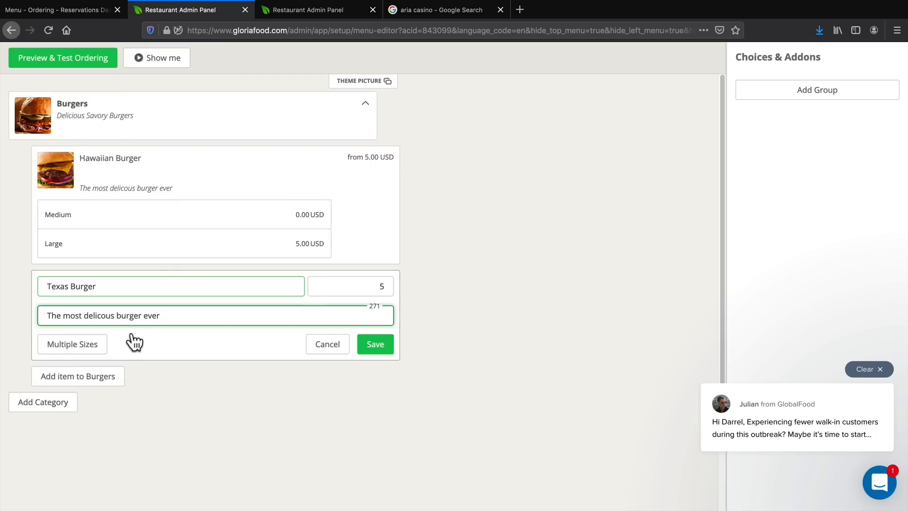
# Change the Hawaiian Burger's description to "The most delicous burger ever, better than the texas burger" and save it.
pyautogui.click(388, 252)
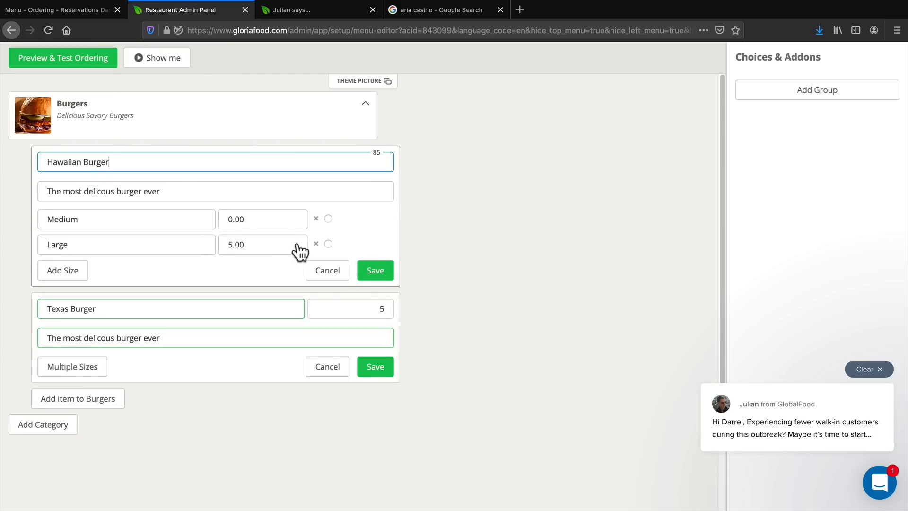
pyautogui.doubleClick(181, 191)
pyautogui.click(186, 217)
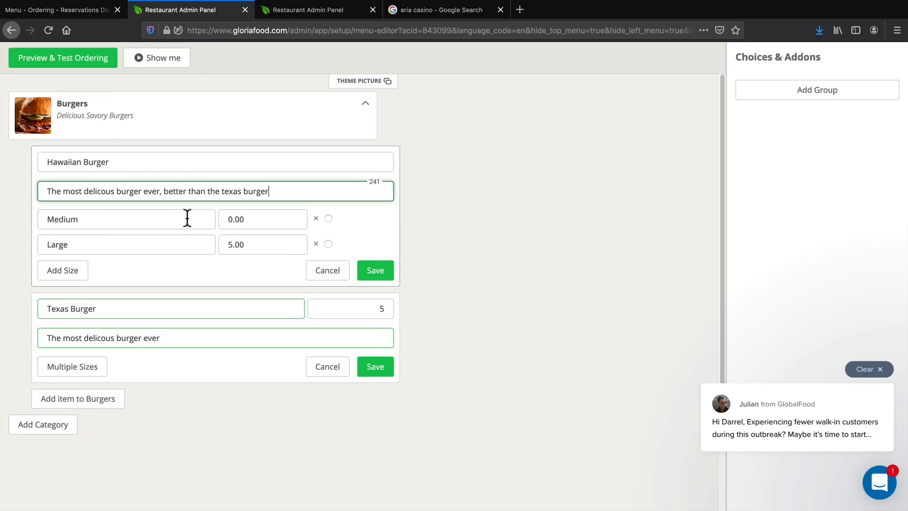
pyautogui.click(373, 271)
pyautogui.write('5')
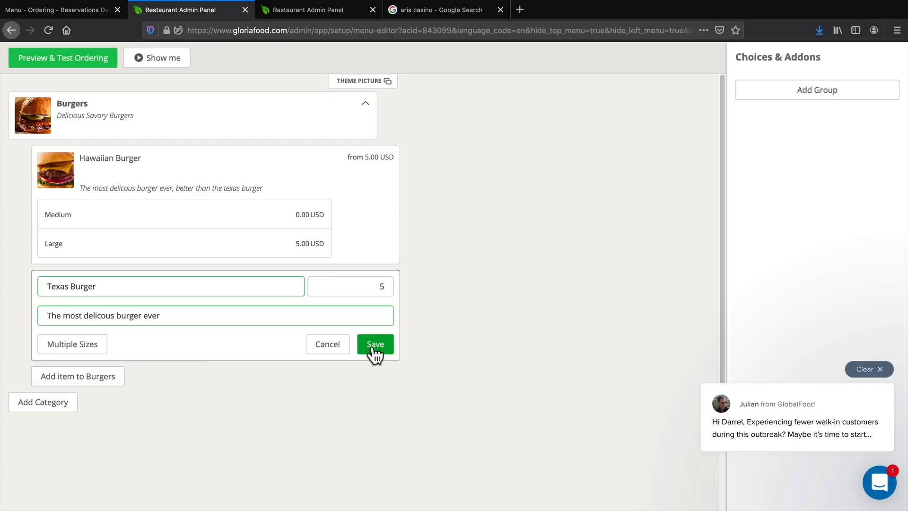
# Switch the Texas Burger to multiple sizes and enter a Medium size priced at 0.
pyautogui.click(89, 349)
pyautogui.click(162, 344)
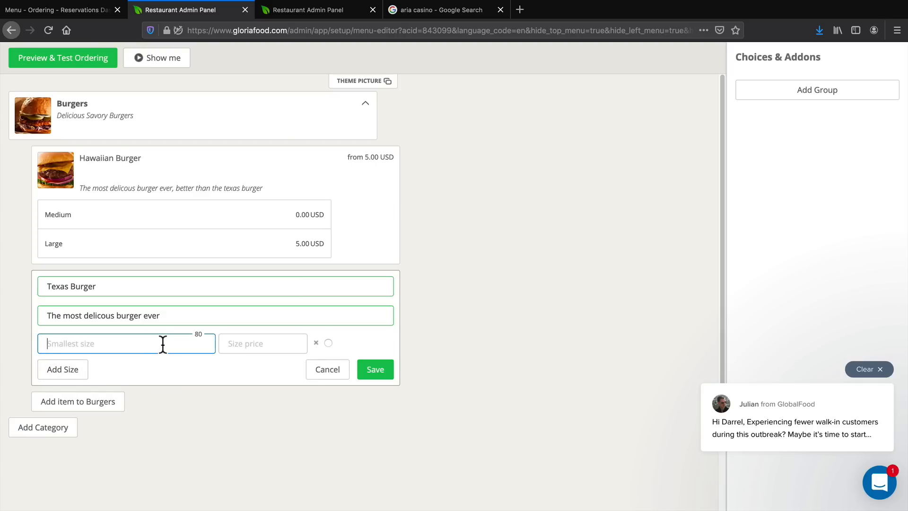
pyautogui.write('Medium')
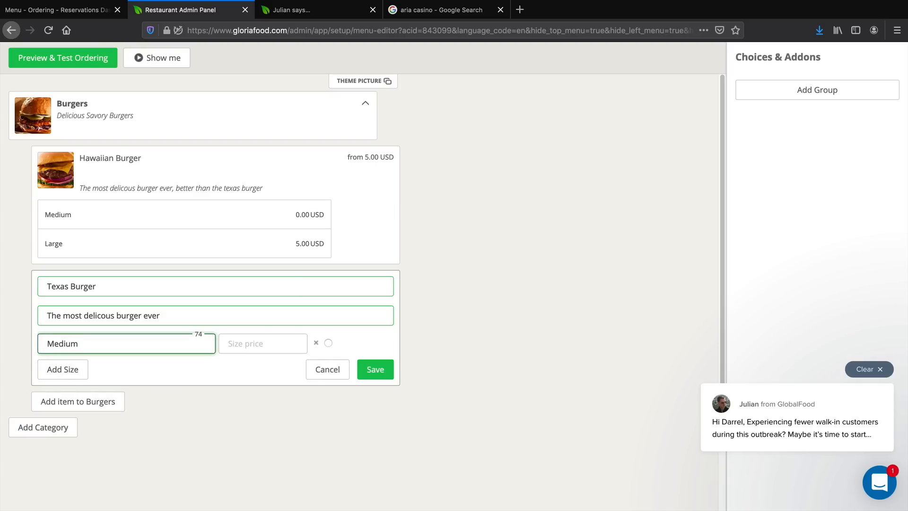
pyautogui.press('Tab')
pyautogui.write('0')
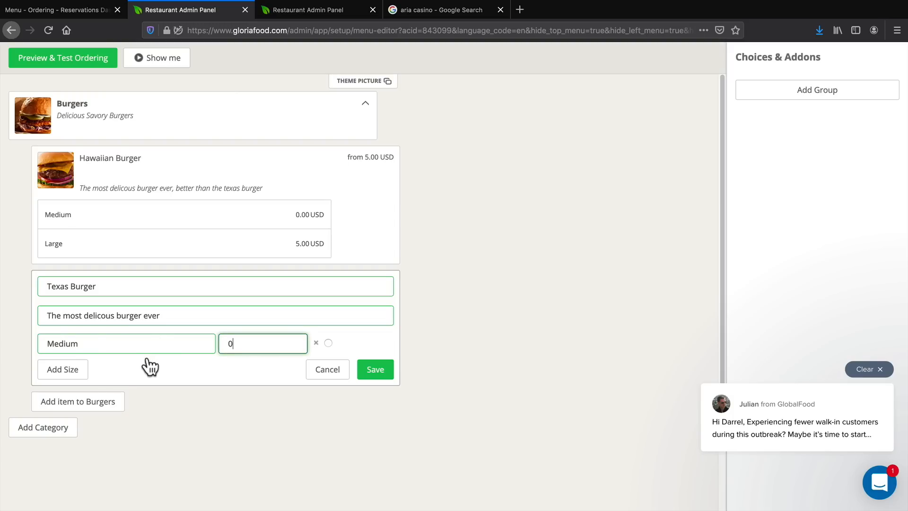
# Add a Large size priced at 5 to the Texas Burger and save the item.
pyautogui.click(81, 373)
pyautogui.click(95, 369)
pyautogui.write('L')
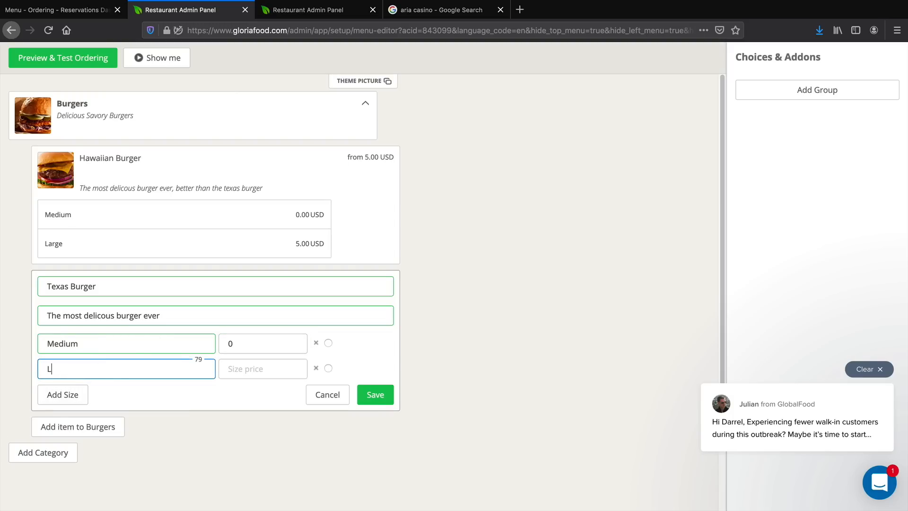
pyautogui.write('arge')
pyautogui.press('Tab')
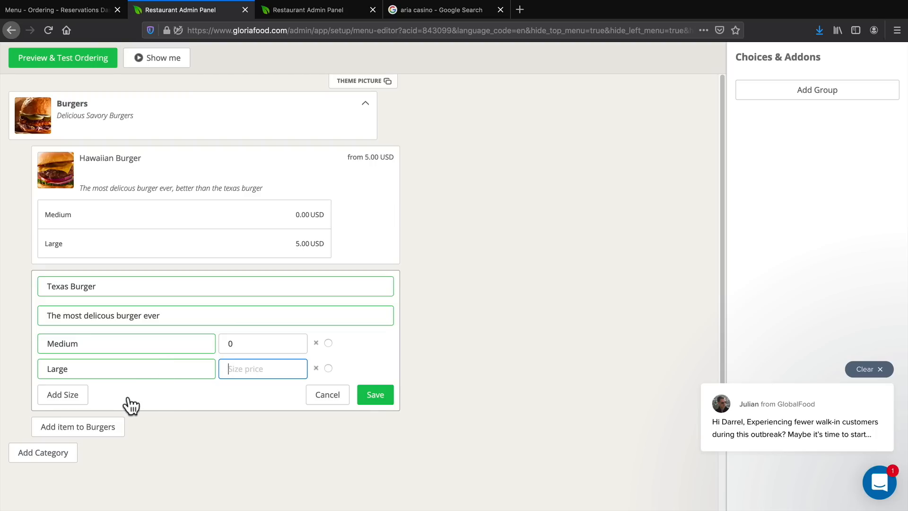
pyautogui.write('5')
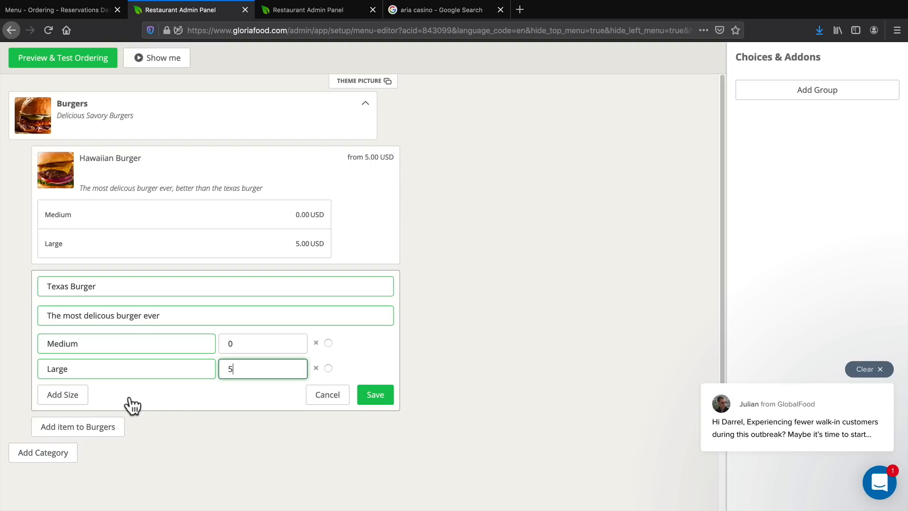
pyautogui.click(369, 395)
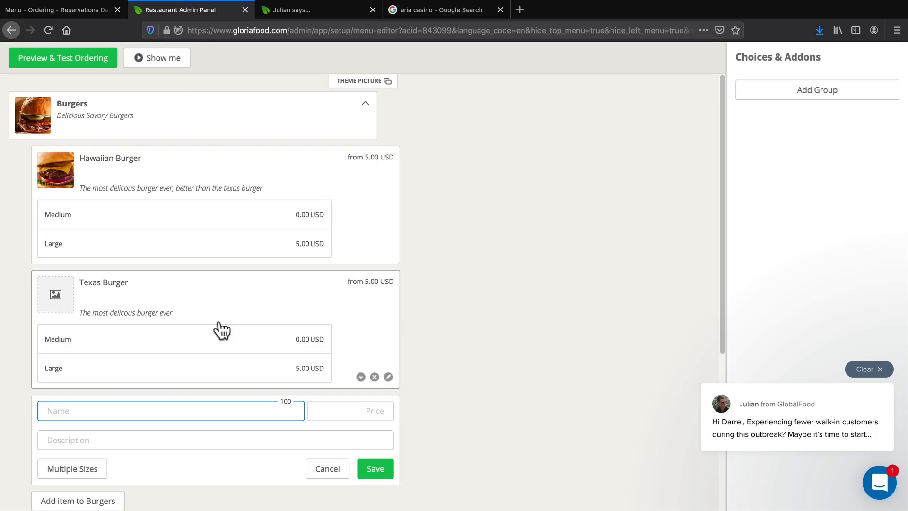
# Upload hawaii.jpg from the Desktop as the Texas Burger's image and accept the crop.
pyautogui.click(55, 293)
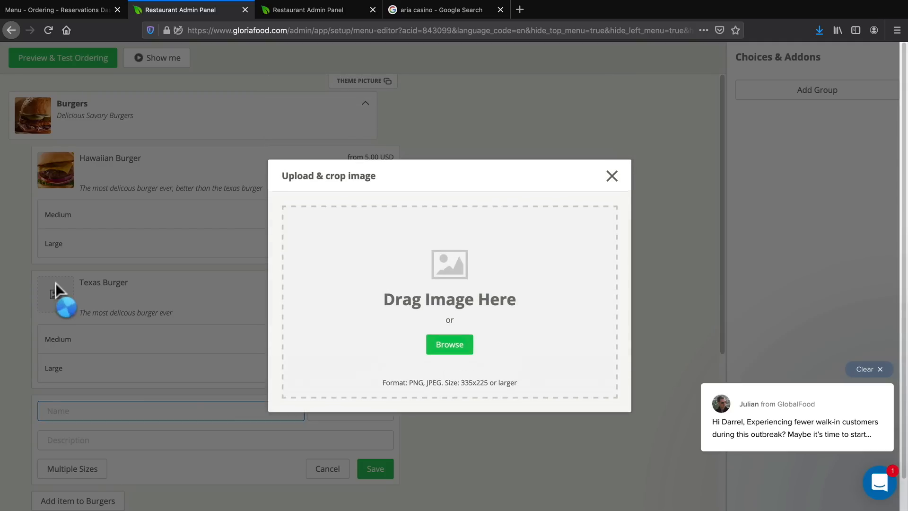
pyautogui.click(464, 351)
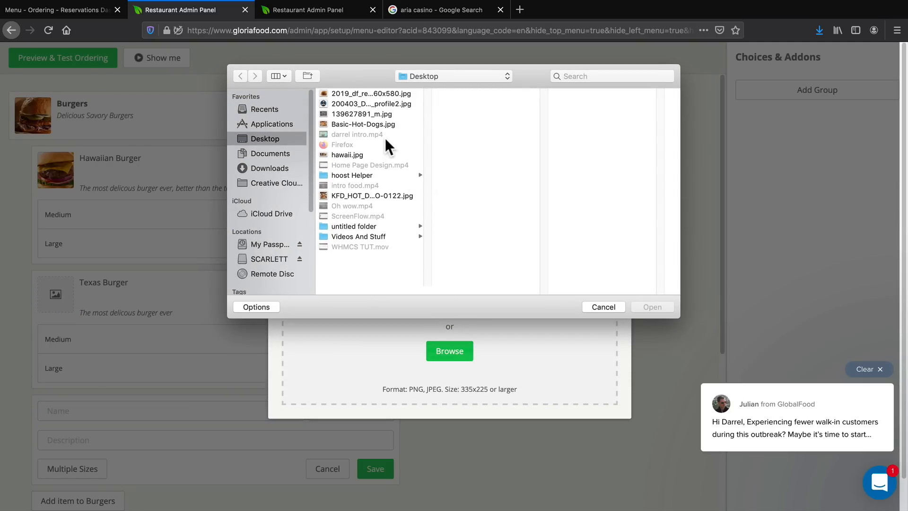
pyautogui.click(365, 95)
pyautogui.click(367, 123)
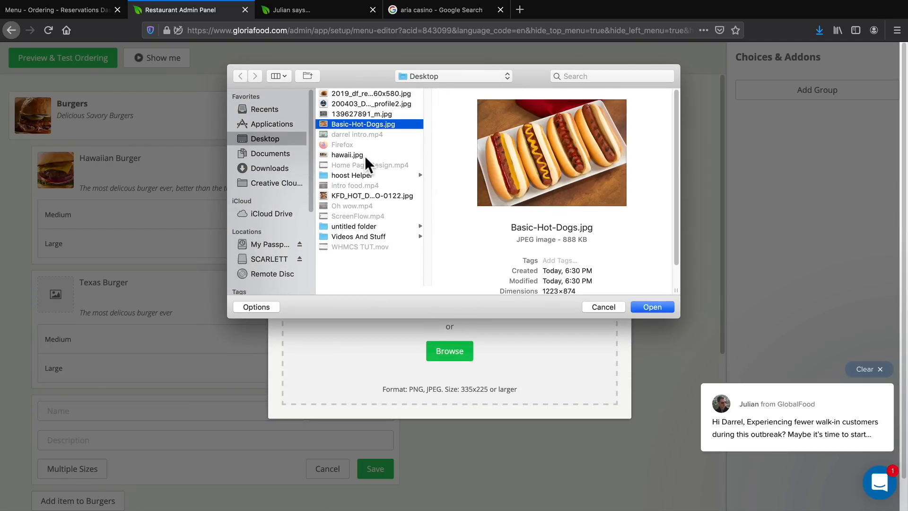
pyautogui.click(356, 196)
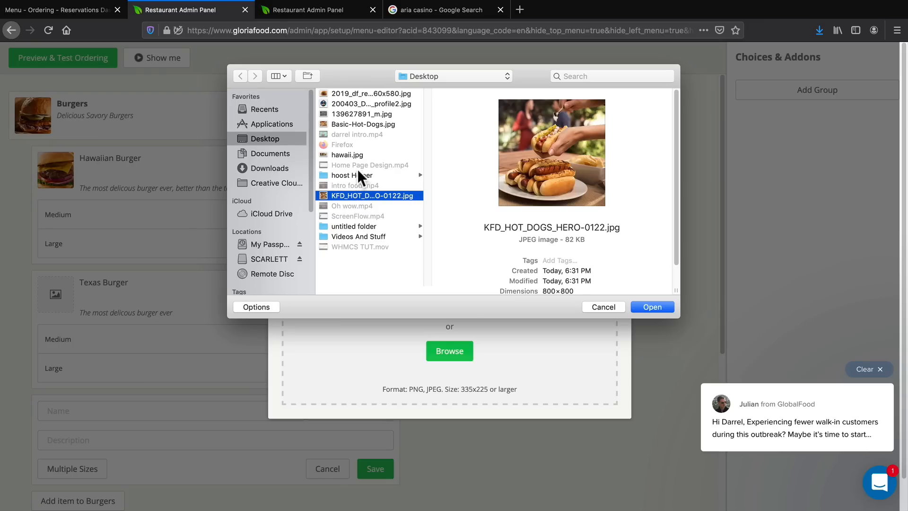
pyautogui.click(350, 155)
pyautogui.click(644, 306)
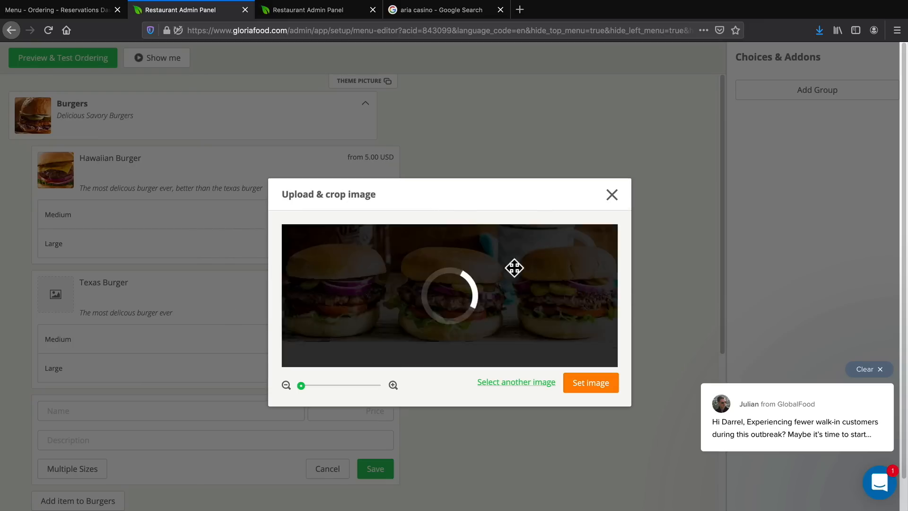
pyautogui.click(591, 386)
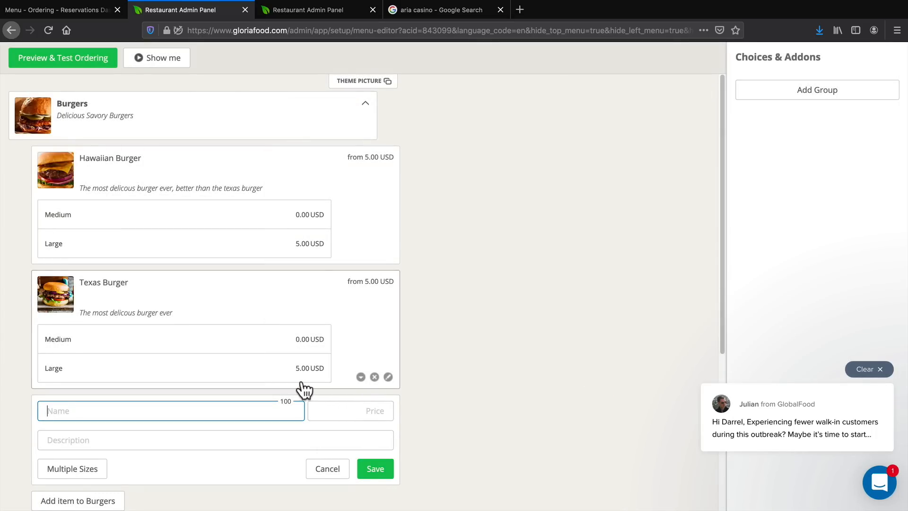
# Discard the empty new-item form below the Texas Burger.
pyautogui.scroll(-1, 299, 389)
pyautogui.click(324, 457)
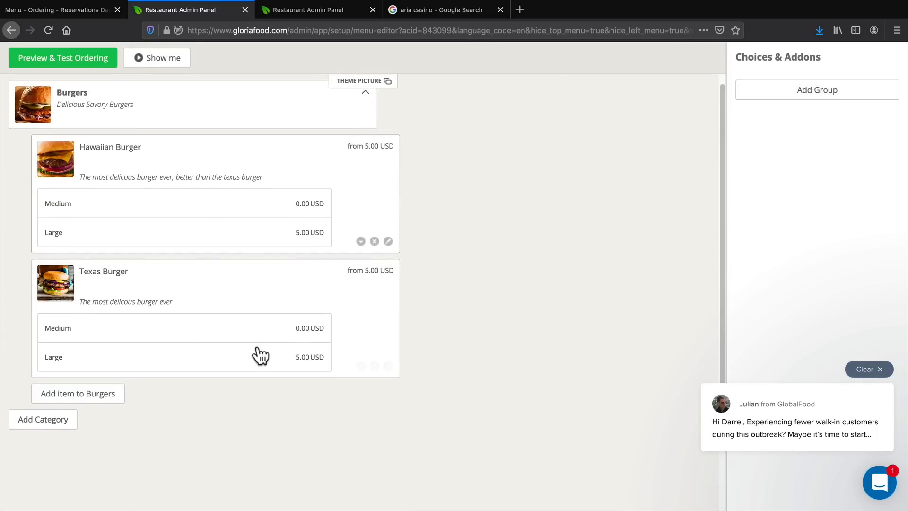
pyautogui.scroll(1, 273, 277)
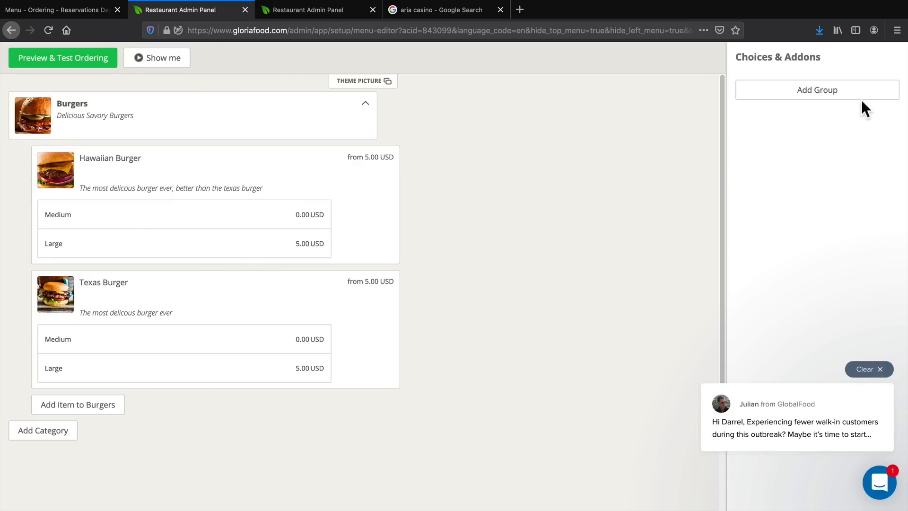
# Add an optional choices and add-ons group named "Toppings".
pyautogui.click(804, 95)
pyautogui.click(811, 87)
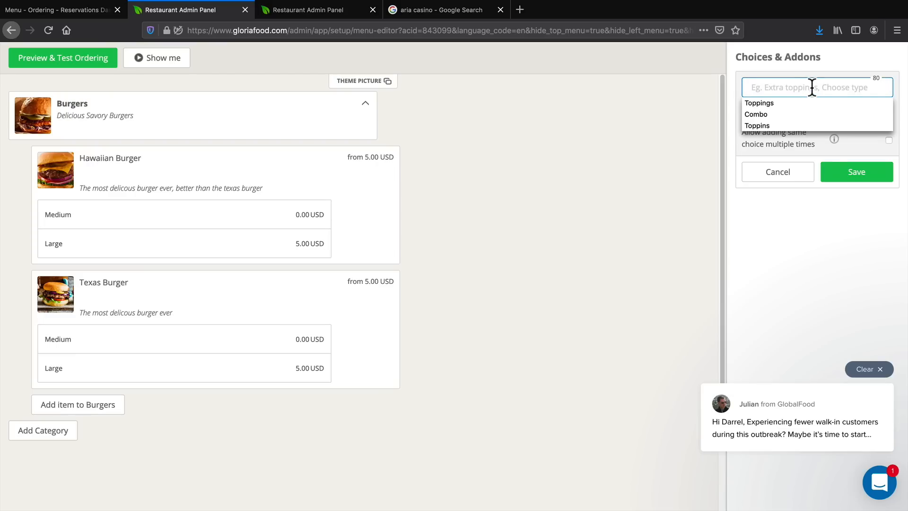
pyautogui.click(759, 103)
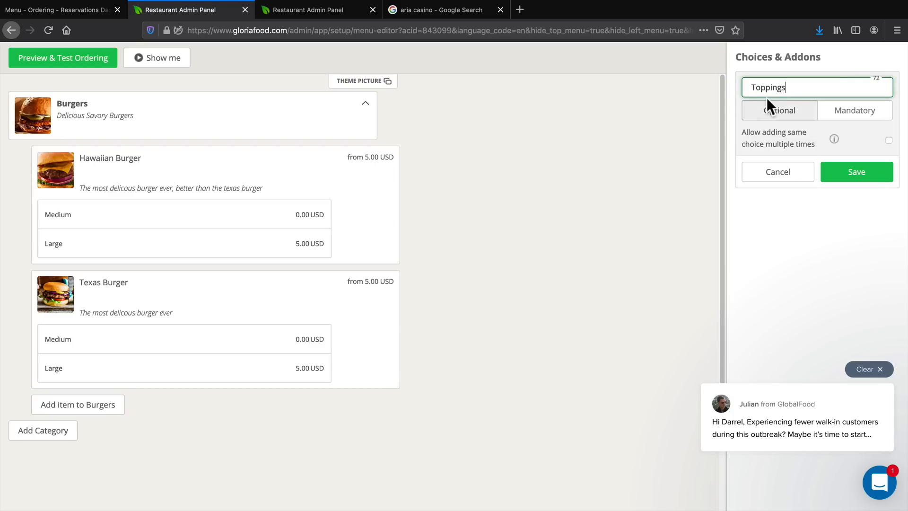
pyautogui.click(840, 173)
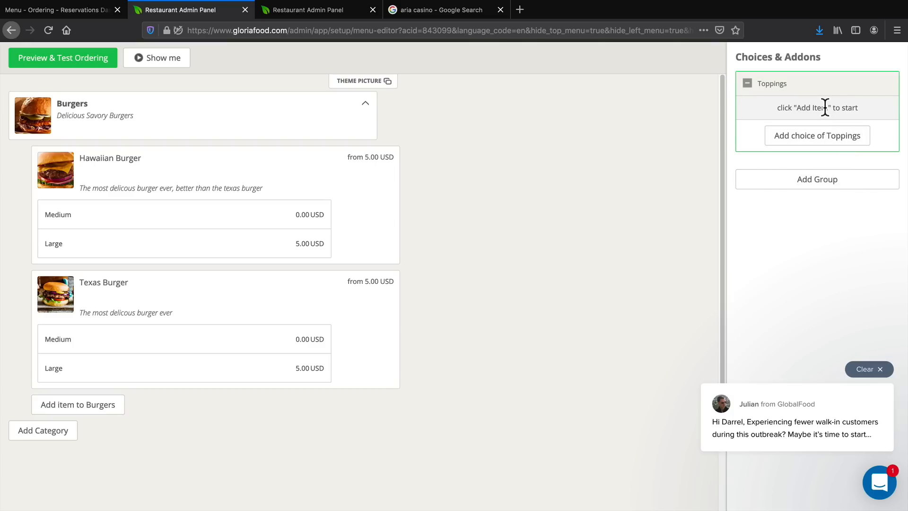
# Add an Angus Beef choice priced at 1 to the Toppings group and save it.
pyautogui.click(825, 136)
pyautogui.click(800, 112)
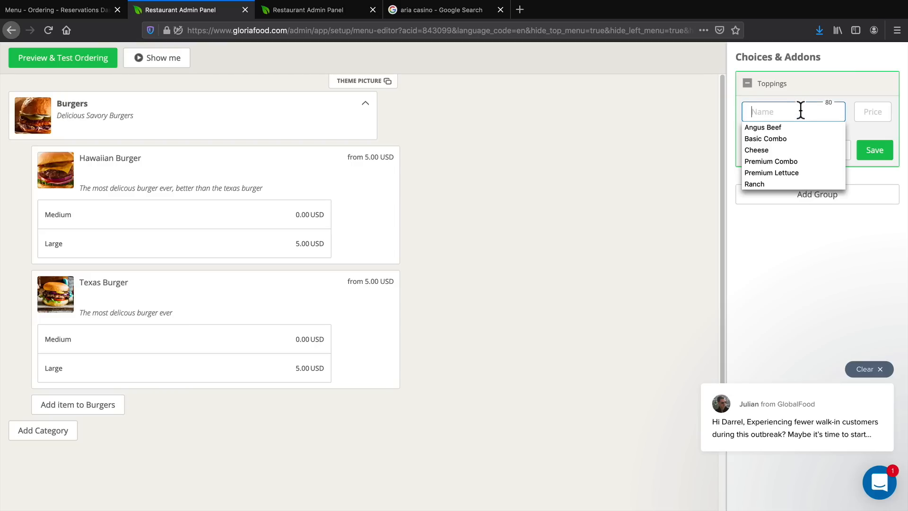
pyautogui.click(771, 127)
pyautogui.click(859, 111)
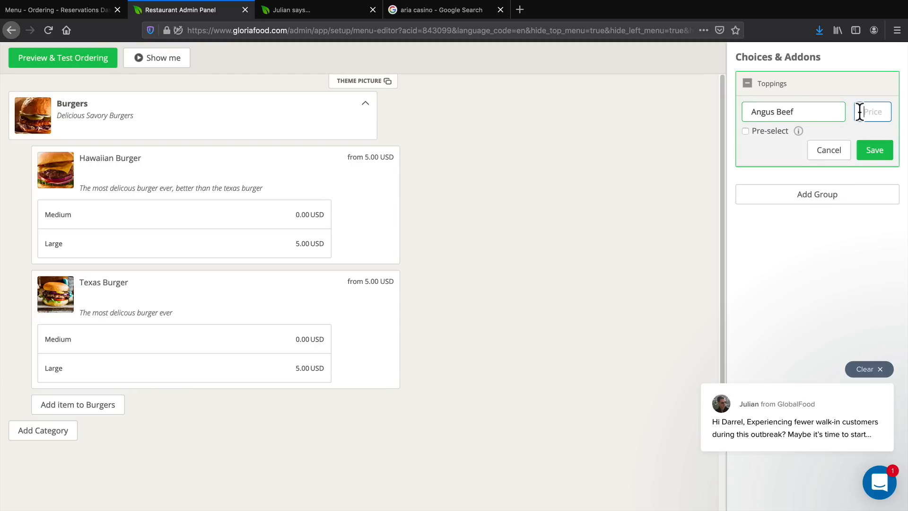
pyautogui.write('1')
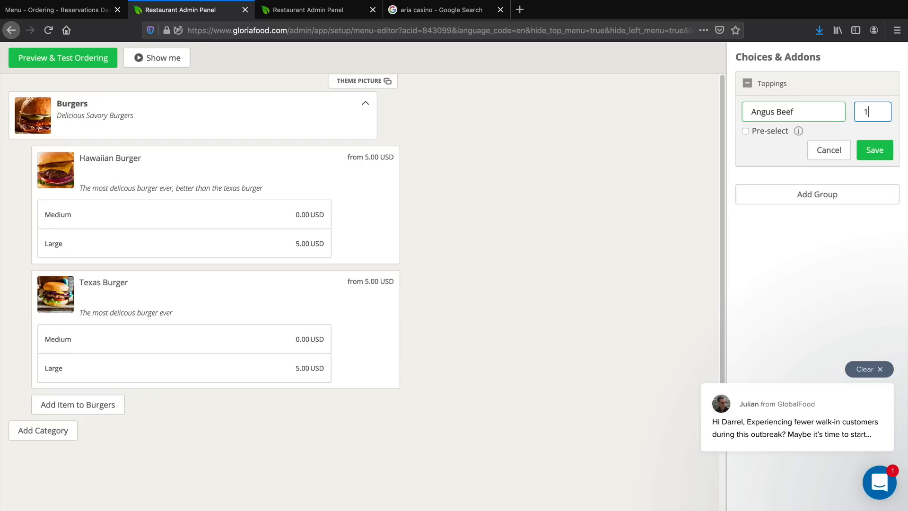
pyautogui.click(875, 152)
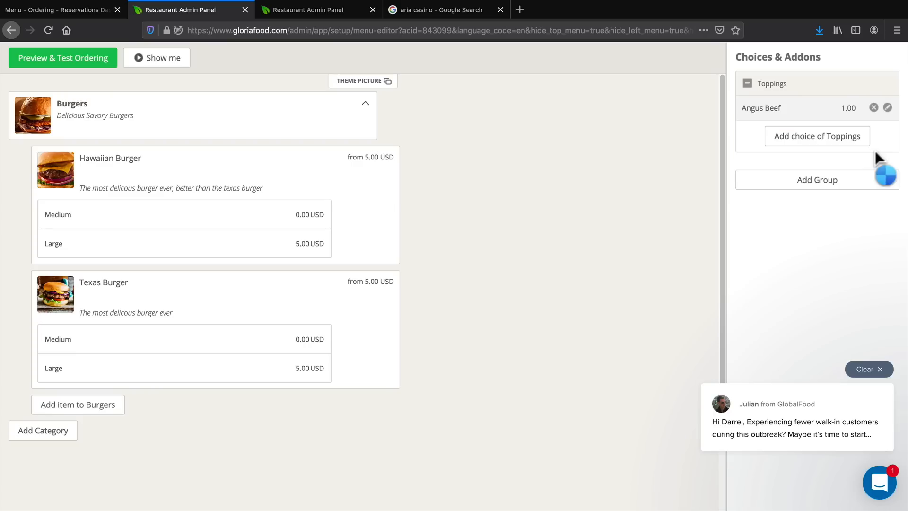
# Add a Cheese choice priced at 1 to the Toppings group and save it.
pyautogui.click(844, 133)
pyautogui.click(809, 114)
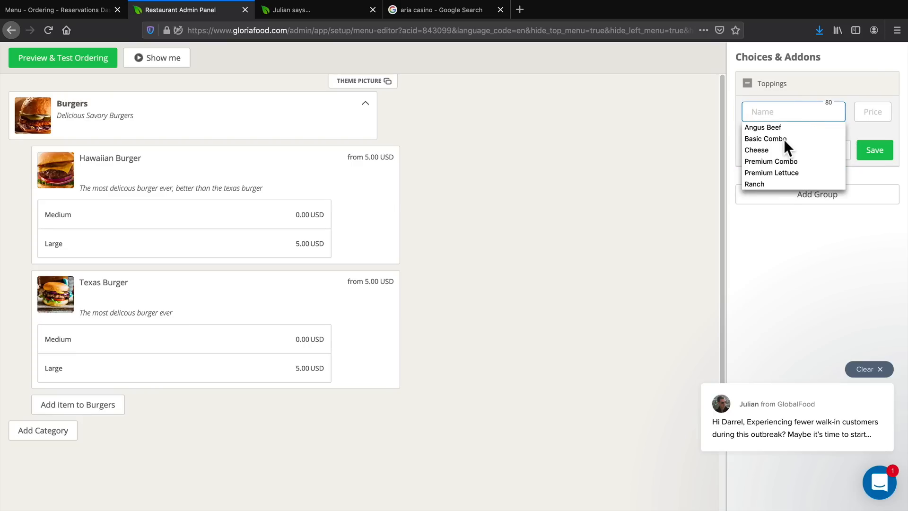
pyautogui.click(757, 150)
pyautogui.click(867, 112)
pyautogui.write('1')
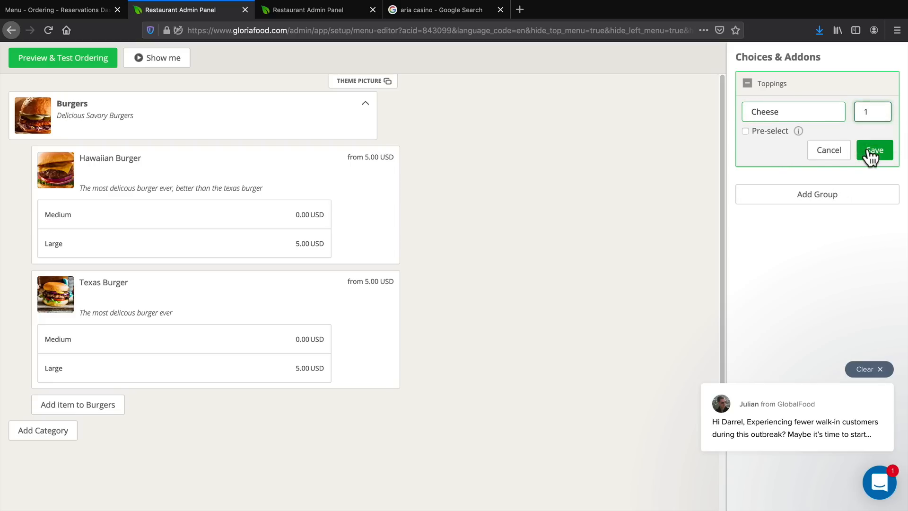
pyautogui.click(875, 150)
# Add a Ranch choice priced at 1 to the Toppings group and save it.
pyautogui.click(835, 161)
pyautogui.click(810, 118)
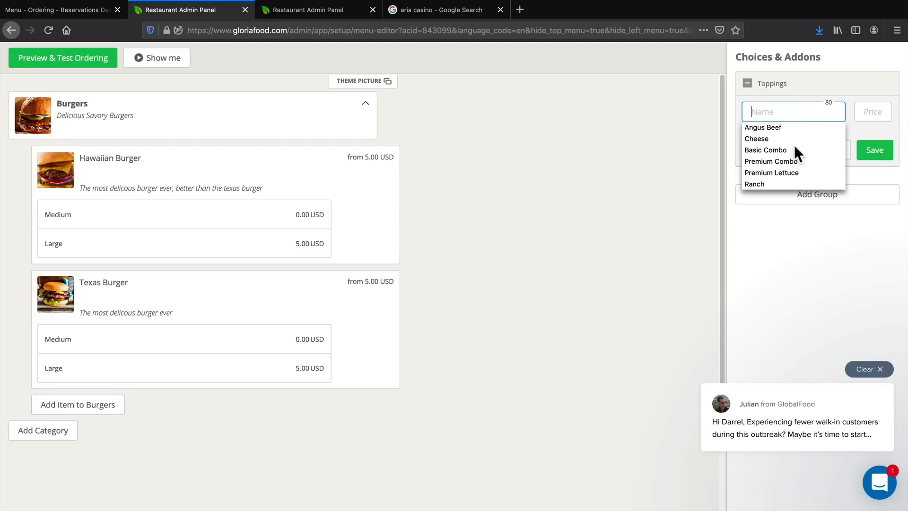
pyautogui.click(787, 161)
pyautogui.tripleClick(817, 112)
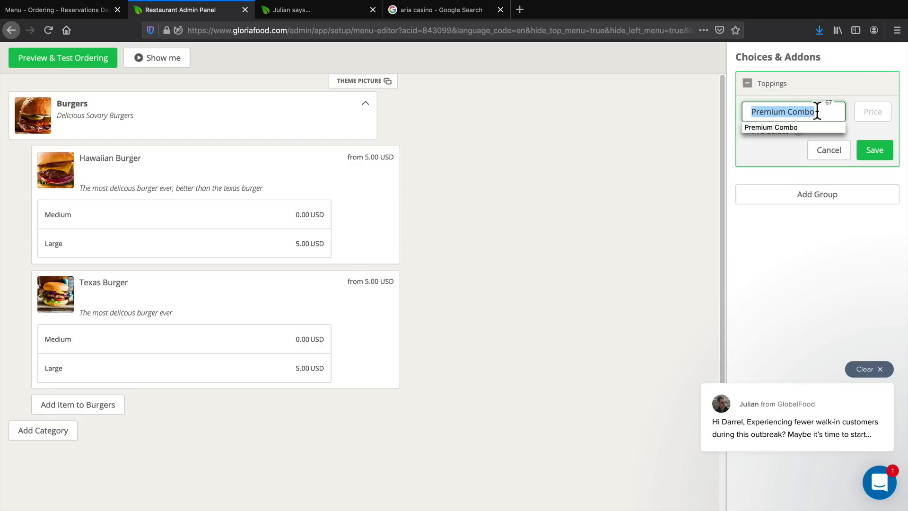
pyautogui.press('BackSpace')
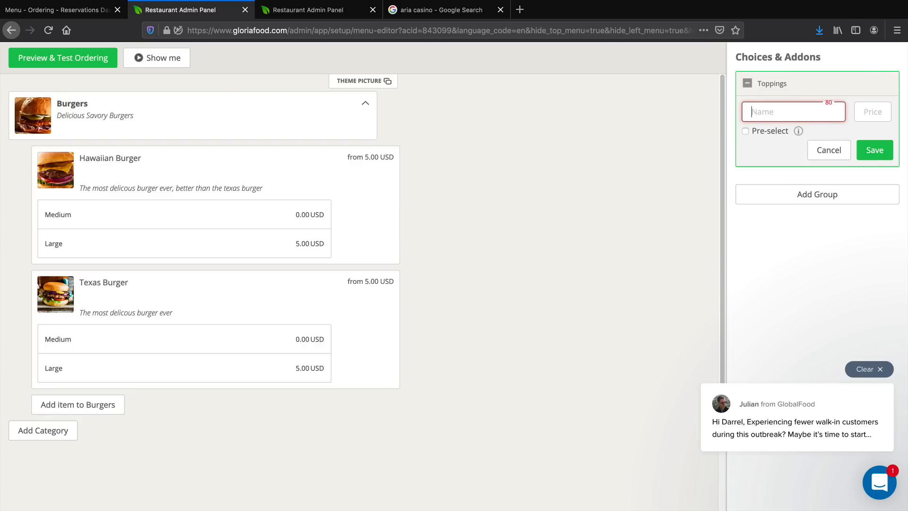
pyautogui.click(805, 113)
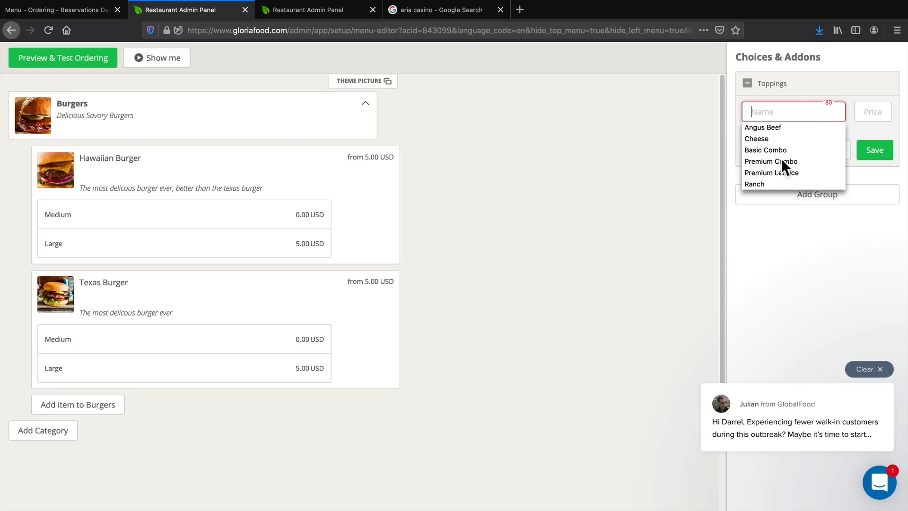
pyautogui.click(764, 184)
pyautogui.press('Tab')
pyautogui.write('1')
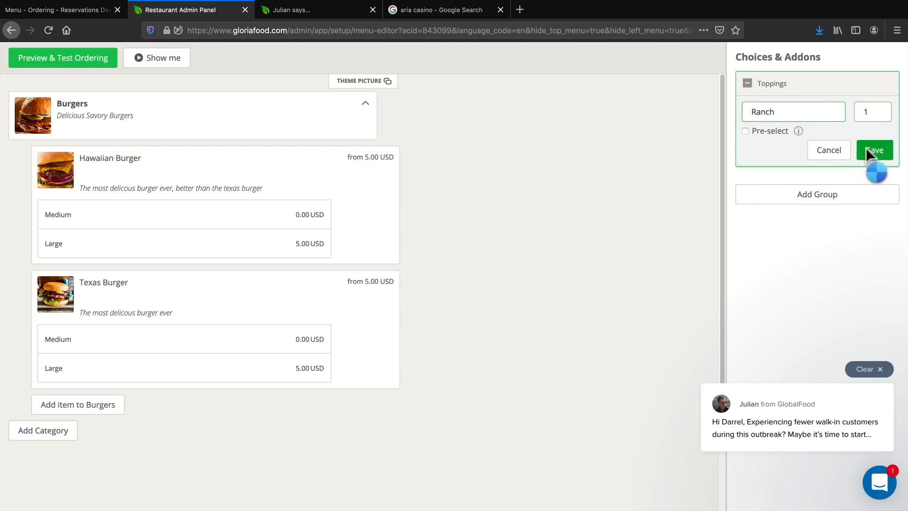
pyautogui.click(866, 149)
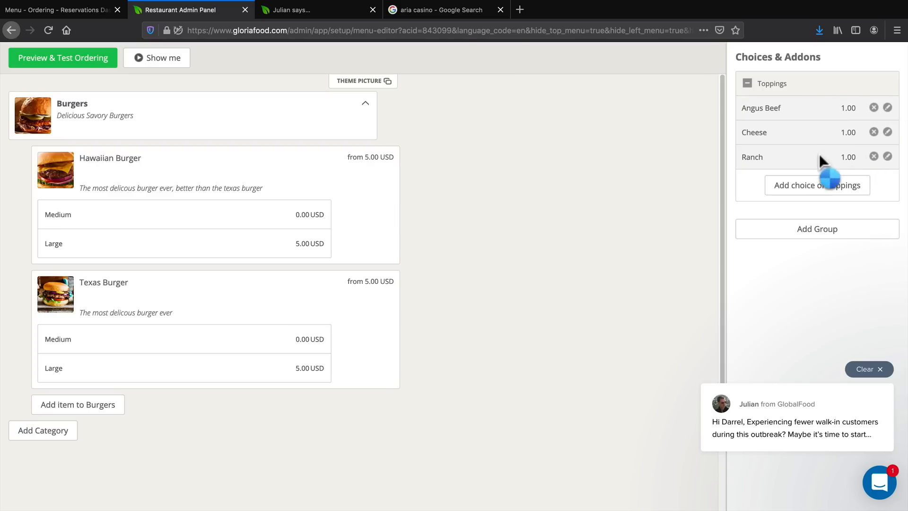
# Add an Onions choice priced at 1 to the Toppings group and save it.
pyautogui.click(810, 191)
pyautogui.write('On')
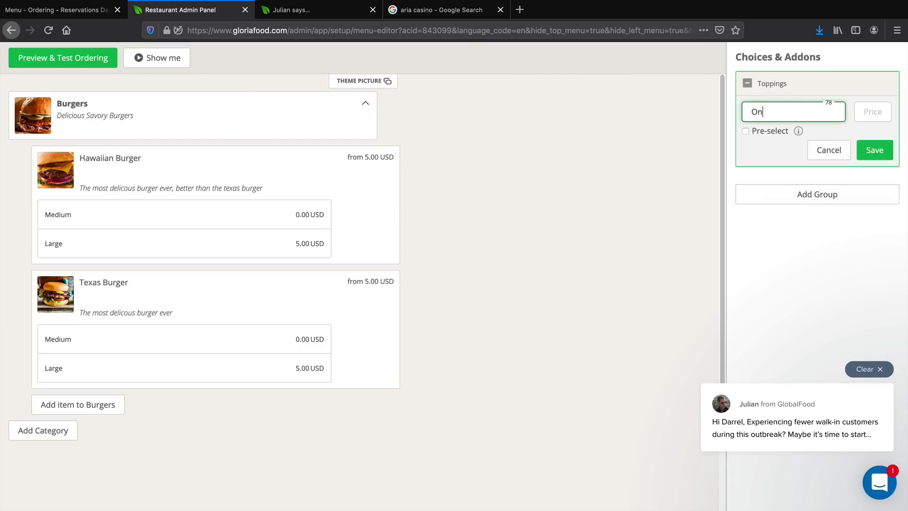
pyautogui.write('ions')
pyautogui.press('Tab')
pyautogui.write('1')
pyautogui.click(864, 151)
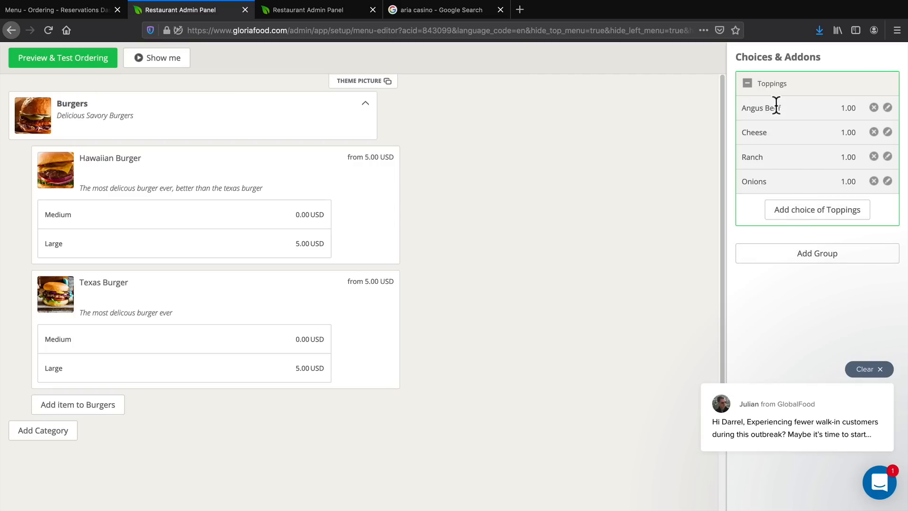
# Collapse the Toppings group and attach it to the Medium and Large sizes of the Hawaiian Burger and Texas Burger.
pyautogui.click(747, 84)
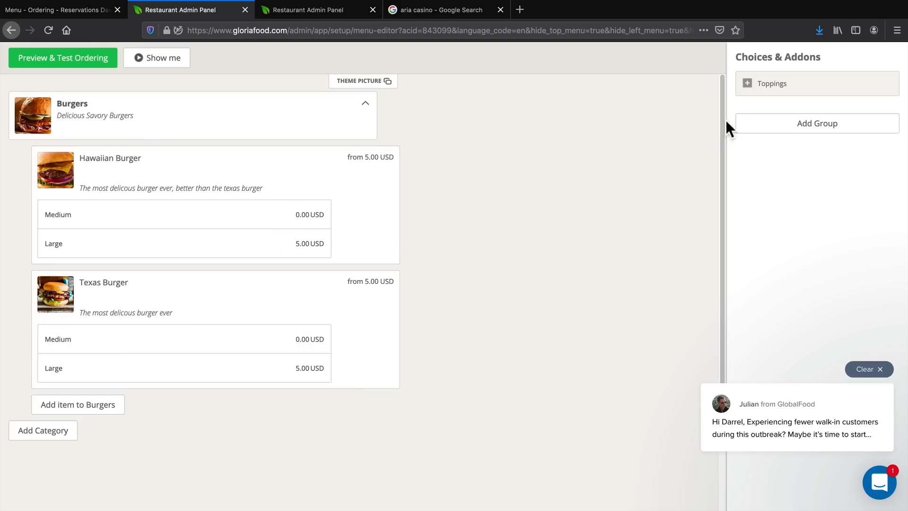
pyautogui.moveTo(775, 88); pyautogui.dragTo(163, 218)
pyautogui.moveTo(752, 88); pyautogui.dragTo(138, 244)
pyautogui.moveTo(773, 95); pyautogui.dragTo(151, 362)
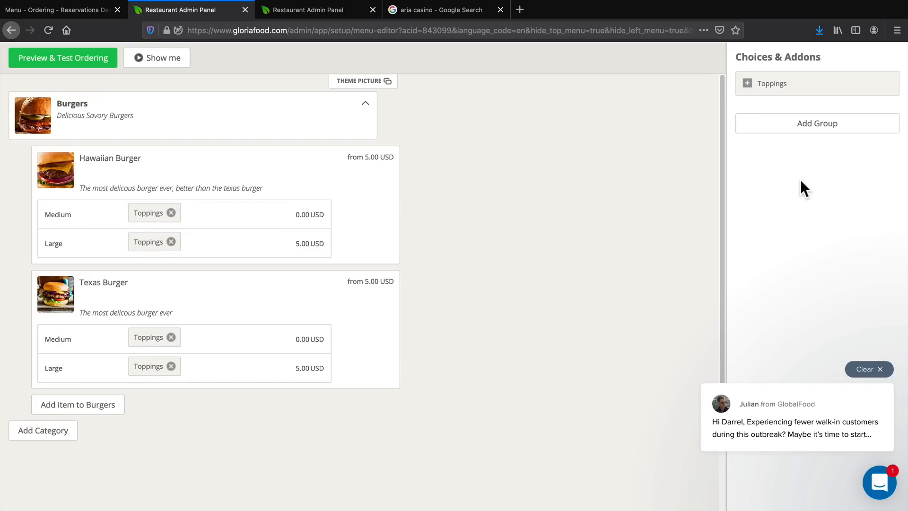
# Add an optional choices and add-ons group named "Combo" and save it.
pyautogui.click(806, 124)
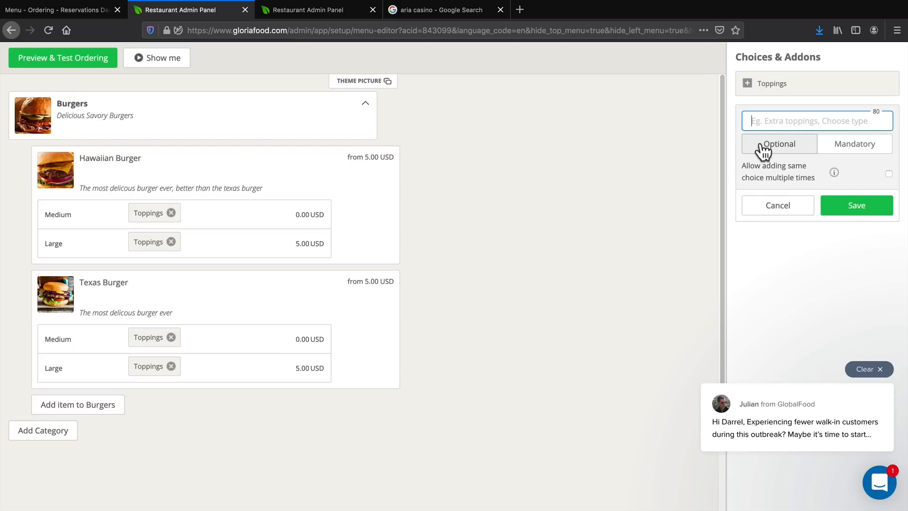
pyautogui.write('Combo')
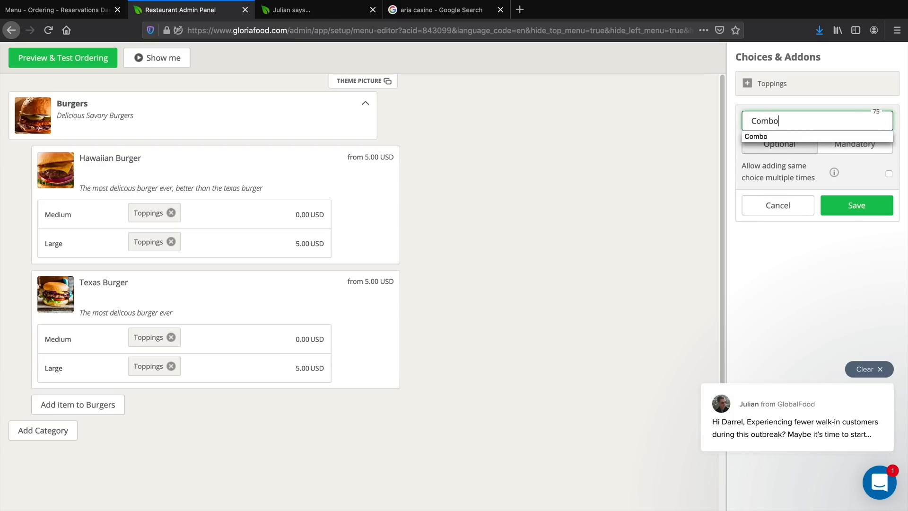
pyautogui.click(753, 137)
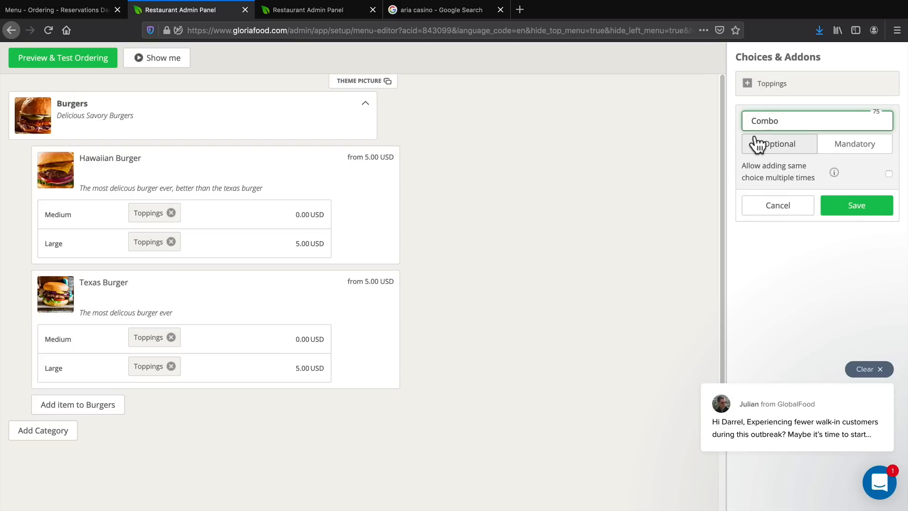
pyautogui.click(837, 203)
# Add a Basic Combo choice priced at 0 to the Combo group and save it.
pyautogui.click(816, 167)
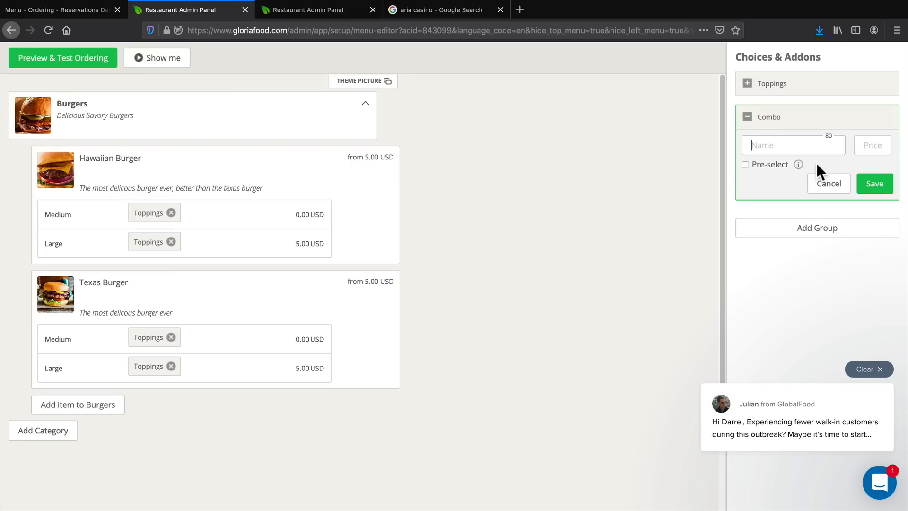
pyautogui.write('Basic')
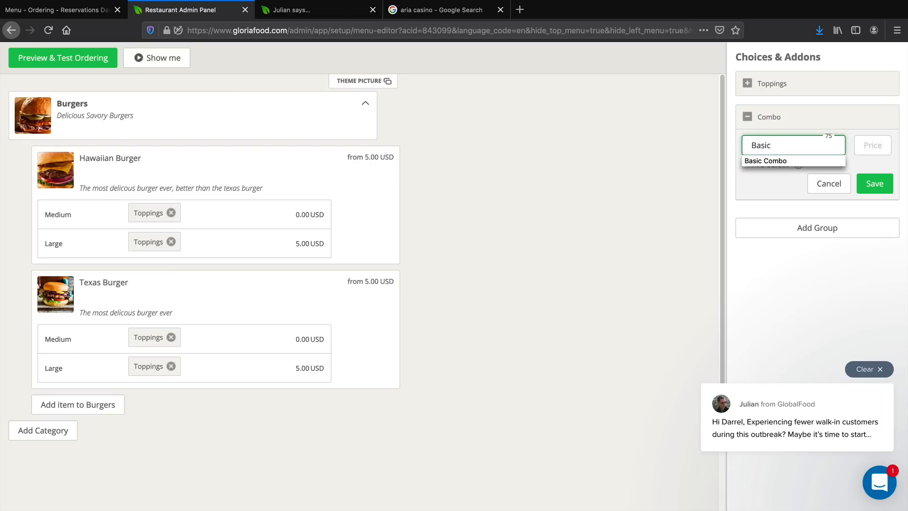
pyautogui.click(807, 163)
pyautogui.write('0')
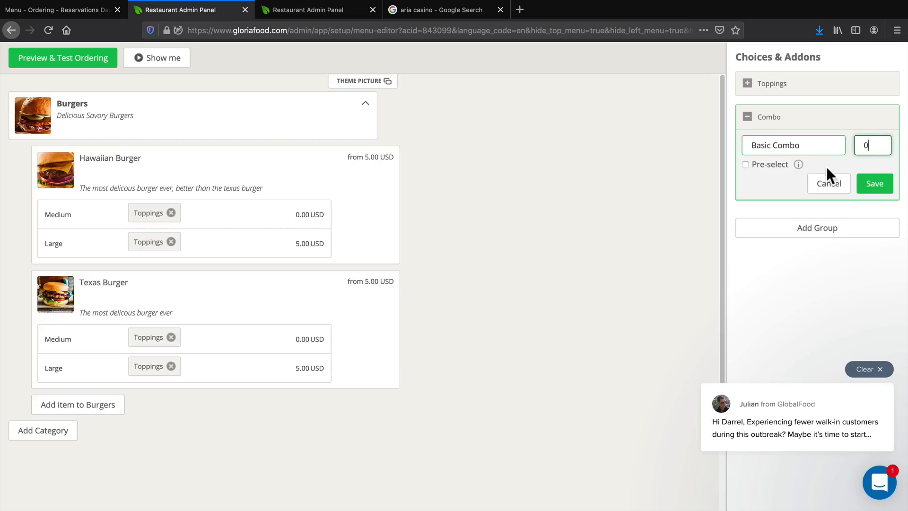
pyautogui.click(873, 183)
# Add a Large Combo choice priced at 5 to the Combo group and save it.
pyautogui.click(861, 176)
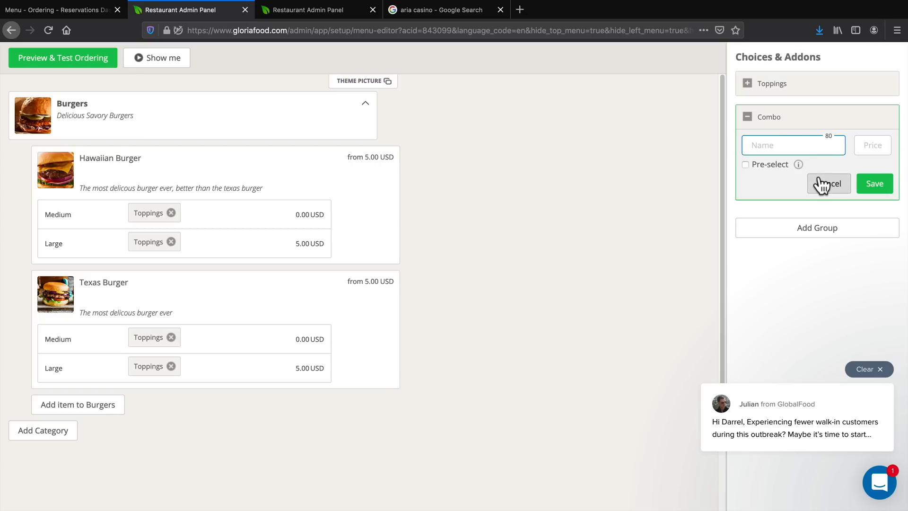
pyautogui.write('Large Combo')
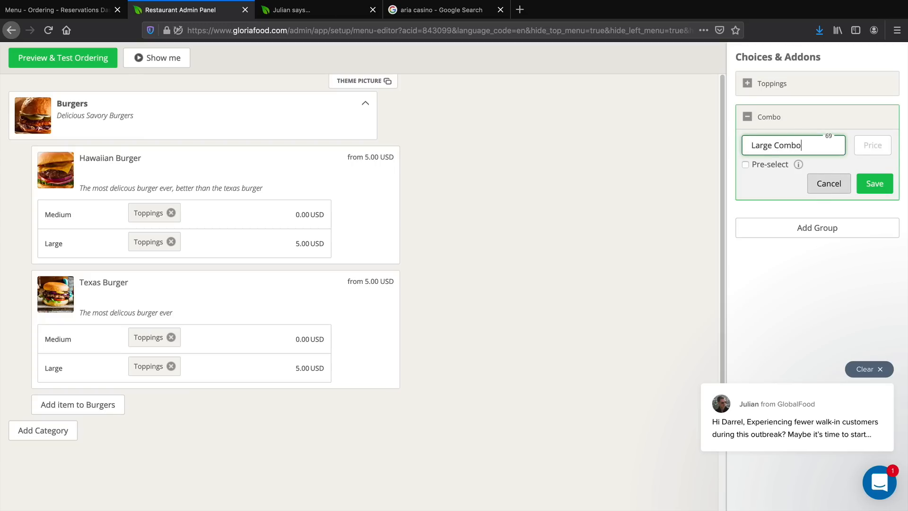
pyautogui.press('Tab')
pyautogui.click(867, 185)
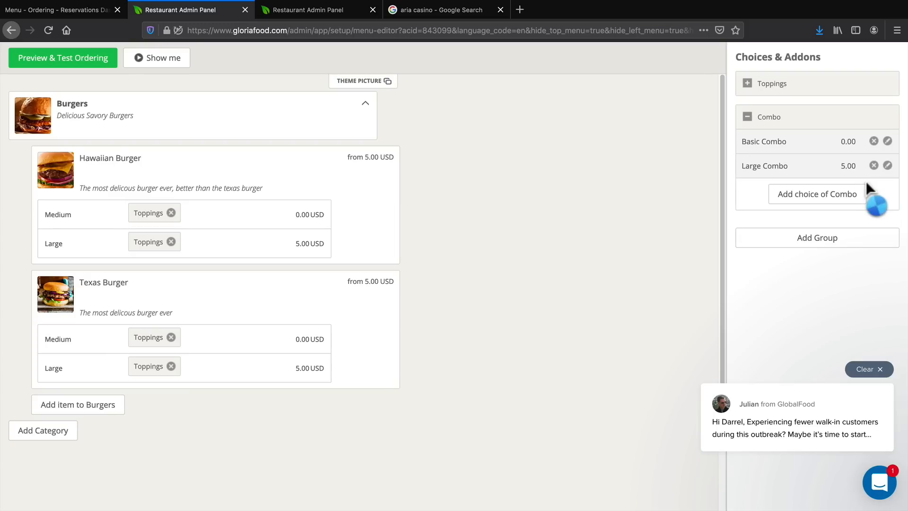
# Attach the Combo group to the Medium and Large sizes of the Hawaiian Burger and Texas Burger.
pyautogui.moveTo(787, 121); pyautogui.dragTo(210, 217)
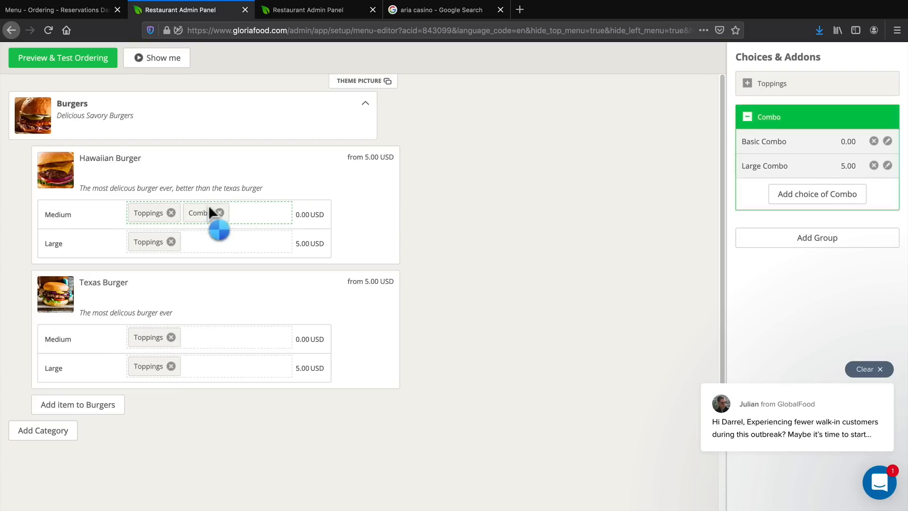
pyautogui.moveTo(794, 124); pyautogui.dragTo(222, 371)
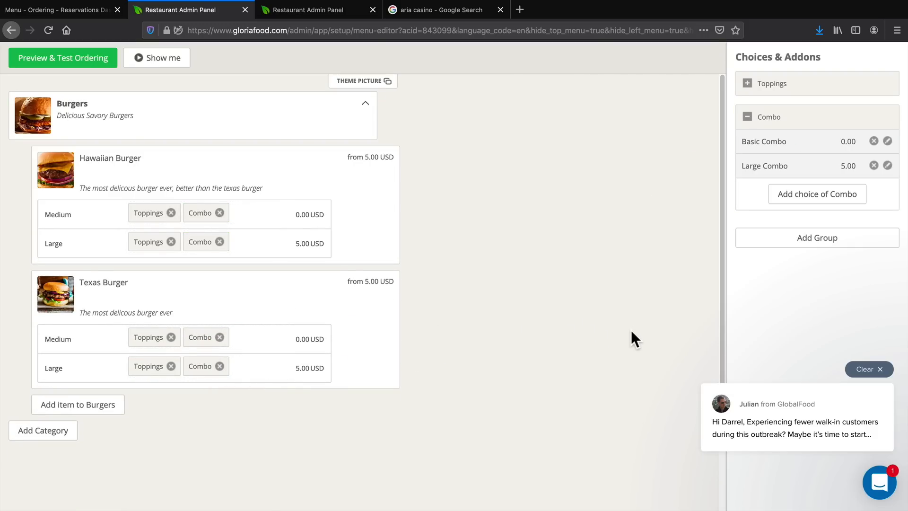
pyautogui.scroll(-1, 631, 330)
pyautogui.scroll(1, 631, 330)
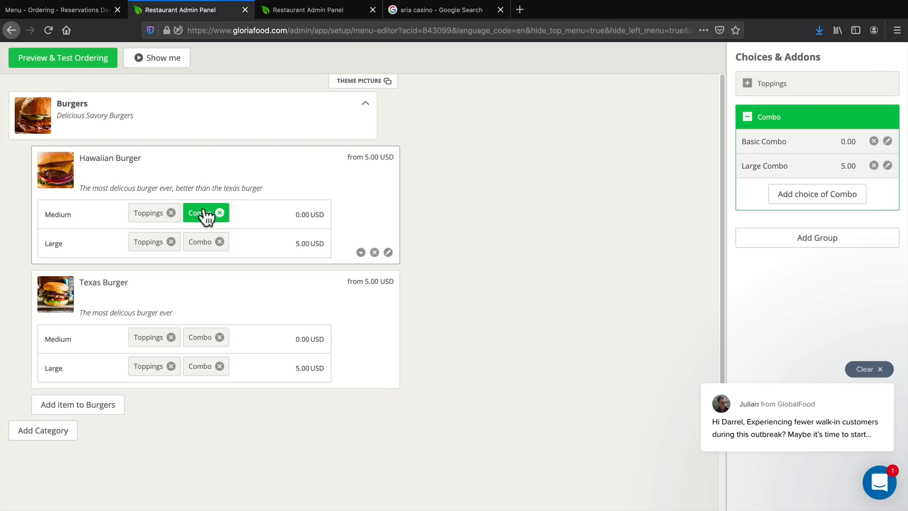
# Add a menu category named "Hot Dogs" with the description "New York Hot Dogs" and save it.
pyautogui.click(57, 431)
pyautogui.scroll(-5, 71, 430)
pyautogui.click(93, 211)
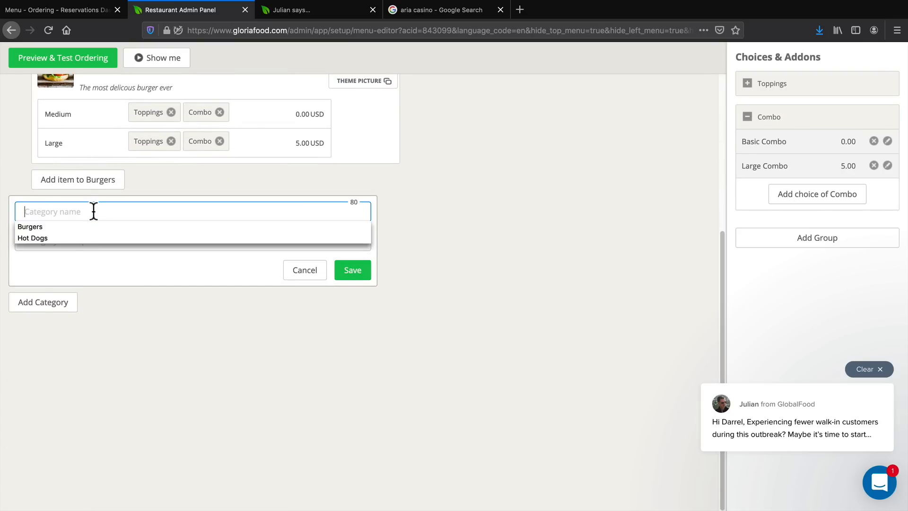
pyautogui.click(61, 242)
pyautogui.click(63, 235)
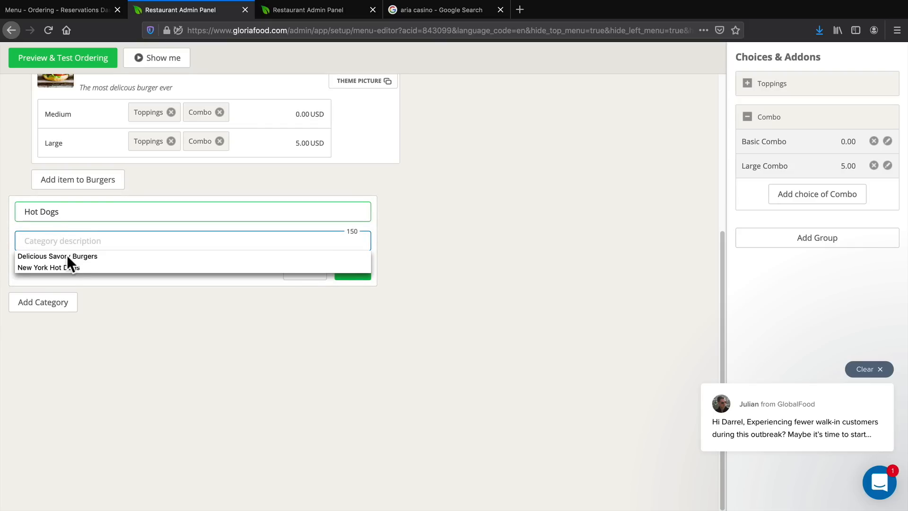
pyautogui.click(67, 265)
pyautogui.click(368, 275)
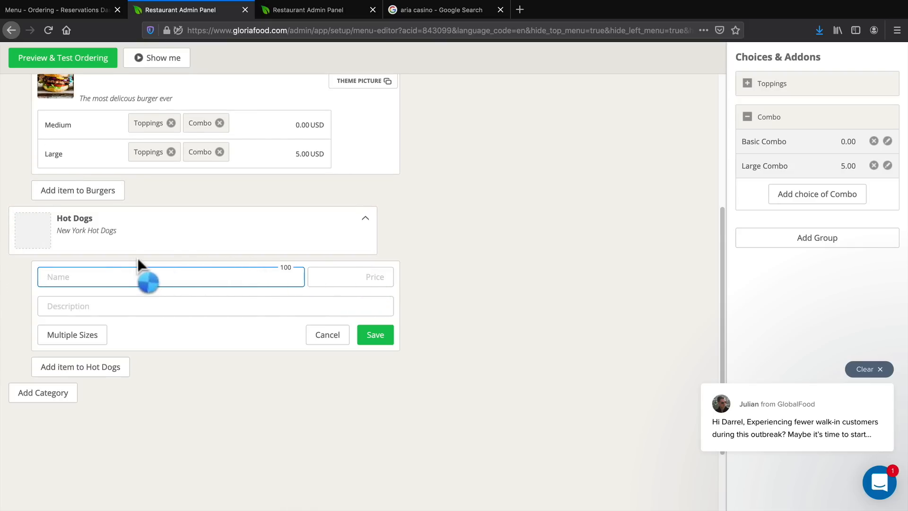
# Fill in a new Hot Dogs item named "Wilson Dog" priced at 10 with the description "The wilson dog is delicous angus beef".
pyautogui.click(85, 275)
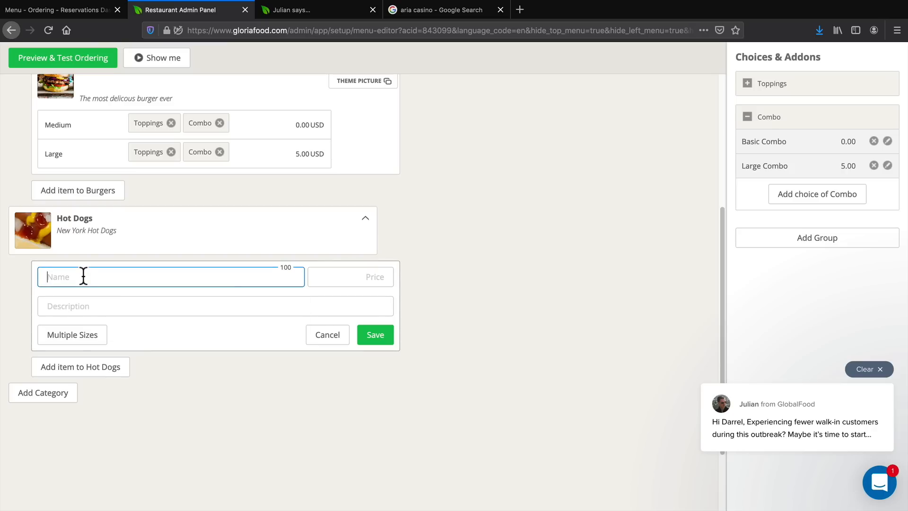
pyautogui.click(83, 276)
pyautogui.click(75, 313)
pyautogui.click(350, 277)
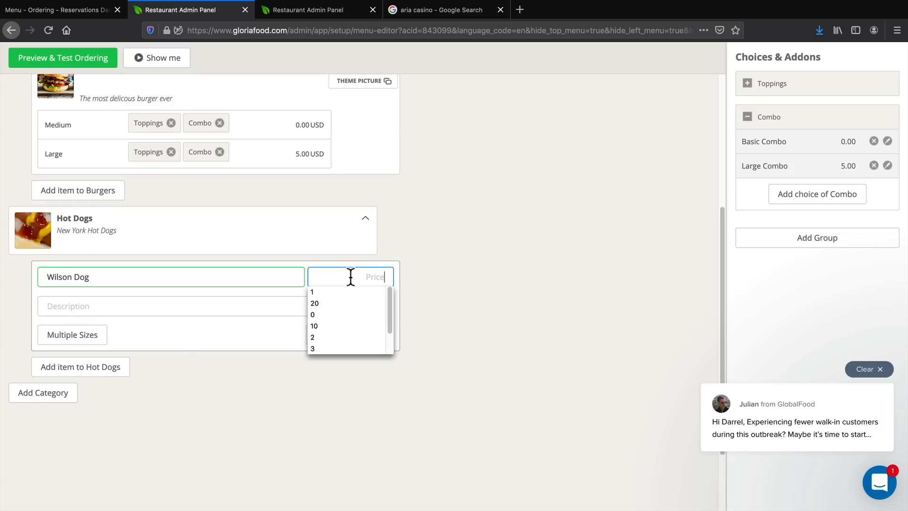
pyautogui.click(314, 325)
pyautogui.click(178, 303)
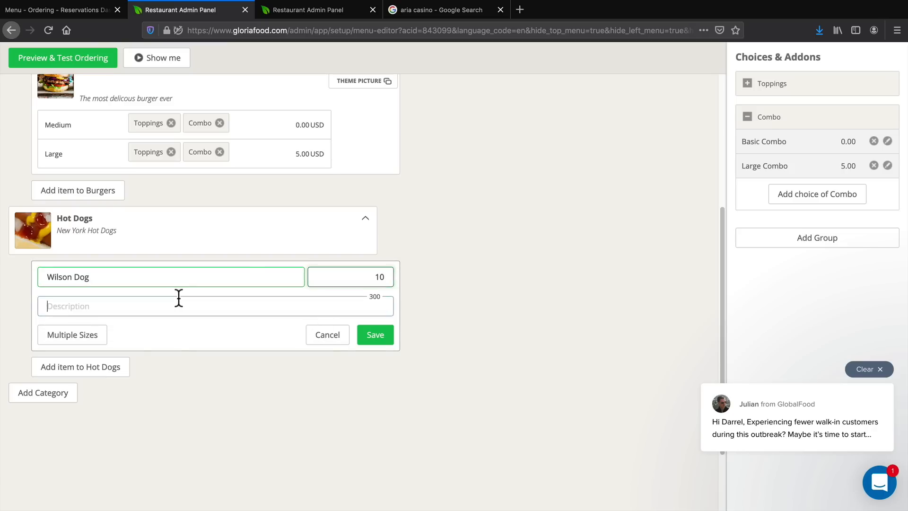
pyautogui.click(178, 303)
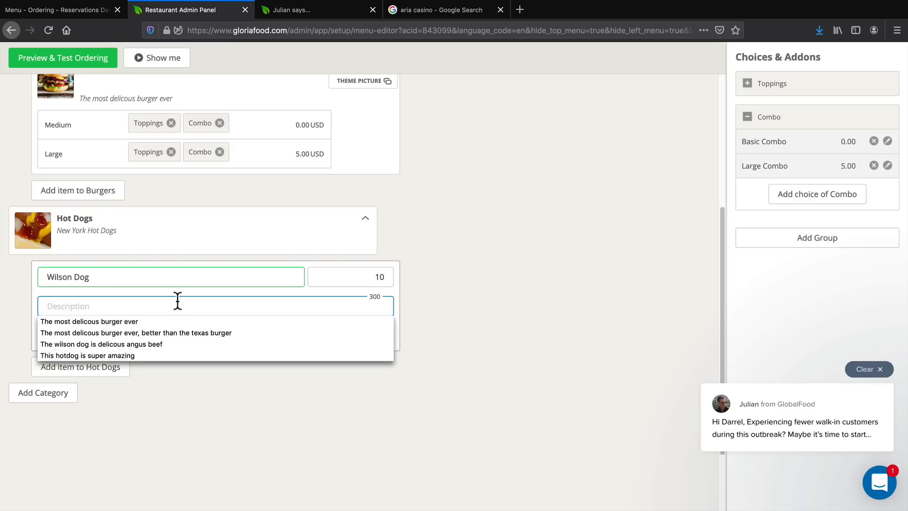
pyautogui.click(90, 343)
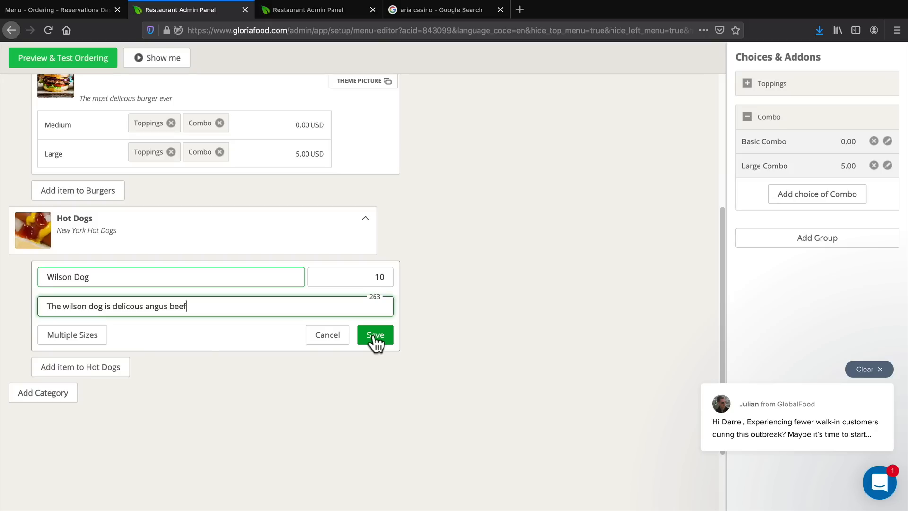
# Switch the Wilson Dog to multiple sizes and enter a Medium size priced at 0.
pyautogui.click(84, 337)
pyautogui.click(156, 332)
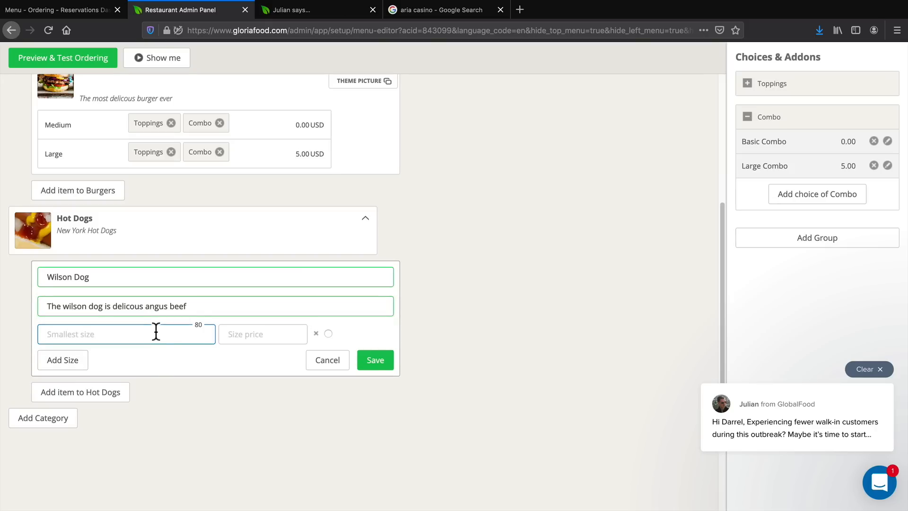
pyautogui.write('Medium')
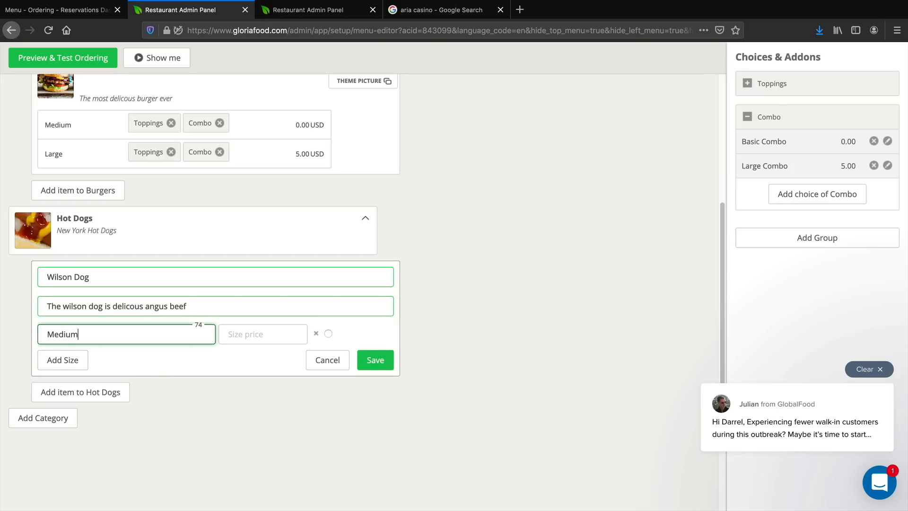
pyautogui.press('Tab')
pyautogui.write('0')
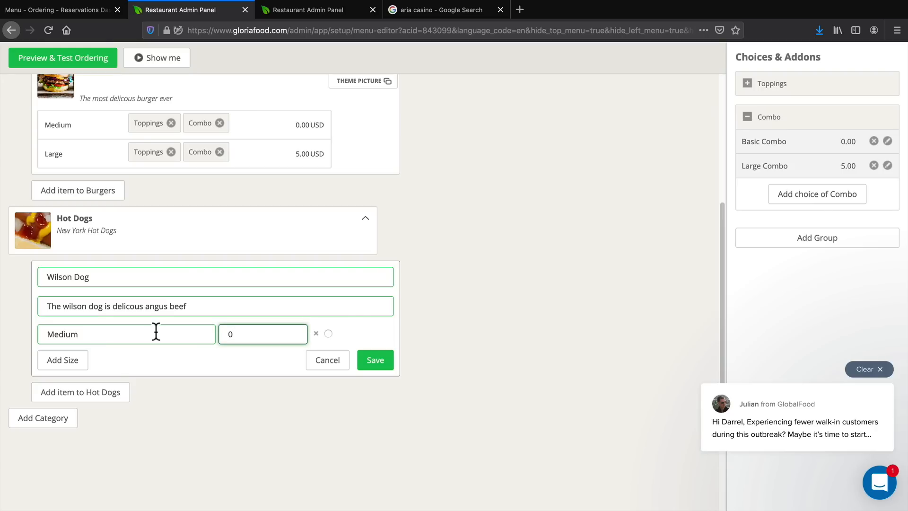
# Add a Large size priced at 5 to the Wilson Dog and save the item.
pyautogui.click(62, 361)
pyautogui.click(75, 357)
pyautogui.write('Large')
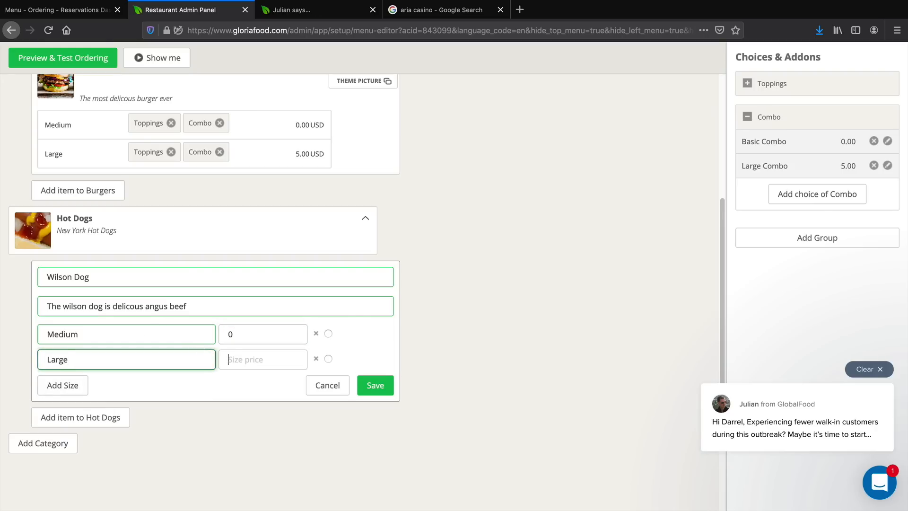
pyautogui.press('Tab')
pyautogui.write('5')
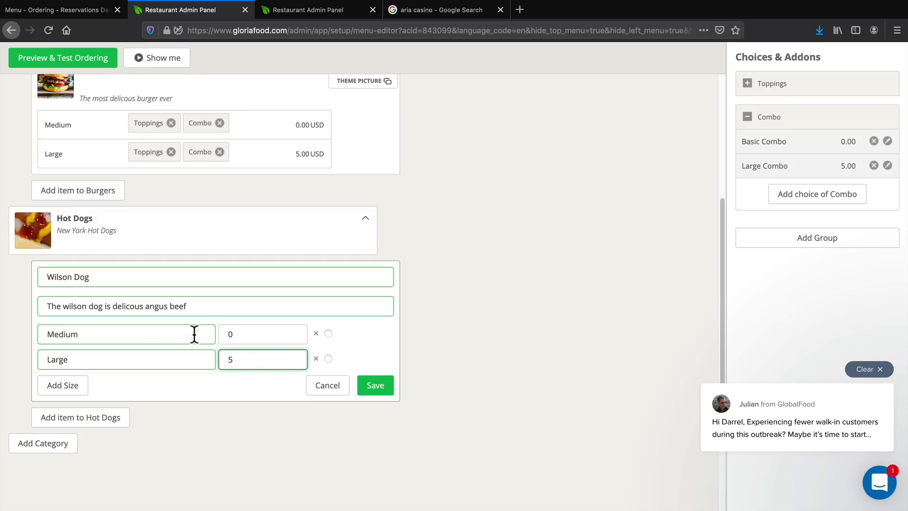
pyautogui.click(371, 386)
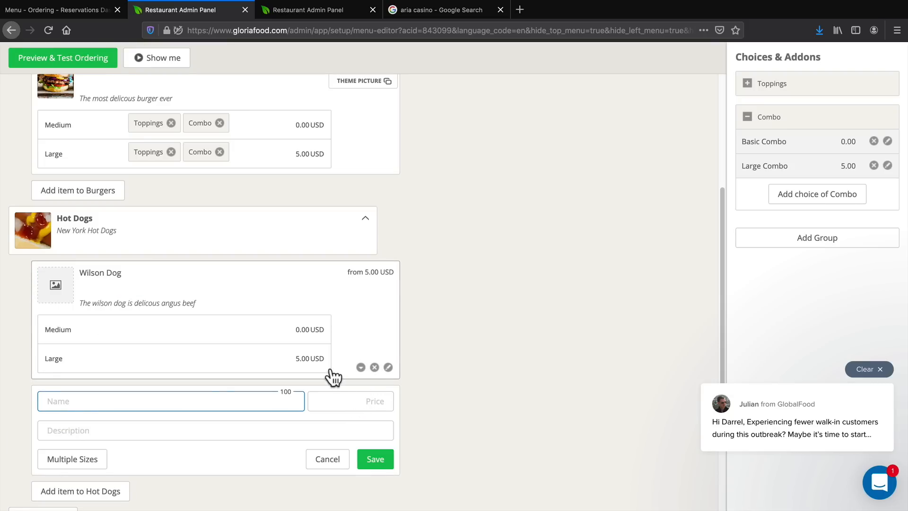
# Upload KFD_HOT_DOGS_HERO-0122.jpg from the Desktop as the Wilson Dog's picture.
pyautogui.click(65, 285)
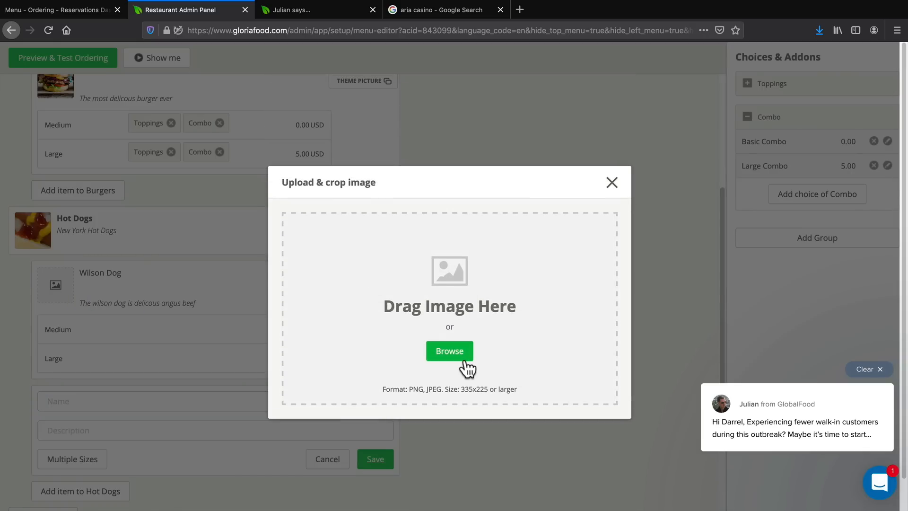
pyautogui.click(455, 350)
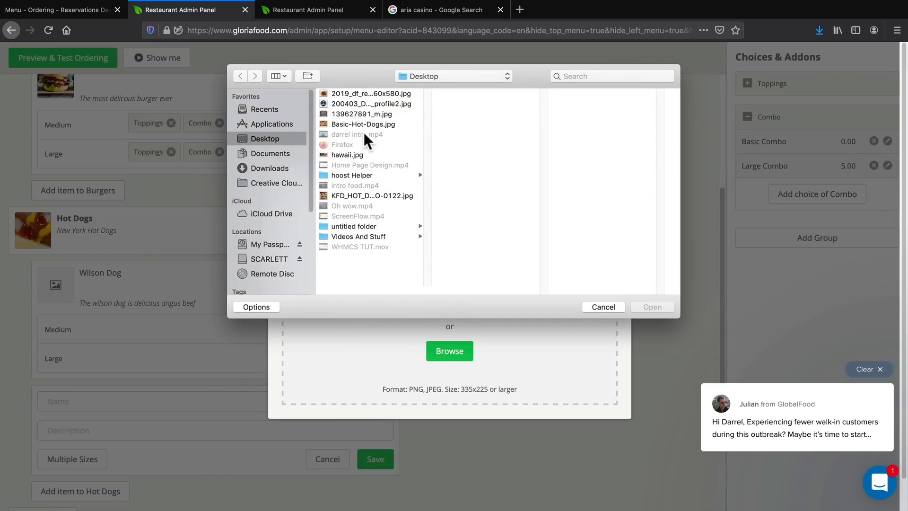
pyautogui.click(363, 198)
pyautogui.click(643, 306)
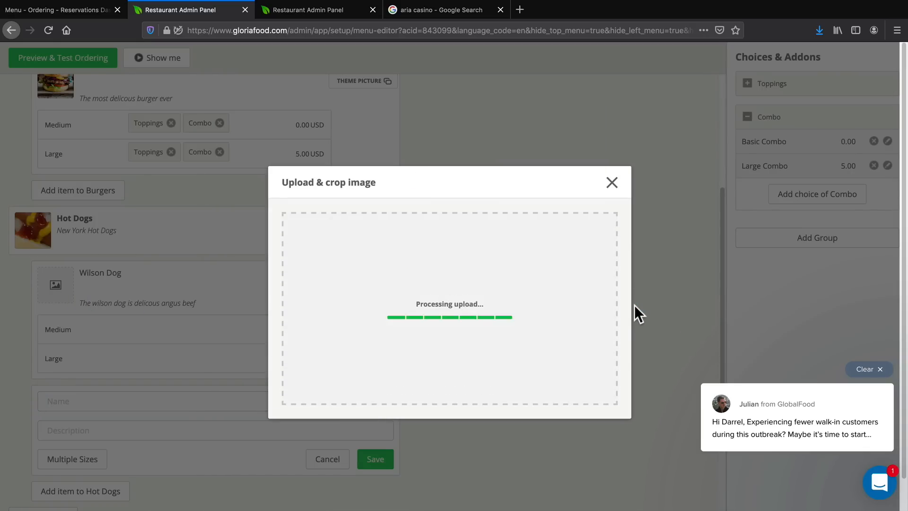
pyautogui.click(593, 480)
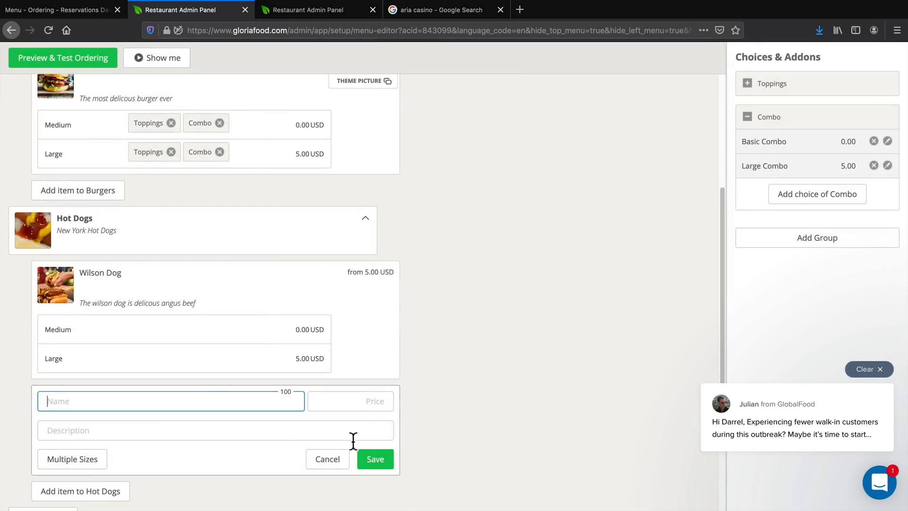
# Add a Hot Dogs item named "Youtube Dog" priced at 5 with the description "This hotdog is super amazing" and save it.
pyautogui.scroll(-1, 248, 423)
pyautogui.click(209, 369)
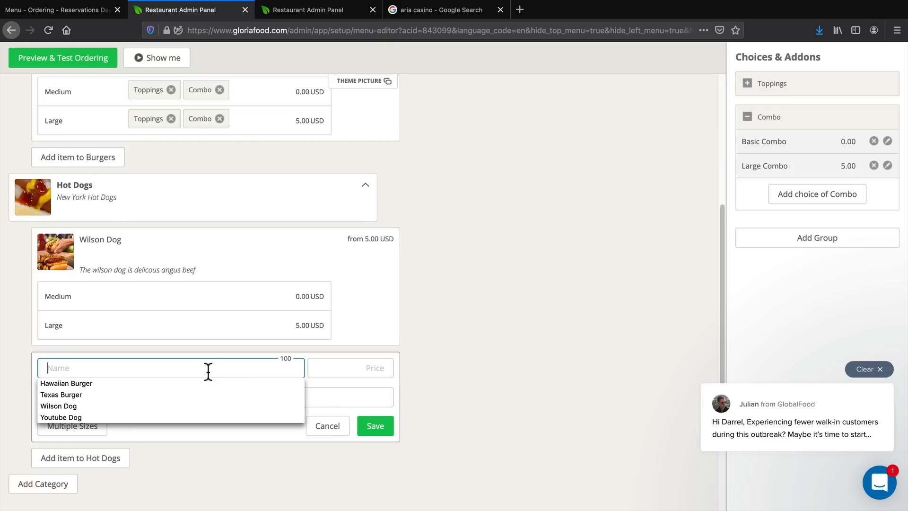
pyautogui.click(75, 416)
pyautogui.click(344, 368)
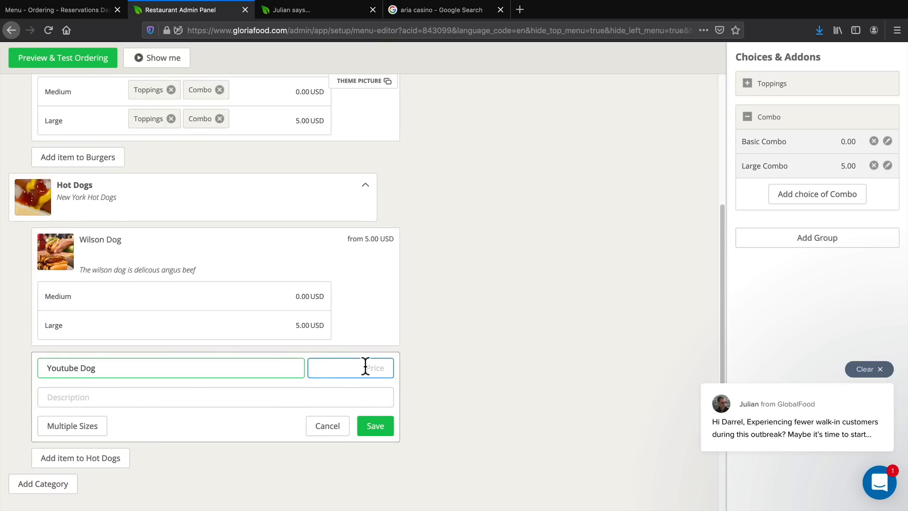
pyautogui.write('5')
pyautogui.press('Tab')
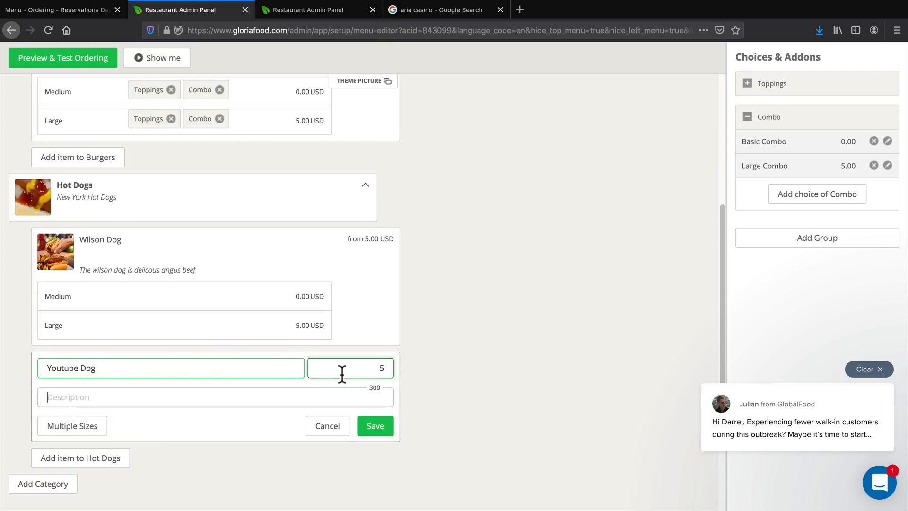
pyautogui.click(261, 397)
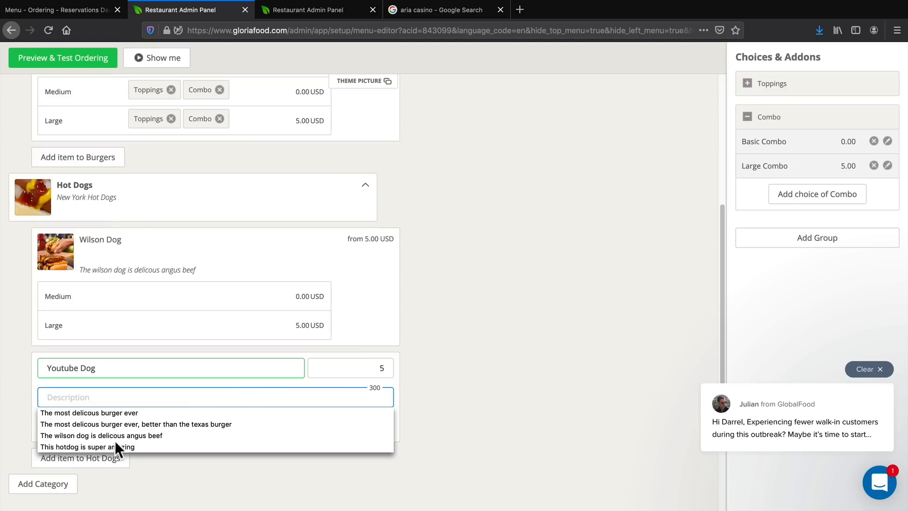
pyautogui.click(83, 445)
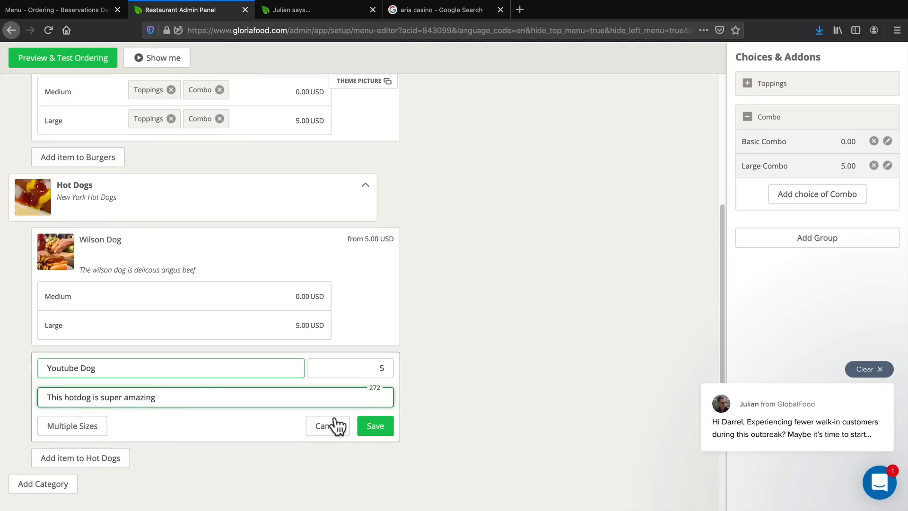
pyautogui.click(375, 425)
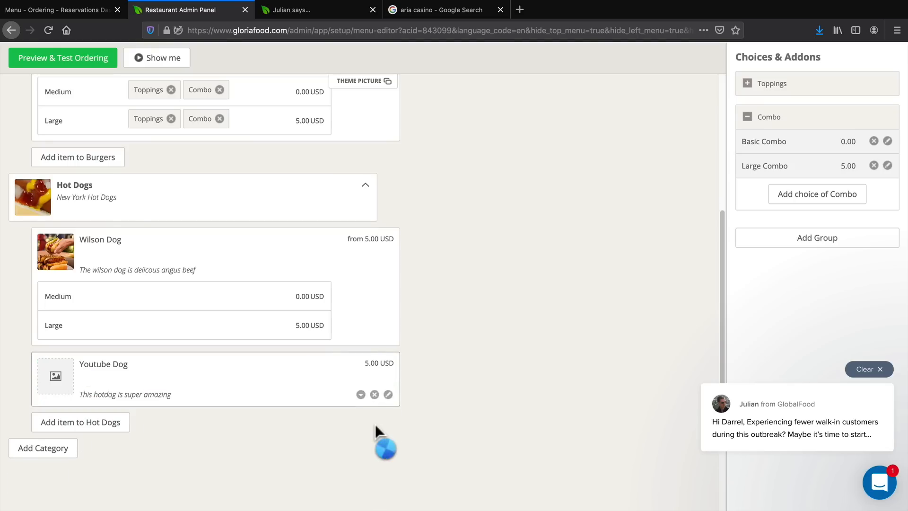
# Upload Basic-Hot-Dogs.jpg from the Desktop as the Youtube Dog's picture and dismiss the blank new-item form.
pyautogui.click(56, 376)
pyautogui.click(454, 351)
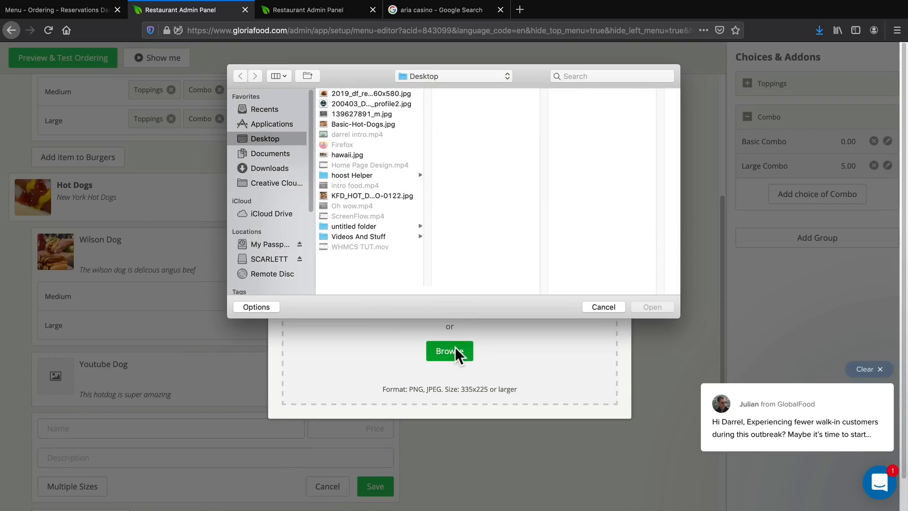
pyautogui.click(389, 196)
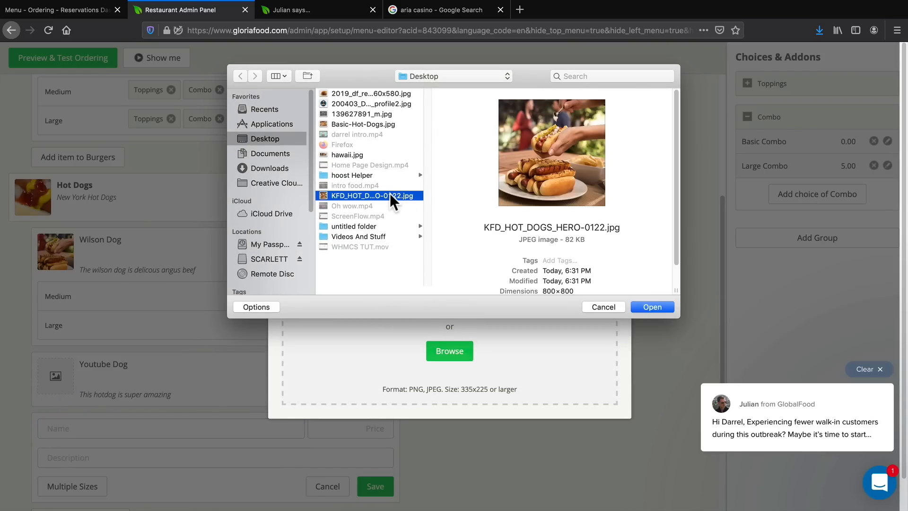
pyautogui.click(372, 123)
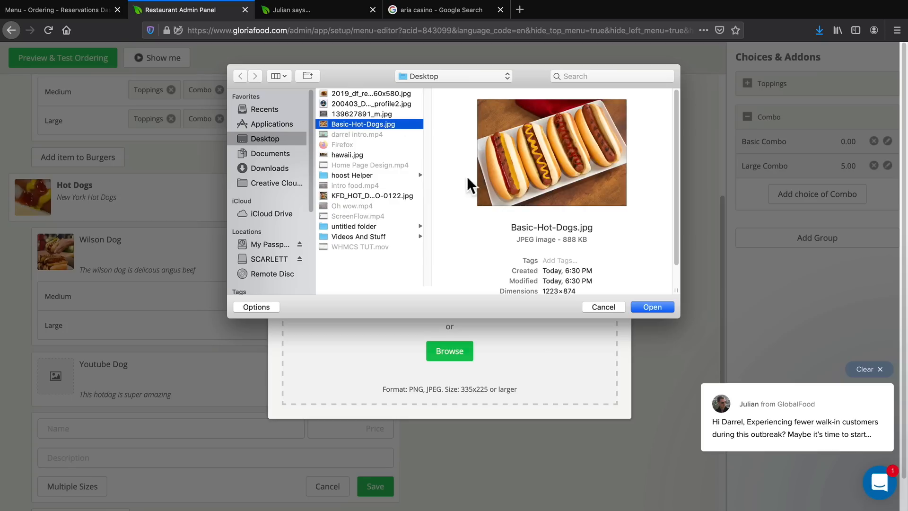
pyautogui.click(652, 307)
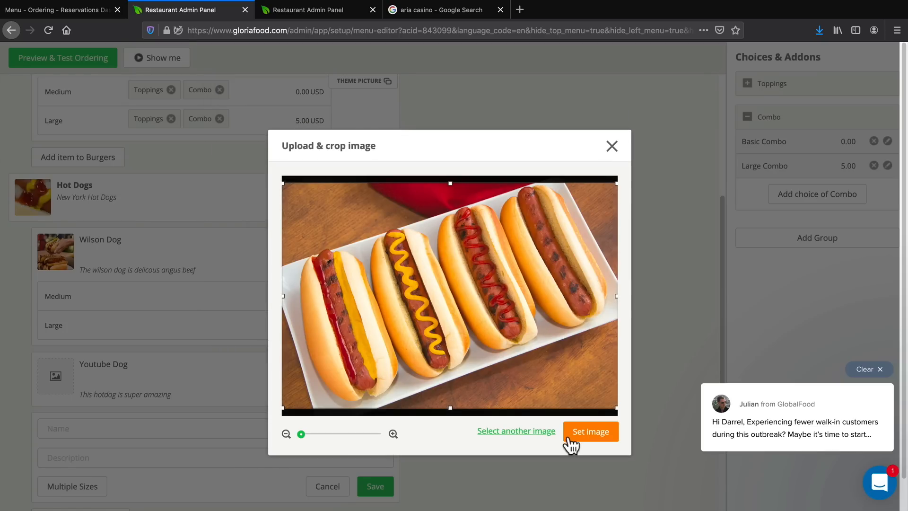
pyautogui.click(570, 432)
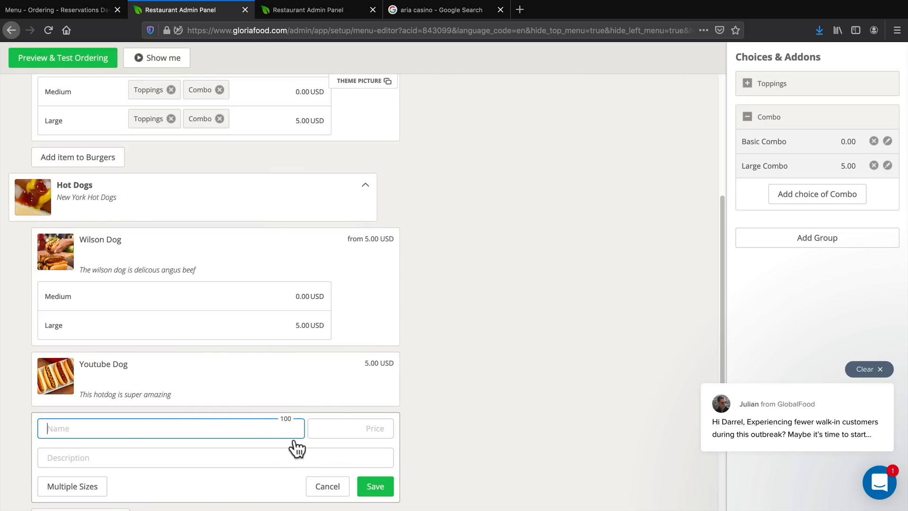
pyautogui.click(326, 490)
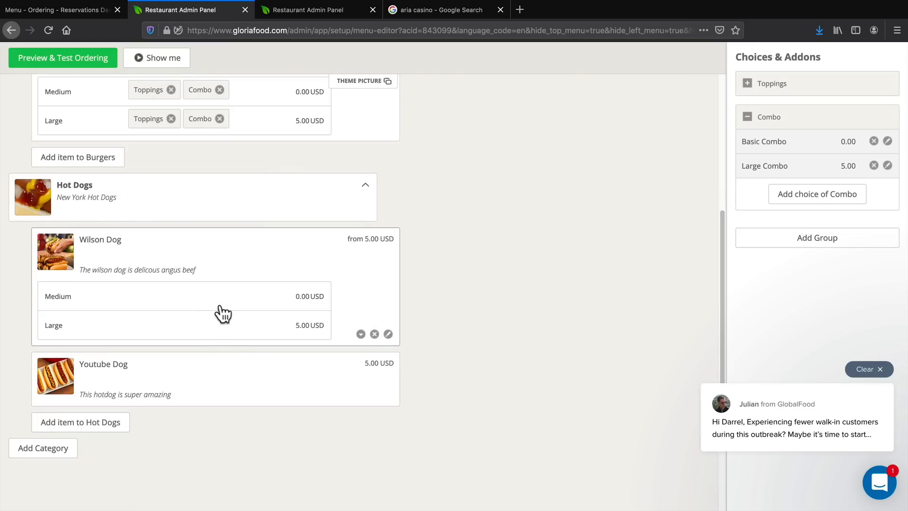
# Edit the Youtube Dog to use multiple sizes, with a Medium size priced at 0.
pyautogui.click(388, 395)
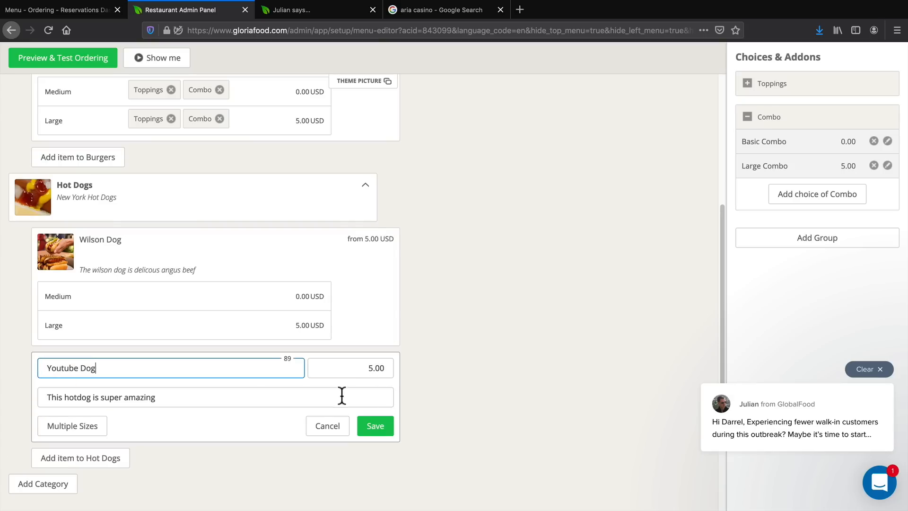
pyautogui.click(92, 428)
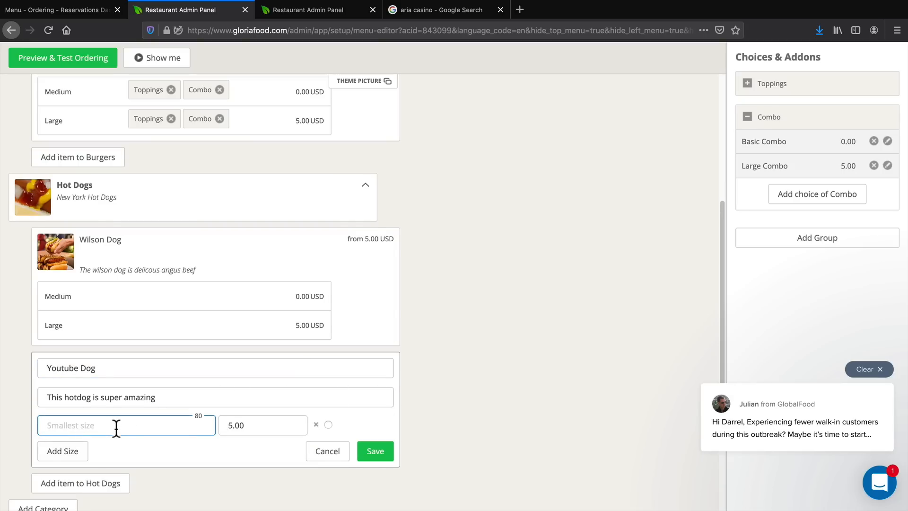
pyautogui.write('Medium')
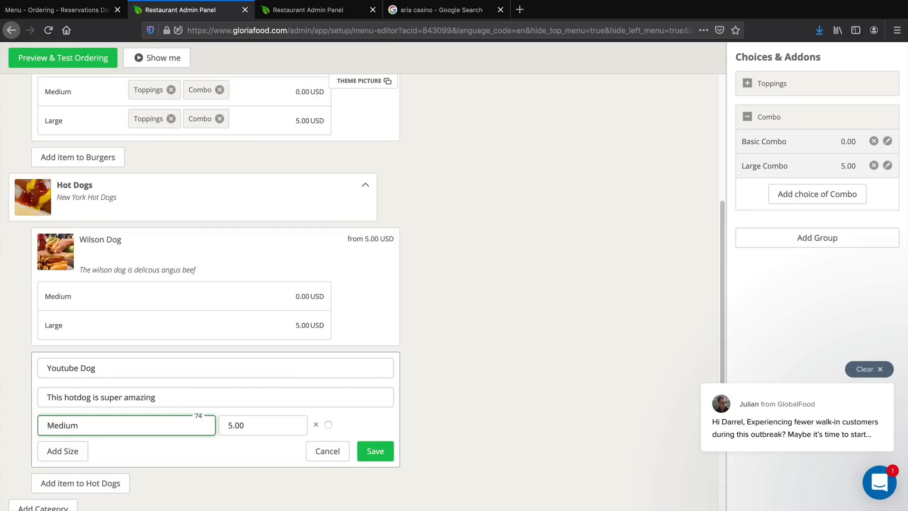
pyautogui.press('Tab')
pyautogui.write('90')
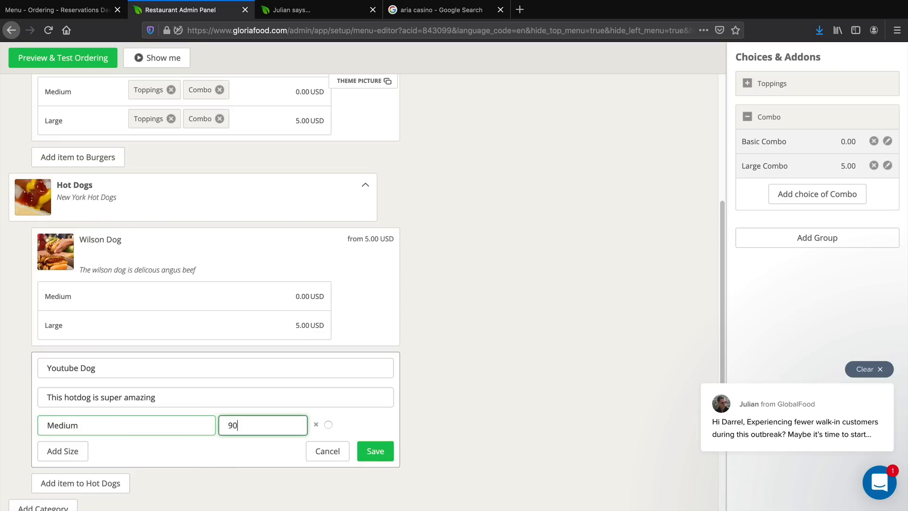
pyautogui.press('BackSpace')
pyautogui.write('0')
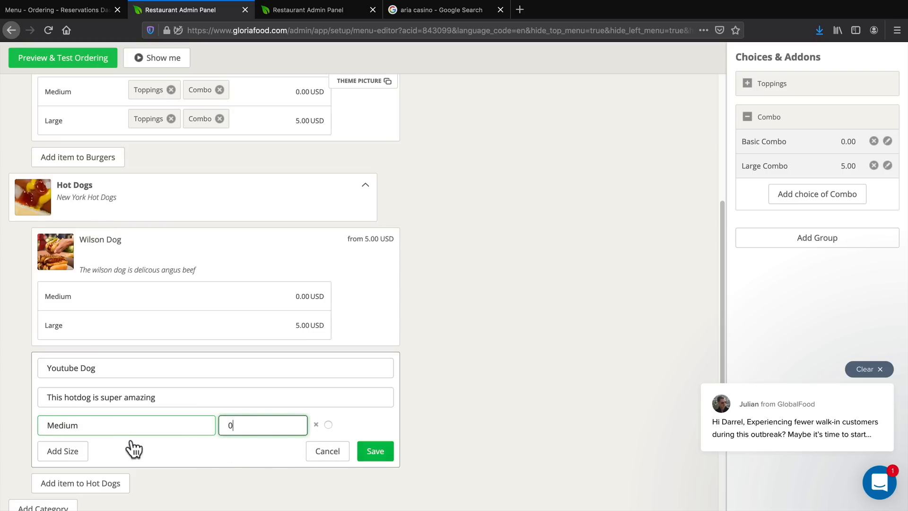
# Add a Large size priced at 5 to the Youtube Dog and save the item.
pyautogui.click(66, 451)
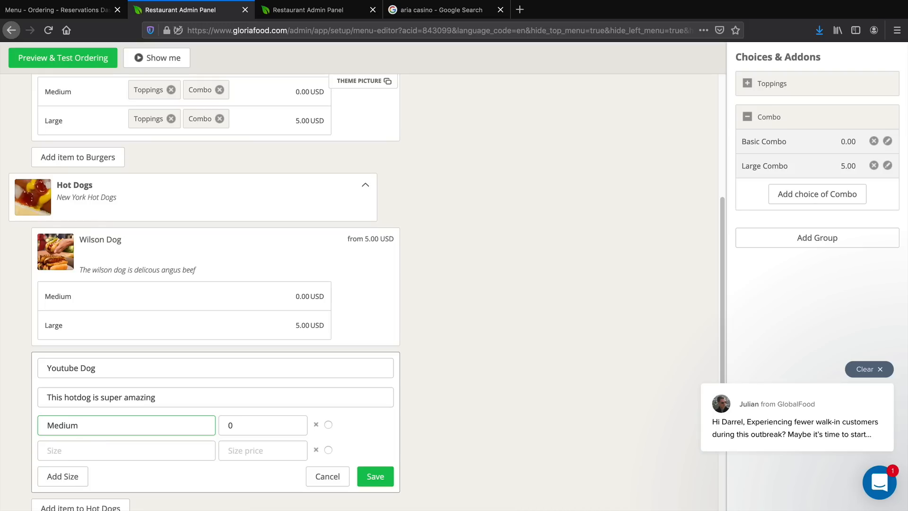
pyautogui.click(69, 447)
pyautogui.write('Large')
pyautogui.press('Tab')
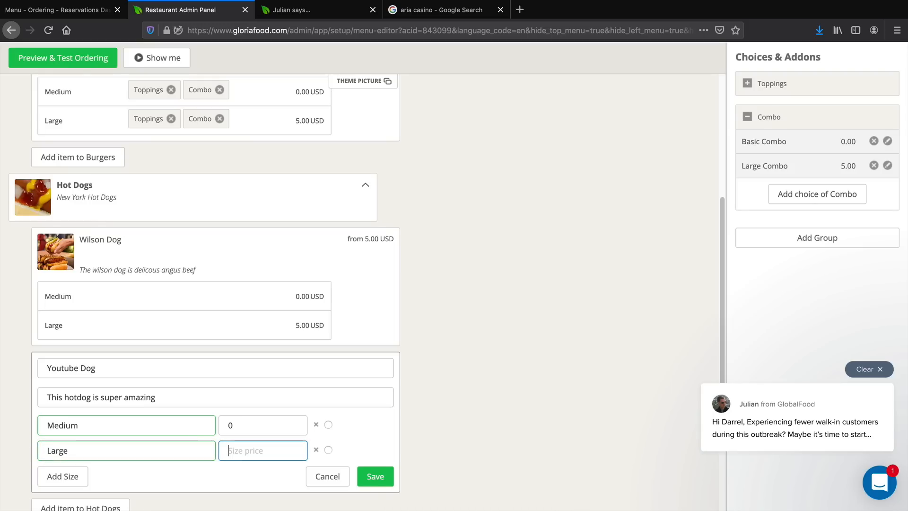
pyautogui.write('5')
pyautogui.click(367, 478)
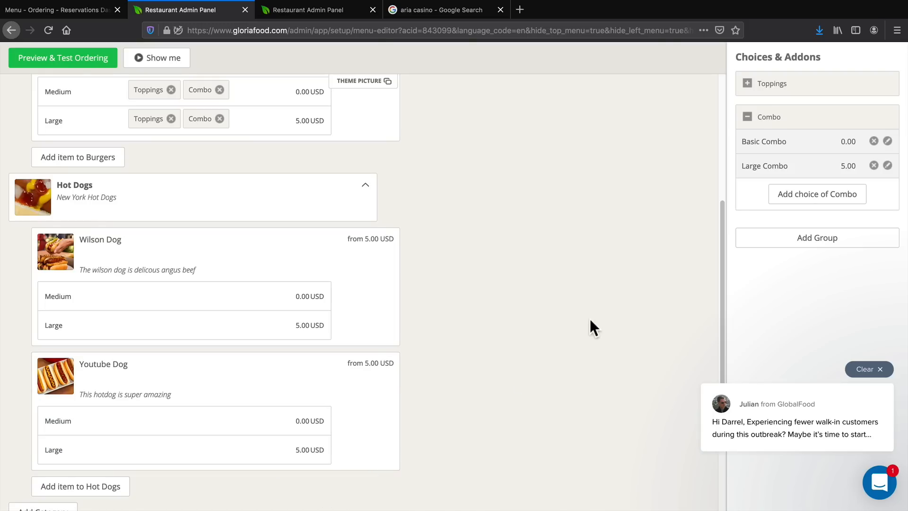
# Assign the Combo choice group to the Medium and Large sizes of both the Wilson Dog and the Youtube Dog.
pyautogui.click(751, 119)
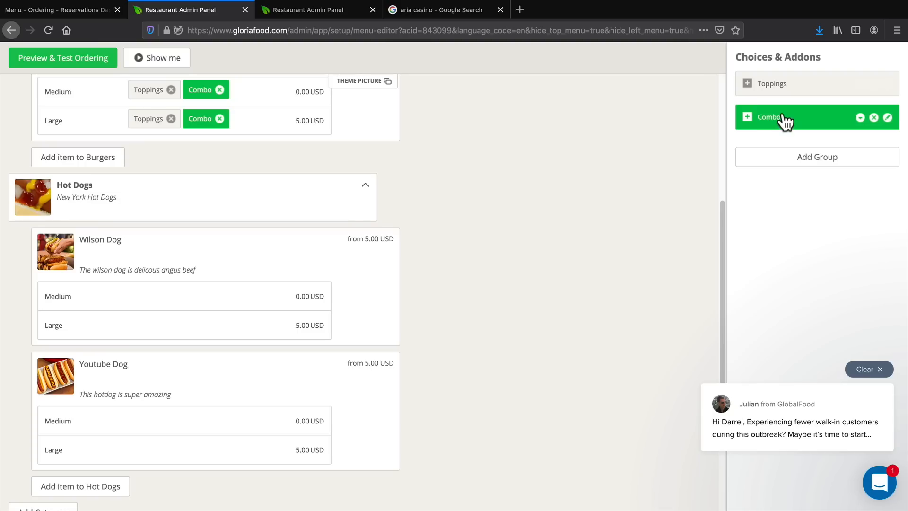
pyautogui.moveTo(785, 121); pyautogui.dragTo(152, 304)
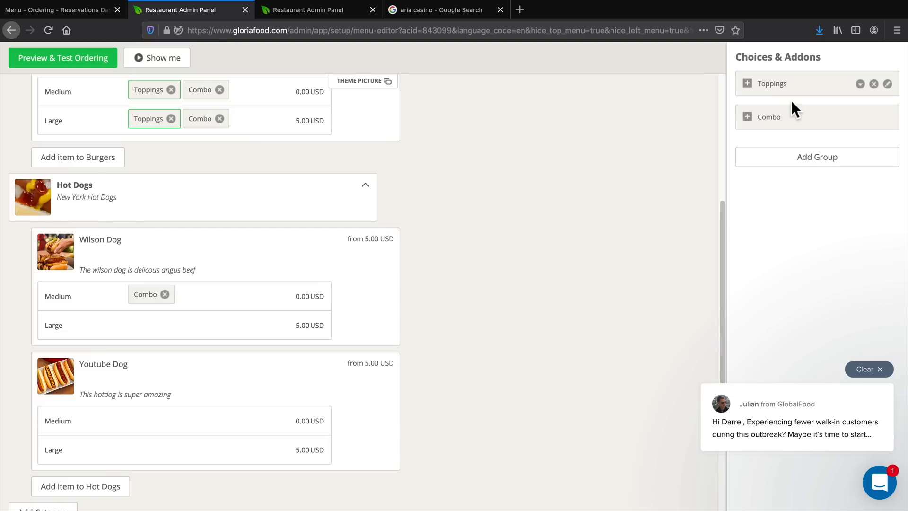
pyautogui.moveTo(800, 121); pyautogui.dragTo(146, 327)
pyautogui.moveTo(817, 124); pyautogui.dragTo(151, 421)
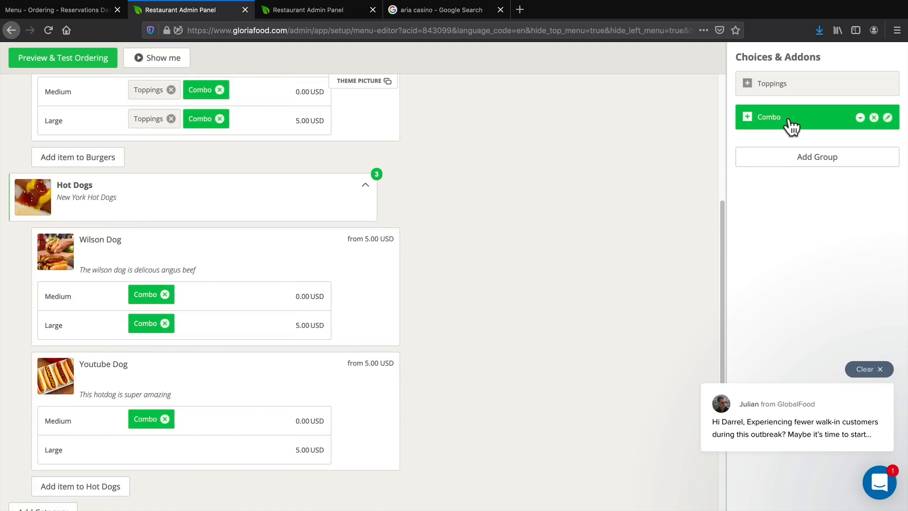
pyautogui.moveTo(792, 125); pyautogui.dragTo(161, 452)
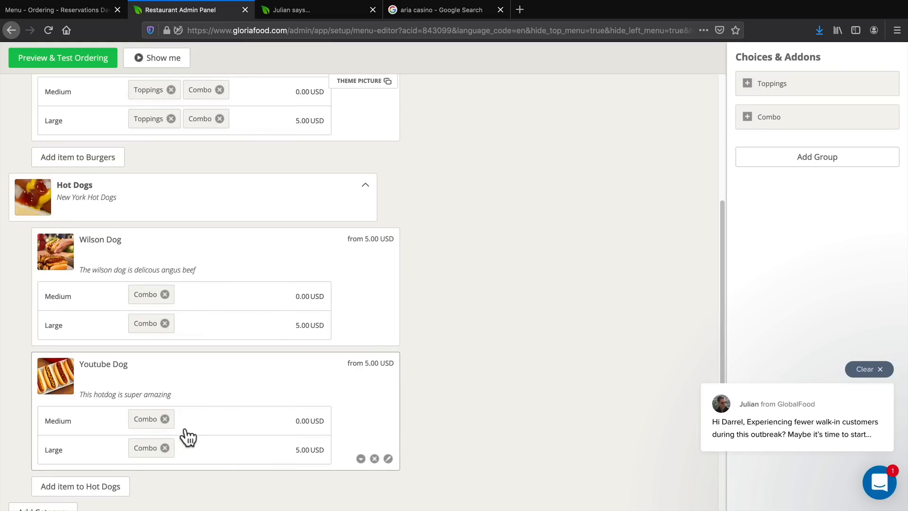
pyautogui.scroll(-2, 452, 337)
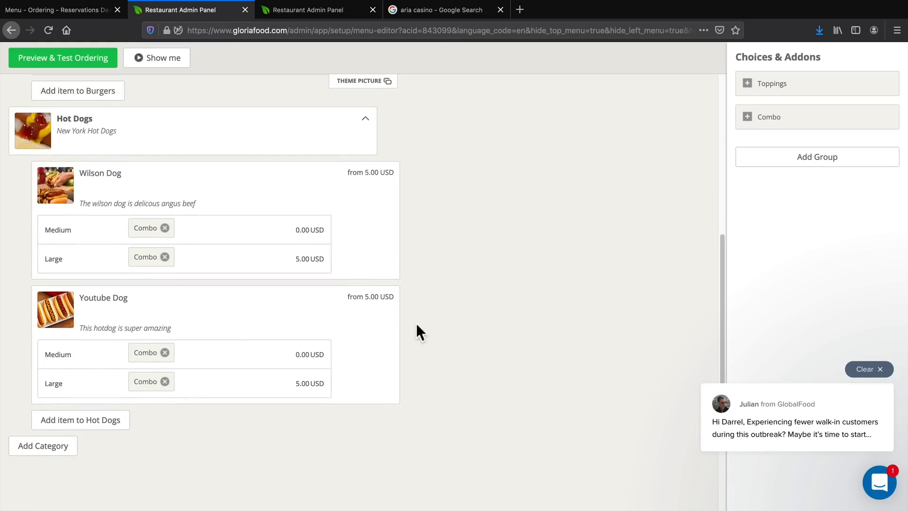
pyautogui.scroll(8, 417, 325)
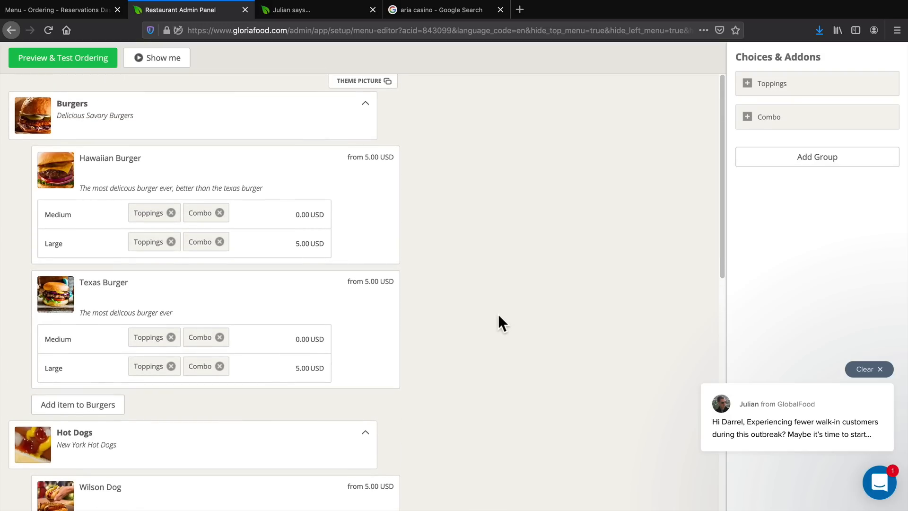
pyautogui.scroll(-1, 499, 315)
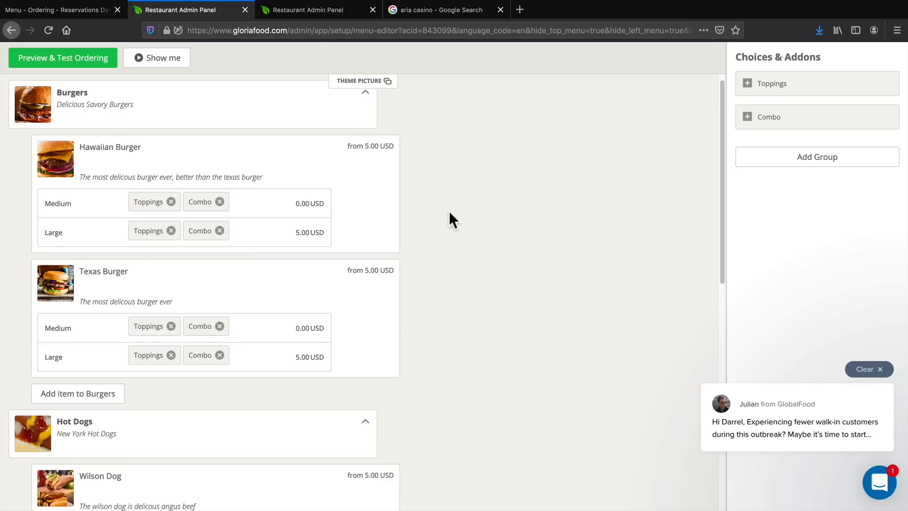
# Open the plugin's website publishing page in WordPress and copy the See MENU & Order button's shortcode.
pyautogui.click(61, 9)
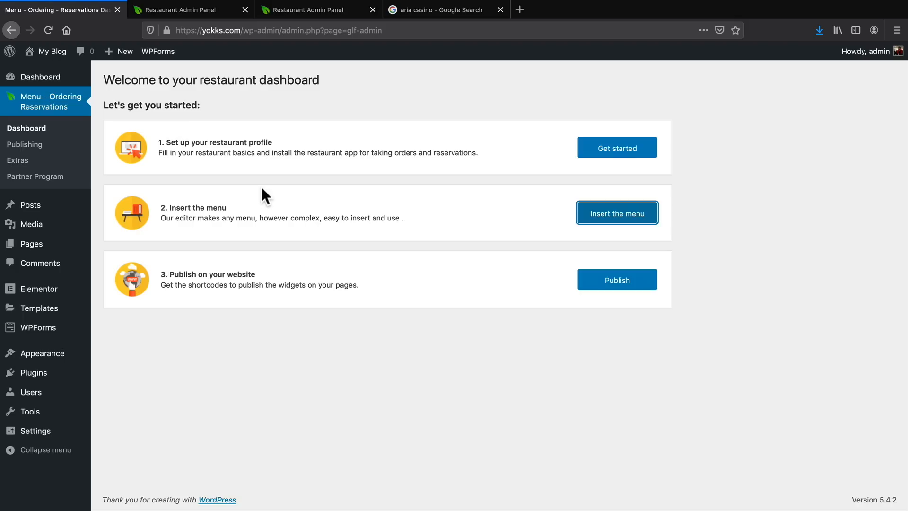
pyautogui.click(588, 282)
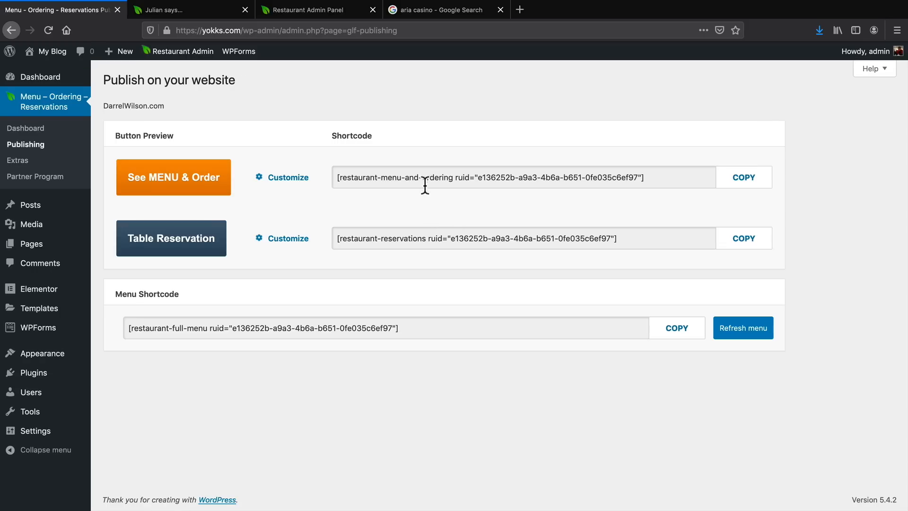
pyautogui.doubleClick(424, 182)
pyautogui.rightClick(425, 176)
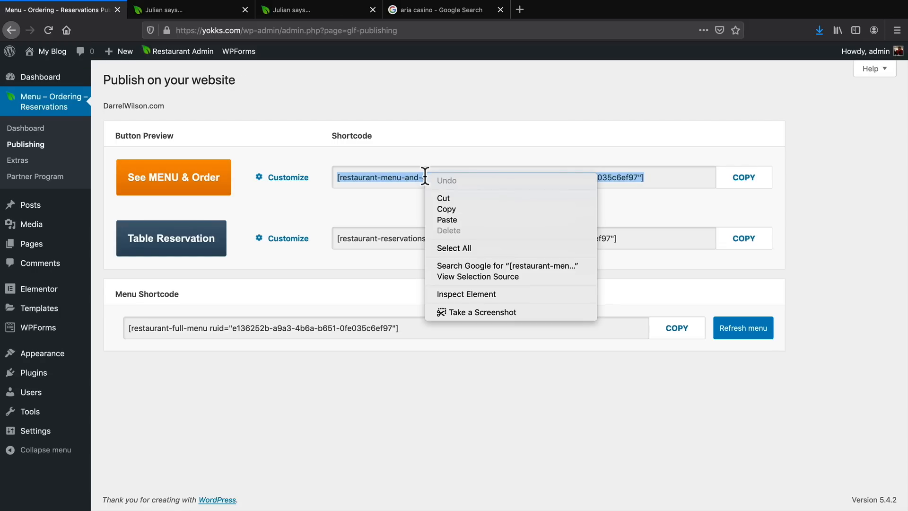
pyautogui.click(446, 209)
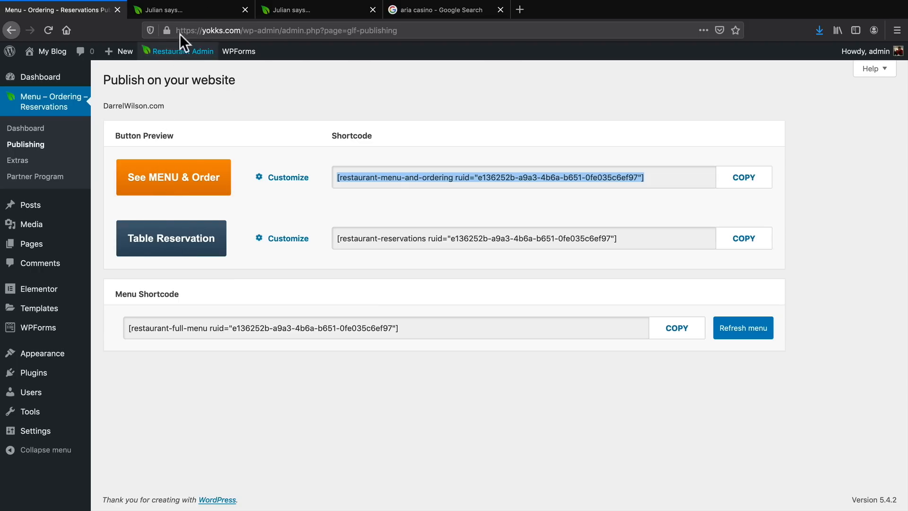
# Load yokks.com in the first Restaurant Admin Panel browser tab and open the Home page for editing in Elementor.
pyautogui.click(273, 10)
pyautogui.moveTo(273, 11); pyautogui.dragTo(220, 14)
pyautogui.click(212, 30)
pyautogui.write('yokks.com')
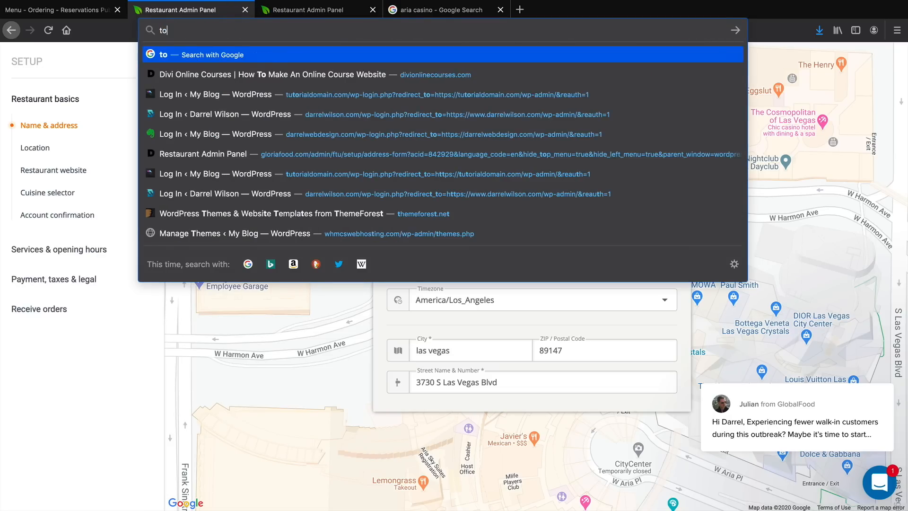
pyautogui.press('Return')
pyautogui.click(278, 57)
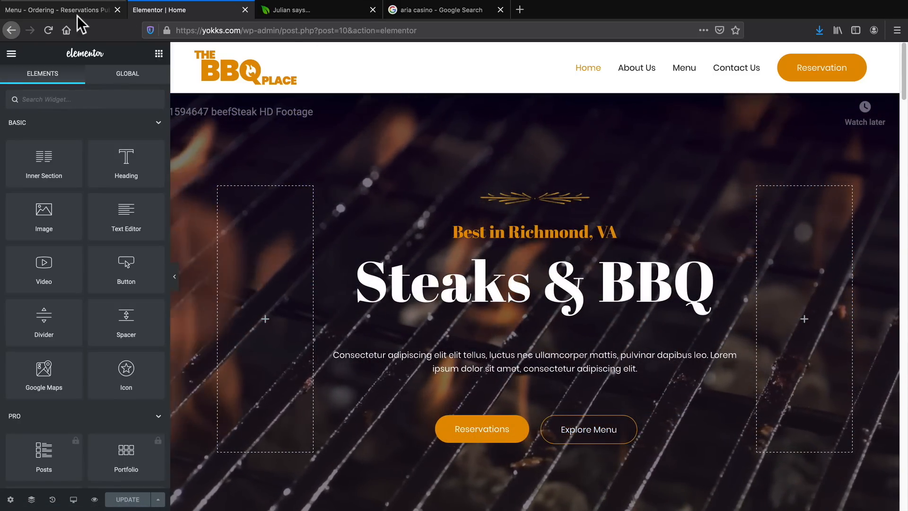
# Change the See MENU & Order button's font to "Comic Sans MS", cursive, sans-serif on the publishing page and save it.
pyautogui.click(66, 10)
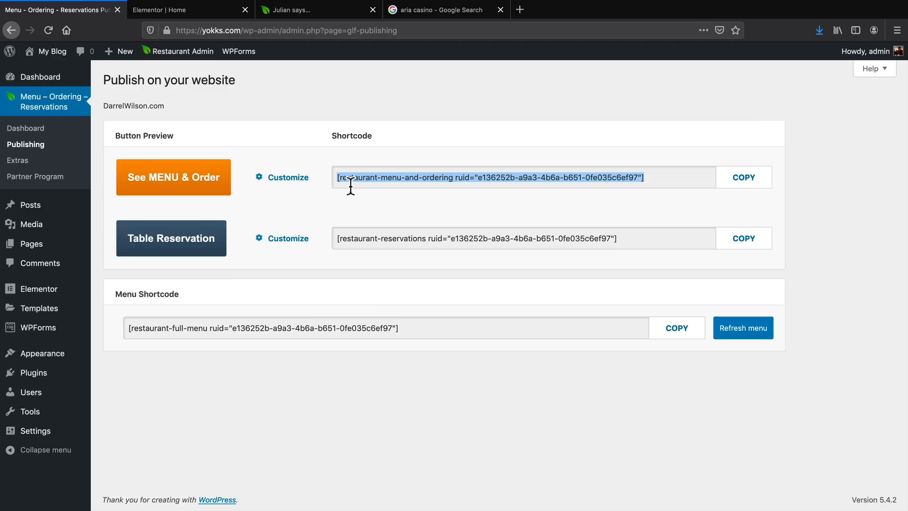
pyautogui.click(260, 177)
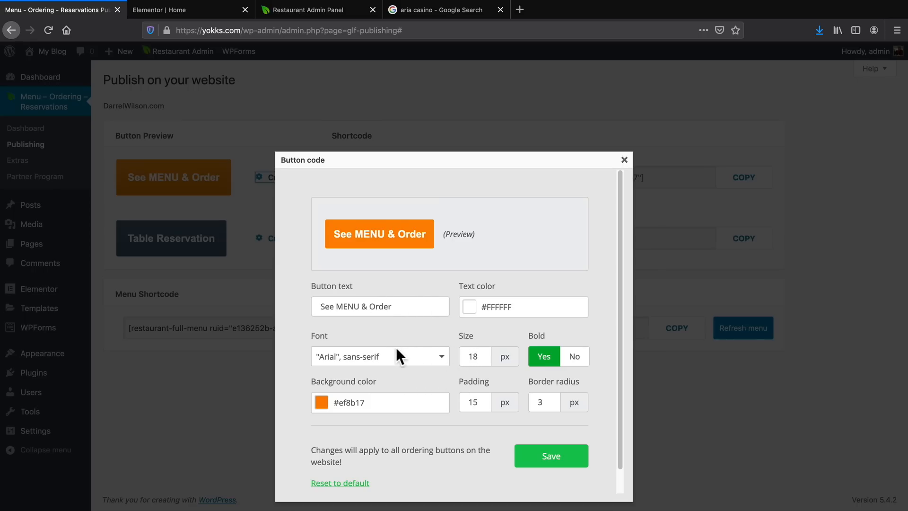
pyautogui.click(396, 360)
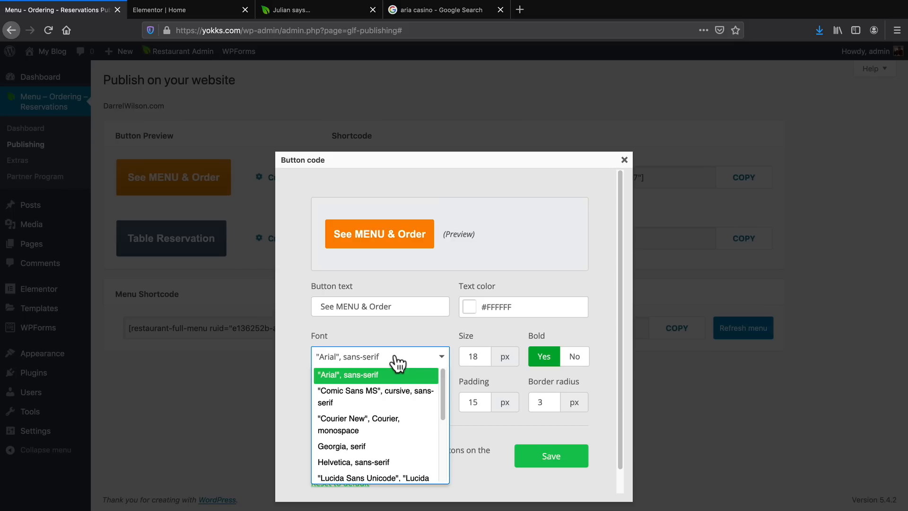
pyautogui.click(402, 395)
pyautogui.click(530, 453)
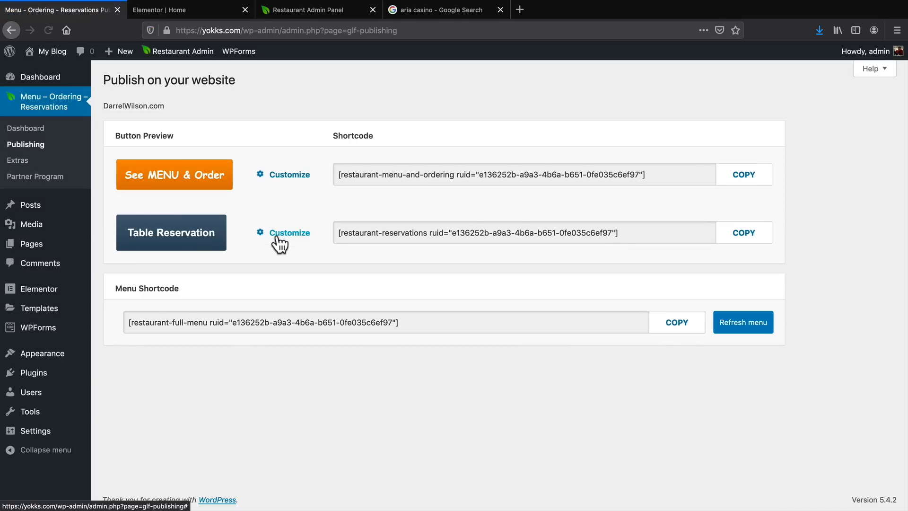
# Change the Table Reservation button's font to "Comic Sans MS", cursive, sans-serif and save it.
pyautogui.click(279, 239)
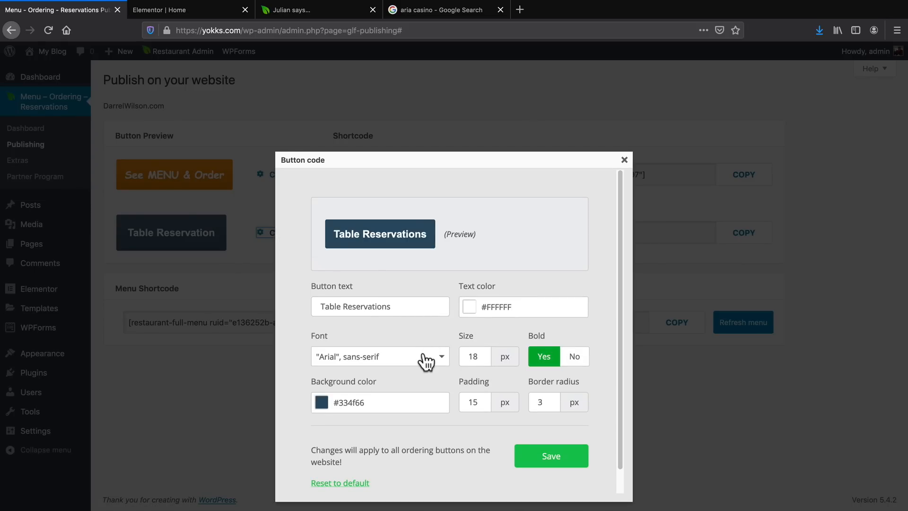
pyautogui.click(405, 368)
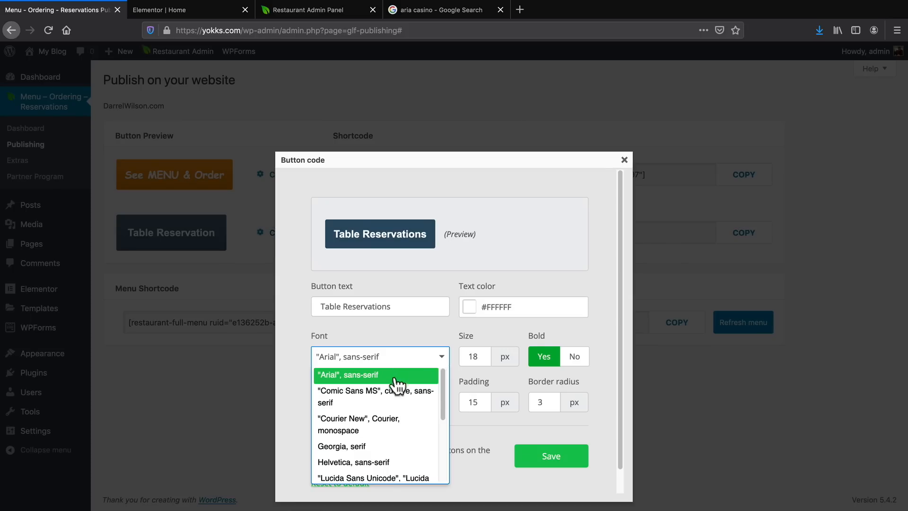
pyautogui.click(385, 398)
pyautogui.click(550, 455)
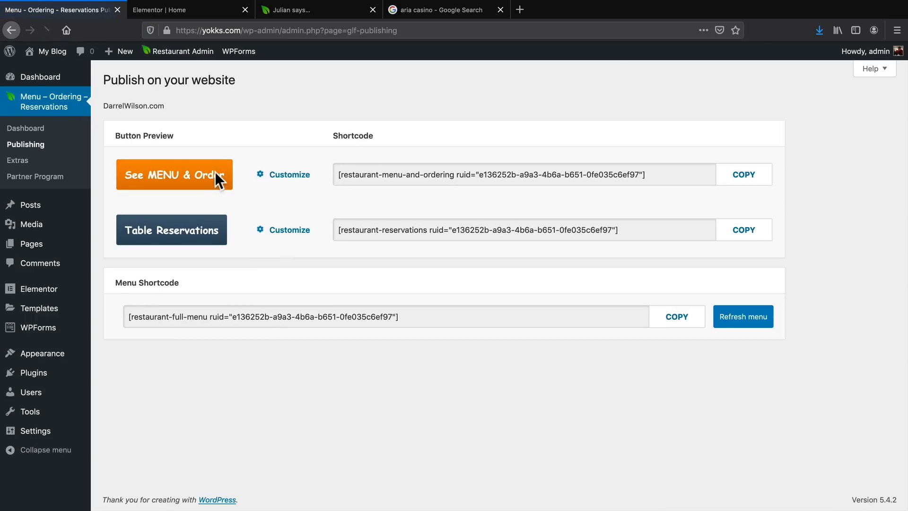
# Copy the restaurant-menu-and-ordering shortcode of the restyled See MENU & Order button.
pyautogui.tripleClick(353, 180)
pyautogui.rightClick(354, 179)
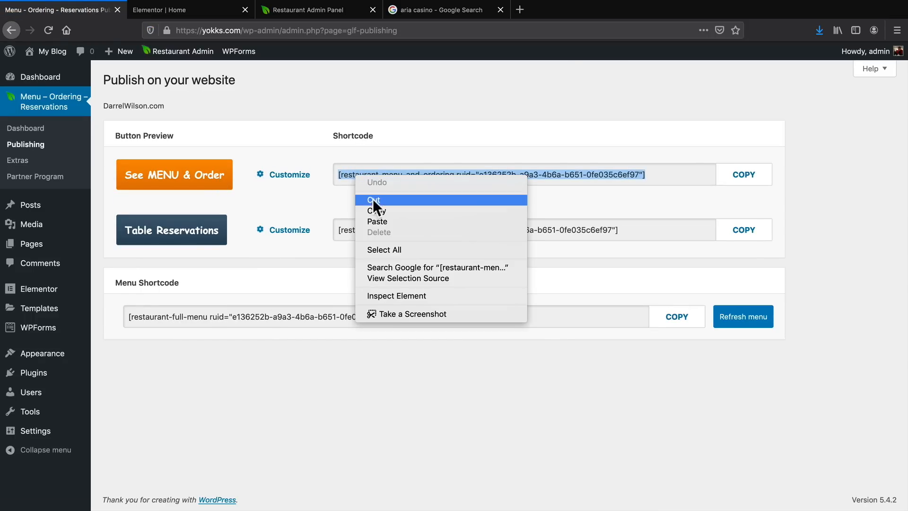
pyautogui.click(372, 201)
# Find the Shortcode widget in Elementor and delete the Explore Menu and Reservations buttons from the Home page's hero section.
pyautogui.click(178, 10)
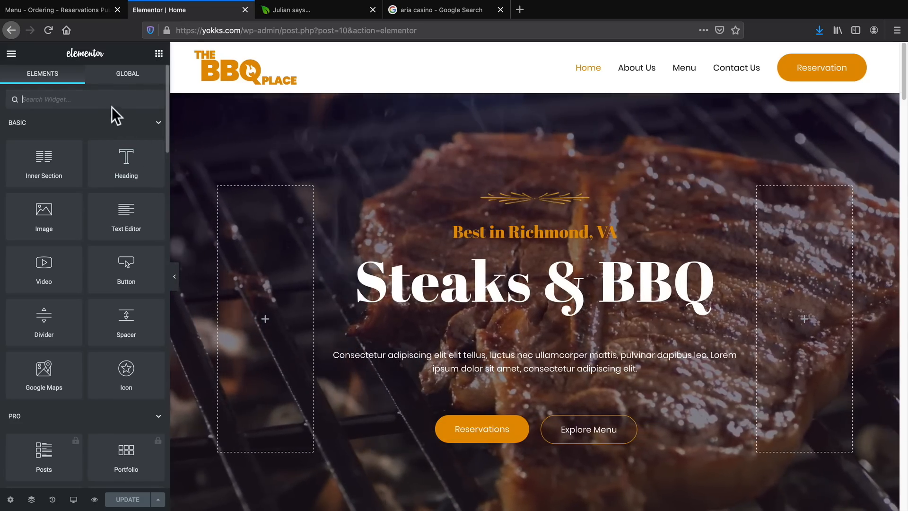
pyautogui.write('shortcode')
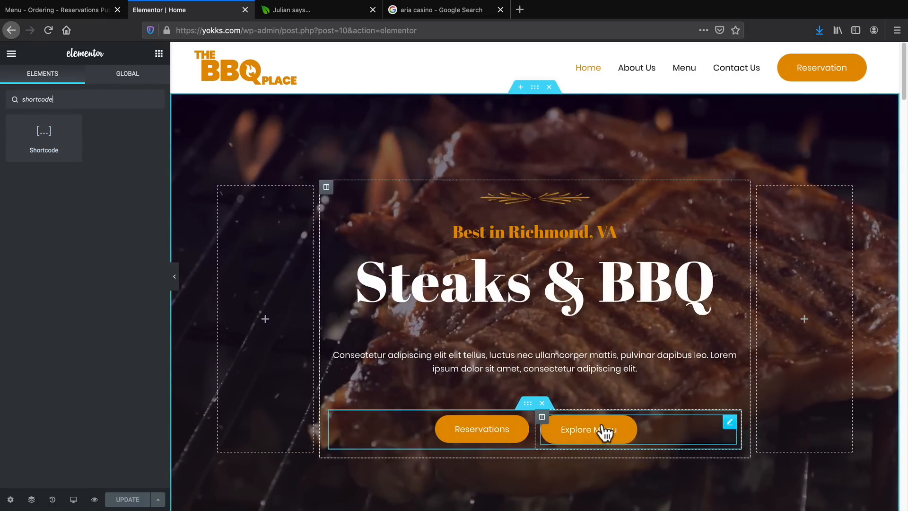
pyautogui.rightClick(604, 431)
pyautogui.click(629, 499)
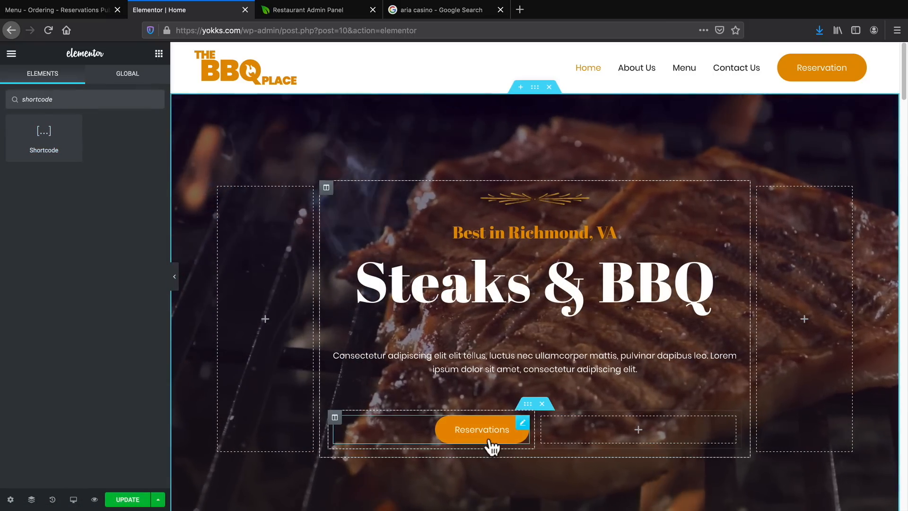
pyautogui.rightClick(487, 435)
pyautogui.click(516, 499)
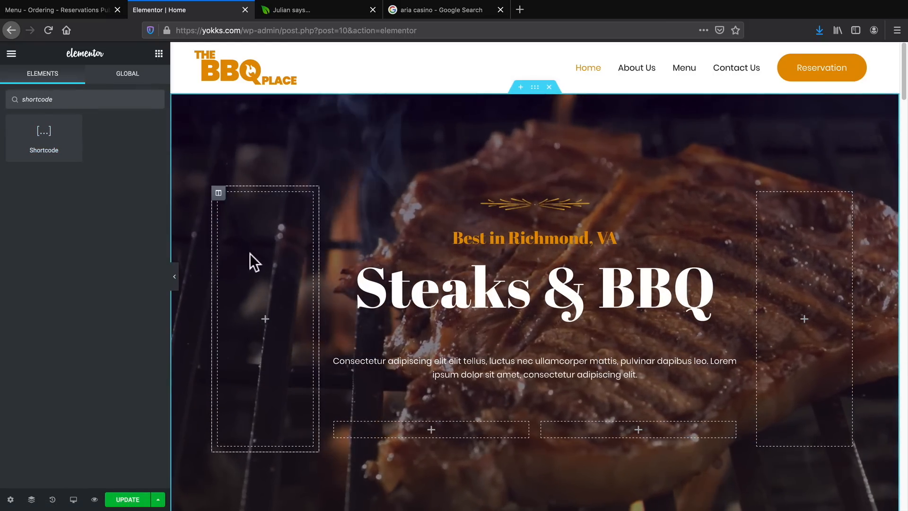
# Place a Shortcode widget in the hero's empty right button column, paste the menu-and-ordering shortcode and apply it.
pyautogui.moveTo(44, 133); pyautogui.dragTo(630, 433)
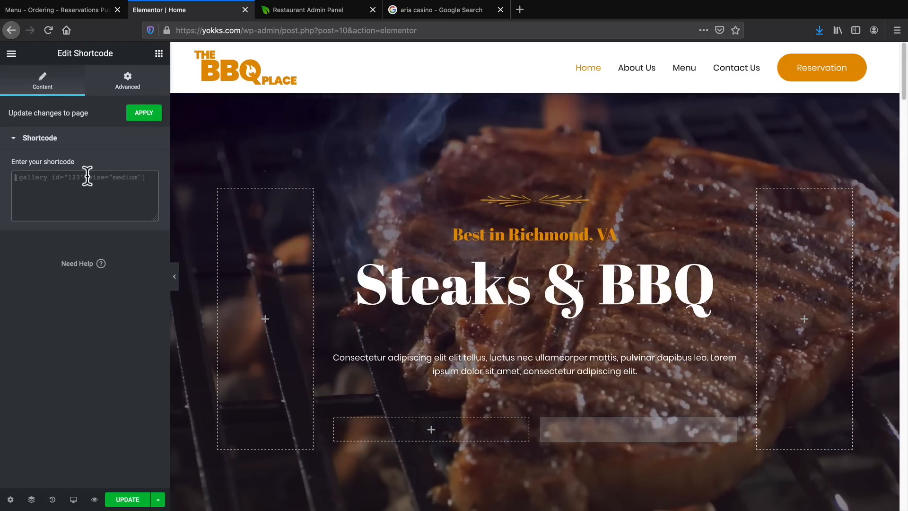
pyautogui.rightClick(89, 175)
pyautogui.click(110, 219)
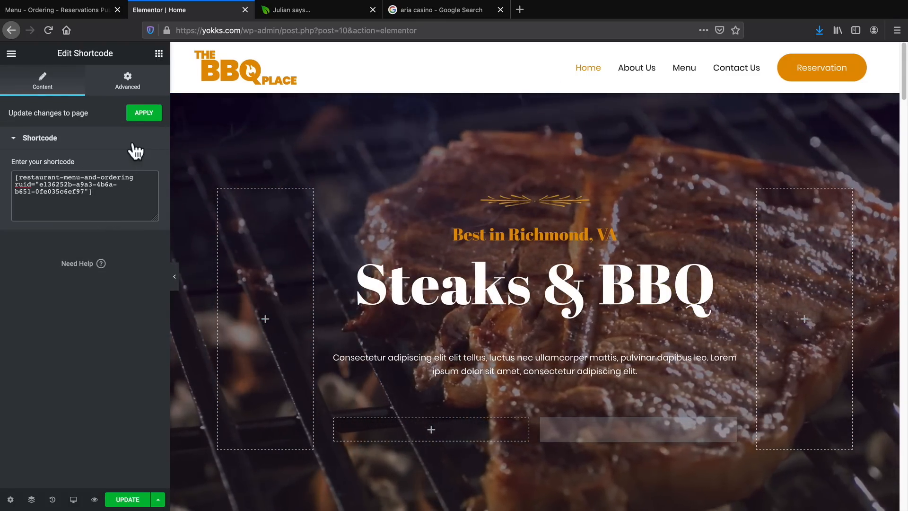
pyautogui.click(140, 116)
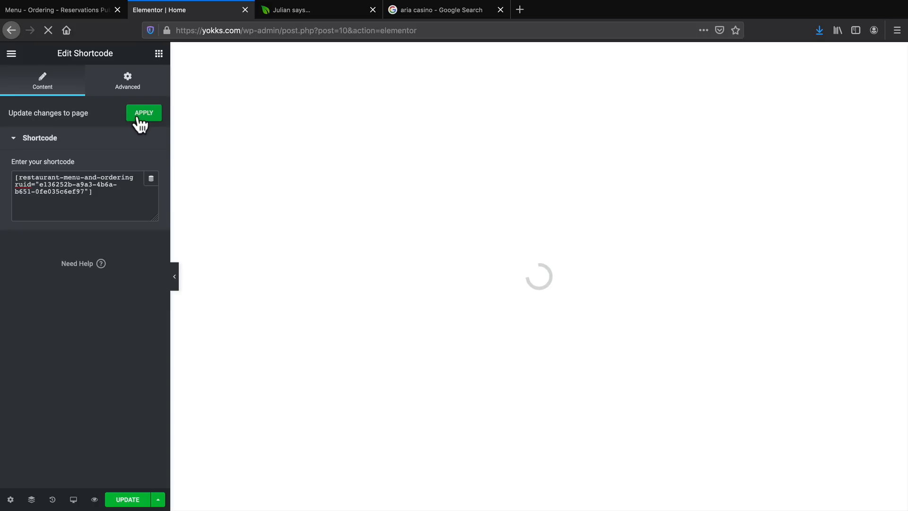
# Copy the Table Reservations button's shortcode from the plugin's publishing page.
pyautogui.click(78, 7)
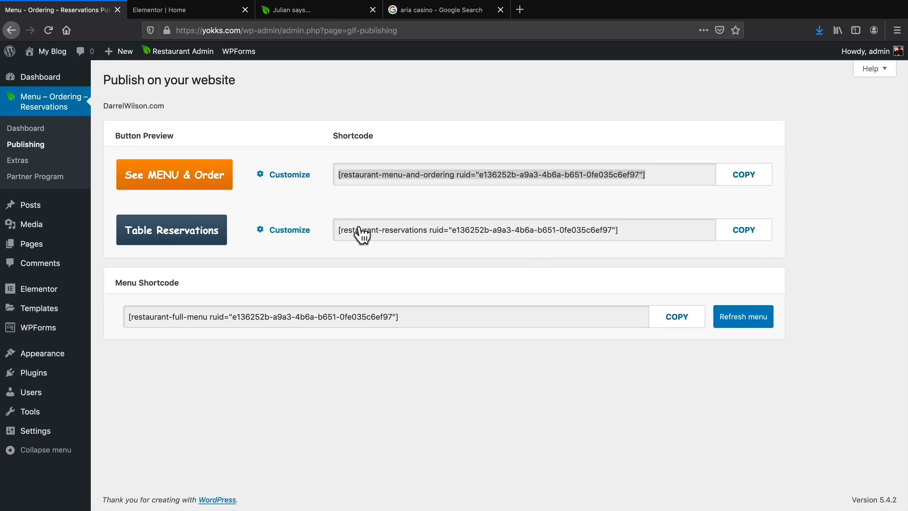
pyautogui.tripleClick(447, 231)
pyautogui.press('super+c')
pyautogui.rightClick(446, 231)
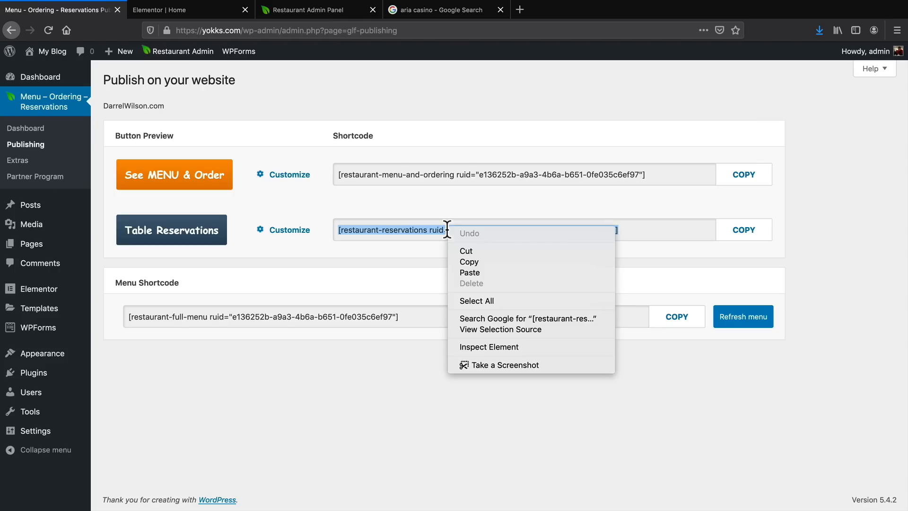
pyautogui.click(468, 261)
# Add a Shortcode widget to the hero's empty left button column, paste the restaurant-reservations shortcode and apply it.
pyautogui.click(197, 14)
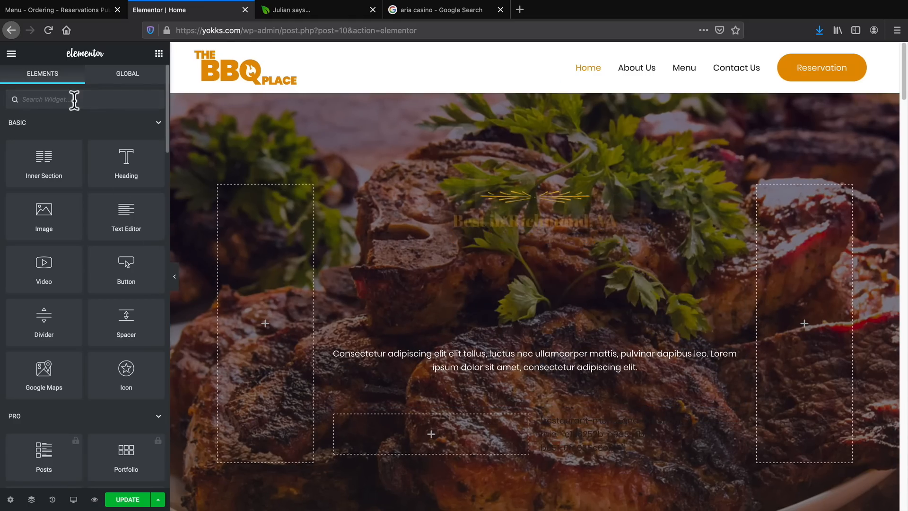
pyautogui.write('shortcode')
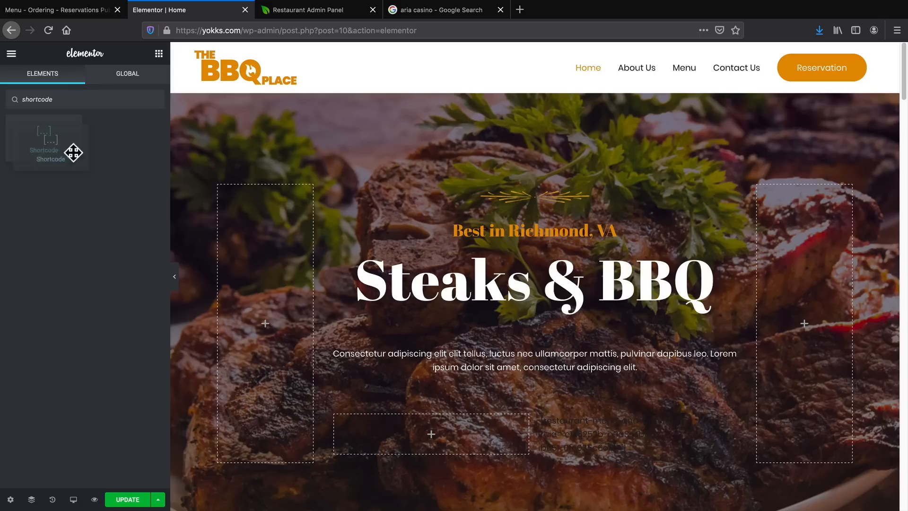
pyautogui.moveTo(72, 152); pyautogui.dragTo(436, 444)
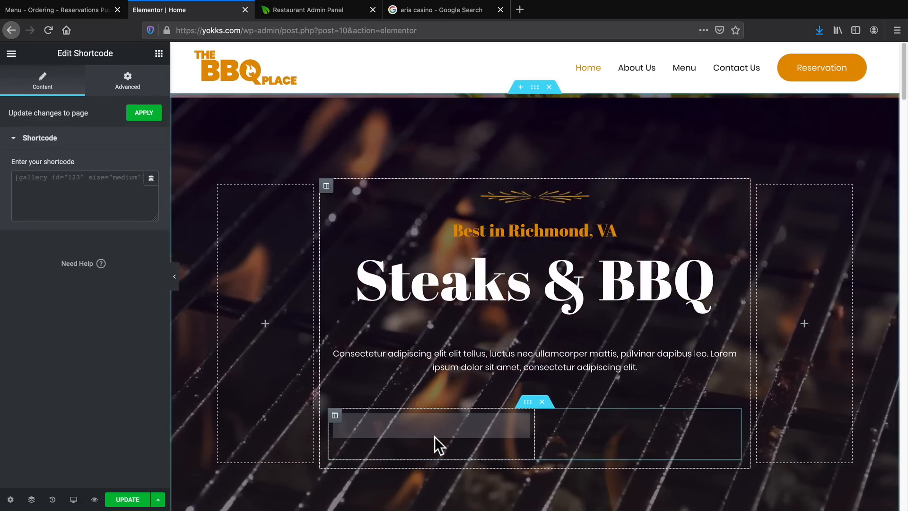
pyautogui.click(57, 180)
pyautogui.rightClick(57, 180)
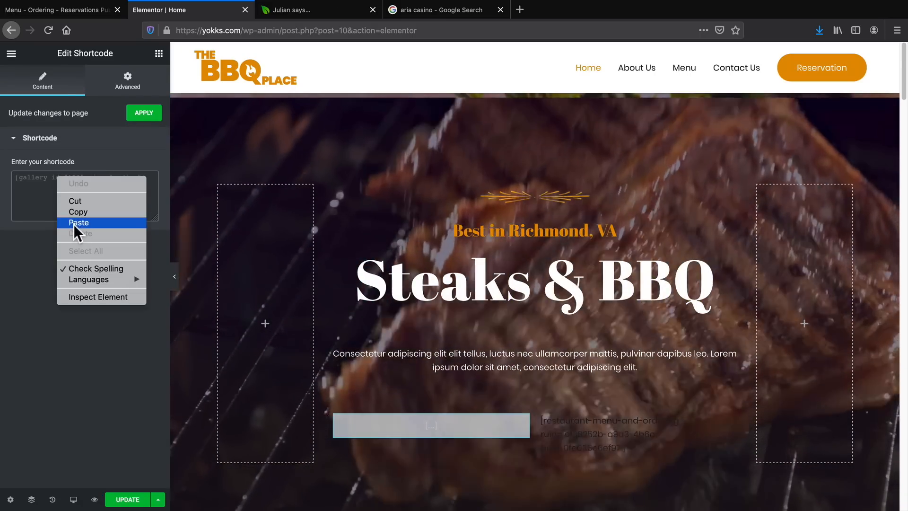
pyautogui.click(78, 222)
pyautogui.click(137, 114)
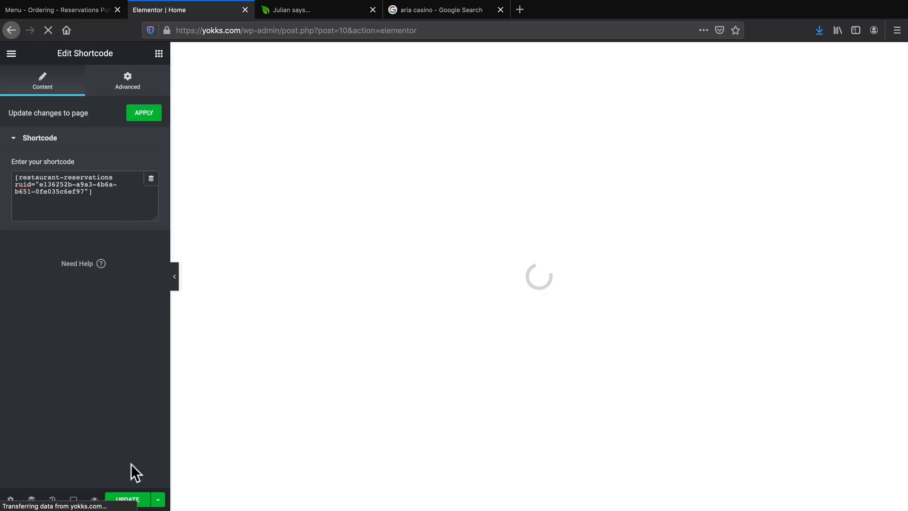
# Save the Home page and open the live page to check the Table Reservations and See MENU & Order buttons.
pyautogui.click(135, 500)
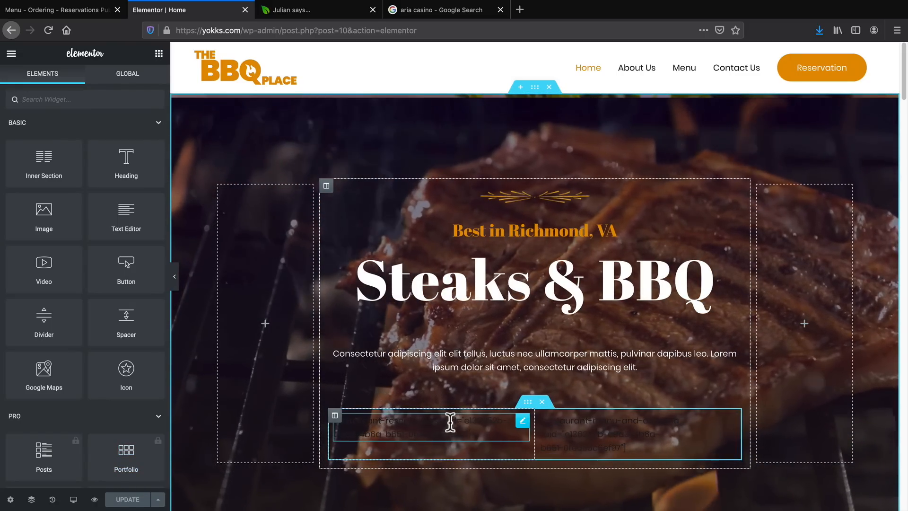
pyautogui.click(12, 54)
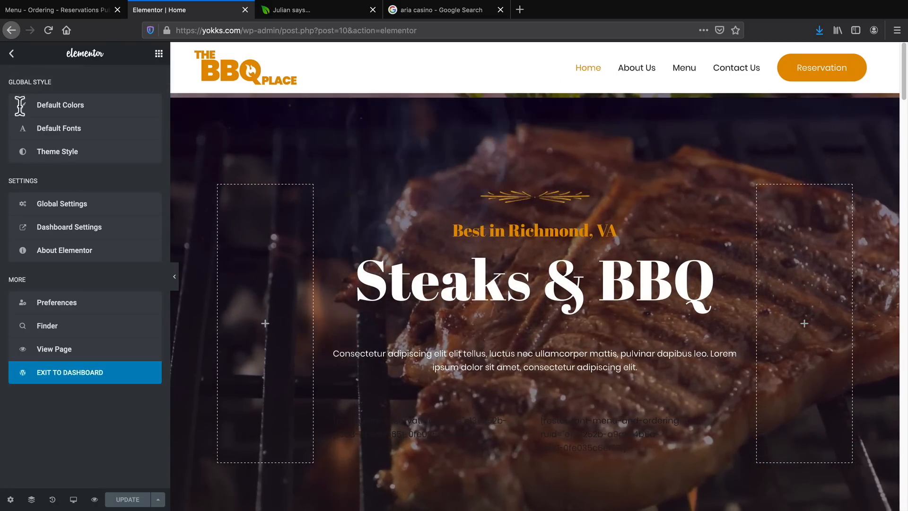
pyautogui.rightClick(64, 351)
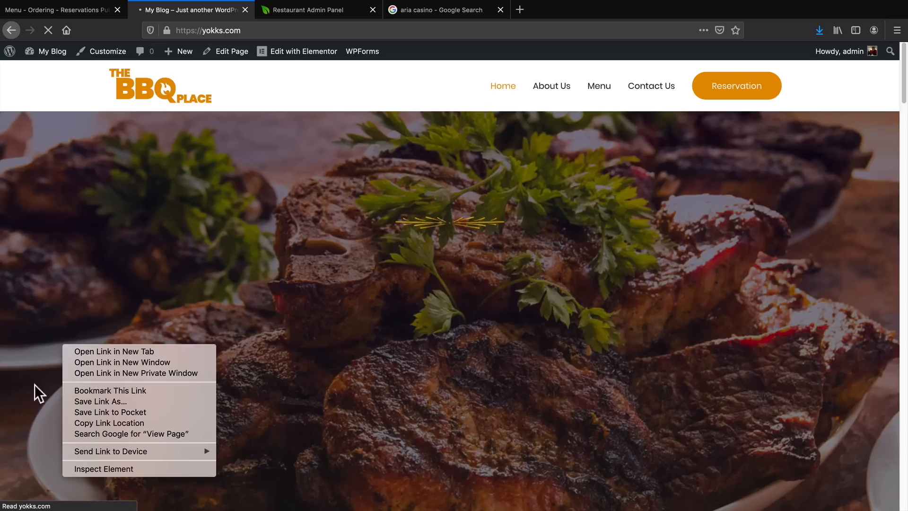
pyautogui.click(35, 385)
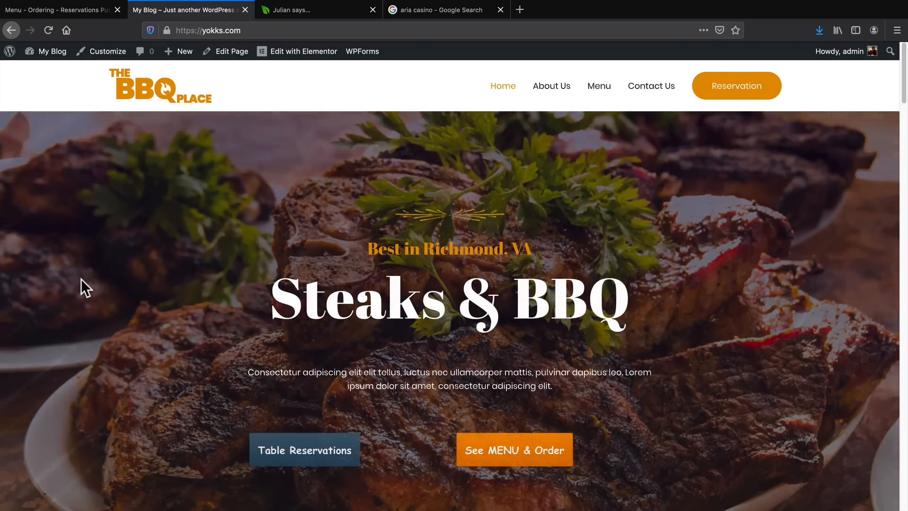
pyautogui.scroll(-3, 82, 278)
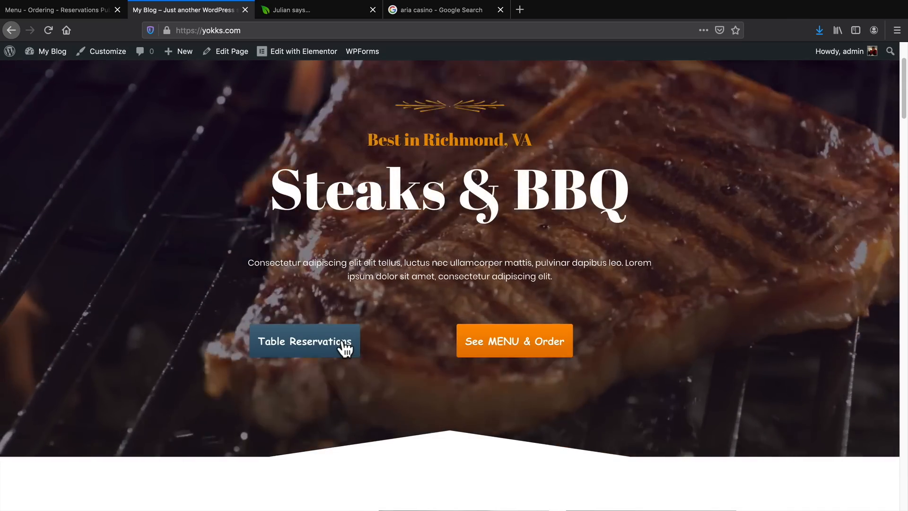
pyautogui.scroll(3, 345, 348)
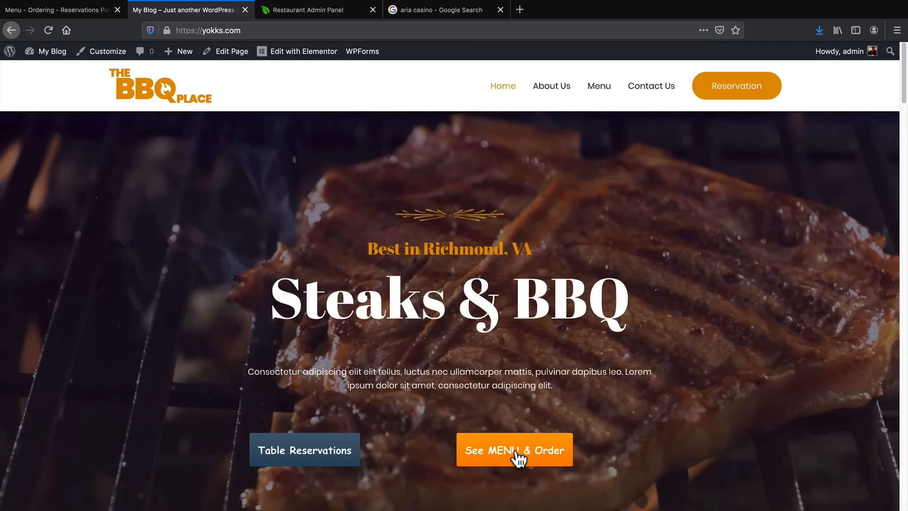
# Open the online menu from the live Home page and review the Hawaiian Burger's size, topping and combo options.
pyautogui.click(517, 454)
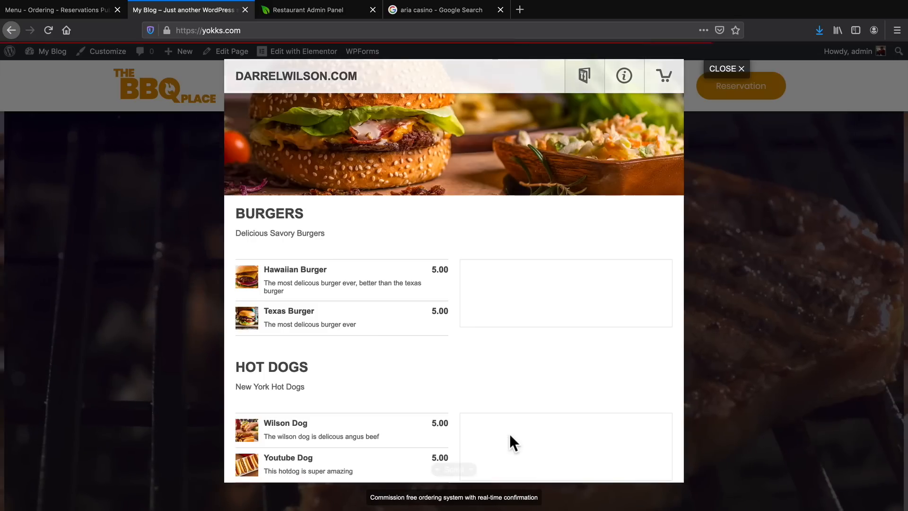
pyautogui.scroll(-1, 509, 433)
pyautogui.scroll(1, 472, 402)
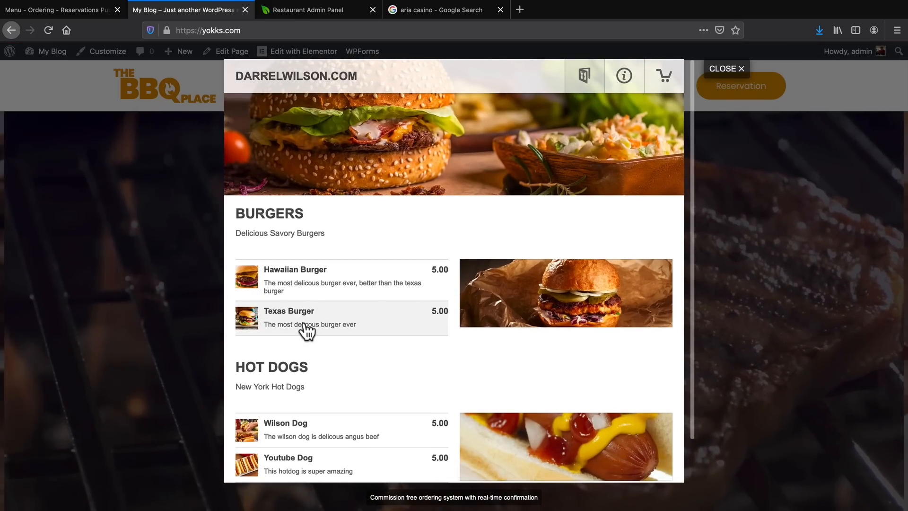
pyautogui.scroll(-2, 510, 307)
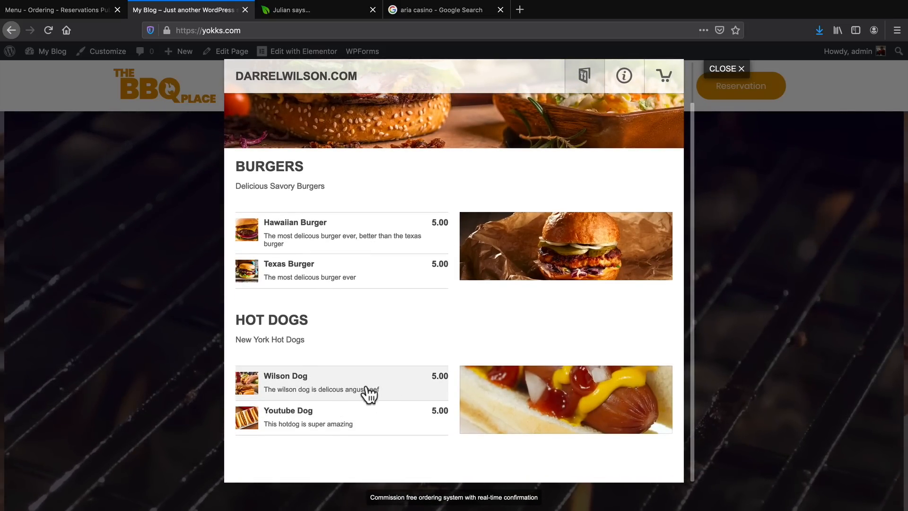
pyautogui.click(331, 233)
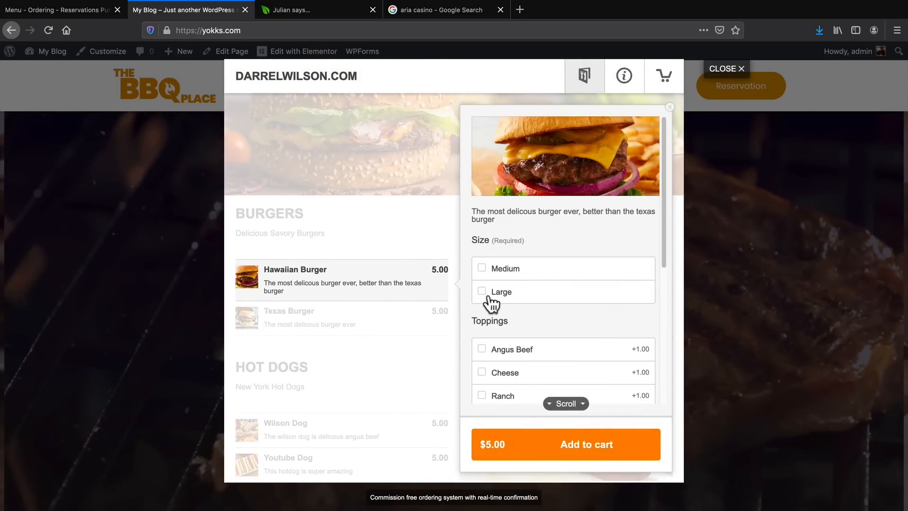
pyautogui.scroll(-3, 498, 306)
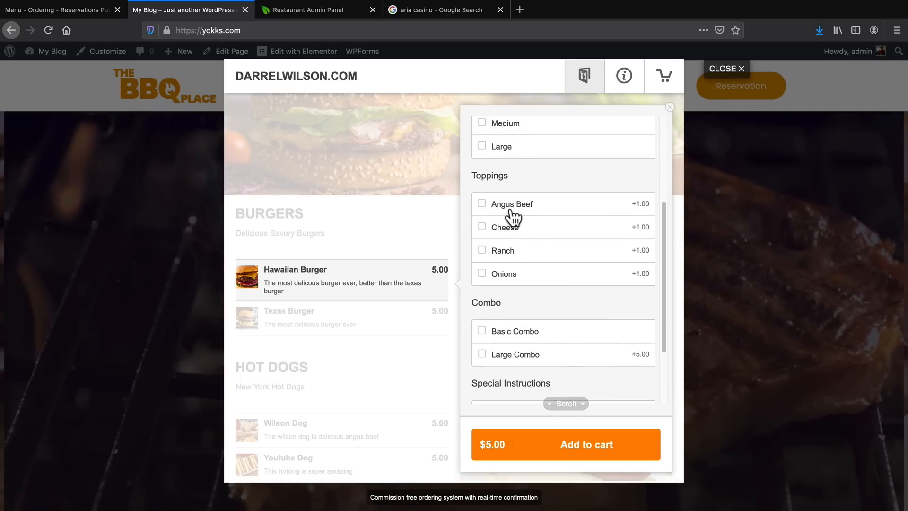
pyautogui.scroll(-1, 520, 300)
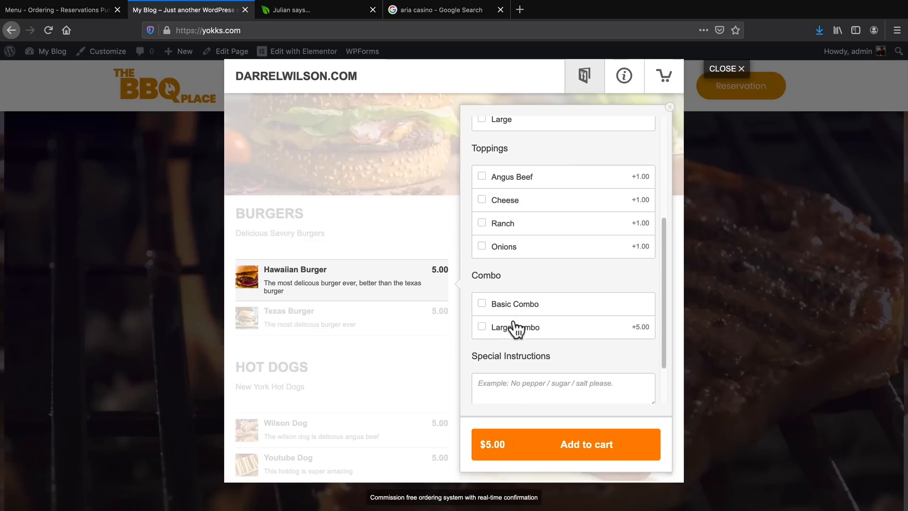
# Configure a Texas Burger in size Large with Angus Beef, Cheese, Ranch and Onions toppings.
pyautogui.click(360, 318)
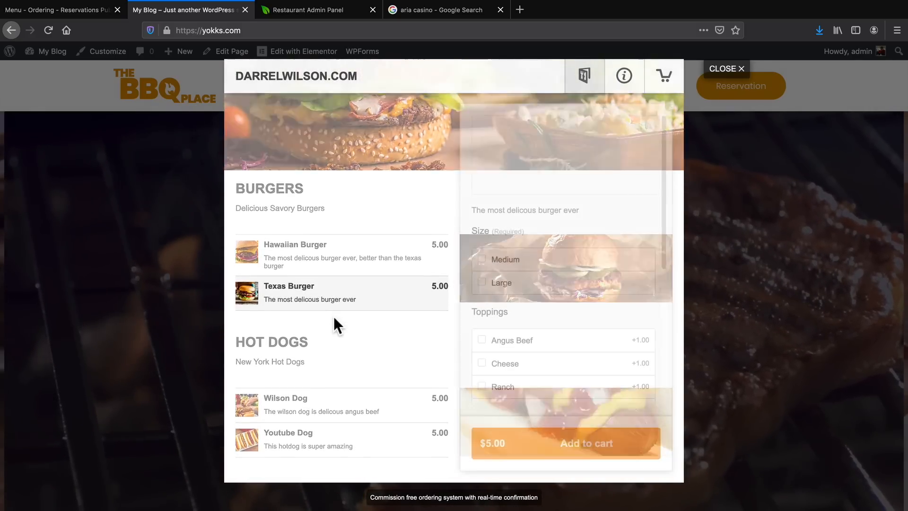
pyautogui.click(482, 259)
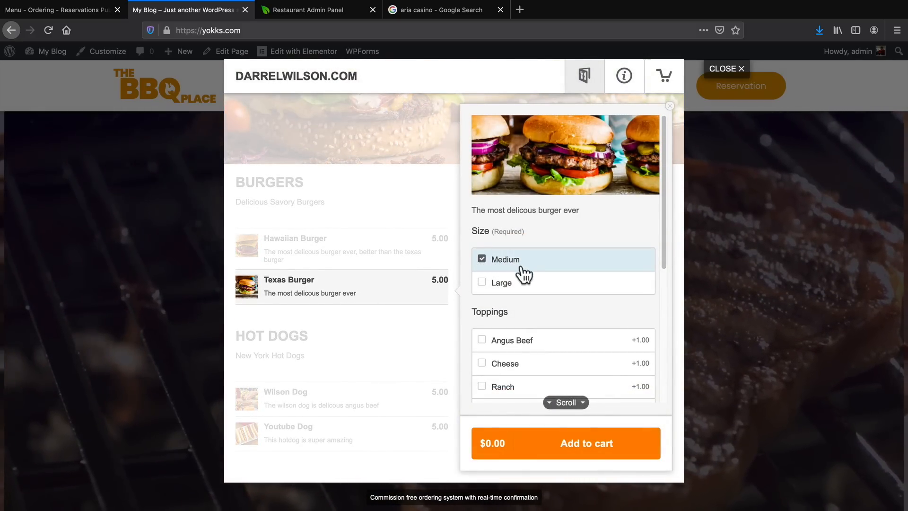
pyautogui.scroll(-2, 533, 316)
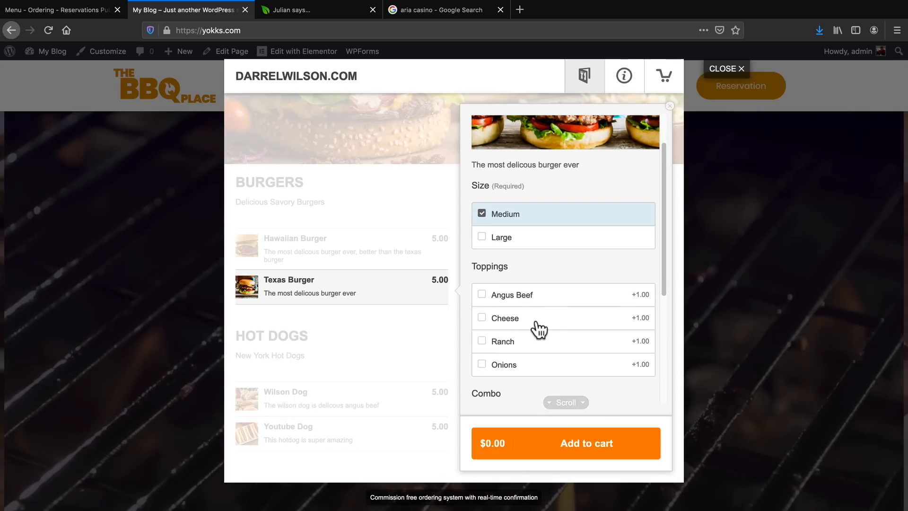
pyautogui.scroll(-1, 538, 325)
pyautogui.click(482, 209)
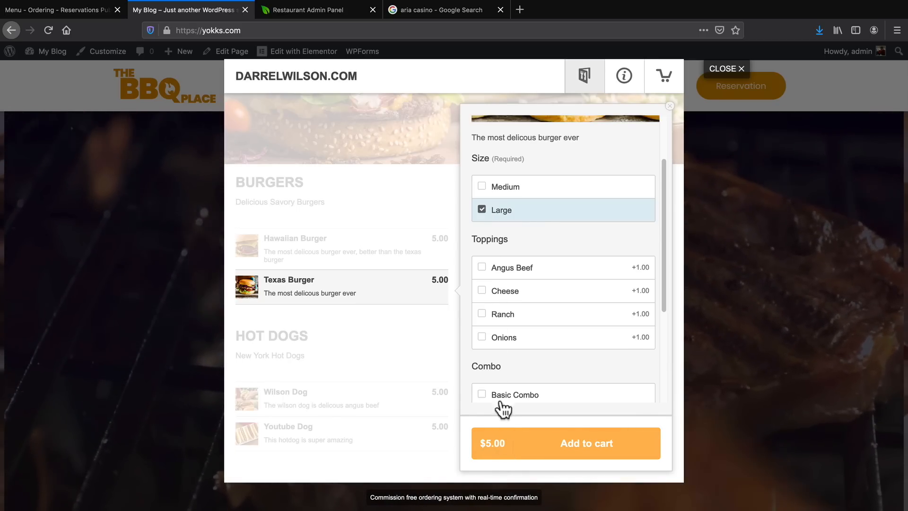
pyautogui.click(481, 266)
pyautogui.click(483, 314)
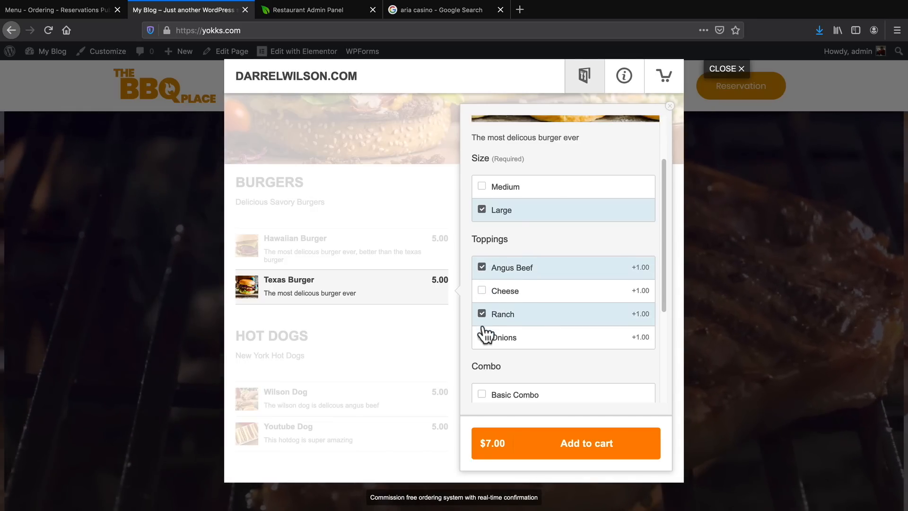
pyautogui.click(482, 336)
pyautogui.click(487, 290)
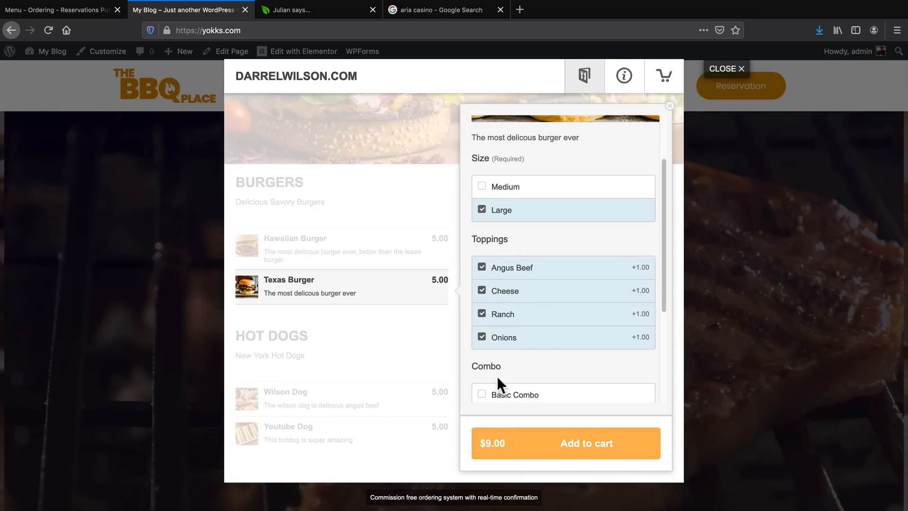
# Choose the Large Combo for the Texas Burger, leave the special instructions empty and add the item to the cart.
pyautogui.scroll(-5, 497, 360)
pyautogui.click(482, 310)
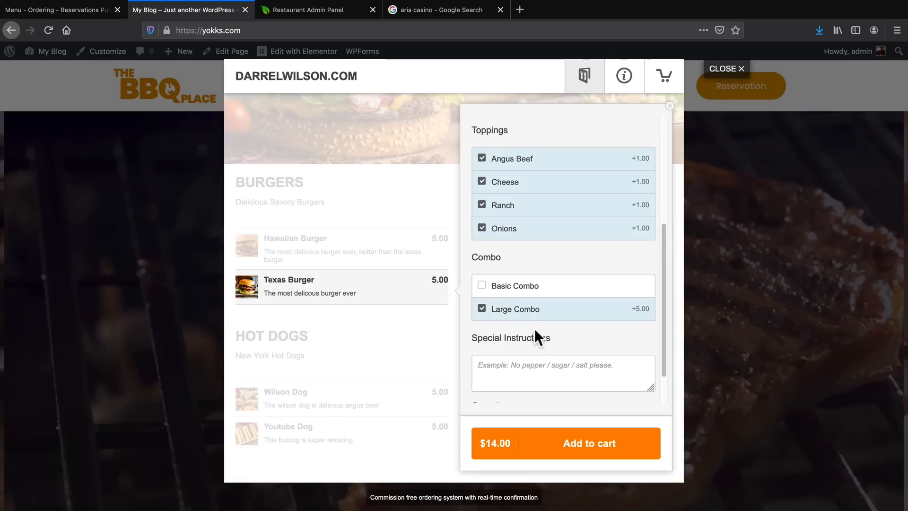
pyautogui.scroll(-2, 535, 331)
pyautogui.click(553, 330)
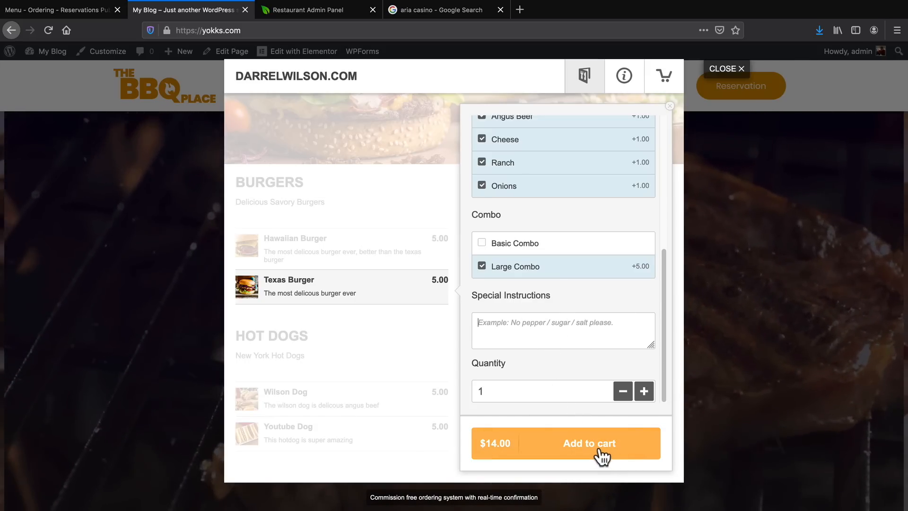
pyautogui.click(598, 449)
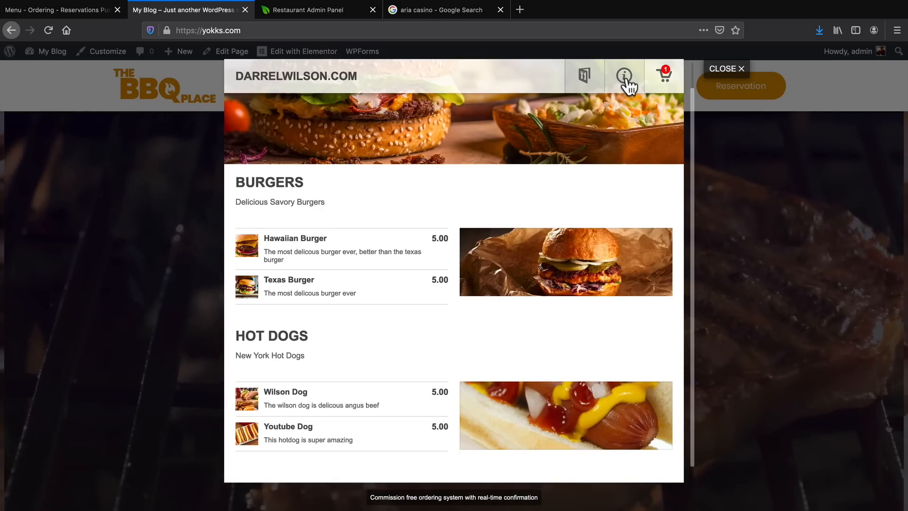
# Examine the restaurant info for the delivery zones and fees, opening hours, available languages, payment methods and contact phone.
pyautogui.click(625, 77)
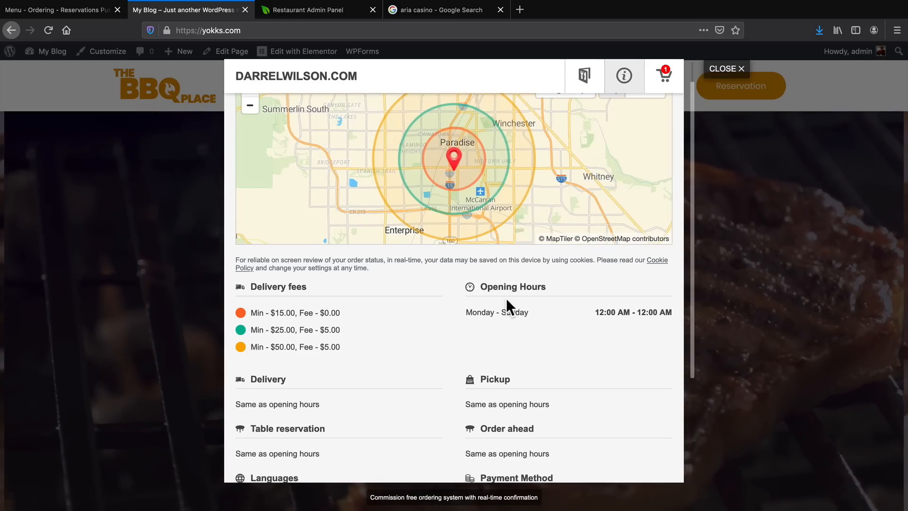
pyautogui.scroll(-1, 504, 299)
pyautogui.scroll(-5, 329, 329)
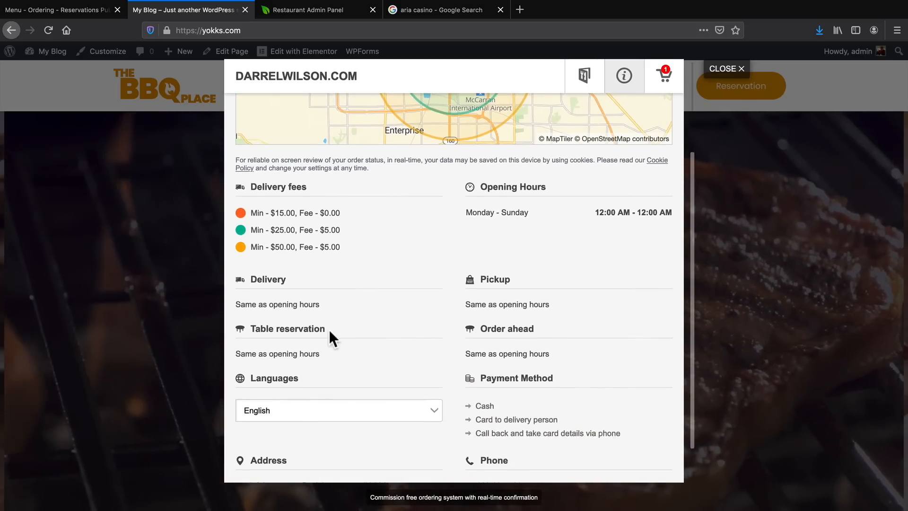
pyautogui.click(331, 363)
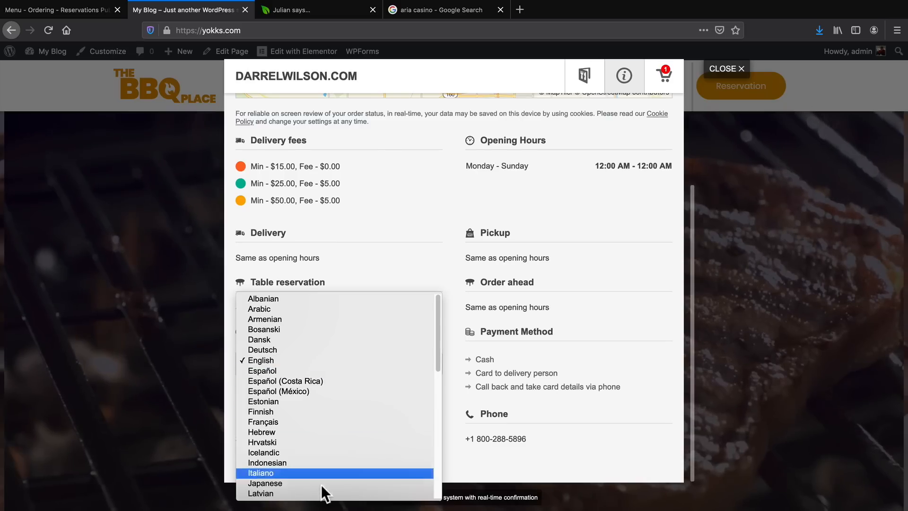
pyautogui.click(320, 362)
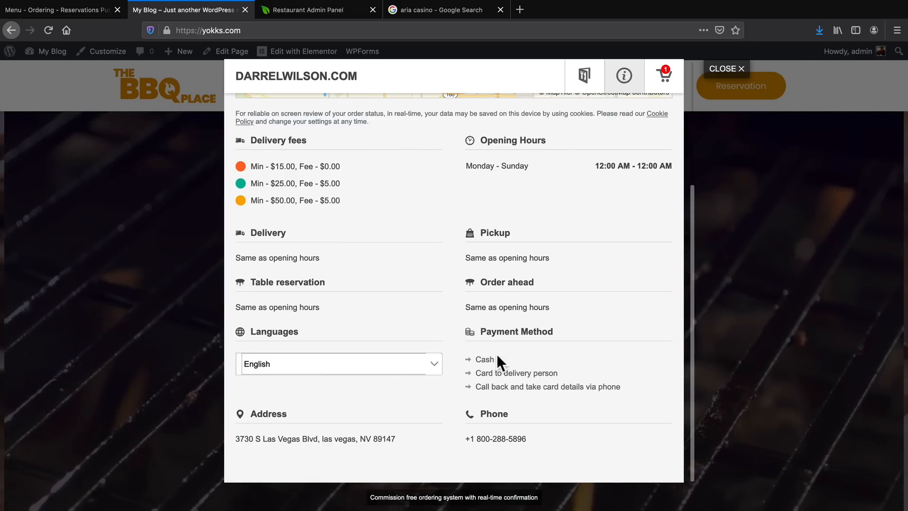
pyautogui.moveTo(465, 437); pyautogui.dragTo(531, 440)
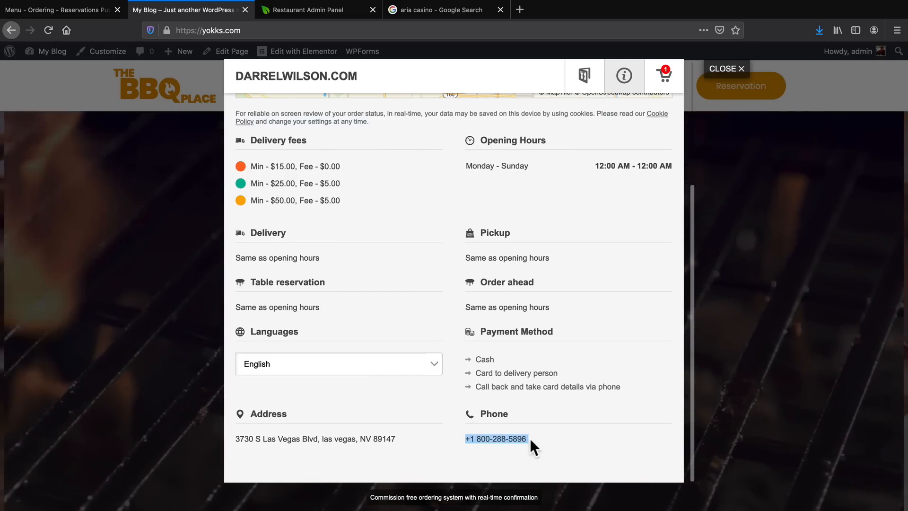
pyautogui.scroll(2, 530, 441)
pyautogui.scroll(3, 529, 437)
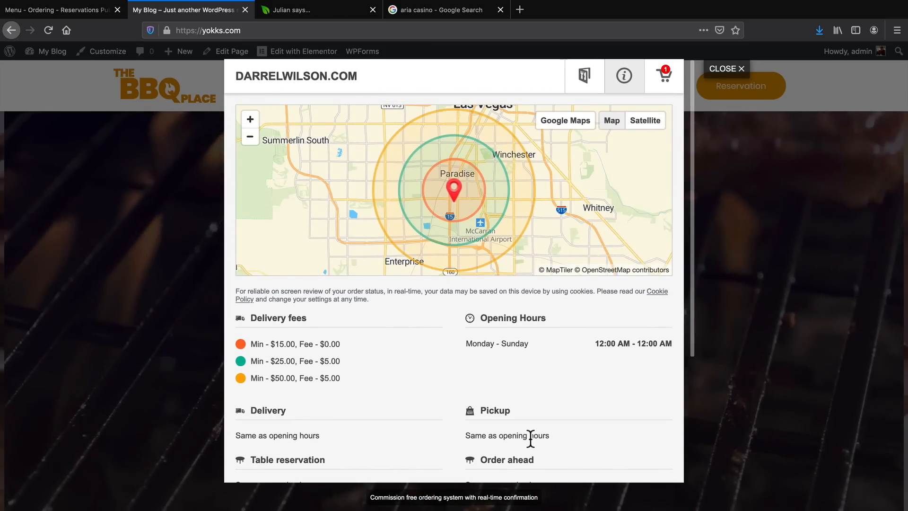
# Open the cart, try the available ordering methods and save the order's method as Pickup.
pyautogui.click(664, 78)
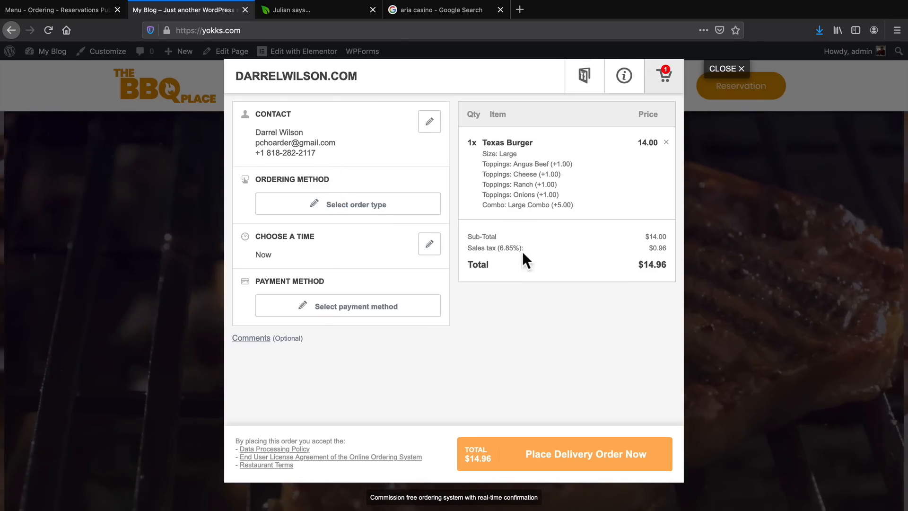
pyautogui.click(325, 214)
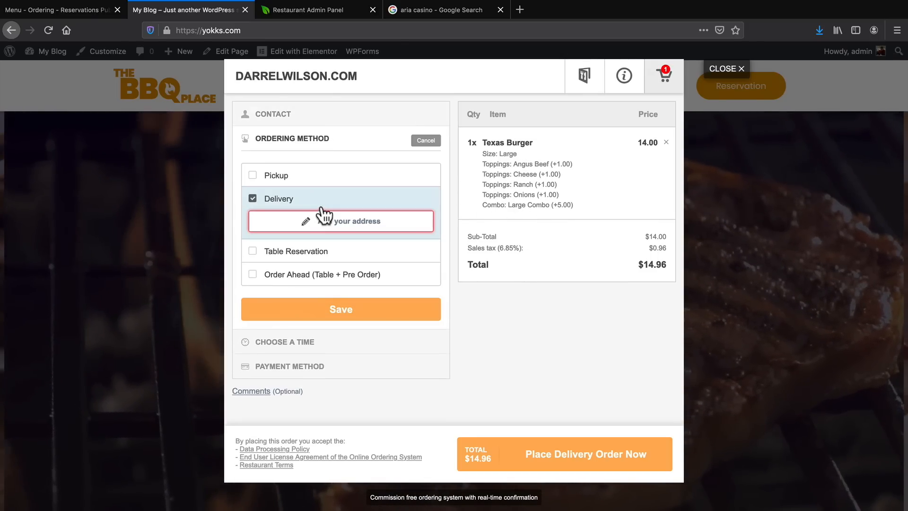
pyautogui.click(253, 174)
pyautogui.click(253, 198)
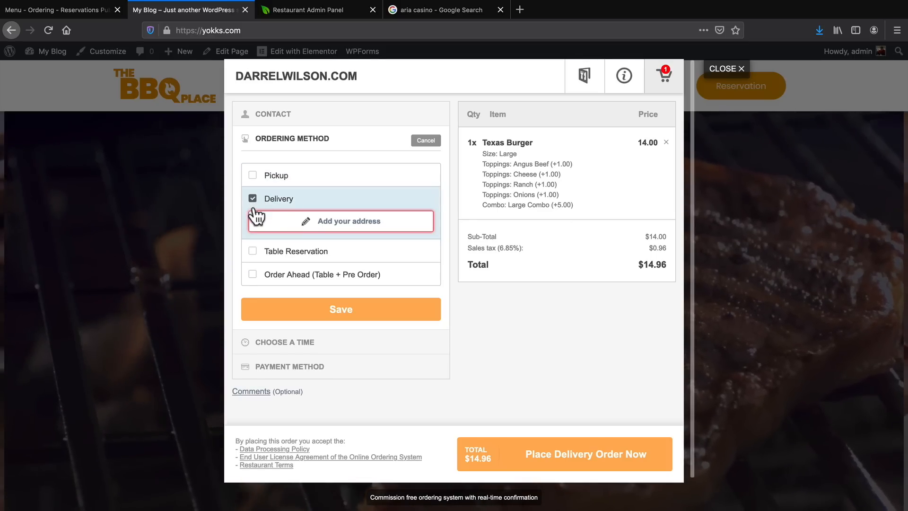
pyautogui.click(253, 251)
pyautogui.click(252, 246)
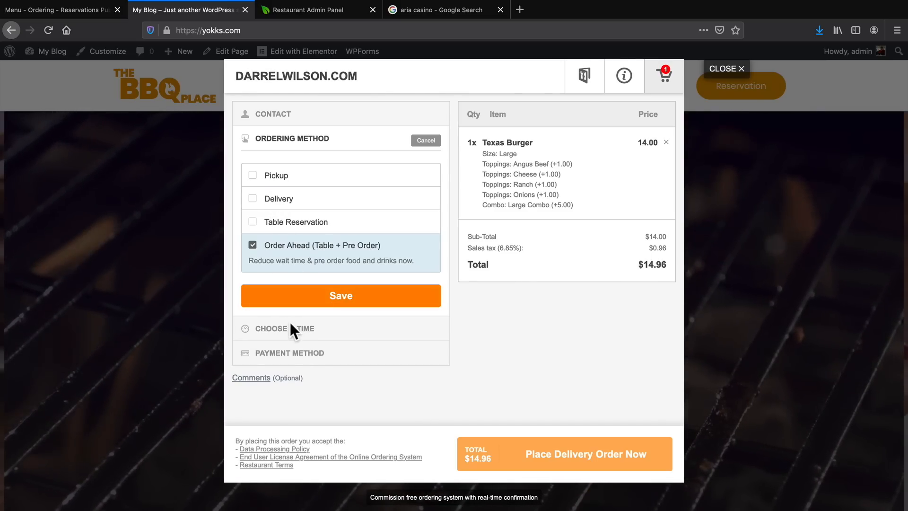
pyautogui.click(253, 175)
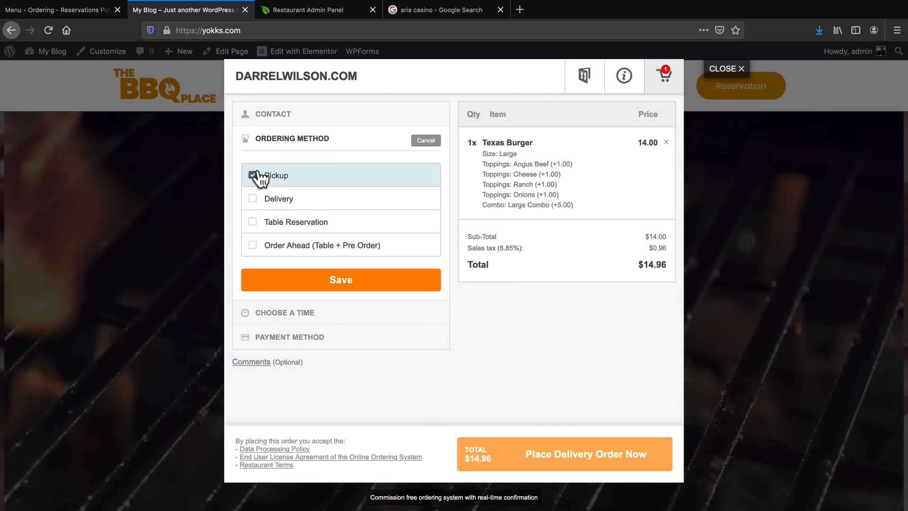
pyautogui.click(345, 279)
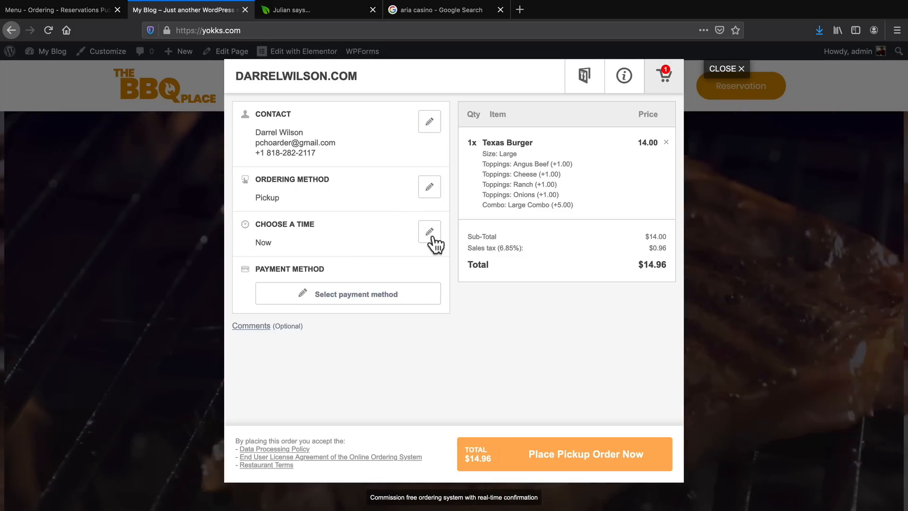
# Try scheduling the pickup order for later today at 11:45 PM and check the computer's current time.
pyautogui.click(430, 233)
pyautogui.click(274, 226)
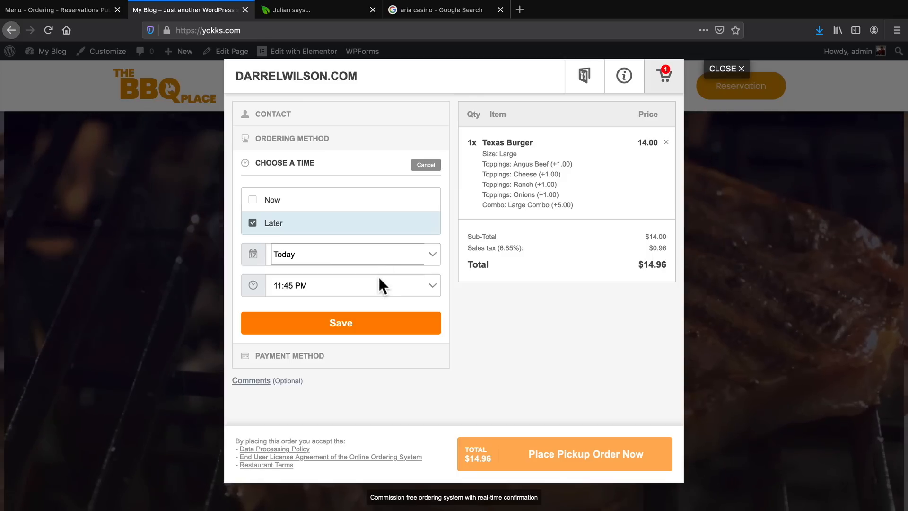
pyautogui.click(370, 286)
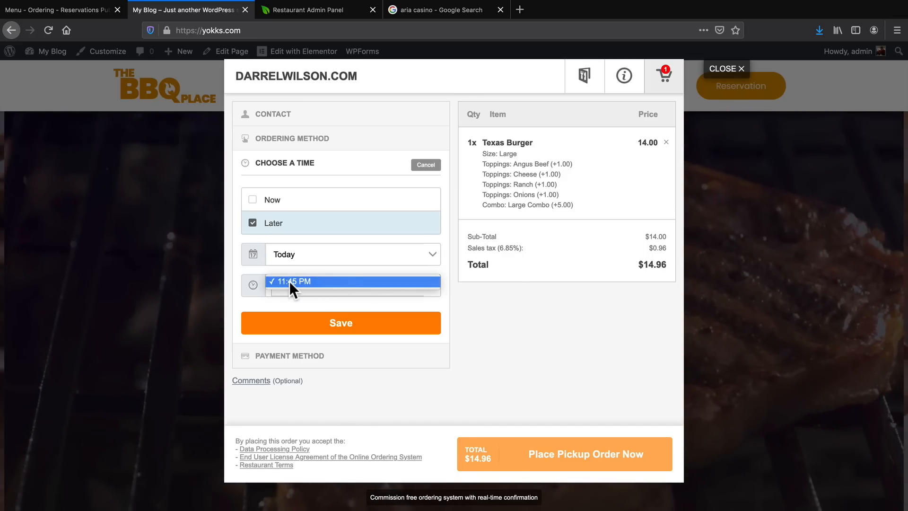
pyautogui.click(290, 282)
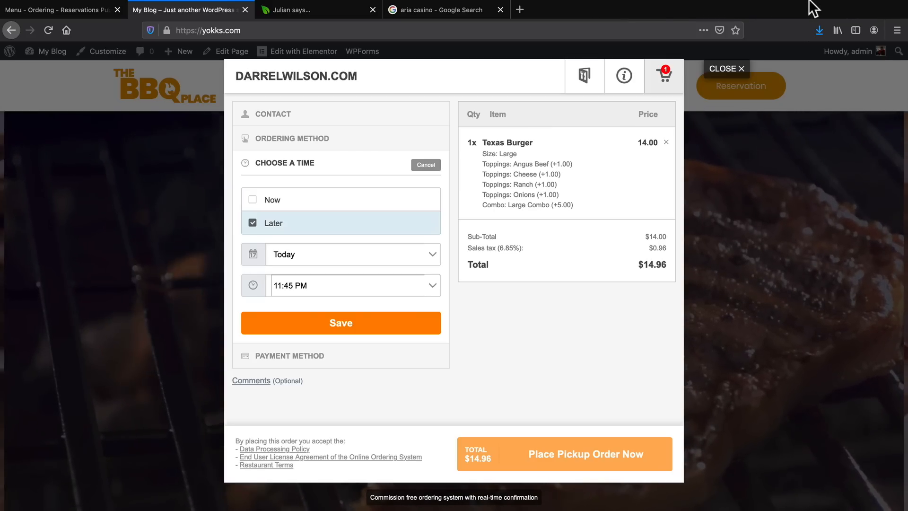
pyautogui.moveTo(807, 2)
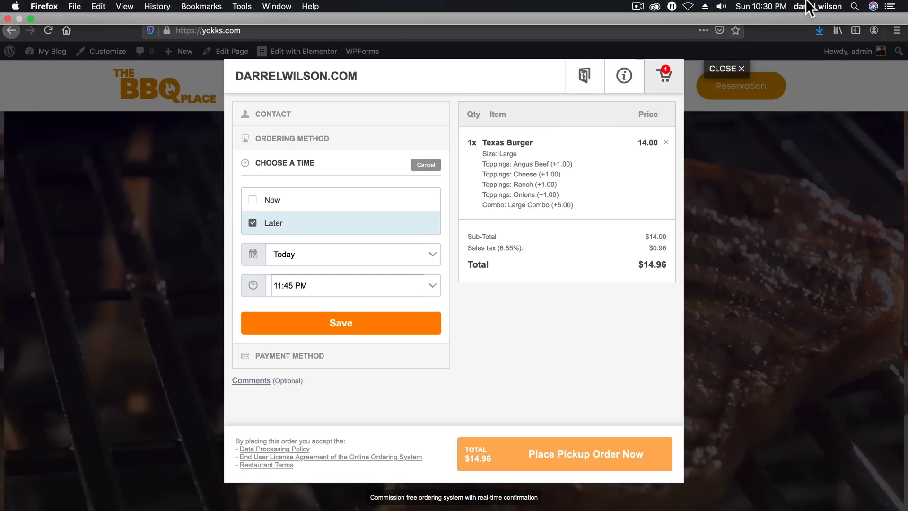
pyautogui.click(768, 7)
pyautogui.click(767, 7)
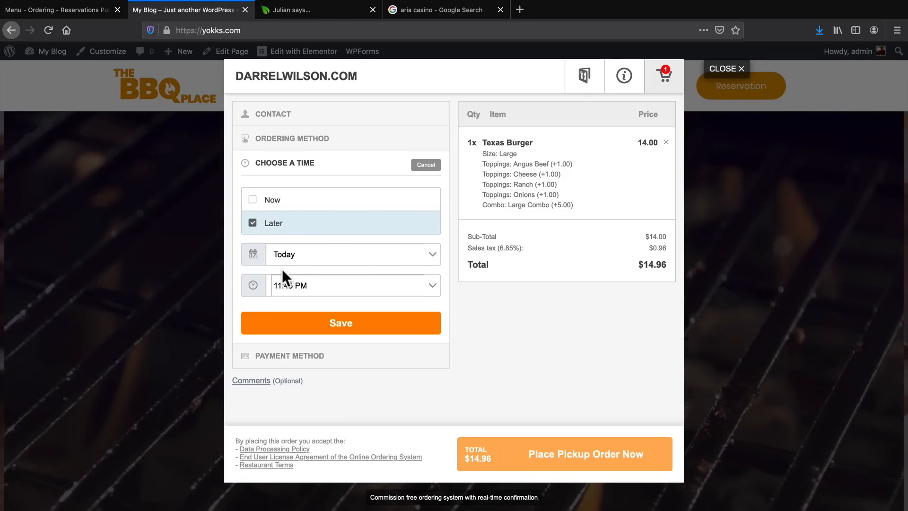
# Try tomorrow at 12:00 PM as the order's pickup time, but save the time as Now.
pyautogui.click(303, 253)
pyautogui.click(302, 259)
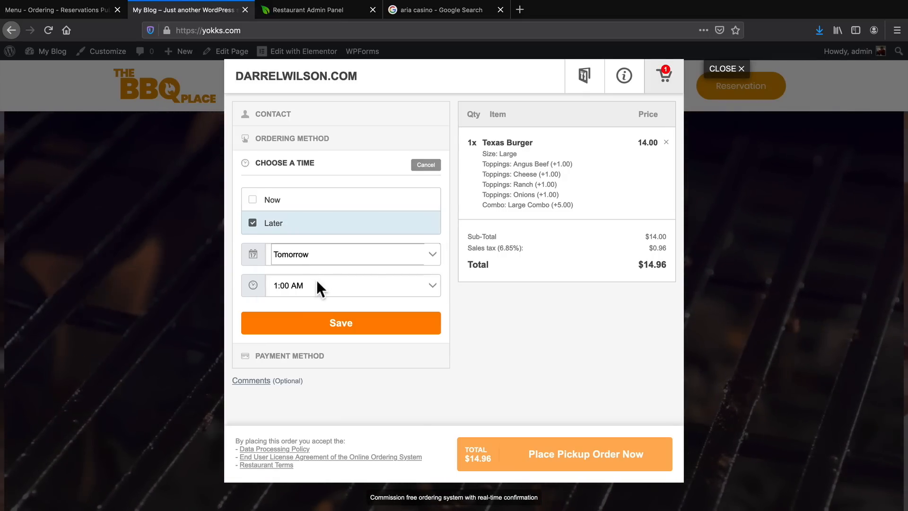
pyautogui.click(317, 283)
pyautogui.scroll(-5, 342, 435)
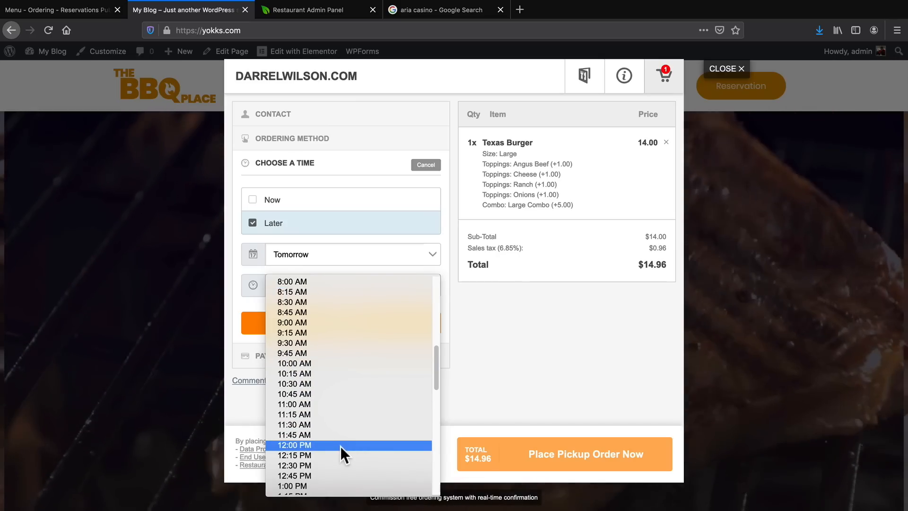
pyautogui.click(340, 446)
pyautogui.click(267, 200)
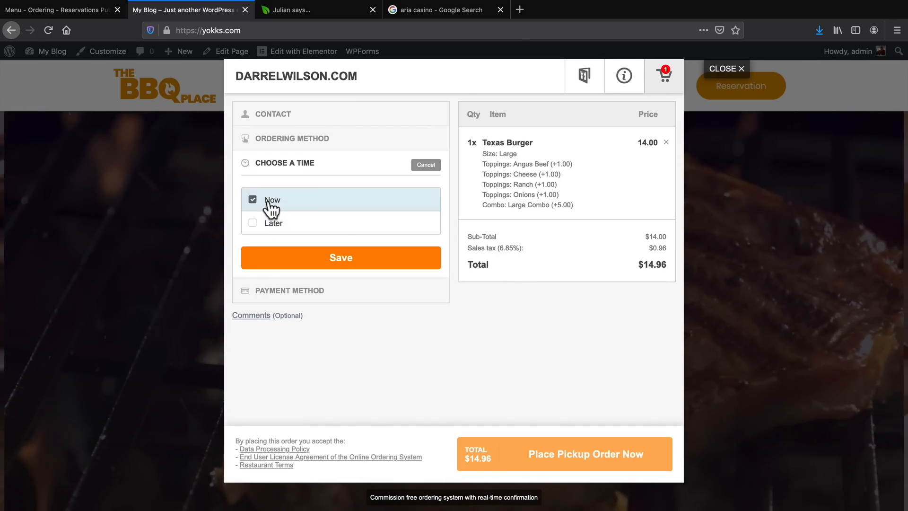
pyautogui.click(341, 258)
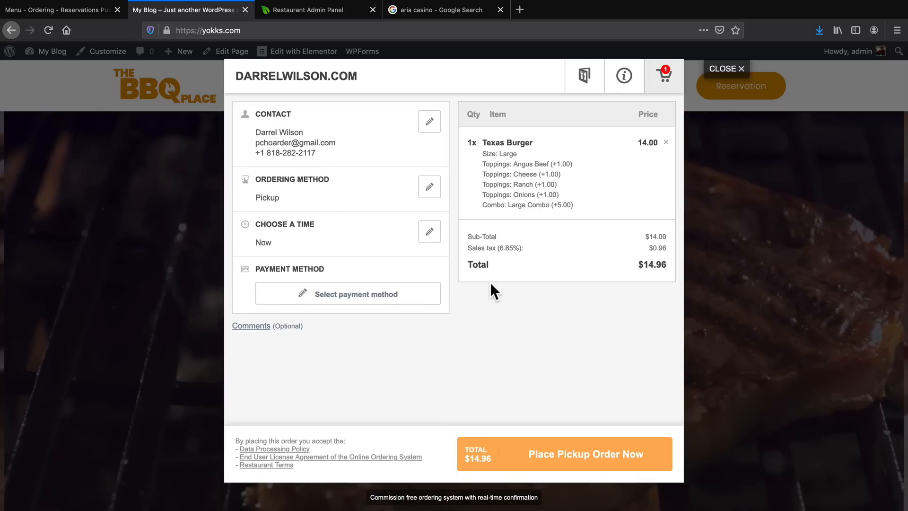
# Save Cash as the order's payment method and place the pickup order.
pyautogui.click(343, 294)
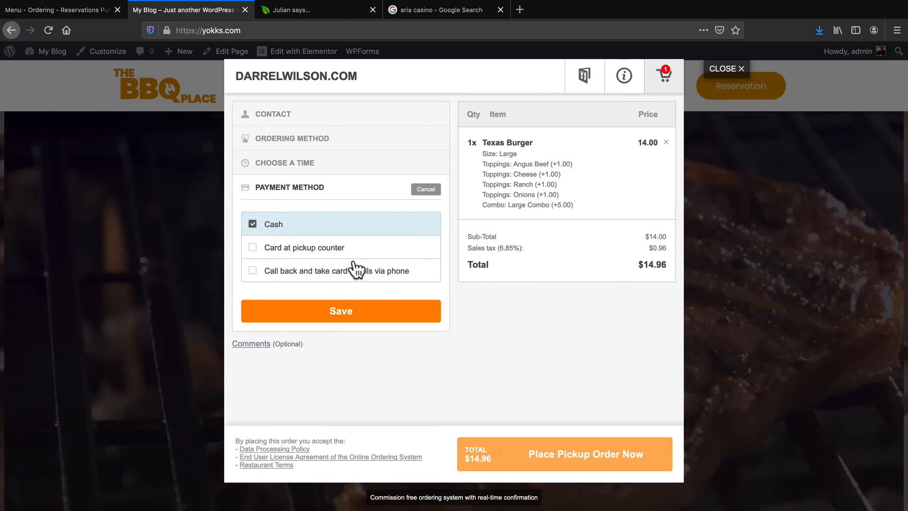
pyautogui.click(339, 316)
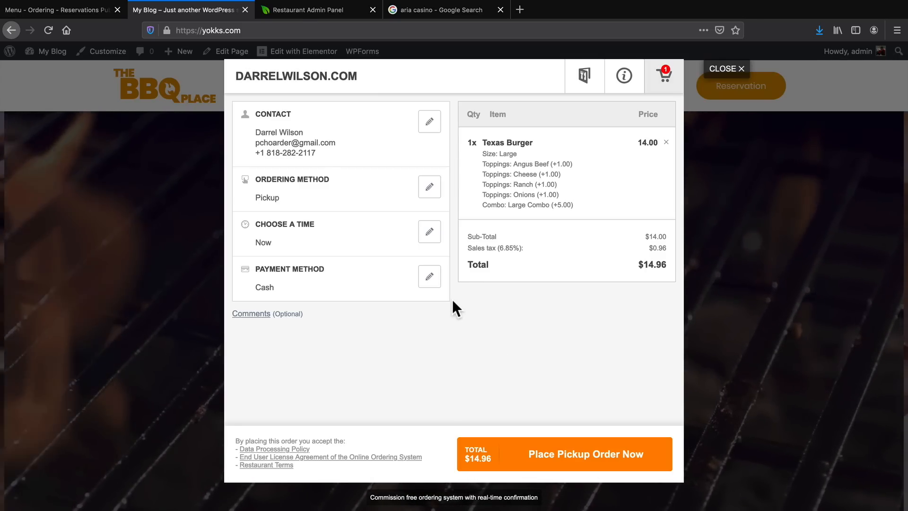
pyautogui.click(551, 456)
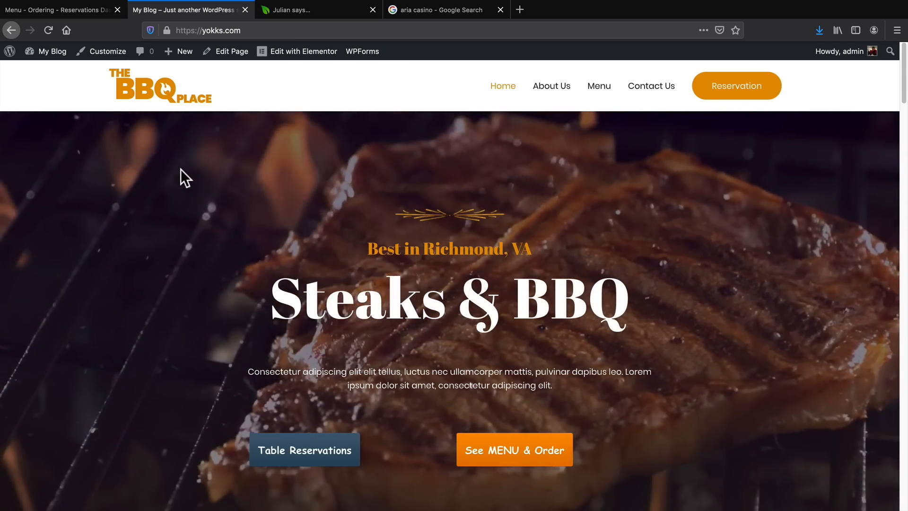
# Switch to the WordPress restaurant dashboard, start the restaurant profile setup and open its Opening Hours settings.
pyautogui.click(82, 10)
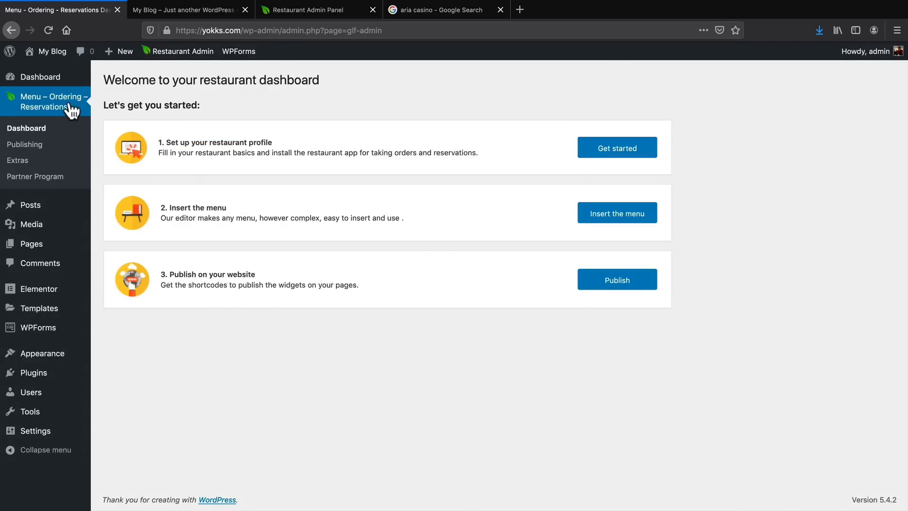
pyautogui.click(615, 151)
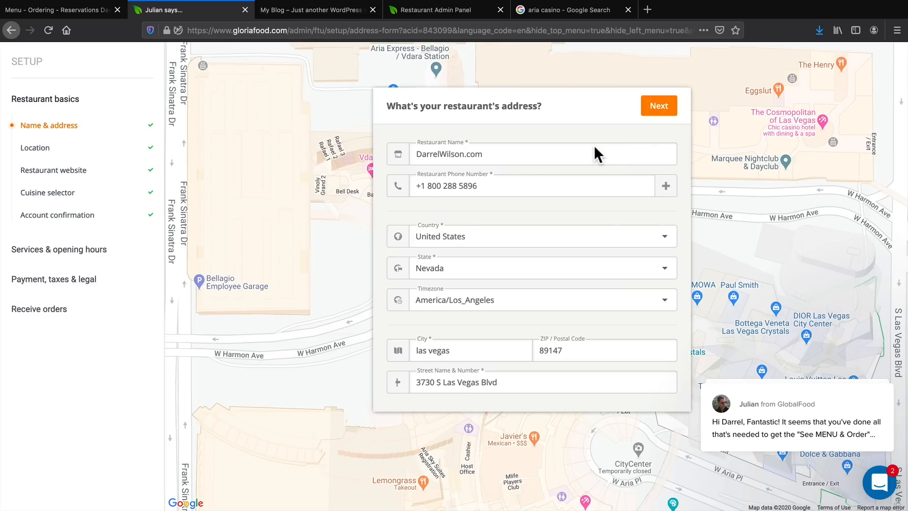
pyautogui.click(82, 248)
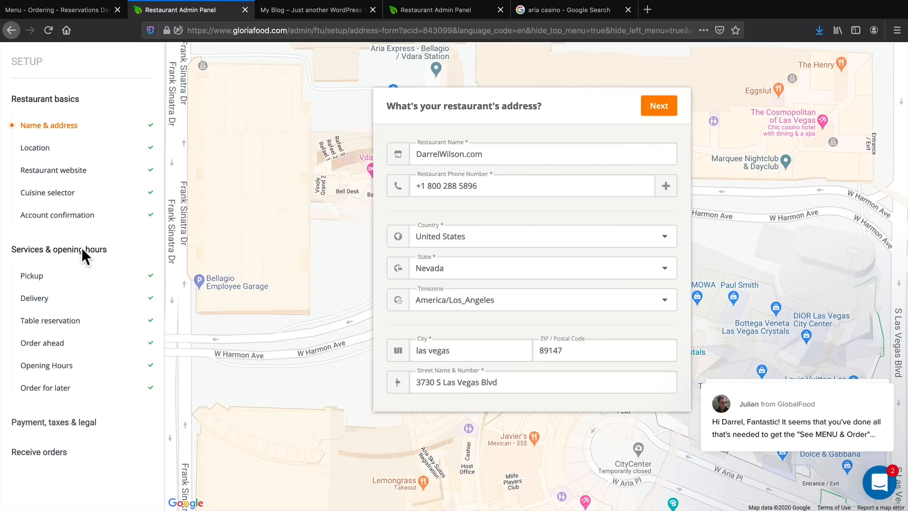
pyautogui.click(55, 385)
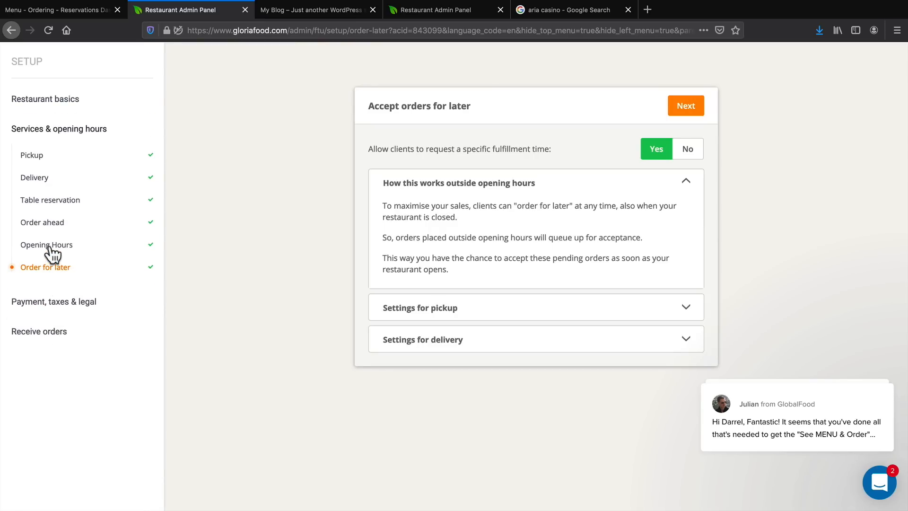
pyautogui.click(50, 245)
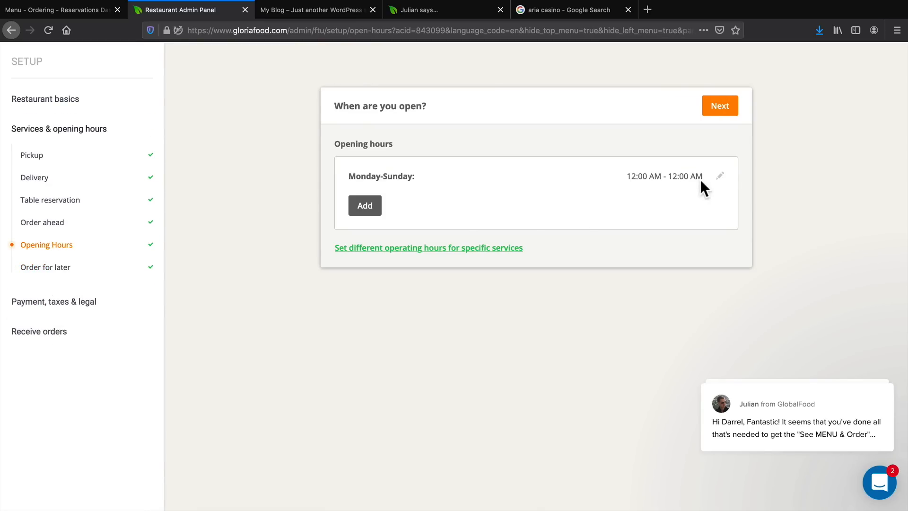
# Set the Monday-Sunday opening hours to 10:00 AM - 10:00 PM and save them.
pyautogui.click(719, 176)
pyautogui.click(648, 181)
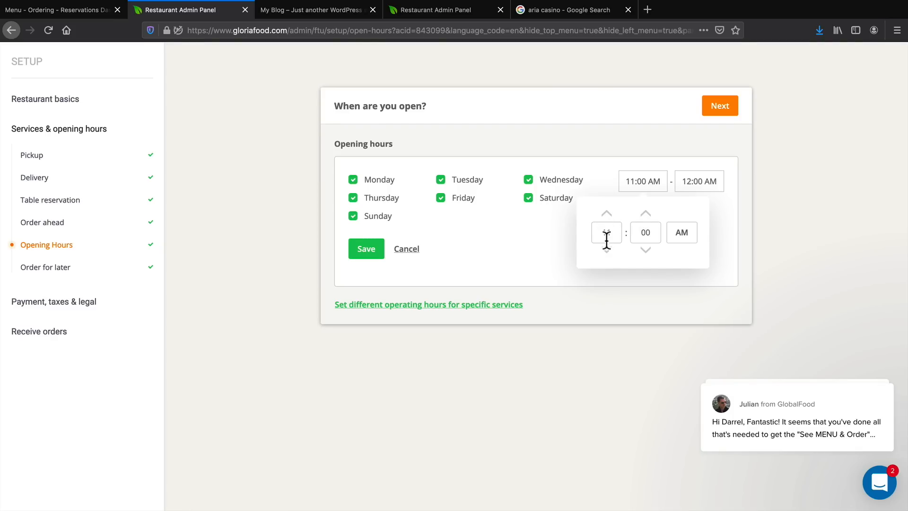
pyautogui.click(694, 187)
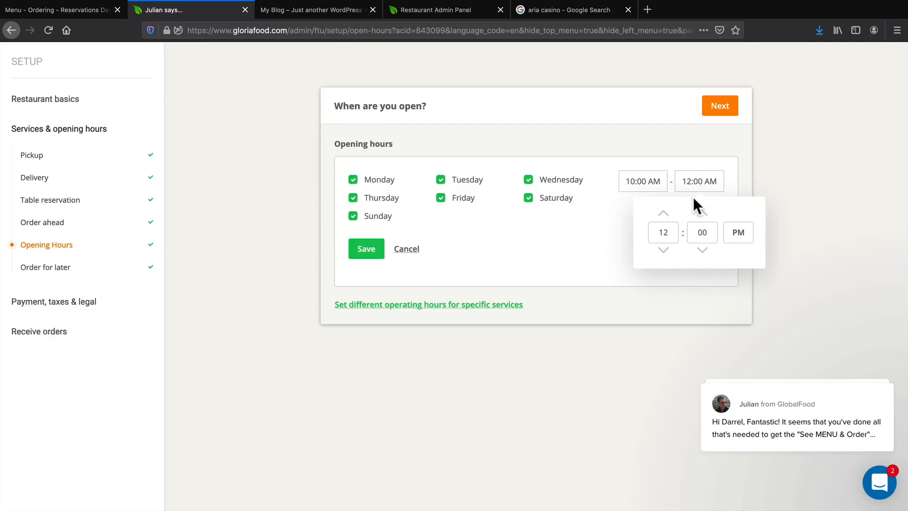
pyautogui.click(664, 249)
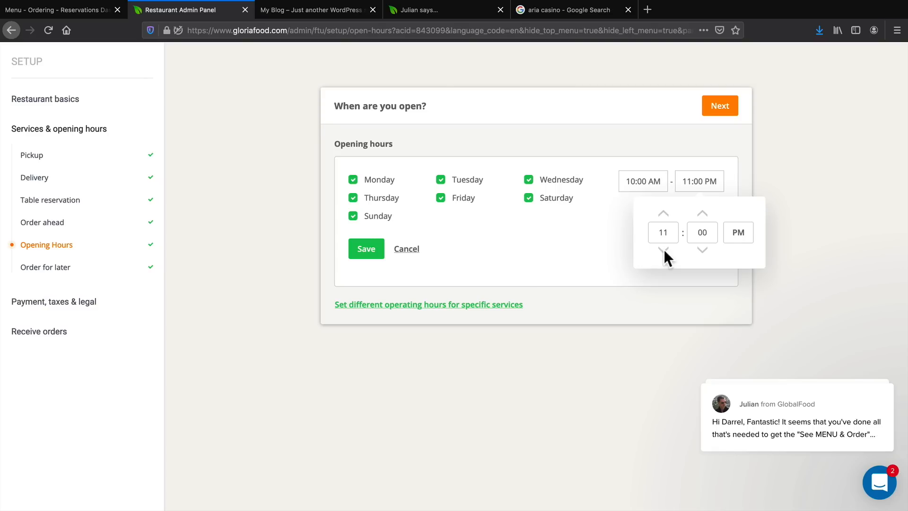
pyautogui.click(662, 249)
pyautogui.click(663, 249)
pyautogui.click(663, 249)
pyautogui.click(663, 212)
pyautogui.click(662, 211)
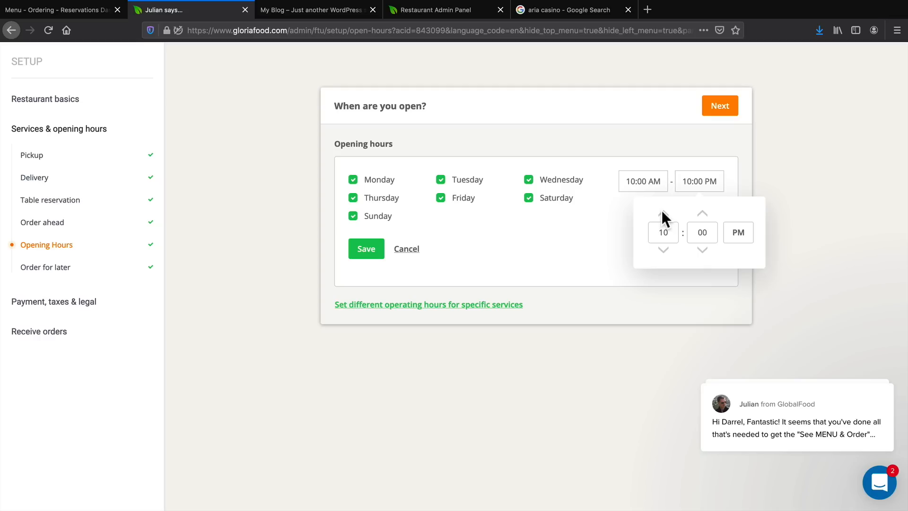
pyautogui.click(368, 245)
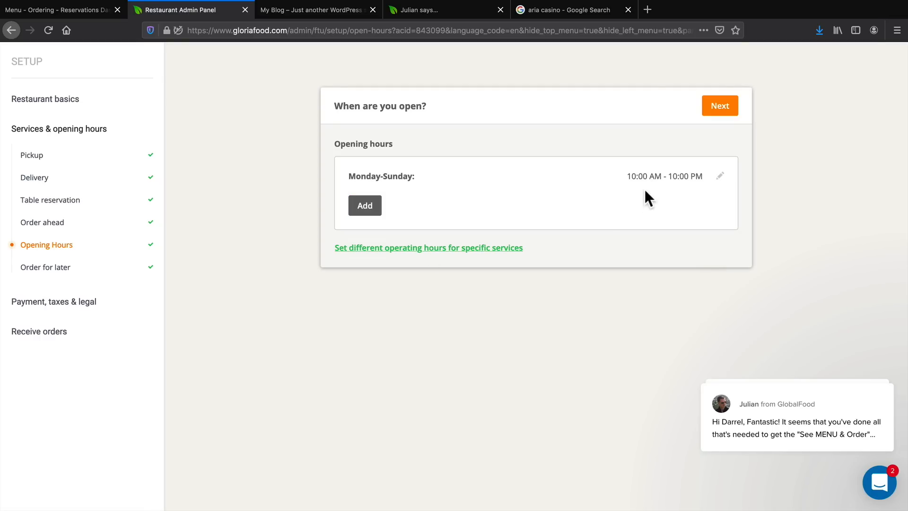
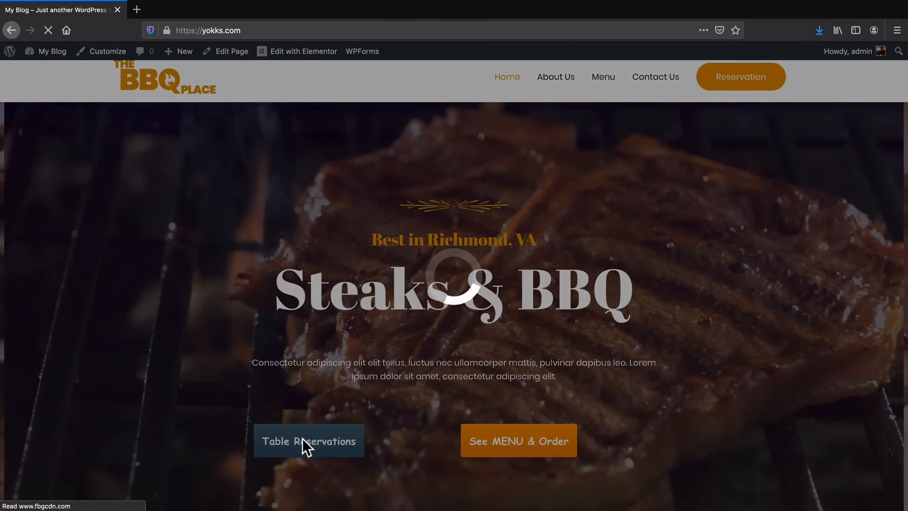
# Open the table reservation form and choose 4 persons, Wednesday 17th and 1:00 PM.
pyautogui.click(305, 445)
pyautogui.click(447, 189)
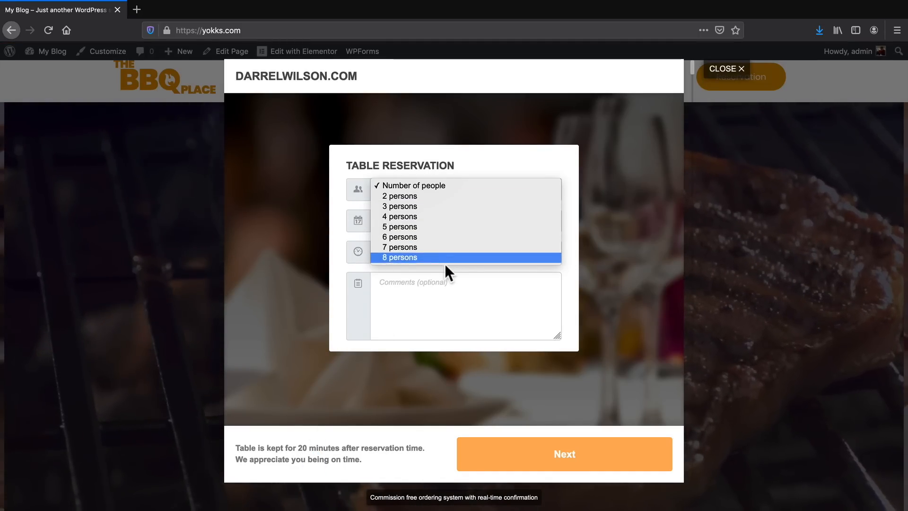
pyautogui.click(437, 216)
pyautogui.click(438, 220)
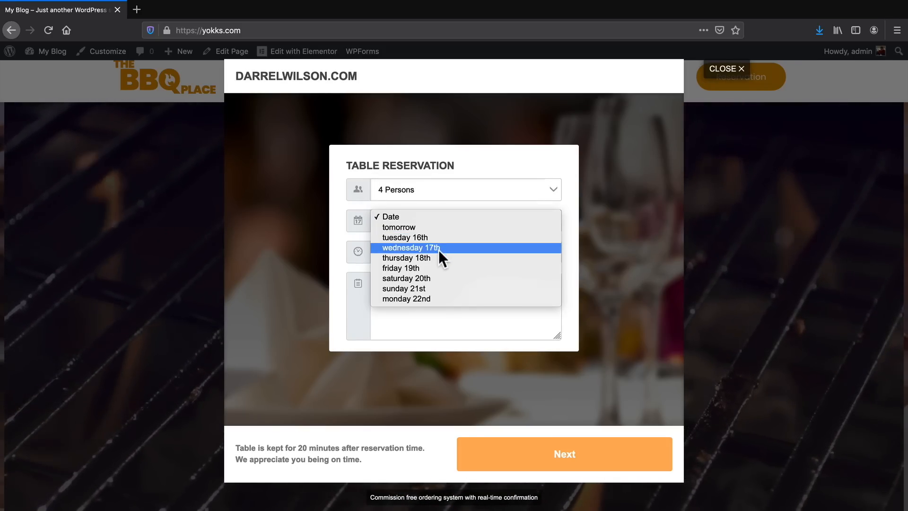
pyautogui.click(438, 249)
pyautogui.click(438, 251)
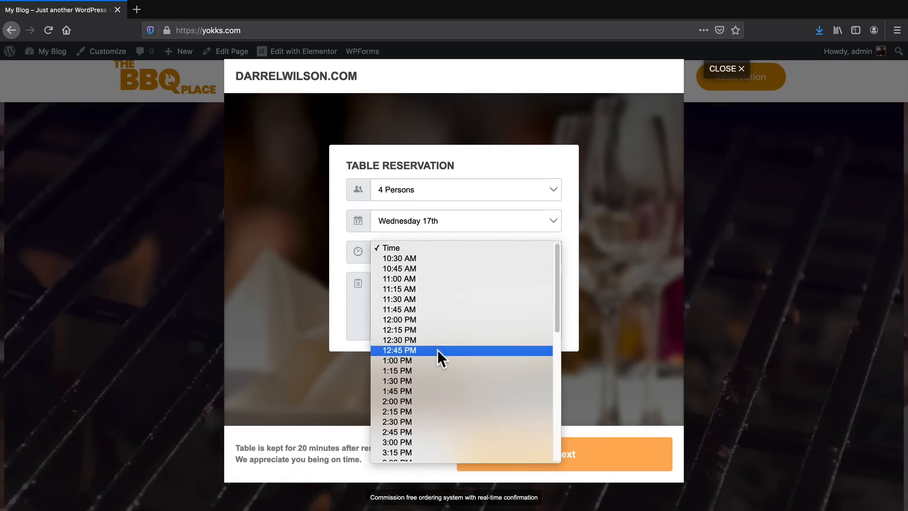
pyautogui.scroll(-5, 438, 351)
pyautogui.scroll(5, 436, 351)
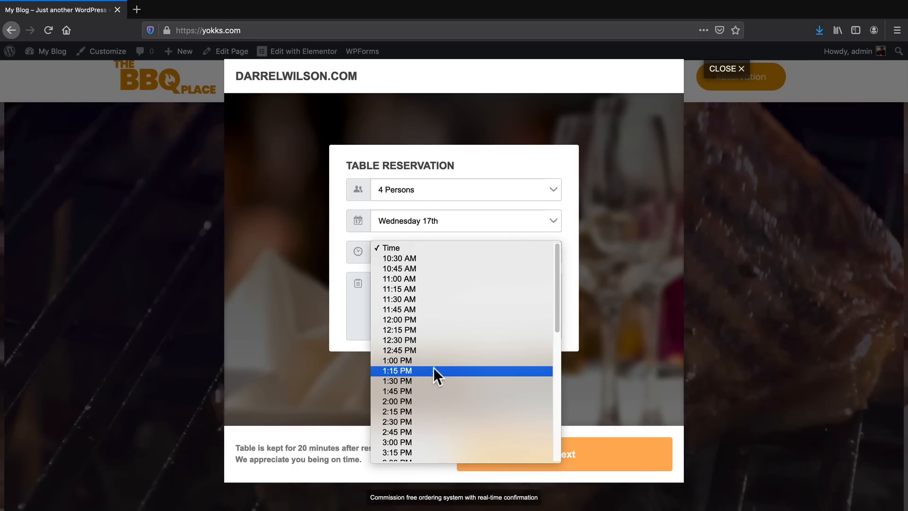
pyautogui.click(433, 358)
# Look through the full list of selectable reservation times, leaving the time at 1:00 PM.
pyautogui.click(426, 256)
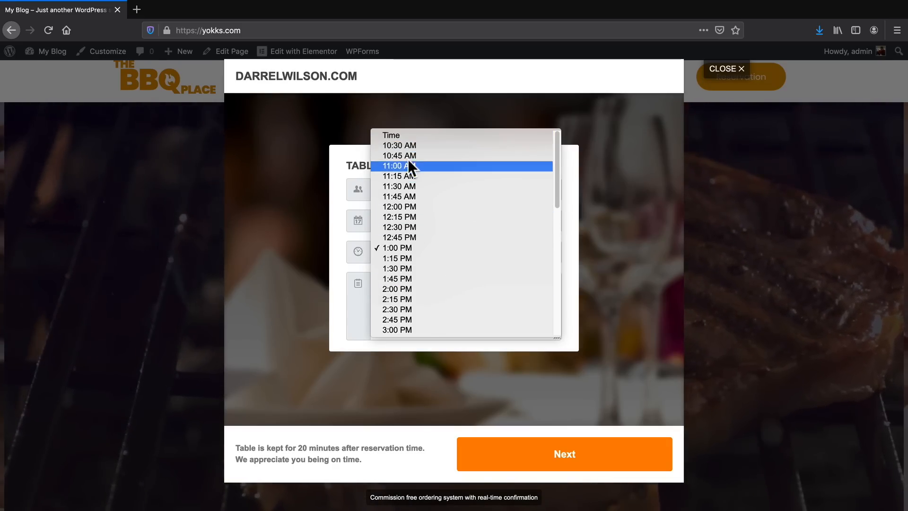
pyautogui.scroll(-5, 410, 251)
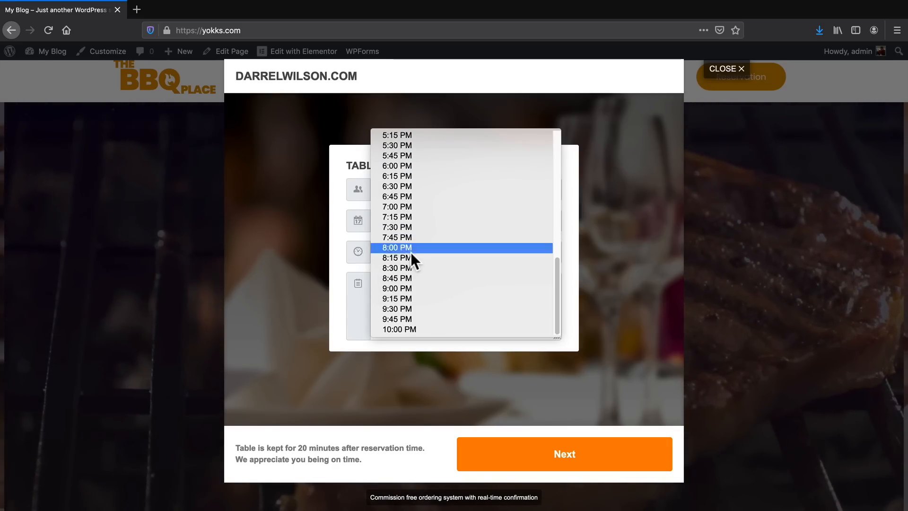
pyautogui.scroll(5, 412, 255)
pyautogui.scroll(-5, 458, 245)
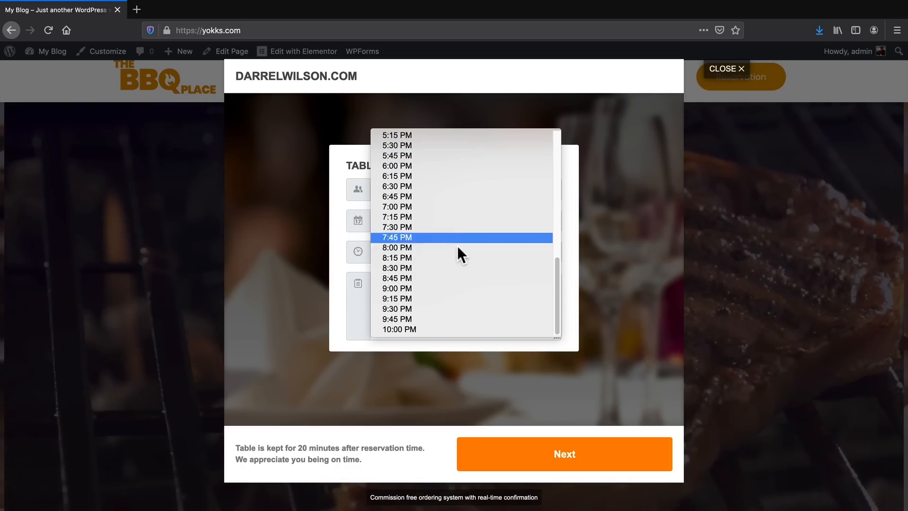
pyautogui.scroll(5, 433, 249)
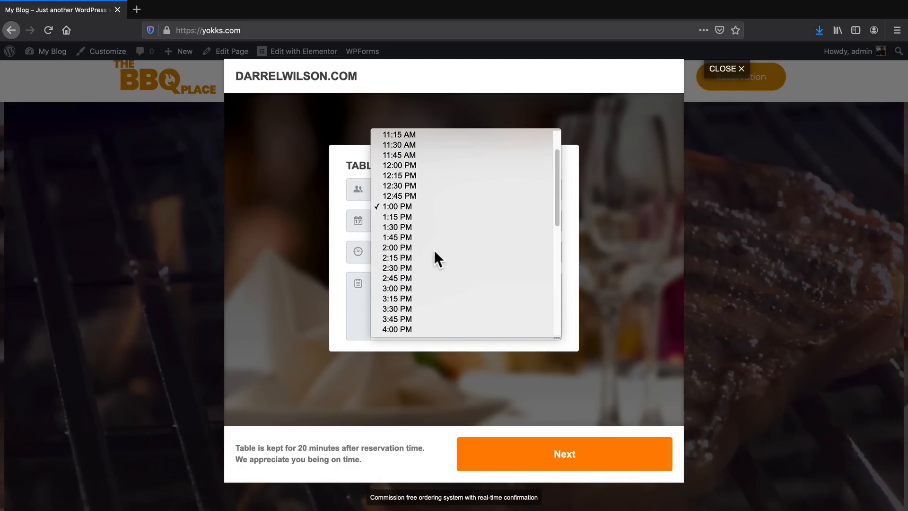
pyautogui.click(424, 217)
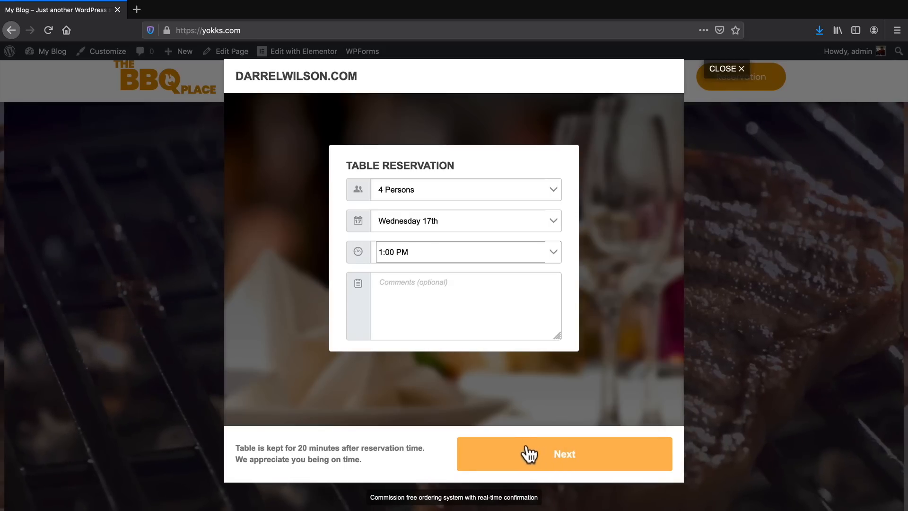
# Place the table reservation with food ordered in the restaurant rather than ahead, and close the confirmation.
pyautogui.click(564, 457)
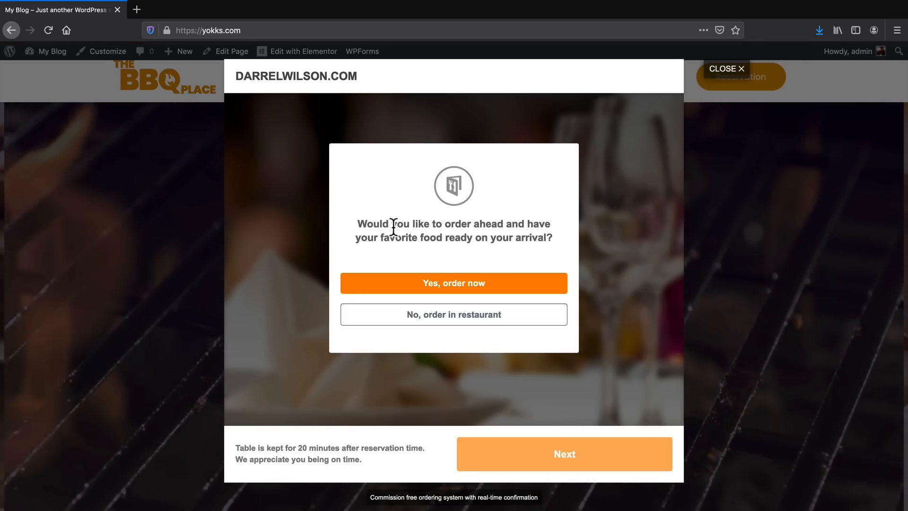
pyautogui.click(471, 326)
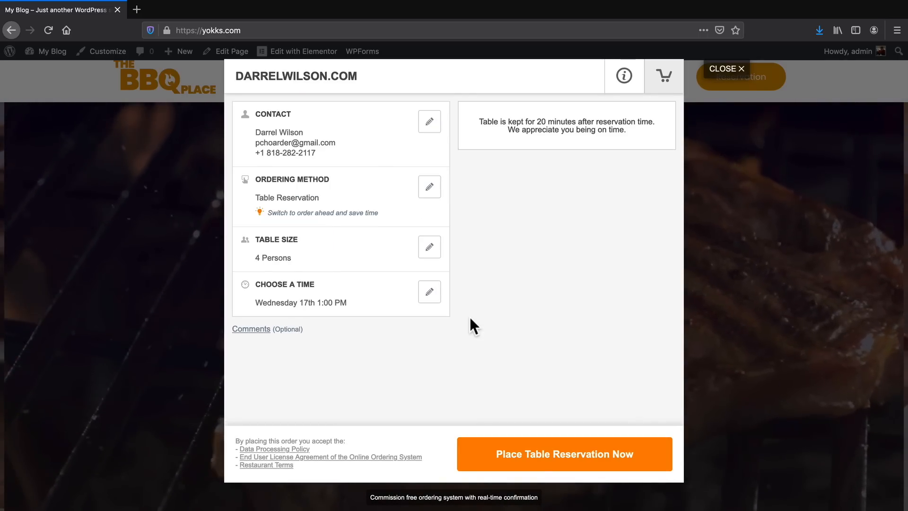
pyautogui.click(539, 454)
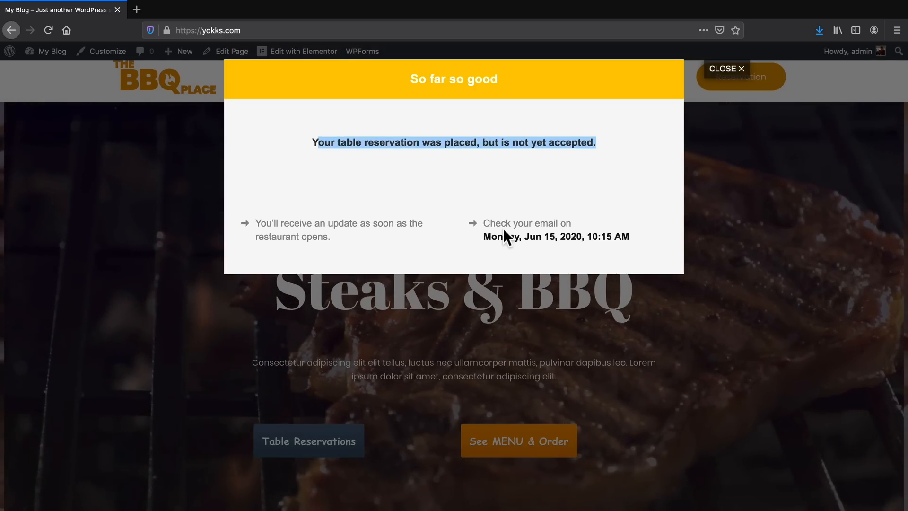
pyautogui.click(499, 319)
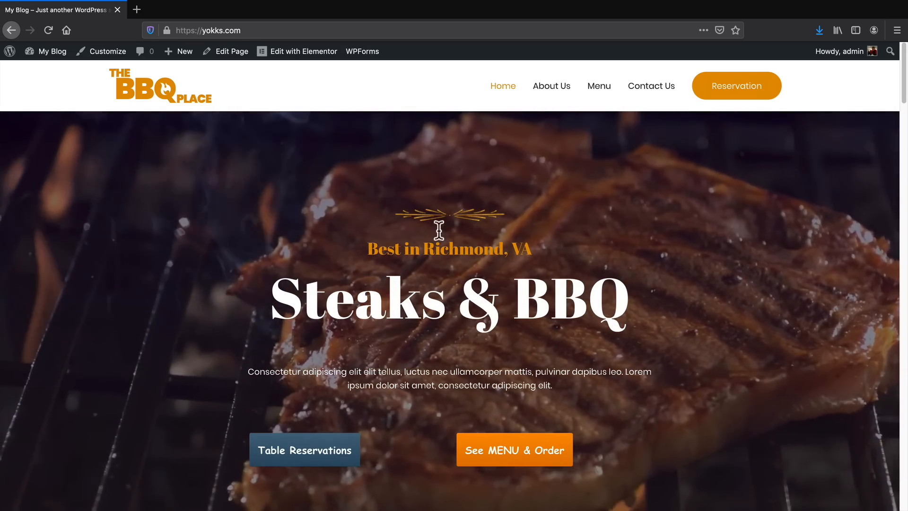
# Open the home page in Elementor and check the advanced settings of the restaurant-reservations shortcode widget.
pyautogui.click(308, 54)
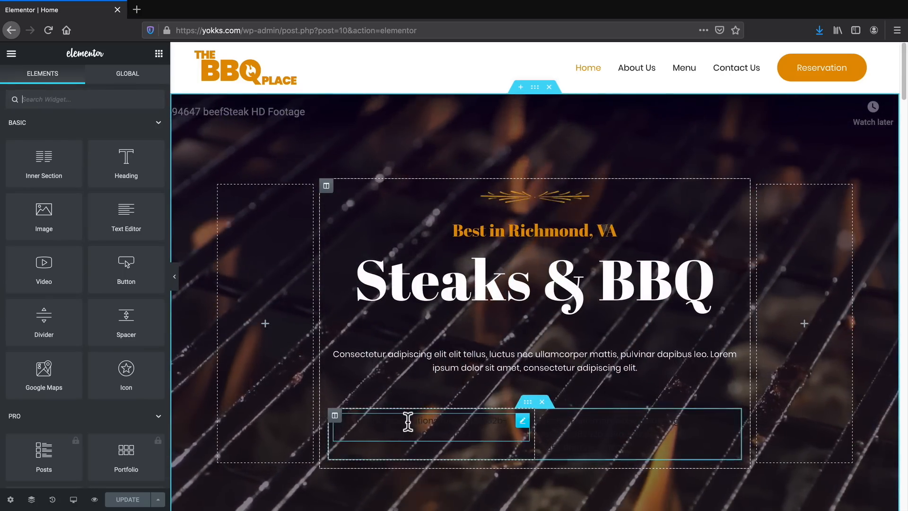
pyautogui.click(409, 421)
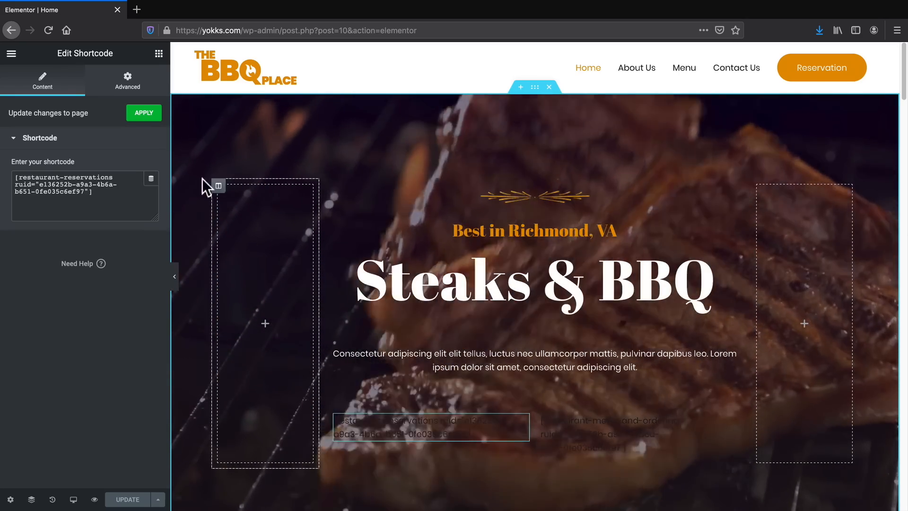
pyautogui.click(128, 81)
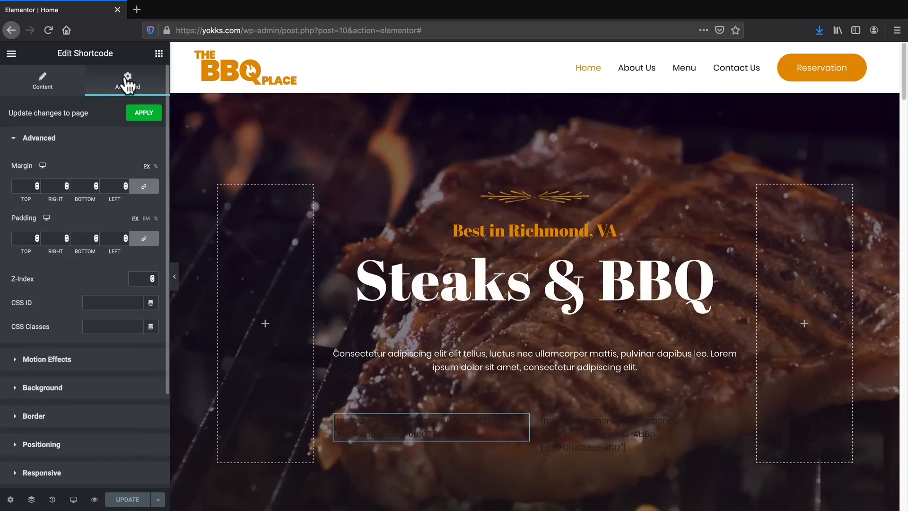
pyautogui.scroll(-2, 74, 297)
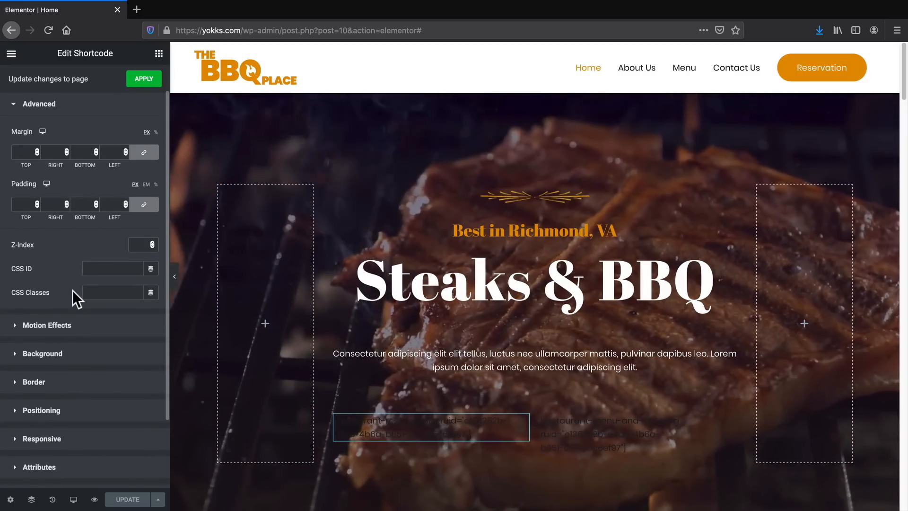
pyautogui.scroll(-1, 73, 295)
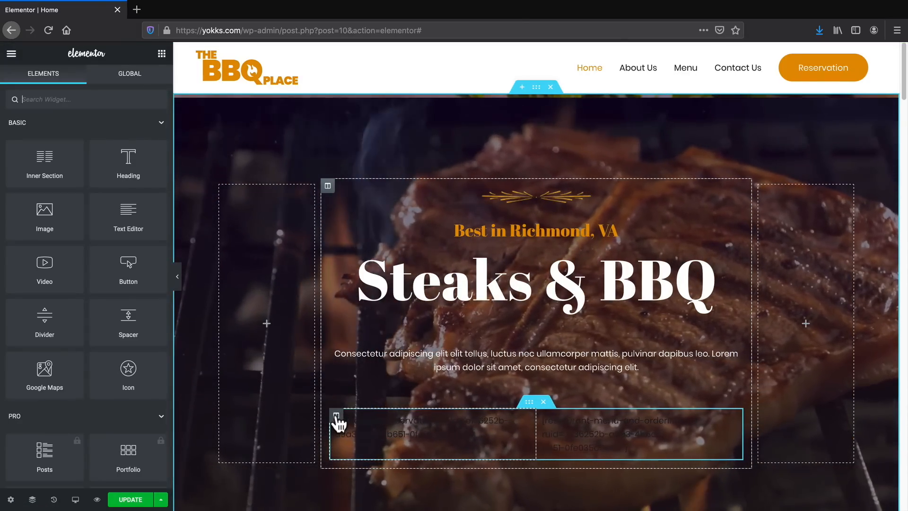
# Set the text alignment of the column holding the reservations shortcode to Right, and update the page.
pyautogui.click(336, 415)
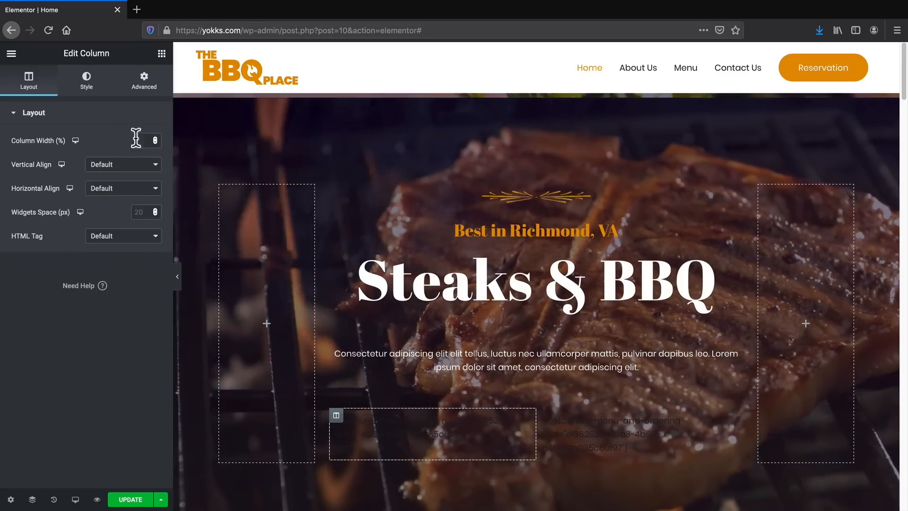
pyautogui.click(95, 86)
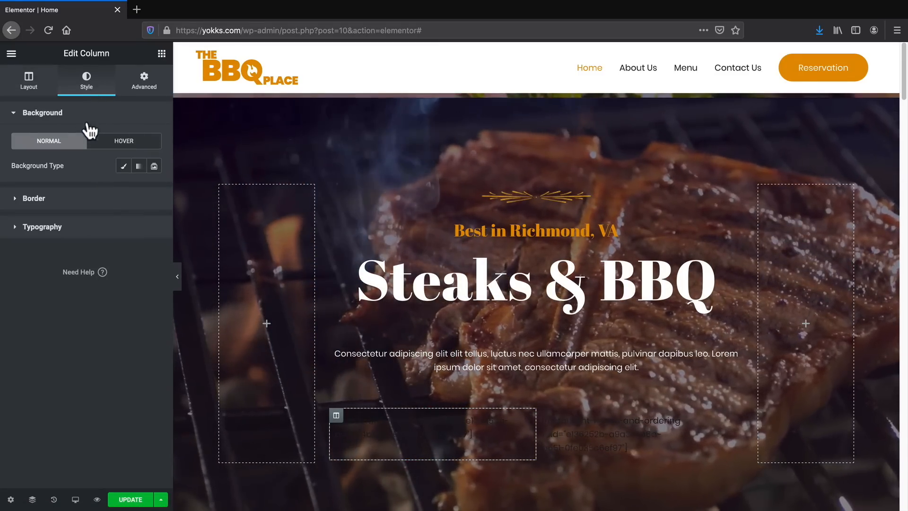
pyautogui.click(66, 229)
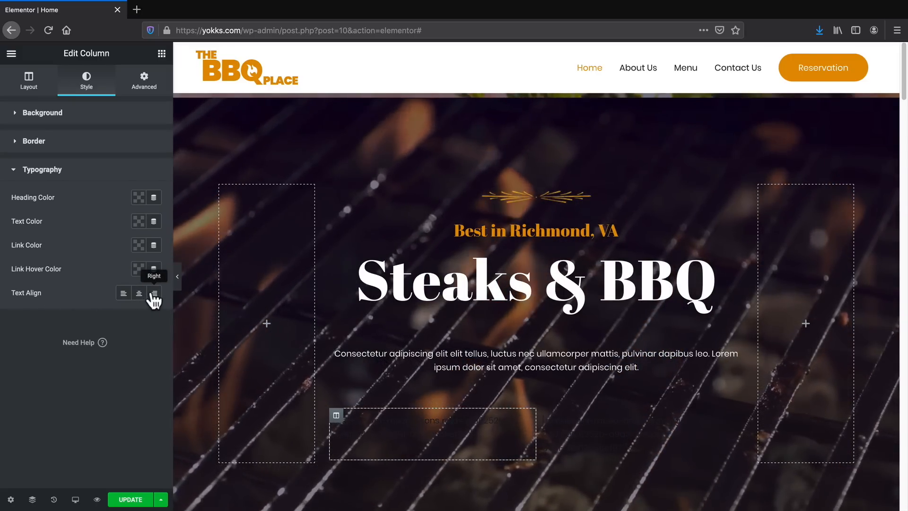
pyautogui.click(154, 294)
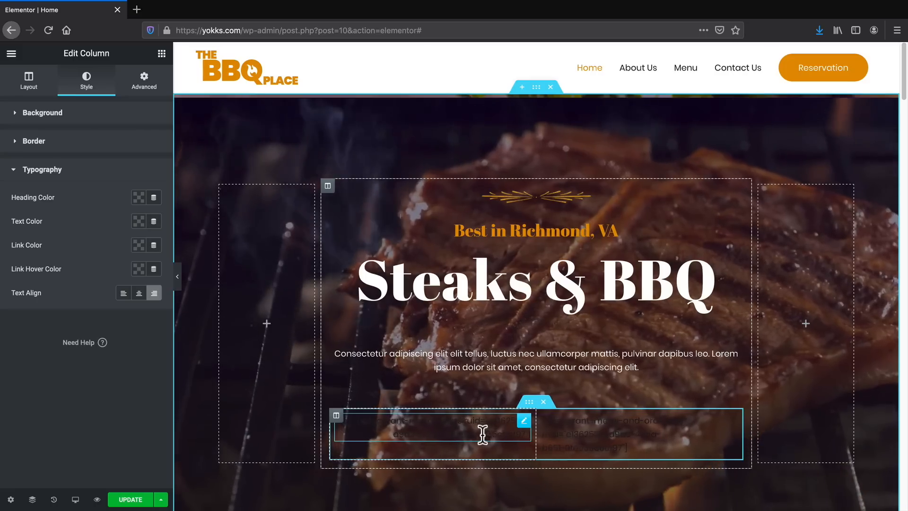
pyautogui.click(129, 499)
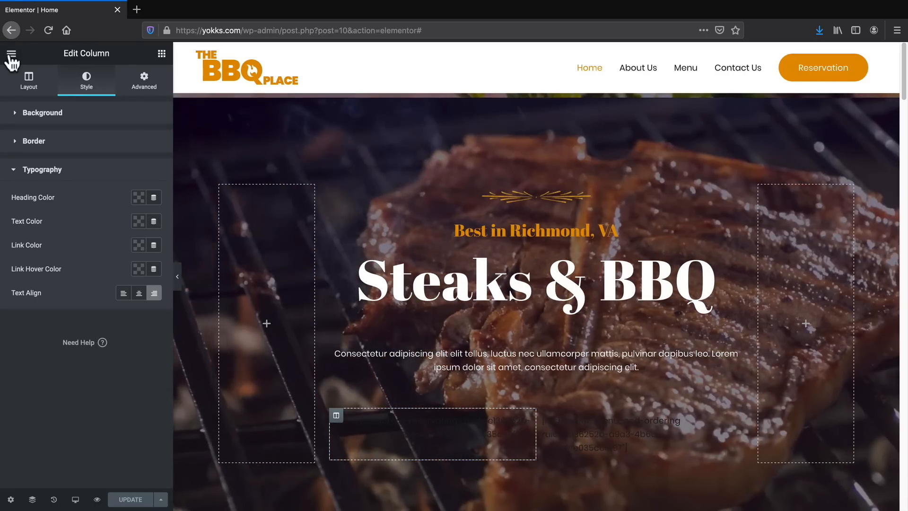
# View the live home page and check the placement of the Table Reservations and See MENU & Order buttons.
pyautogui.click(12, 55)
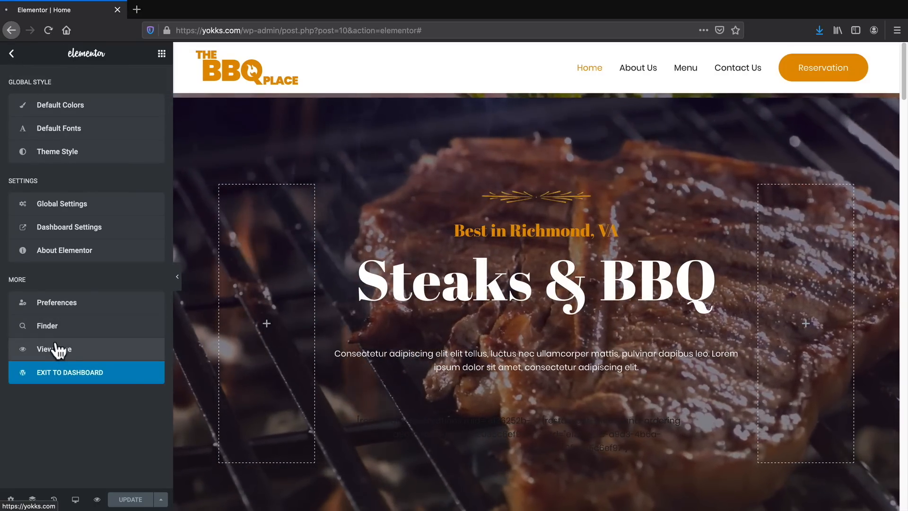
pyautogui.click(57, 349)
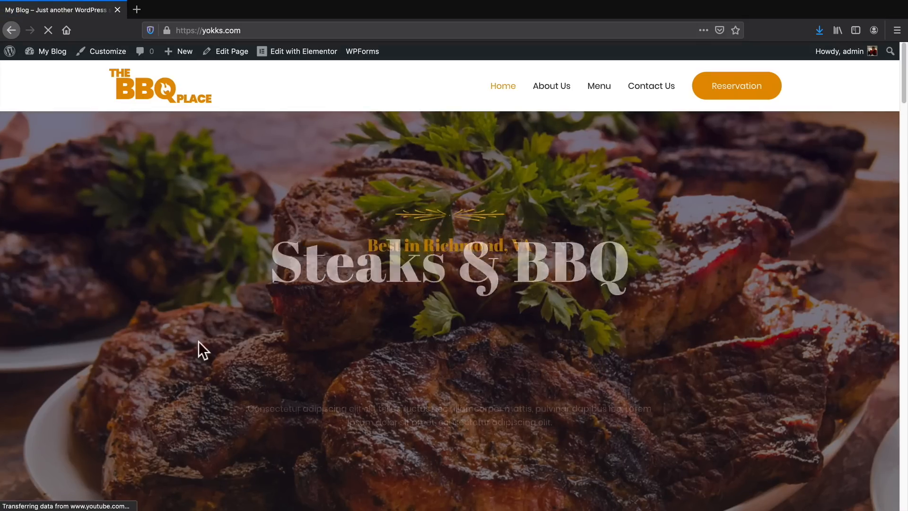
pyautogui.scroll(-1, 574, 351)
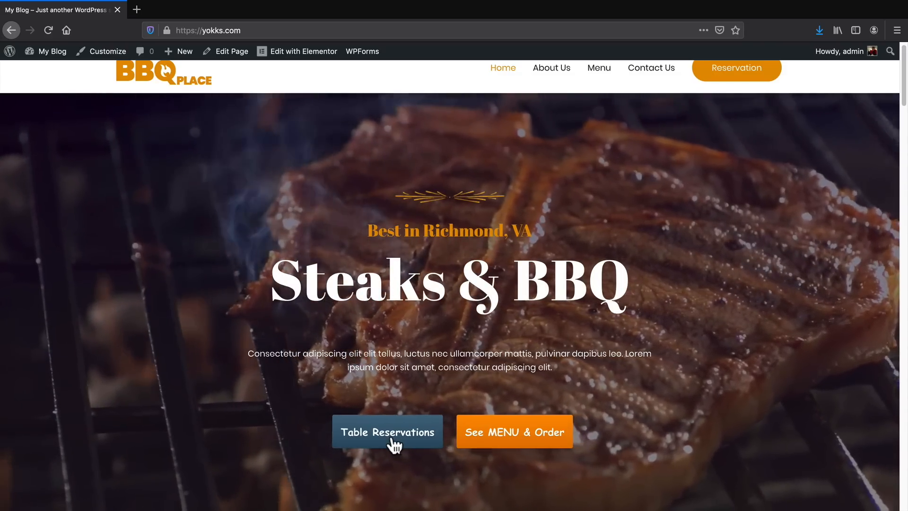
pyautogui.scroll(1, 393, 445)
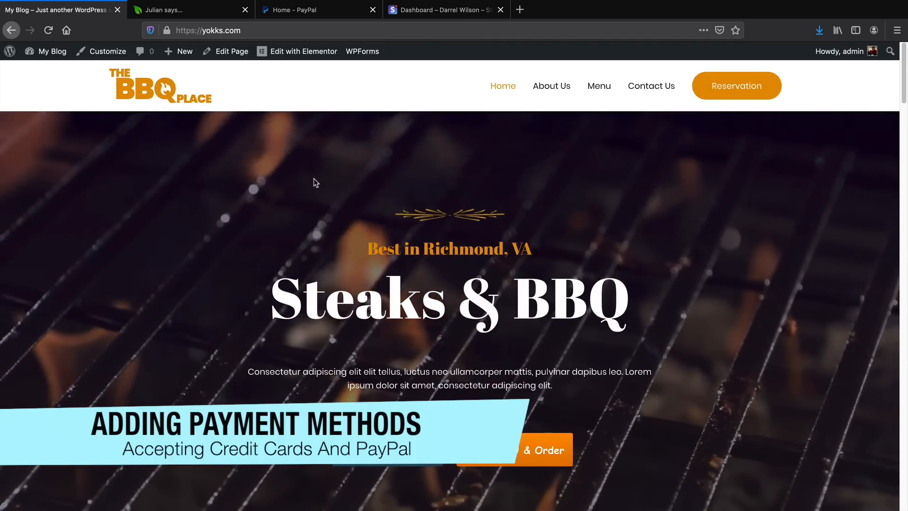
# Look at the open PayPal and Stripe dashboards, and return to the restaurant site.
pyautogui.click(340, 15)
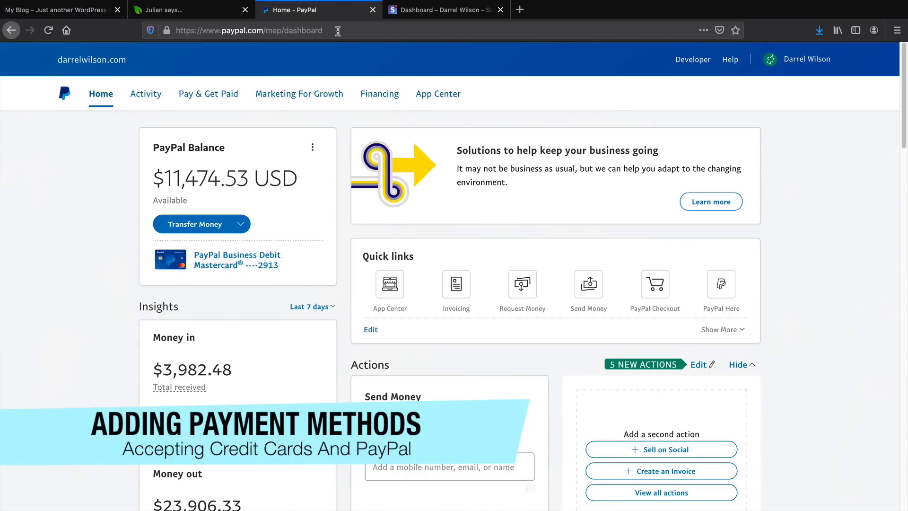
pyautogui.click(433, 13)
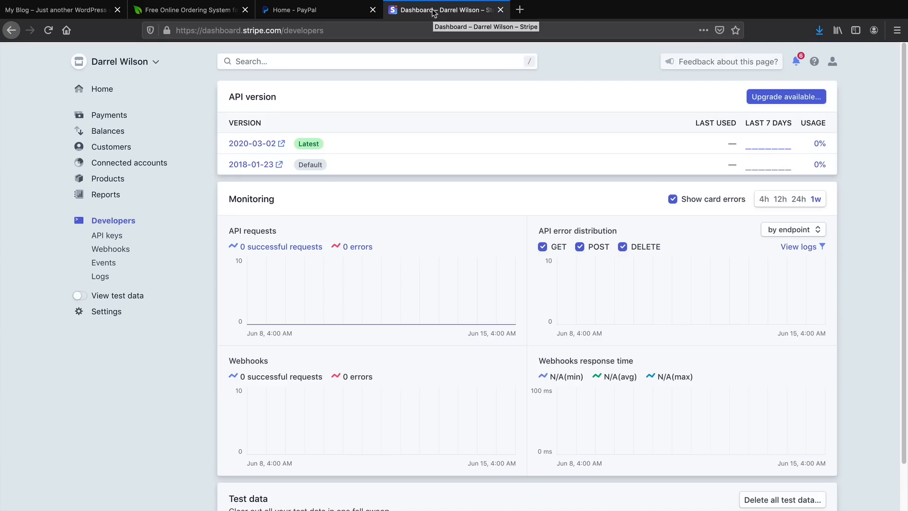
pyautogui.click(113, 10)
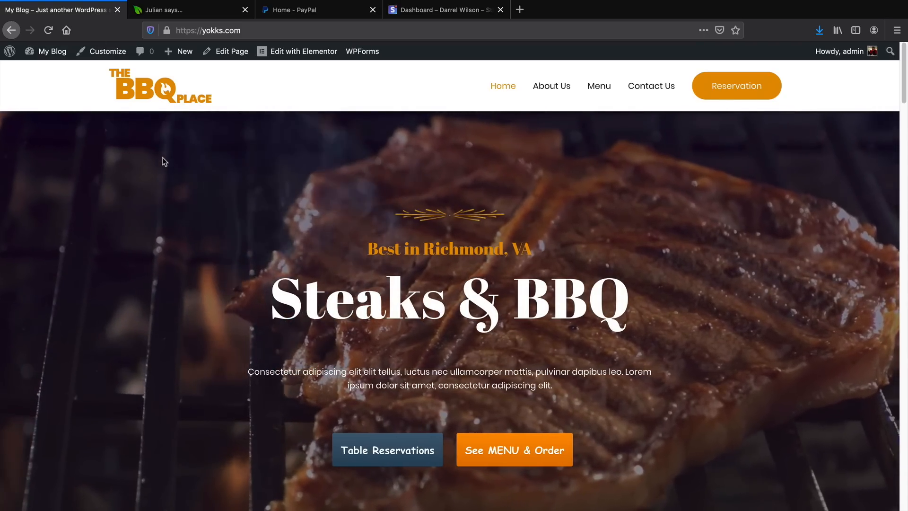
# Open the WordPress dashboard, and log in to GloriaFood with the saved account e-mail and password.
pyautogui.click(61, 71)
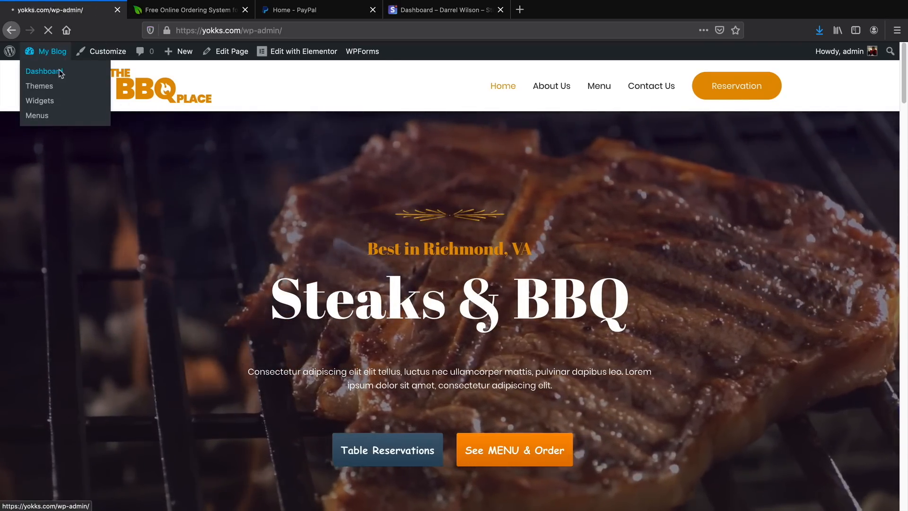
pyautogui.moveTo(72, 140)
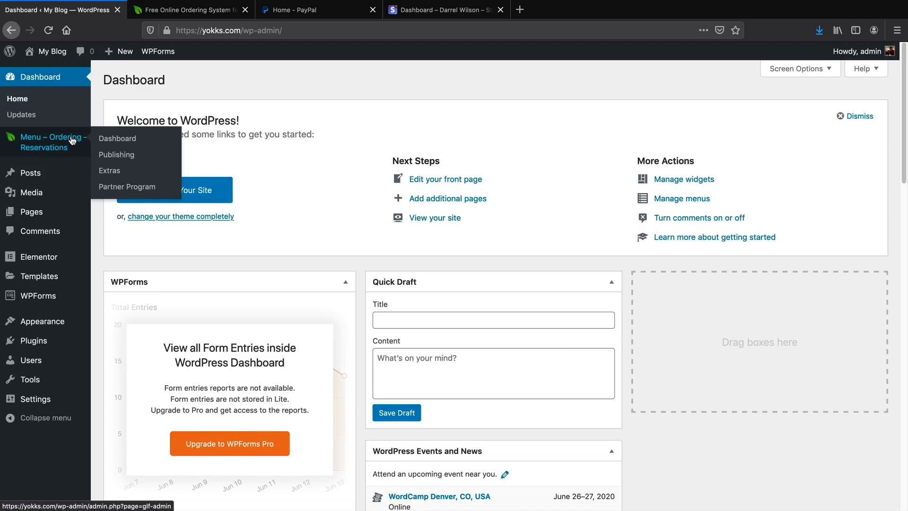
pyautogui.click(207, 15)
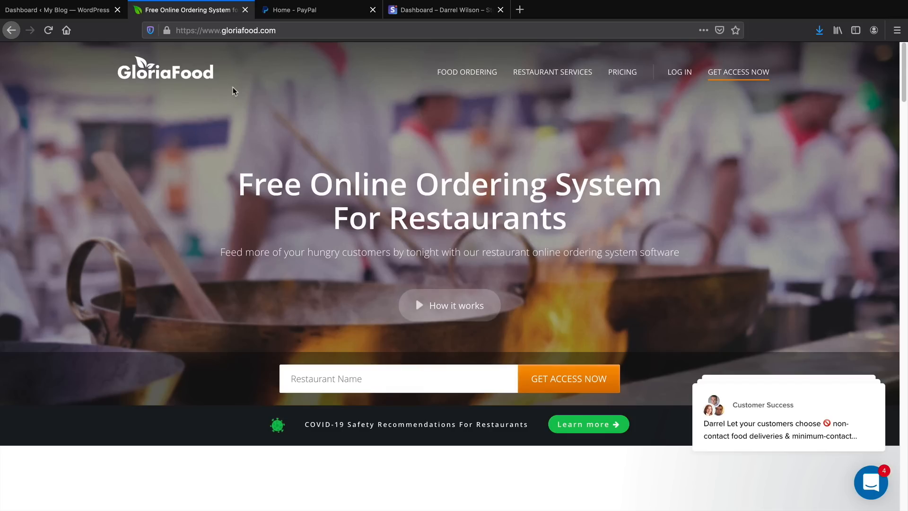
pyautogui.click(678, 73)
pyautogui.click(86, 12)
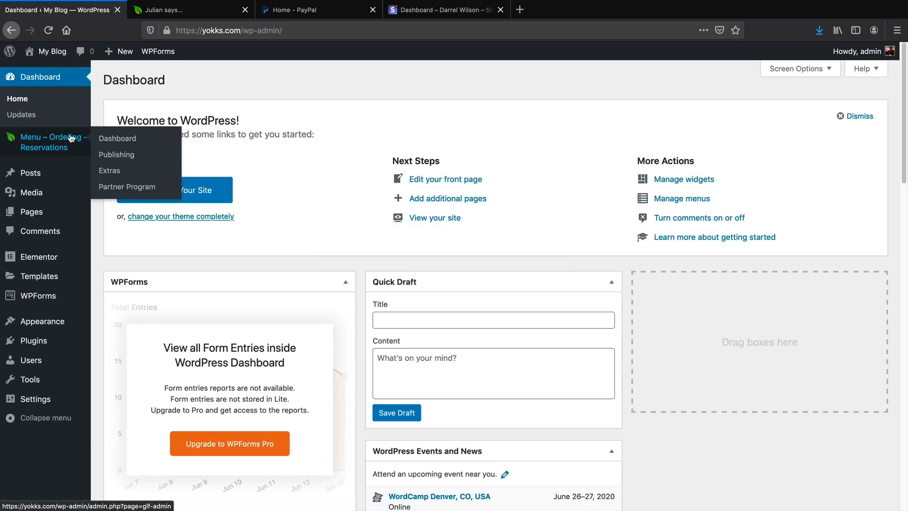
pyautogui.click(185, 14)
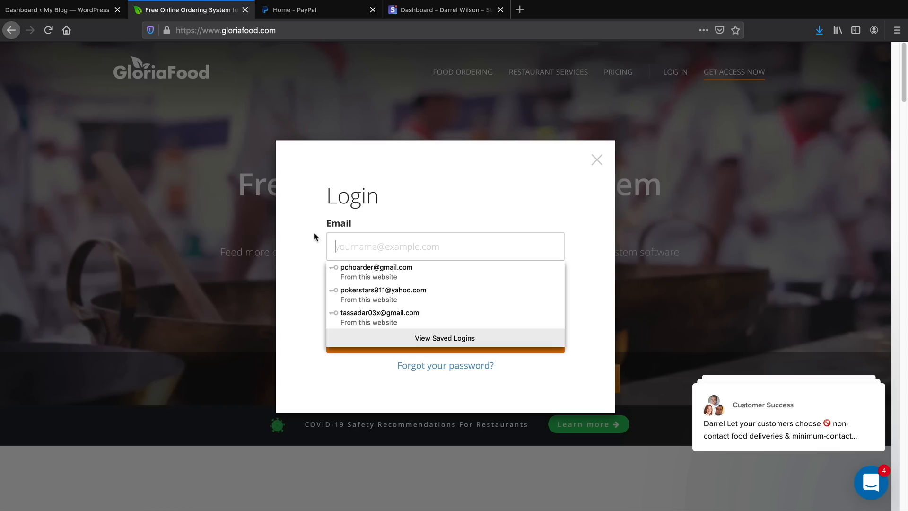
pyautogui.click(390, 294)
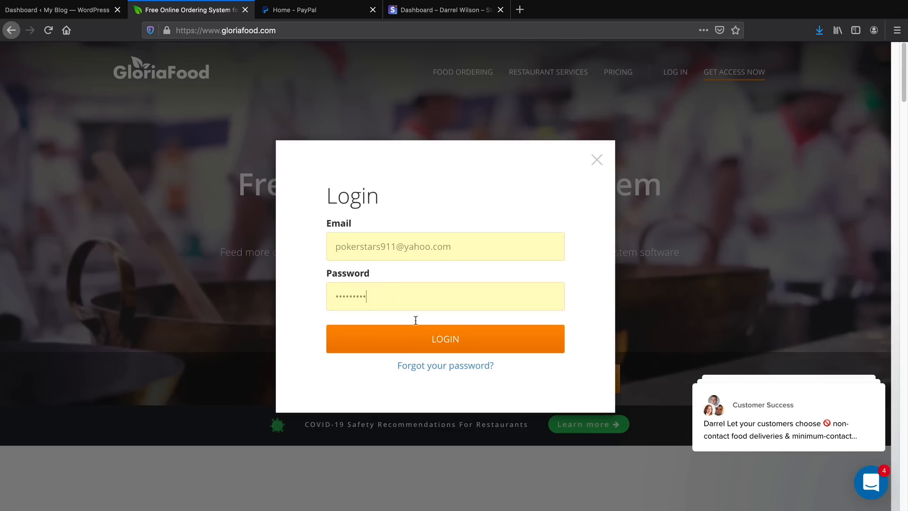
pyautogui.click(423, 339)
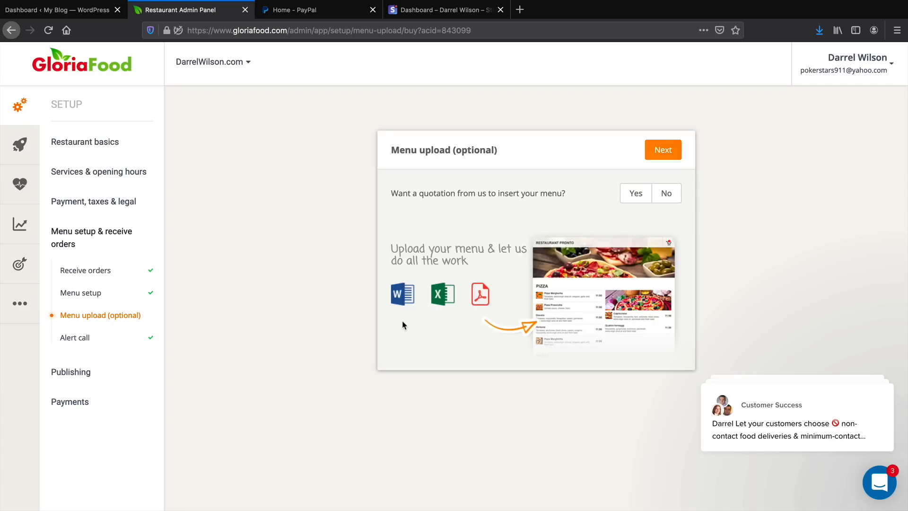
# Look through the Kick-starter, Online Health, reports, Marketing and Other sections of the GloriaFood admin.
pyautogui.click(20, 144)
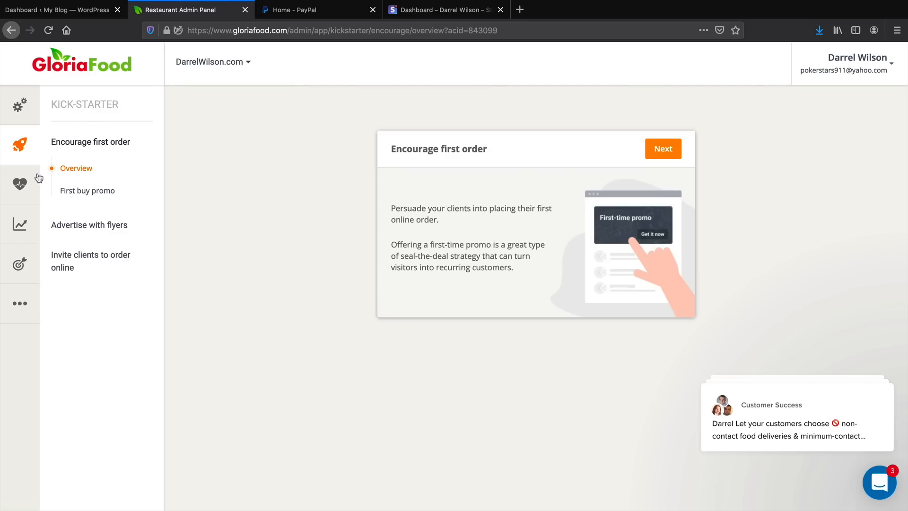
pyautogui.click(20, 183)
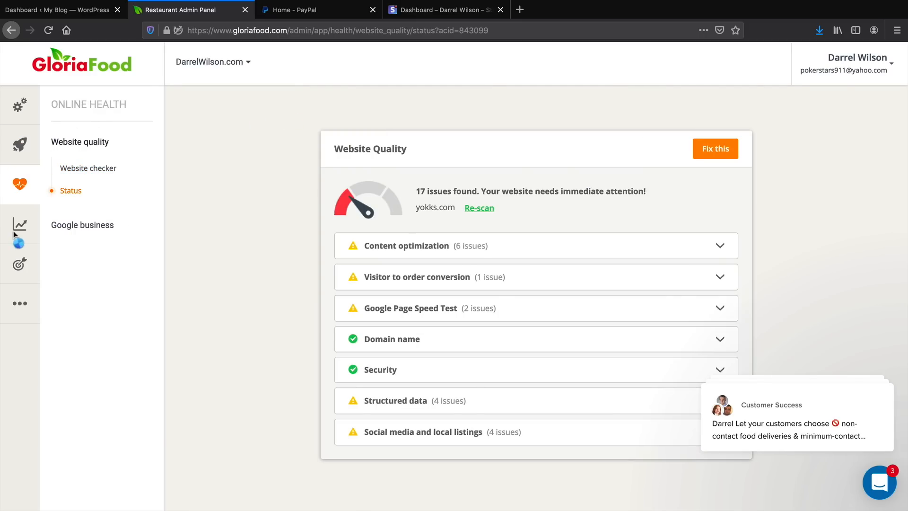
pyautogui.click(17, 237)
pyautogui.click(16, 255)
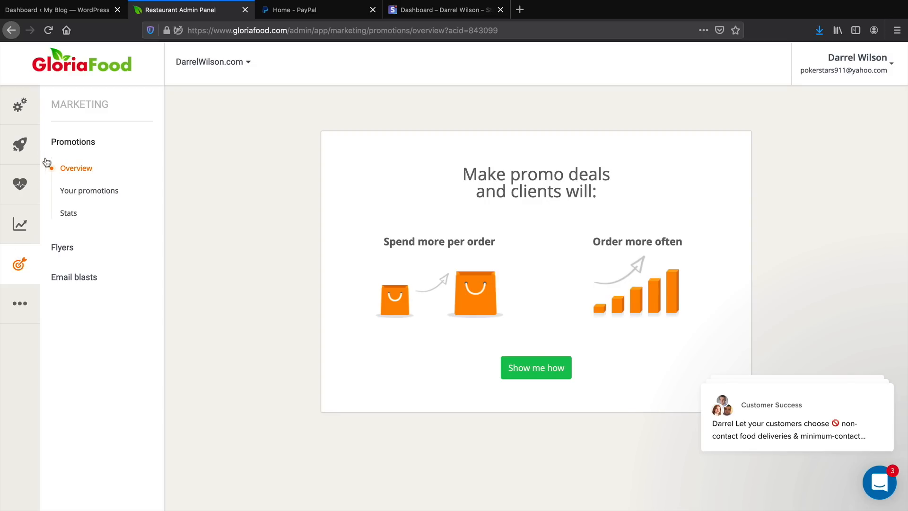
pyautogui.click(25, 302)
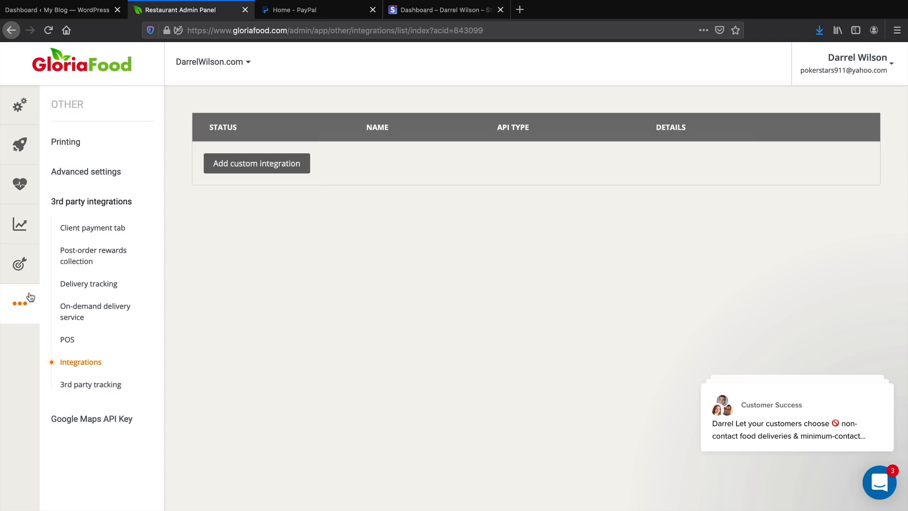
# Review the restaurant's payment methods in Setup, including the Card and Call back and take card details via phone options.
pyautogui.click(26, 104)
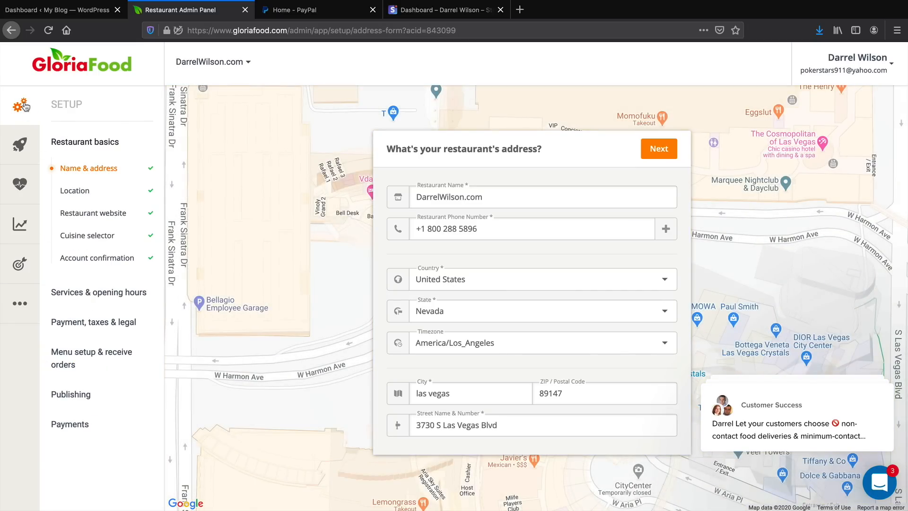
pyautogui.click(96, 323)
pyautogui.scroll(-1, 99, 323)
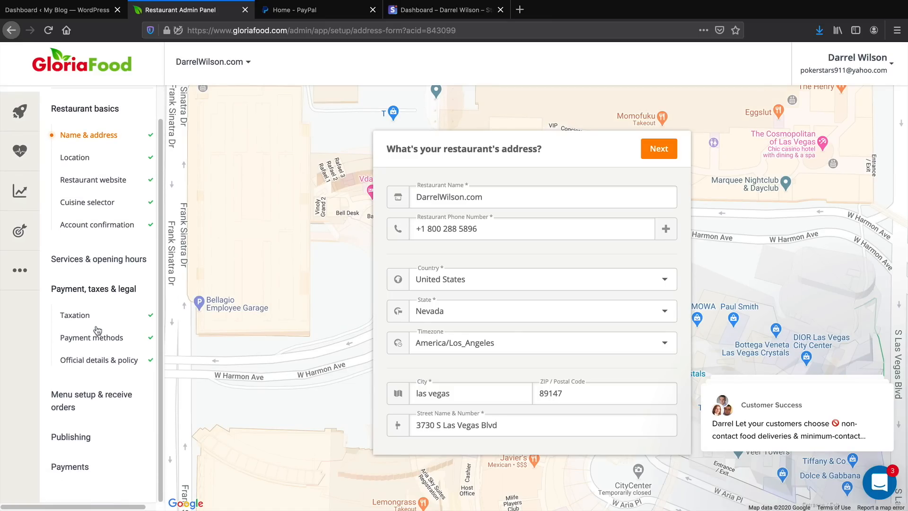
pyautogui.click(99, 339)
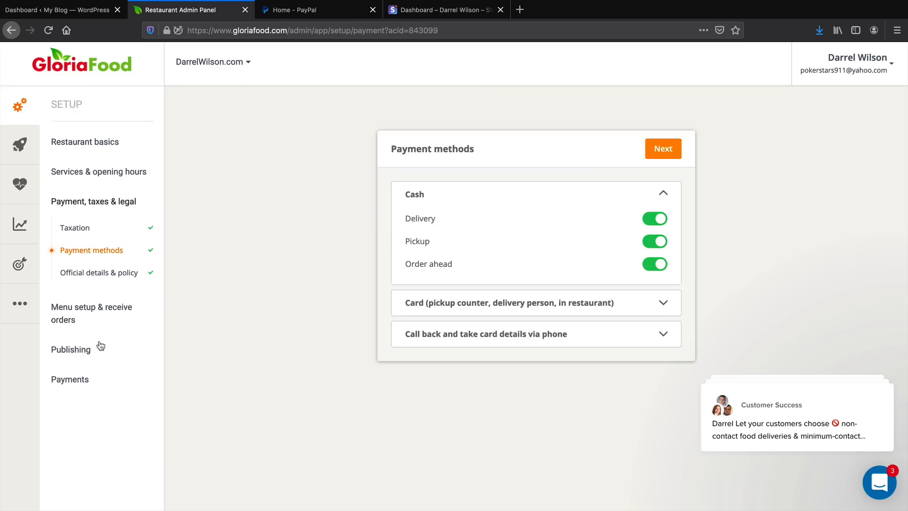
pyautogui.click(660, 303)
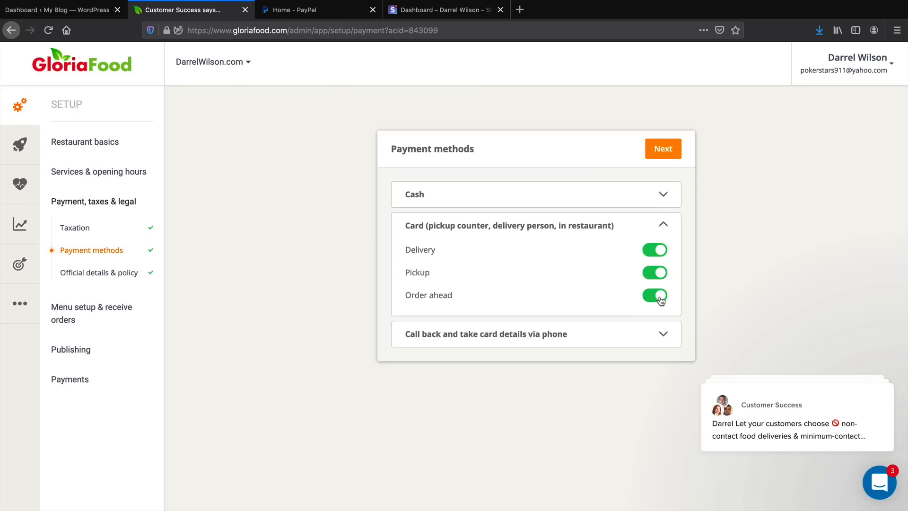
pyautogui.click(665, 335)
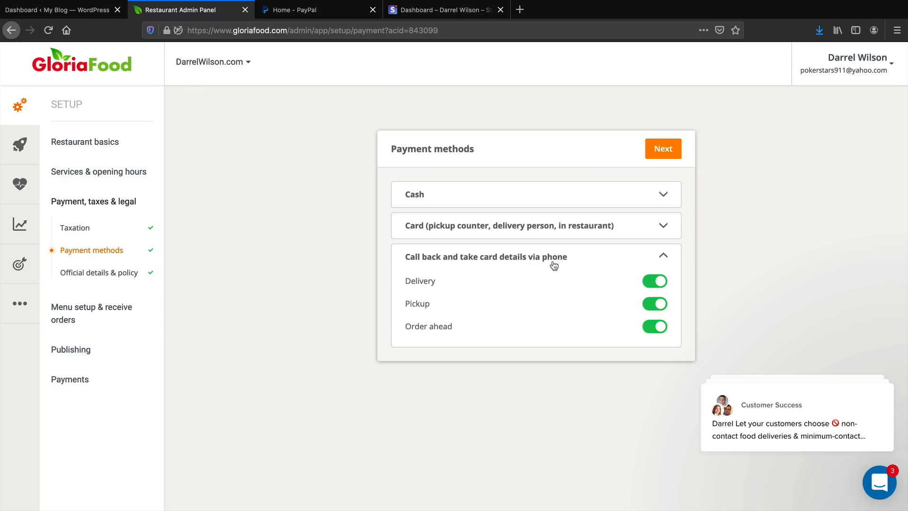
# Choose to accept online / credit card payments in the Online Payment setup and continue to the provider selection.
pyautogui.click(70, 383)
pyautogui.click(83, 406)
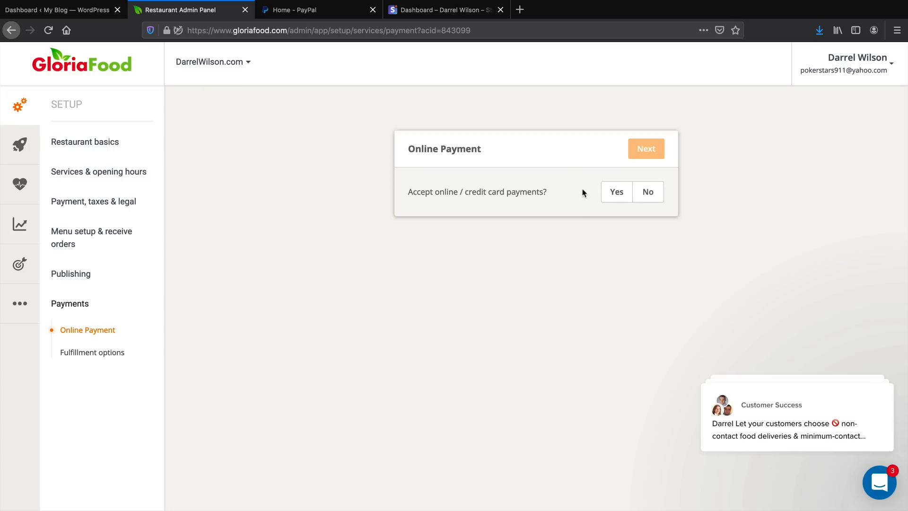
pyautogui.moveTo(416, 194); pyautogui.dragTo(493, 195)
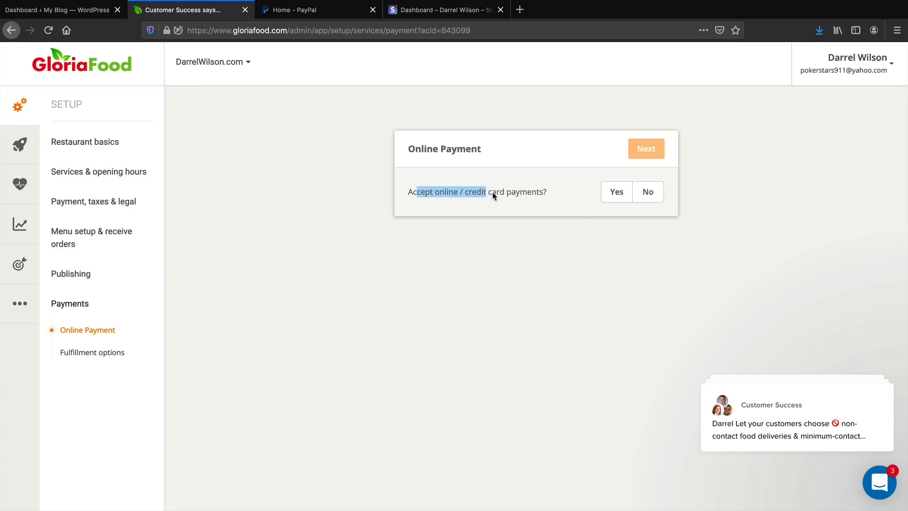
pyautogui.click(612, 192)
pyautogui.click(655, 148)
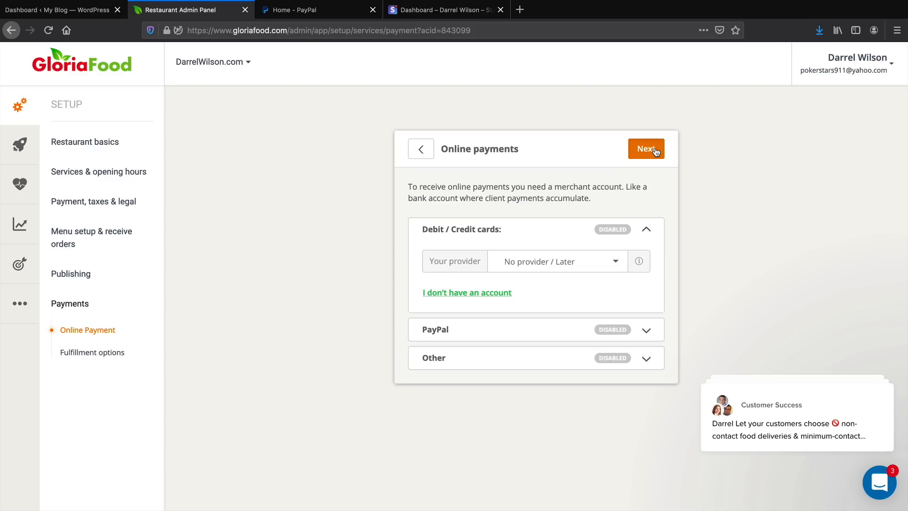
# Set Stripe as the debit/credit card provider and PayPal as the PayPal provider, and proceed to the purchase confirmation.
pyautogui.click(568, 262)
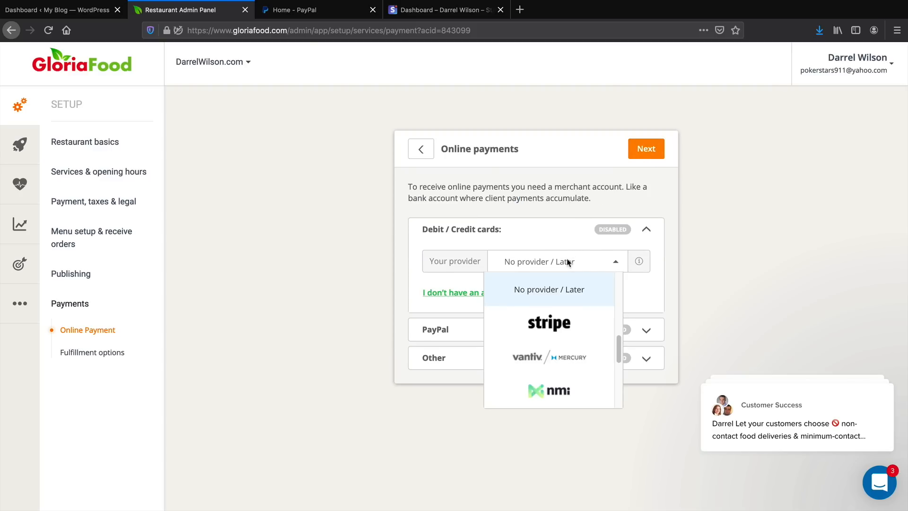
pyautogui.click(553, 329)
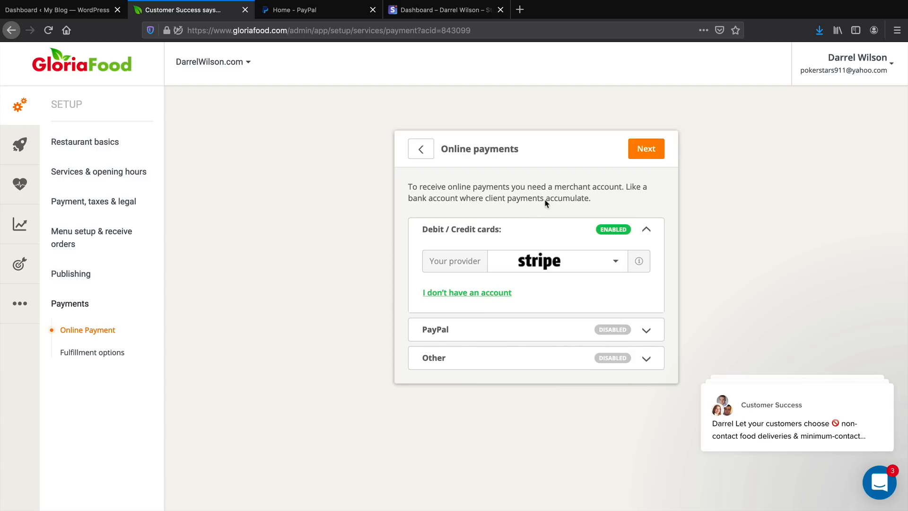
pyautogui.click(615, 330)
pyautogui.click(596, 293)
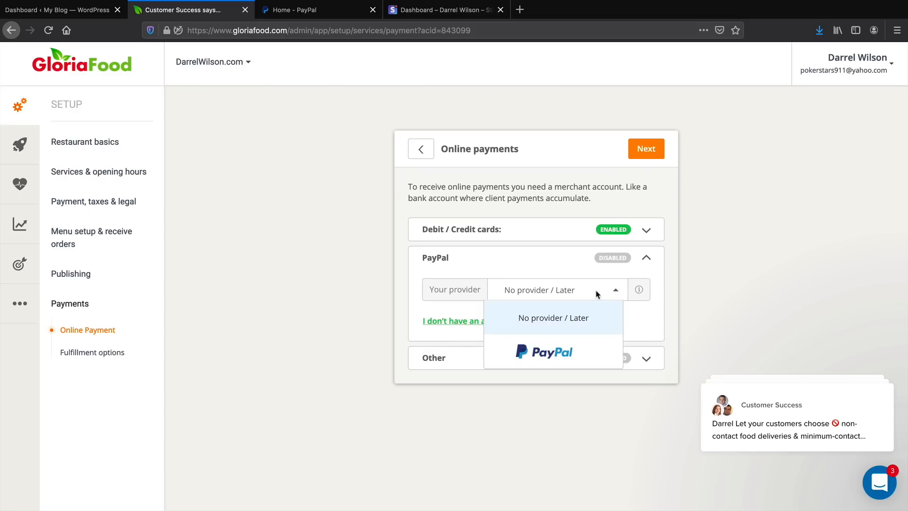
pyautogui.click(568, 354)
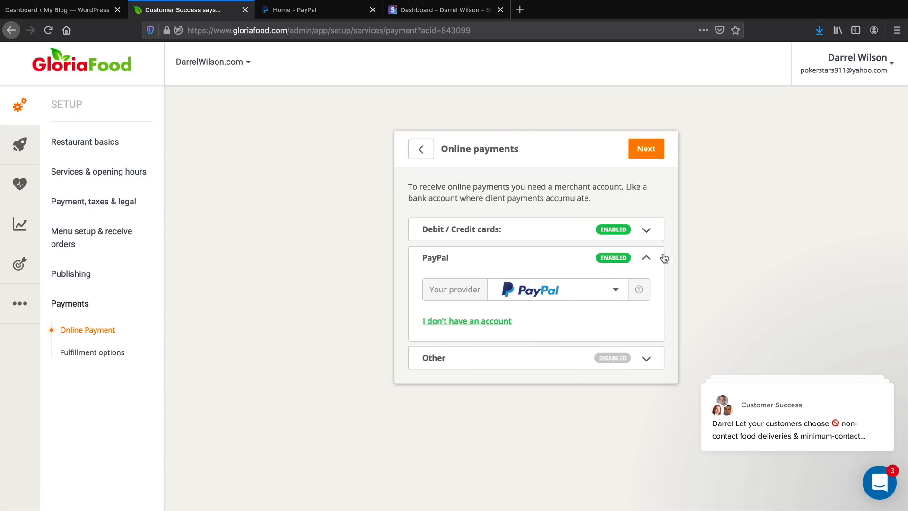
pyautogui.click(620, 231)
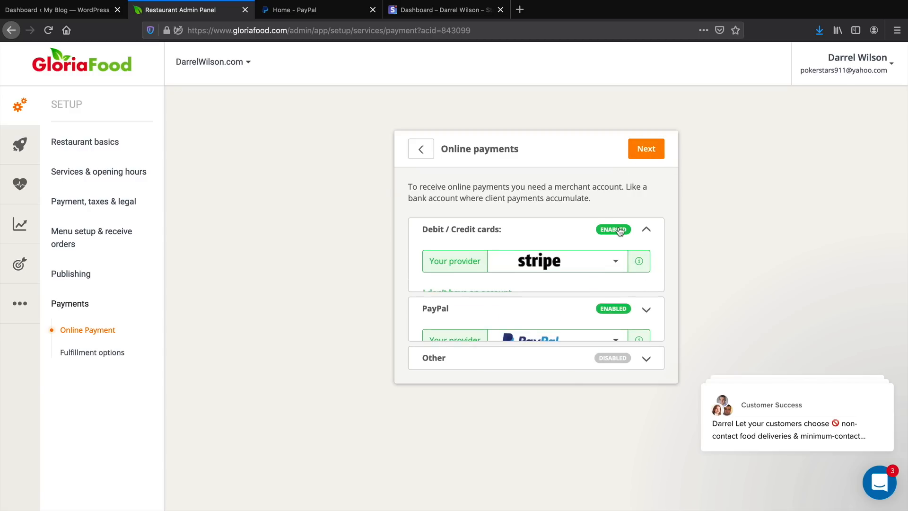
pyautogui.click(646, 149)
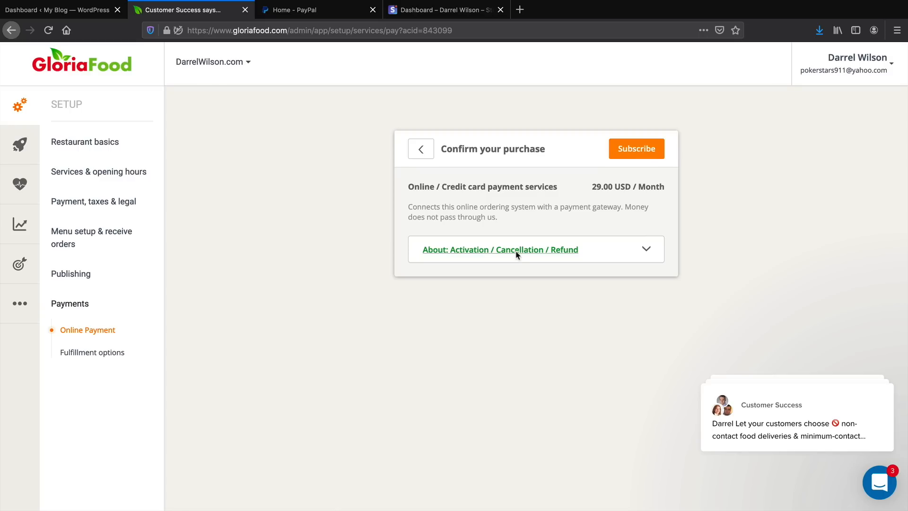
# Look at the Stripe and PayPal dashboards, and return to the GloriaFood purchase confirmation.
pyautogui.click(439, 11)
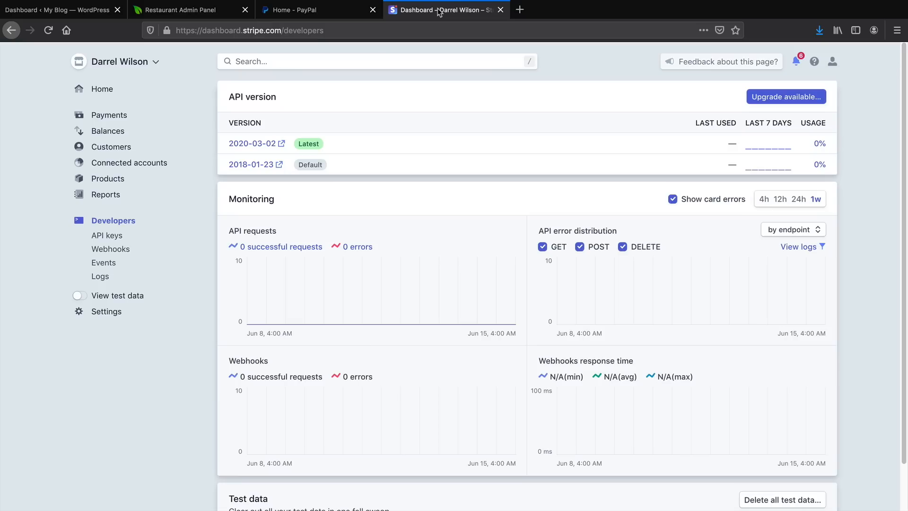
pyautogui.click(320, 11)
pyautogui.click(197, 11)
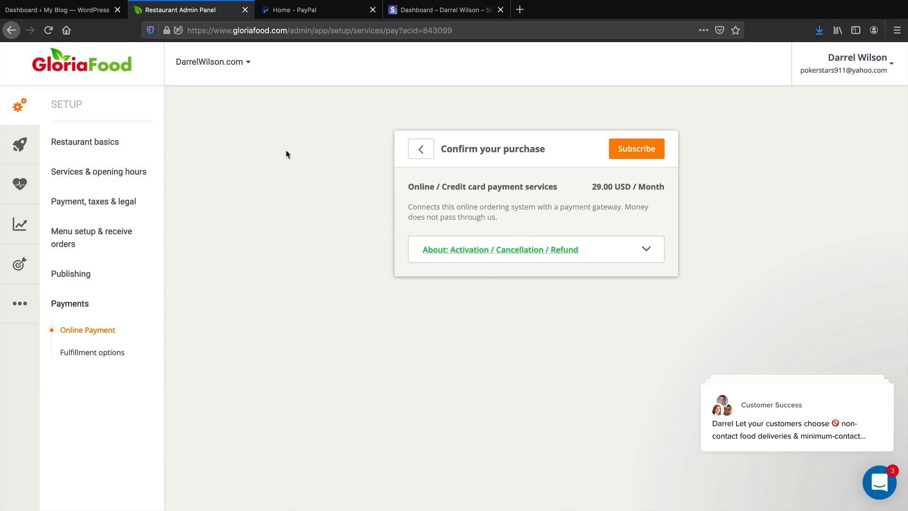
# Subscribe to the Online / Credit card payment services and proceed to the card provider settings.
pyautogui.click(644, 150)
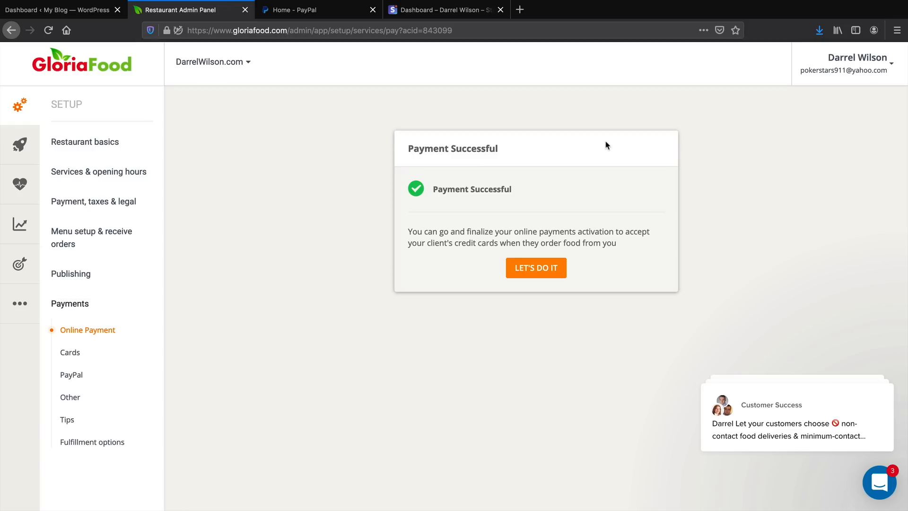
pyautogui.click(539, 273)
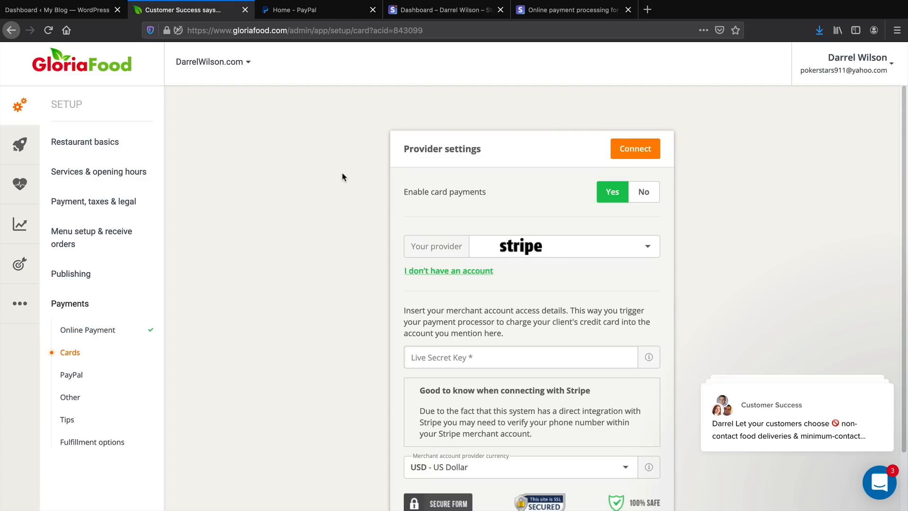
# View the Stripe home page, and examine the Business Account option on PayPal's sign-up page.
pyautogui.click(568, 10)
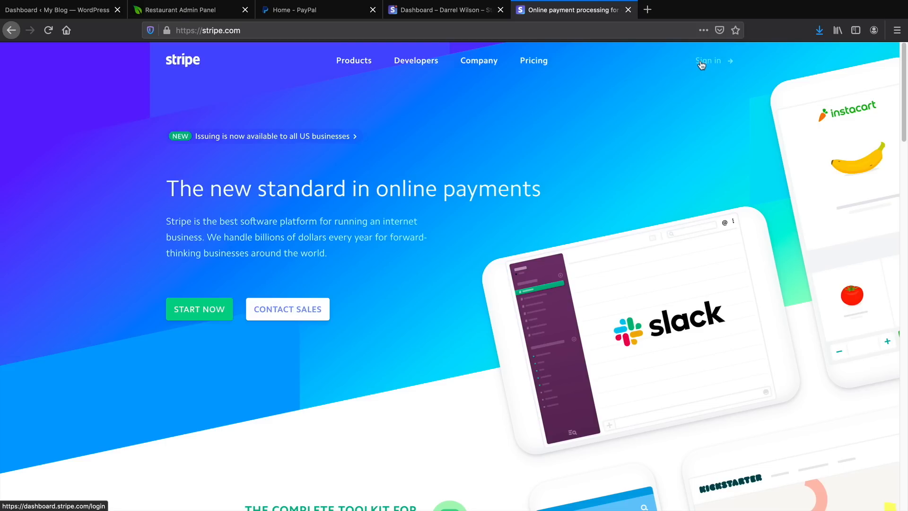
pyautogui.click(331, 13)
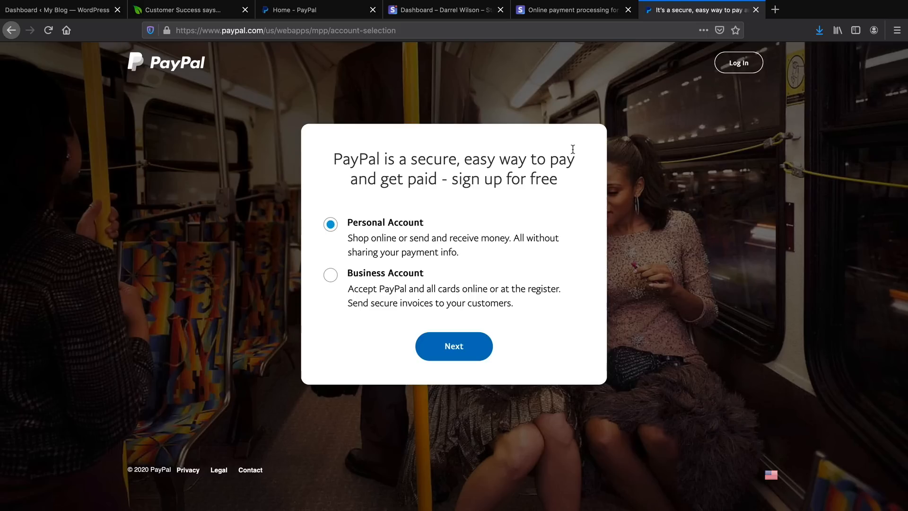
pyautogui.click(331, 277)
pyautogui.moveTo(519, 307); pyautogui.dragTo(353, 274)
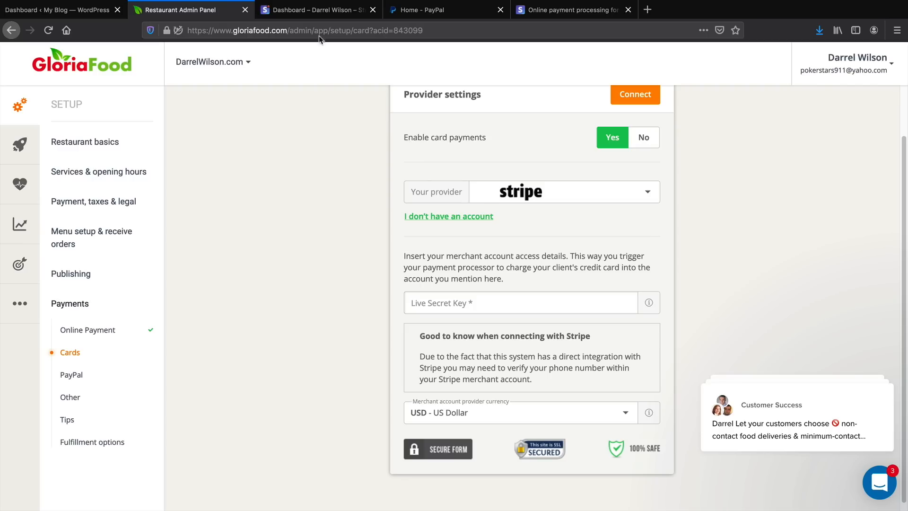
# In the Stripe dashboard, open the API keys, reveal the live secret key and copy it.
pyautogui.click(319, 9)
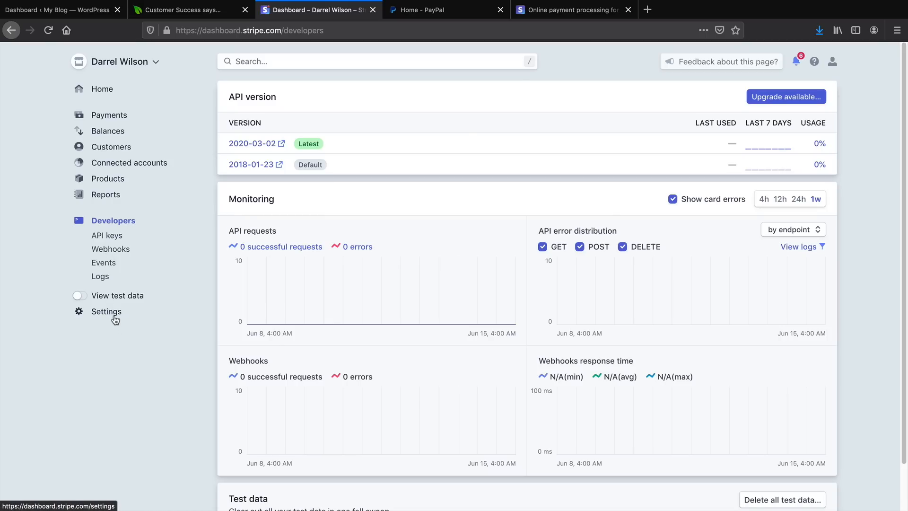
pyautogui.click(107, 236)
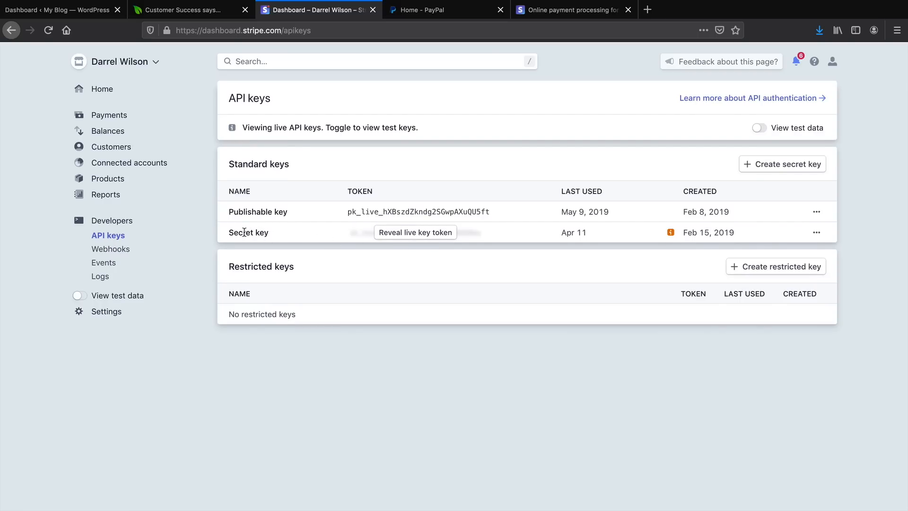
pyautogui.click(400, 235)
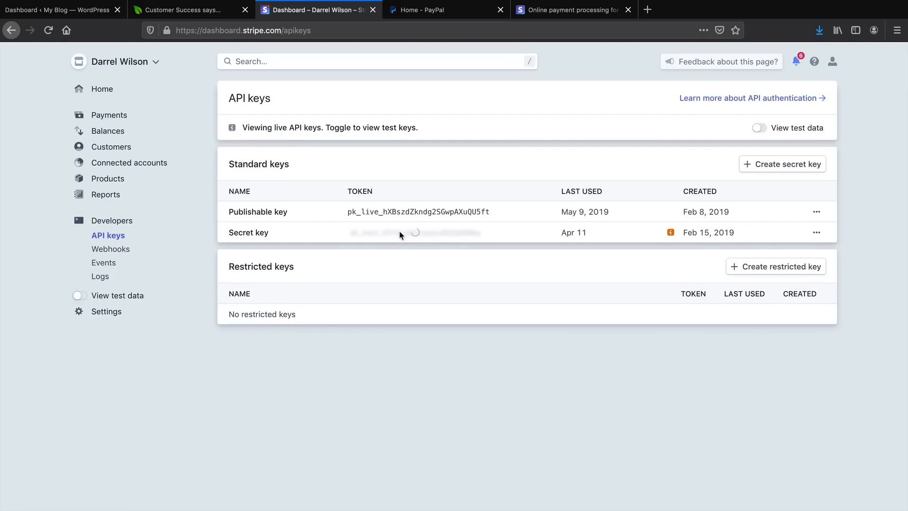
pyautogui.doubleClick(400, 233)
pyautogui.rightClick(400, 232)
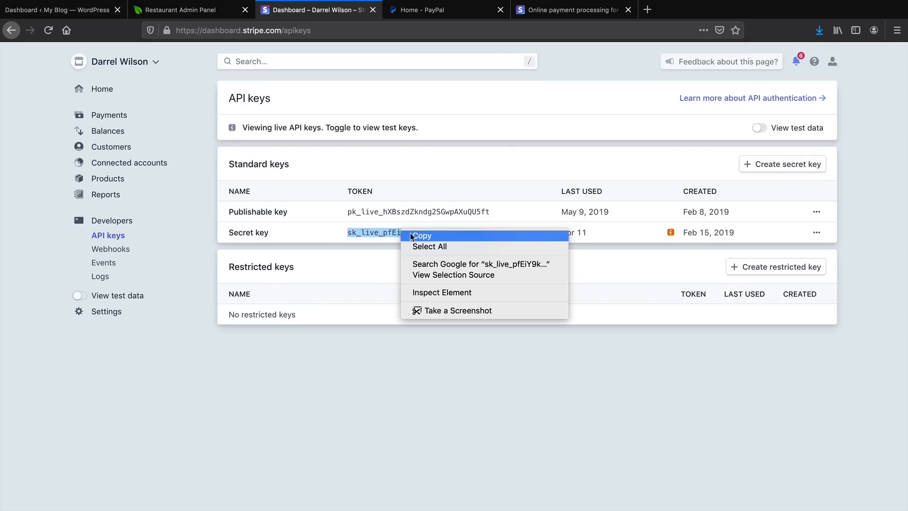
pyautogui.click(411, 236)
# Return to the GloriaFood card provider settings and paste the Stripe secret key as the Live Secret Key.
pyautogui.click(189, 12)
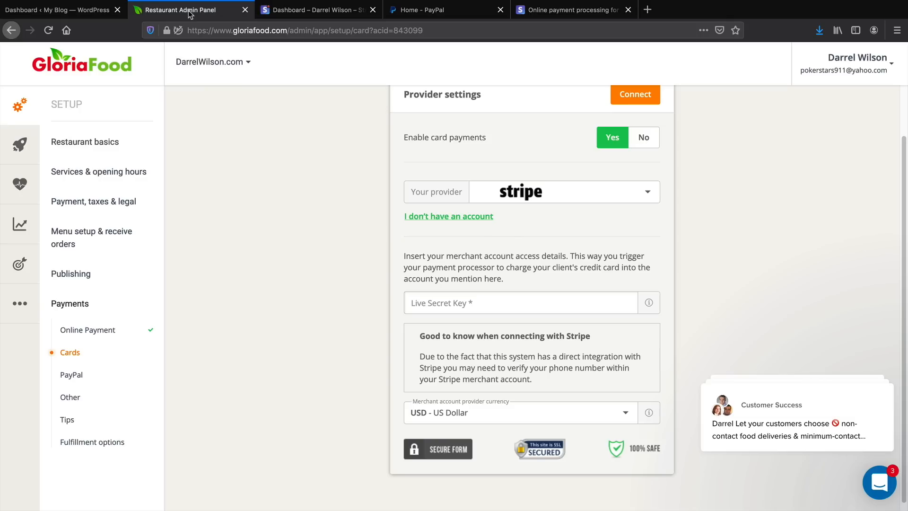
pyautogui.click(433, 299)
pyautogui.rightClick(434, 299)
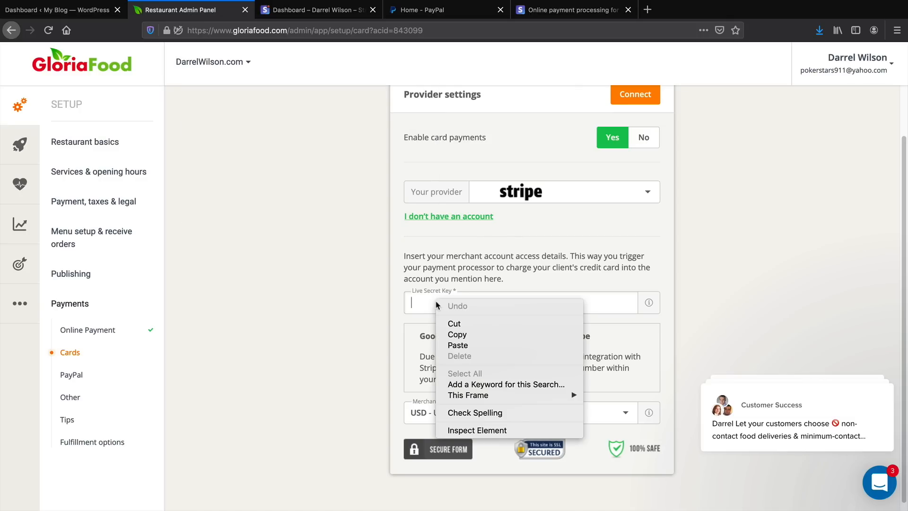
pyautogui.click(457, 345)
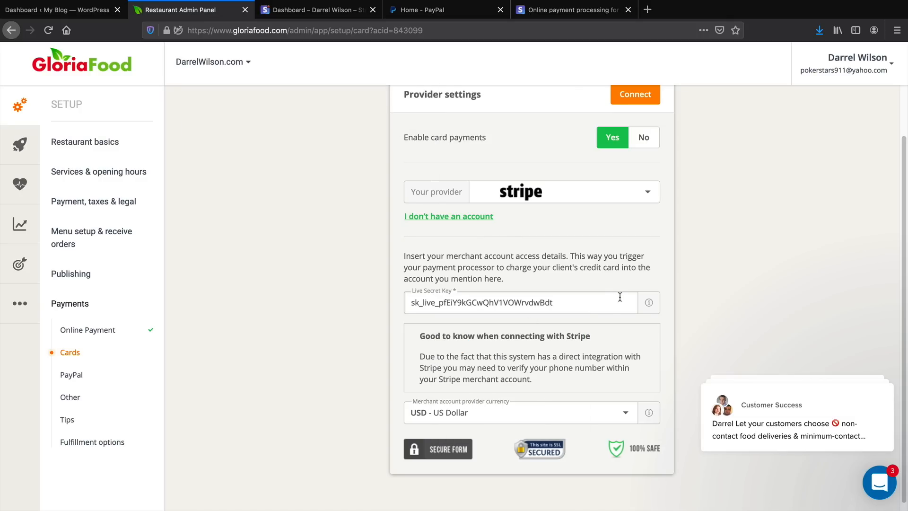
# Check the Stripe API keys page again, and connect Stripe as the card payment provider in GloriaFood.
pyautogui.click(300, 17)
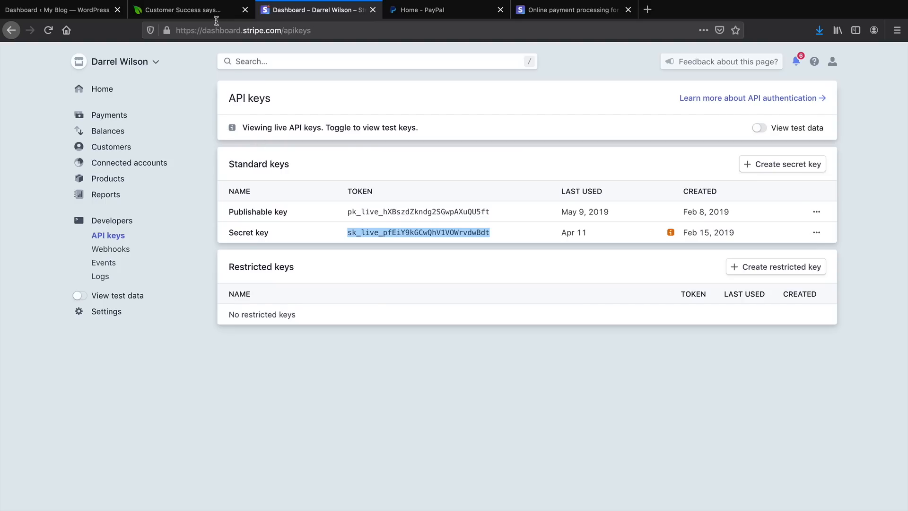
pyautogui.click(189, 10)
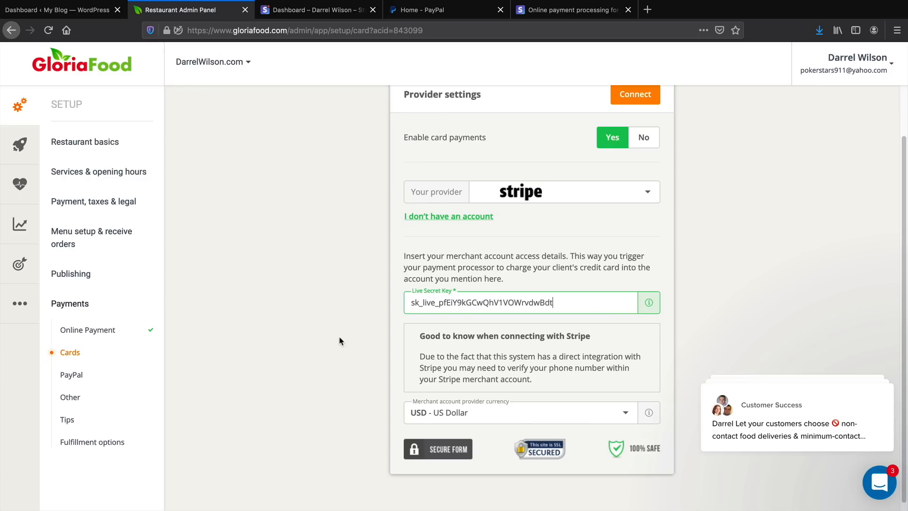
pyautogui.scroll(2, 339, 341)
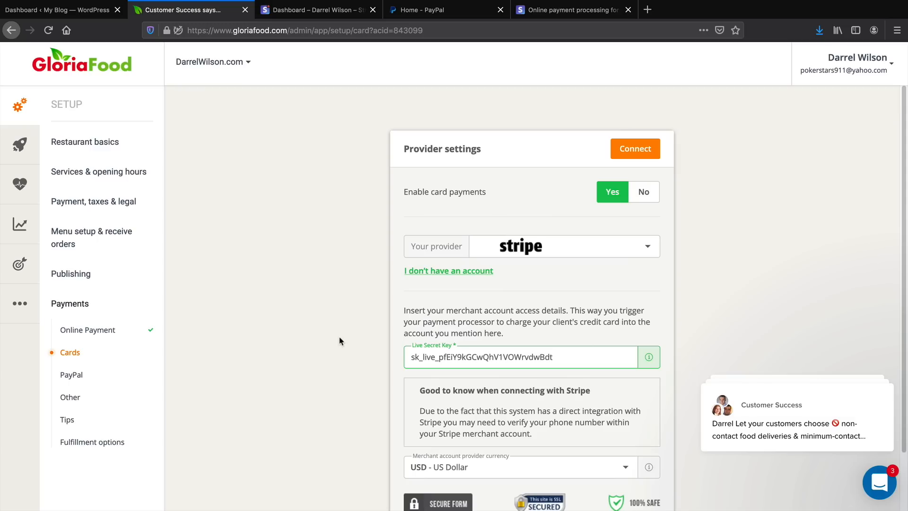
pyautogui.press('Return')
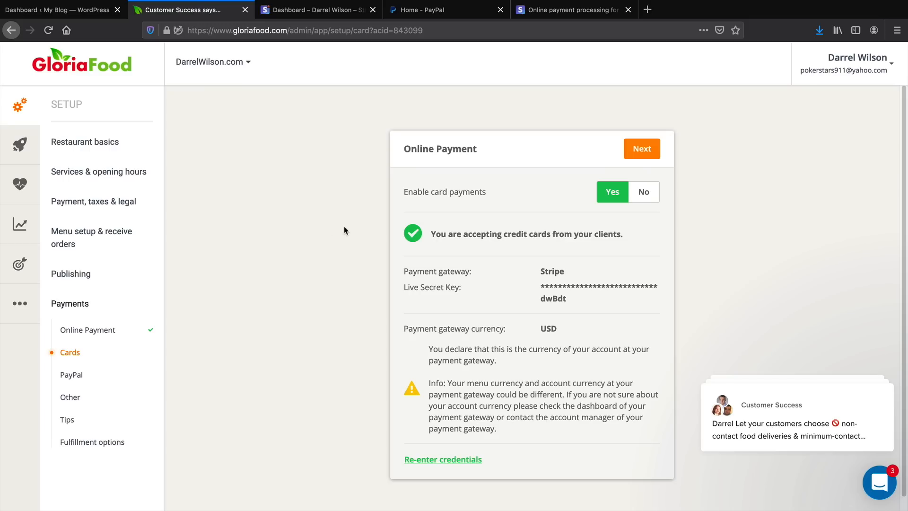
# Open the PayPal payment settings and read the instructions for connecting a PayPal Business account.
pyautogui.click(71, 379)
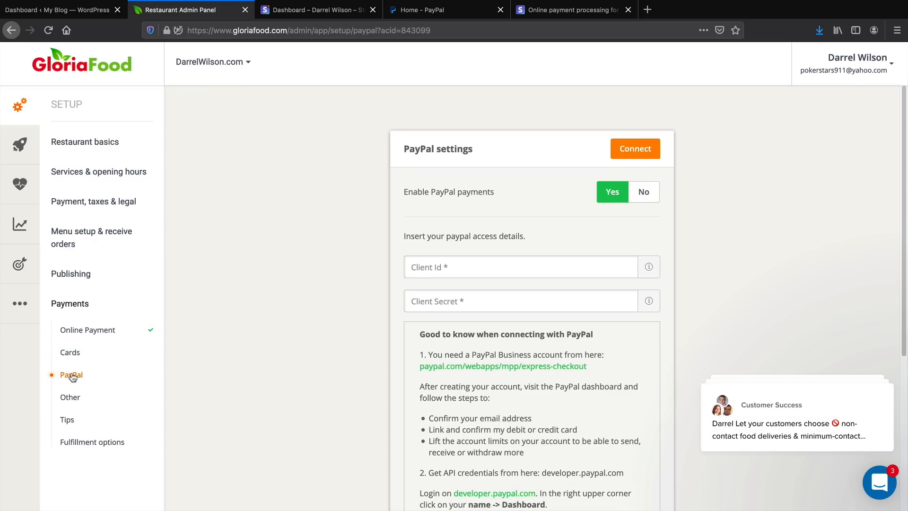
pyautogui.scroll(-3, 214, 386)
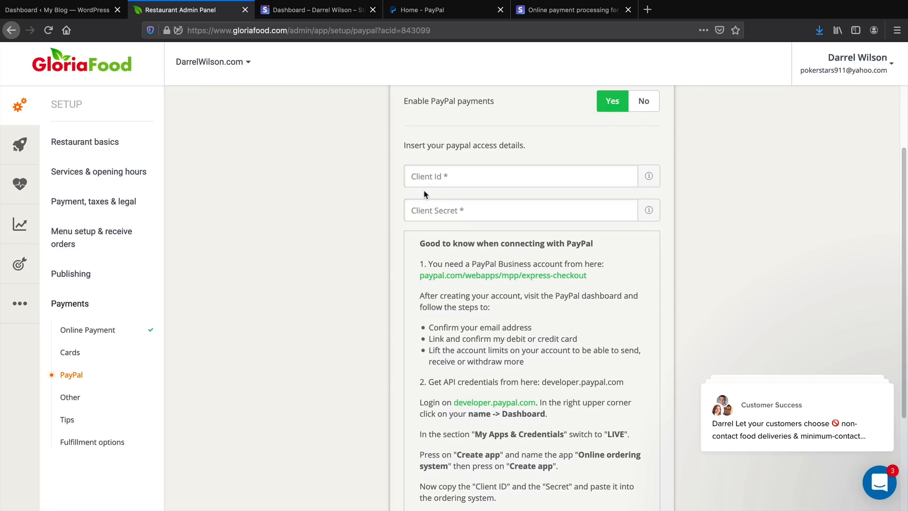
pyautogui.scroll(1, 435, 227)
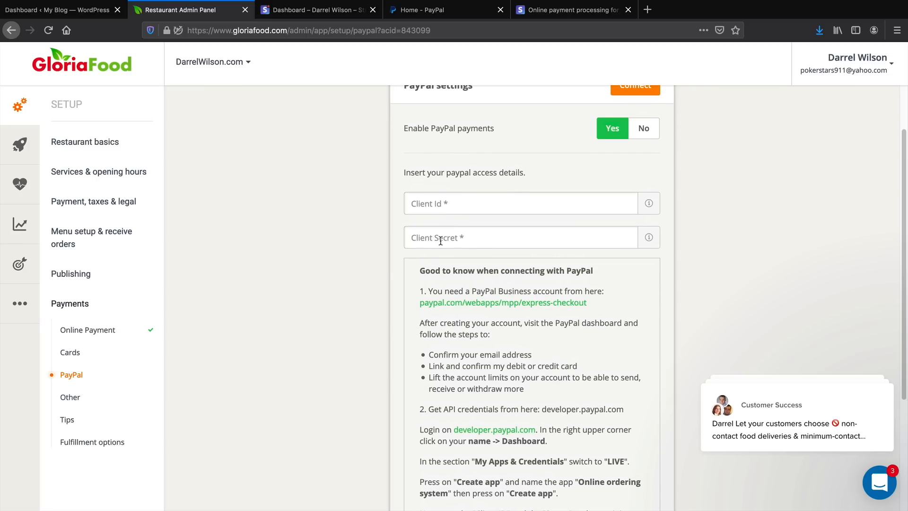
pyautogui.moveTo(463, 292); pyautogui.dragTo(543, 295)
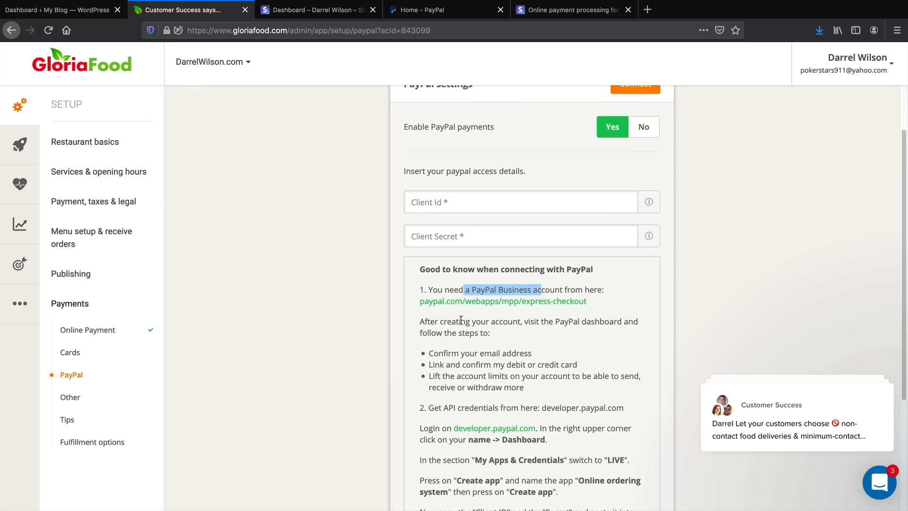
pyautogui.scroll(-1, 456, 354)
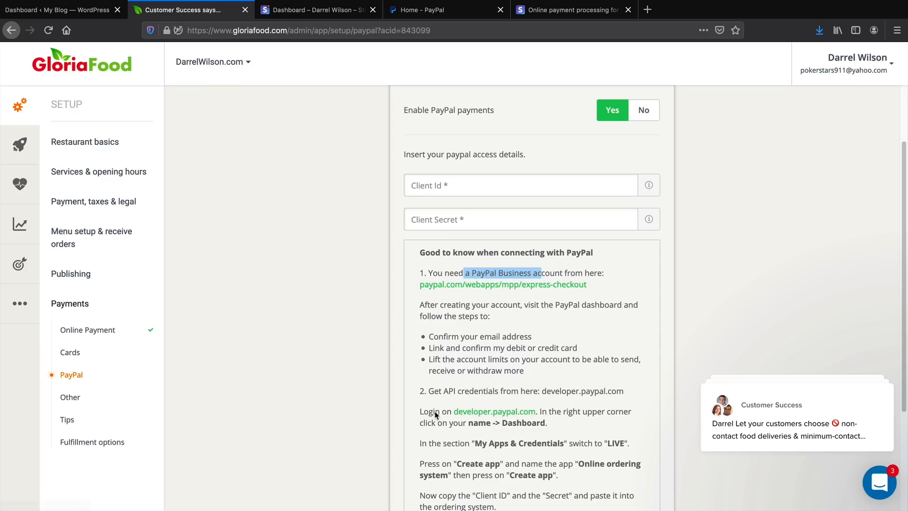
# Open the PayPal Developer site from the connection instructions and go to the account's developer dashboard.
pyautogui.click(480, 418)
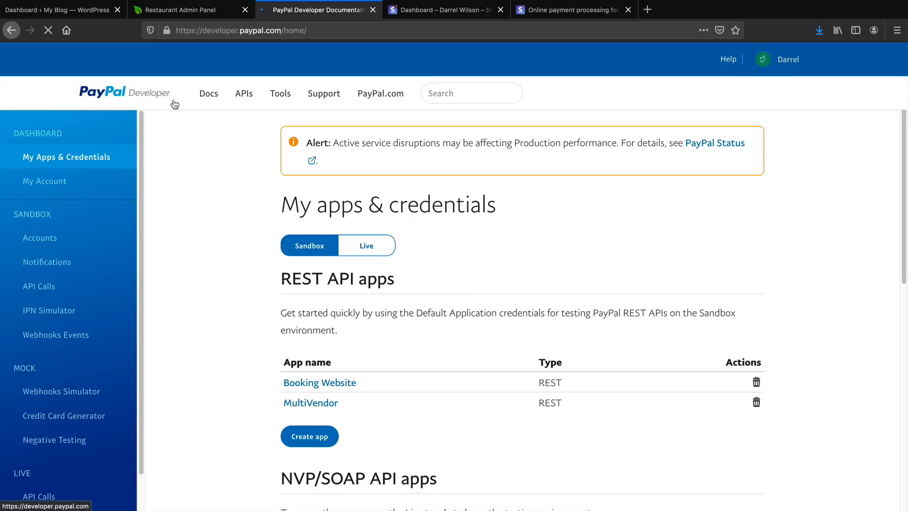
pyautogui.click(172, 102)
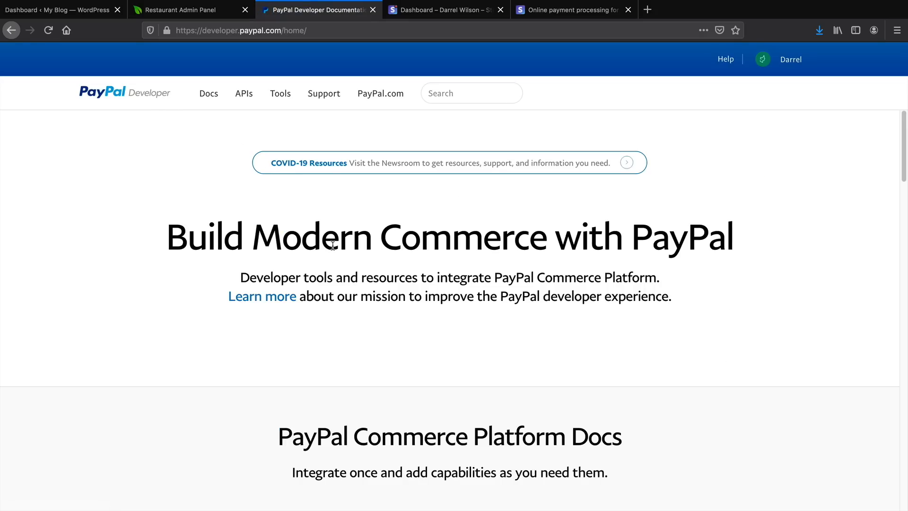
pyautogui.click(211, 10)
pyautogui.click(494, 357)
pyautogui.moveTo(785, 61)
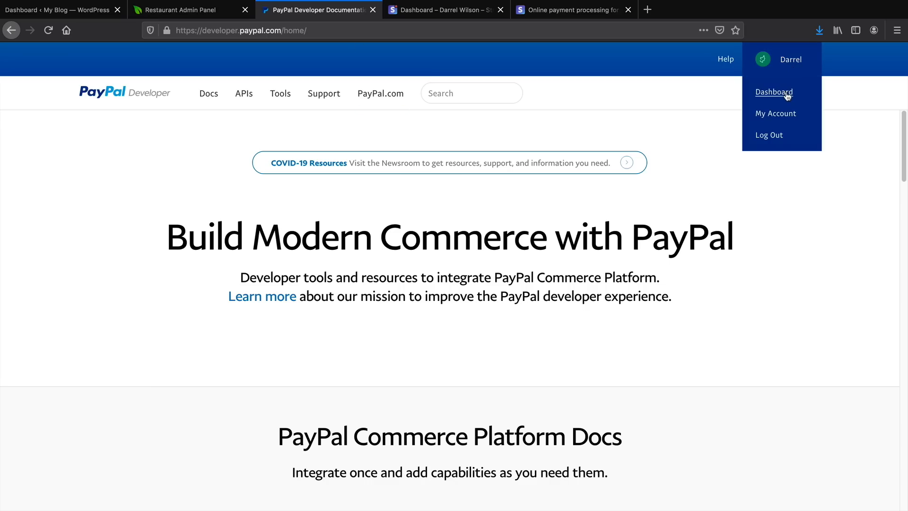
pyautogui.click(787, 96)
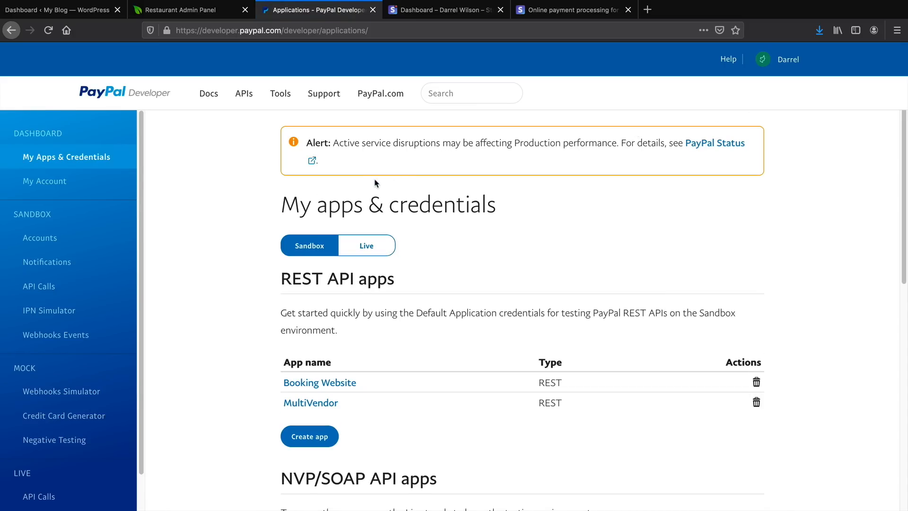
# Switch My Apps & Credentials to Live and create a new app named Food Website.
pyautogui.moveTo(303, 208); pyautogui.dragTo(499, 210)
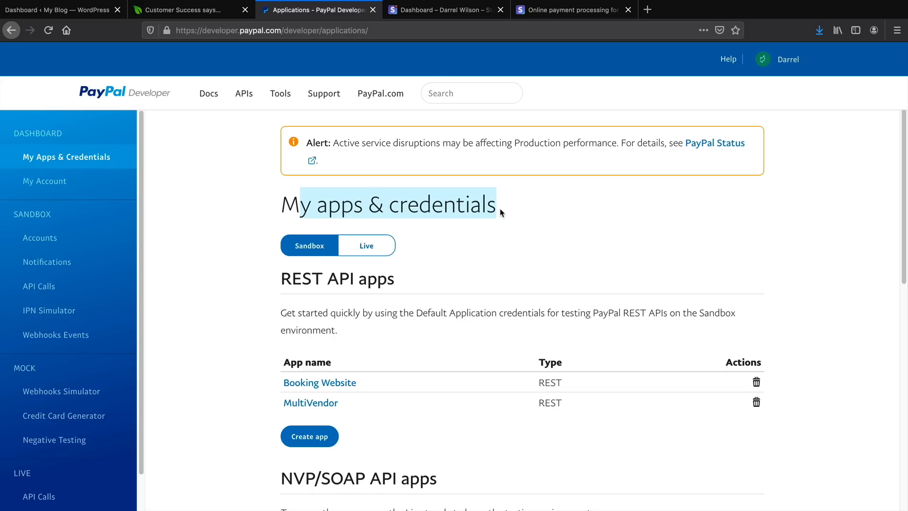
pyautogui.scroll(-2, 284, 364)
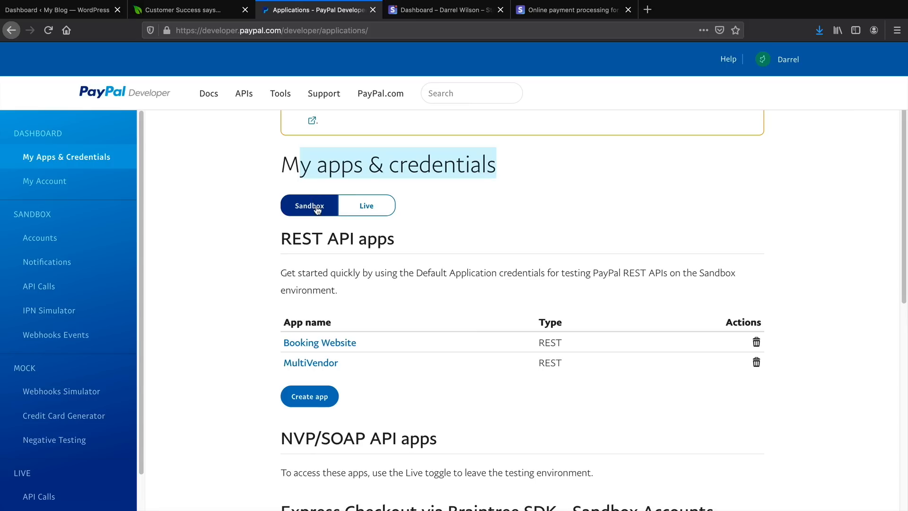
pyautogui.click(366, 205)
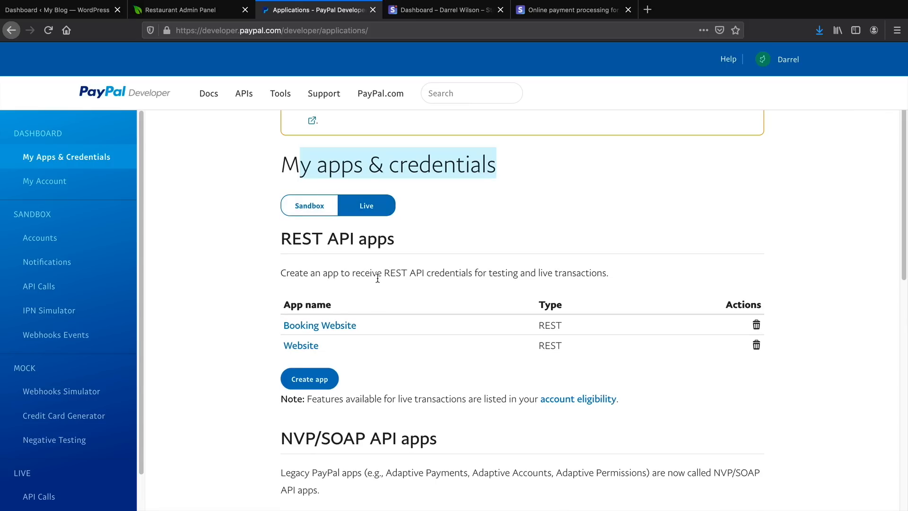
pyautogui.click(309, 380)
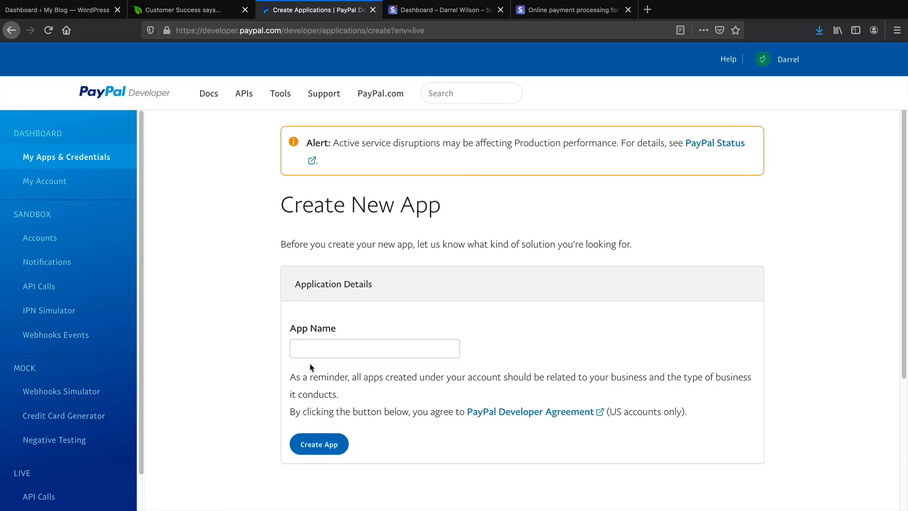
pyautogui.scroll(-3, 341, 256)
pyautogui.click(343, 206)
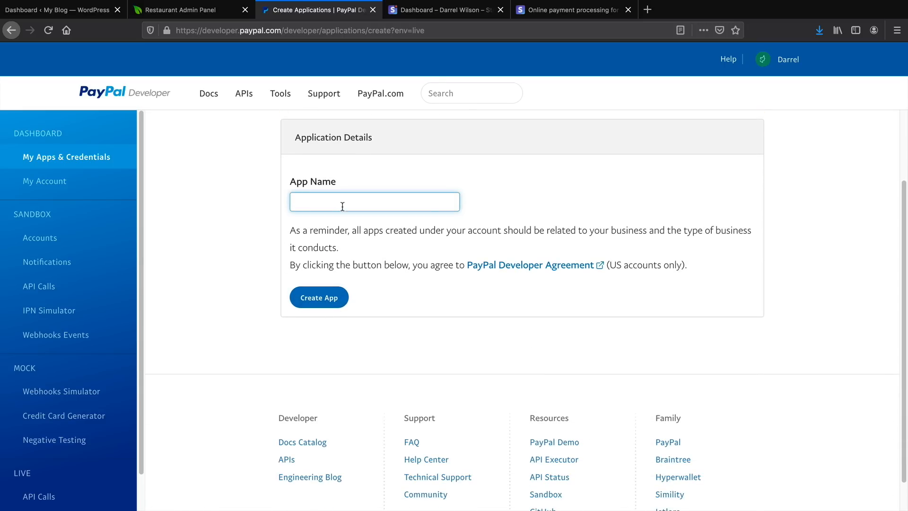
pyautogui.write('Food Website')
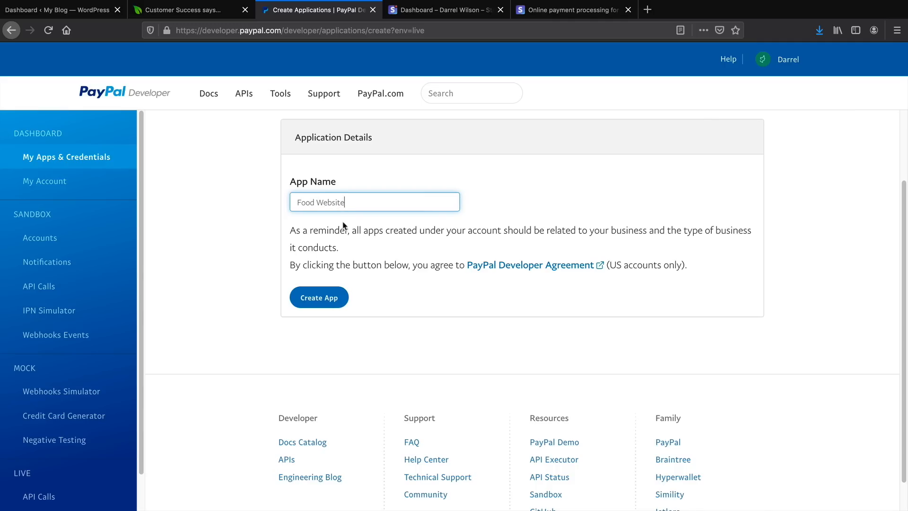
pyautogui.click(330, 297)
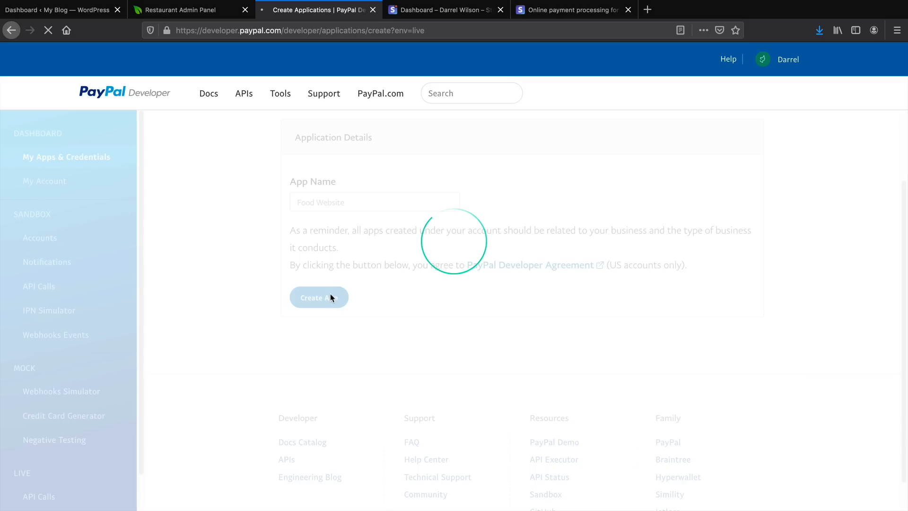
# Copy the Food Website app's live Client ID and paste it into the Client Id field of GloriaFood's PayPal settings.
pyautogui.scroll(-3, 330, 294)
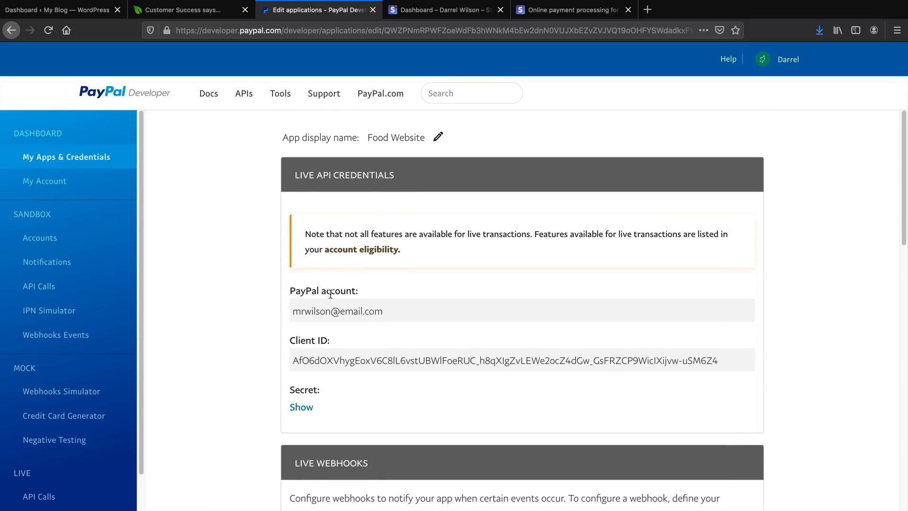
pyautogui.click(212, 11)
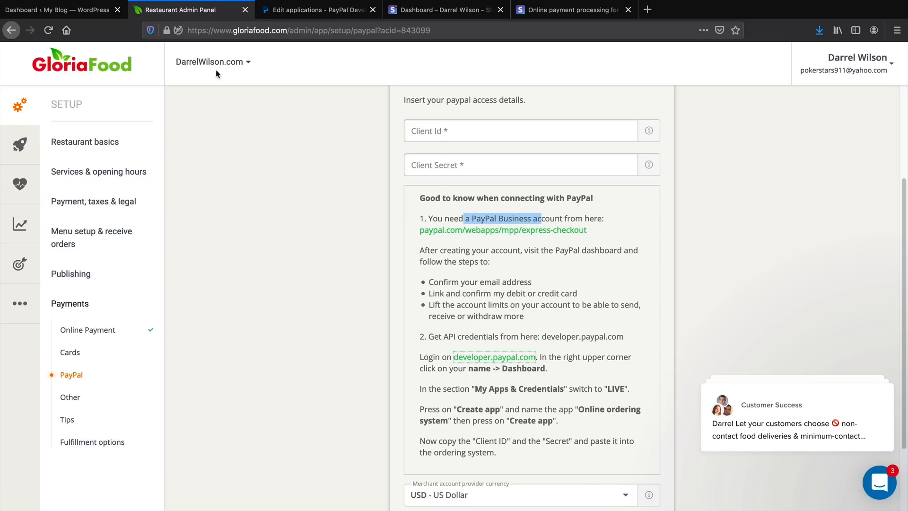
pyautogui.scroll(5, 304, 244)
pyautogui.click(431, 270)
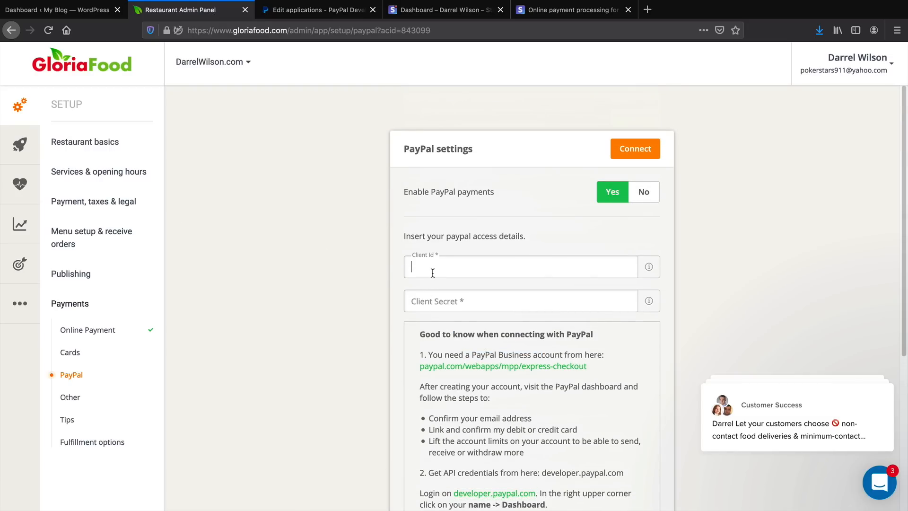
pyautogui.click(324, 10)
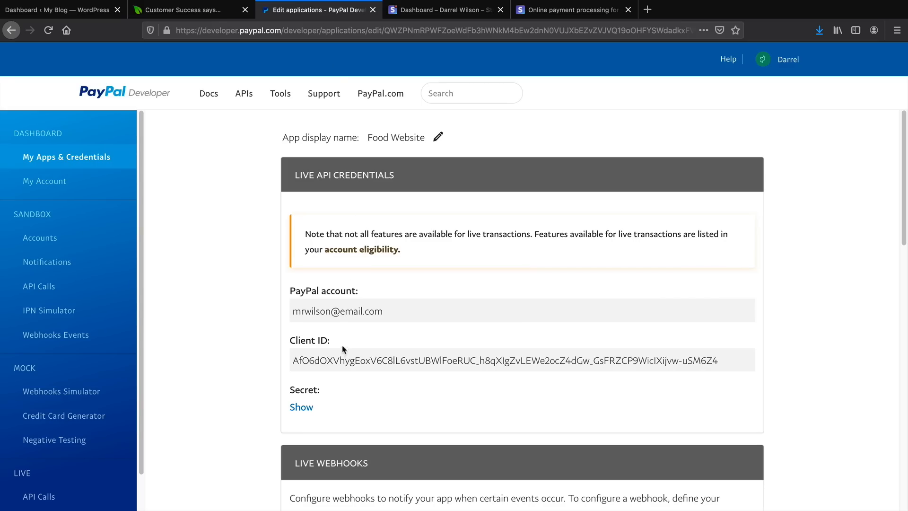
pyautogui.tripleClick(338, 360)
pyautogui.rightClick(338, 360)
pyautogui.click(354, 365)
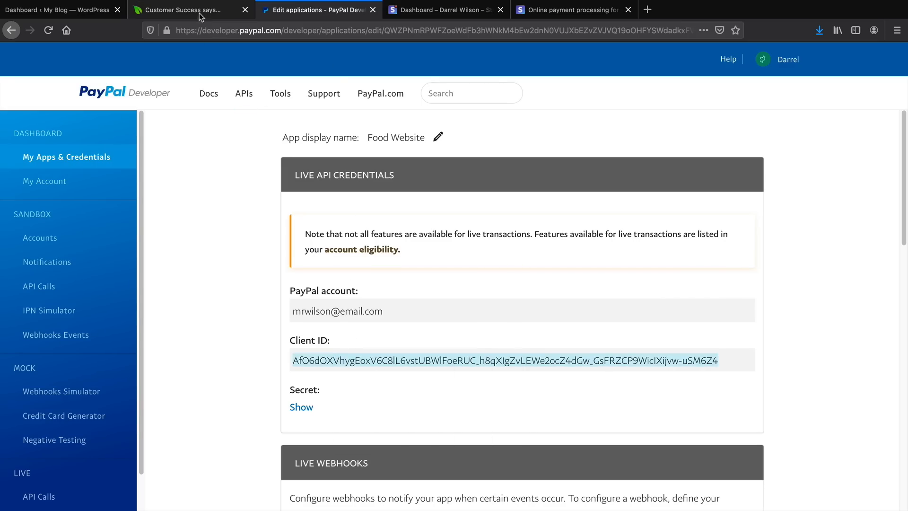
pyautogui.click(212, 10)
pyautogui.rightClick(424, 262)
pyautogui.click(454, 305)
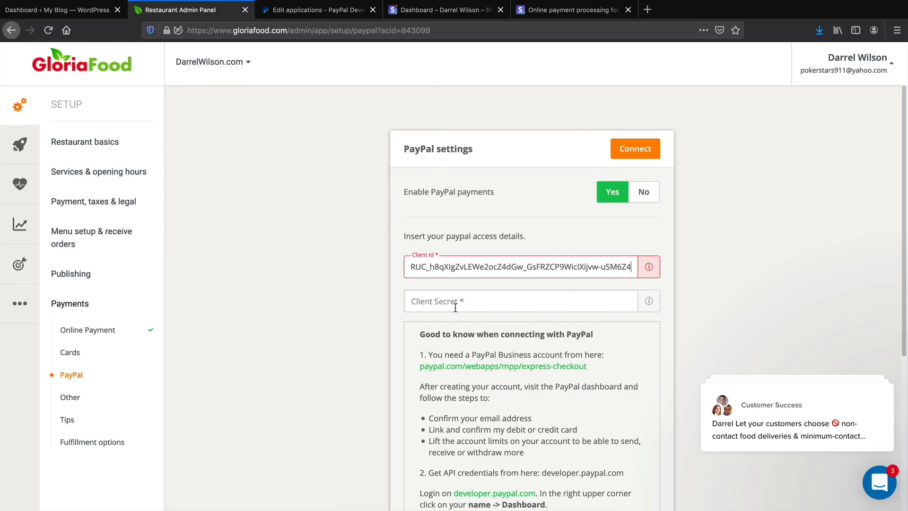
# Paste the PayPal app's live secret into the Client Secret field and connect PayPal to the restaurant account.
pyautogui.rightClick(423, 297)
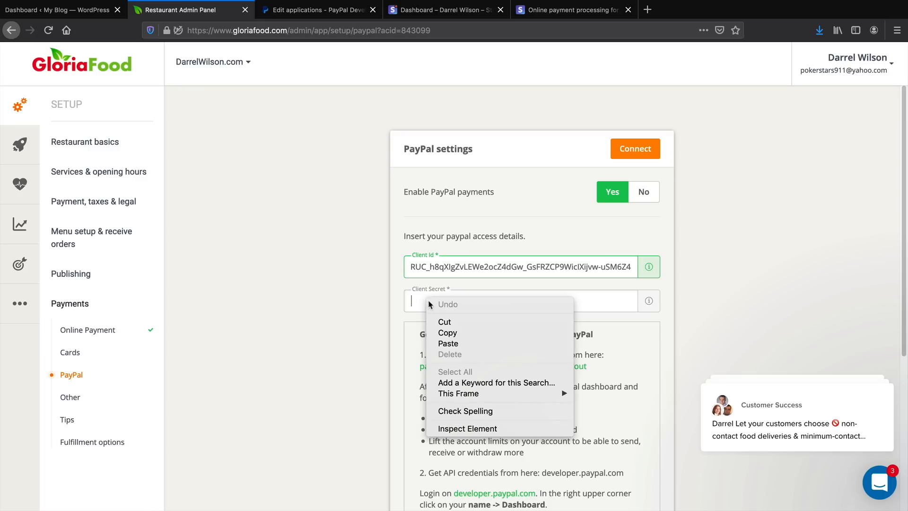
pyautogui.click(453, 344)
pyautogui.click(719, 231)
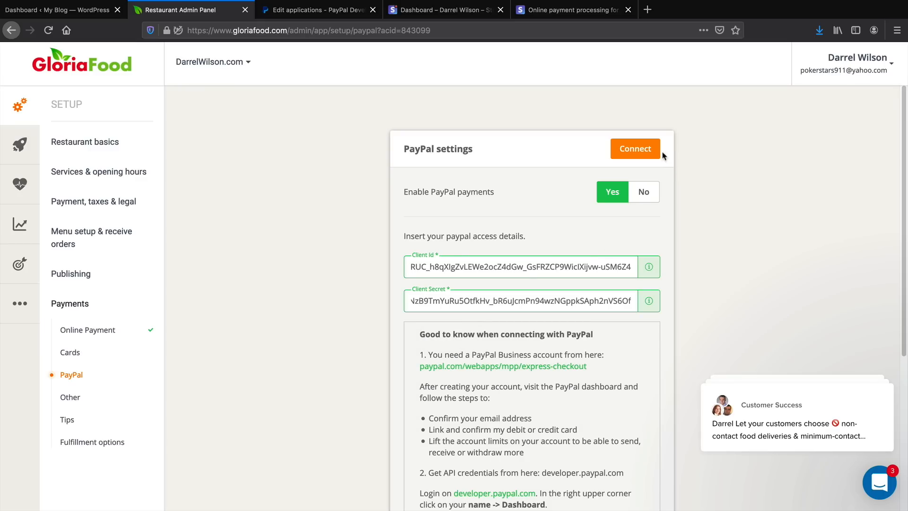
pyautogui.click(635, 149)
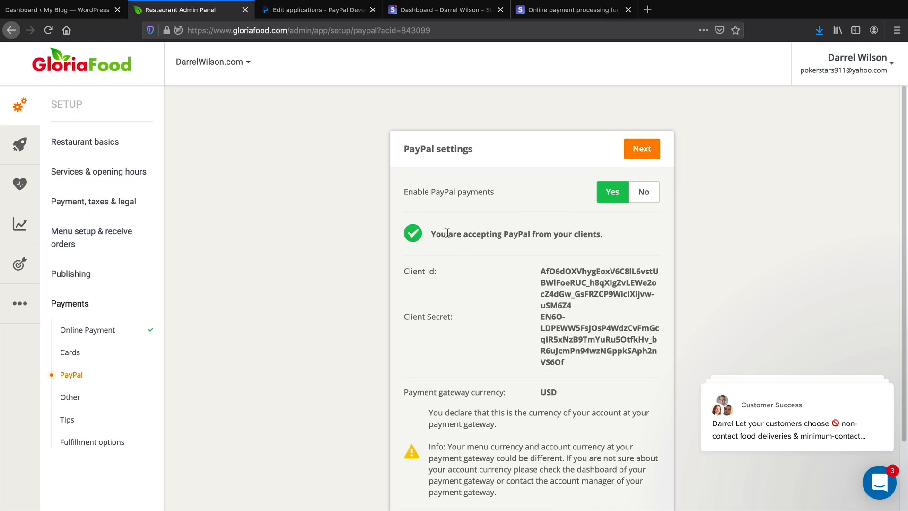
pyautogui.moveTo(449, 234); pyautogui.dragTo(623, 235)
pyautogui.click(685, 242)
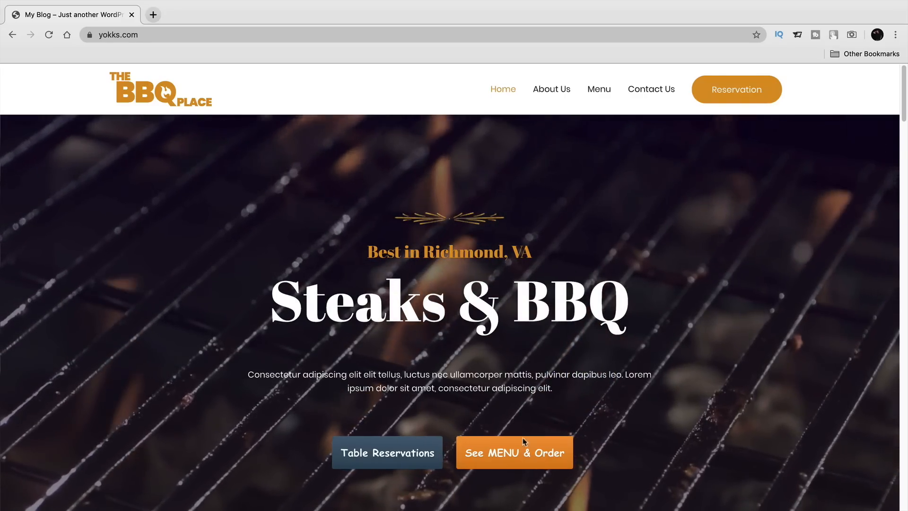
# Open the menu and ordering window on the yokks.com restaurant site and add a Large Wilson Dog with the Large Combo to the cart.
pyautogui.click(479, 457)
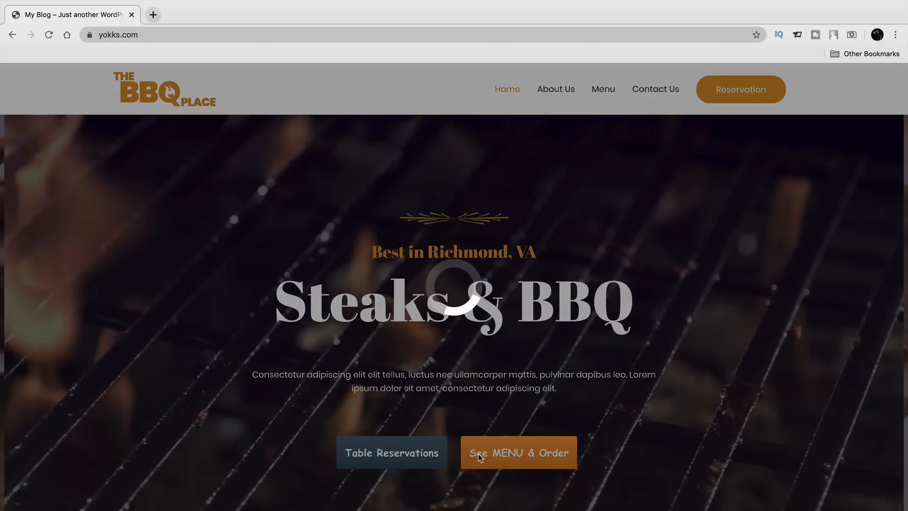
pyautogui.scroll(-2, 419, 429)
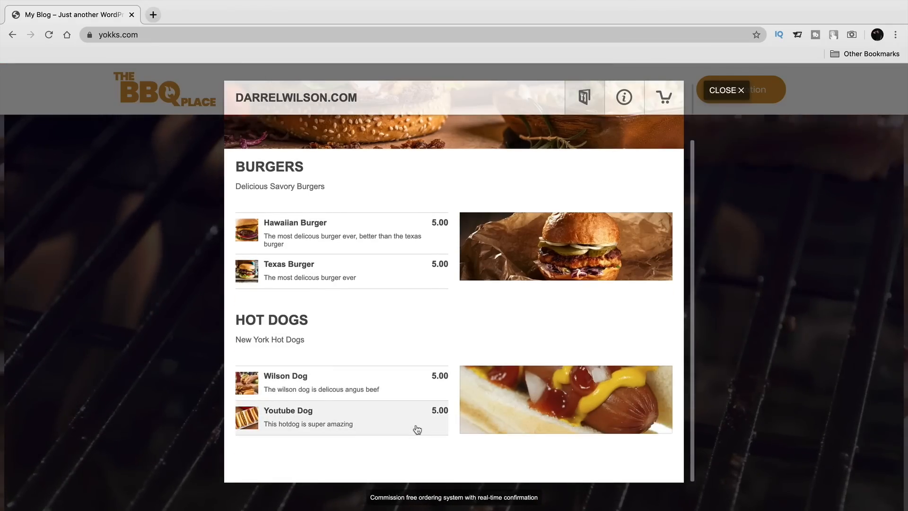
pyautogui.click(293, 377)
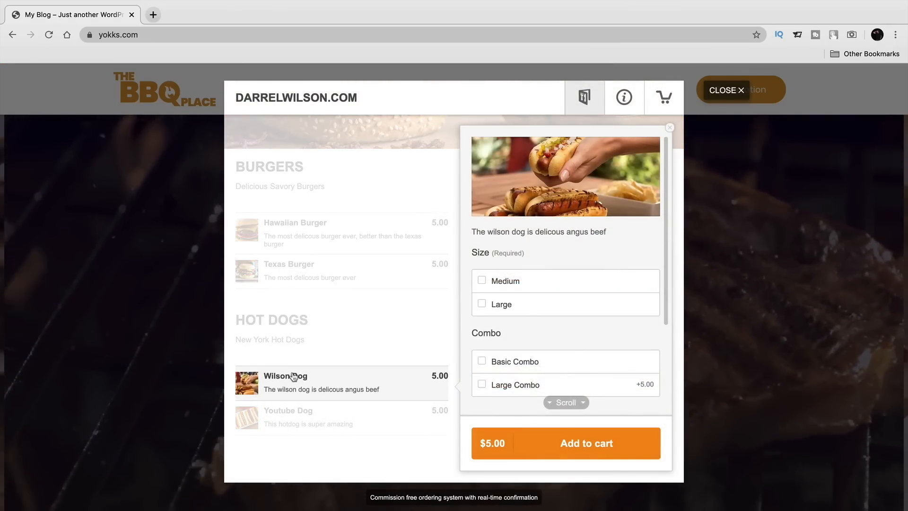
pyautogui.click(500, 306)
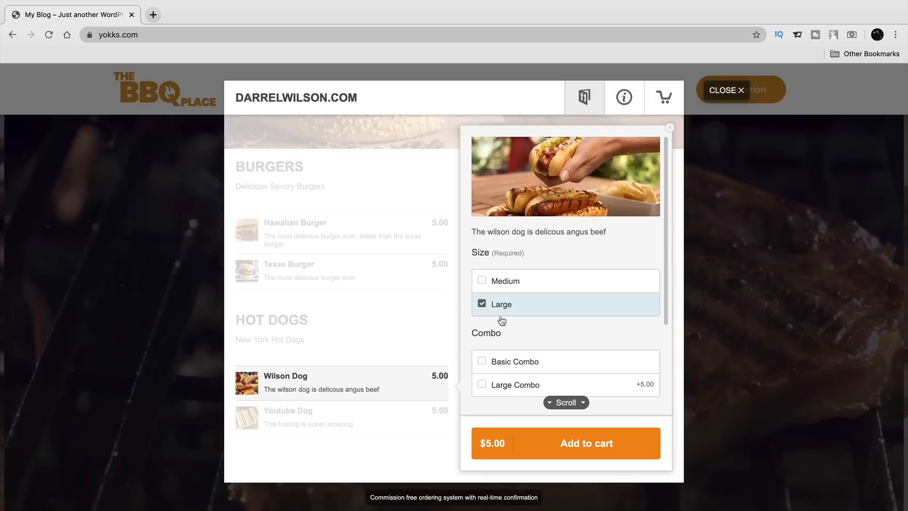
pyautogui.click(517, 384)
pyautogui.scroll(-3, 542, 340)
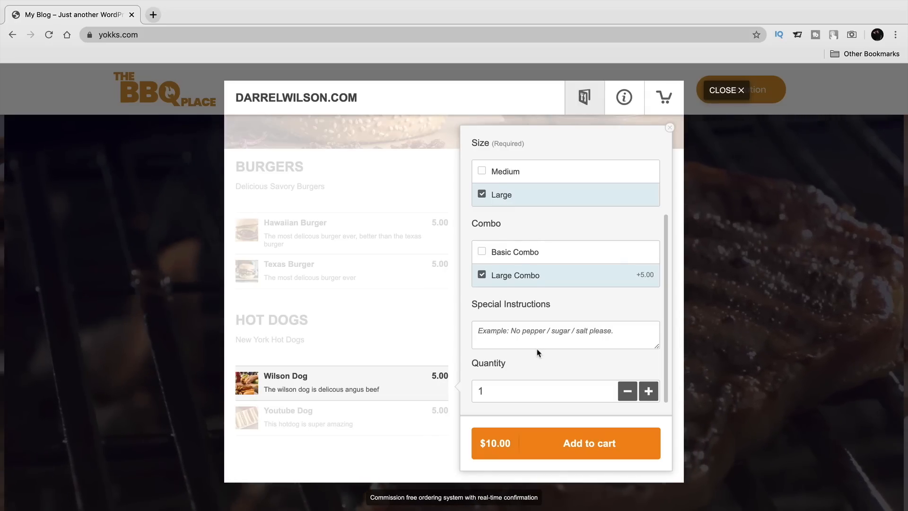
pyautogui.click(564, 447)
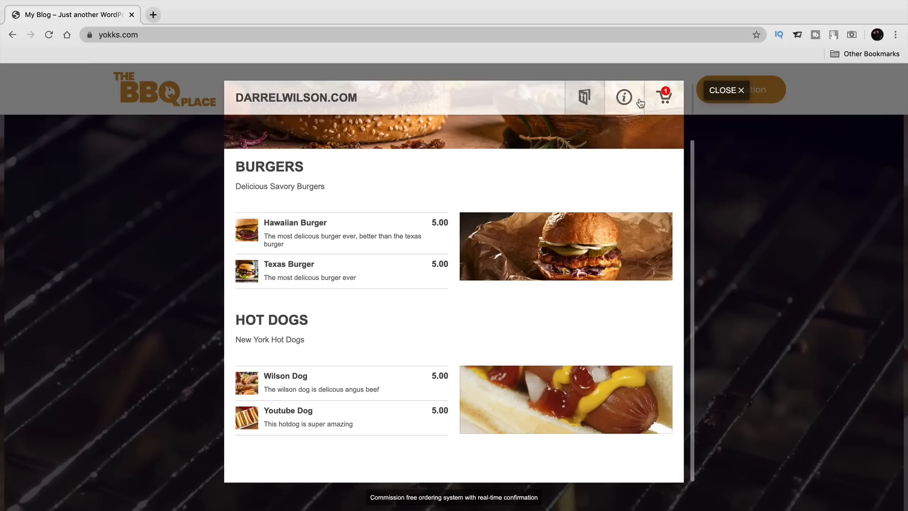
# View the restaurant's information page with its delivery fees and opening hours, and close the ordering window.
pyautogui.click(624, 98)
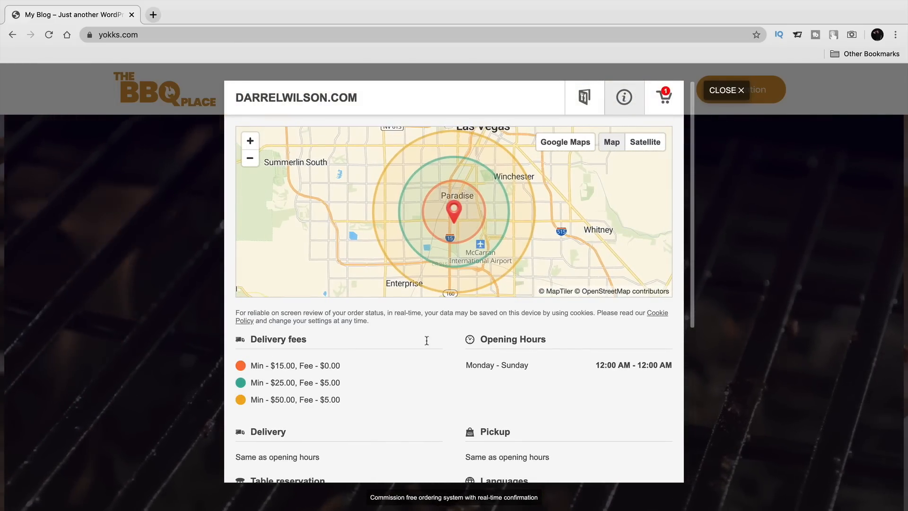
pyautogui.moveTo(604, 364); pyautogui.dragTo(657, 364)
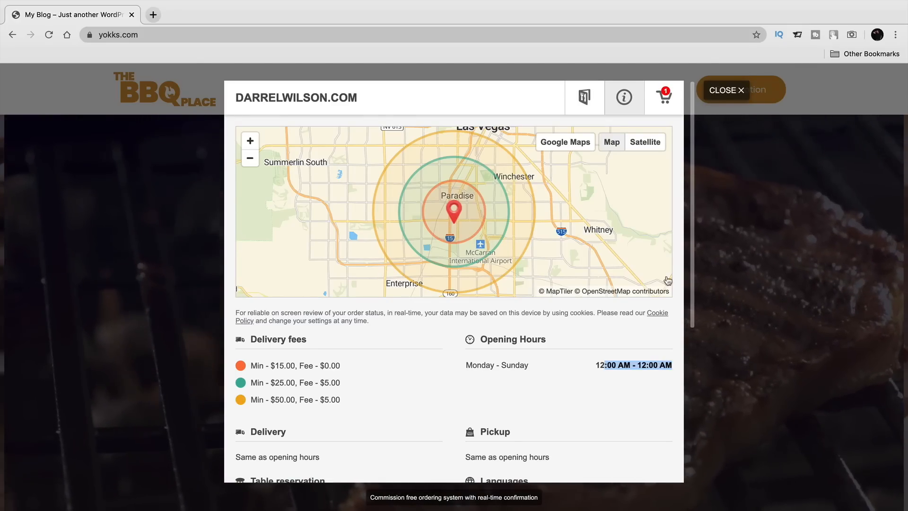
pyautogui.click(714, 94)
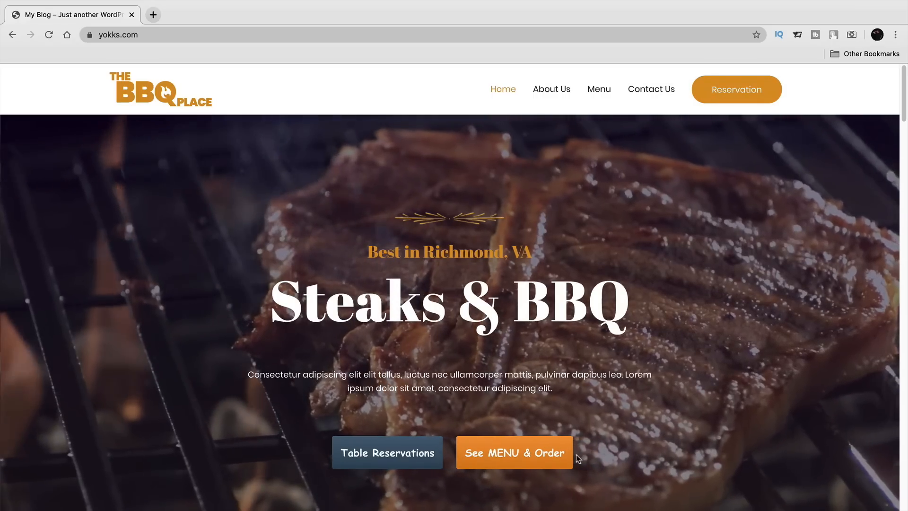
# Reopen the ordering window, go to the cart and fill in the customer's contact details.
pyautogui.click(547, 455)
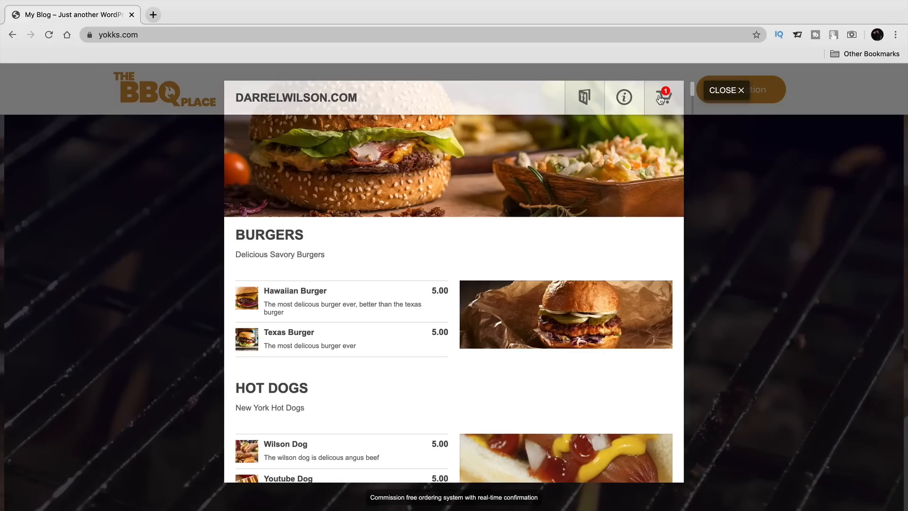
pyautogui.click(661, 99)
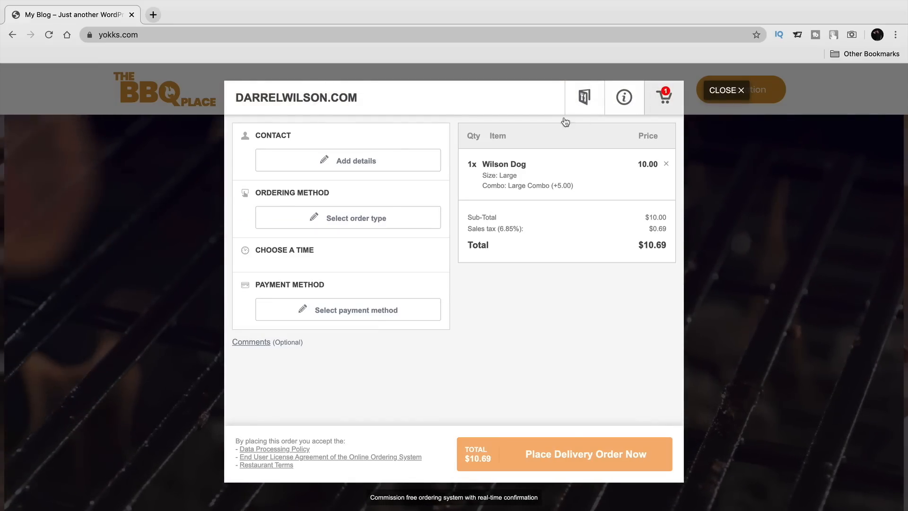
pyautogui.click(360, 160)
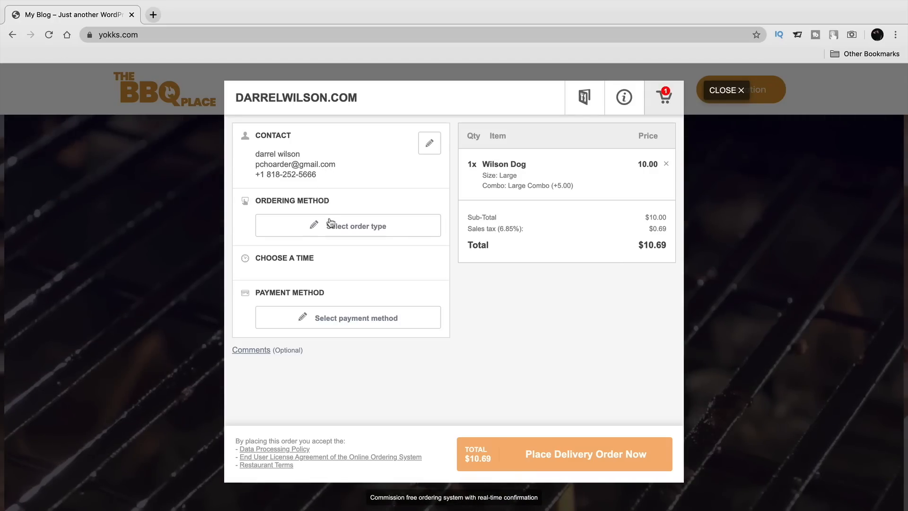
# Set the order's ordering method to Pickup and save it.
pyautogui.click(334, 227)
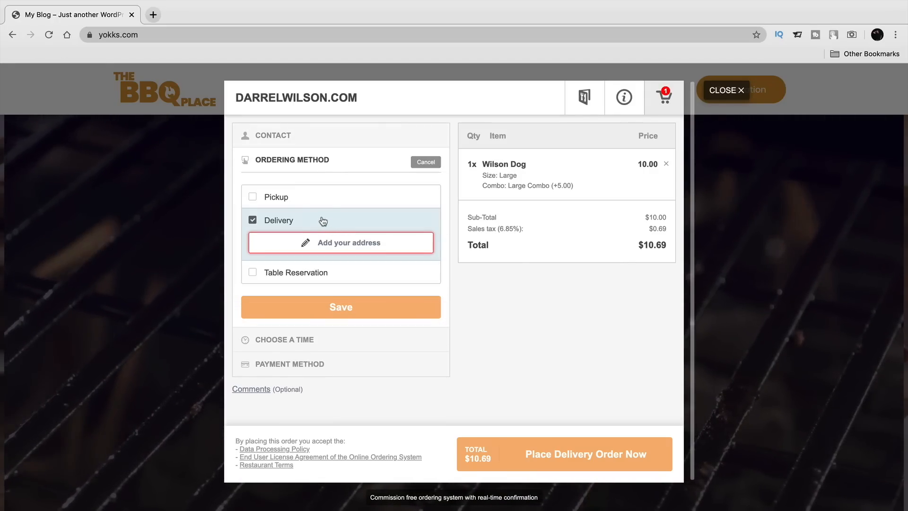
pyautogui.click(254, 198)
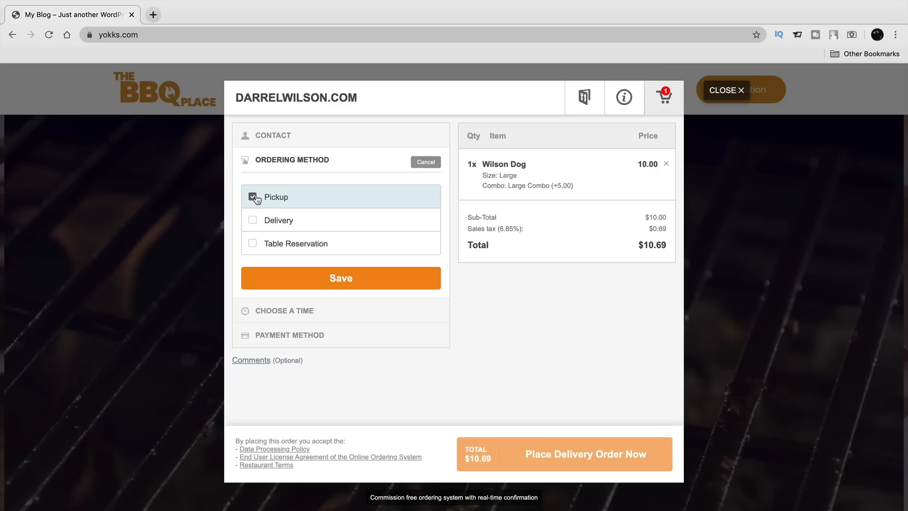
pyautogui.click(340, 284)
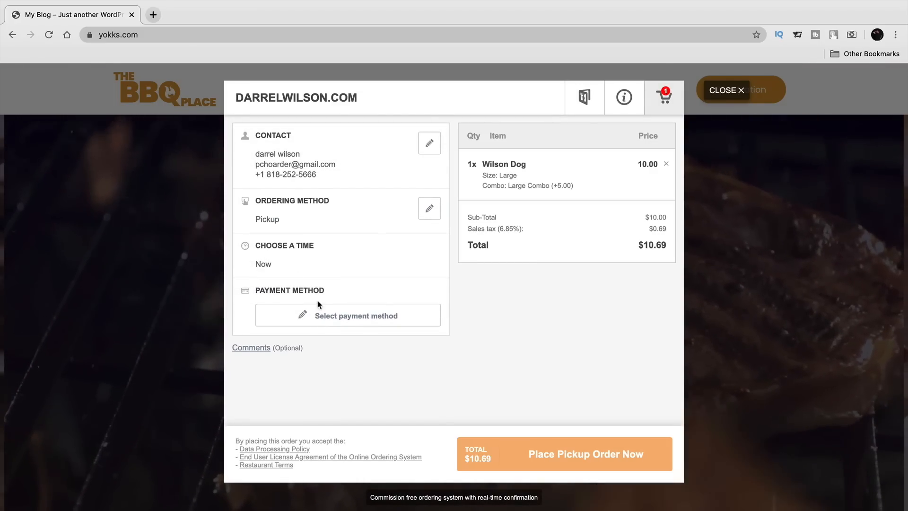
# Choose Card as the payment method, enter the payment card details and place the pickup order.
pyautogui.click(338, 321)
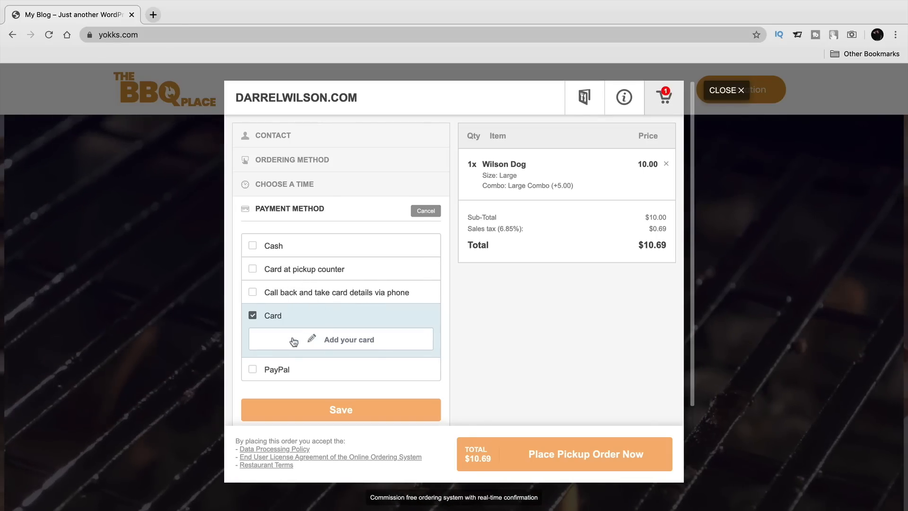
pyautogui.click(282, 368)
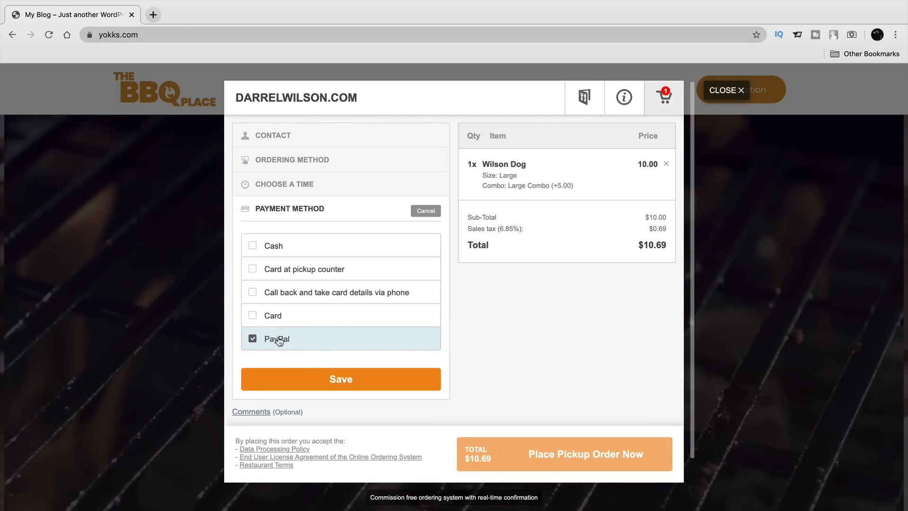
pyautogui.click(283, 315)
pyautogui.click(367, 343)
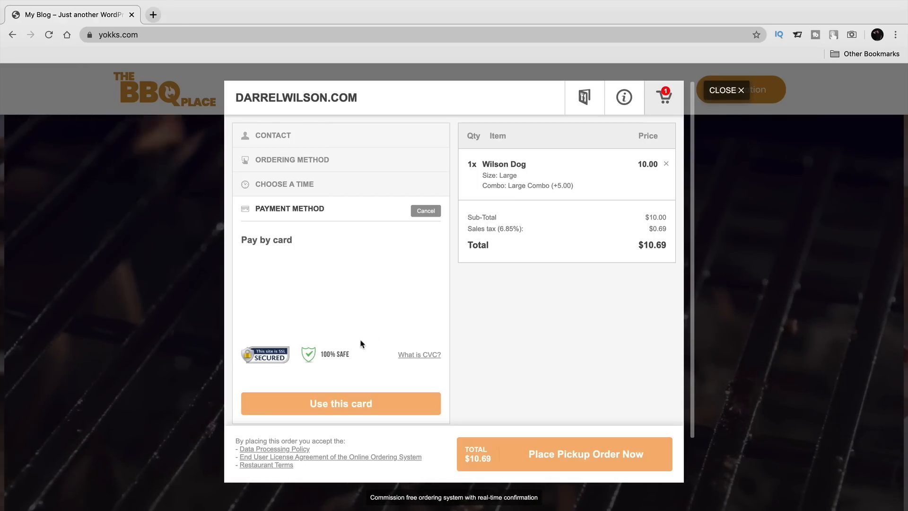
pyautogui.click(317, 277)
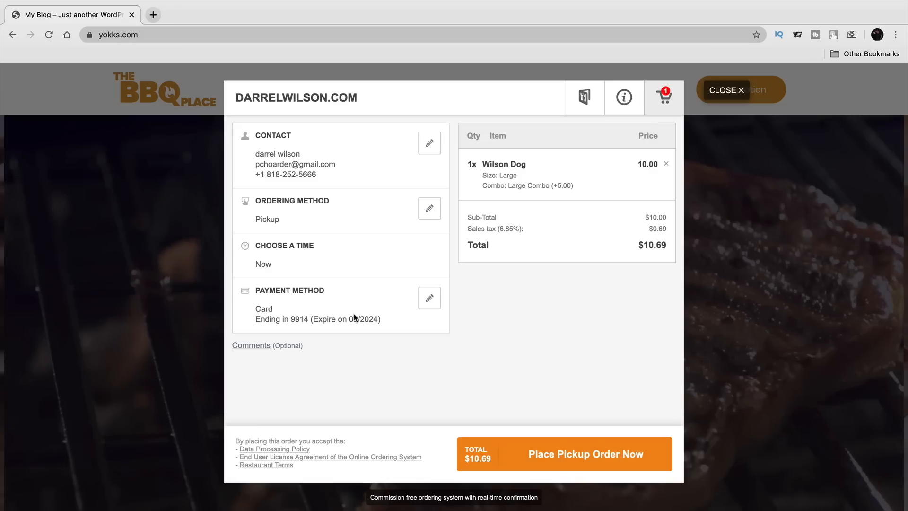
pyautogui.click(572, 459)
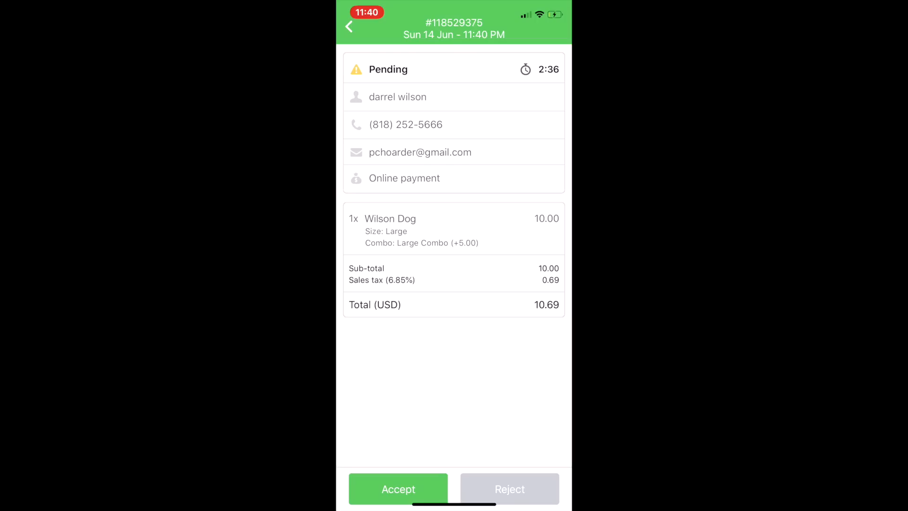
# Switch to the restaurant's mobile order-taking app and accept the pending Wilson Dog order with a pickup time of 30 minutes.
pyautogui.click(398, 488)
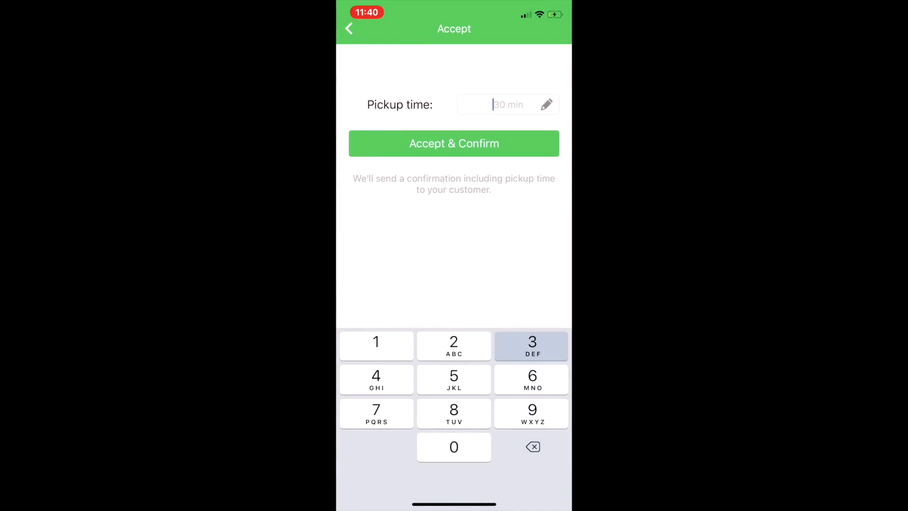
pyautogui.write('30')
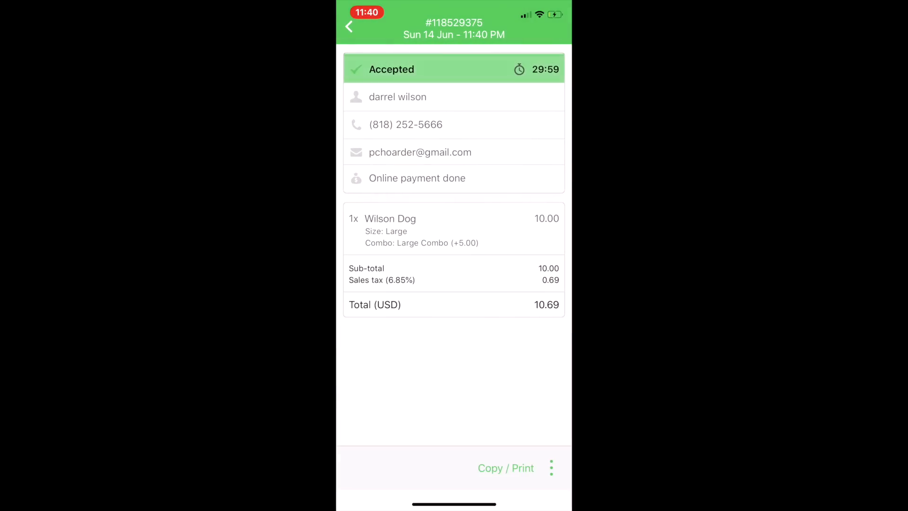